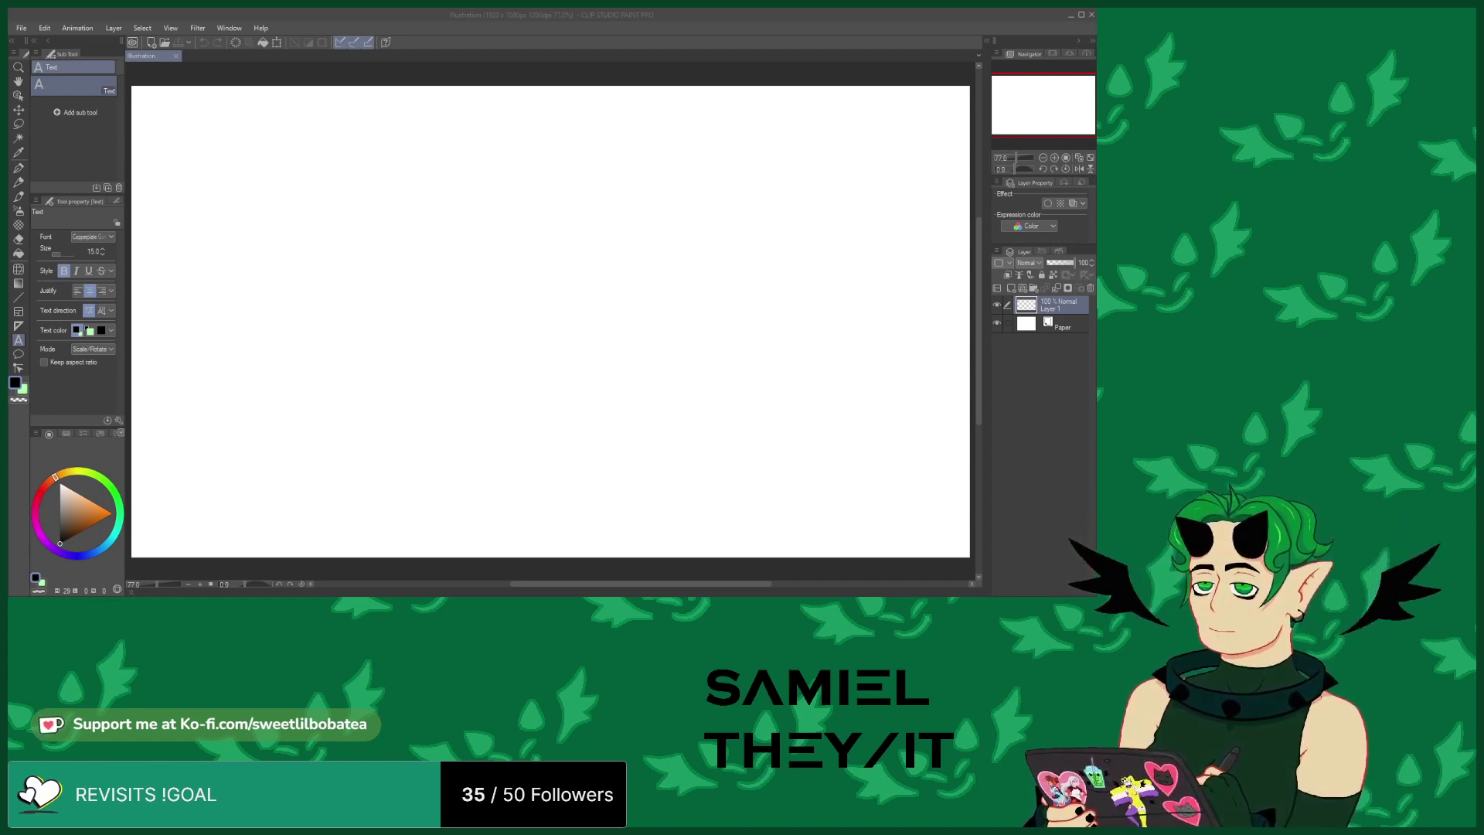
Select the India ink Brush pen and fit the blank canvas to the window
key("alt+Tab")
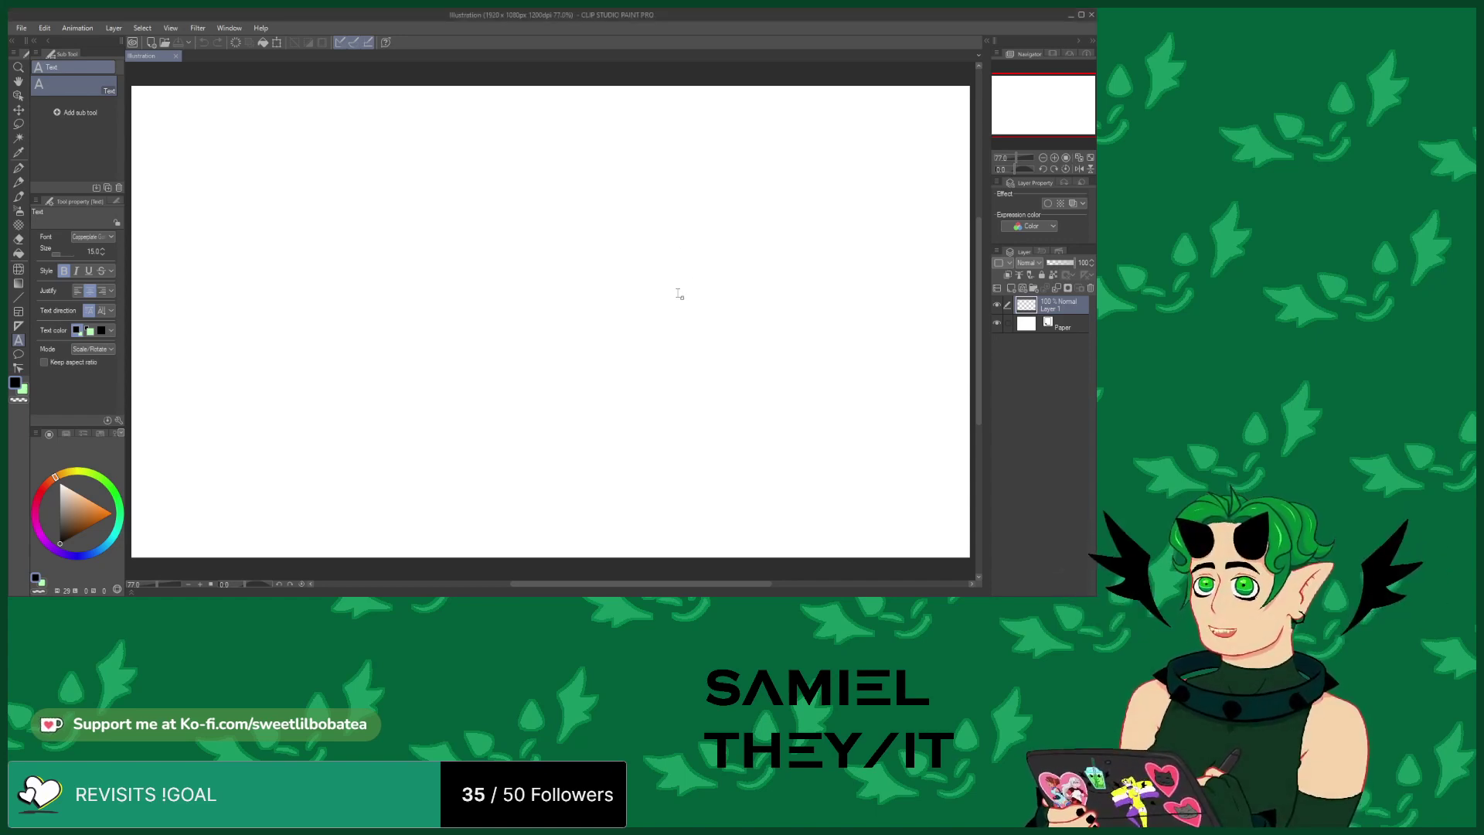
left_click(17, 196)
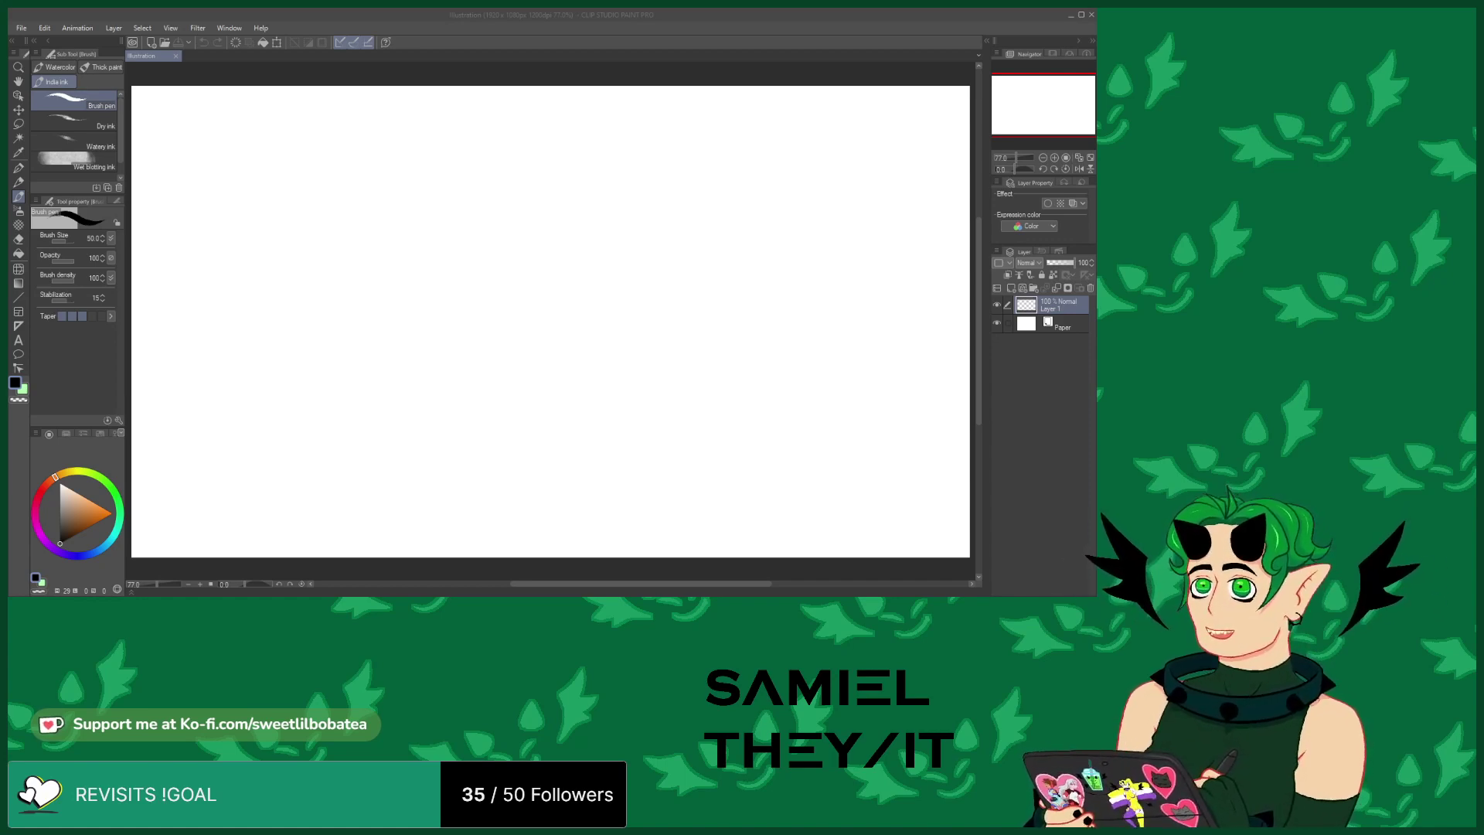
scroll(139, 404, "up", 1)
scroll(176, 418, "down", 2)
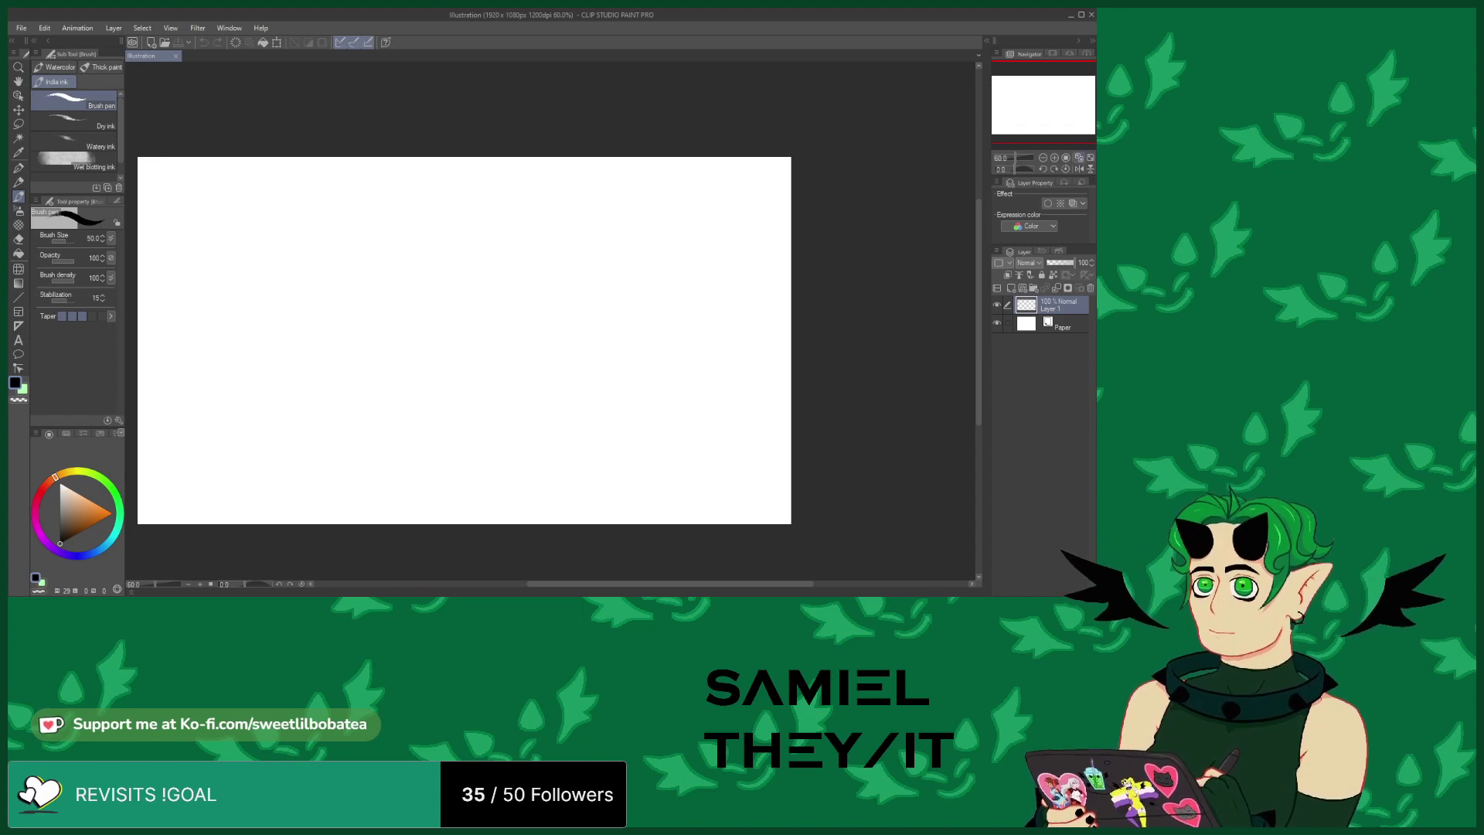
left_click(1080, 159)
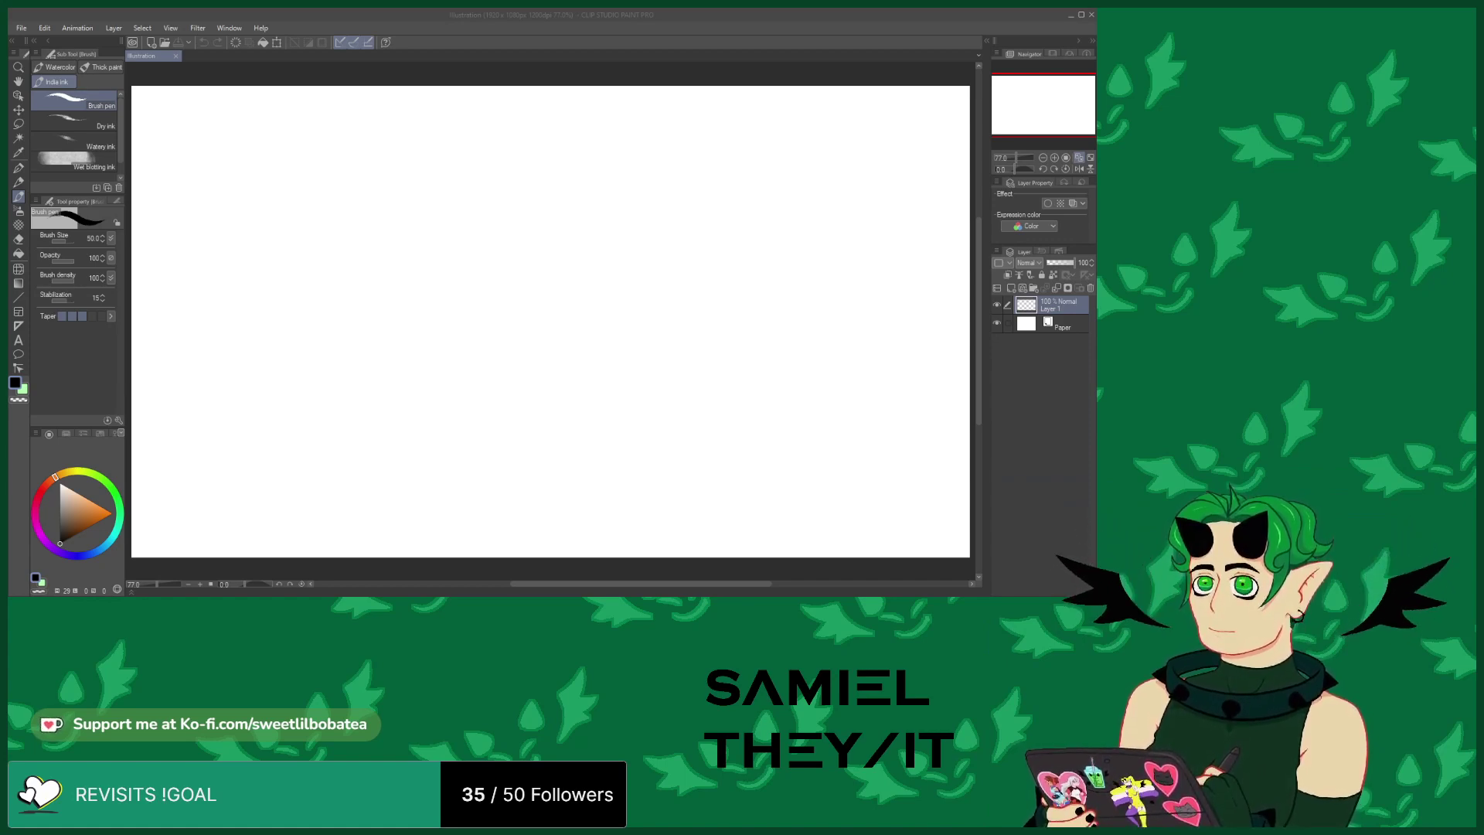
left_click(78, 369)
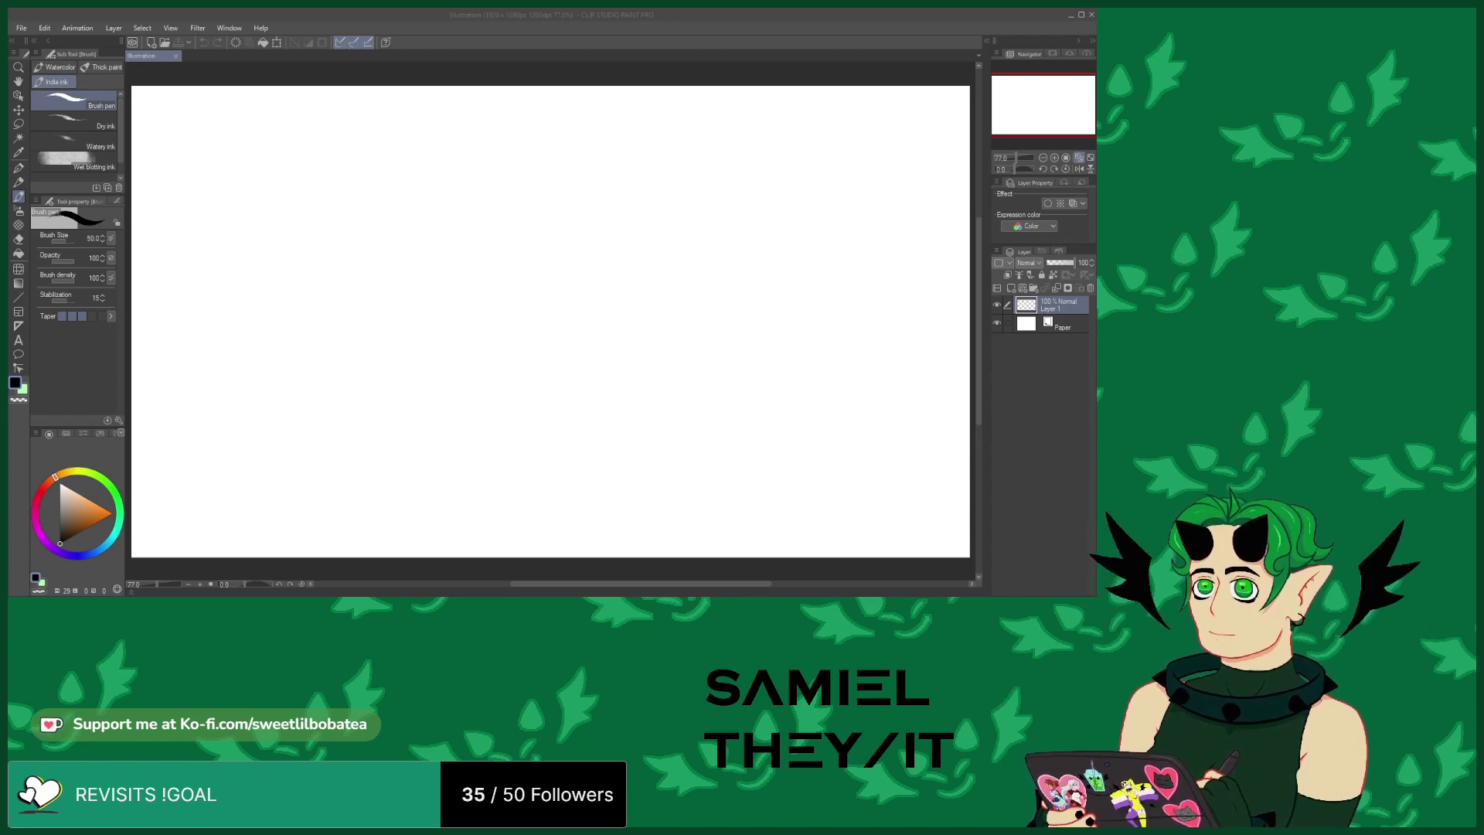
left_click(219, 471)
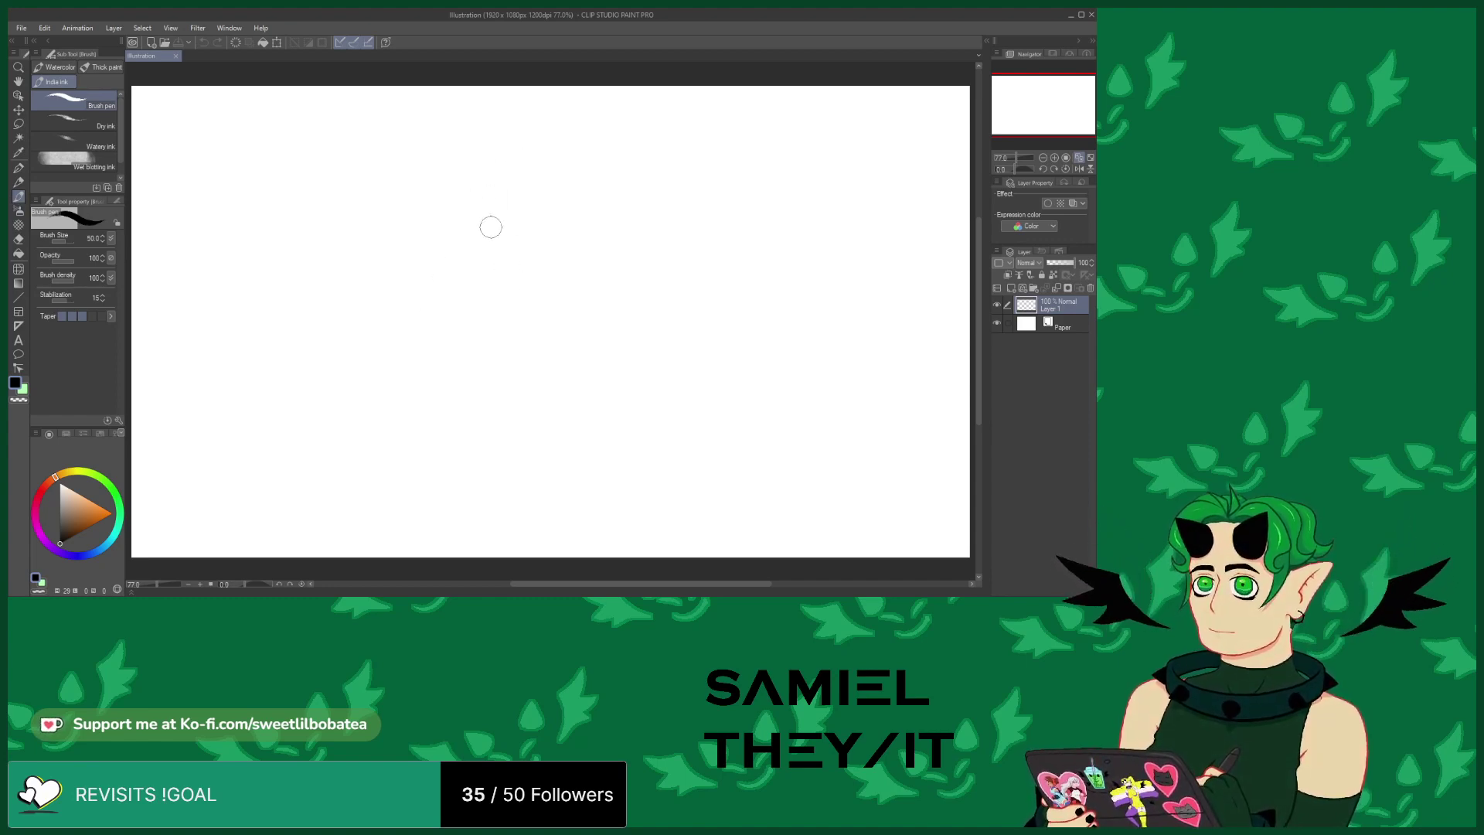
mouse_move(490, 225)
left_mouse_down()
mouse_move(522, 283)
mouse_move(556, 249)
mouse_move(542, 187)
mouse_move(488, 201)
mouse_move(533, 180)
mouse_move(549, 242)
mouse_move(512, 179)
mouse_move(562, 202)
mouse_move(559, 248)
left_mouse_up()
left_click_drag(551, 192, 564, 202)
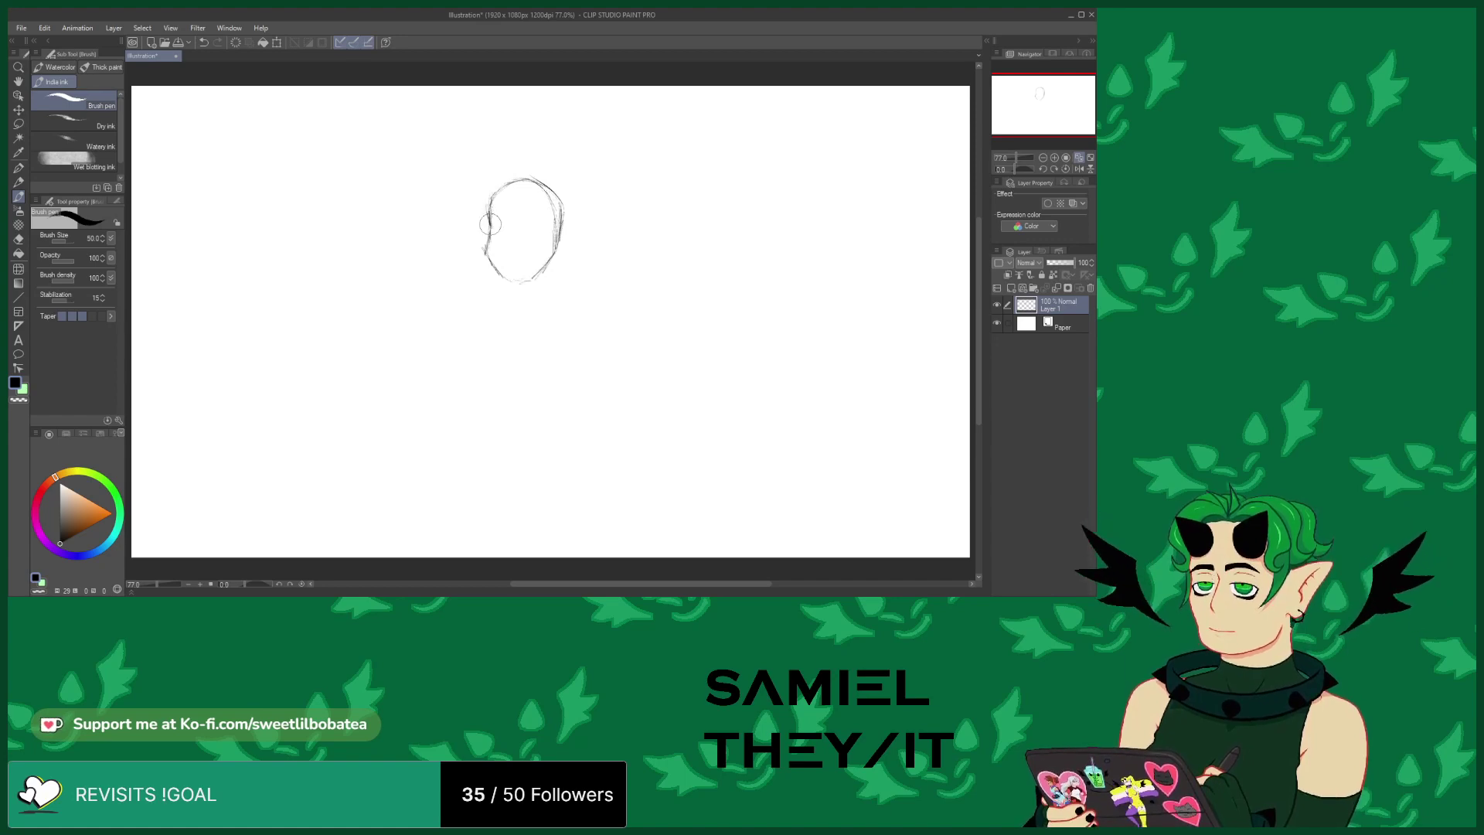
mouse_move(490, 229)
left_mouse_down()
mouse_move(517, 282)
mouse_move(558, 248)
left_mouse_up()
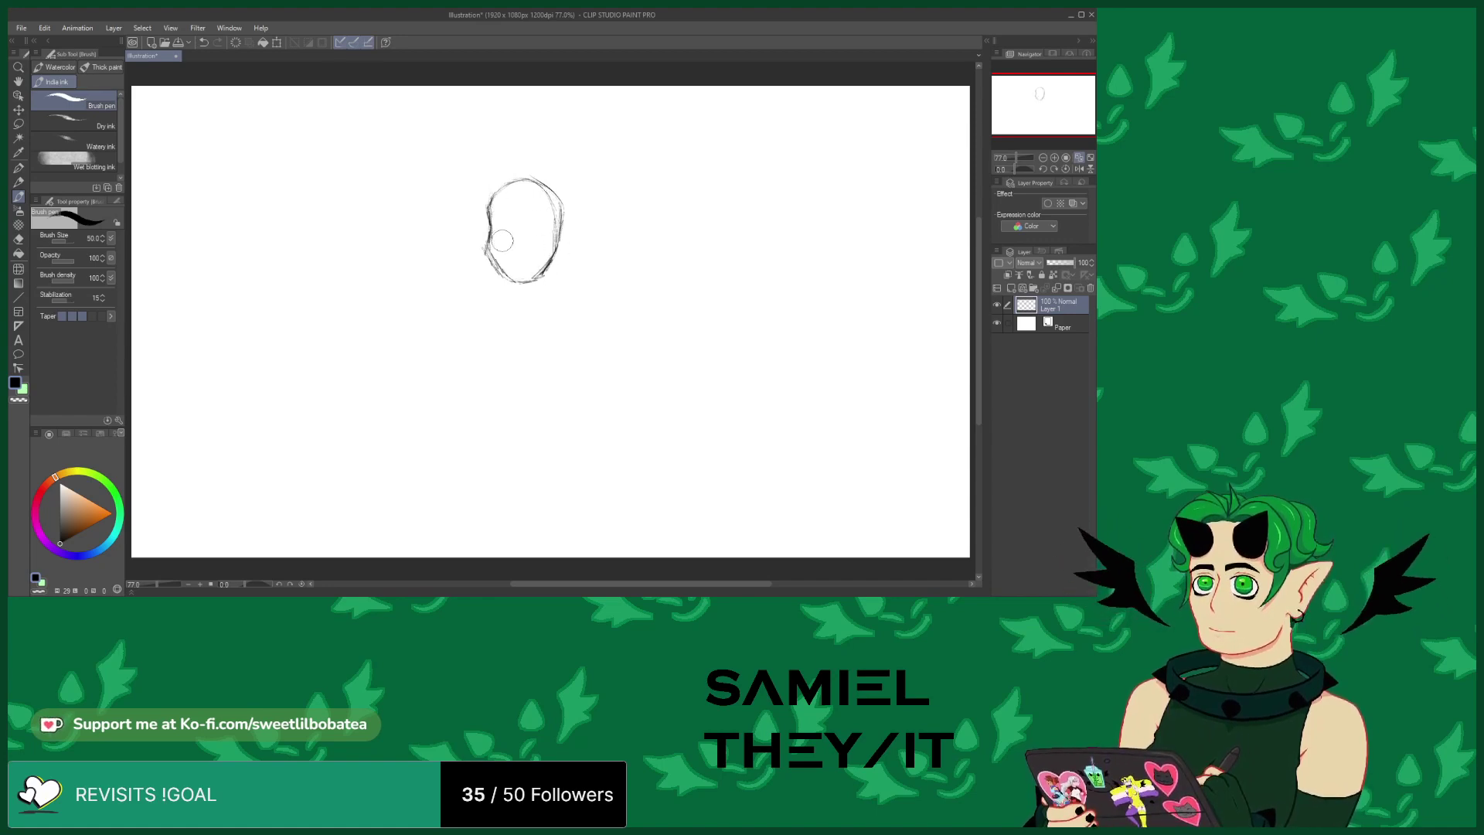
mouse_move(518, 248)
left_mouse_down()
mouse_move(513, 222)
mouse_move(523, 280)
mouse_move(589, 325)
left_mouse_up()
mouse_move(461, 162)
left_mouse_down()
mouse_move(540, 232)
mouse_move(638, 377)
mouse_move(384, 136)
mouse_move(430, 136)
mouse_move(487, 195)
left_mouse_up()
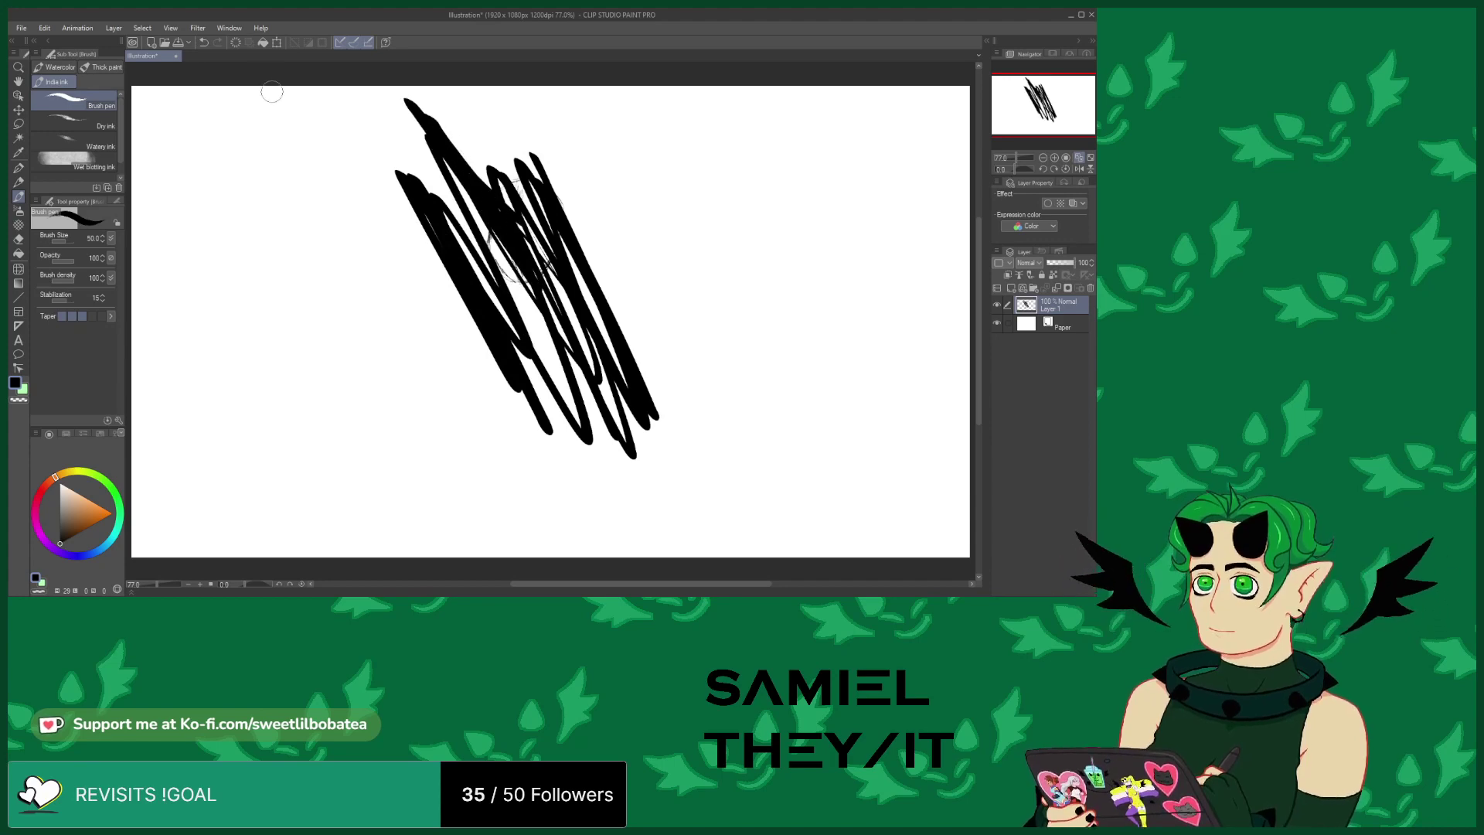
left_click(236, 42)
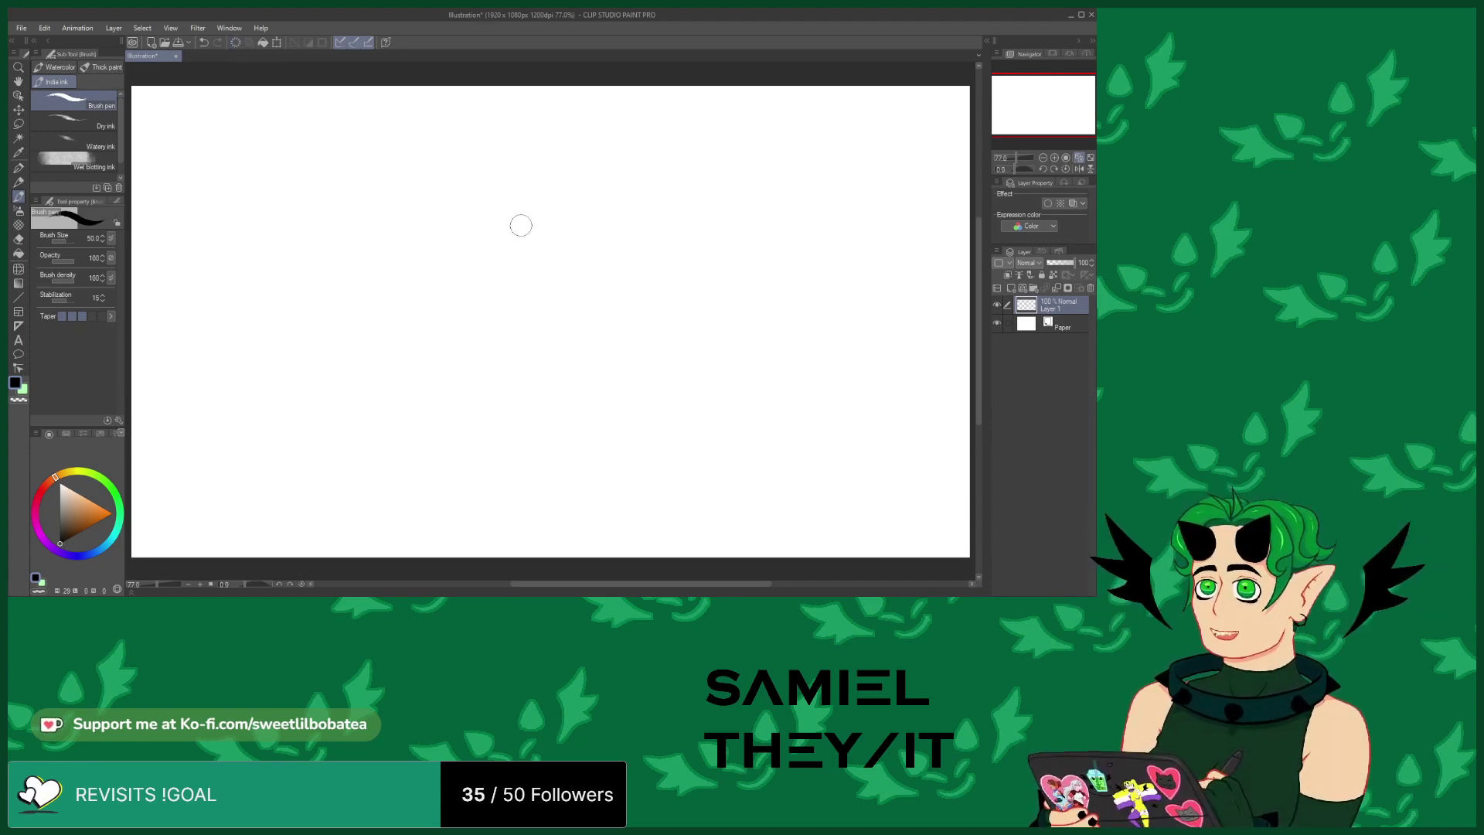
mouse_move(514, 223)
left_mouse_down()
mouse_move(558, 202)
mouse_move(533, 155)
mouse_move(507, 176)
mouse_move(510, 208)
mouse_move(550, 216)
mouse_move(557, 182)
mouse_move(534, 159)
mouse_move(516, 166)
mouse_move(550, 164)
mouse_move(558, 192)
left_mouse_up()
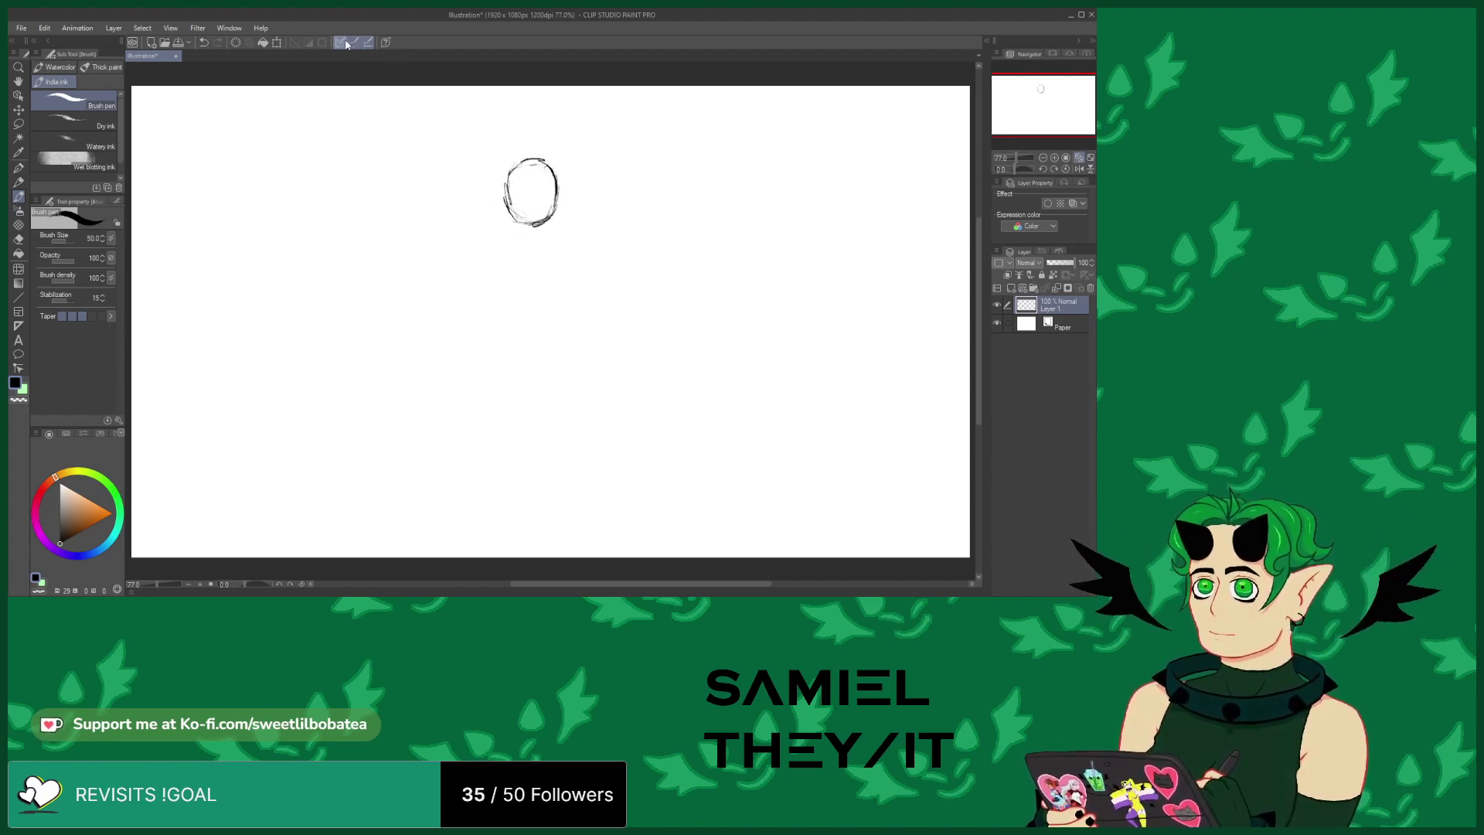
left_click(235, 43)
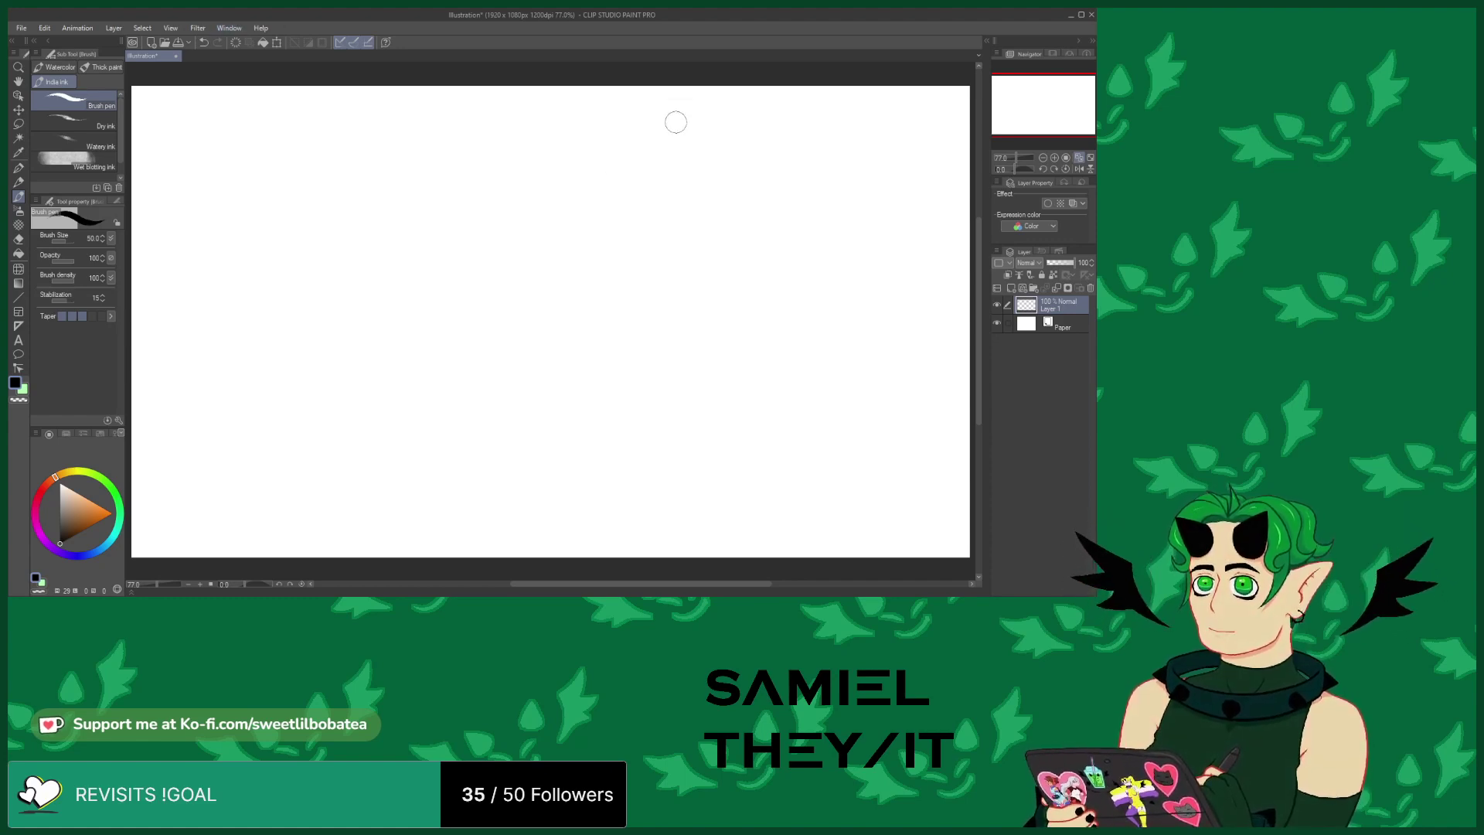
Sketch an oval head outline in the canvas's upper-right area with a vertical centre line and curved eye guidelines
scroll(675, 122, "up", 4)
left_click_drag(619, 586, 719, 586)
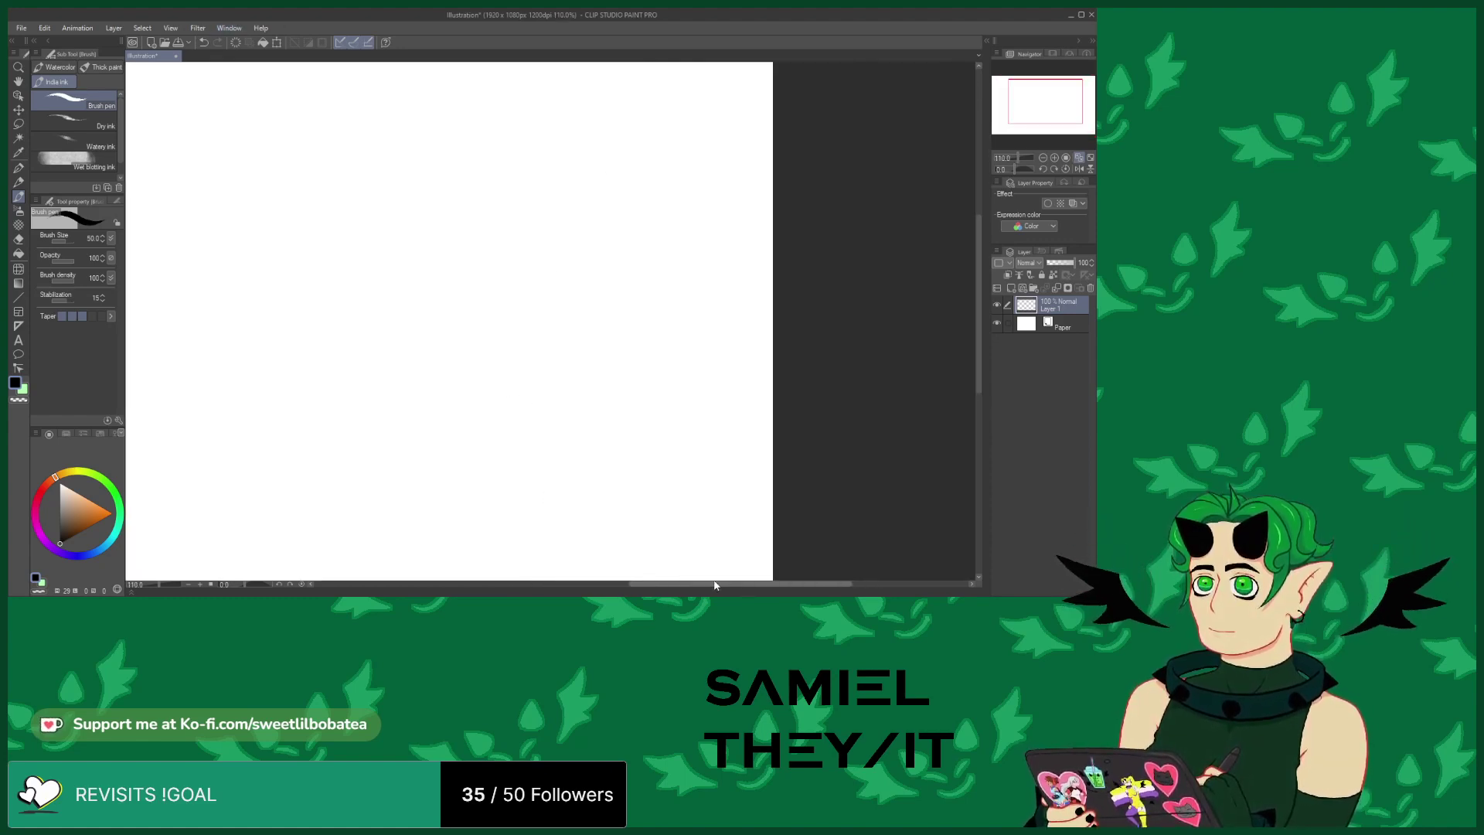
scroll(680, 479, "up", 2)
left_click_drag(982, 263, 980, 216)
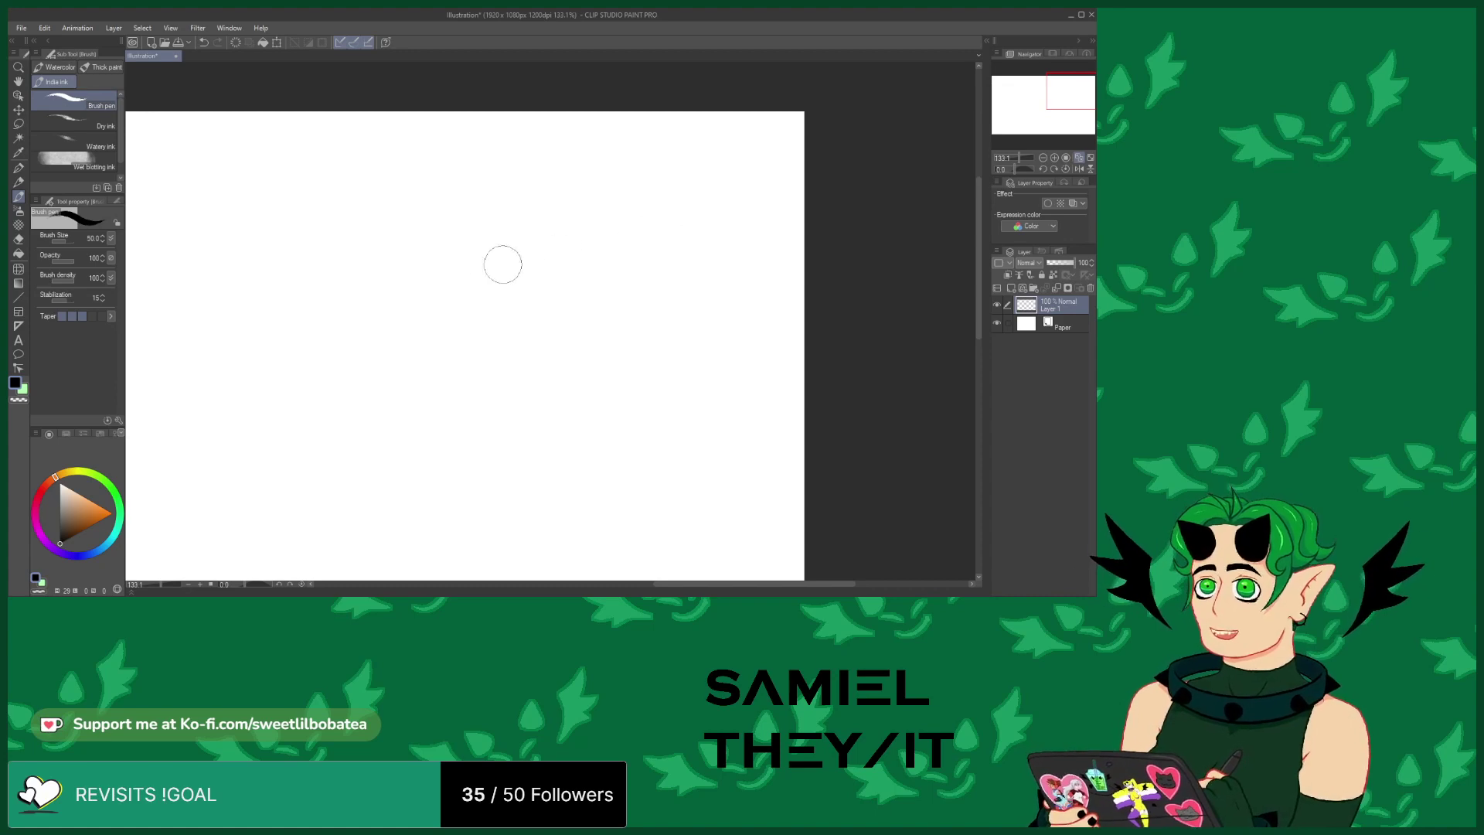
mouse_move(503, 252)
left_mouse_down()
mouse_move(501, 302)
mouse_move(546, 350)
mouse_move(600, 312)
mouse_move(614, 255)
mouse_move(593, 212)
mouse_move(543, 195)
mouse_move(503, 216)
mouse_move(538, 190)
mouse_move(576, 193)
mouse_move(606, 215)
mouse_move(620, 259)
mouse_move(582, 336)
mouse_move(502, 332)
left_mouse_up()
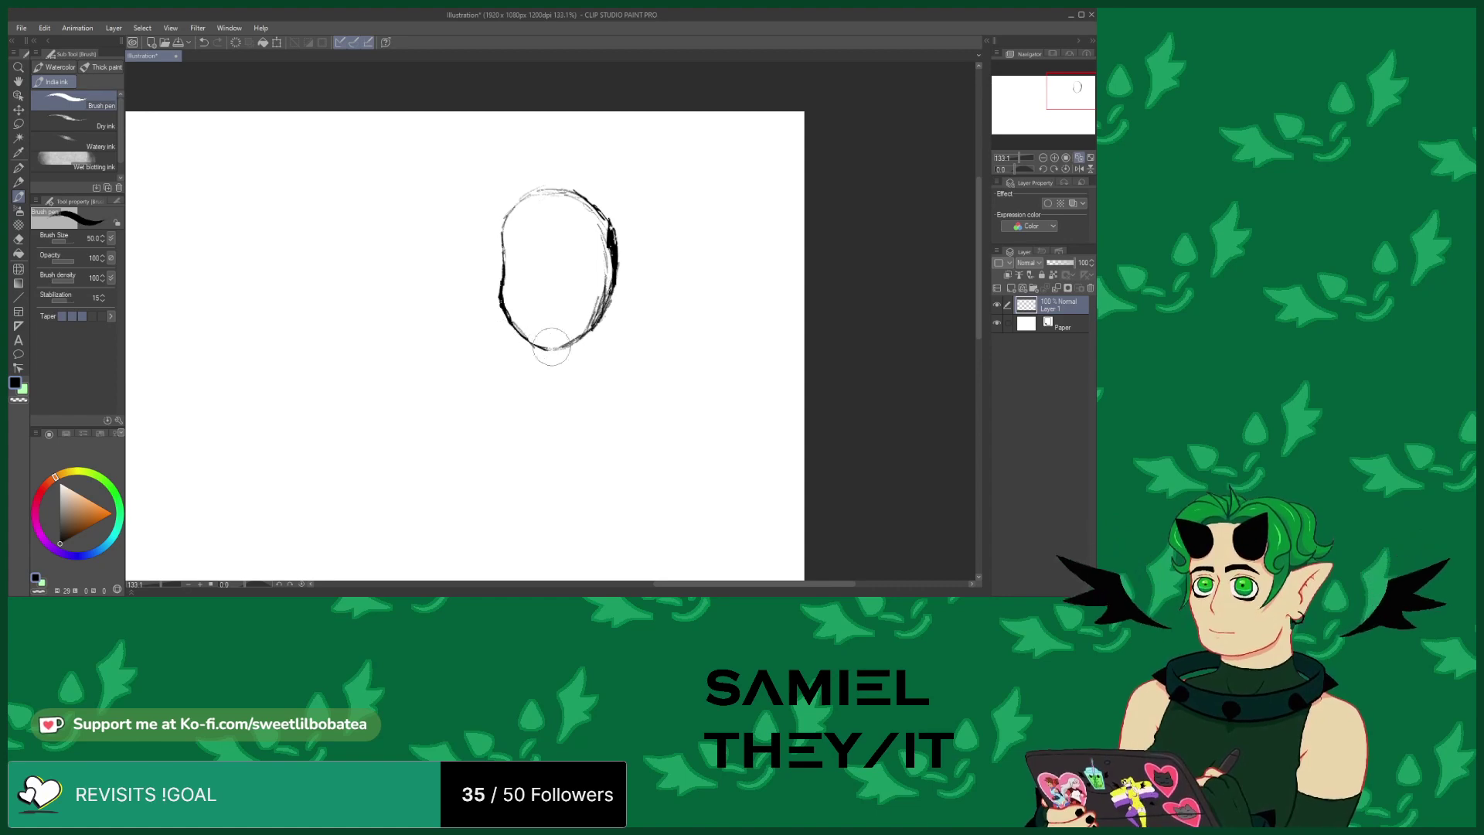
mouse_move(527, 205)
left_mouse_down()
mouse_move(497, 222)
mouse_move(545, 191)
mouse_move(599, 205)
mouse_move(618, 232)
mouse_move(607, 288)
left_mouse_up()
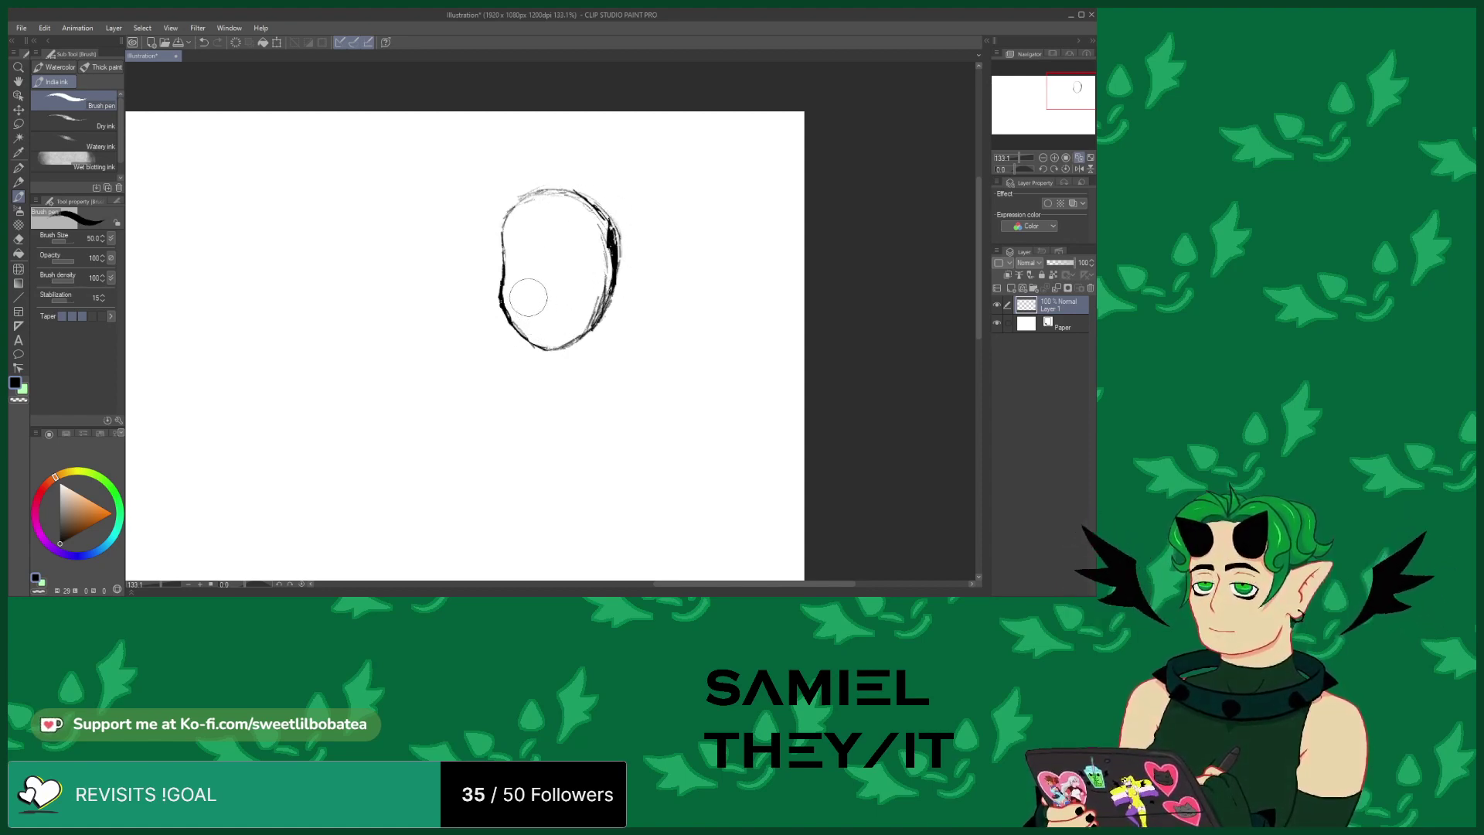
left_click_drag(542, 292, 551, 334)
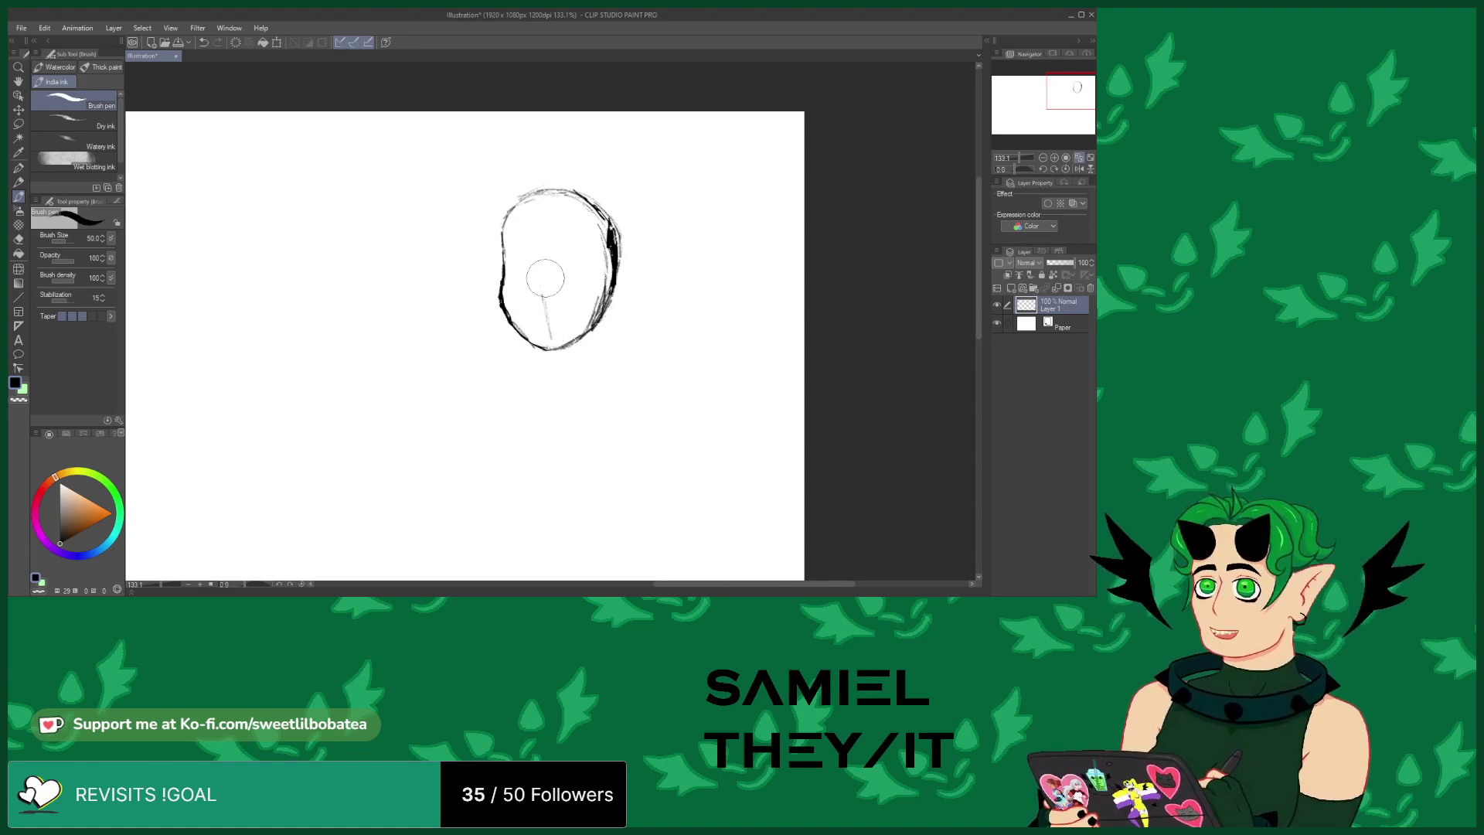
mouse_move(547, 202)
left_mouse_down()
mouse_move(542, 258)
mouse_move(507, 263)
mouse_move(516, 285)
mouse_move(545, 291)
mouse_move(607, 269)
mouse_move(522, 275)
mouse_move(579, 280)
left_mouse_up()
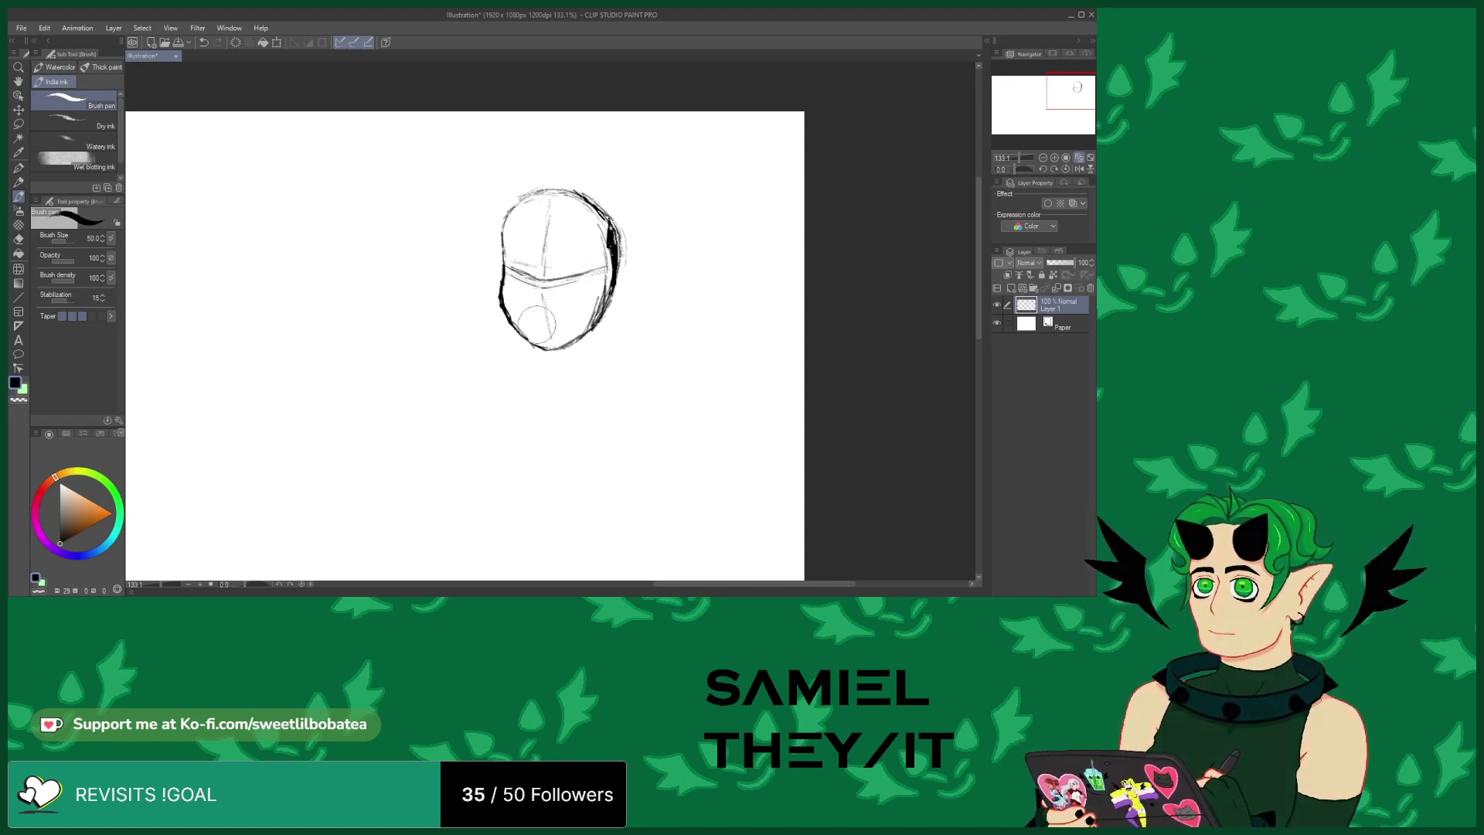
Sketch the nose, a short mouth line and two thick arched eyebrows on the head
left_click_drag(532, 322, 549, 321)
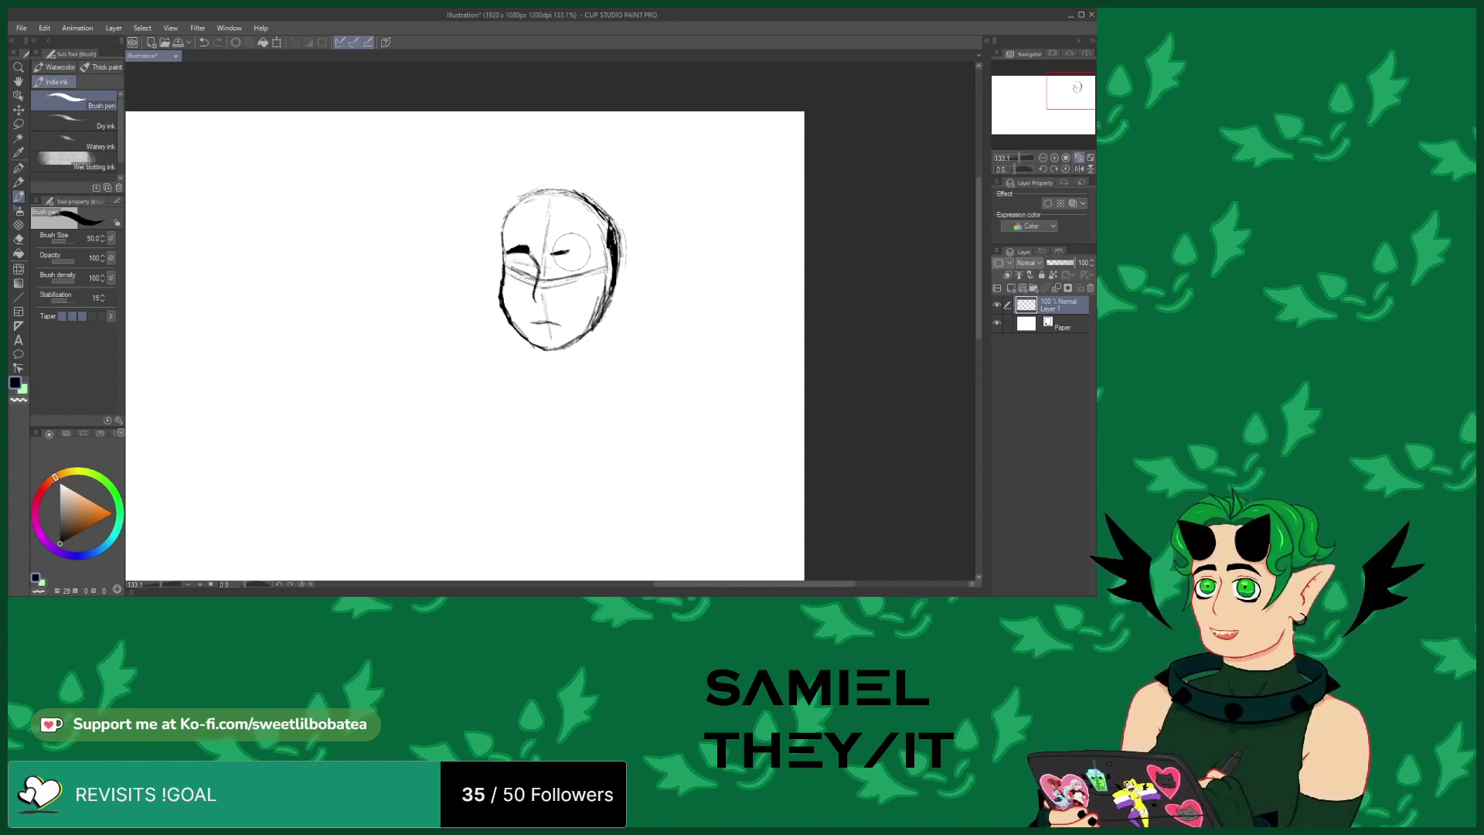
left_click_drag(565, 251, 584, 258)
left_click_drag(551, 251, 584, 255)
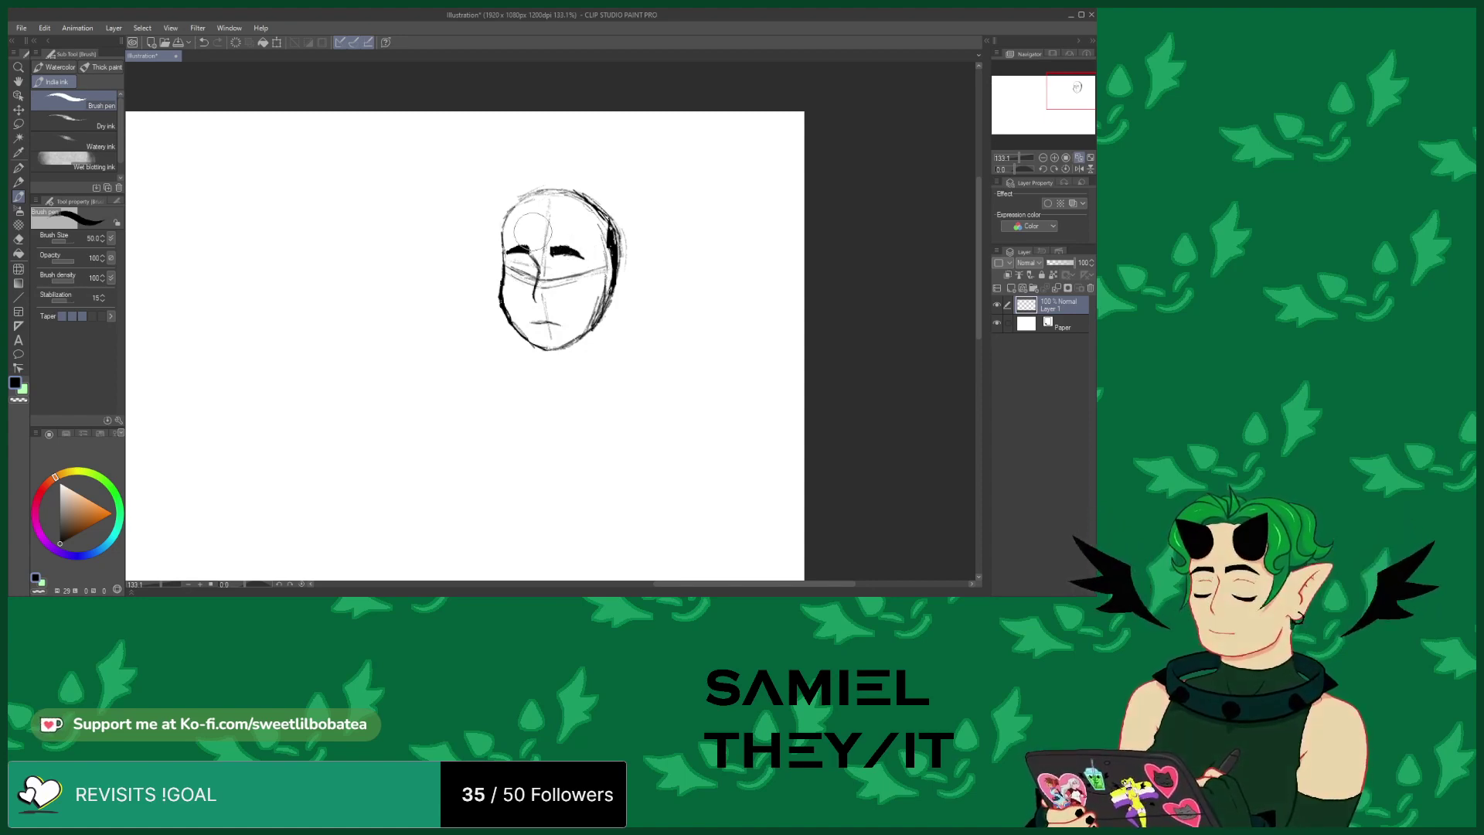
Sketch a smaller test head with a nose and eyebrows left of the first head, using the Real G-Pen
left_click(19, 168)
mouse_move(364, 212)
left_mouse_down()
mouse_move(374, 257)
mouse_move(349, 363)
mouse_move(442, 433)
left_mouse_up()
left_click(203, 44)
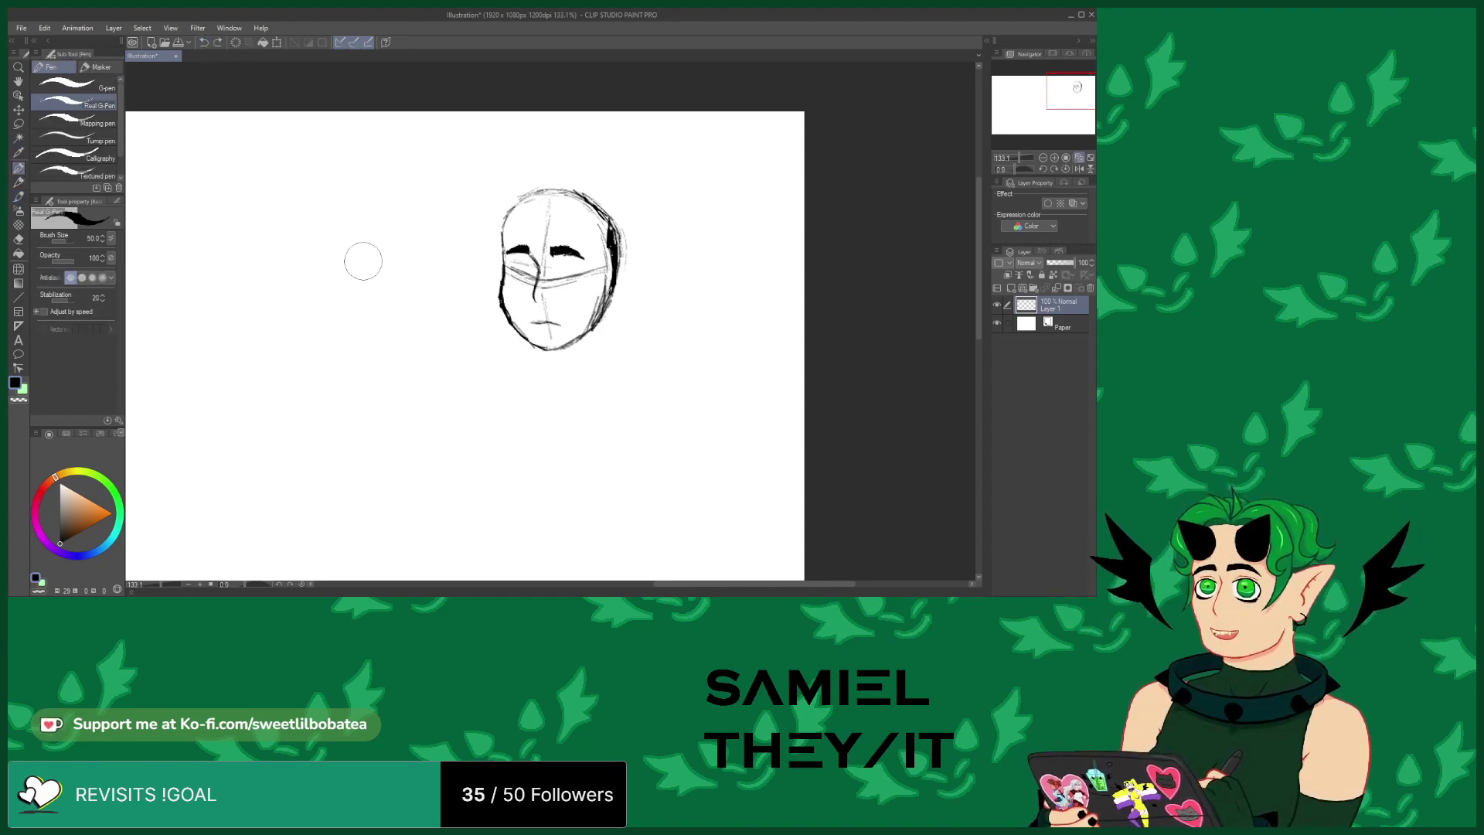
mouse_move(374, 300)
left_mouse_down()
mouse_move(396, 359)
mouse_move(441, 345)
mouse_move(454, 321)
mouse_move(374, 302)
mouse_move(374, 286)
mouse_move(417, 234)
mouse_move(451, 255)
mouse_move(455, 294)
mouse_move(402, 306)
left_mouse_up()
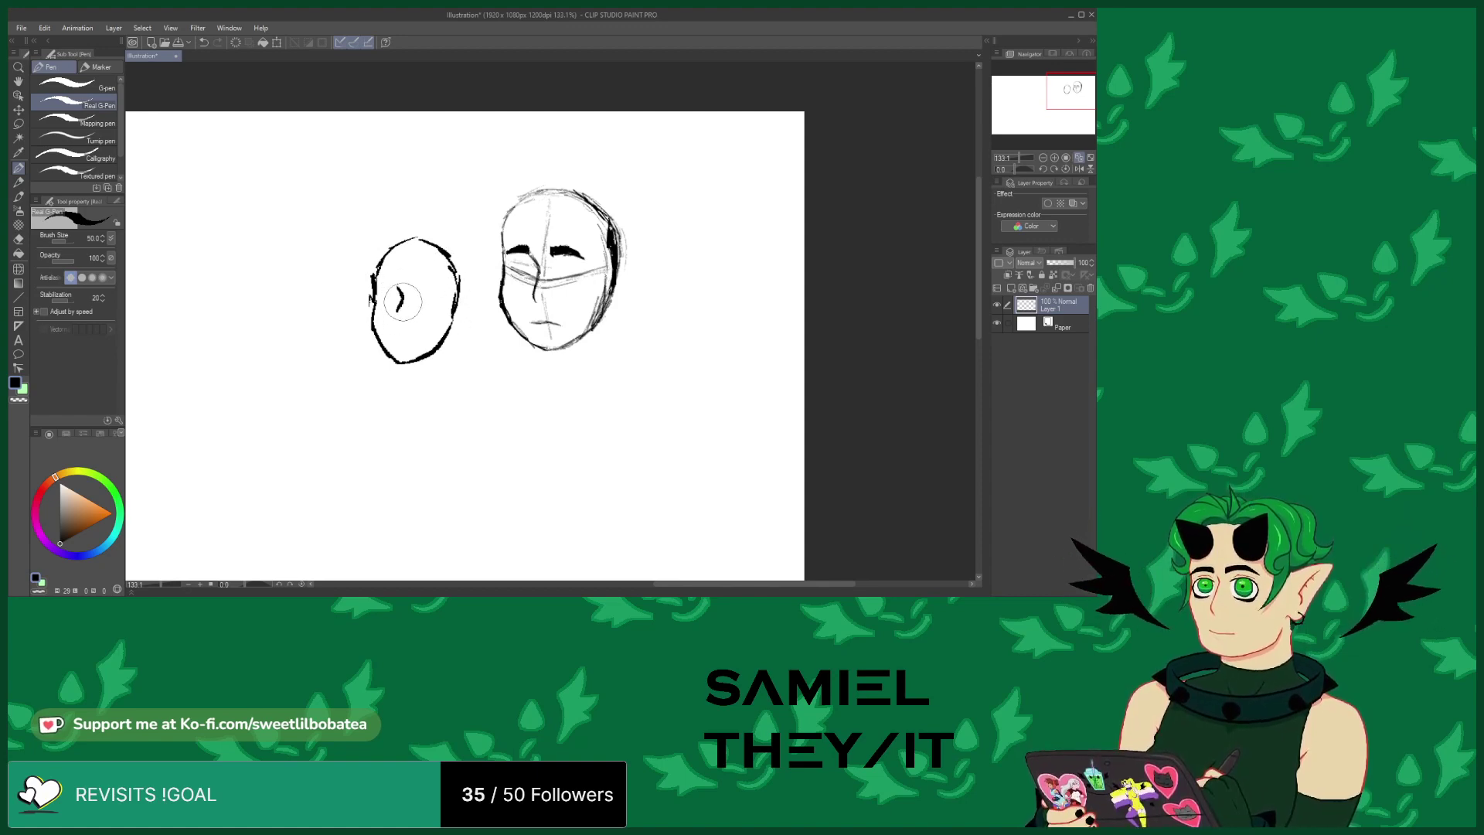
left_click_drag(422, 286, 433, 288)
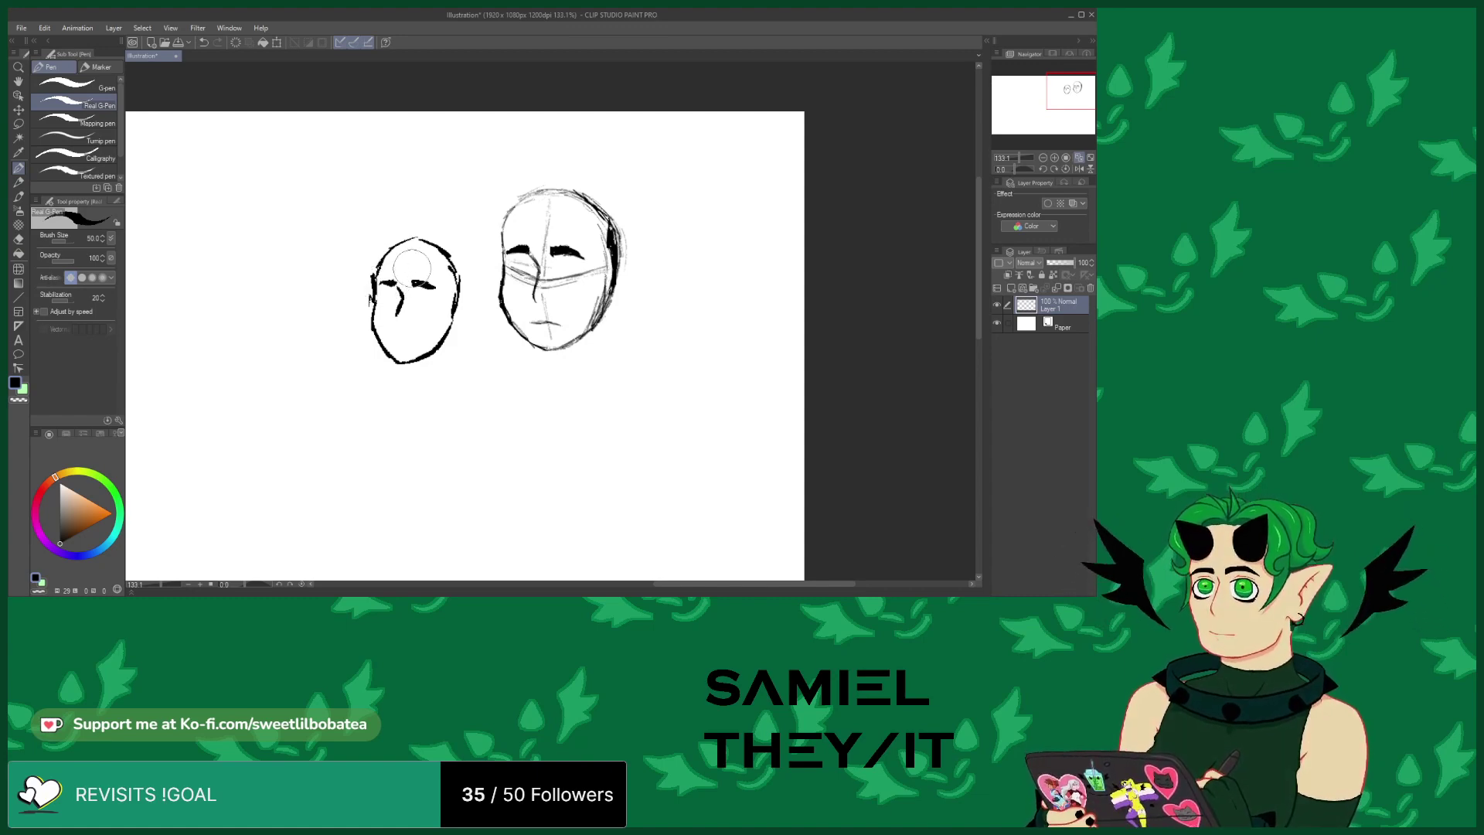
mouse_move(508, 351)
left_mouse_down()
mouse_move(486, 377)
mouse_move(515, 371)
left_mouse_up()
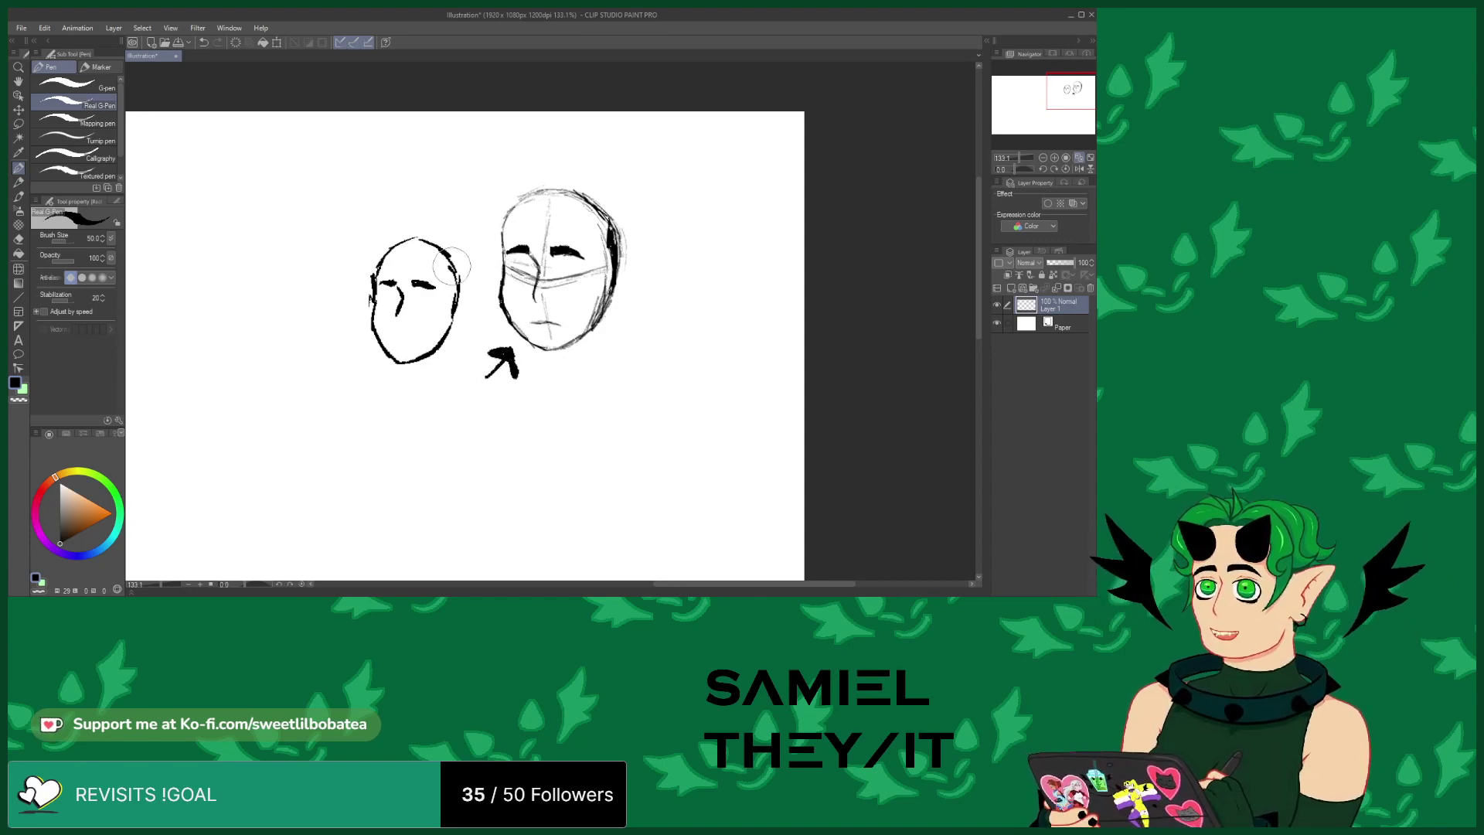
left_click(203, 42)
left_click(203, 42)
left_click(203, 41)
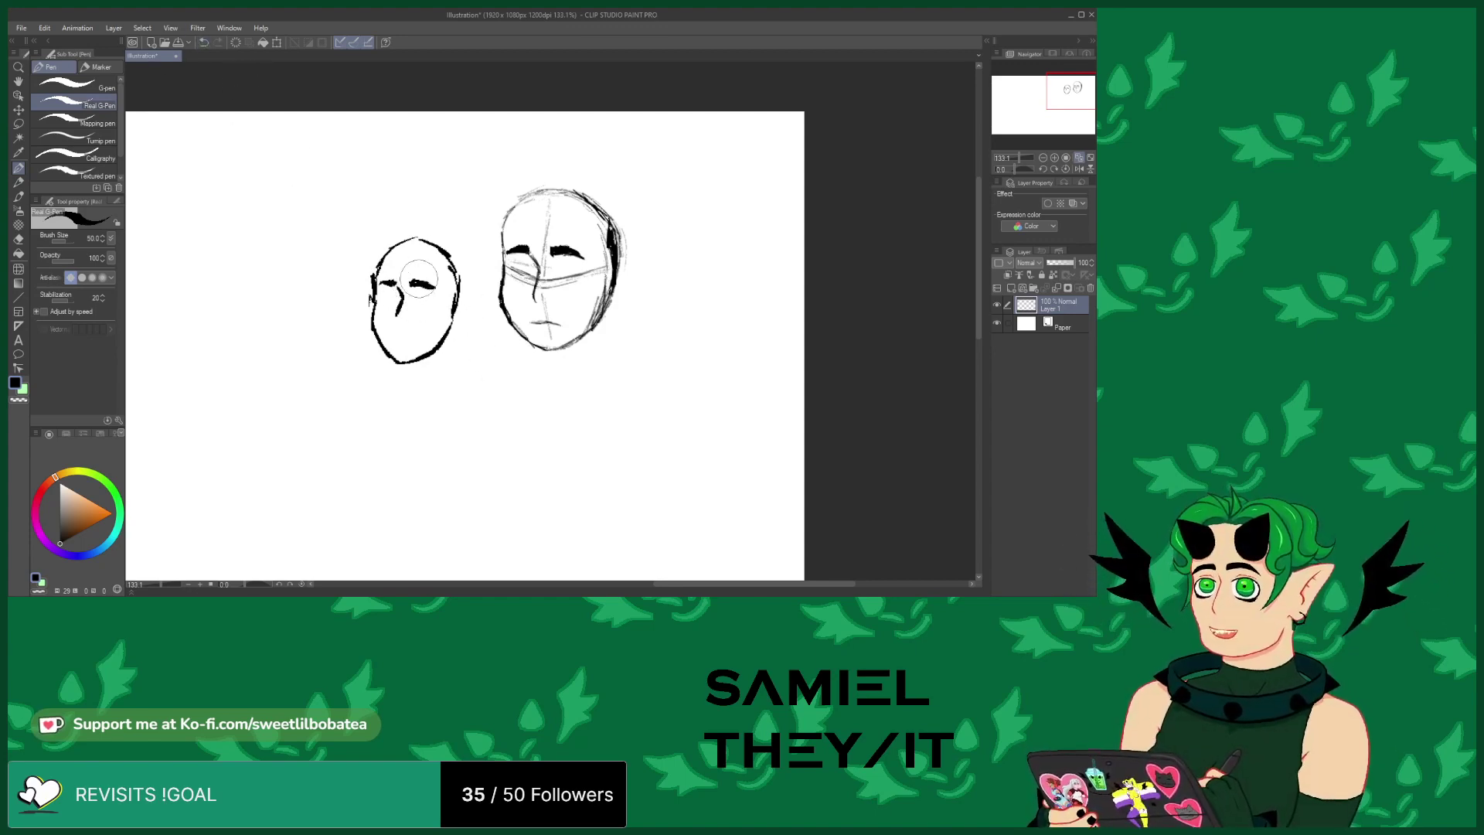
Add an eye and a smiling mouth to the small test head, and erase that whole head with the Hard eraser
mouse_move(443, 249)
left_mouse_down()
mouse_move(465, 301)
mouse_move(434, 356)
left_mouse_up()
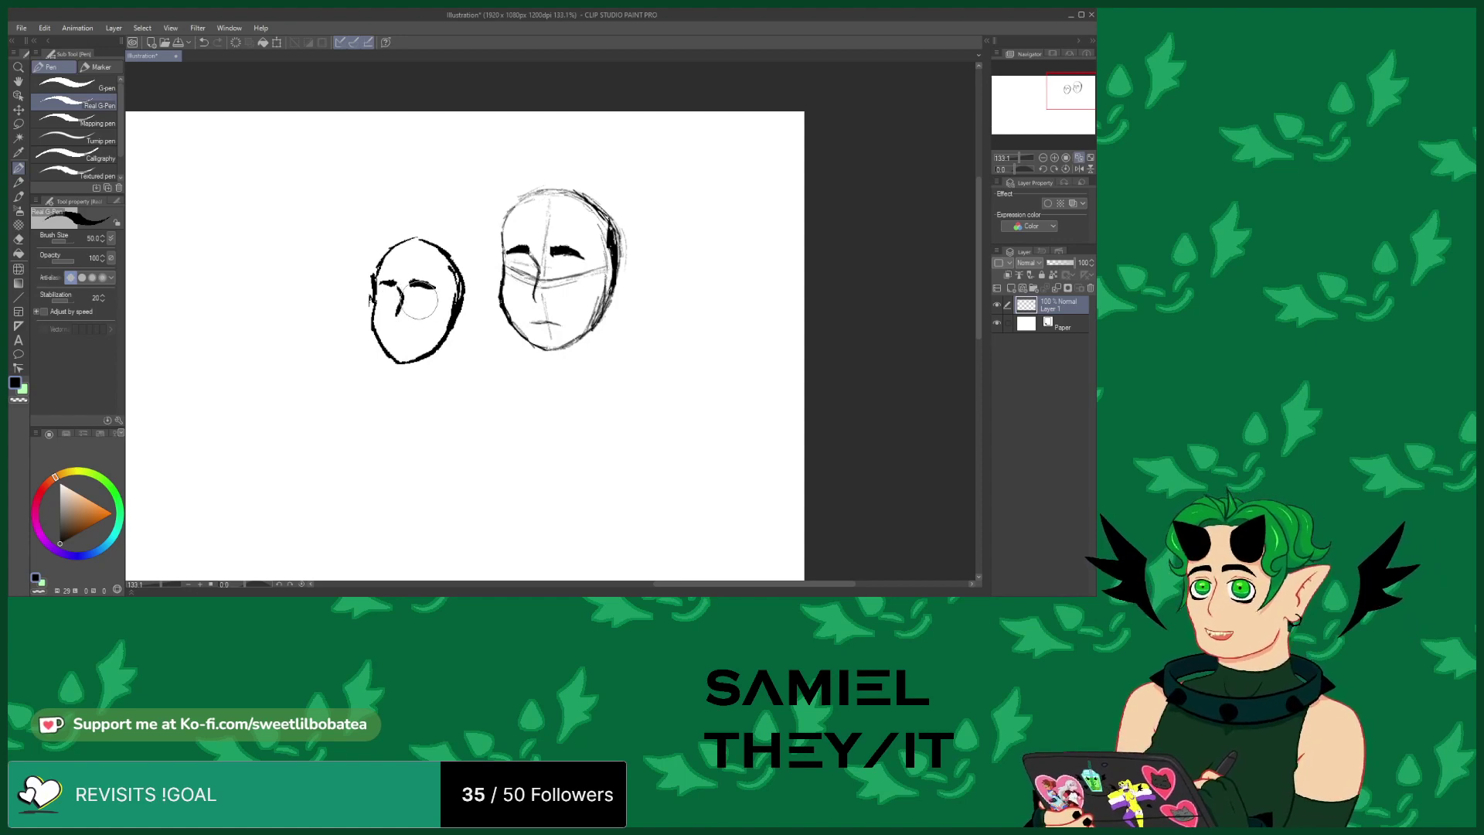
left_click_drag(410, 286, 435, 285)
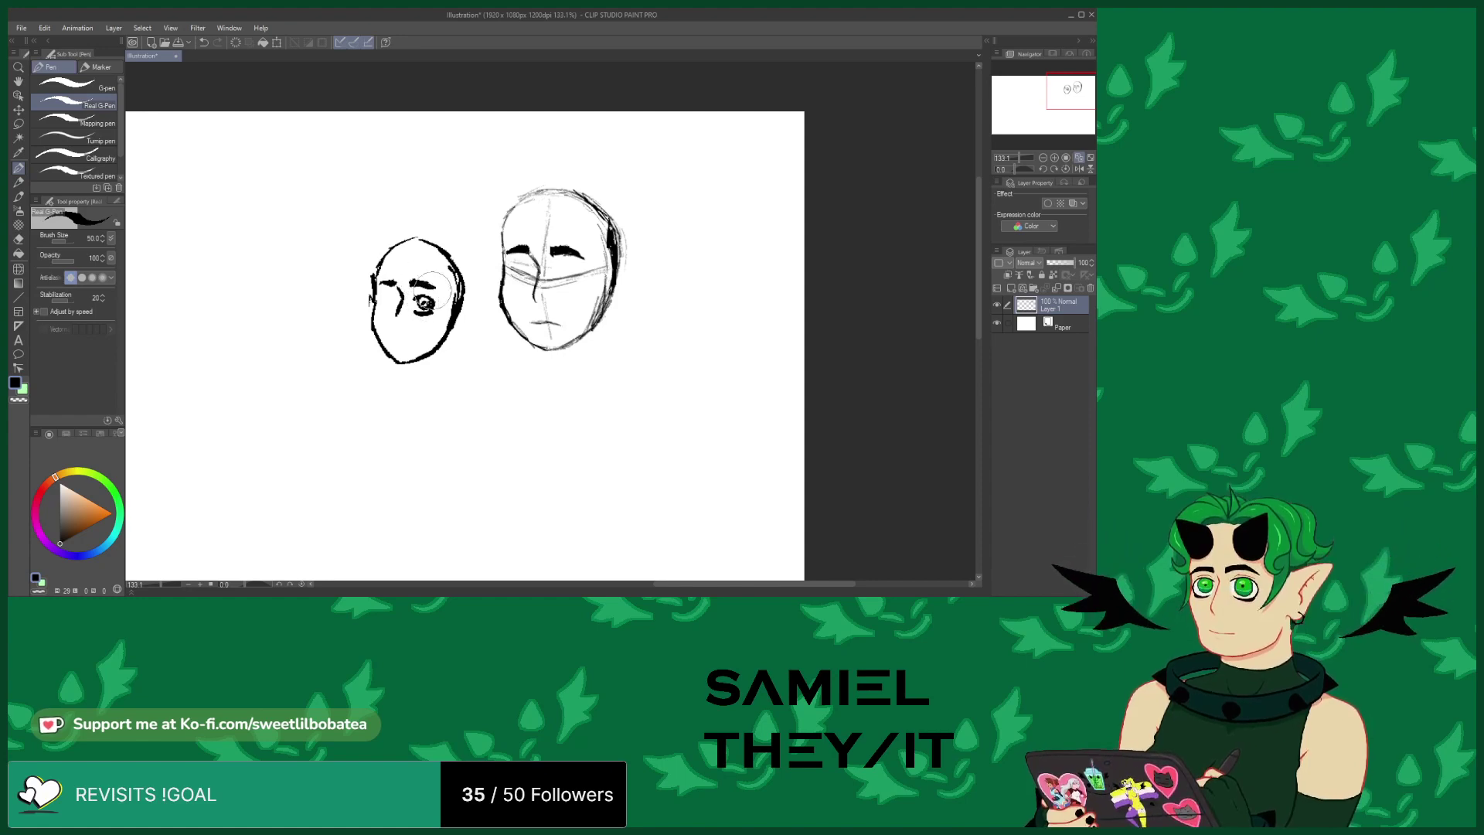
left_click_drag(388, 335, 418, 334)
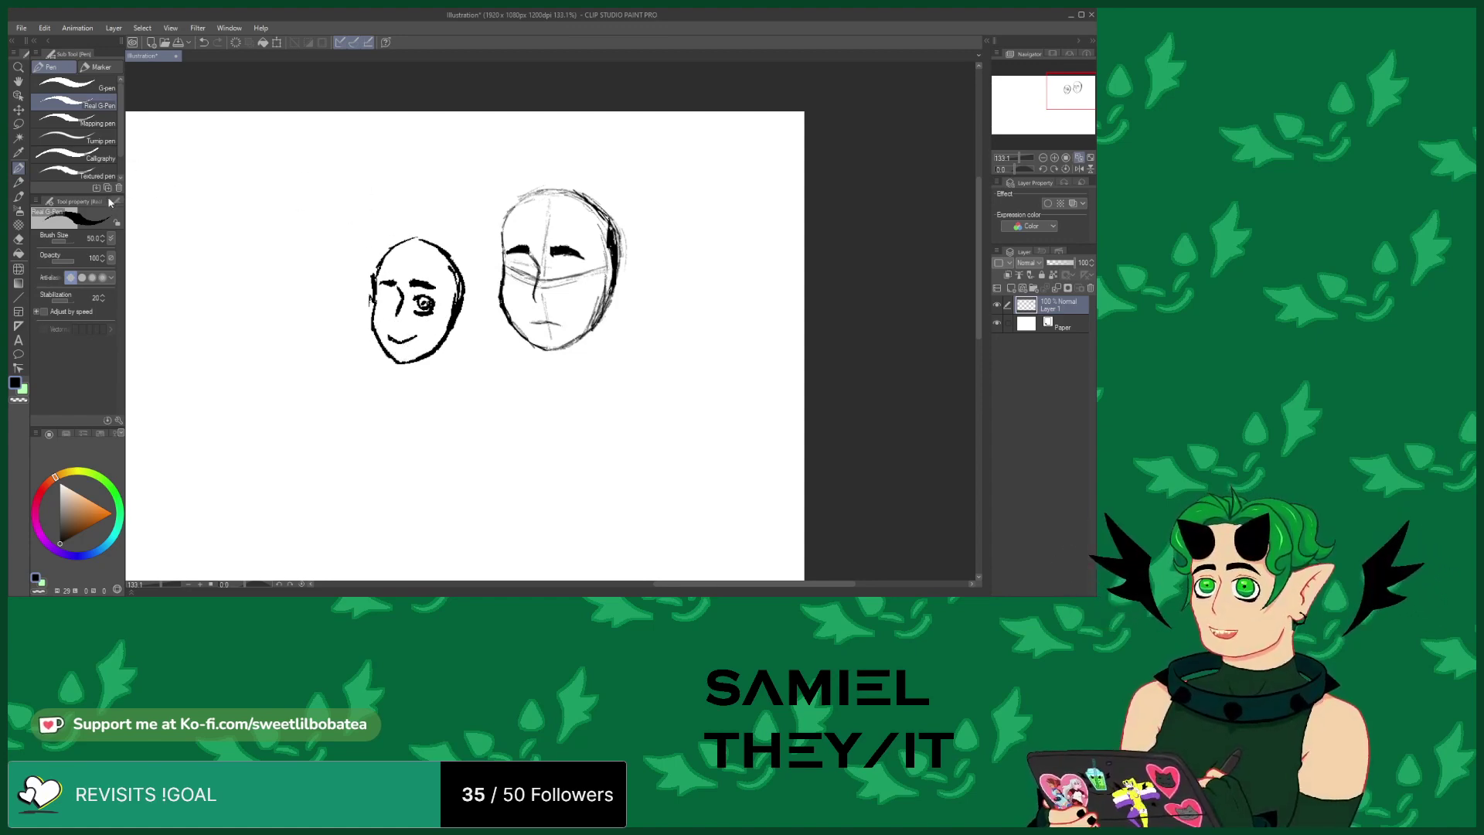
left_click(19, 239)
mouse_move(443, 358)
left_mouse_down()
mouse_move(464, 288)
mouse_move(384, 216)
mouse_move(356, 223)
mouse_move(416, 280)
mouse_move(429, 322)
mouse_move(401, 361)
mouse_move(354, 294)
left_mouse_up()
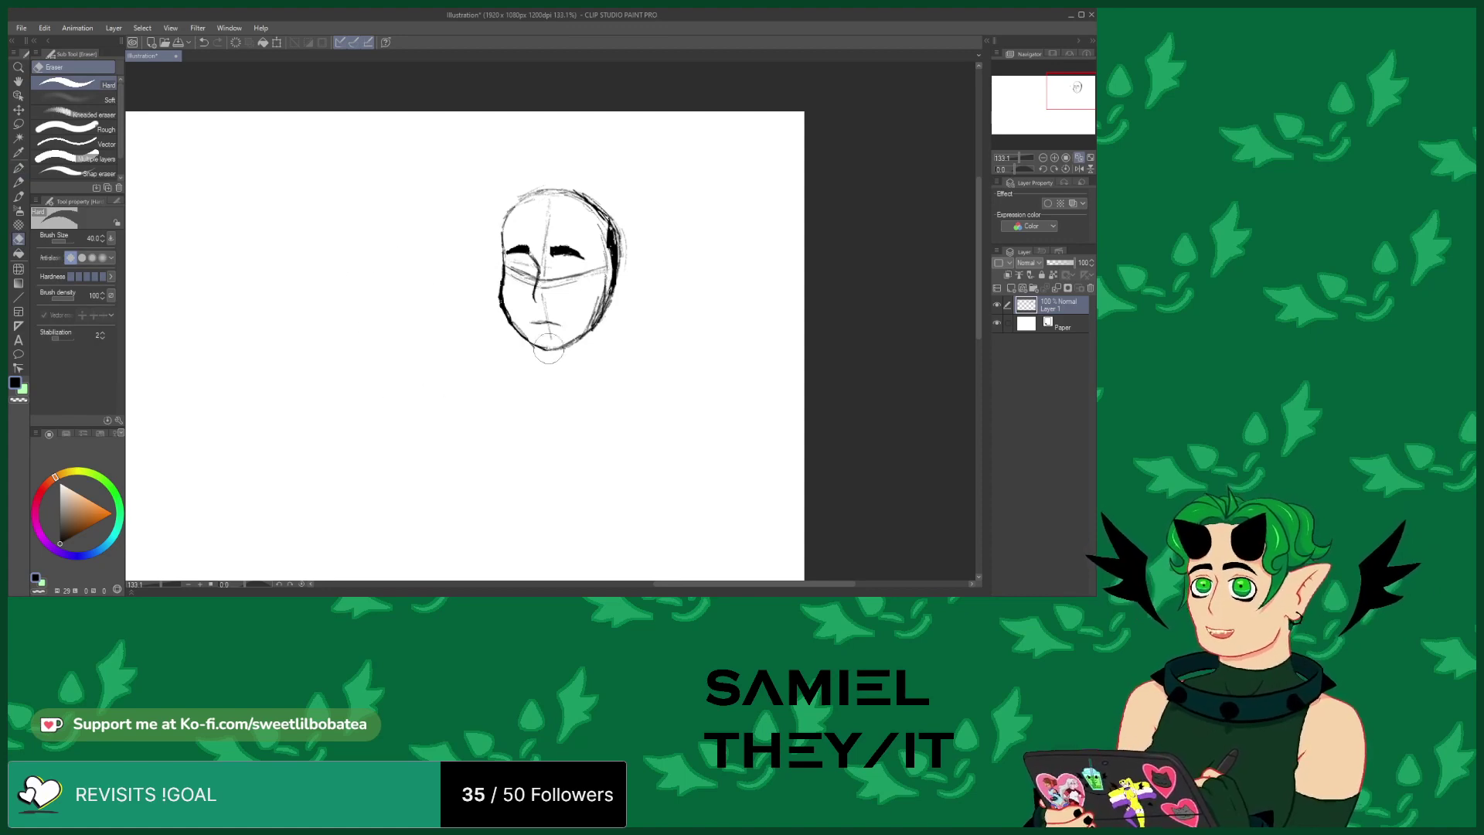
Sketch both eyes with pupils beneath the eyebrows of the remaining head using the Brush pen, thickening the brows
left_click(19, 196)
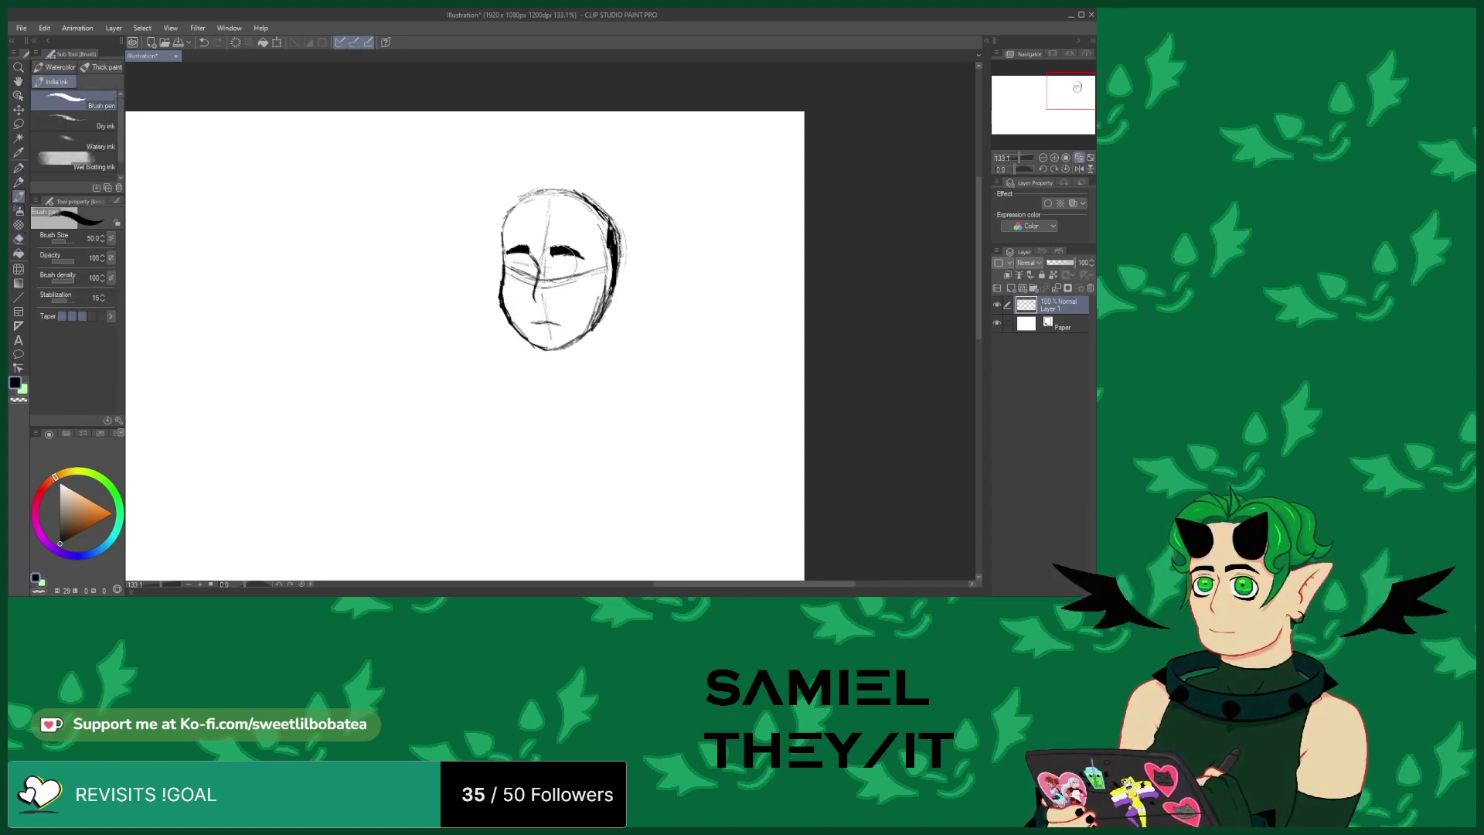
left_click_drag(554, 258, 581, 258)
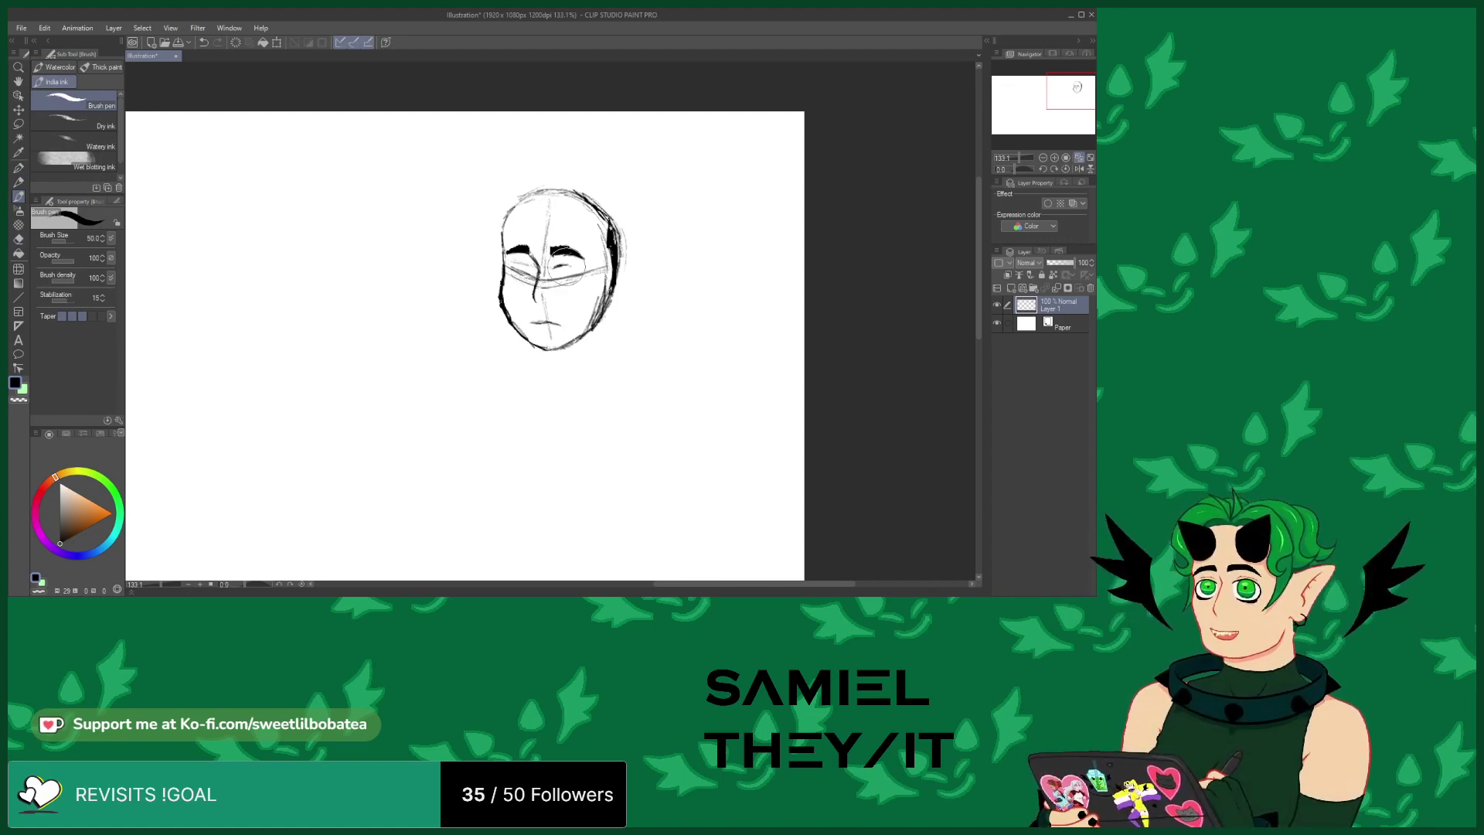
left_click_drag(564, 266, 581, 273)
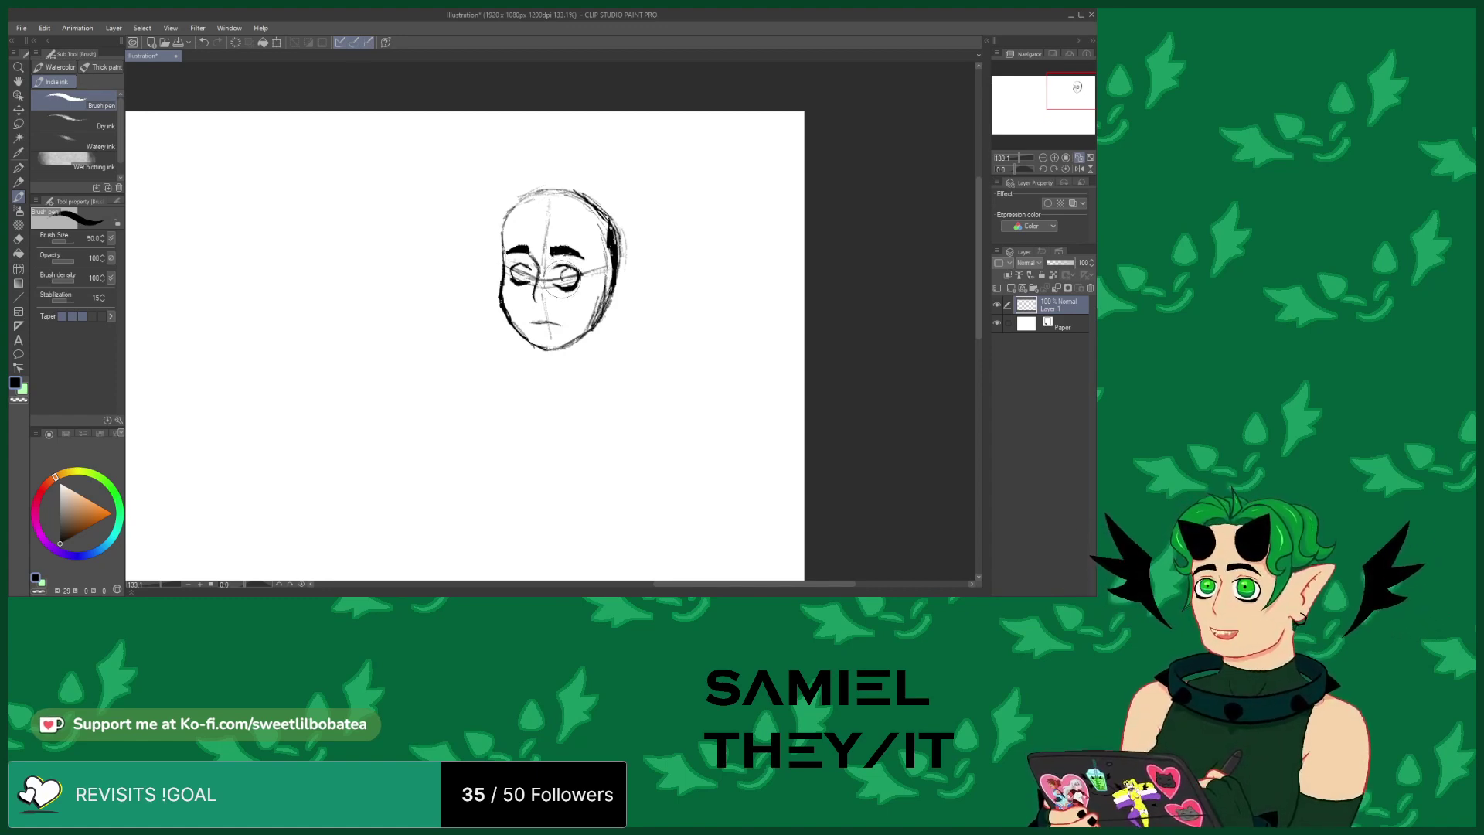
left_click(203, 44)
left_click(203, 43)
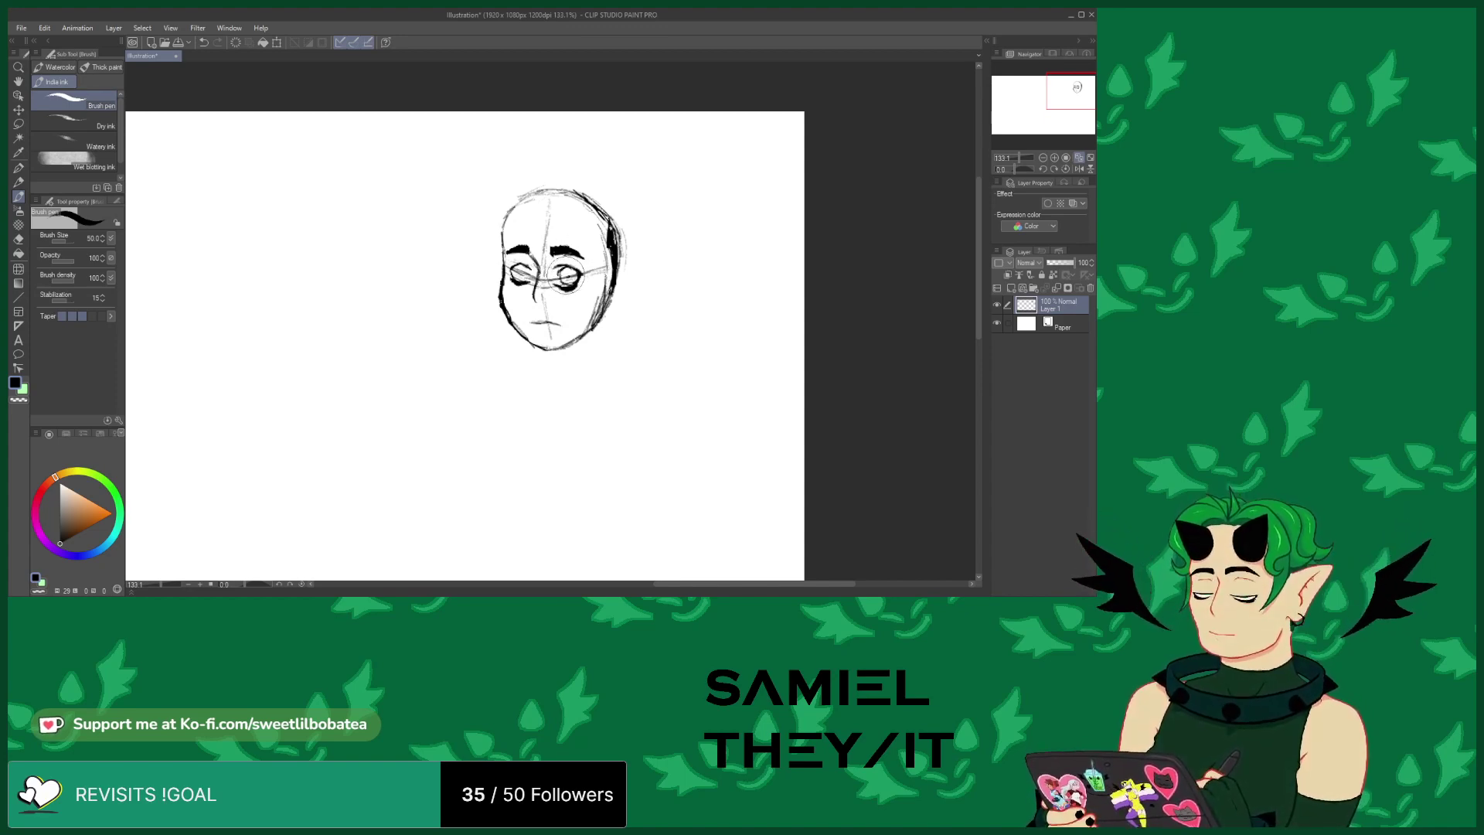
left_click_drag(559, 256, 582, 257)
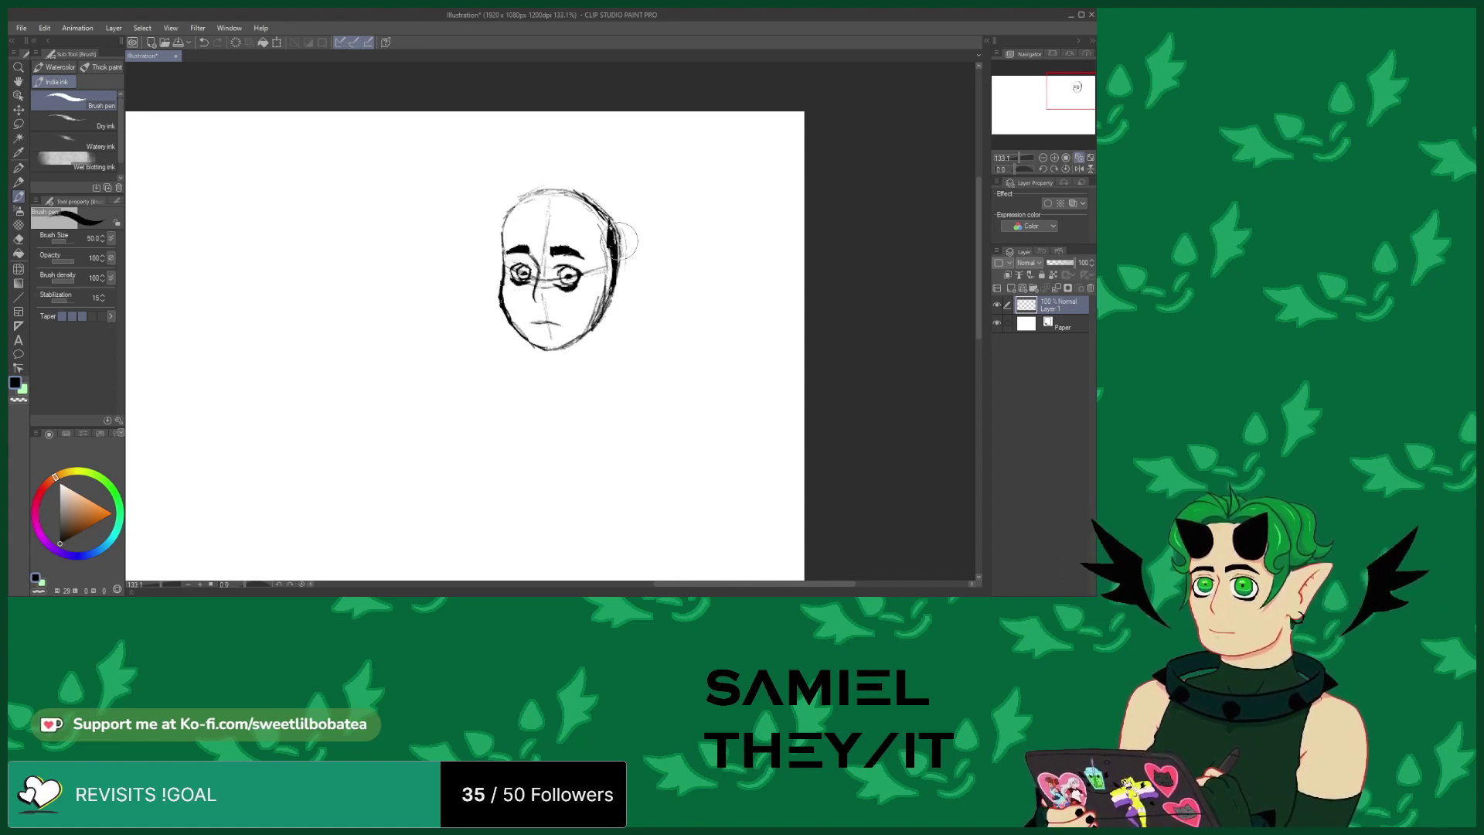
Thin the heavy outline along the right side of the head with the Hard eraser
left_click(19, 238)
mouse_move(600, 261)
left_mouse_down()
mouse_move(612, 247)
mouse_move(615, 267)
mouse_move(603, 231)
mouse_move(599, 305)
mouse_move(579, 325)
mouse_move(609, 283)
left_mouse_up()
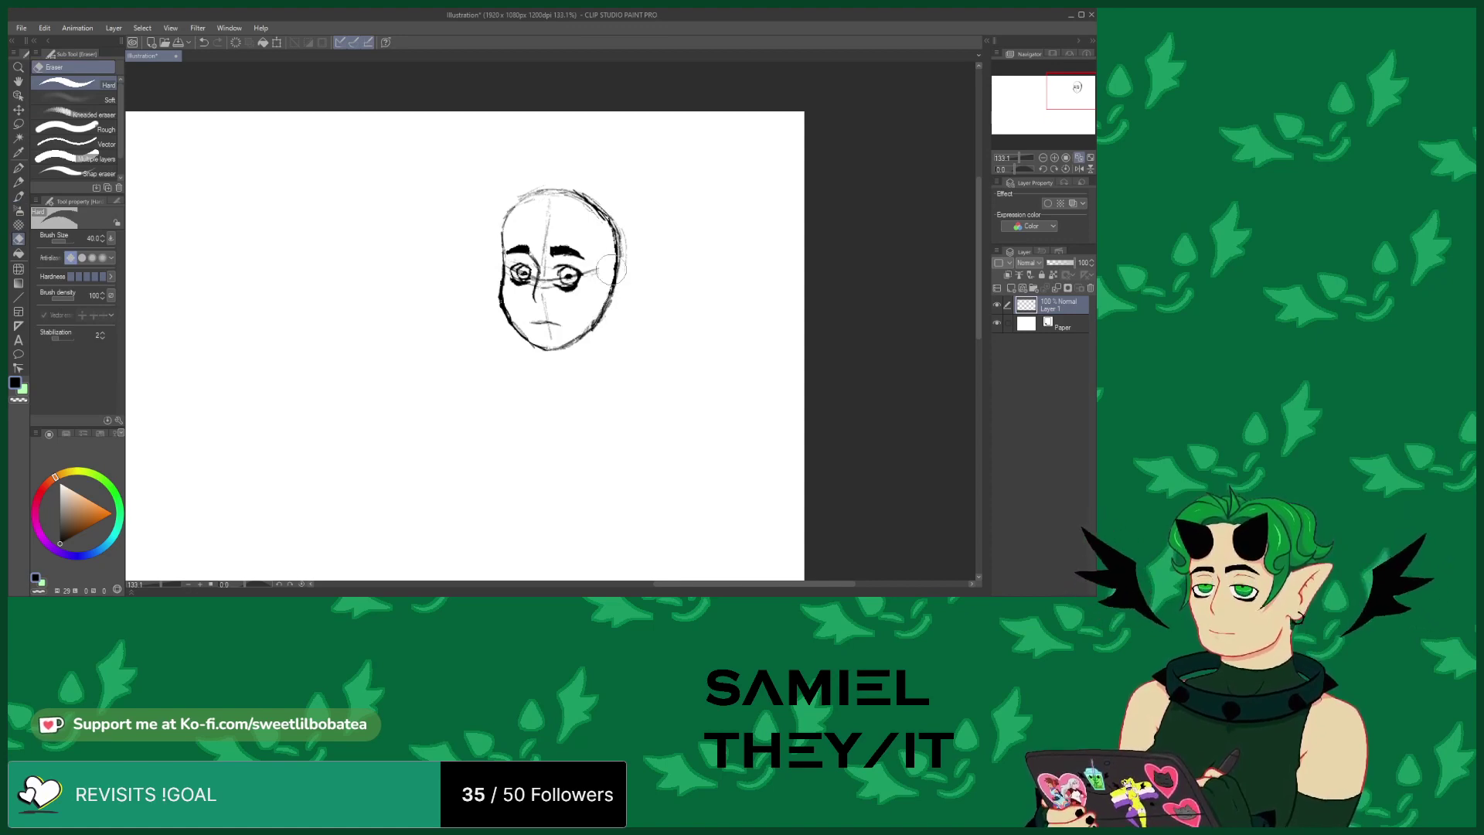
Rework the jaw and chin outline with the Brush pen, thinning its heavy lines with the Hard eraser
key("p")
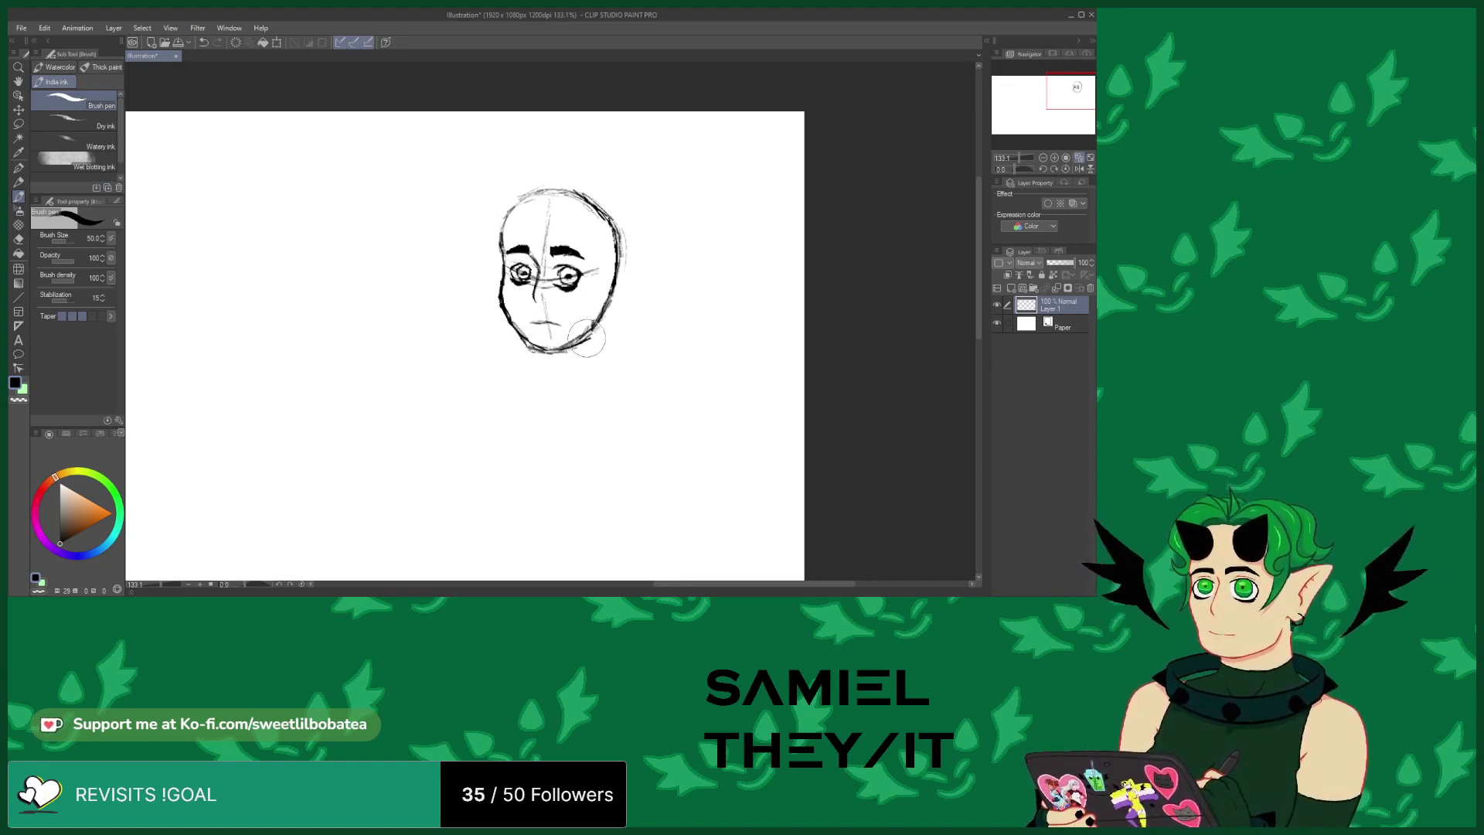
left_click(20, 241)
mouse_move(524, 333)
left_mouse_down()
mouse_move(580, 340)
mouse_move(591, 317)
left_mouse_up()
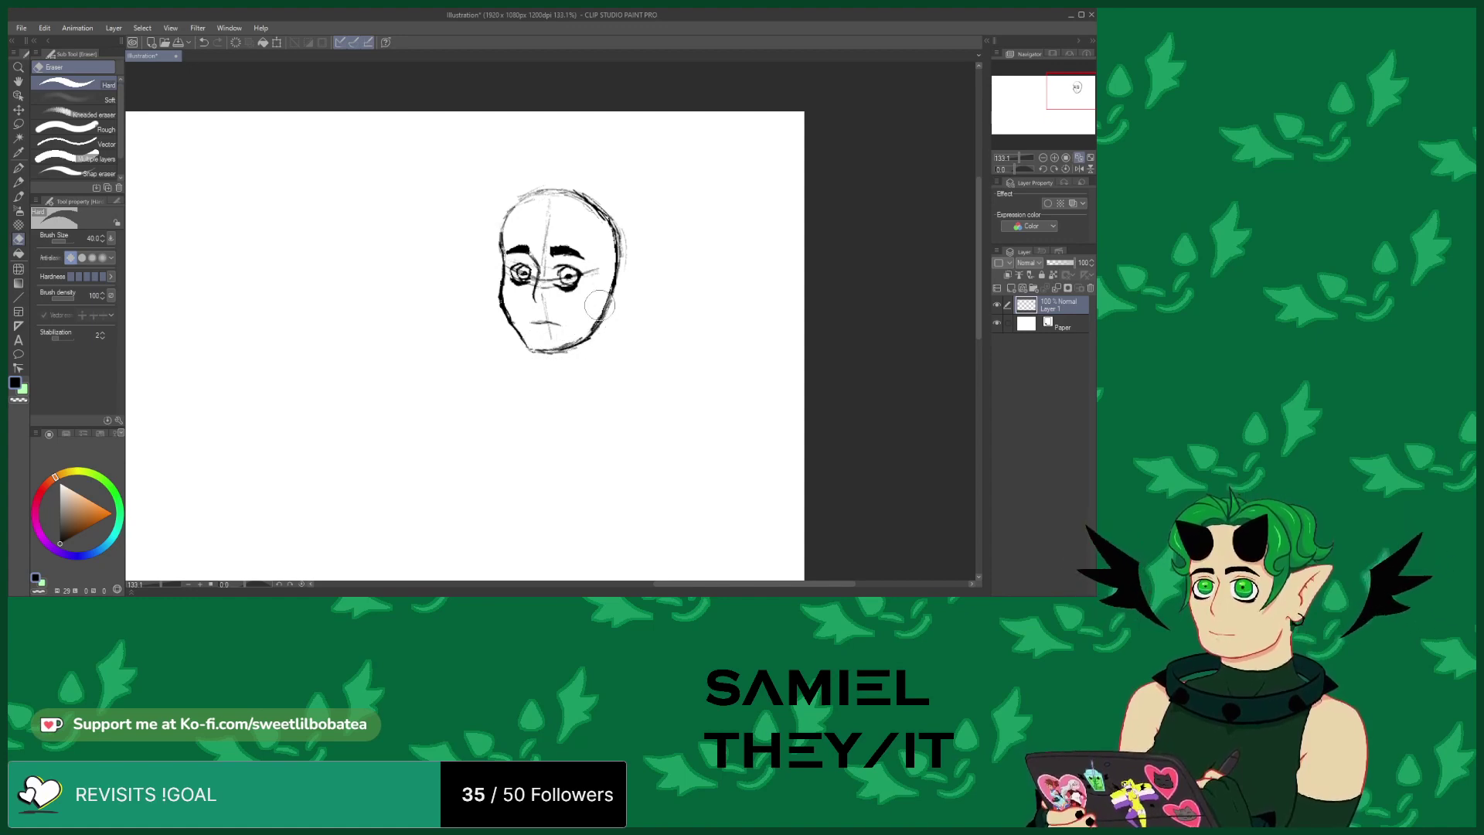
Sketch a long pointed ear on the head's right side with the Brush pen, and erase the head outline and neck line overlapping it
left_click(18, 196)
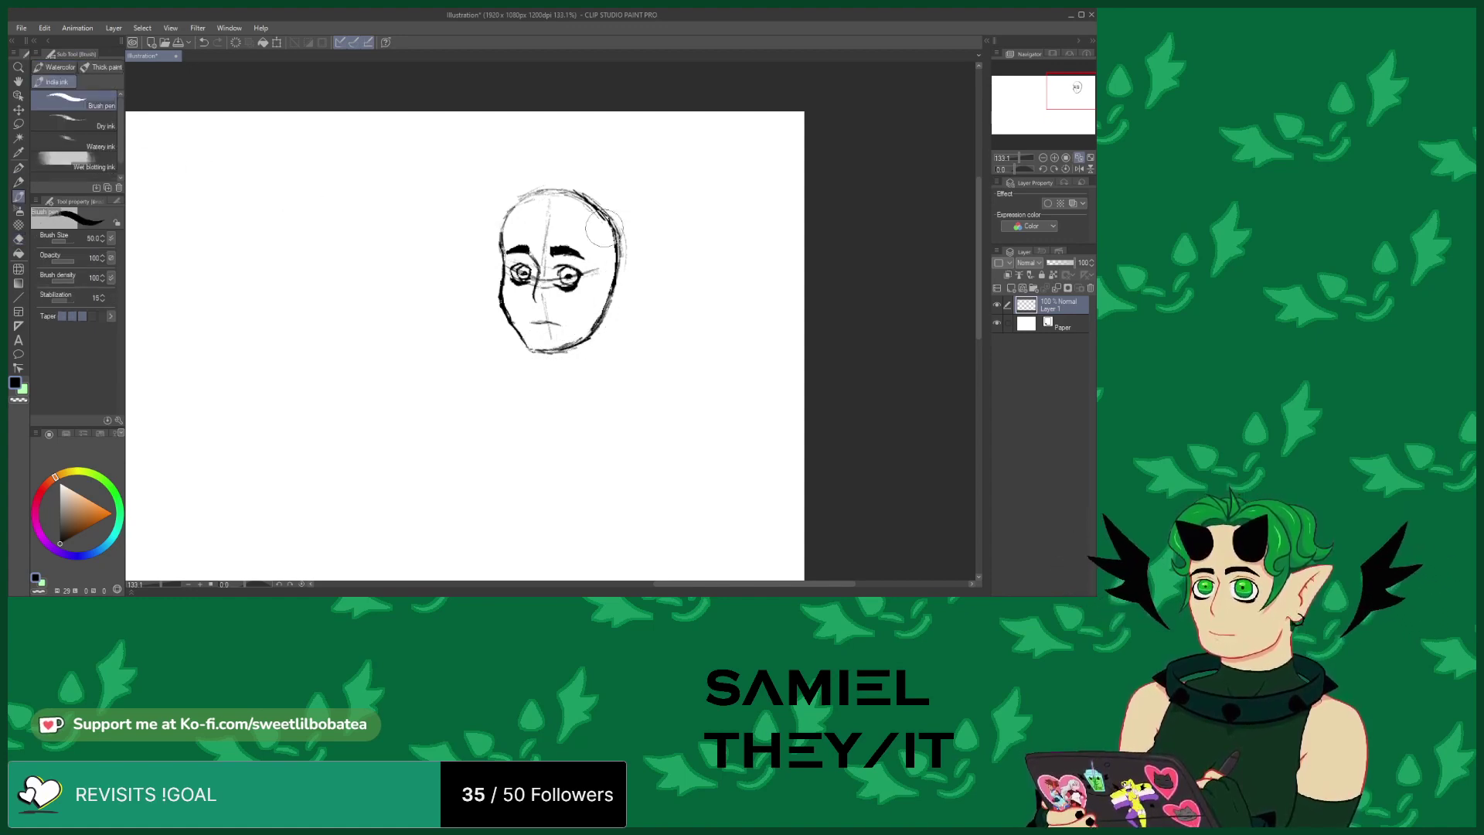
left_click_drag(612, 298, 607, 363)
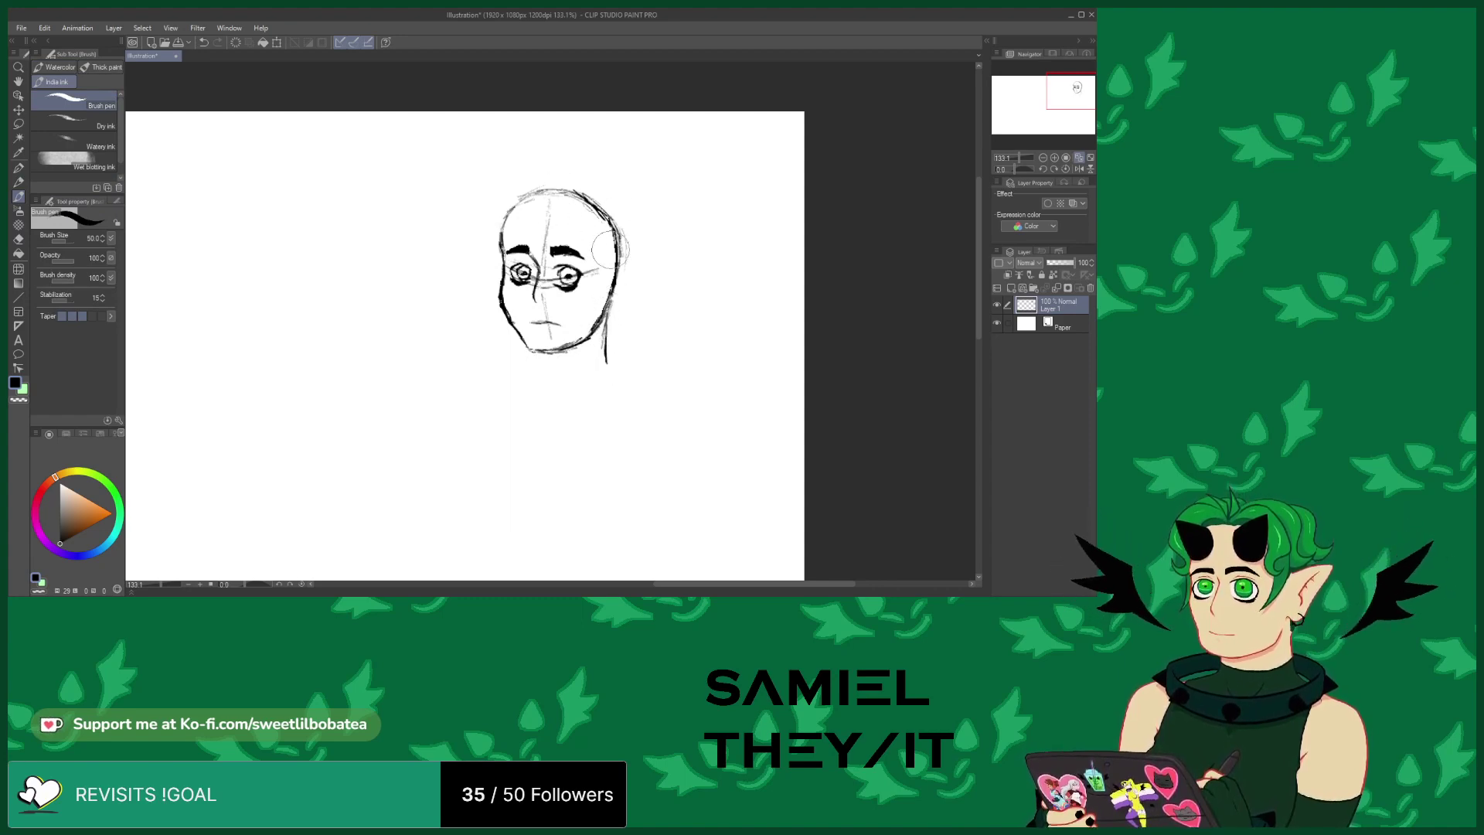
mouse_move(602, 257)
left_mouse_down()
mouse_move(646, 249)
mouse_move(615, 298)
mouse_move(652, 262)
left_mouse_up()
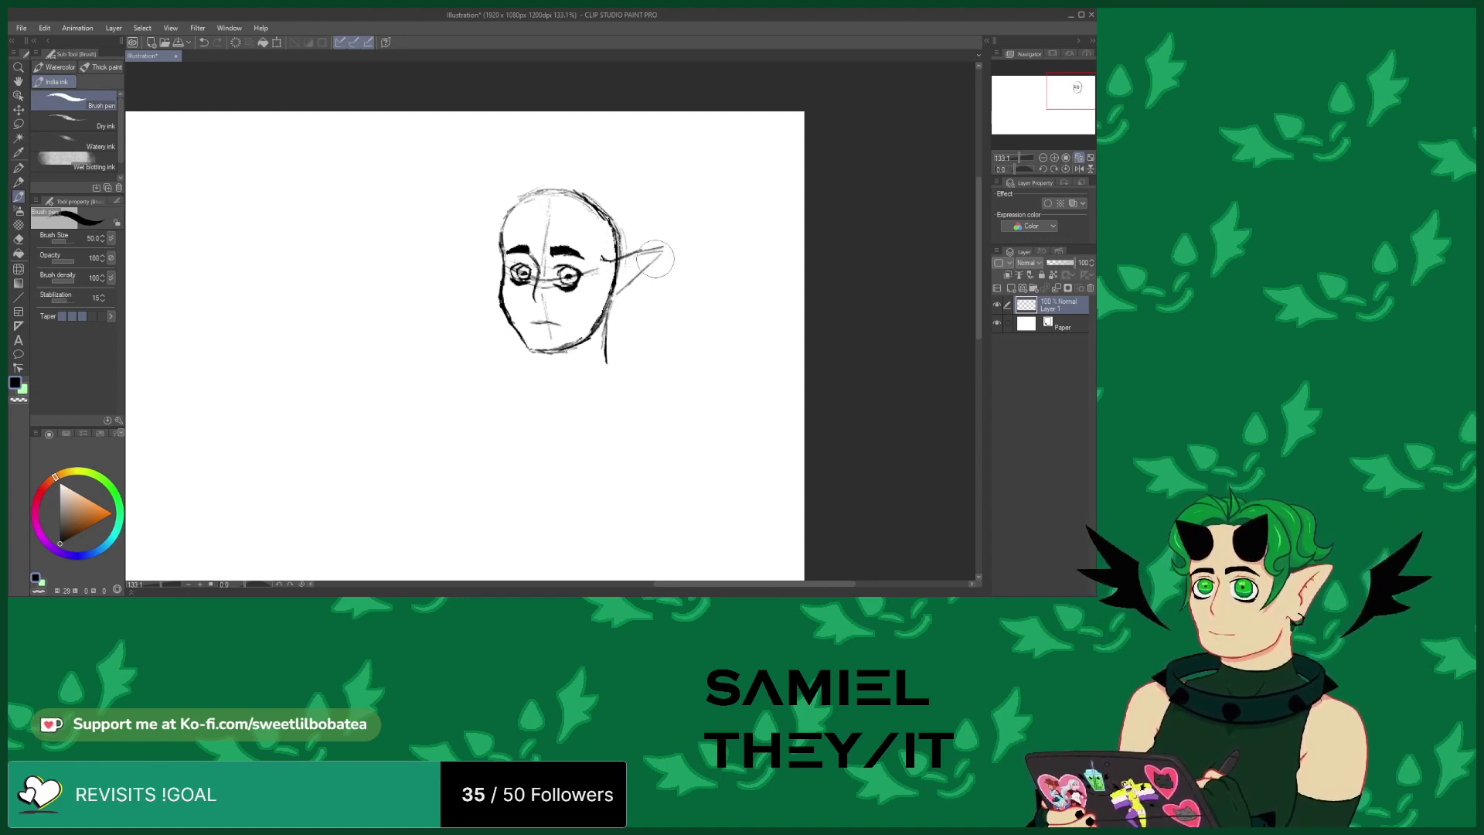
mouse_move(594, 318)
left_mouse_down()
mouse_move(580, 339)
mouse_move(615, 317)
mouse_move(596, 352)
mouse_move(613, 344)
mouse_move(565, 356)
left_mouse_up()
left_click(19, 240)
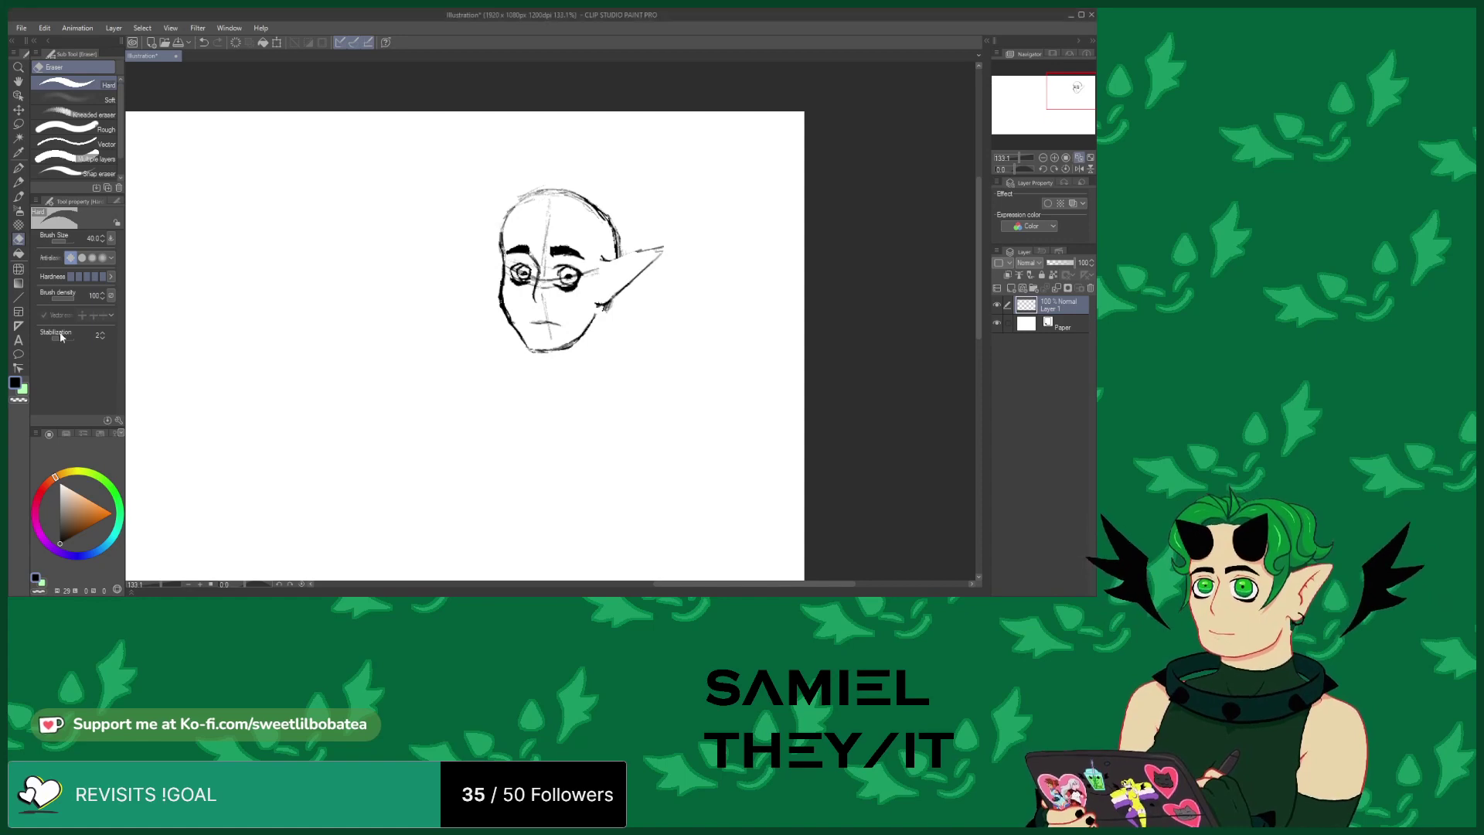
Thicken the pointed ear's outline, trim its edges with the Hard eraser, and add inner-ear detail and a short neck line below it
key("b")
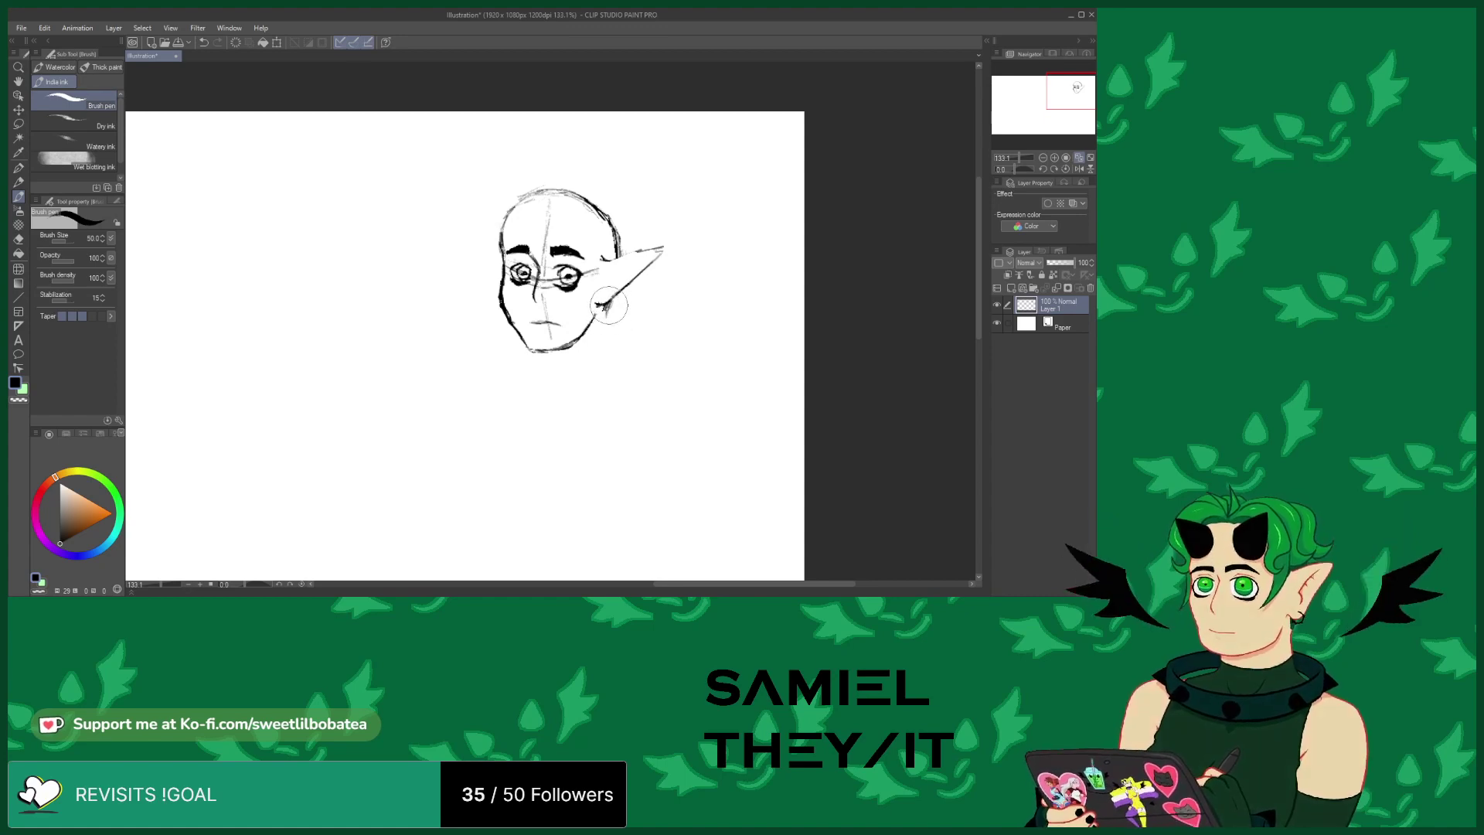
left_click_drag(608, 299, 602, 328)
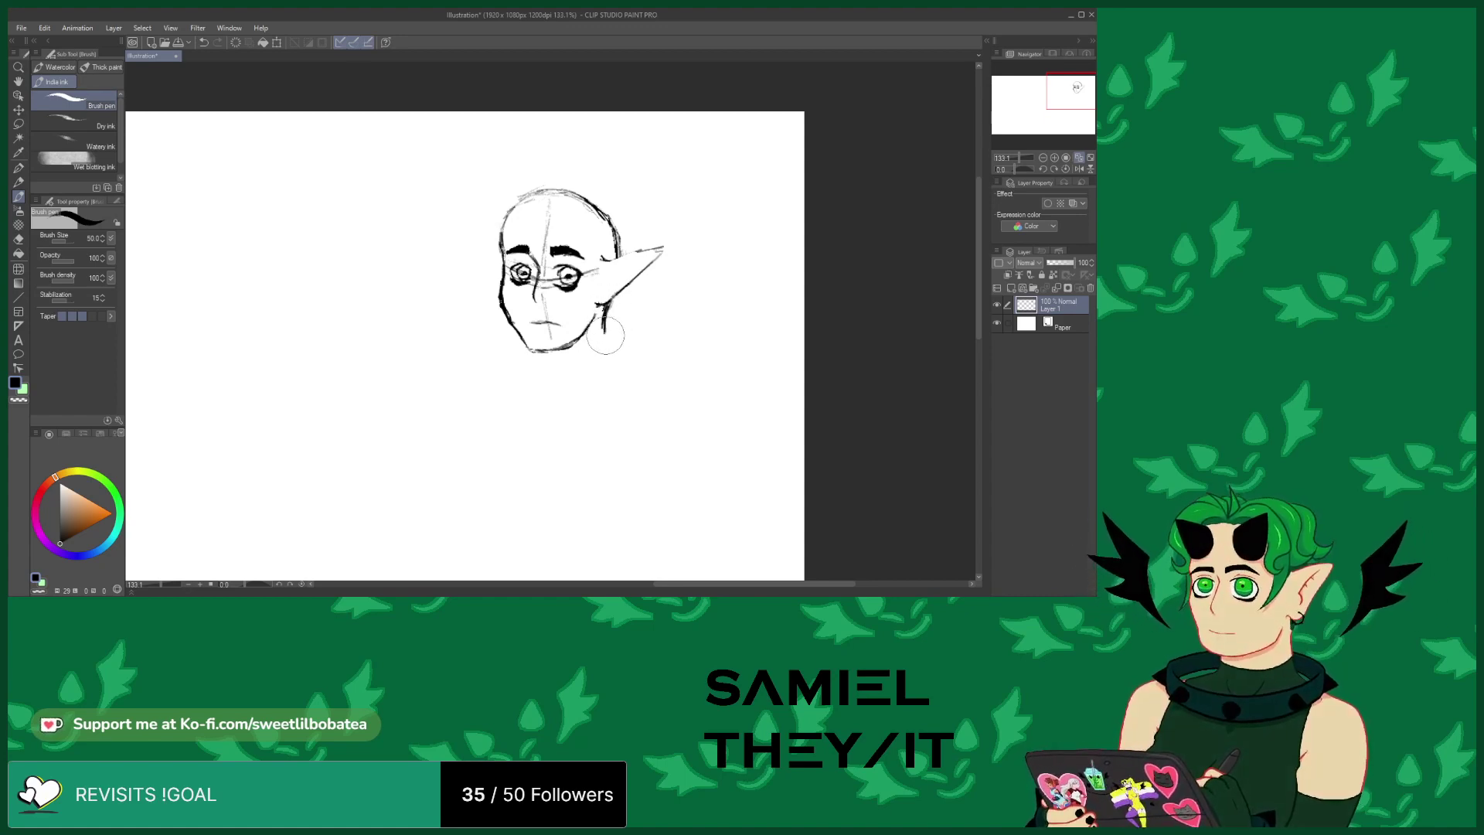
mouse_move(638, 245)
left_mouse_down()
mouse_move(653, 239)
mouse_move(625, 284)
left_mouse_up()
key("e")
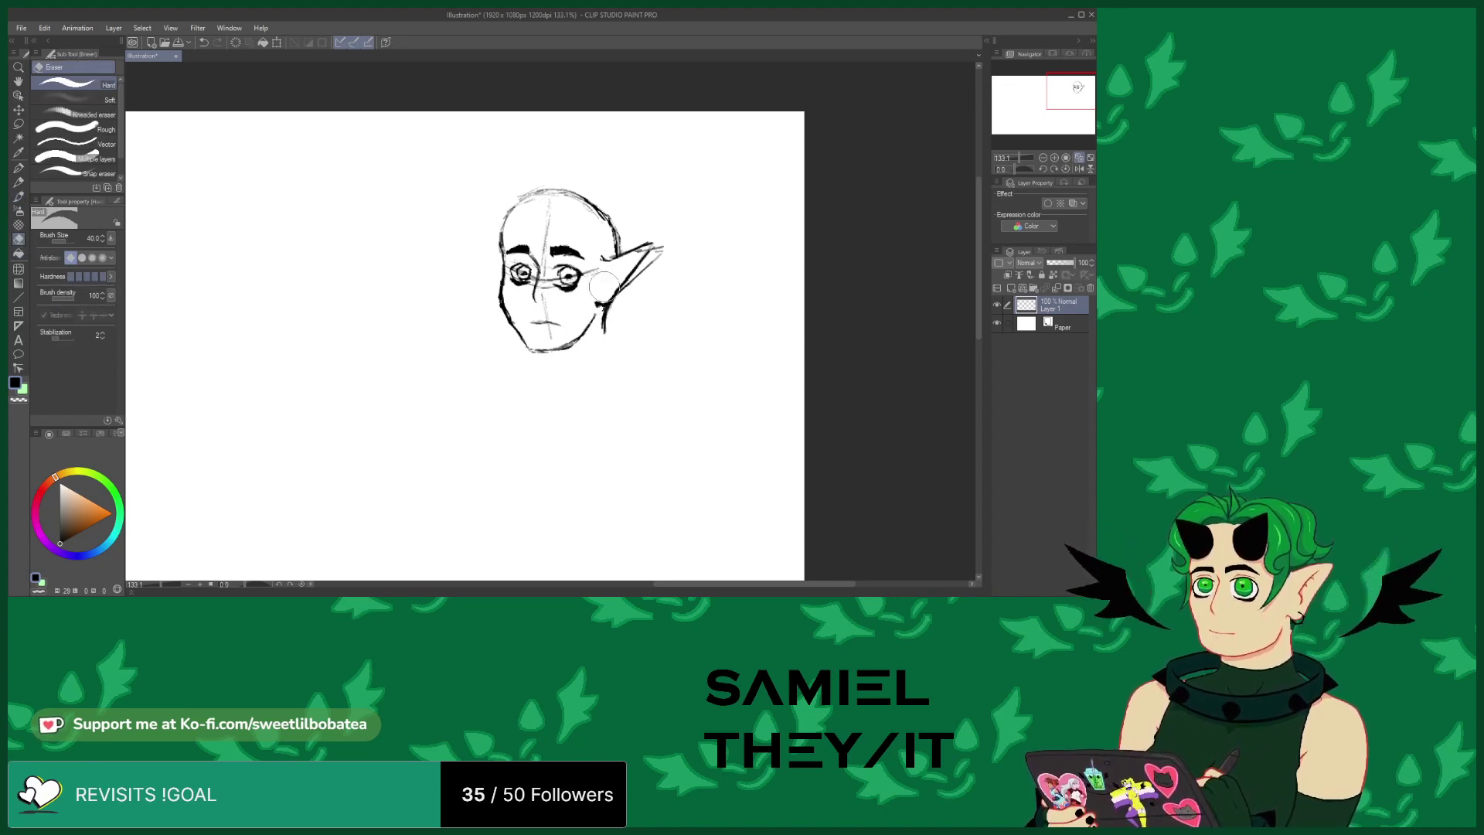
mouse_move(623, 298)
left_mouse_down()
mouse_move(667, 241)
mouse_move(629, 256)
left_mouse_up()
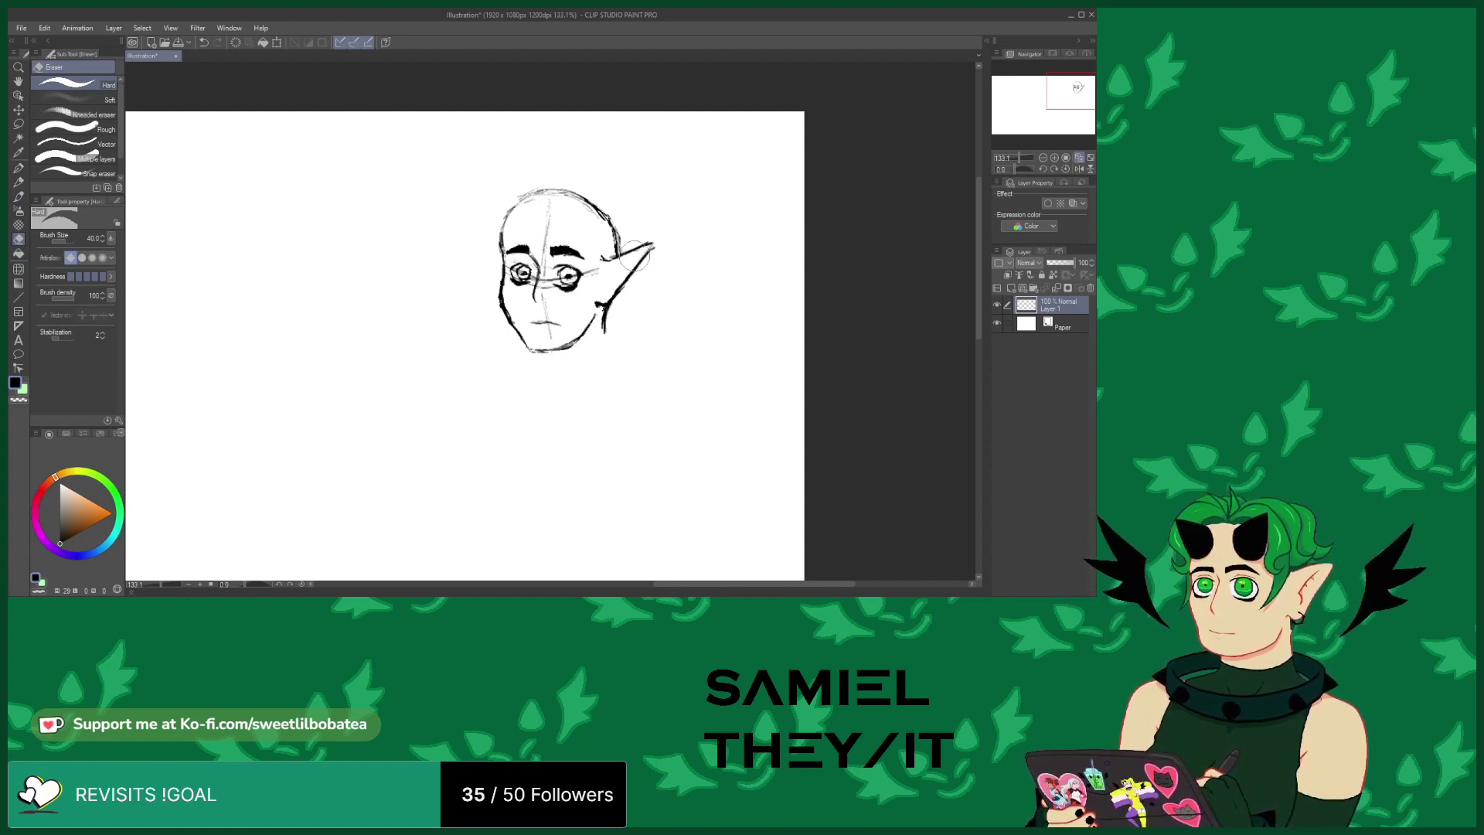
left_click(19, 197)
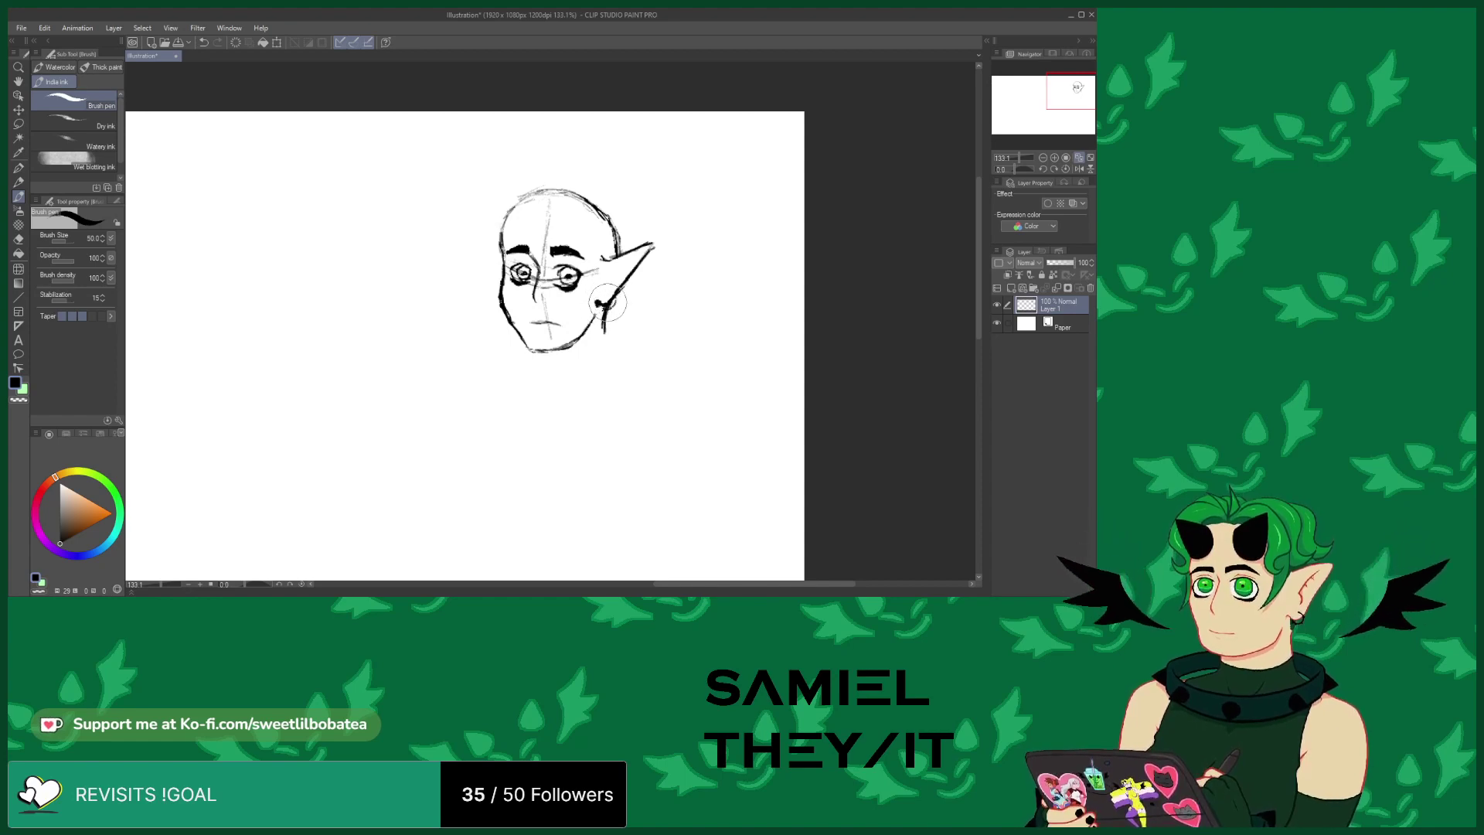
mouse_move(622, 255)
left_mouse_down()
mouse_move(653, 238)
mouse_move(615, 282)
left_mouse_up()
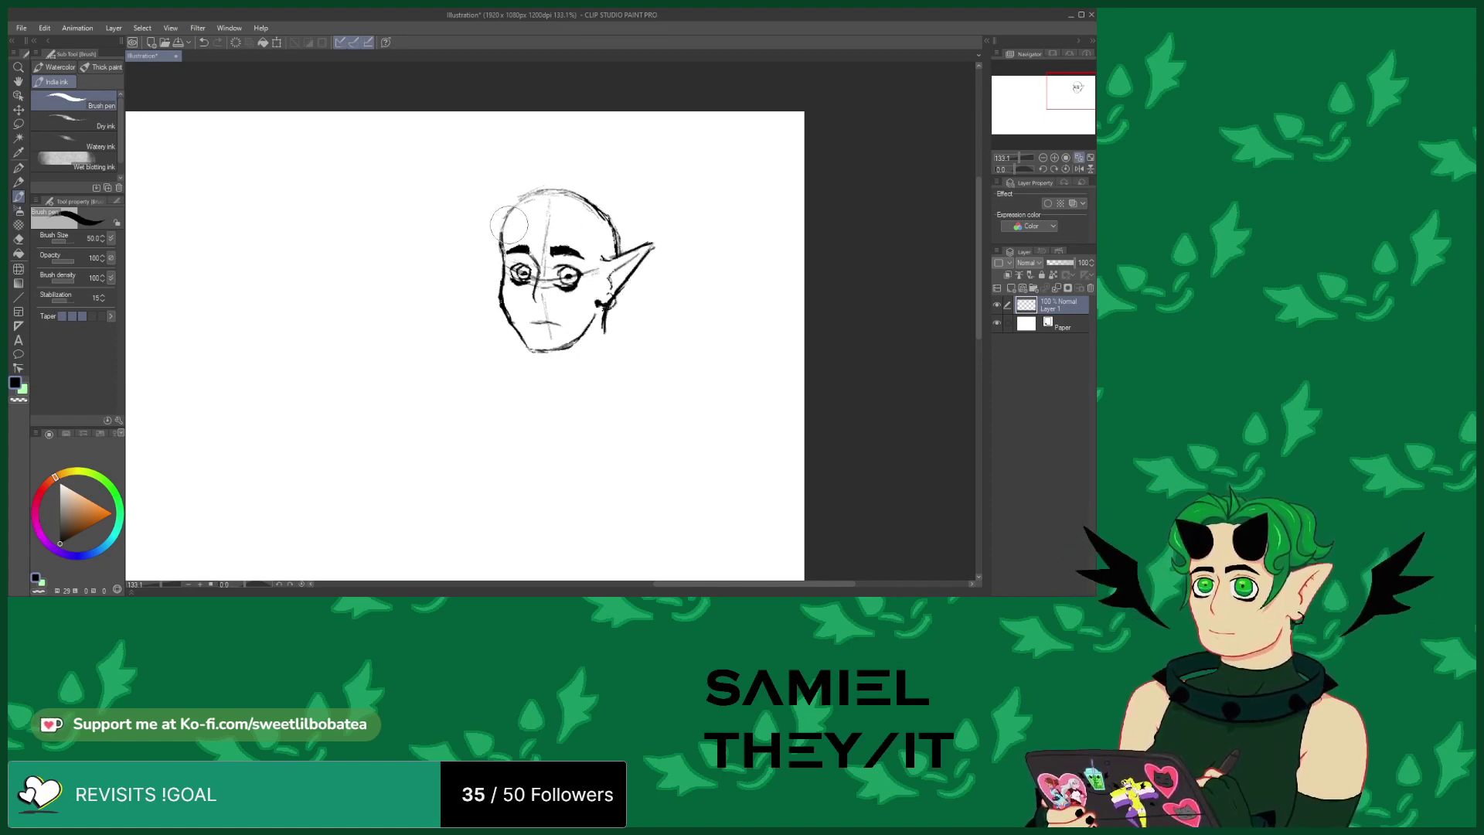
Draw two short pointed horns on the forehead above the eyebrows with the Brush pen and fill them in black
mouse_move(511, 231)
left_mouse_down()
mouse_move(526, 209)
mouse_move(513, 210)
left_mouse_up()
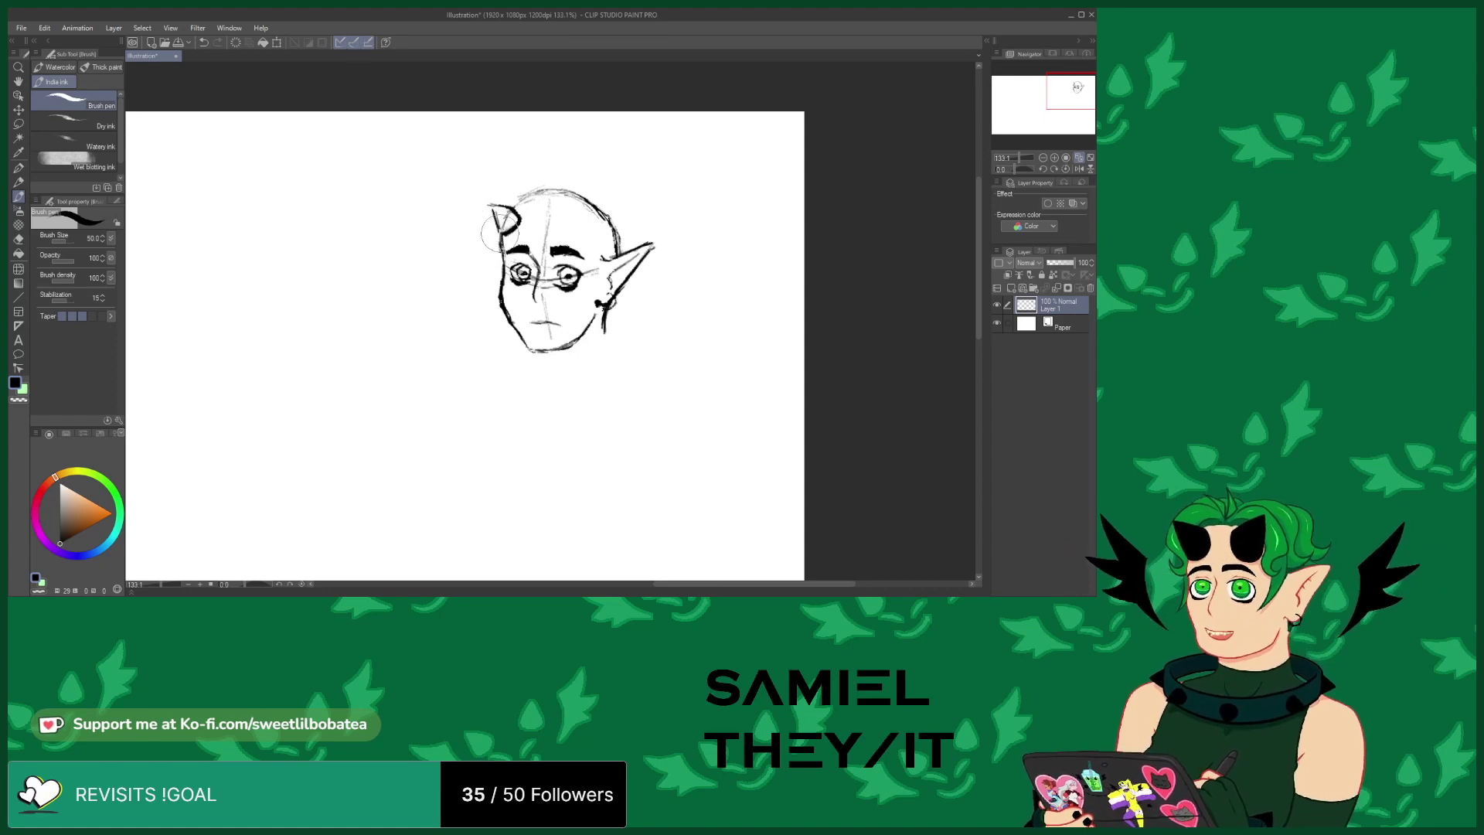
left_click_drag(495, 224, 503, 202)
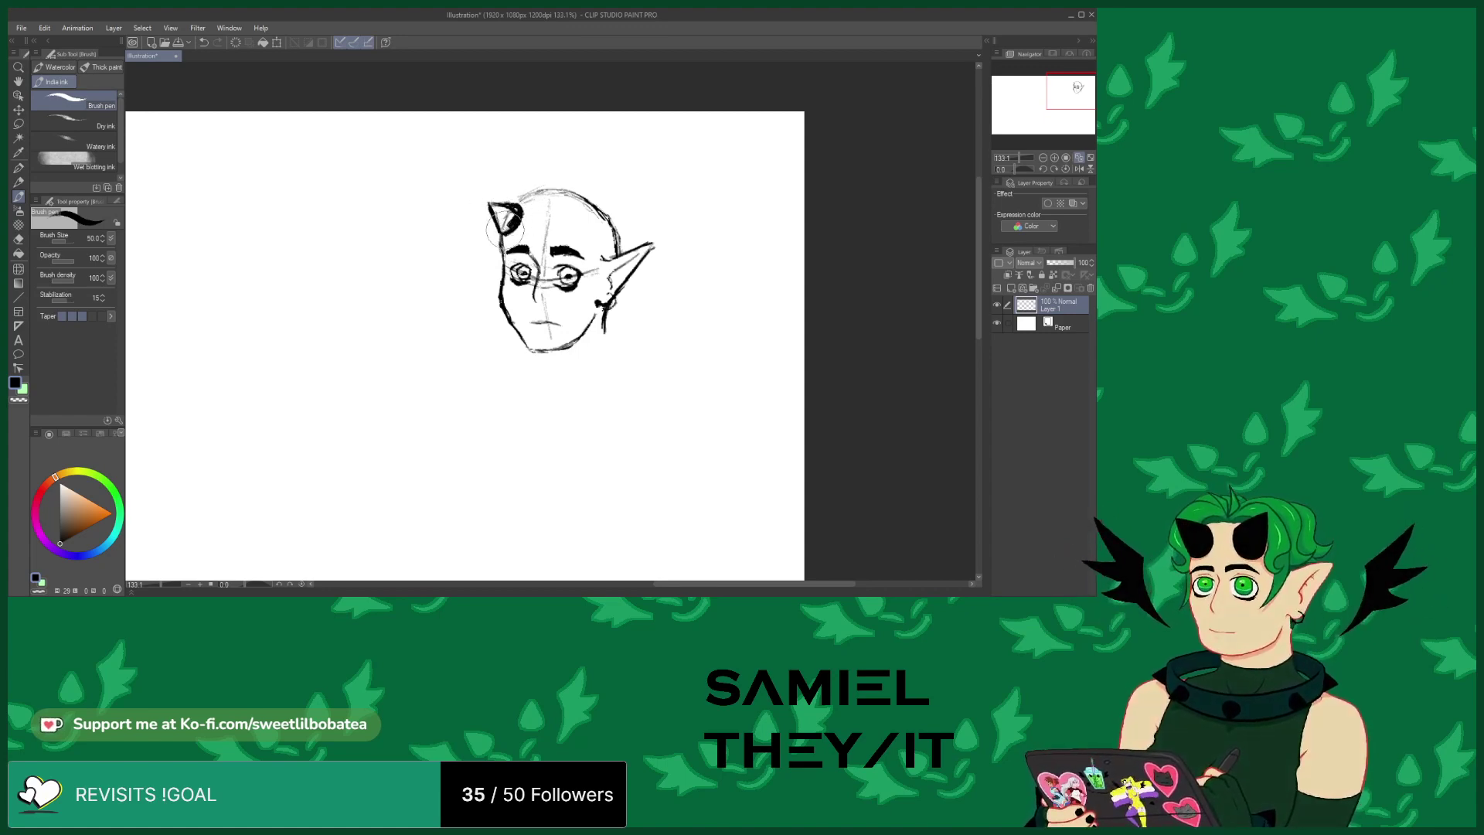
left_click_drag(515, 211, 494, 210)
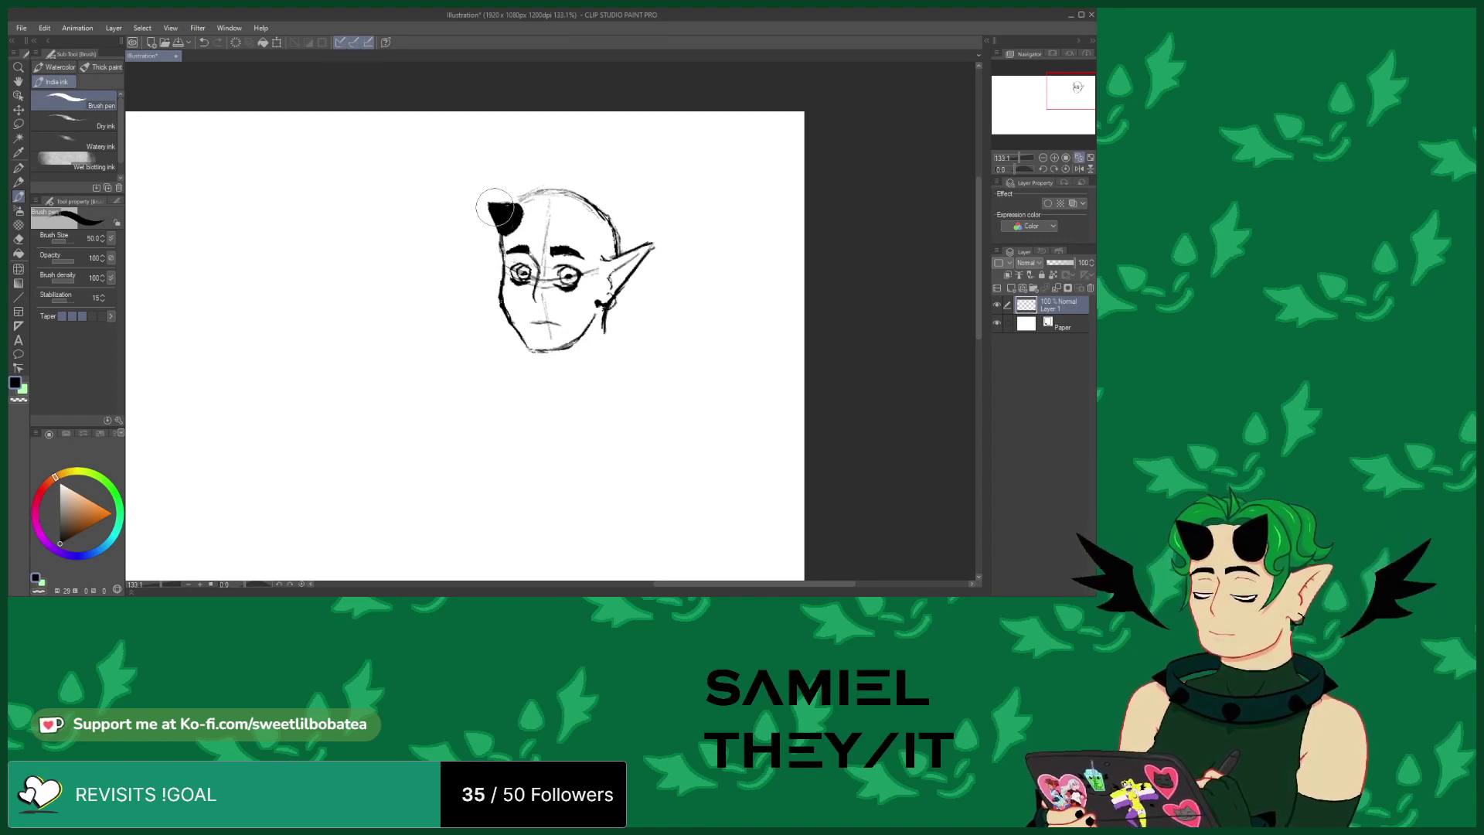
mouse_move(567, 221)
left_mouse_down()
mouse_move(590, 230)
mouse_move(574, 232)
mouse_move(601, 200)
left_mouse_up()
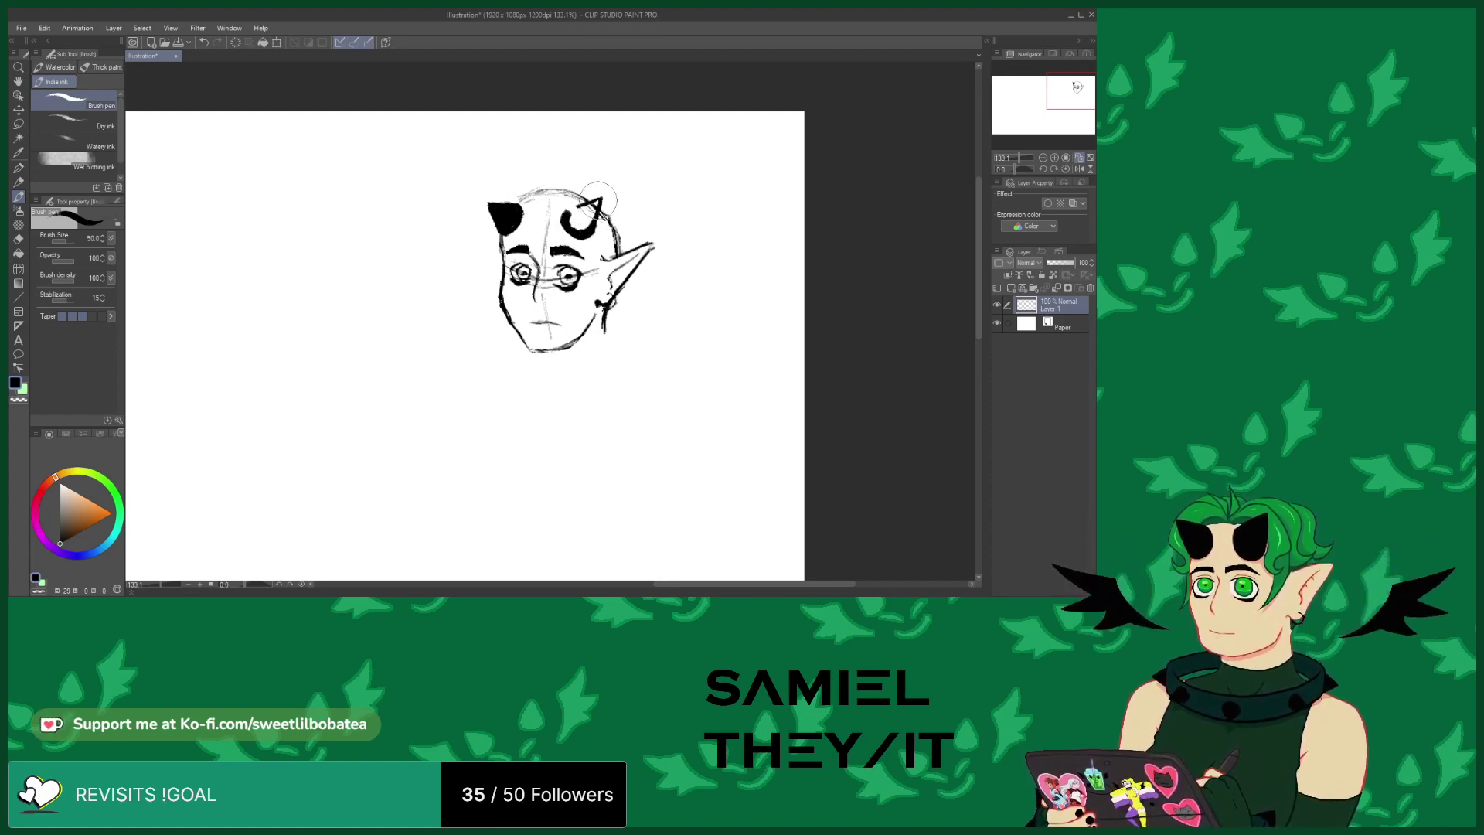
left_click_drag(581, 207, 584, 226)
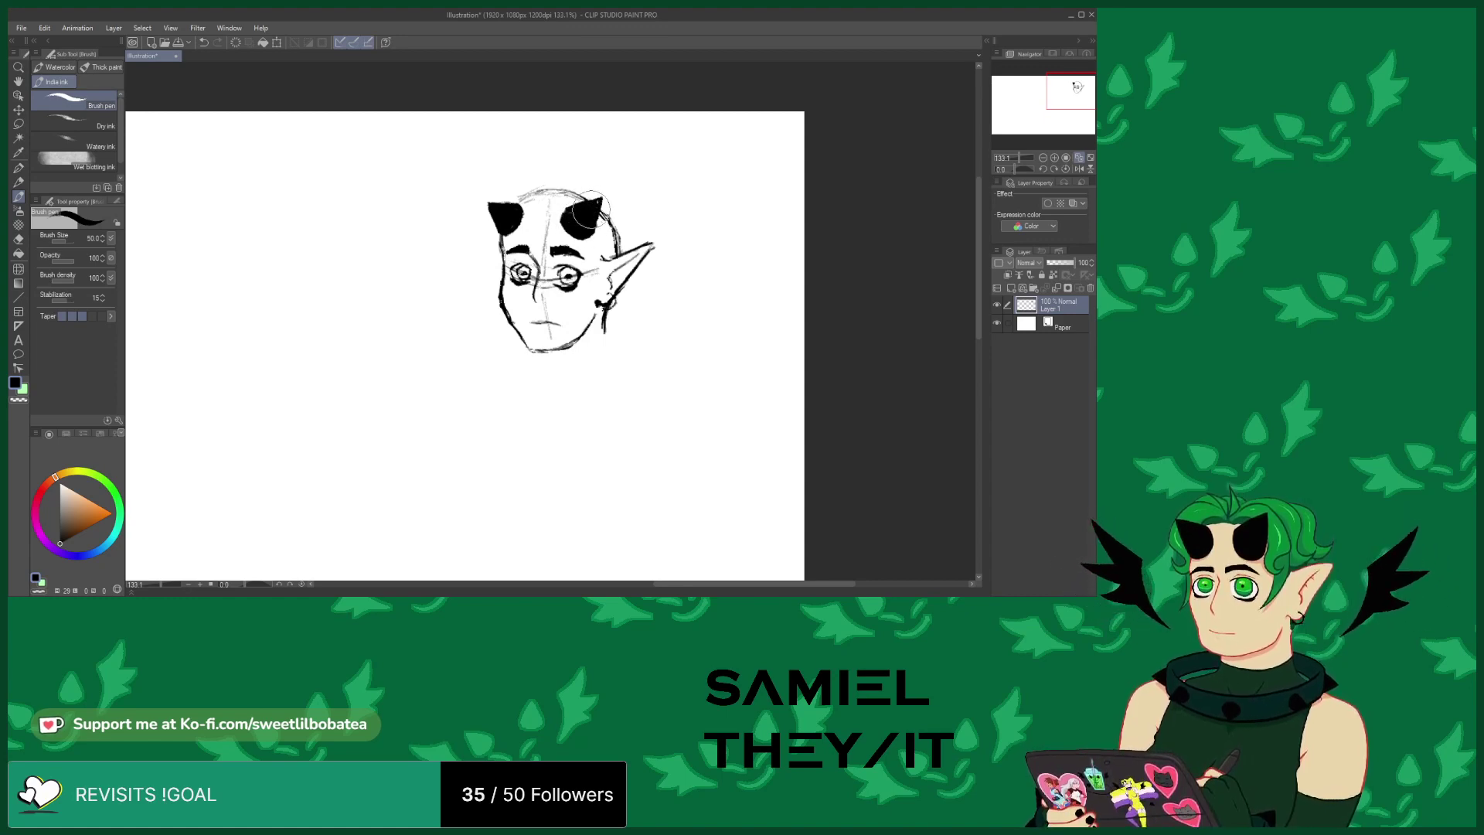
Sketch short wavy hair around the horns and ear with the Brush pen, cleaning up stray lines beside the right horn with the Hard eraser
mouse_move(544, 194)
left_mouse_down()
mouse_move(549, 156)
mouse_move(544, 194)
mouse_move(514, 195)
left_mouse_up()
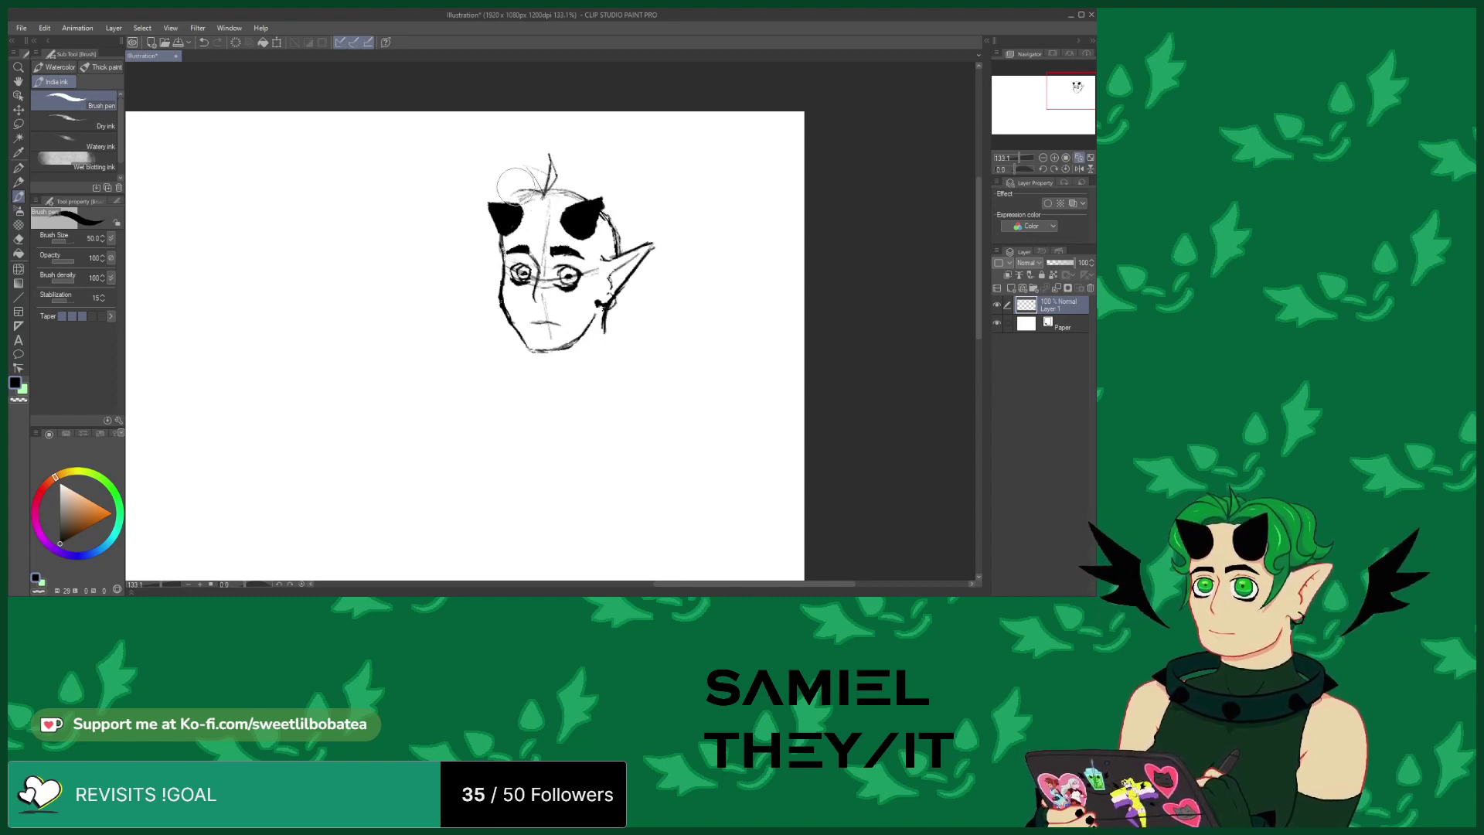
left_click_drag(465, 249, 484, 218)
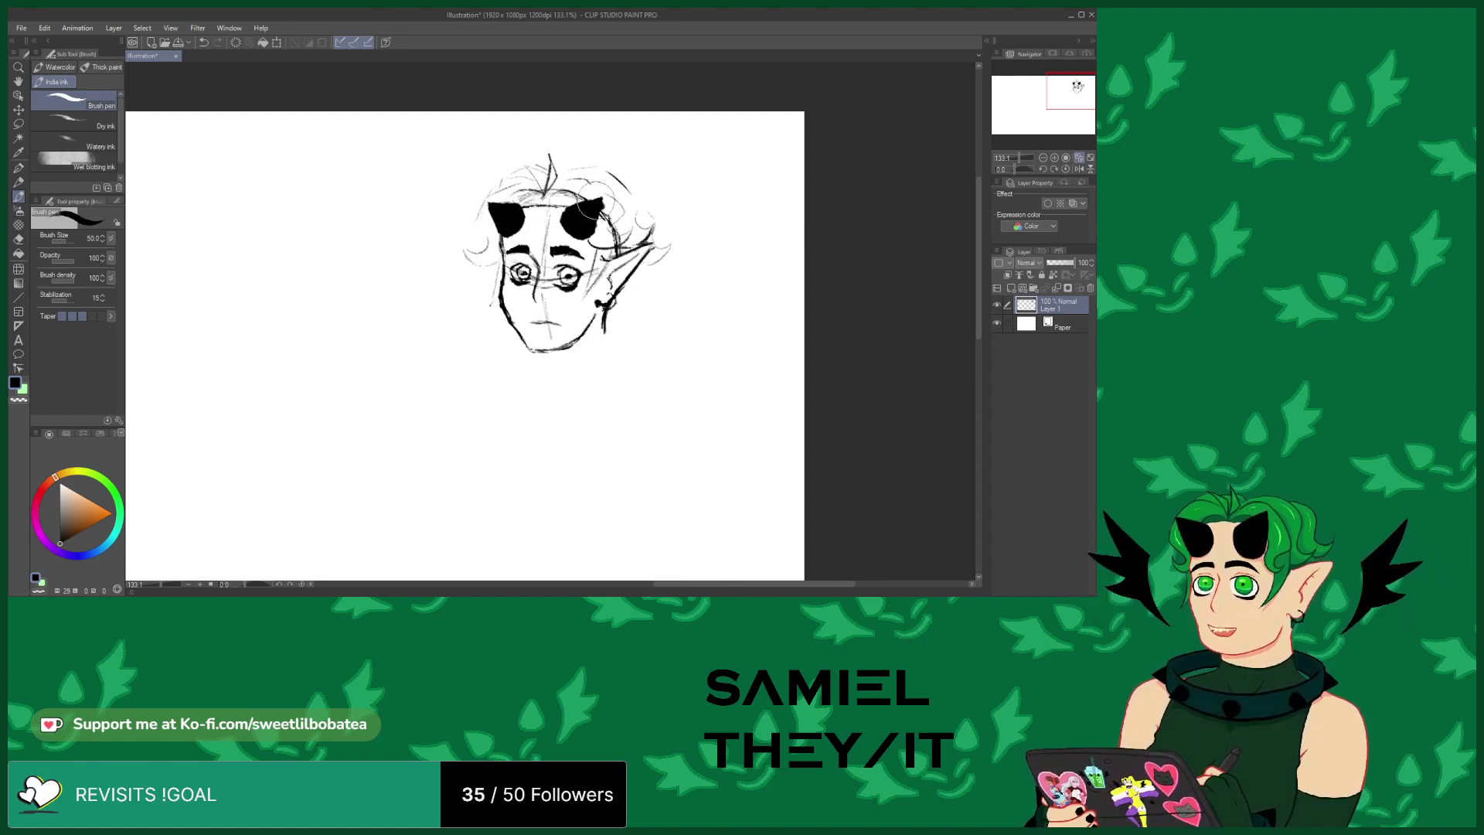
left_click(18, 238)
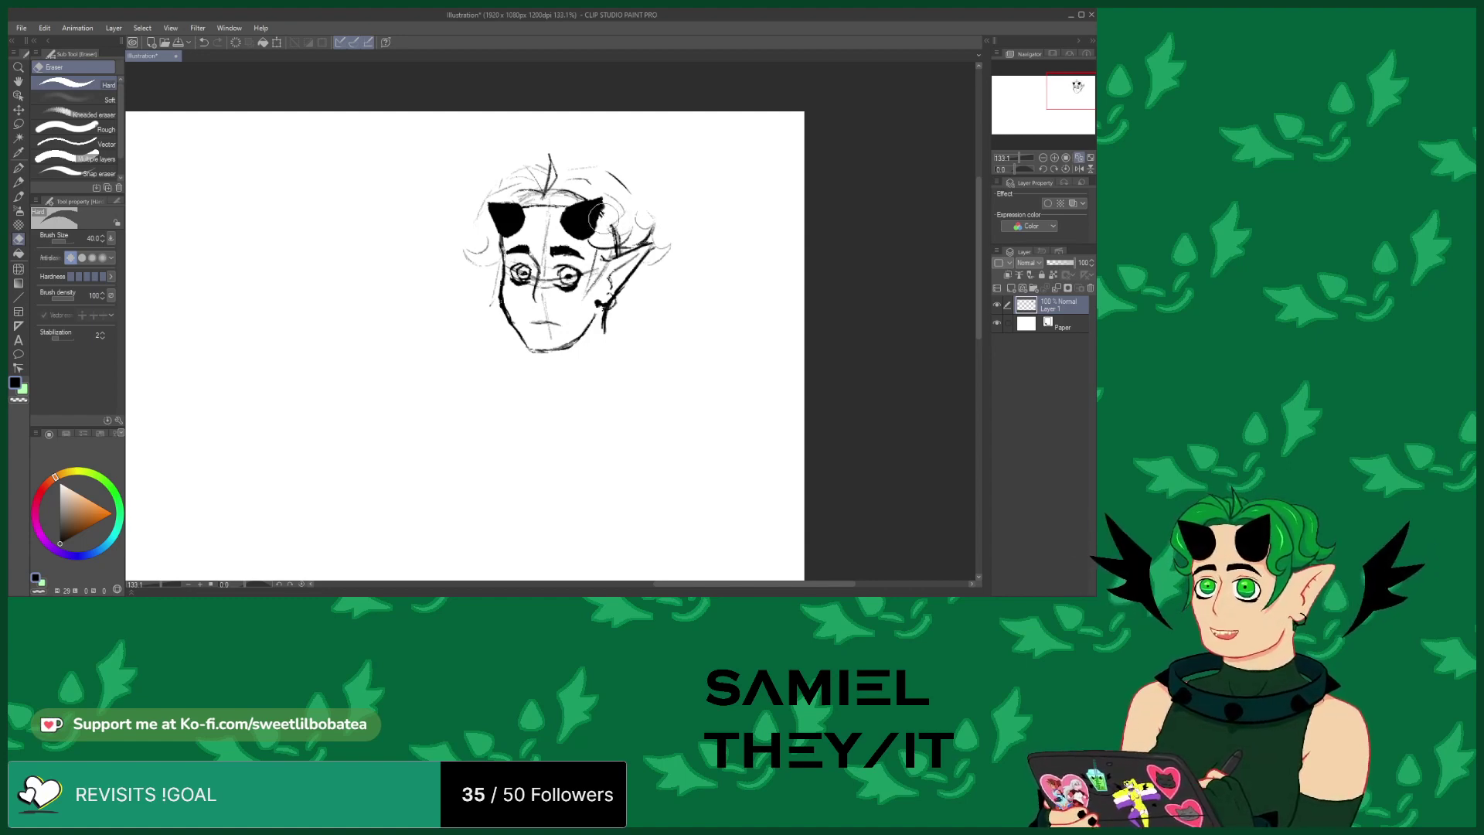
left_click_drag(618, 230, 622, 235)
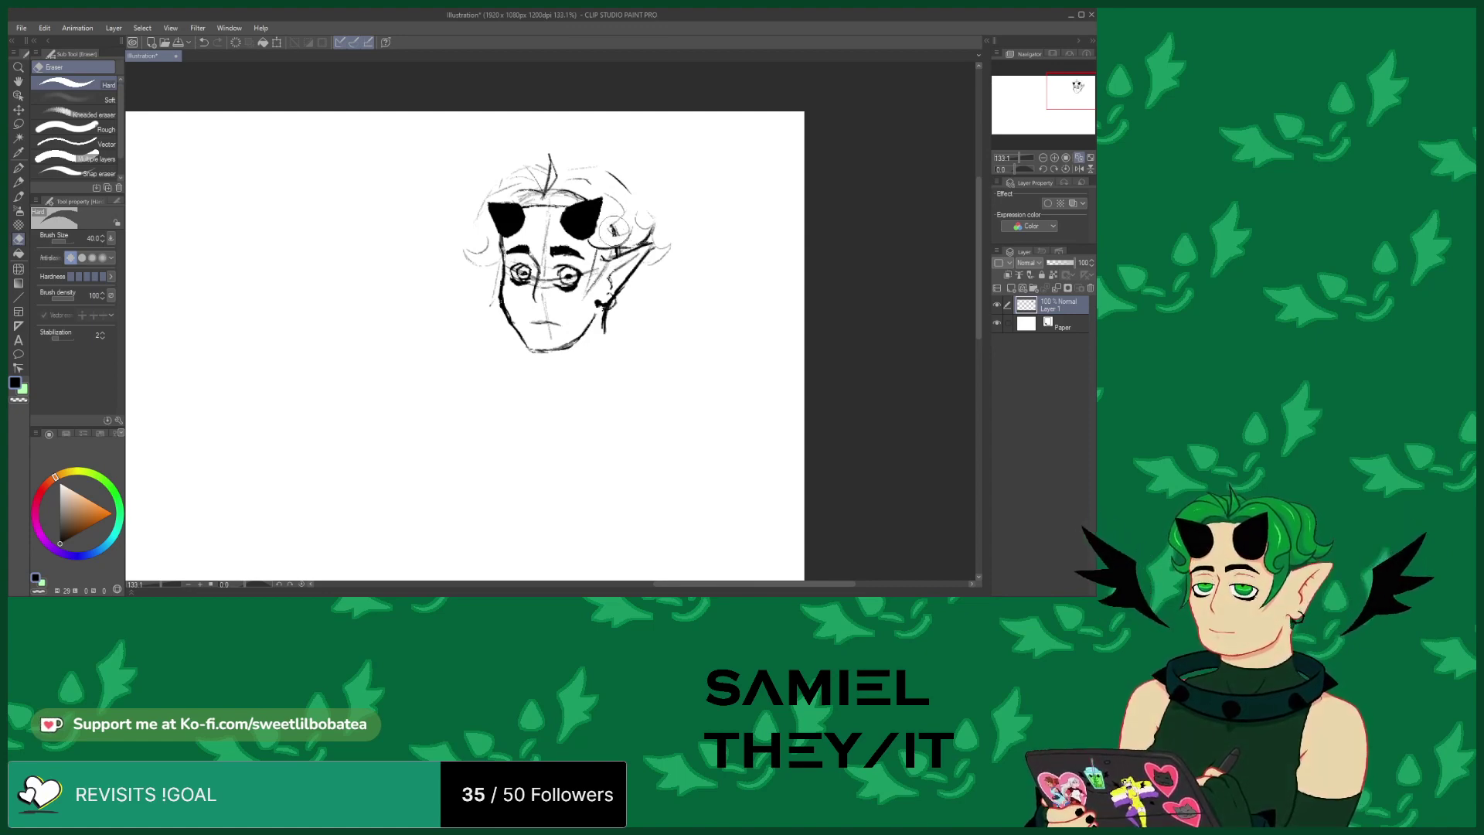
left_click_drag(616, 219, 619, 220)
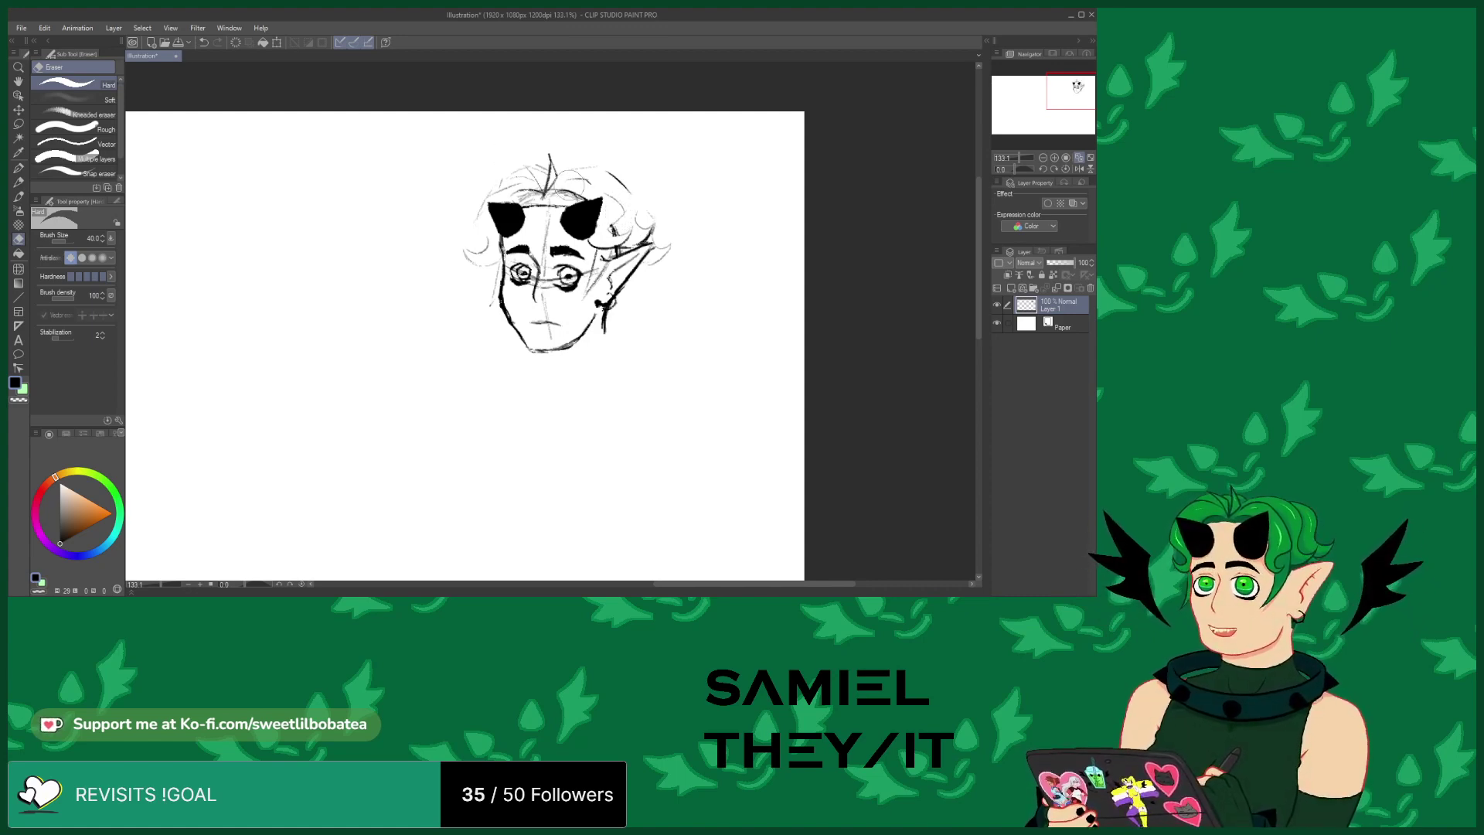
left_click_drag(580, 188, 581, 201)
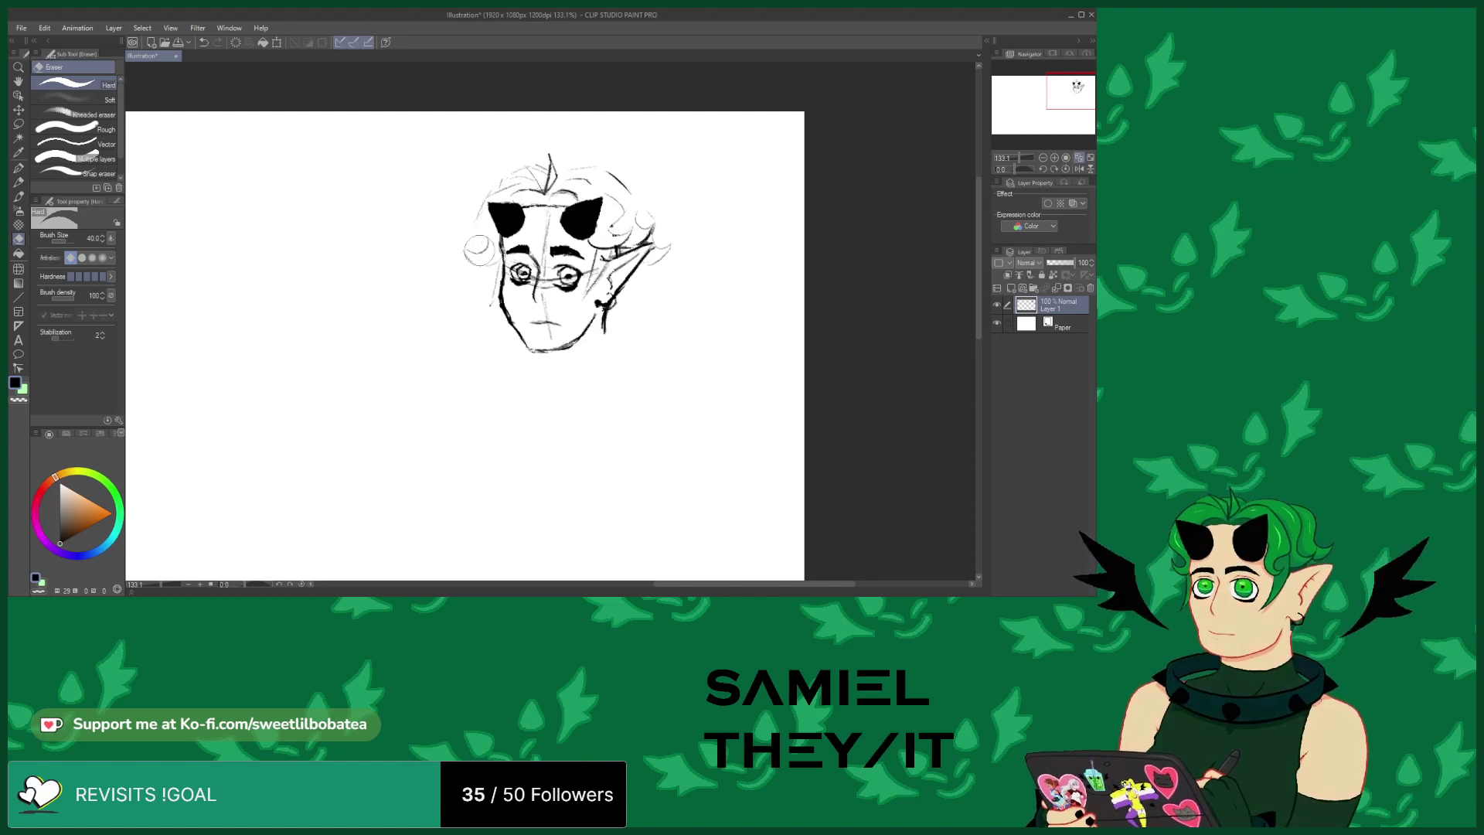
key("b")
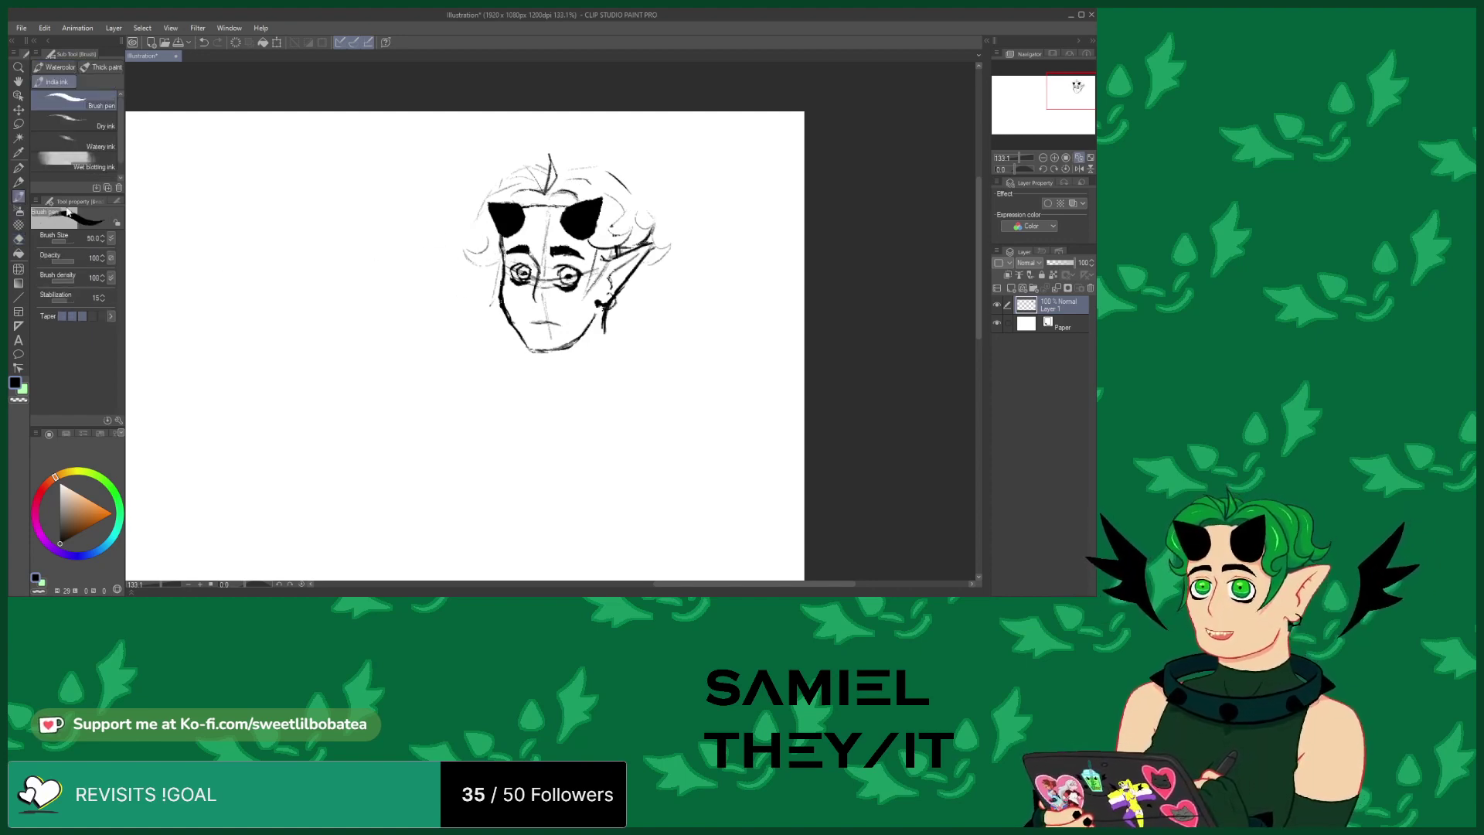
left_click_drag(591, 199, 572, 194)
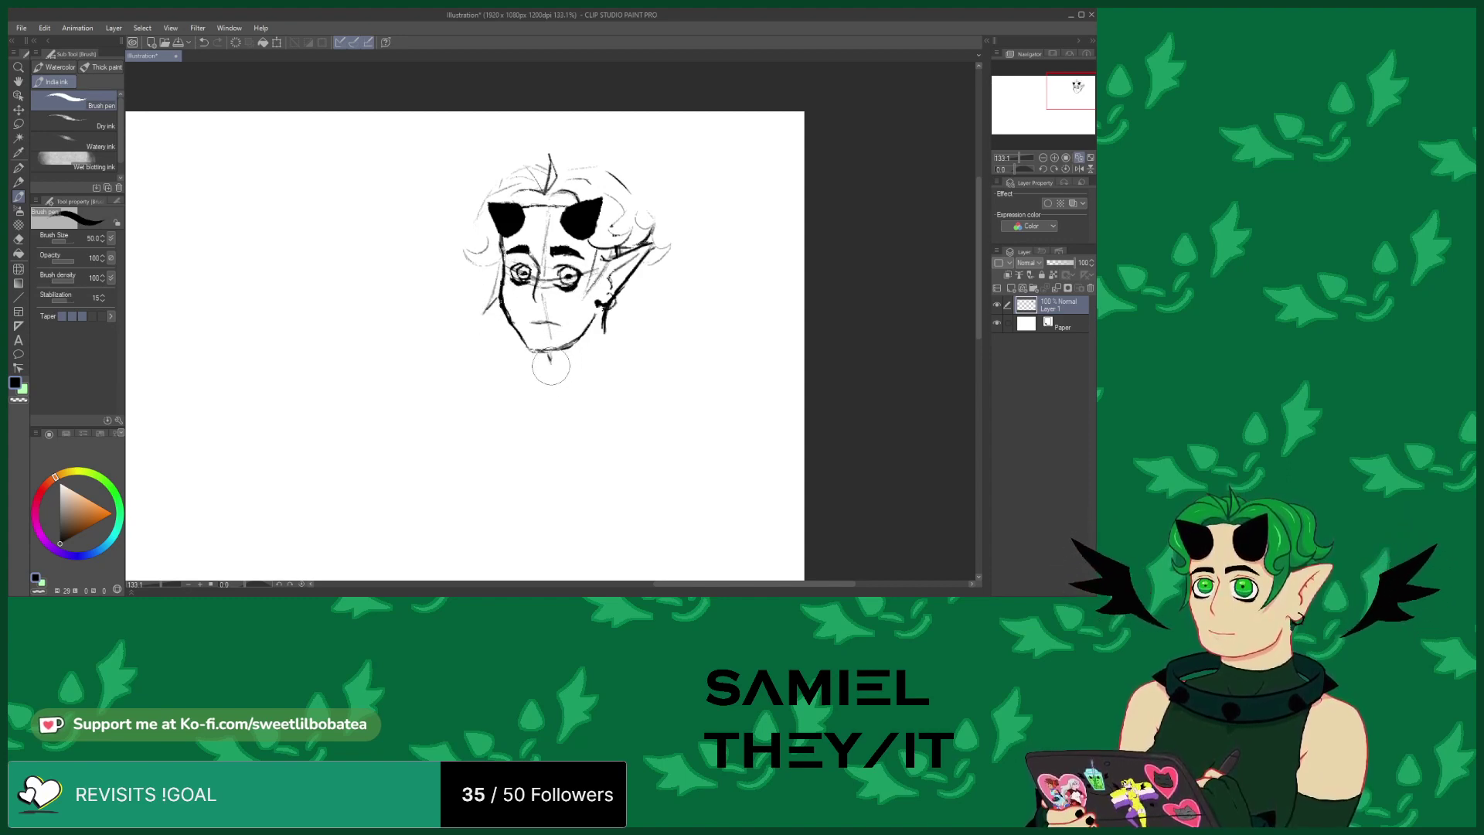
Sketch the neck, collarbone marks, both shoulders and the outer lines of the upper arms below the head
mouse_move(547, 367)
left_mouse_down()
mouse_move(508, 377)
mouse_move(492, 363)
mouse_move(550, 366)
mouse_move(469, 377)
left_mouse_up()
mouse_move(602, 311)
left_mouse_down()
mouse_move(651, 378)
mouse_move(689, 386)
mouse_move(701, 425)
mouse_move(708, 415)
mouse_move(685, 502)
left_mouse_up()
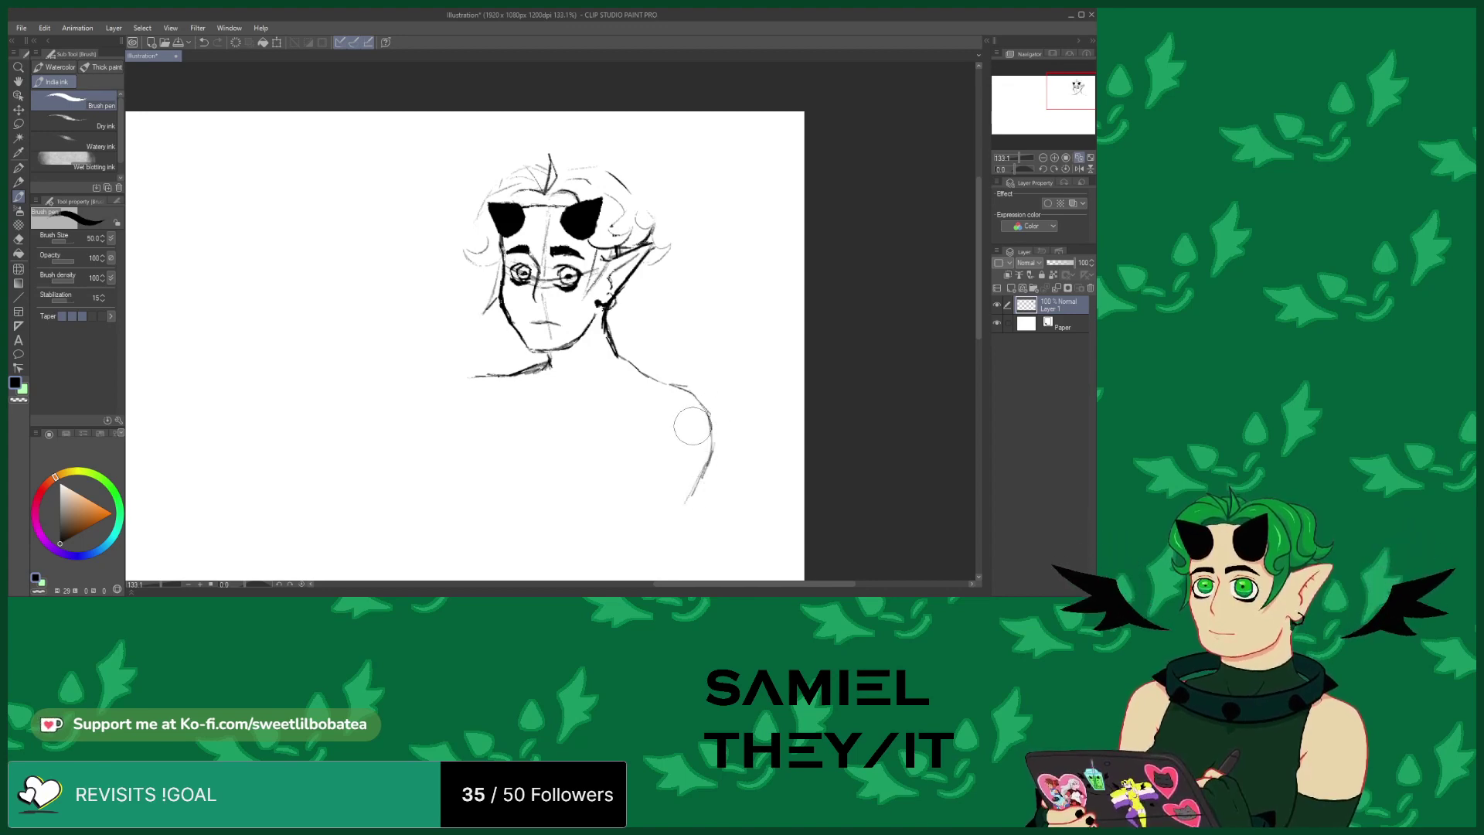
left_click_drag(457, 388, 433, 439)
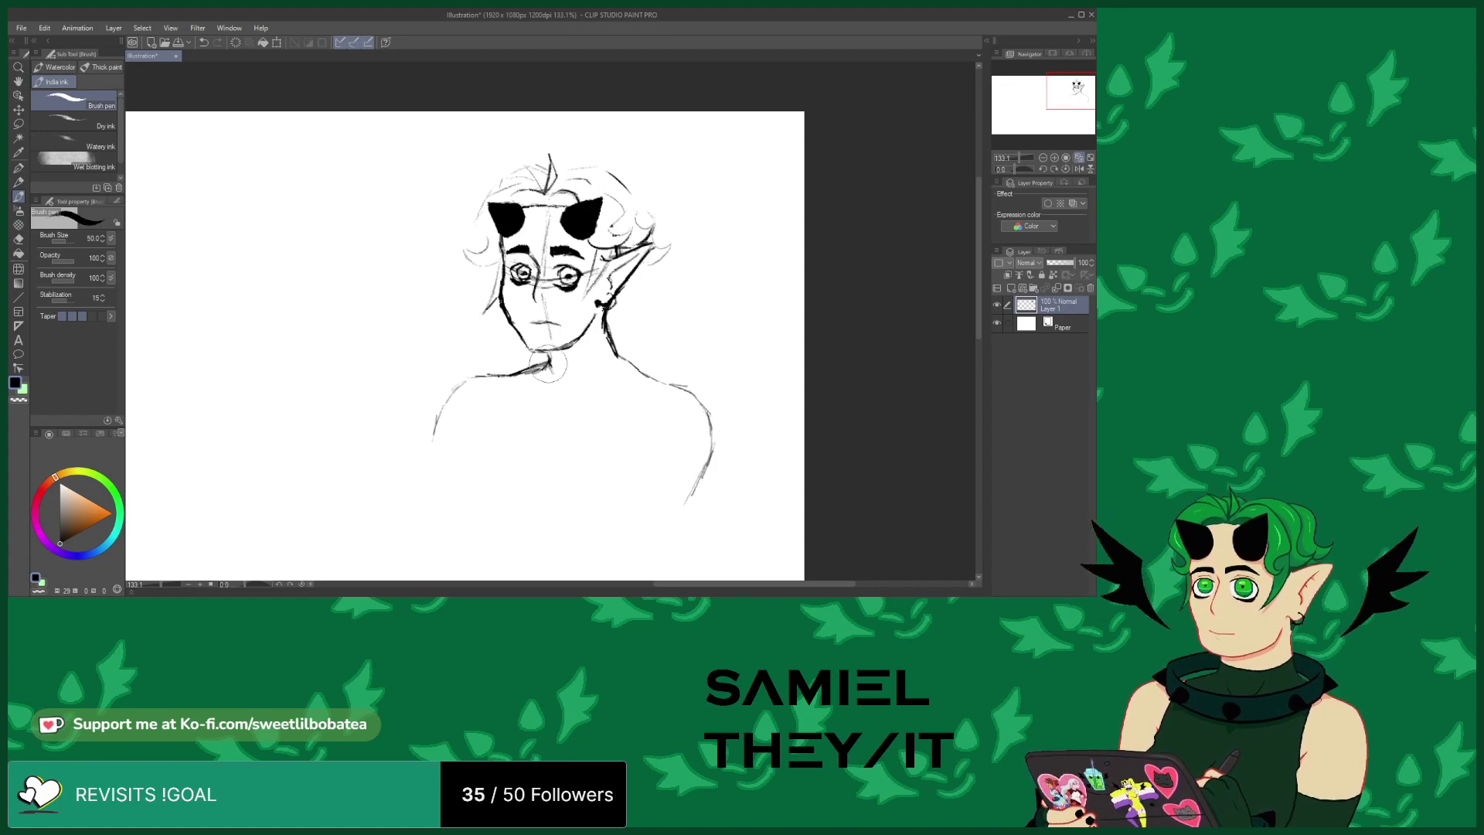
left_click_drag(581, 374, 588, 357)
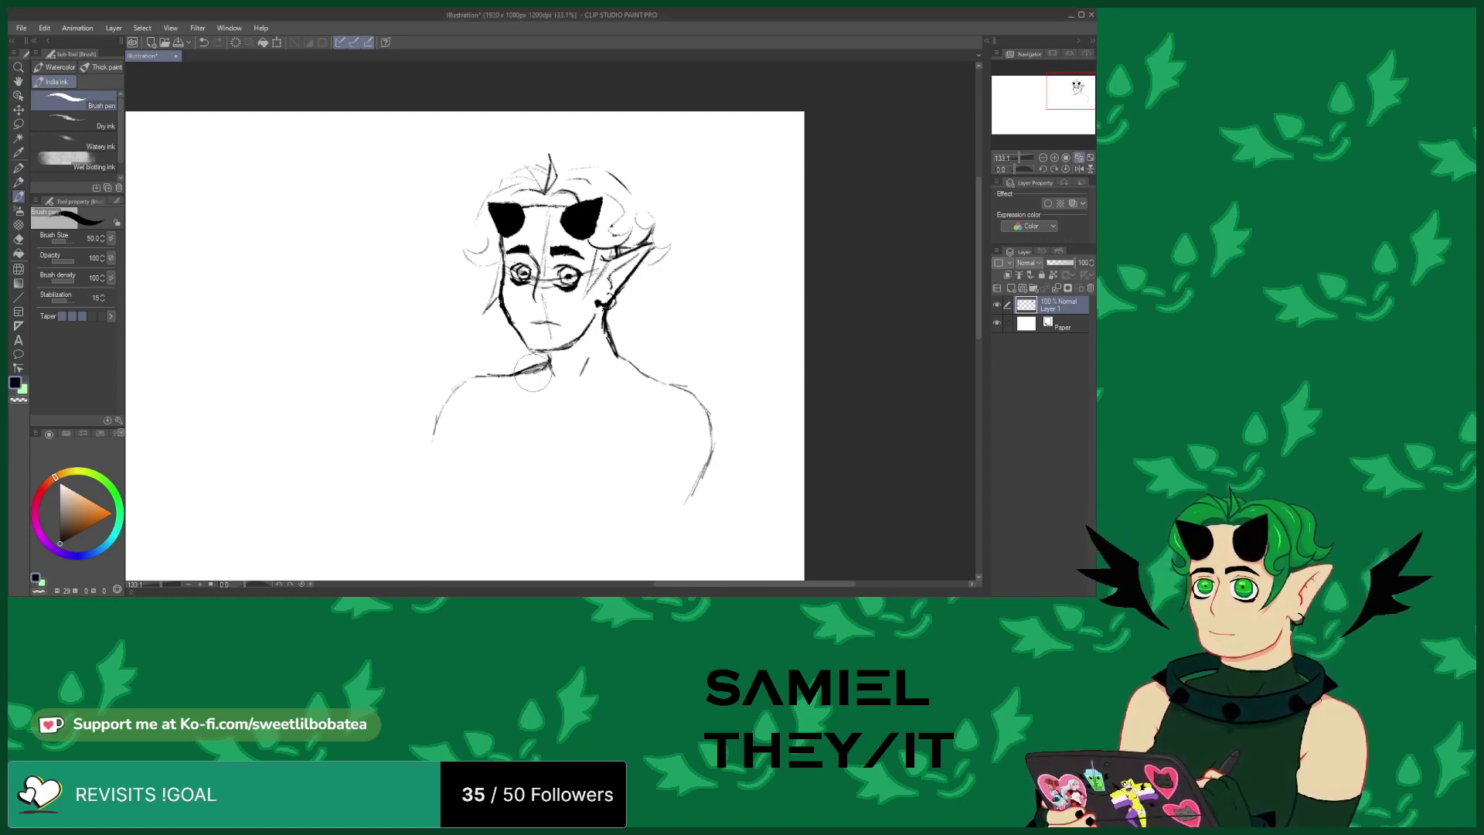
left_click_drag(437, 420, 430, 485)
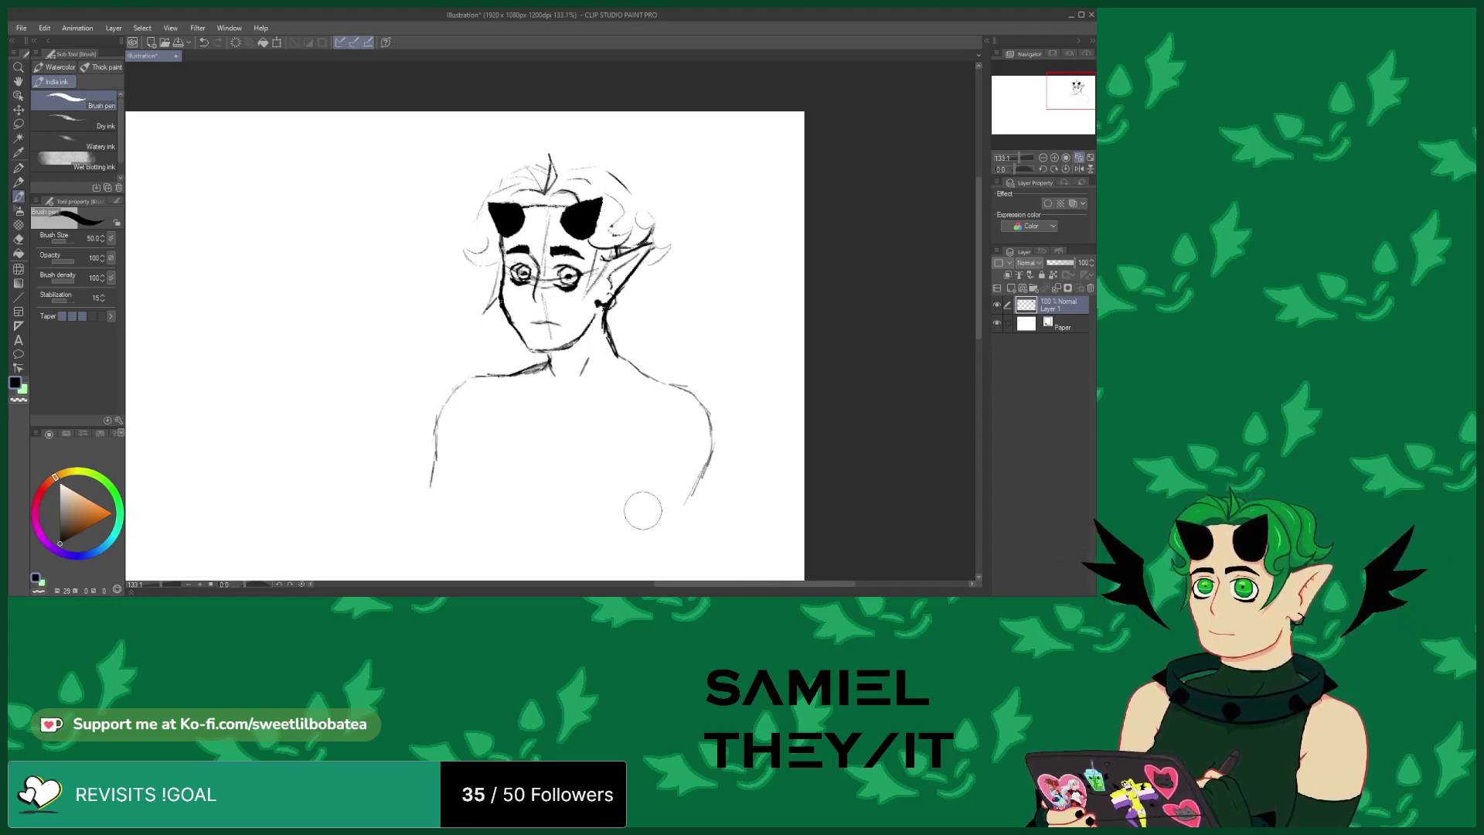
left_click_drag(693, 490, 660, 572)
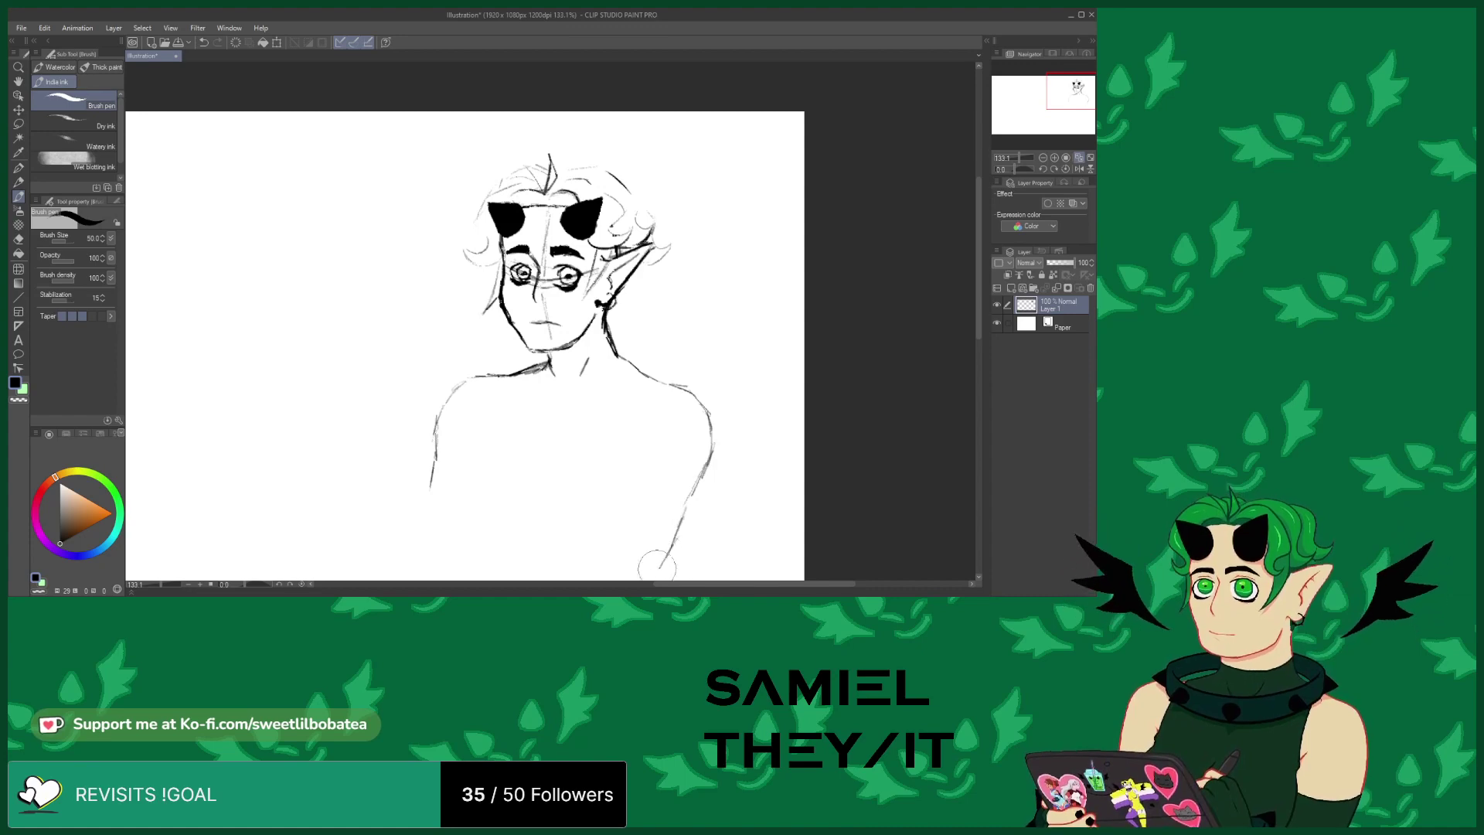
mouse_move(603, 309)
left_mouse_down()
mouse_move(590, 355)
mouse_move(548, 355)
mouse_move(592, 335)
mouse_move(535, 381)
mouse_move(586, 375)
mouse_move(585, 399)
mouse_move(619, 361)
left_mouse_up()
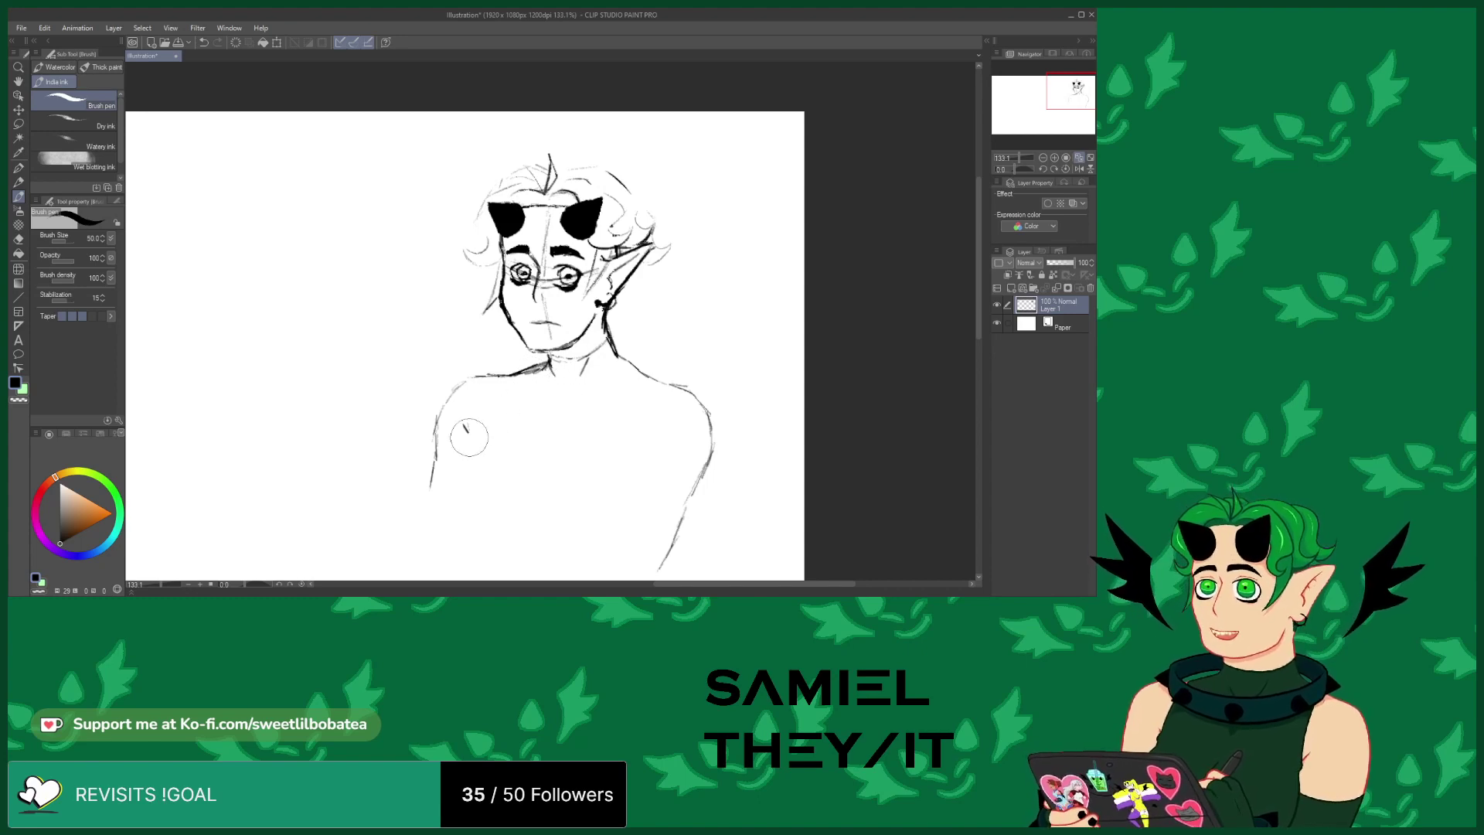
Sketch the armpits, the sides of the torso, the inner arm lines and the lower edge of the chest
mouse_move(466, 425)
left_mouse_down()
mouse_move(439, 484)
mouse_move(455, 514)
left_mouse_up()
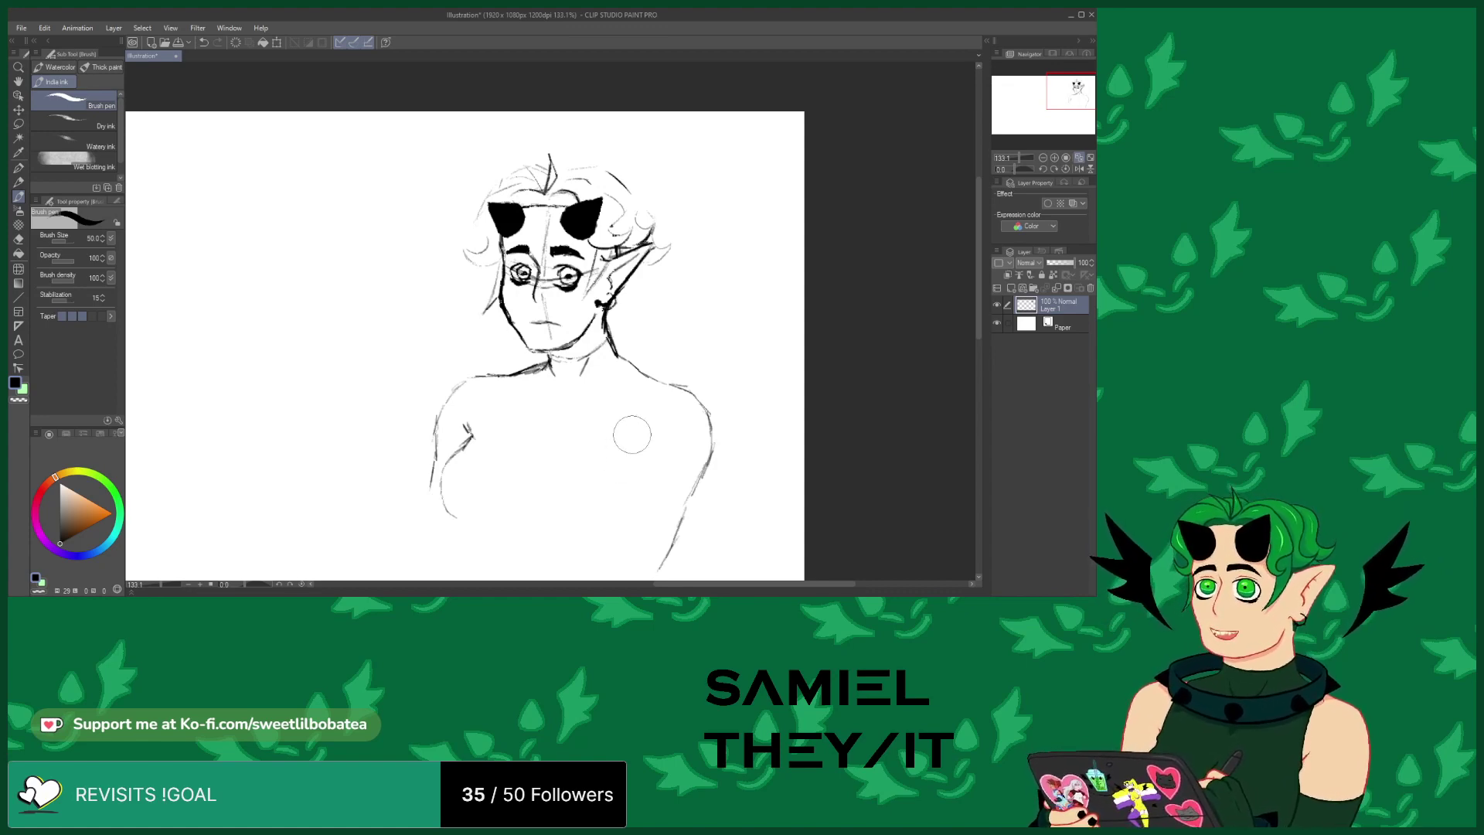
left_click_drag(638, 428, 619, 458)
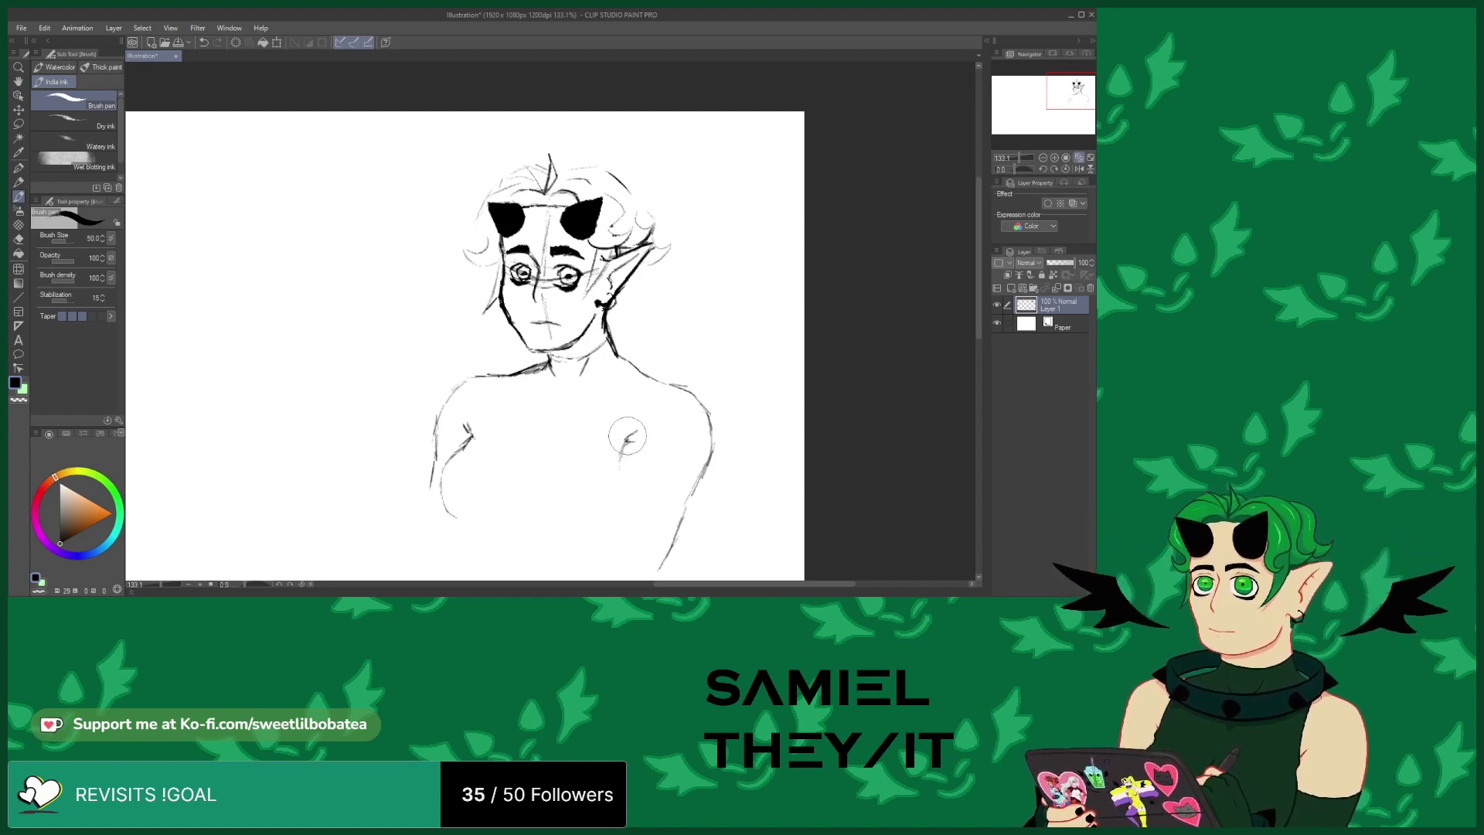
mouse_move(638, 426)
left_mouse_down()
mouse_move(601, 544)
mouse_move(648, 570)
left_mouse_up()
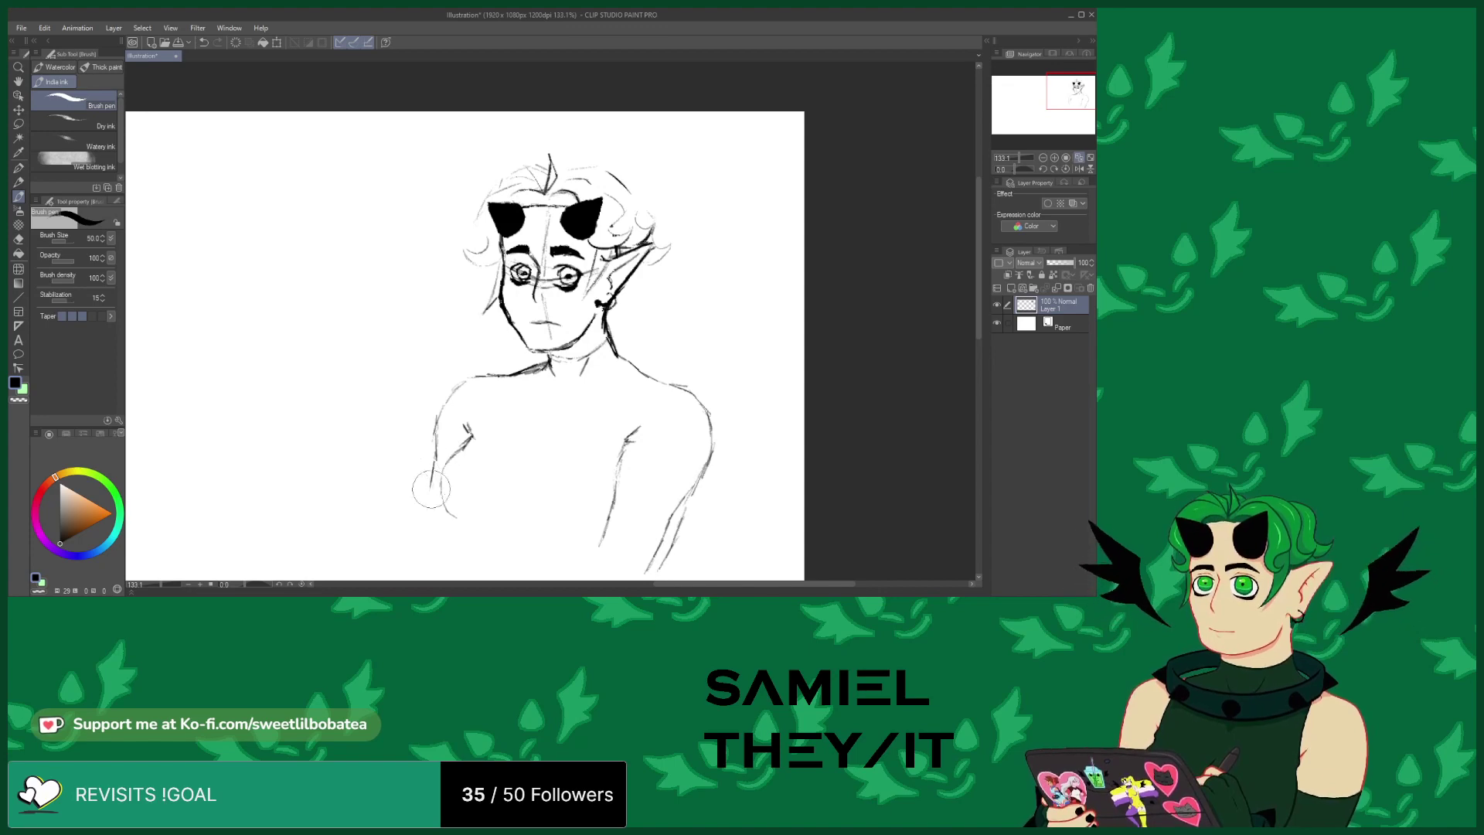
mouse_move(436, 464)
left_mouse_down()
mouse_move(431, 534)
mouse_move(608, 511)
left_mouse_up()
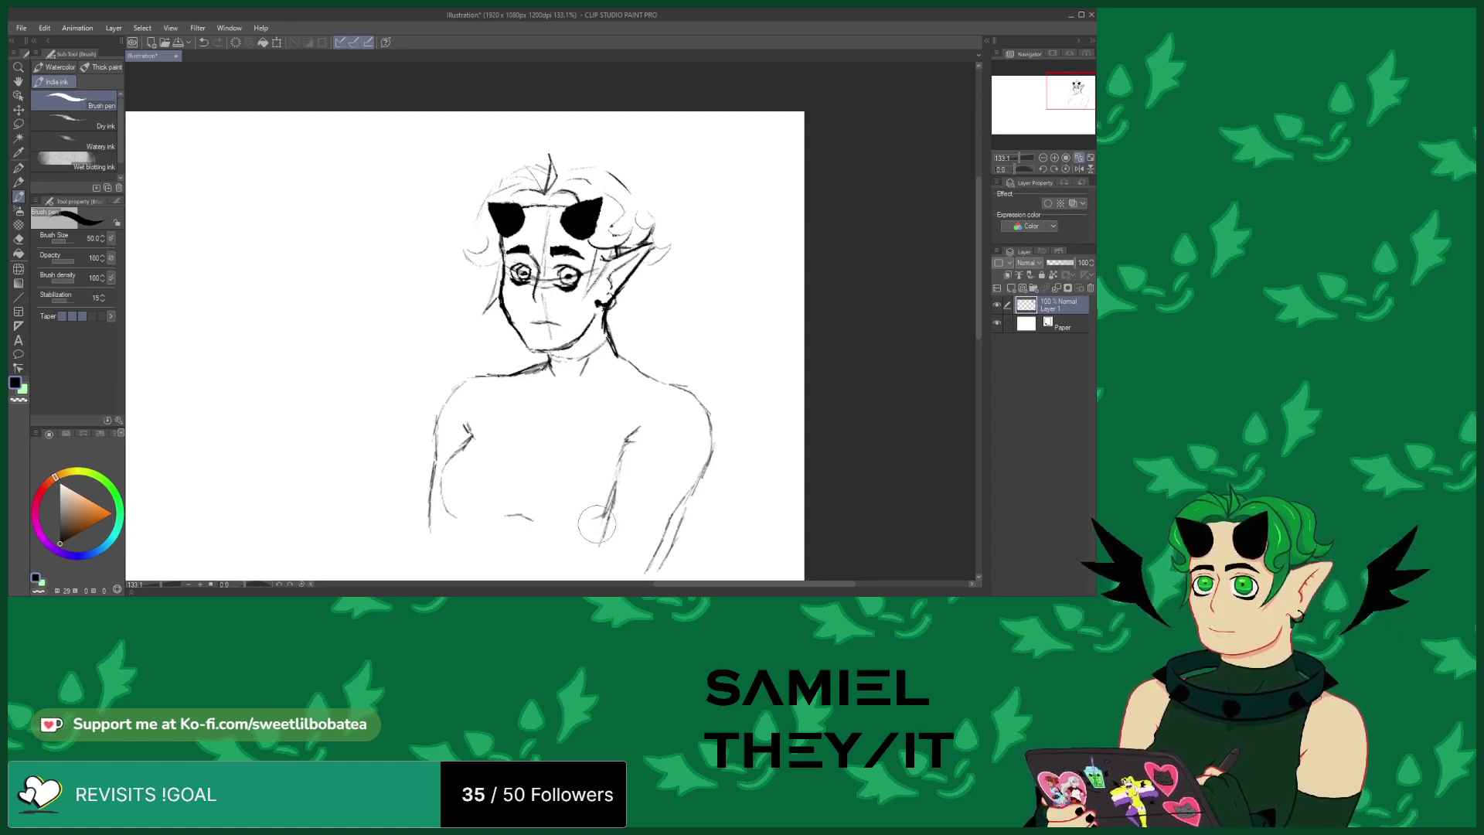
Darken the inner line of the right arm, add collarbone and shoulder lines with the Brush pen, and erase the doubled outer arm line
left_click_drag(615, 491, 593, 556)
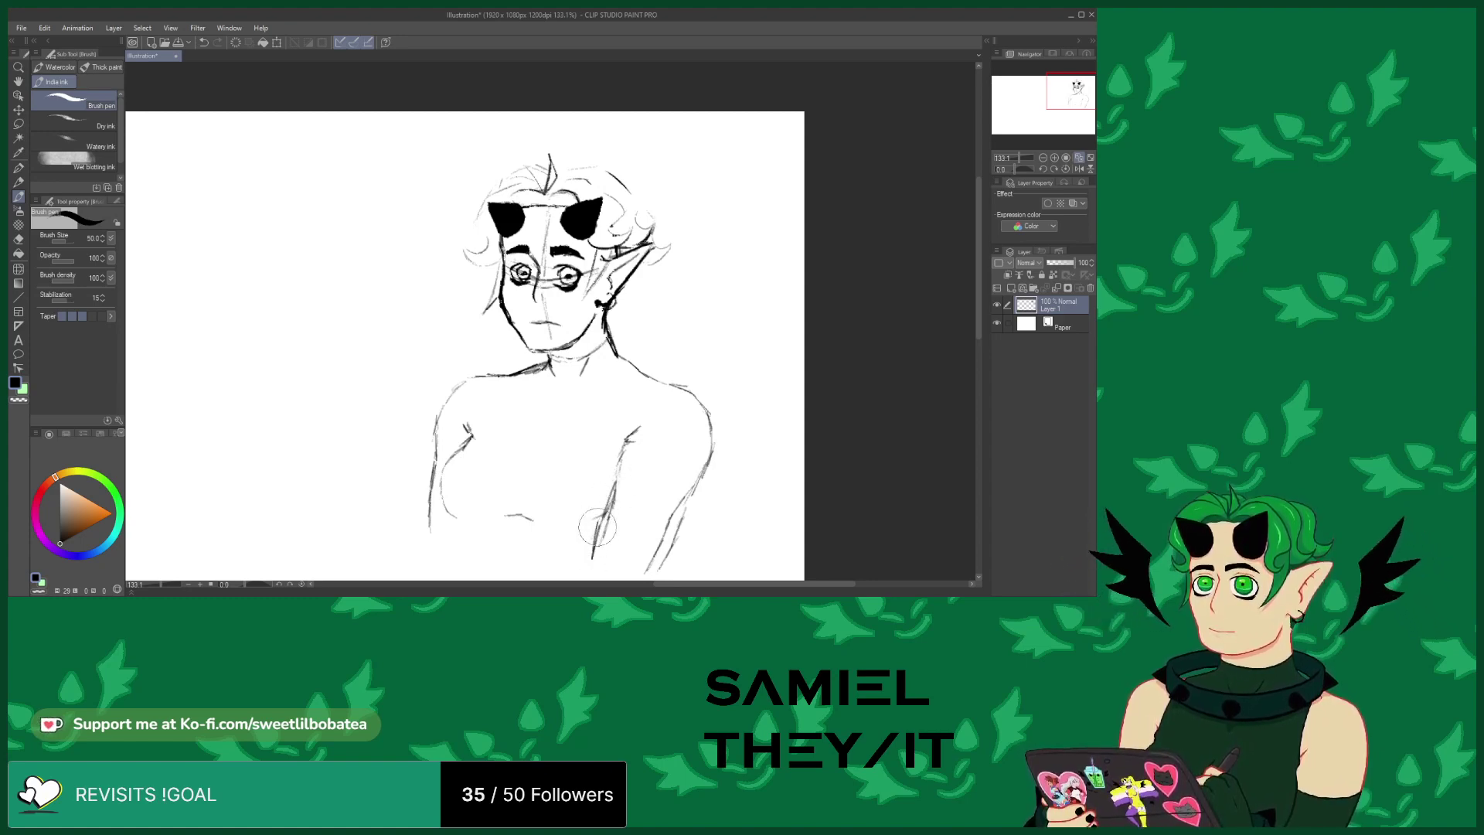
left_click_drag(632, 447, 606, 502)
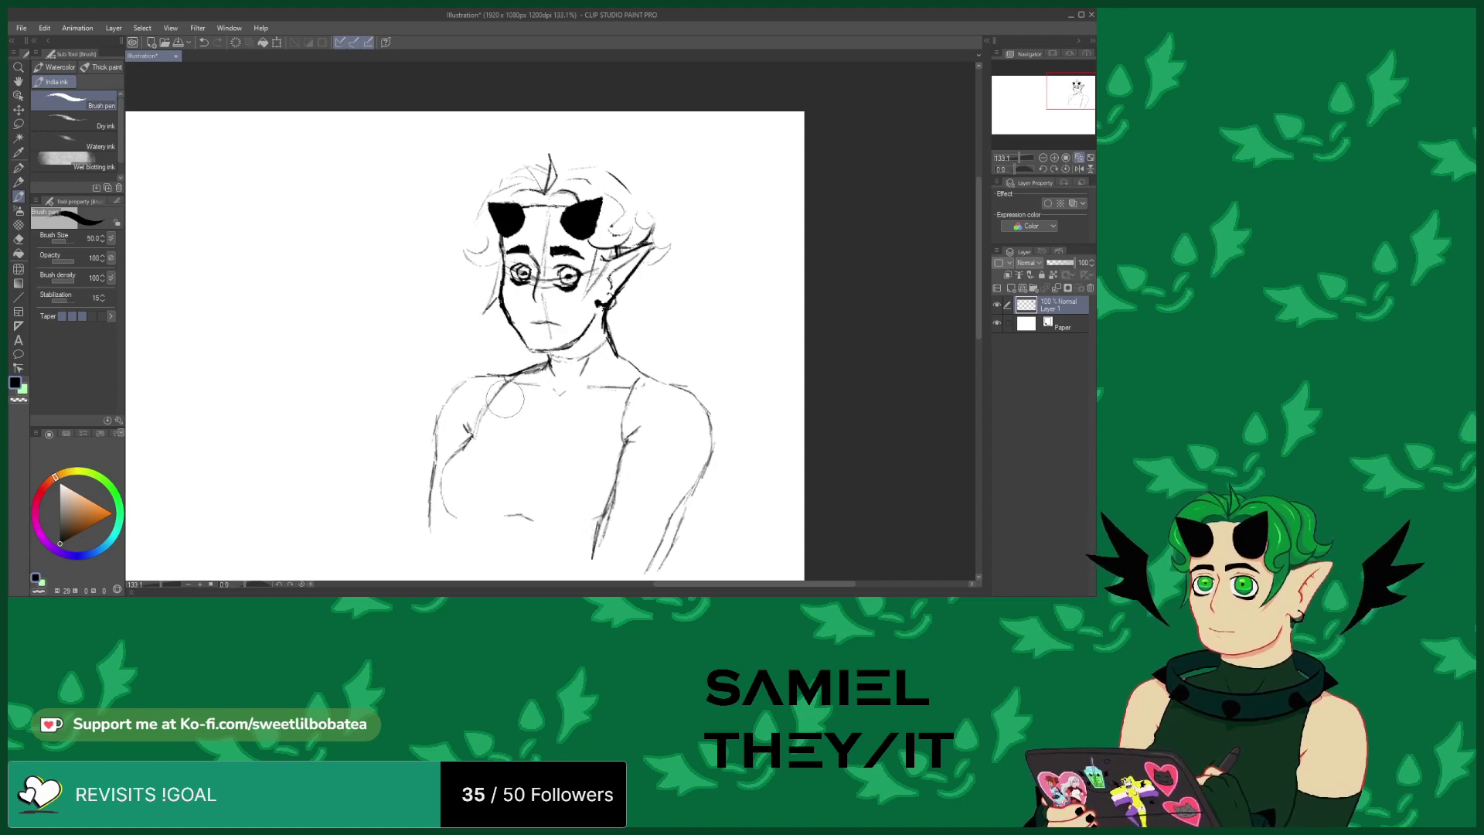
left_click_drag(979, 305, 978, 323)
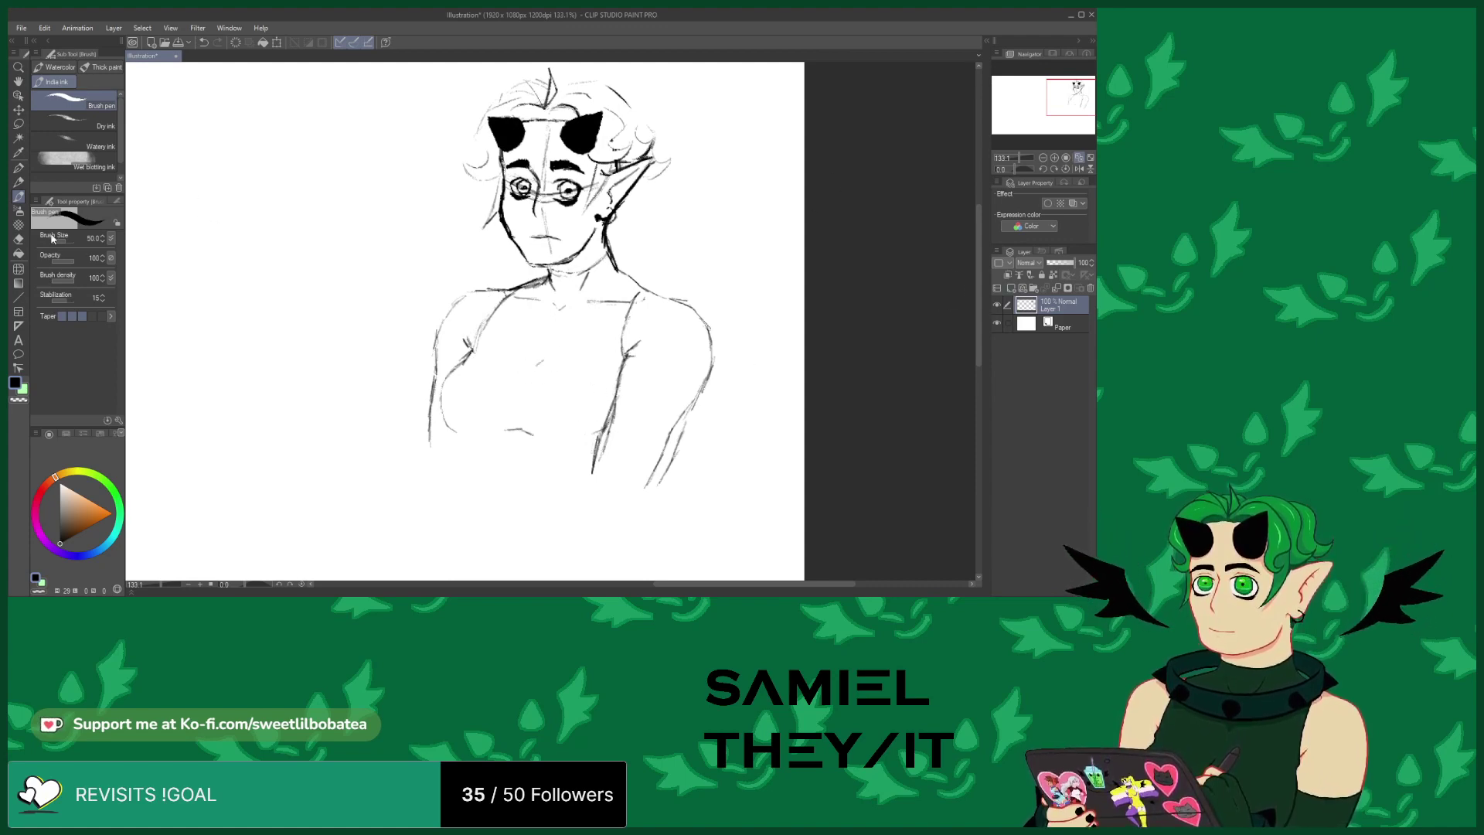
left_click(20, 240)
mouse_move(610, 436)
left_mouse_down()
mouse_move(629, 387)
mouse_move(624, 409)
left_mouse_up()
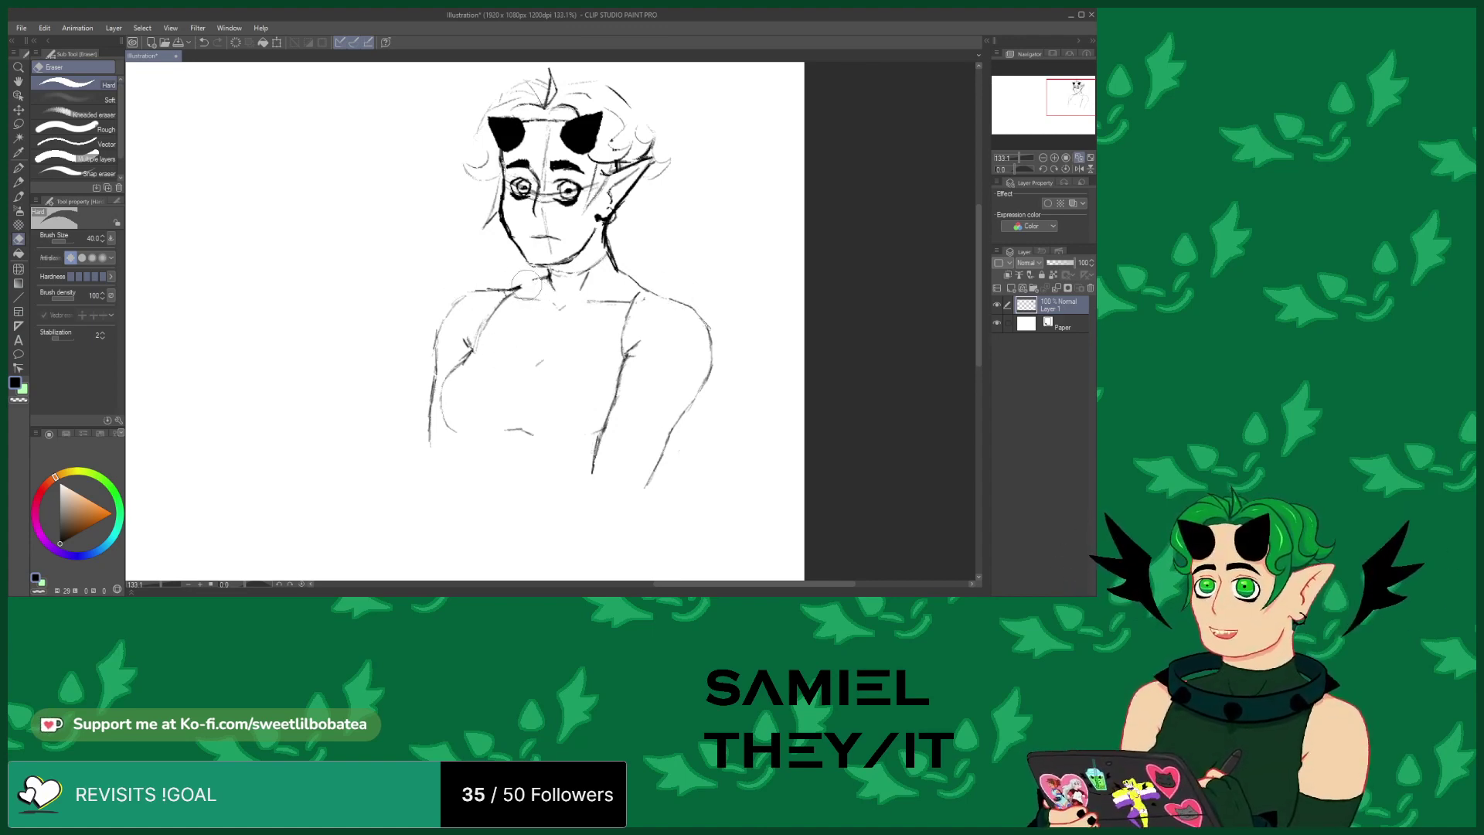
Extend the inner and outer lines of the right arm downward and draw a curved sleeve edge across the upper arm
left_click(19, 196)
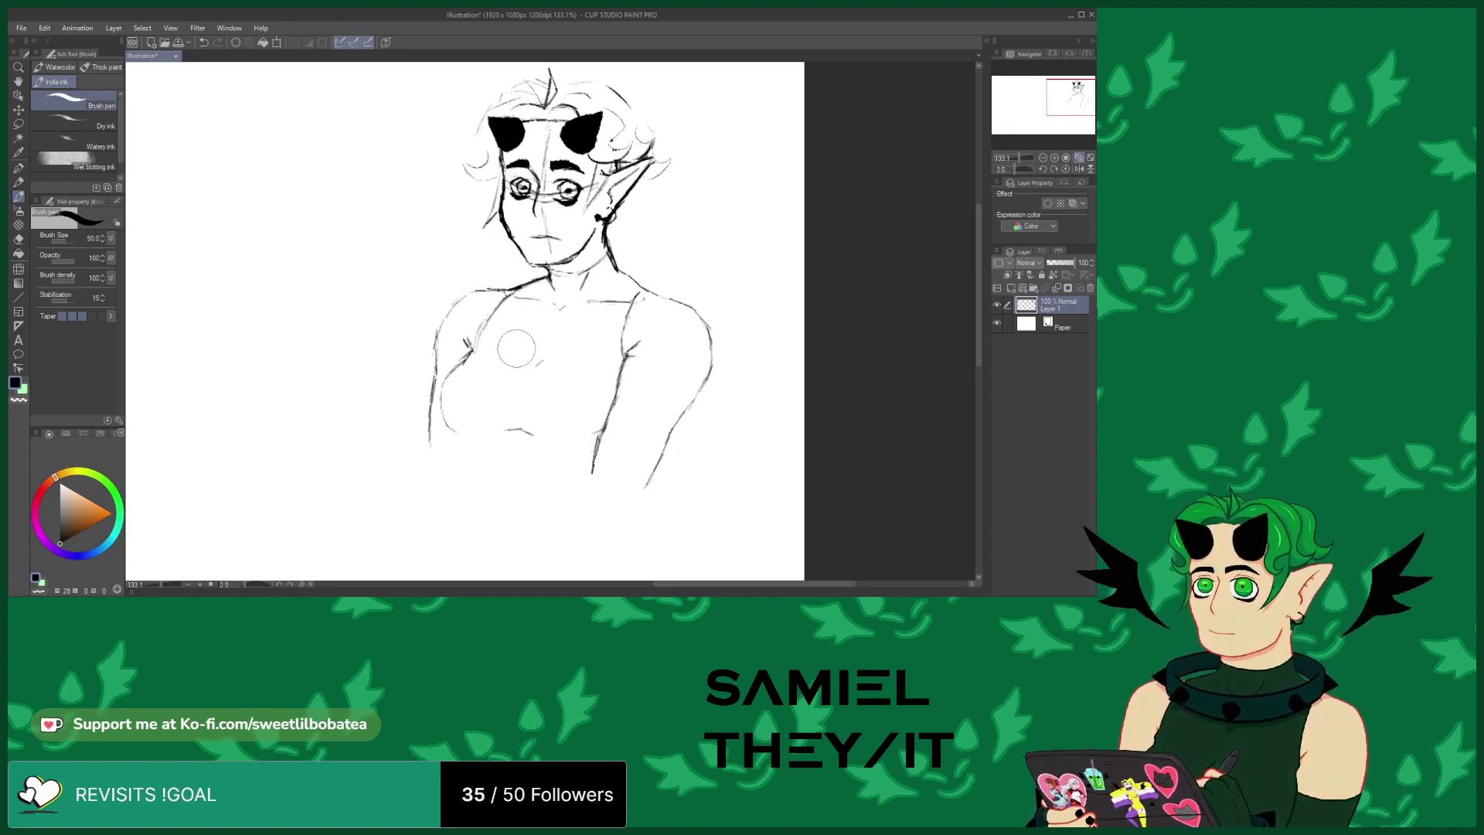
mouse_move(592, 467)
left_mouse_down()
mouse_move(589, 489)
mouse_move(650, 497)
mouse_move(626, 531)
mouse_move(661, 458)
mouse_move(611, 551)
left_mouse_up()
left_click_drag(593, 452, 578, 497)
left_click_drag(613, 430, 589, 473)
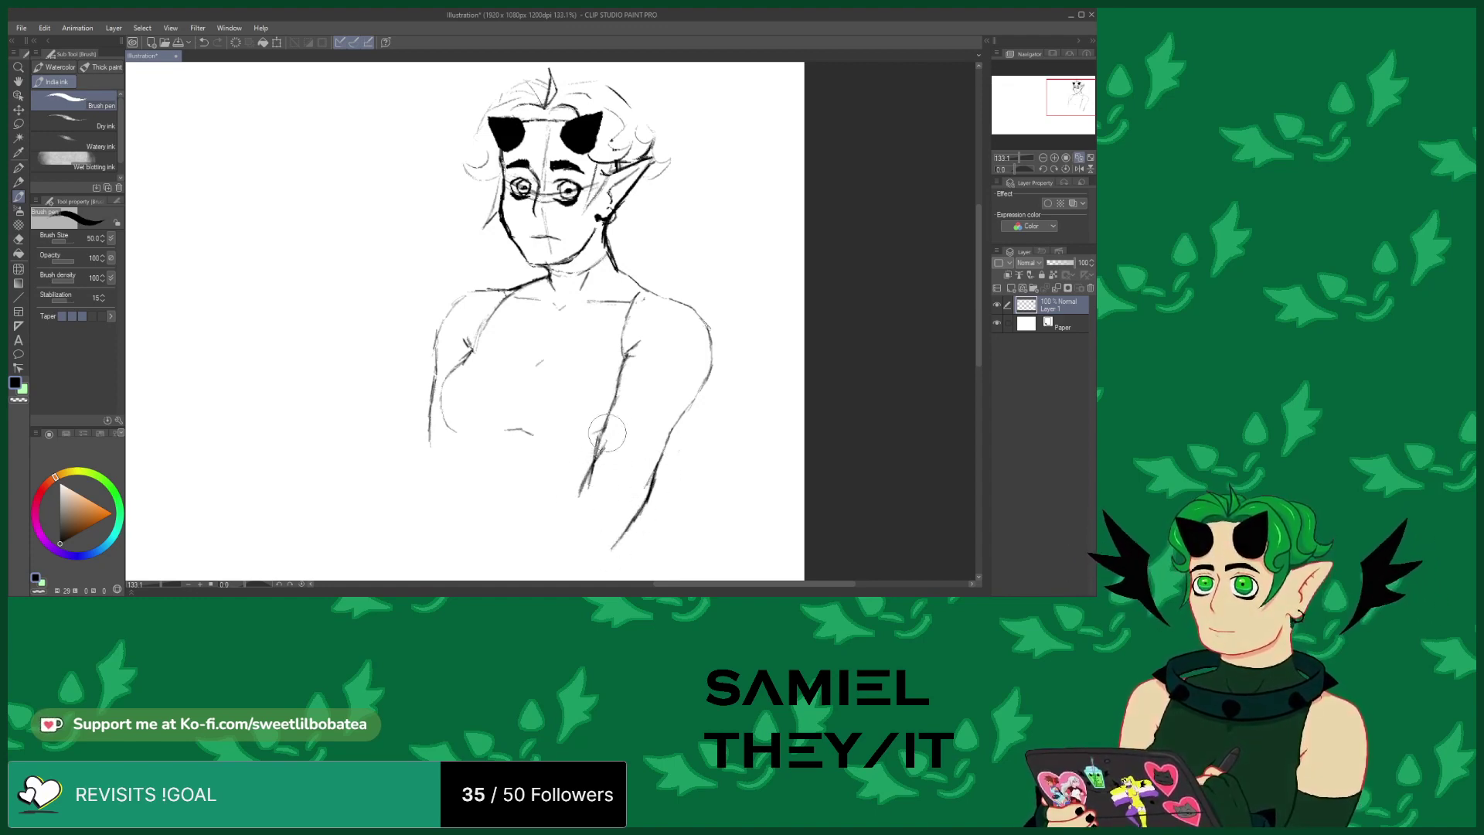
mouse_move(619, 390)
left_mouse_down()
mouse_move(591, 462)
mouse_move(607, 422)
left_mouse_up()
mouse_move(626, 363)
left_mouse_down()
mouse_move(603, 418)
mouse_move(640, 387)
mouse_move(684, 402)
left_mouse_up()
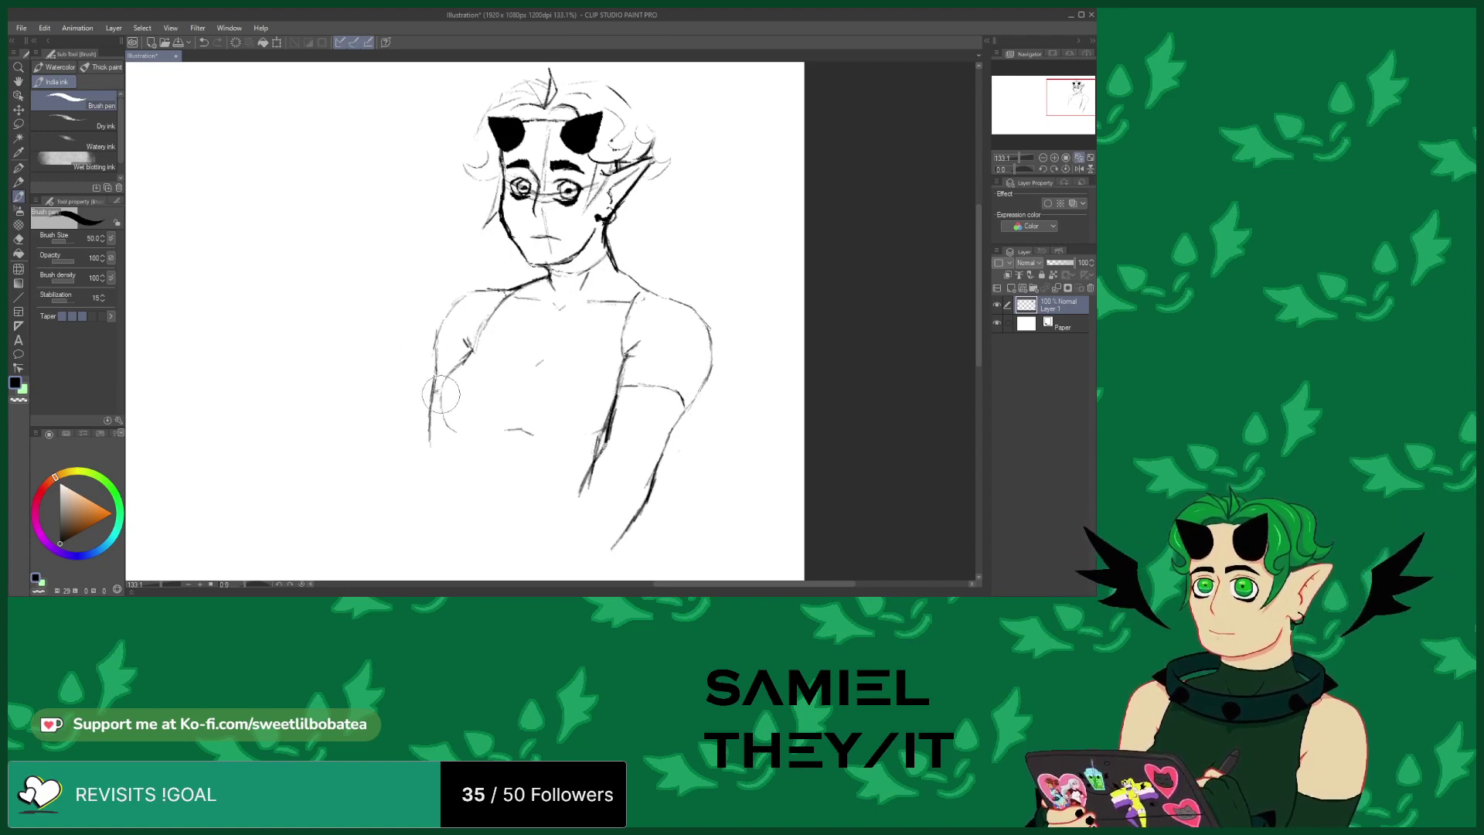
Sketch the curve under the chest and the waist sides, and draw slimmer outer lines for both arms
left_click_drag(442, 390, 472, 354)
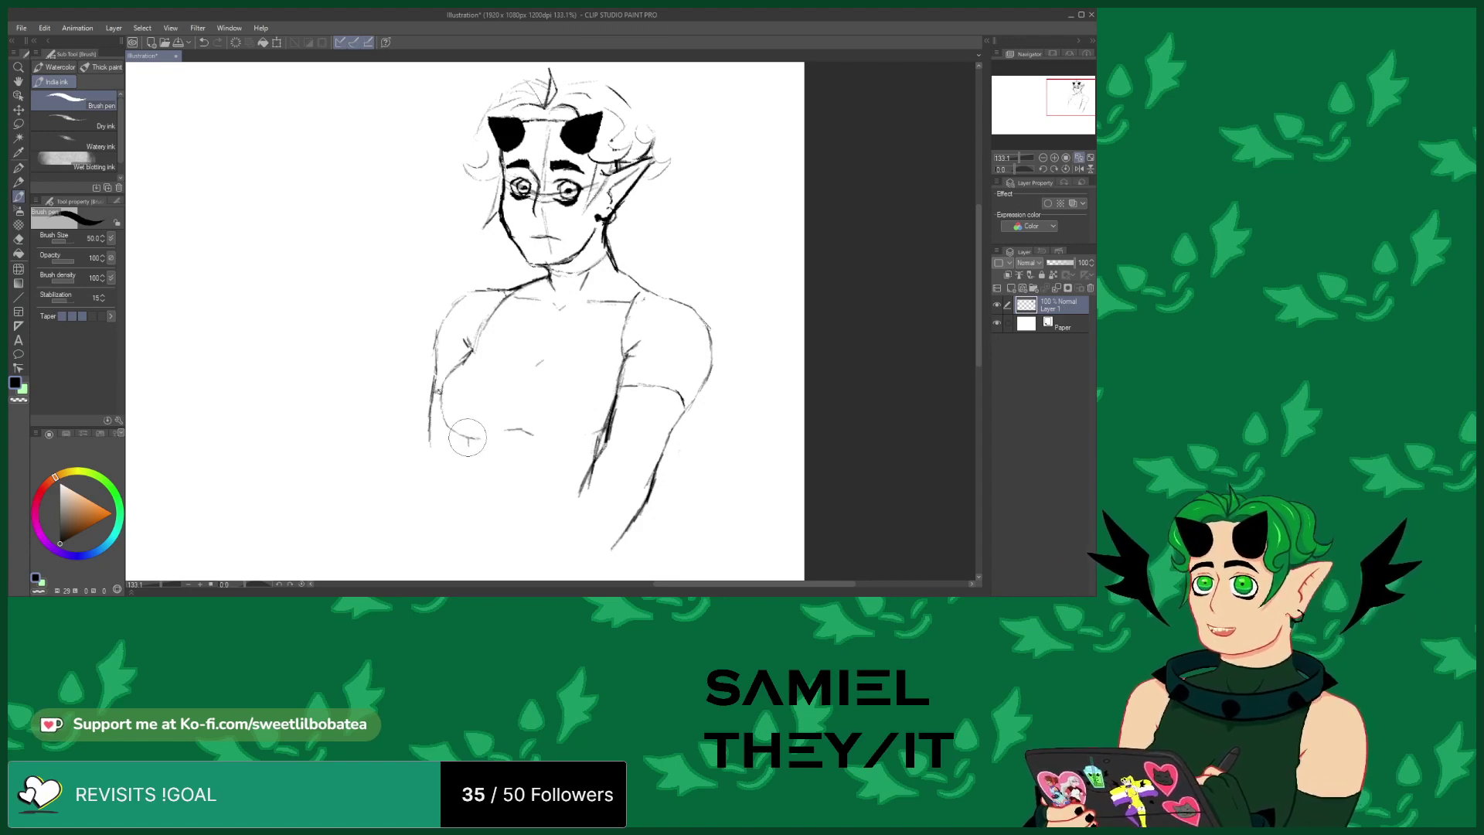
left_click_drag(468, 456, 477, 488)
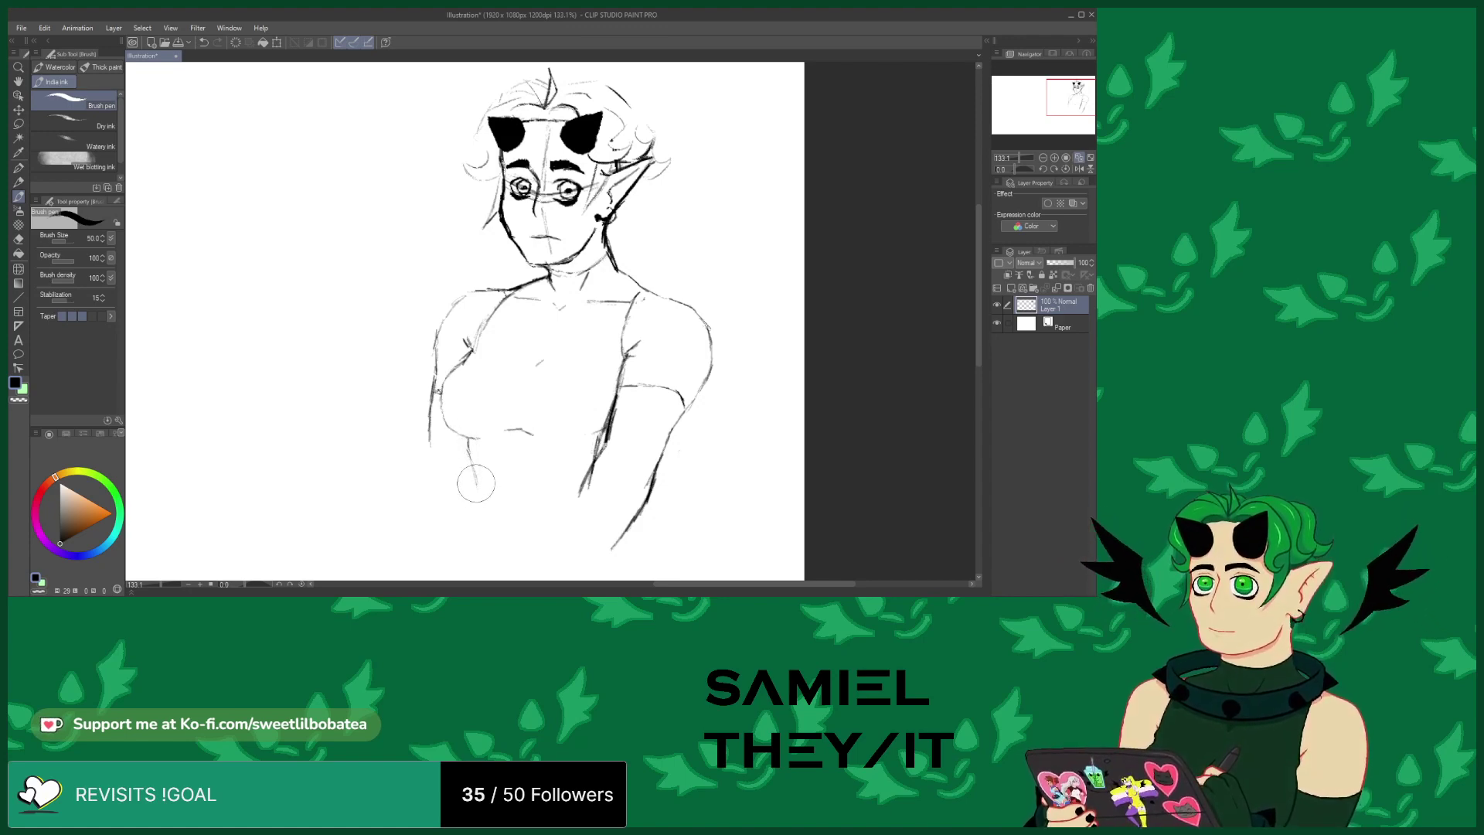
left_click_drag(585, 475, 570, 553)
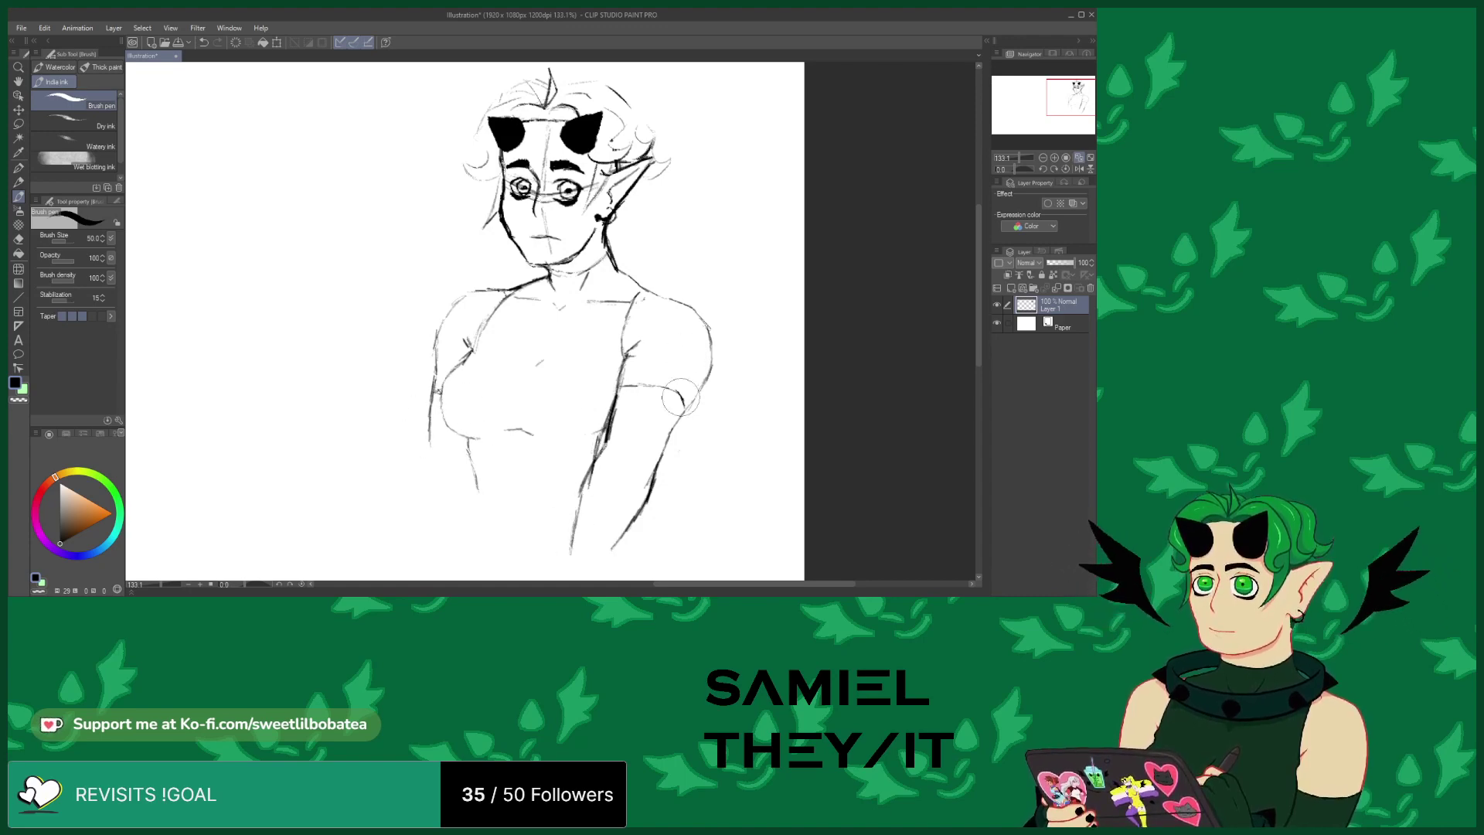
mouse_move(700, 365)
left_mouse_down()
mouse_move(691, 396)
mouse_move(697, 309)
left_mouse_up()
mouse_move(458, 297)
left_mouse_down()
mouse_move(426, 468)
mouse_move(438, 474)
mouse_move(437, 460)
mouse_move(459, 550)
left_mouse_up()
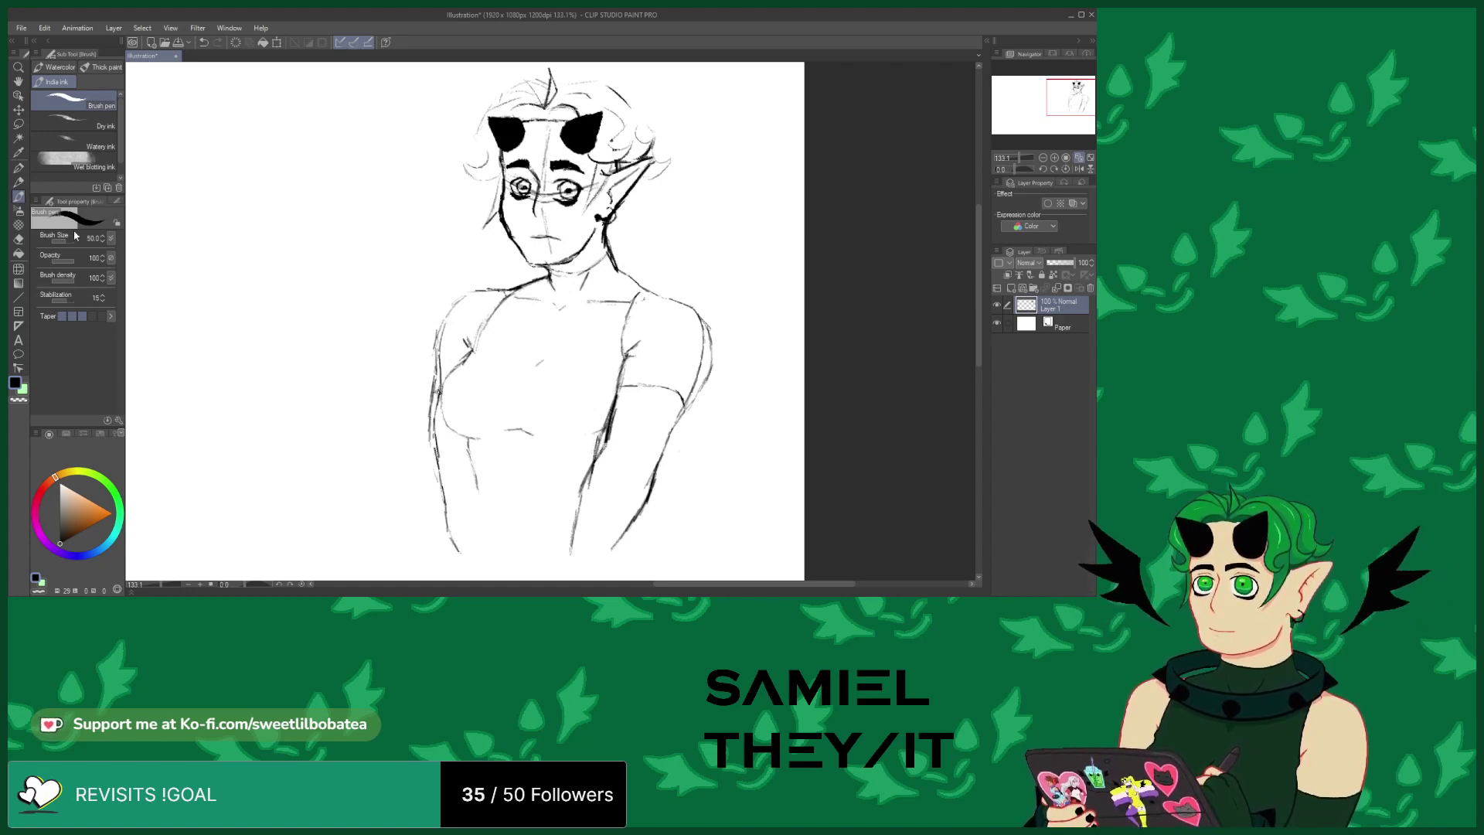
Erase the old wider outer lines of both upper arms with the Hard eraser
left_click(20, 240)
left_click_drag(433, 483, 429, 387)
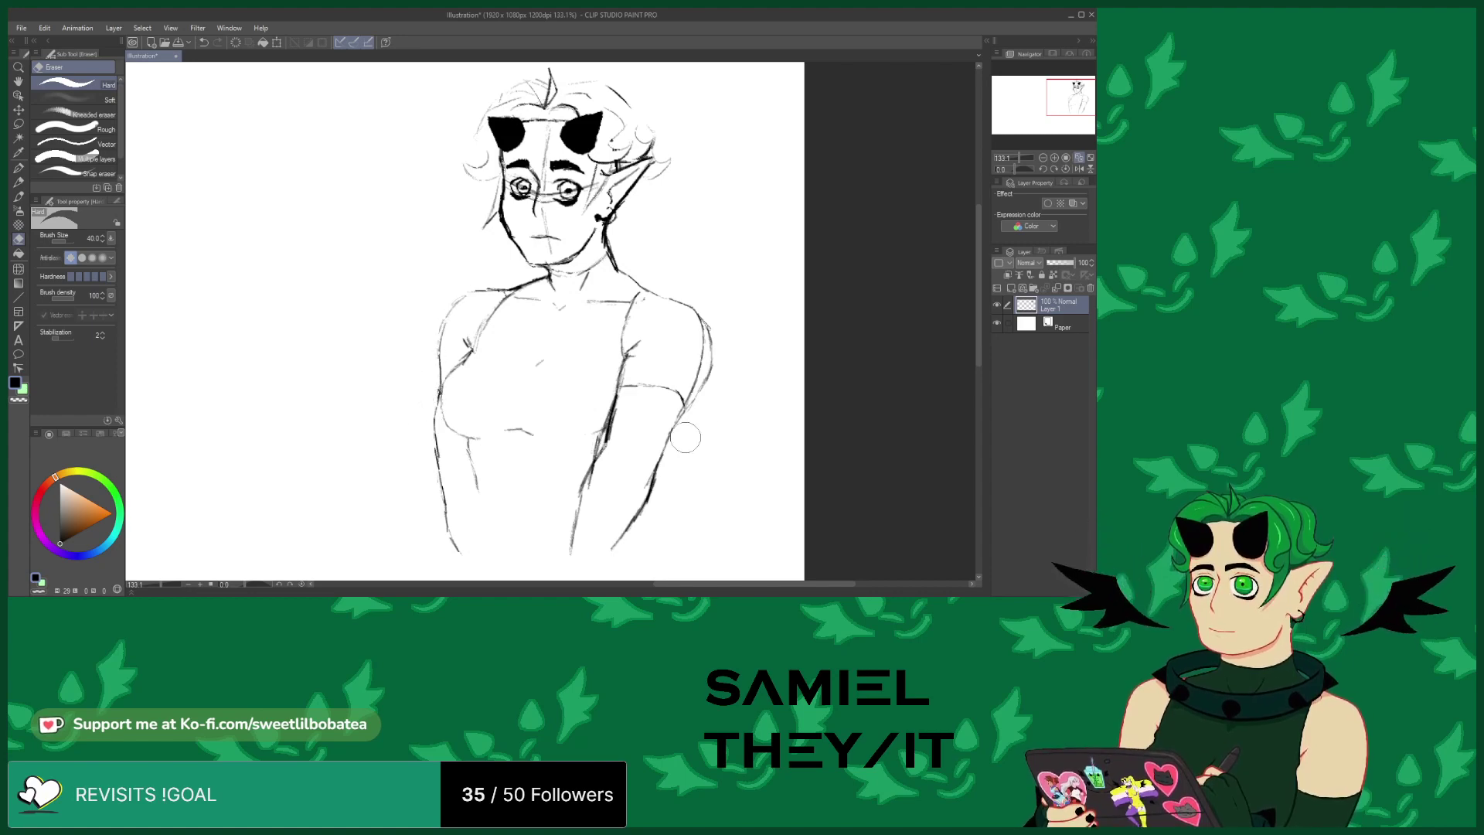
left_click_drag(703, 396, 719, 355)
left_click_drag(677, 435, 700, 387)
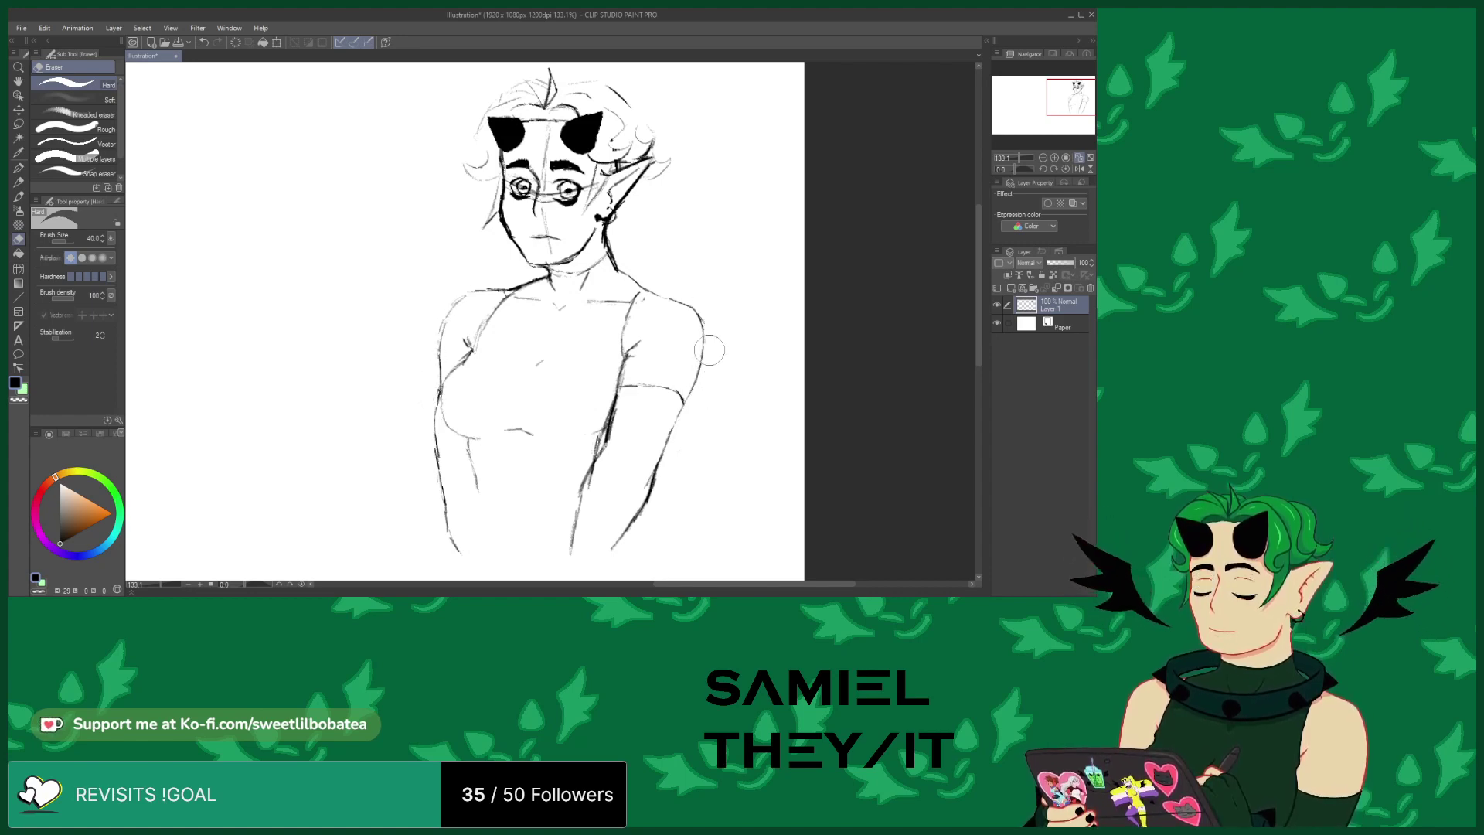
Redraw the right shoulder and forearm outer lines, darken the left waist line and add small abdomen marks with the Brush pen
left_click(19, 198)
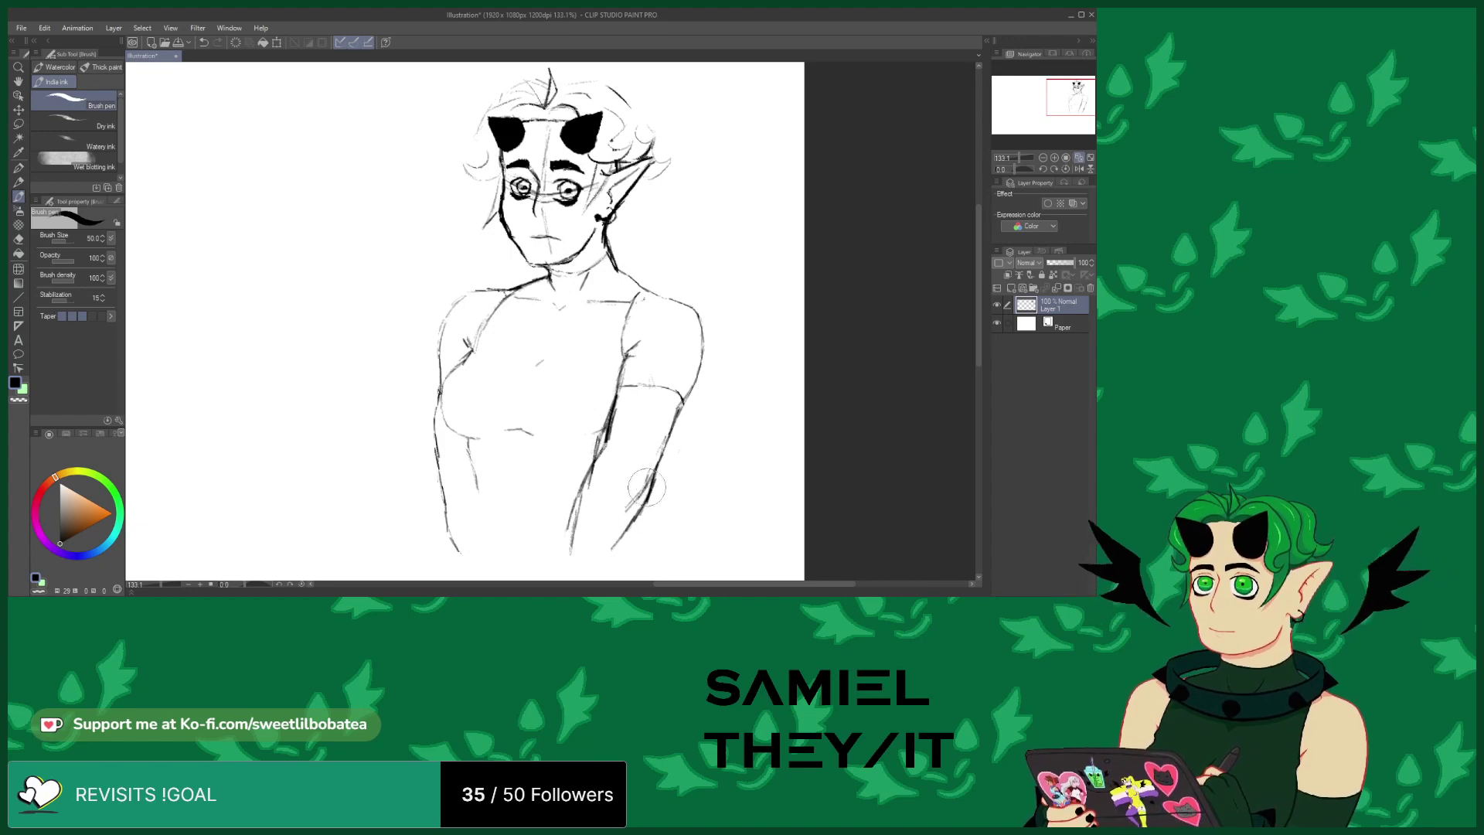
left_click_drag(651, 479, 592, 557)
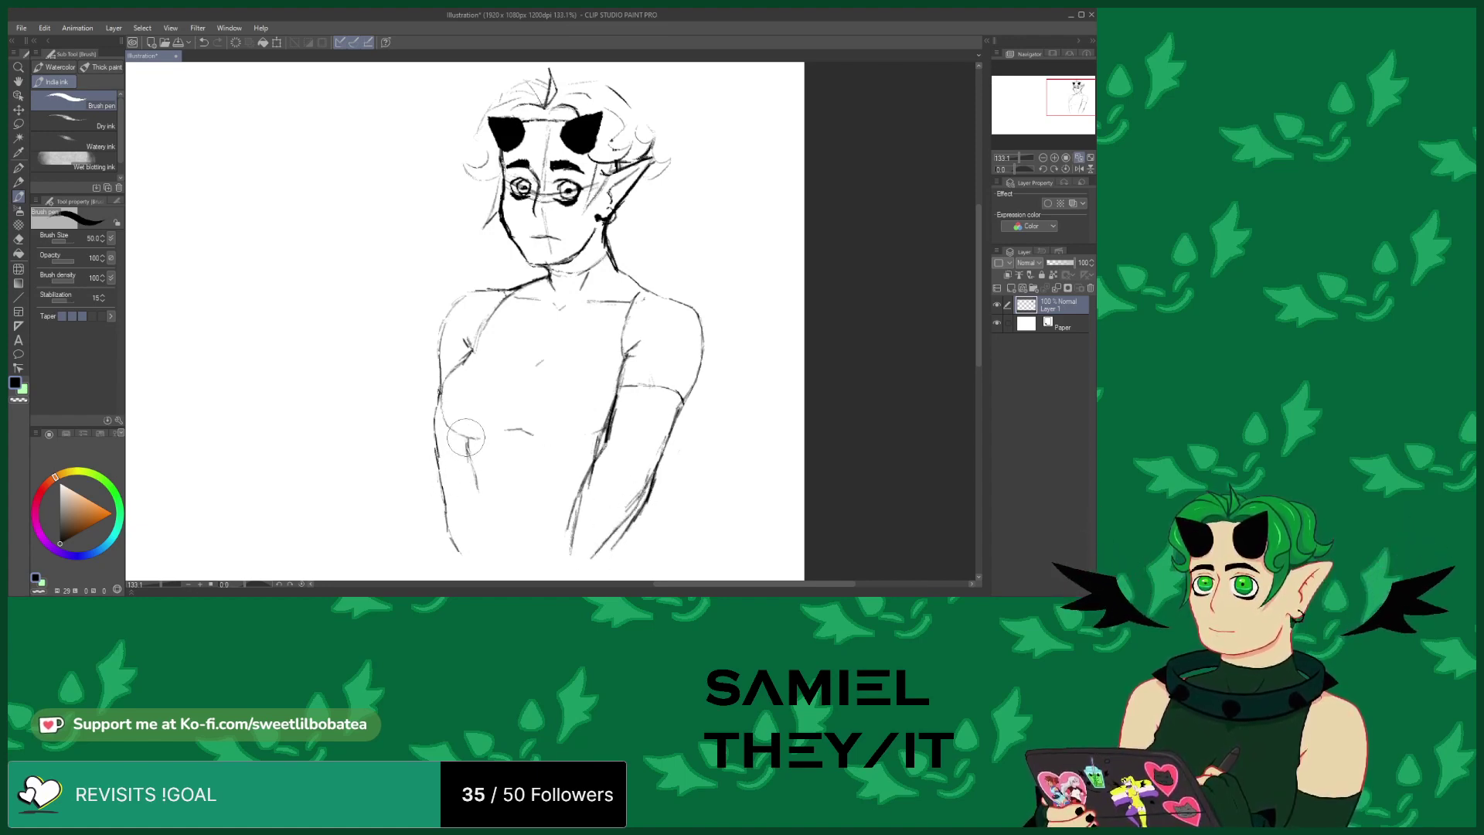
mouse_move(473, 467)
left_mouse_down()
mouse_move(485, 511)
mouse_move(516, 462)
mouse_move(530, 469)
left_mouse_up()
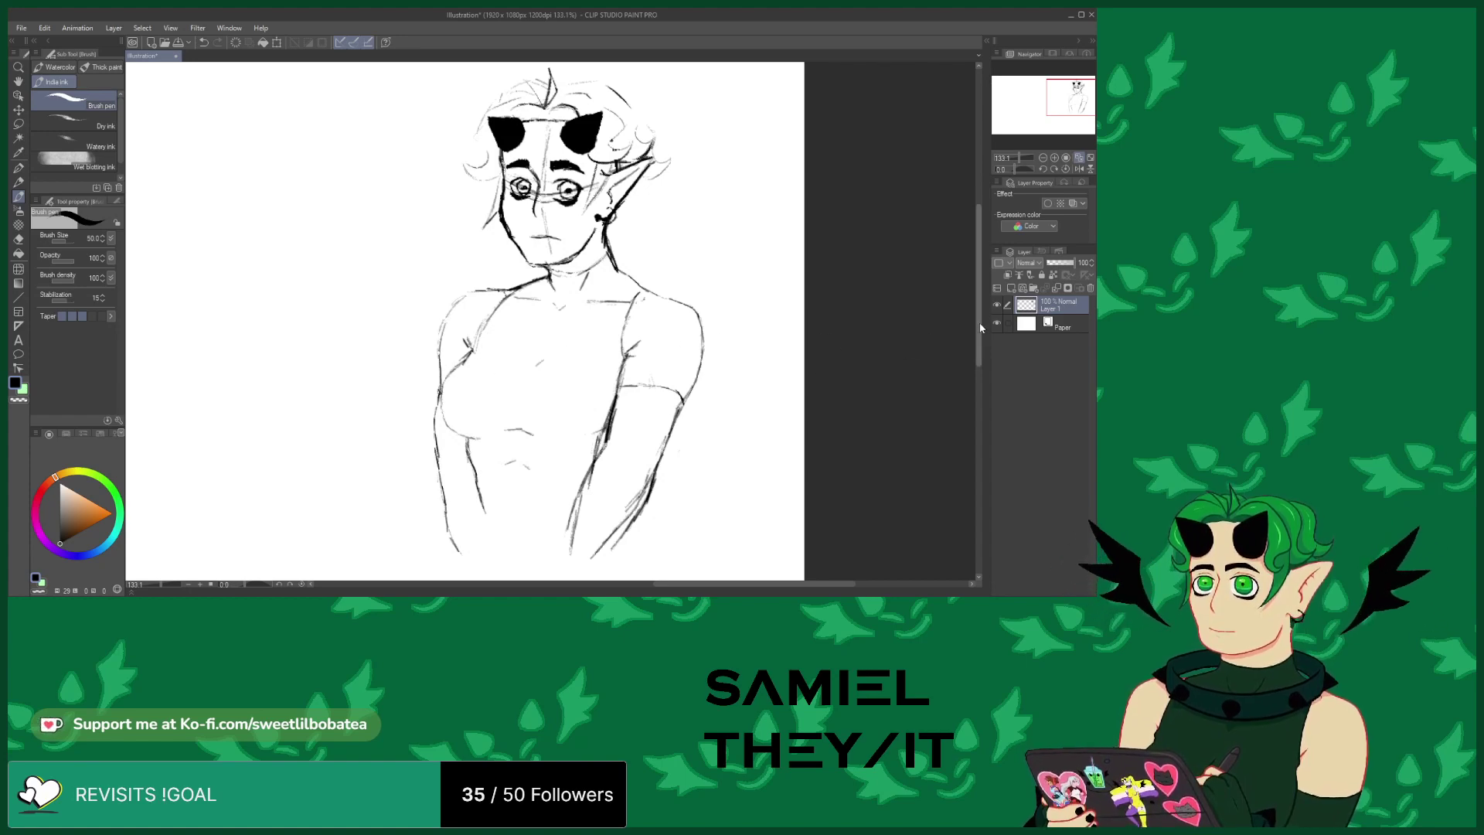
left_click_drag(979, 312, 979, 326)
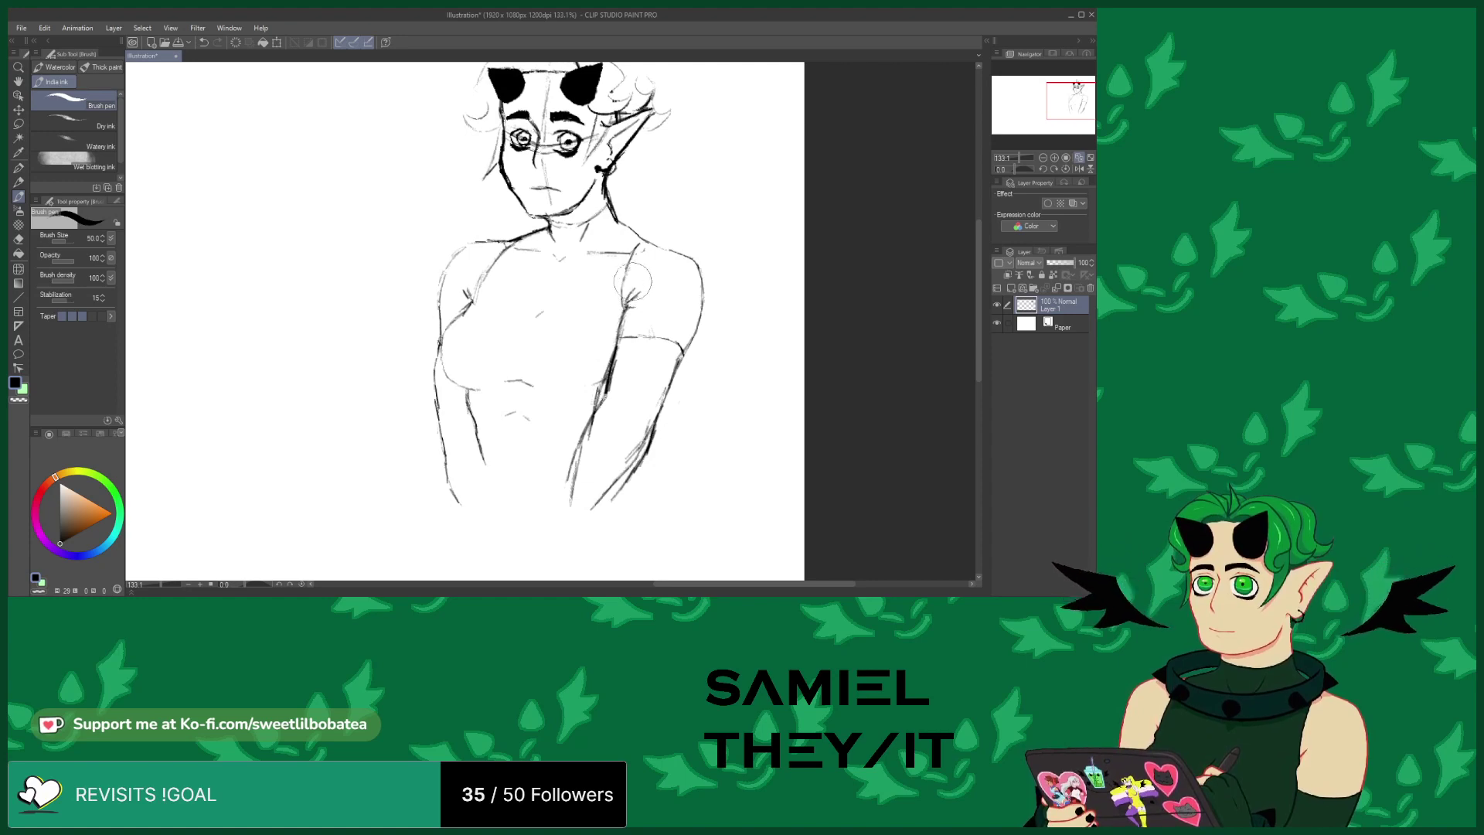
Erase the doubled right forearm lines and redraw the outer forearm as a line angling inward from the elbow
left_click(17, 239)
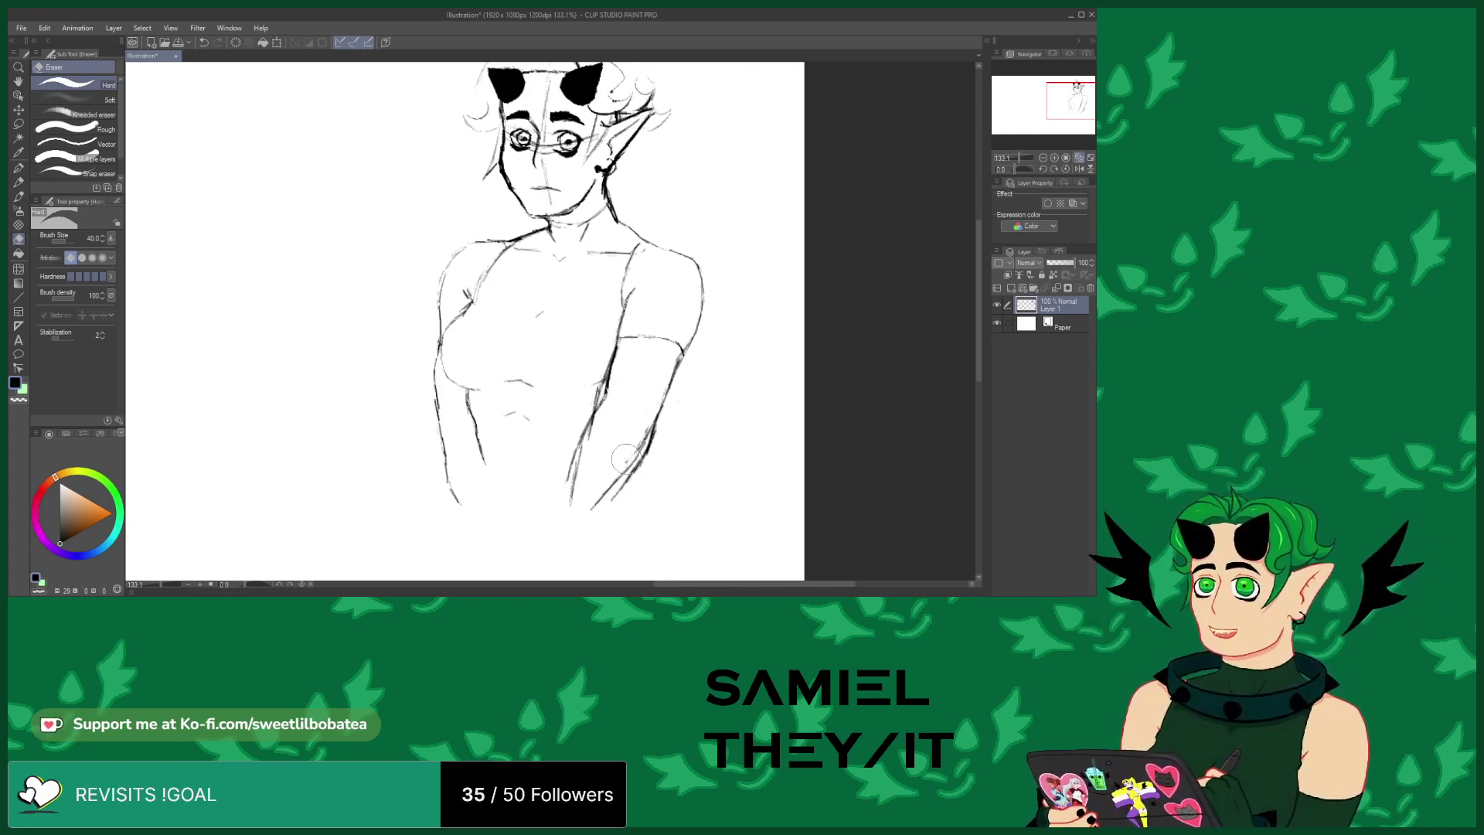
mouse_move(592, 506)
left_mouse_down()
mouse_move(586, 454)
mouse_move(569, 500)
mouse_move(602, 423)
left_mouse_up()
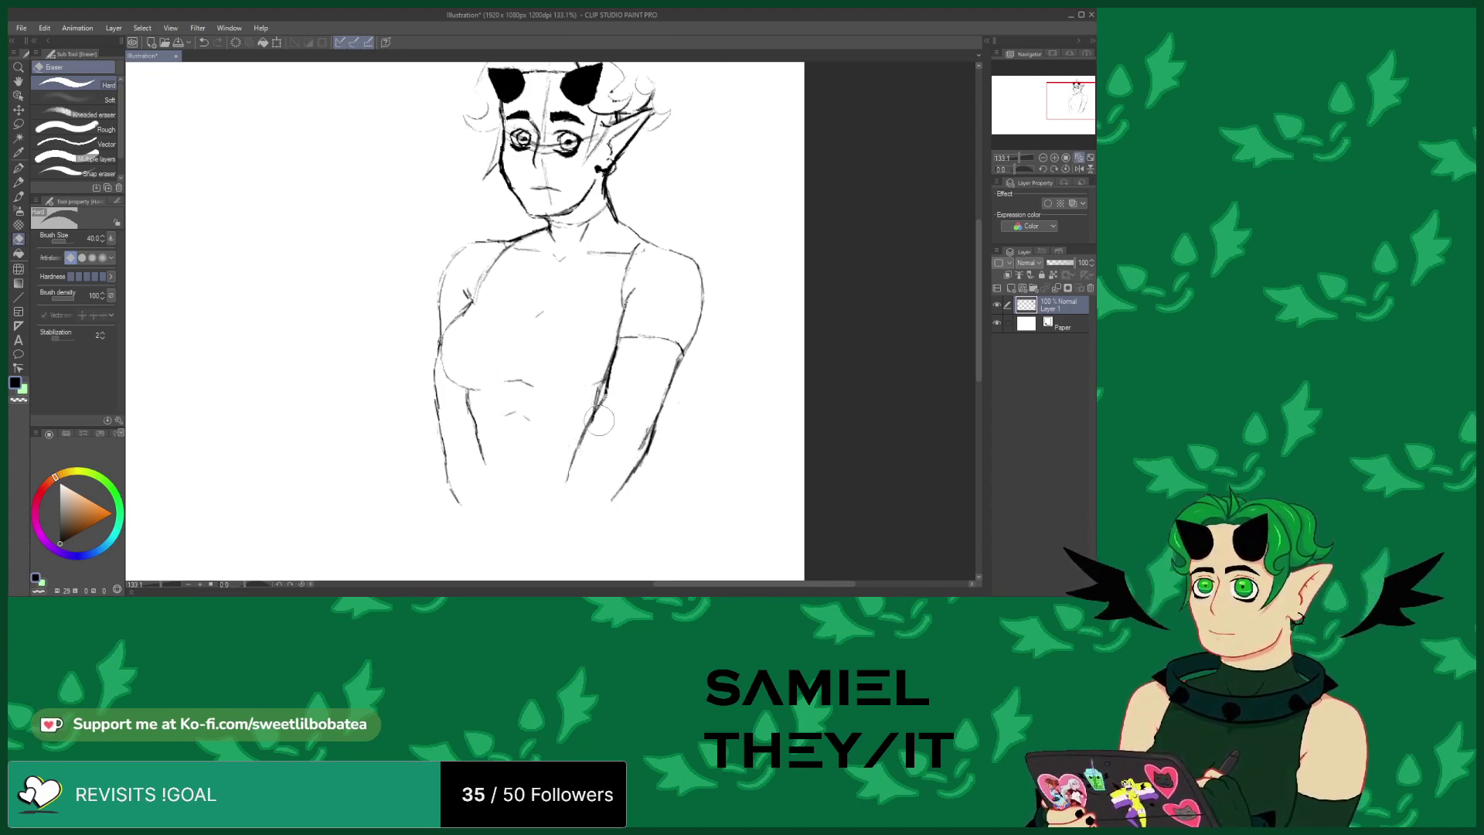
left_click_drag(603, 499, 661, 427)
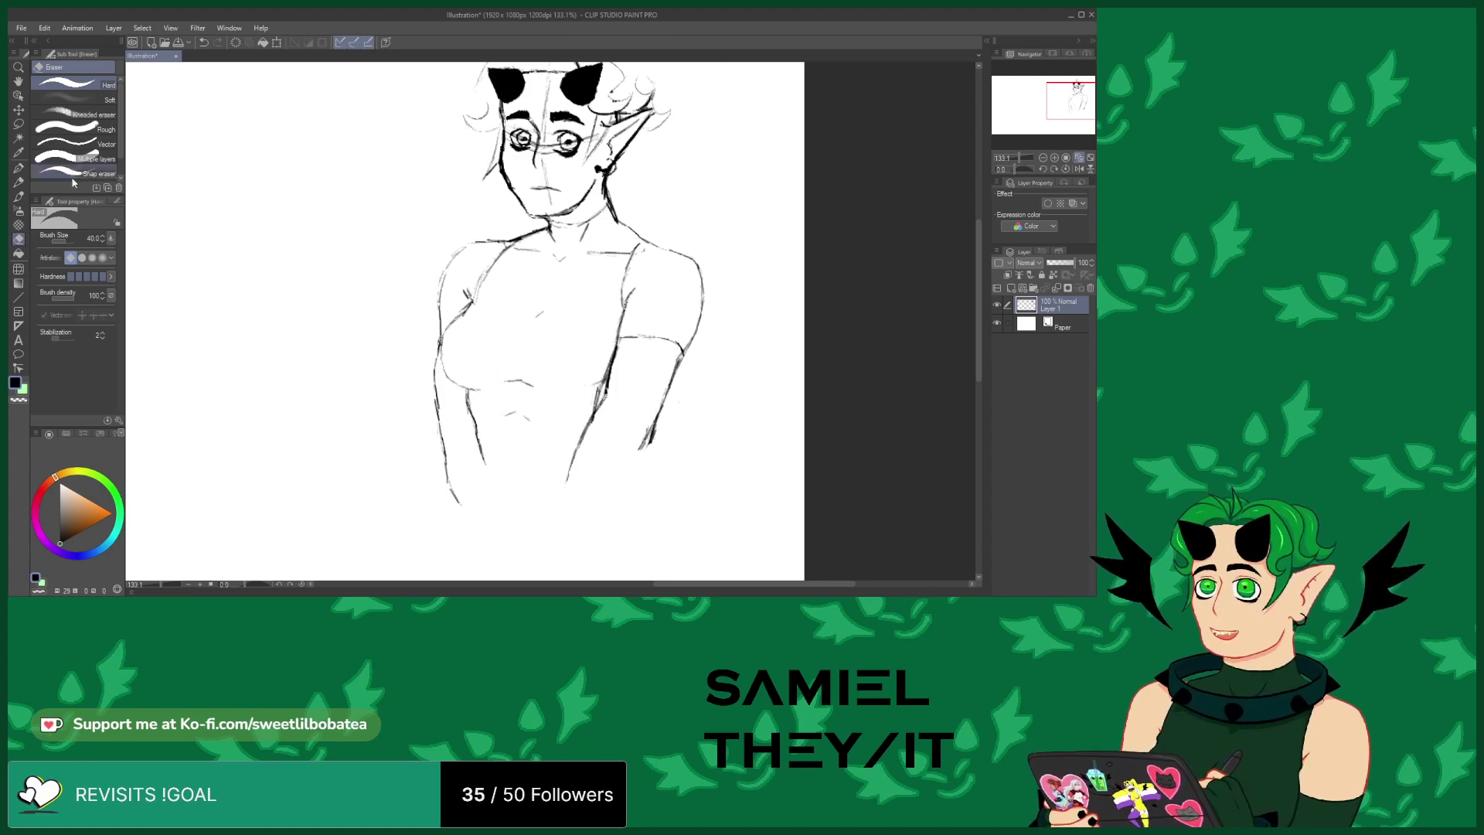
left_click(19, 196)
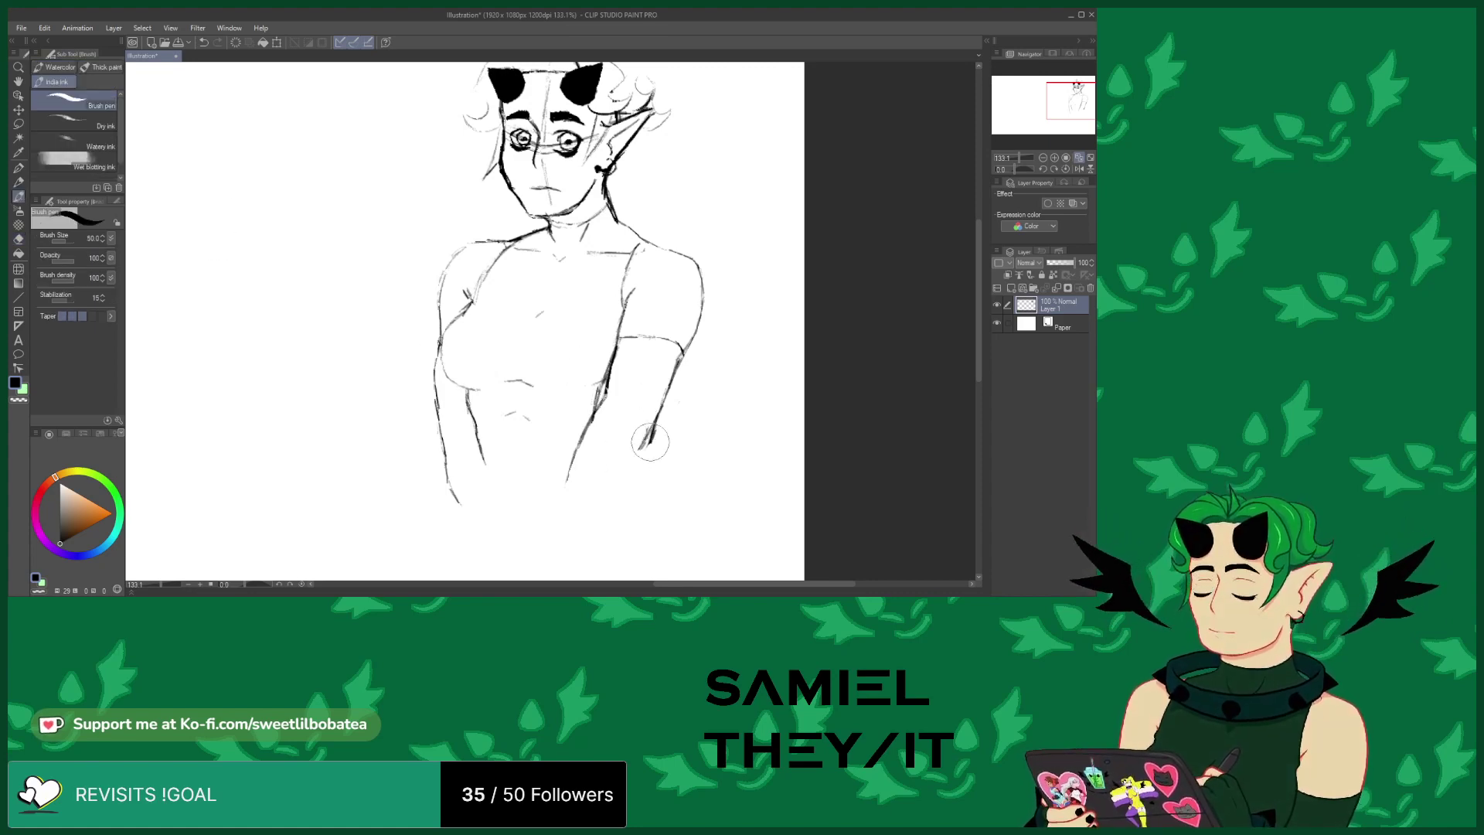
mouse_move(642, 457)
left_mouse_down()
mouse_move(647, 445)
mouse_move(585, 514)
mouse_move(639, 452)
left_mouse_up()
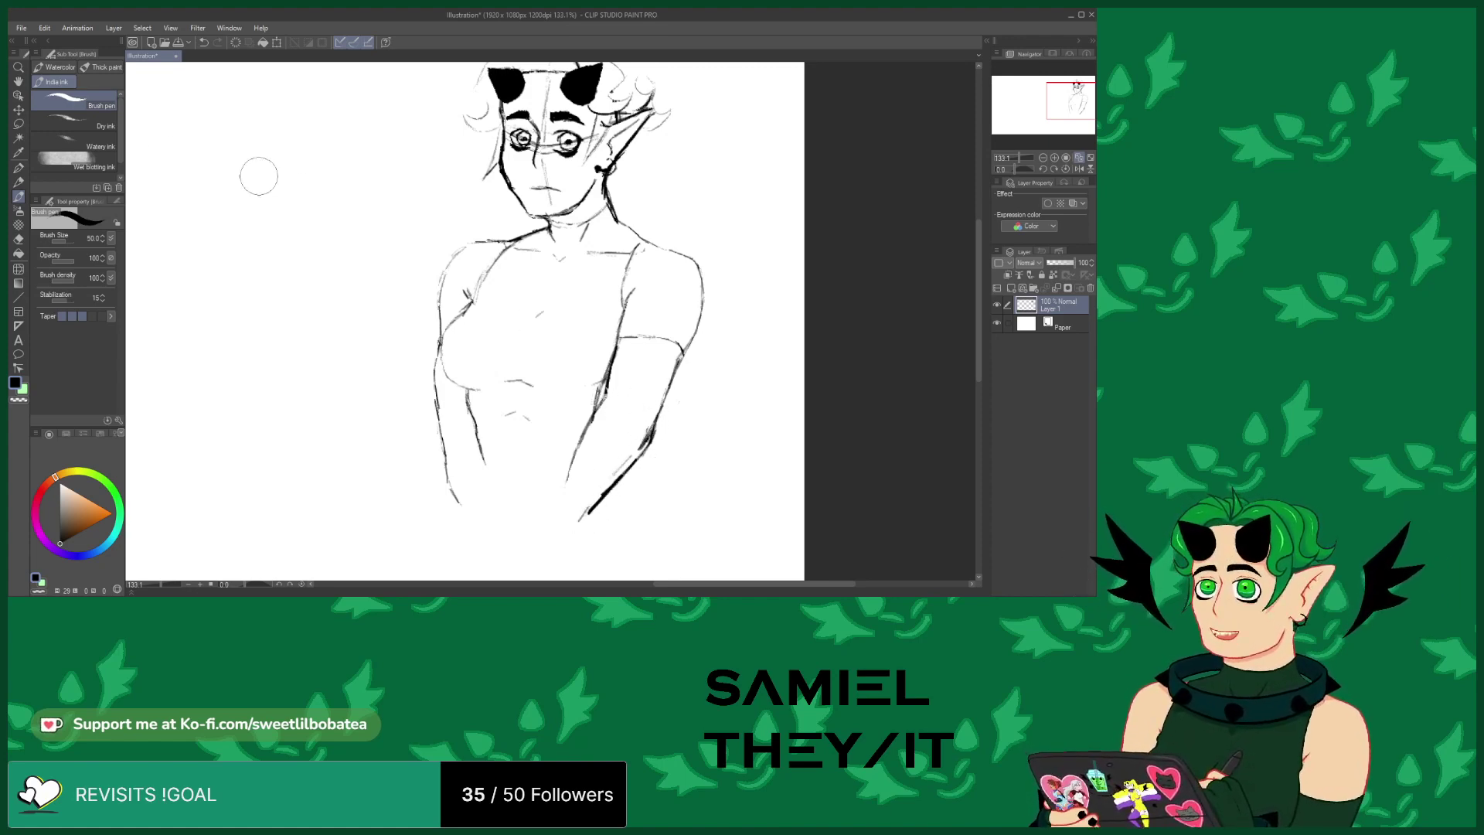
Clean up the right forearm and extend its inner and outer lines toward the wrist with the Brush pen
left_click(19, 239)
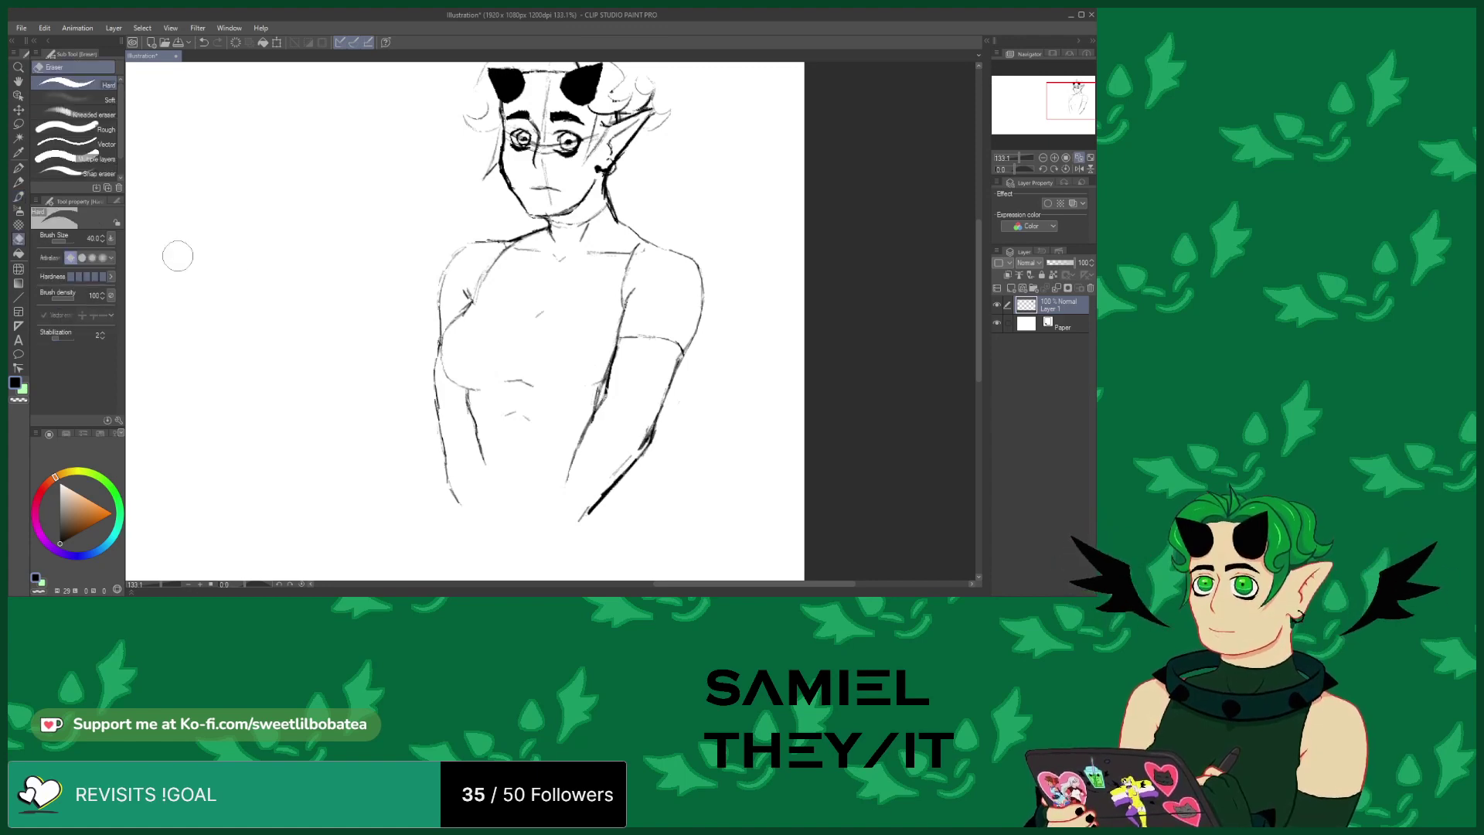
left_click(19, 197)
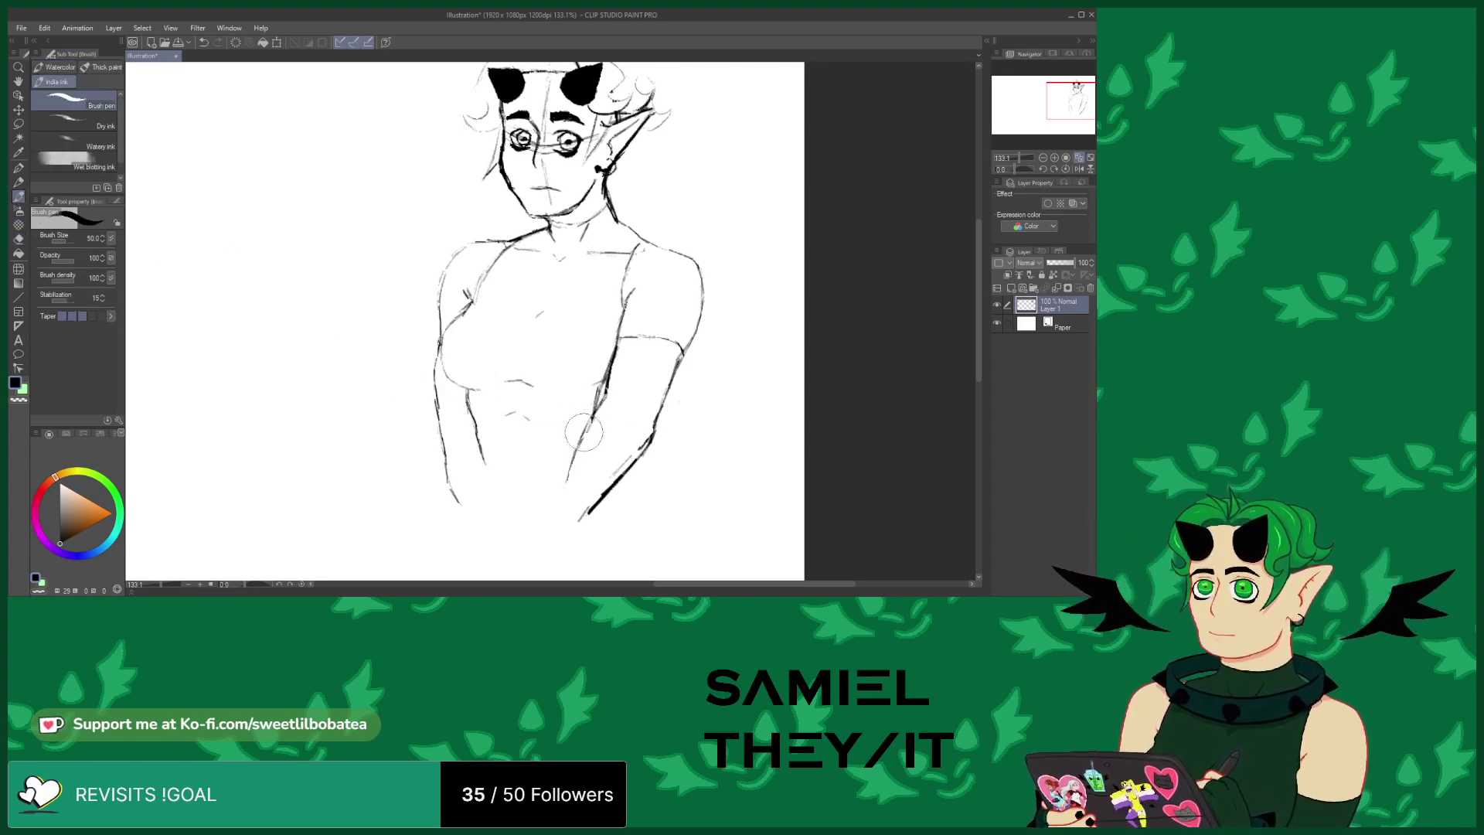
left_click_drag(592, 413, 545, 526)
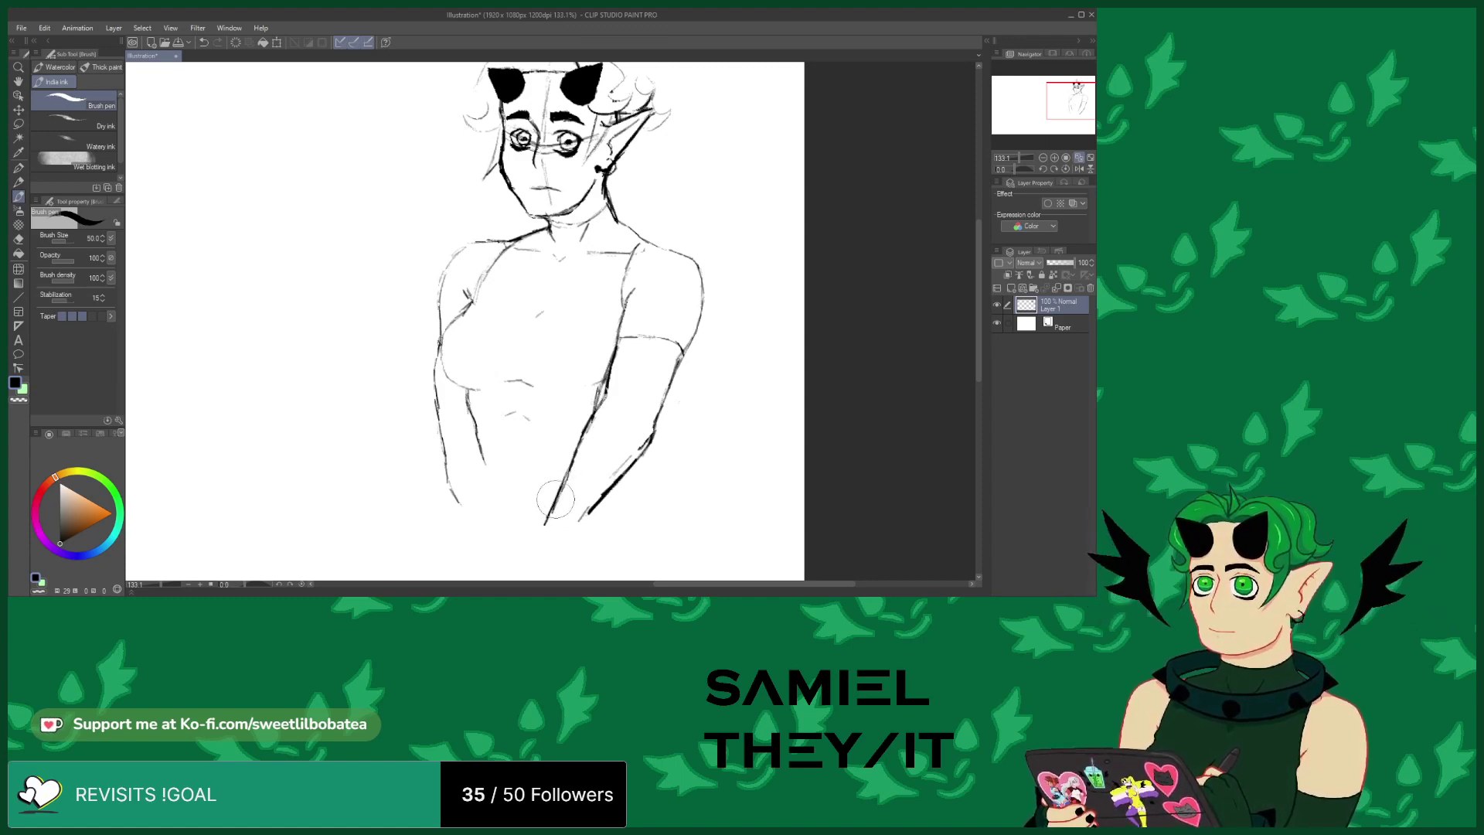
left_click_drag(607, 488, 563, 552)
Darken and lengthen the outer line of the left forearm, reworking a section near the wrist with the Hard eraser and Brush pen
scroll(978, 282, "down", 3)
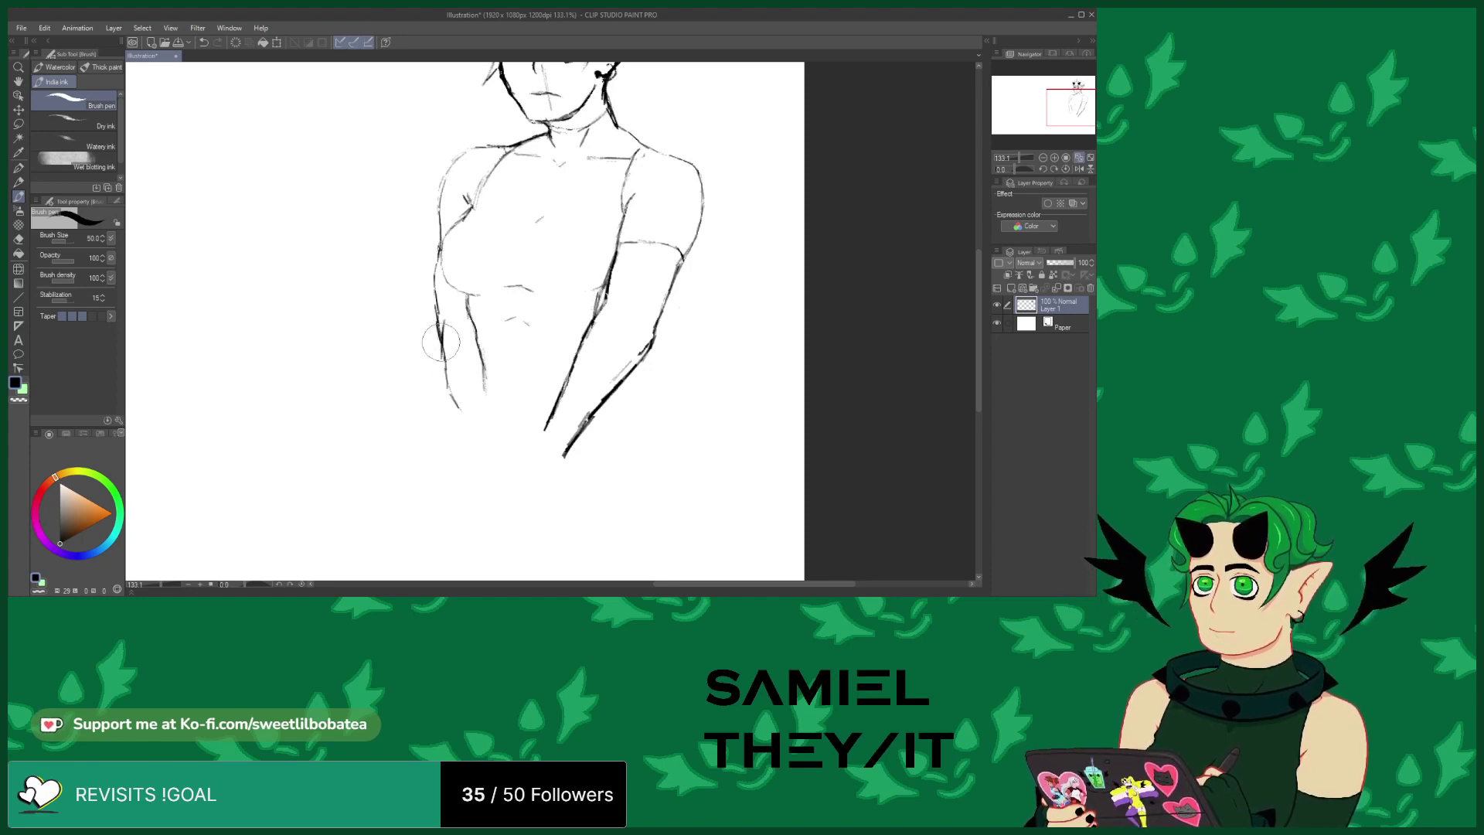
left_click_drag(441, 352, 462, 439)
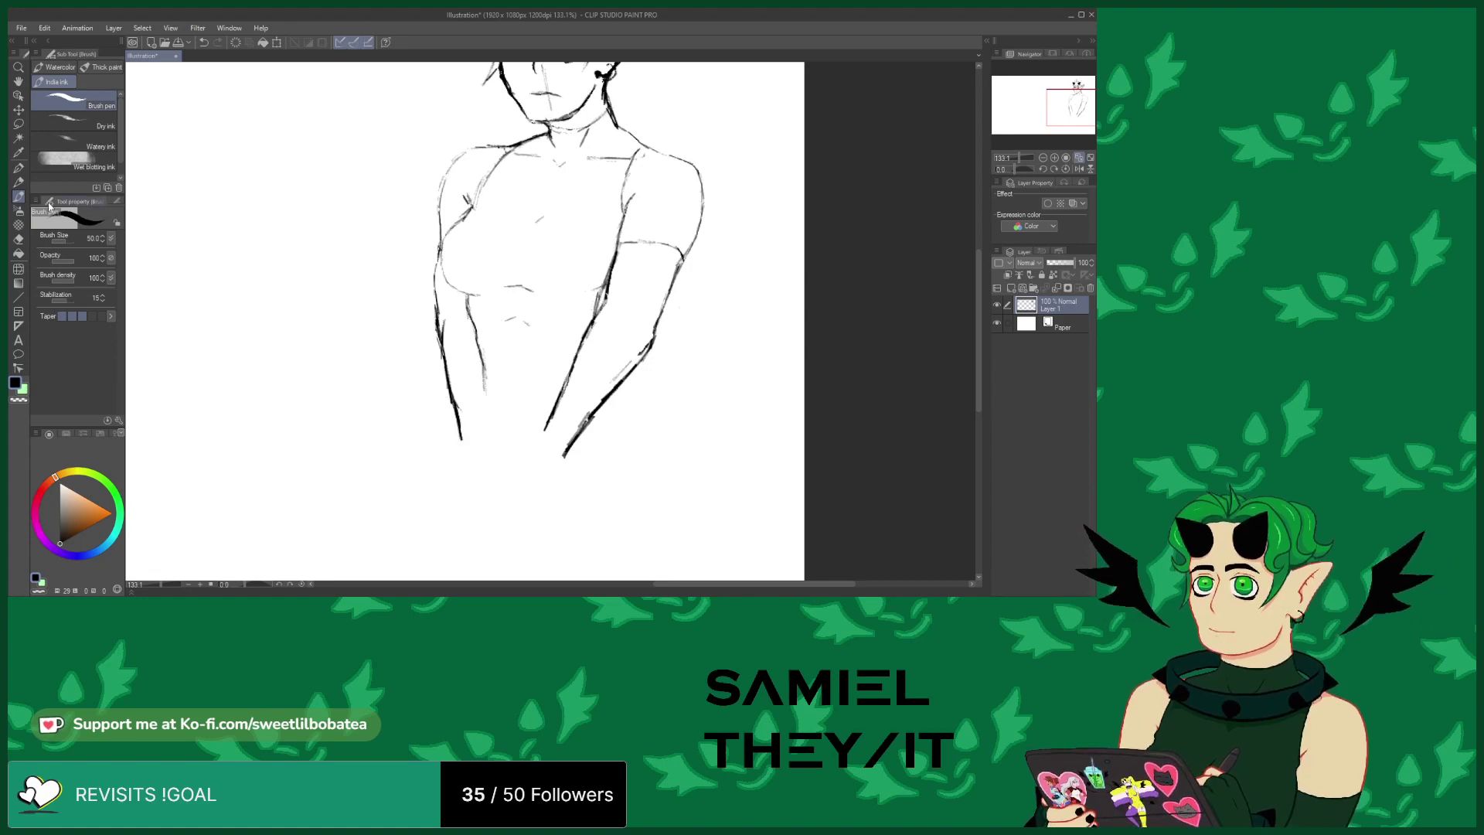
key("e")
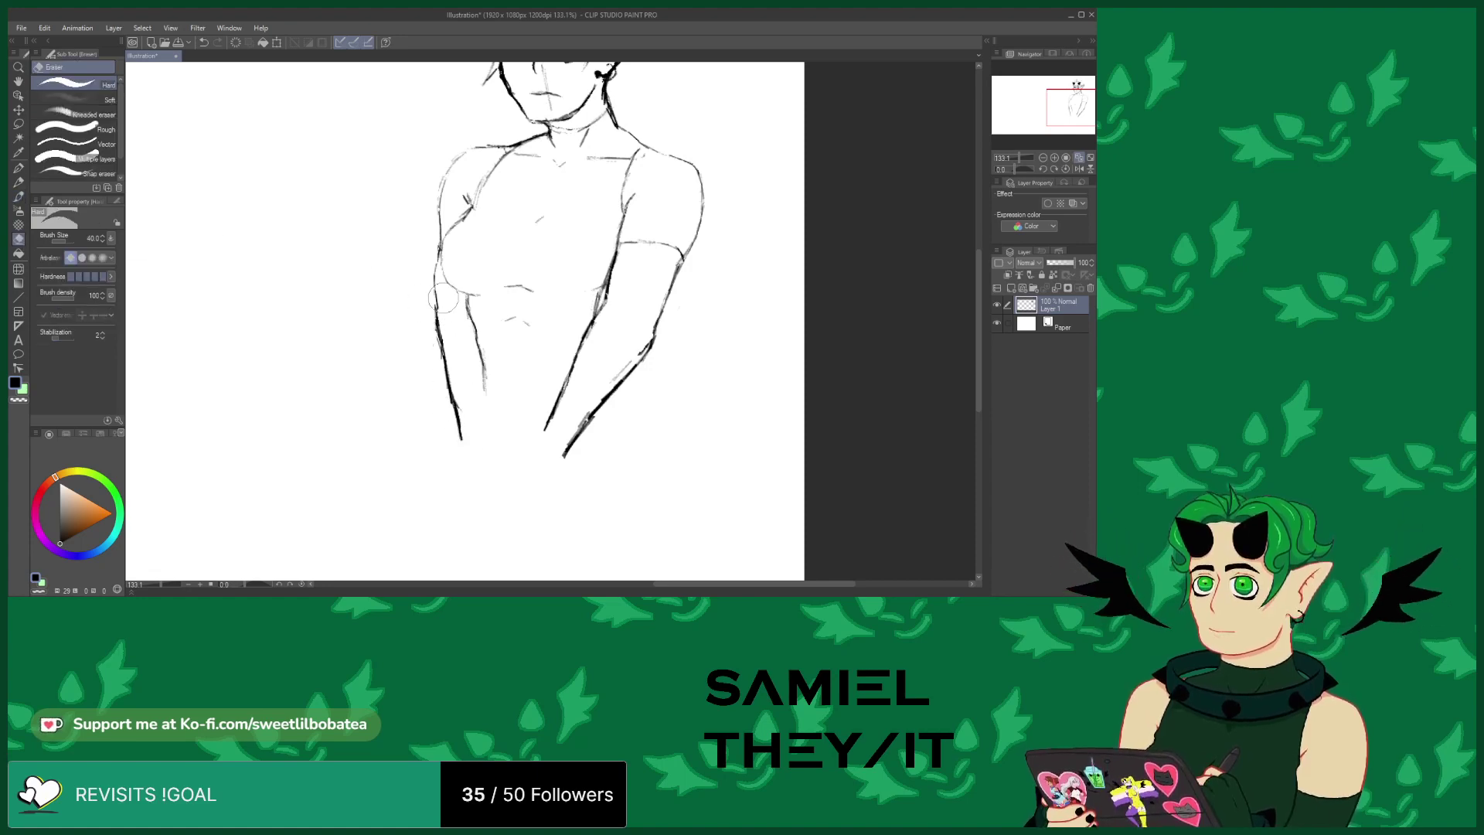
left_click_drag(456, 375, 457, 391)
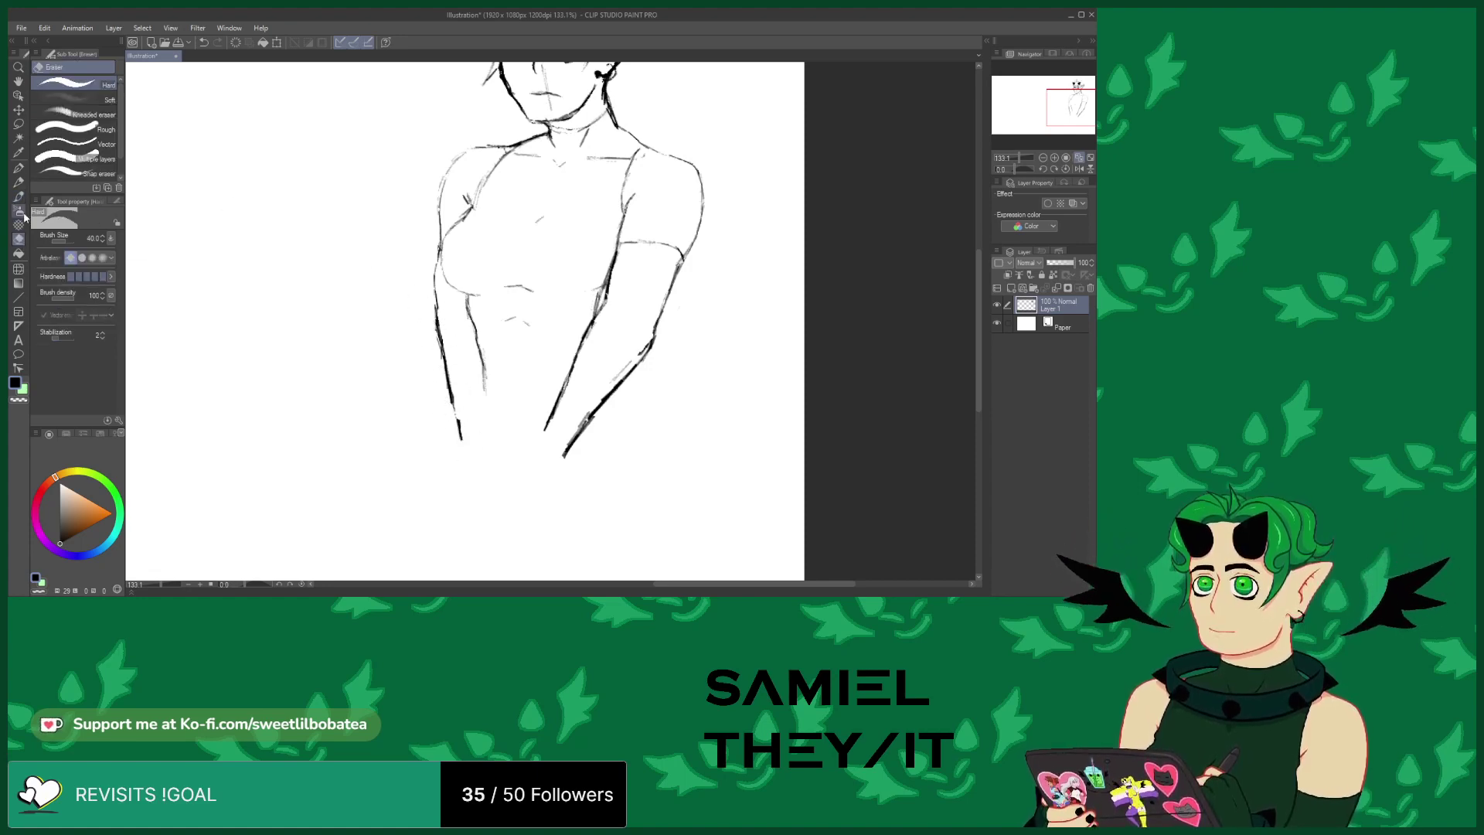
left_click(18, 195)
left_click_drag(455, 405, 434, 274)
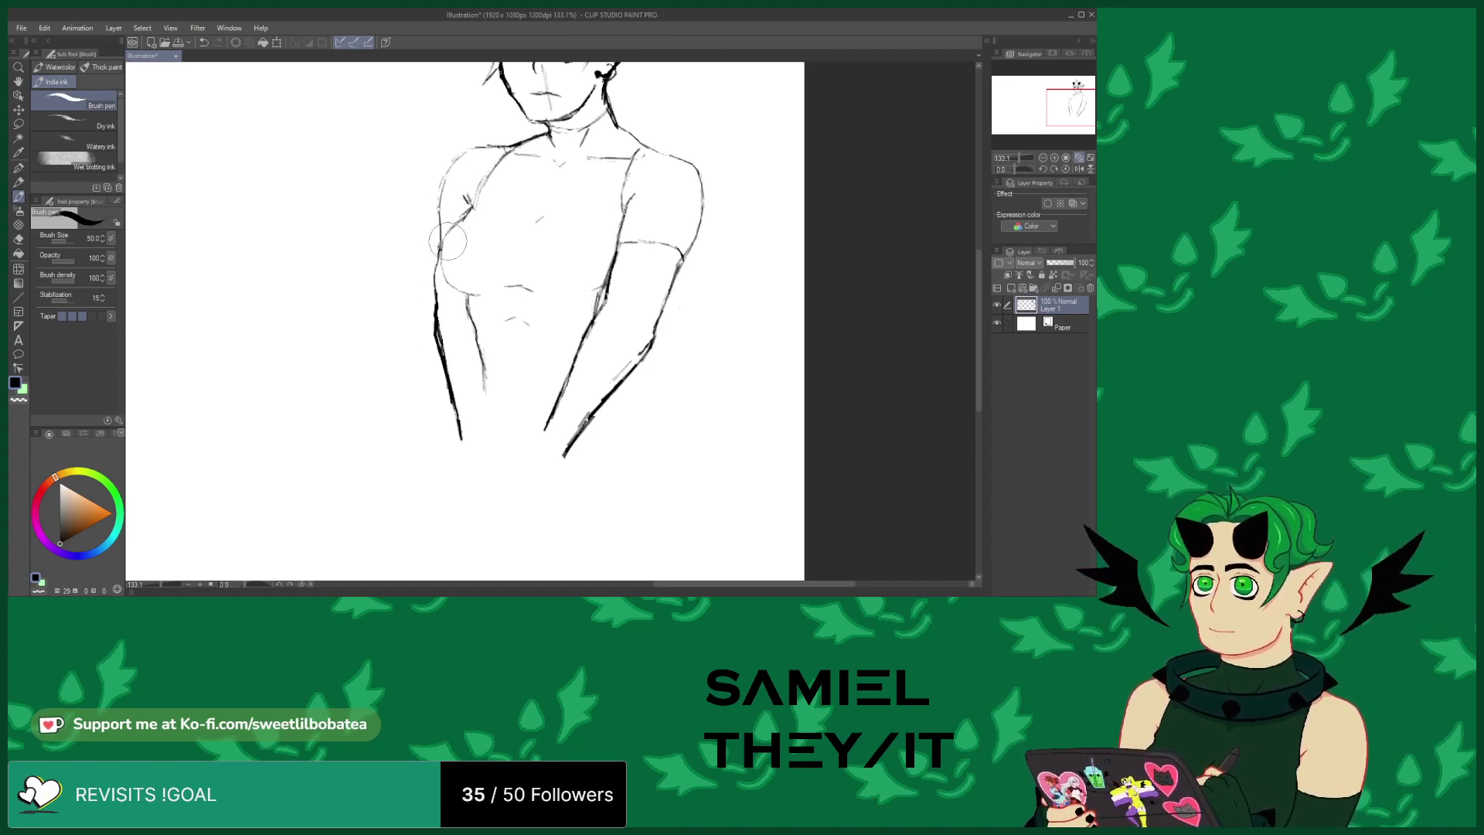
Extend the inner forearm lines to the wrists and clear the rough hand shapes below them with the Hard eraser
mouse_move(484, 379)
left_mouse_down()
mouse_move(485, 383)
mouse_move(488, 422)
mouse_move(459, 441)
mouse_move(447, 494)
mouse_move(489, 430)
mouse_move(487, 500)
left_mouse_up()
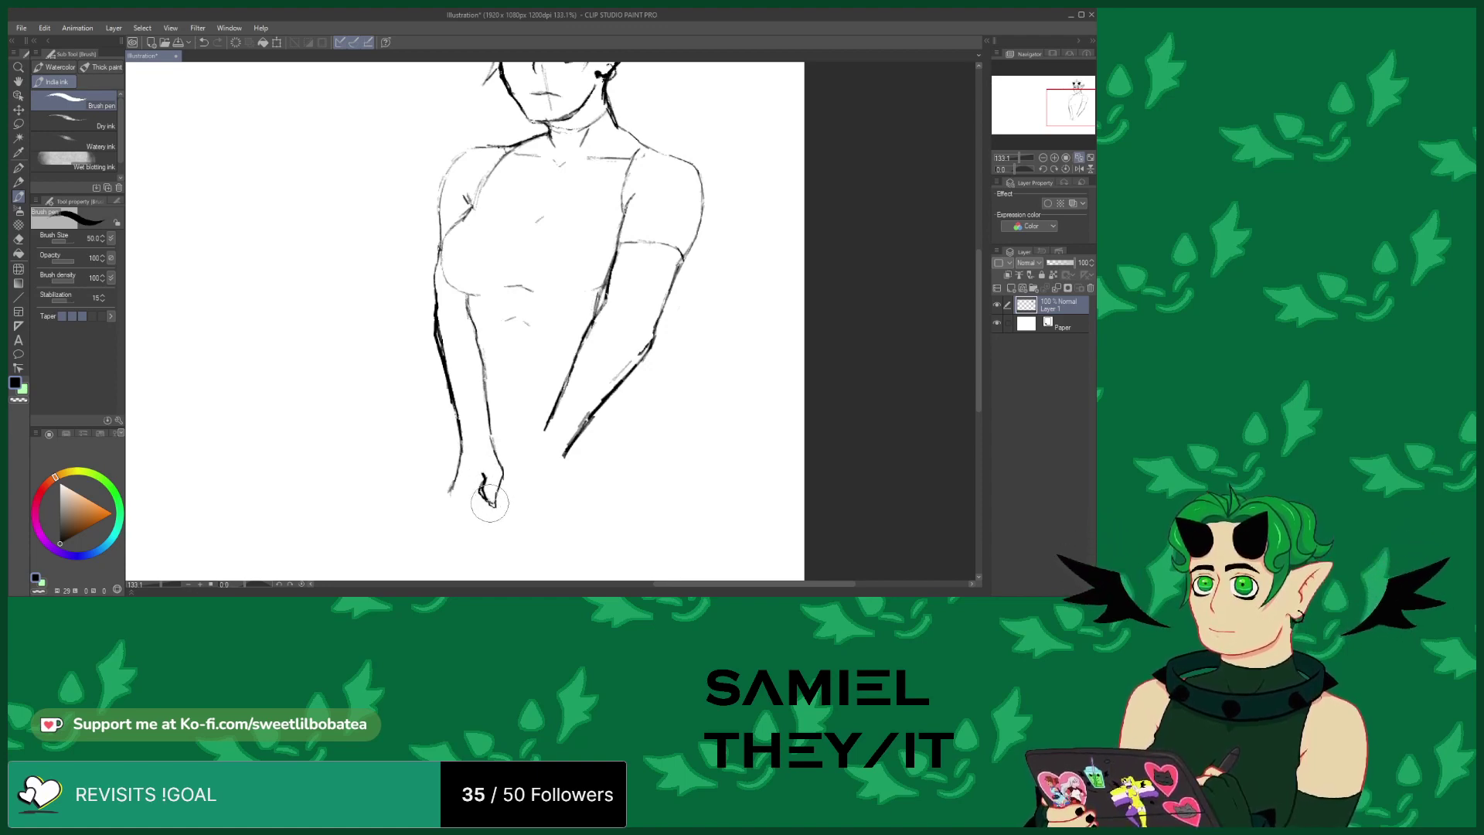
left_click_drag(544, 428, 515, 465)
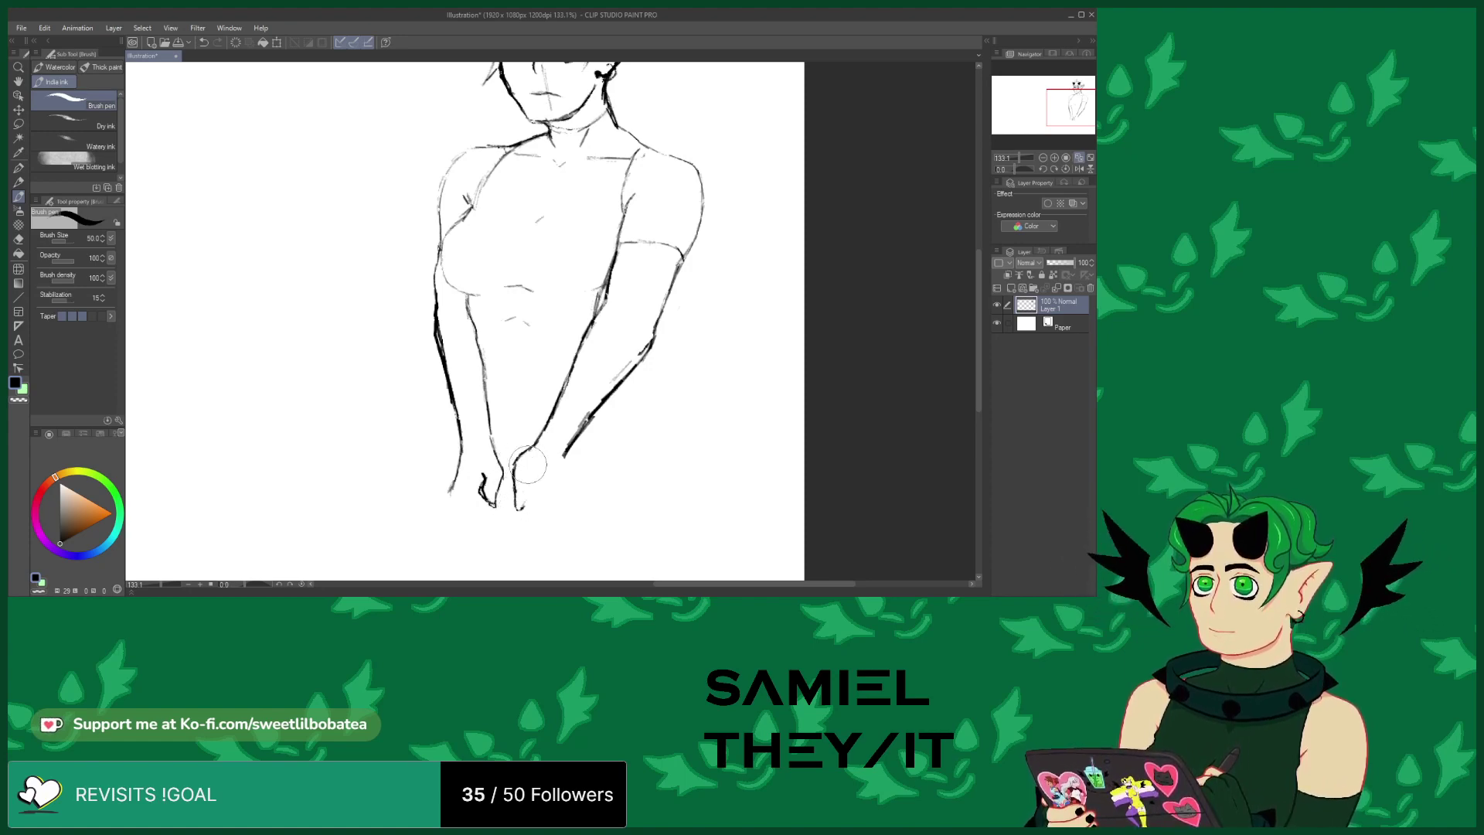
left_click(18, 240)
mouse_move(490, 527)
left_mouse_down()
mouse_move(487, 503)
mouse_move(441, 474)
mouse_move(492, 455)
left_mouse_up()
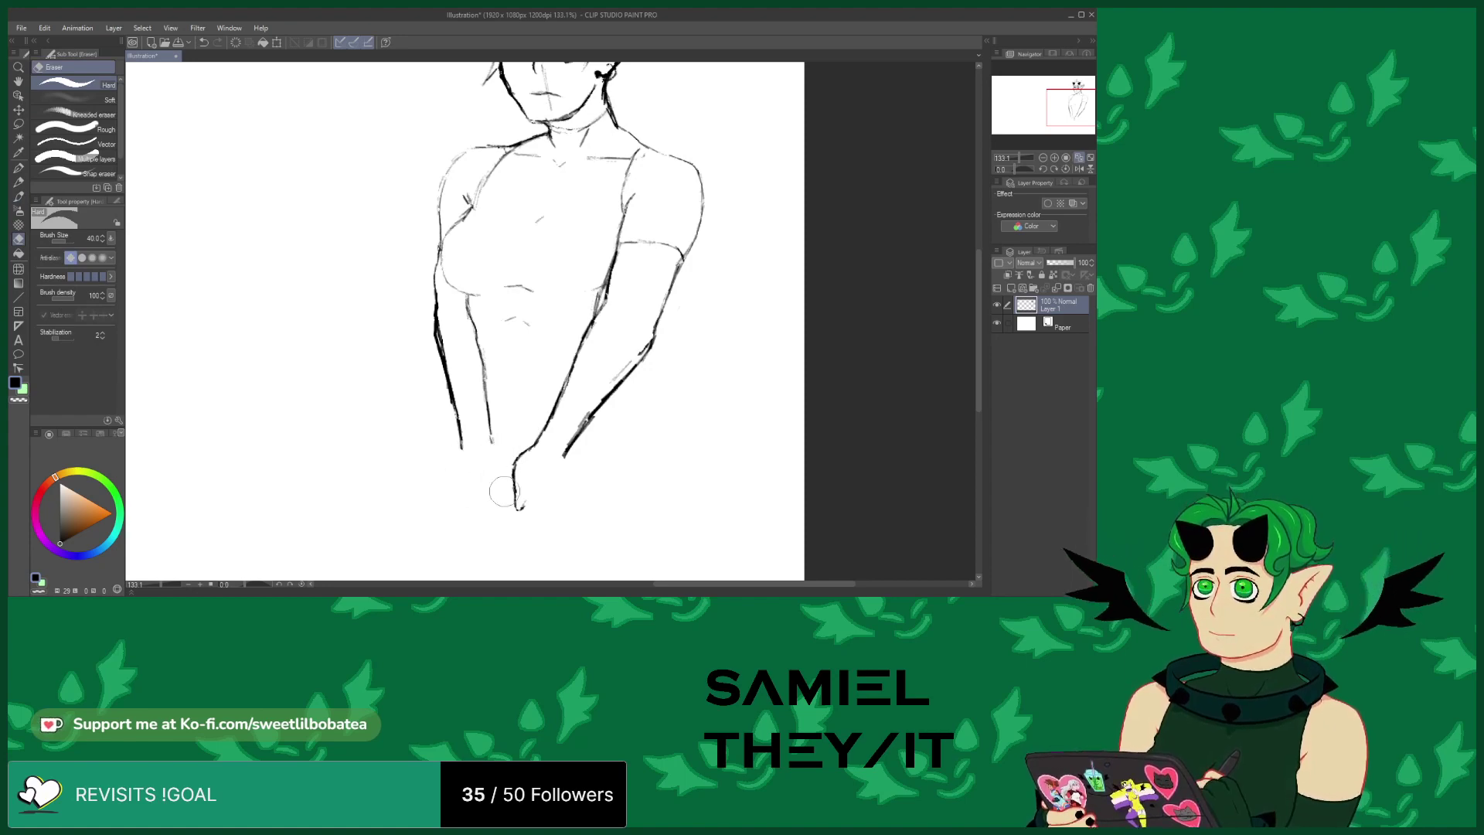
Sketch the clasped hands below the forearms with the Brush pen, joining both wrists and outlining the right hand over the left
left_click(18, 197)
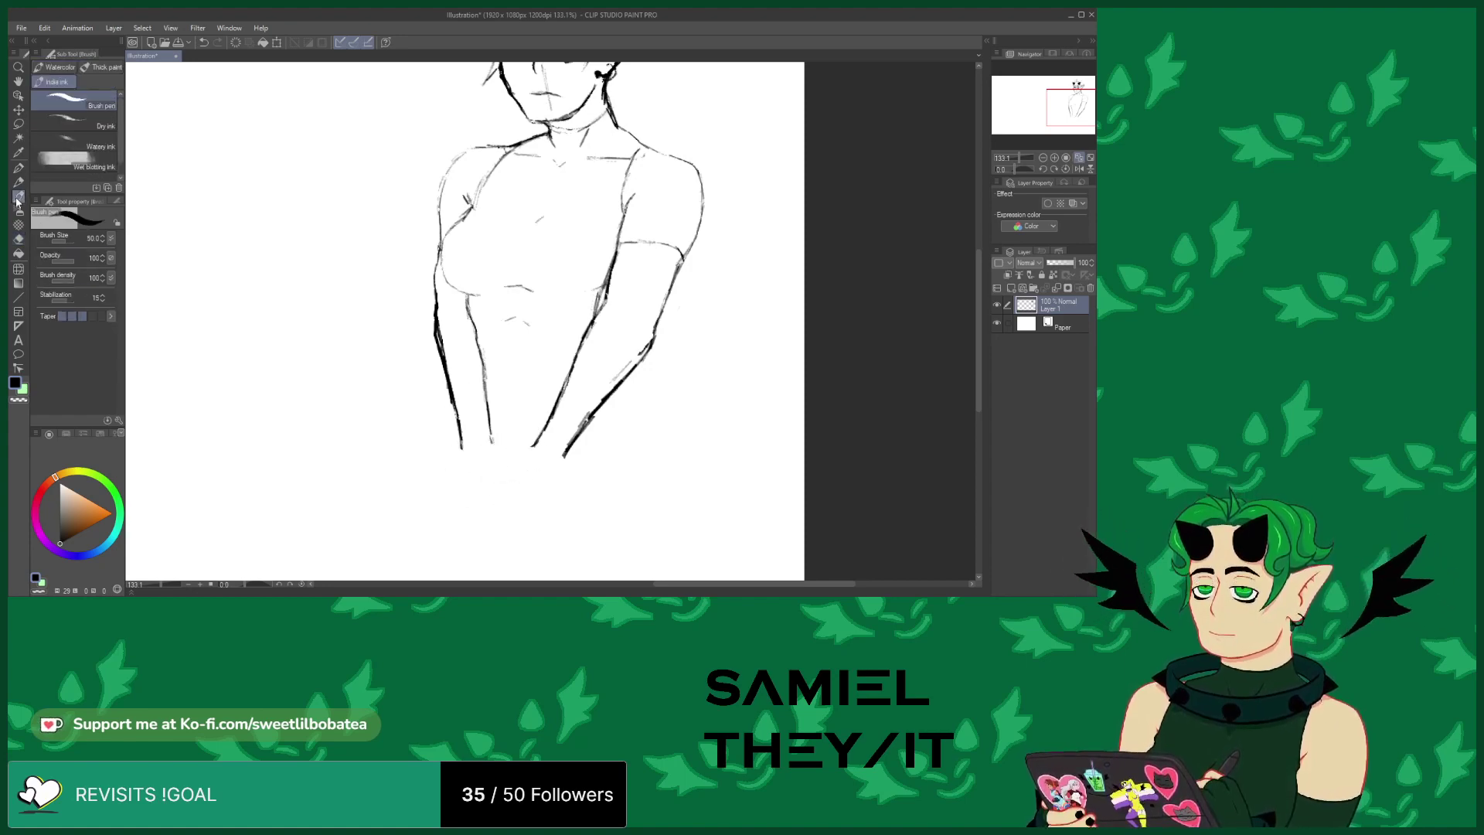
left_click_drag(570, 444, 545, 511)
left_click_drag(540, 424, 520, 466)
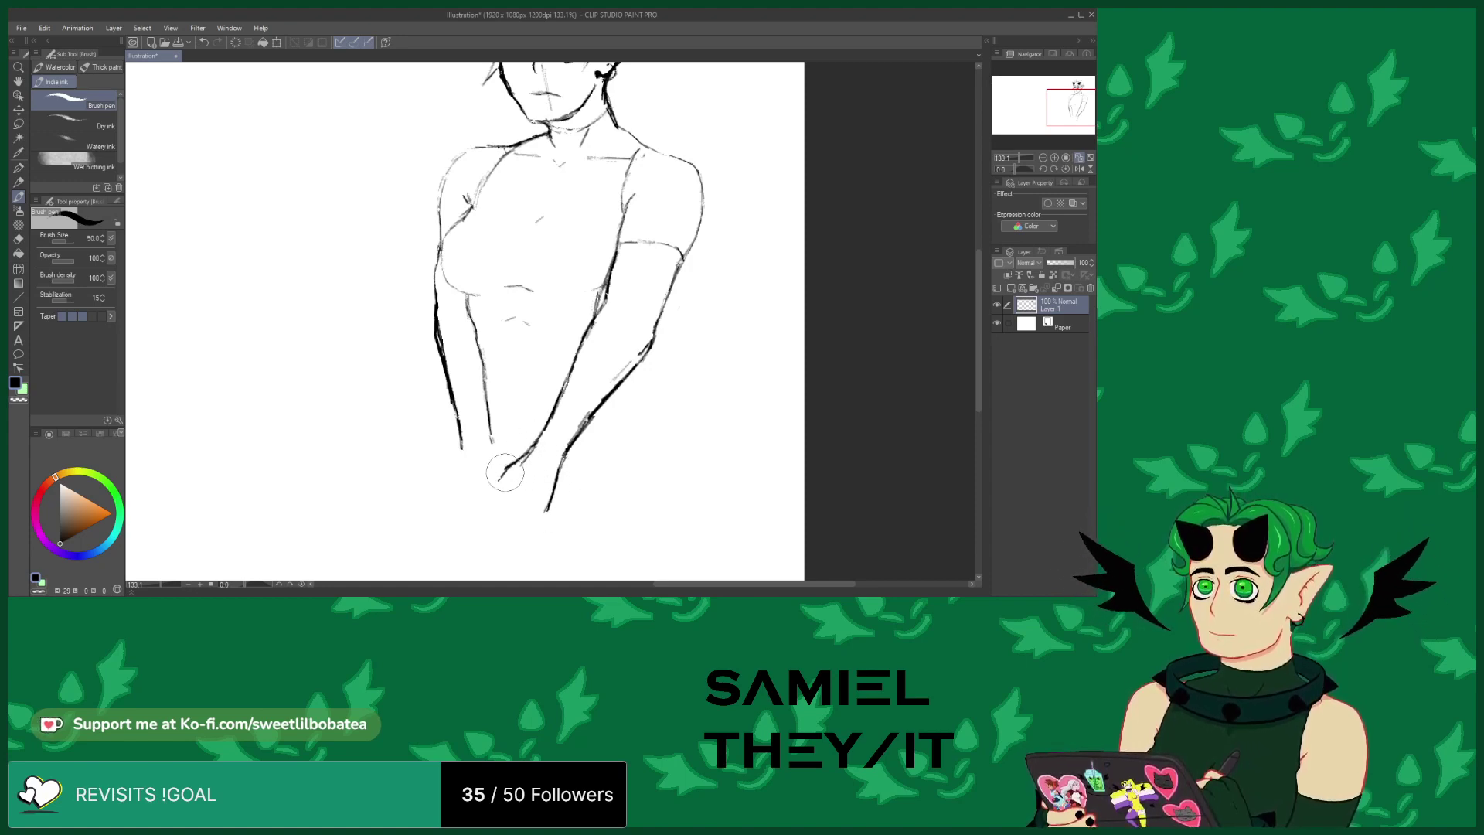
left_click_drag(508, 514, 545, 515)
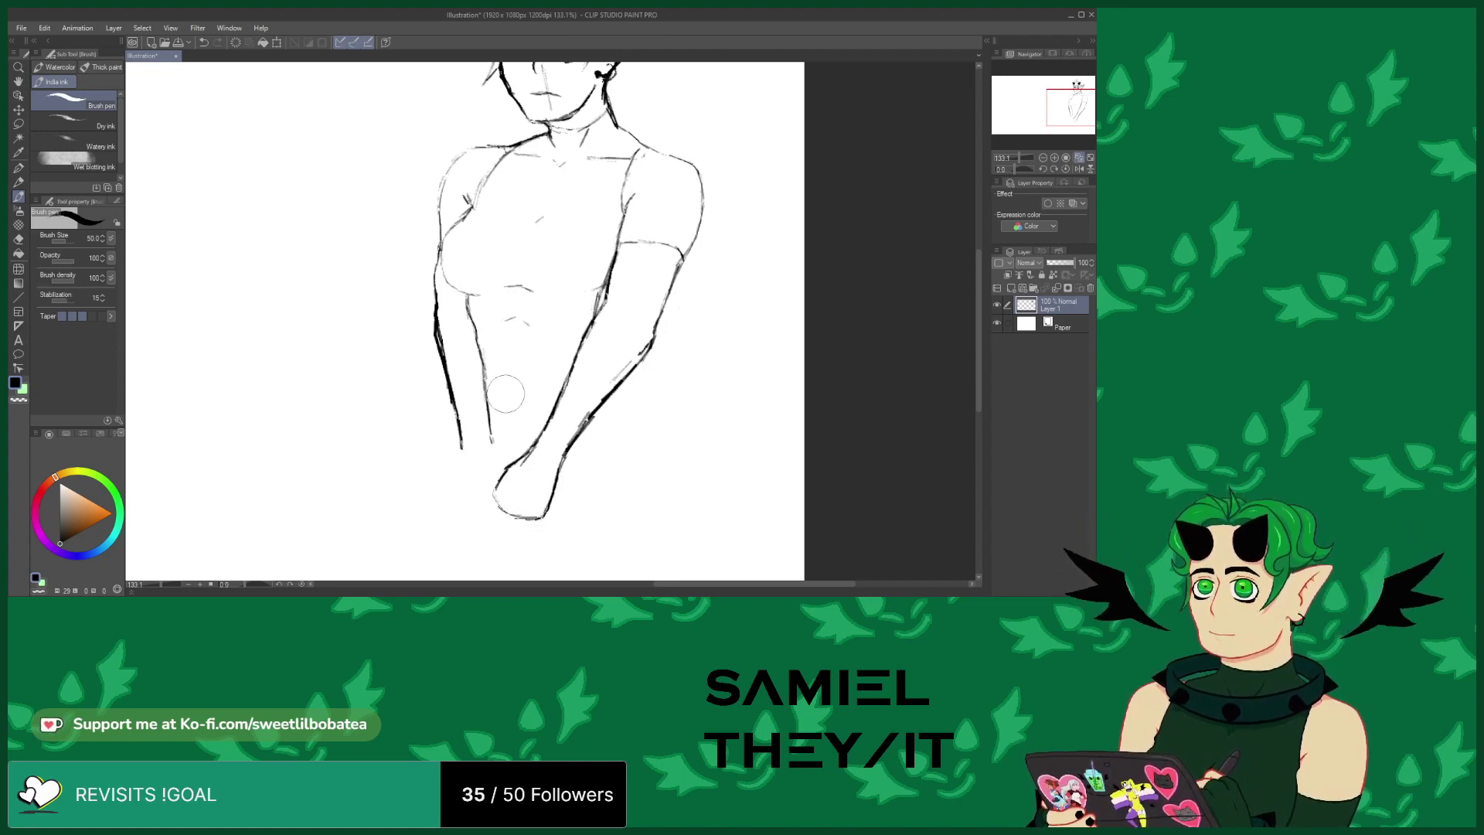
mouse_move(488, 429)
left_mouse_down()
mouse_move(498, 461)
mouse_move(459, 464)
mouse_move(458, 506)
mouse_move(472, 525)
mouse_move(543, 519)
left_mouse_up()
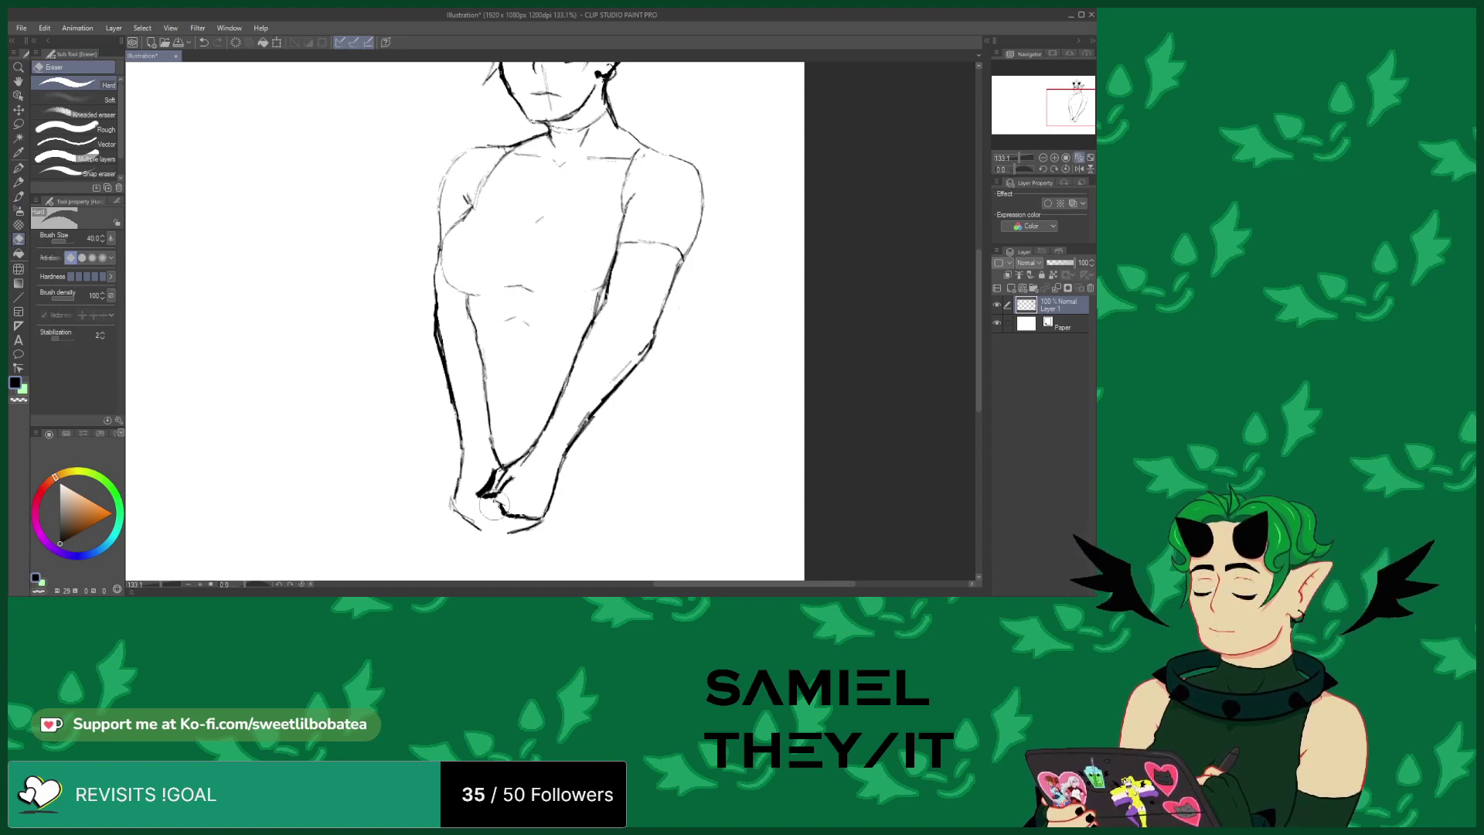
Refine the right wrist and forearm outlines, trimming thick or overlapping strokes with the Hard eraser and redrawing them with the Brush pen
mouse_move(517, 469)
left_mouse_down()
mouse_move(540, 450)
mouse_move(507, 468)
left_mouse_up()
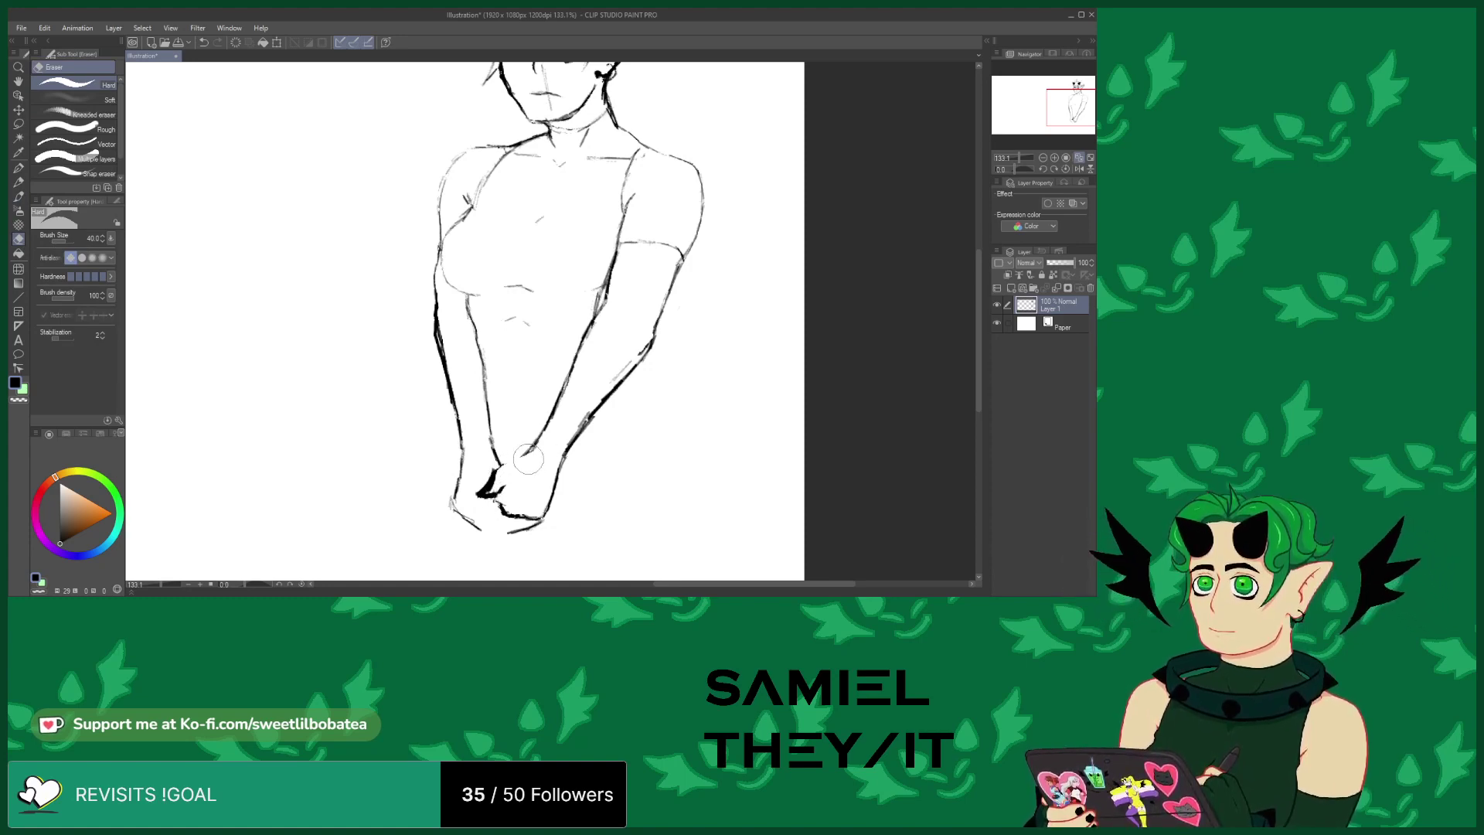
key("b")
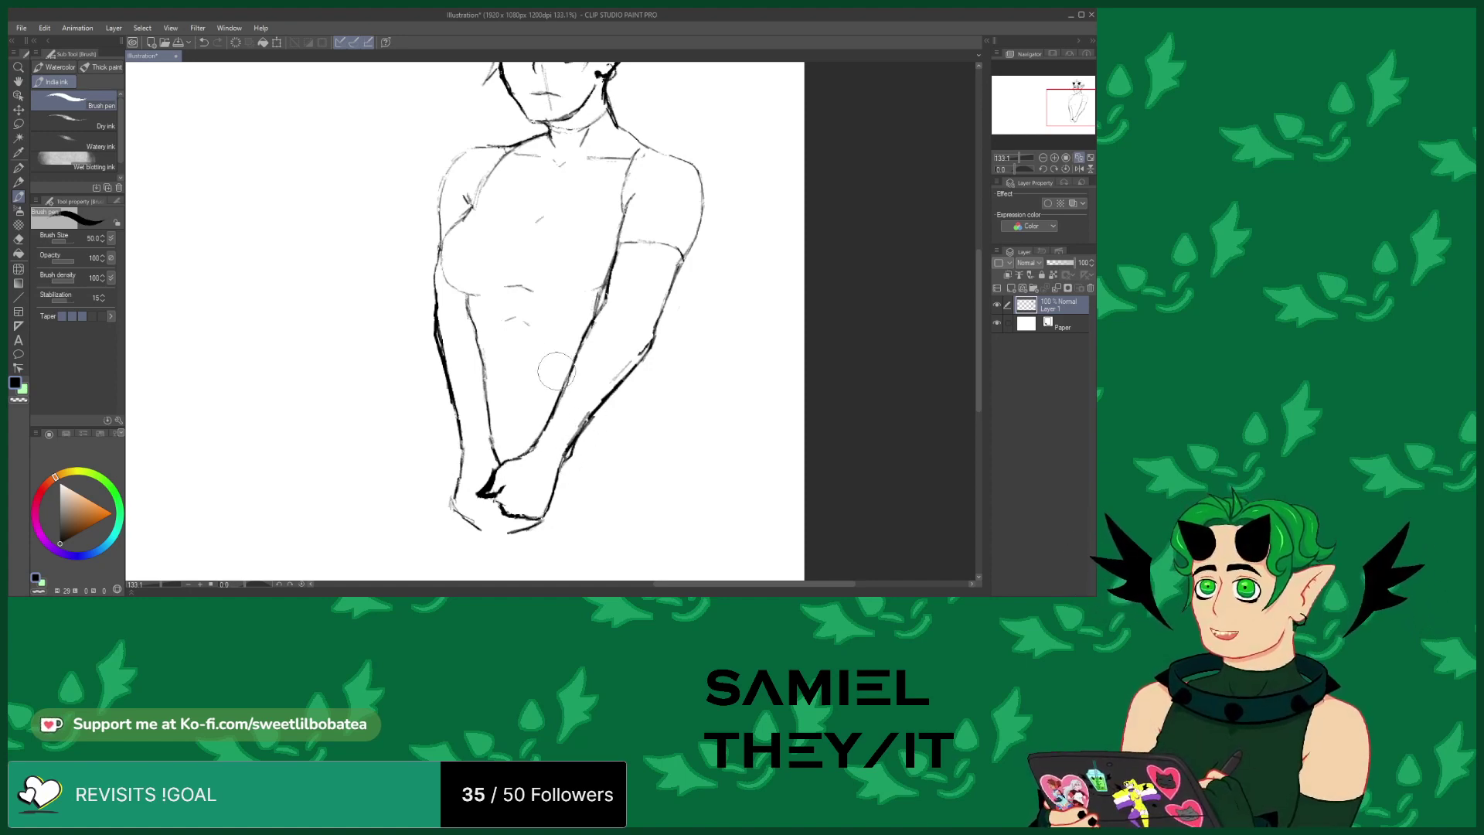
left_click(18, 240)
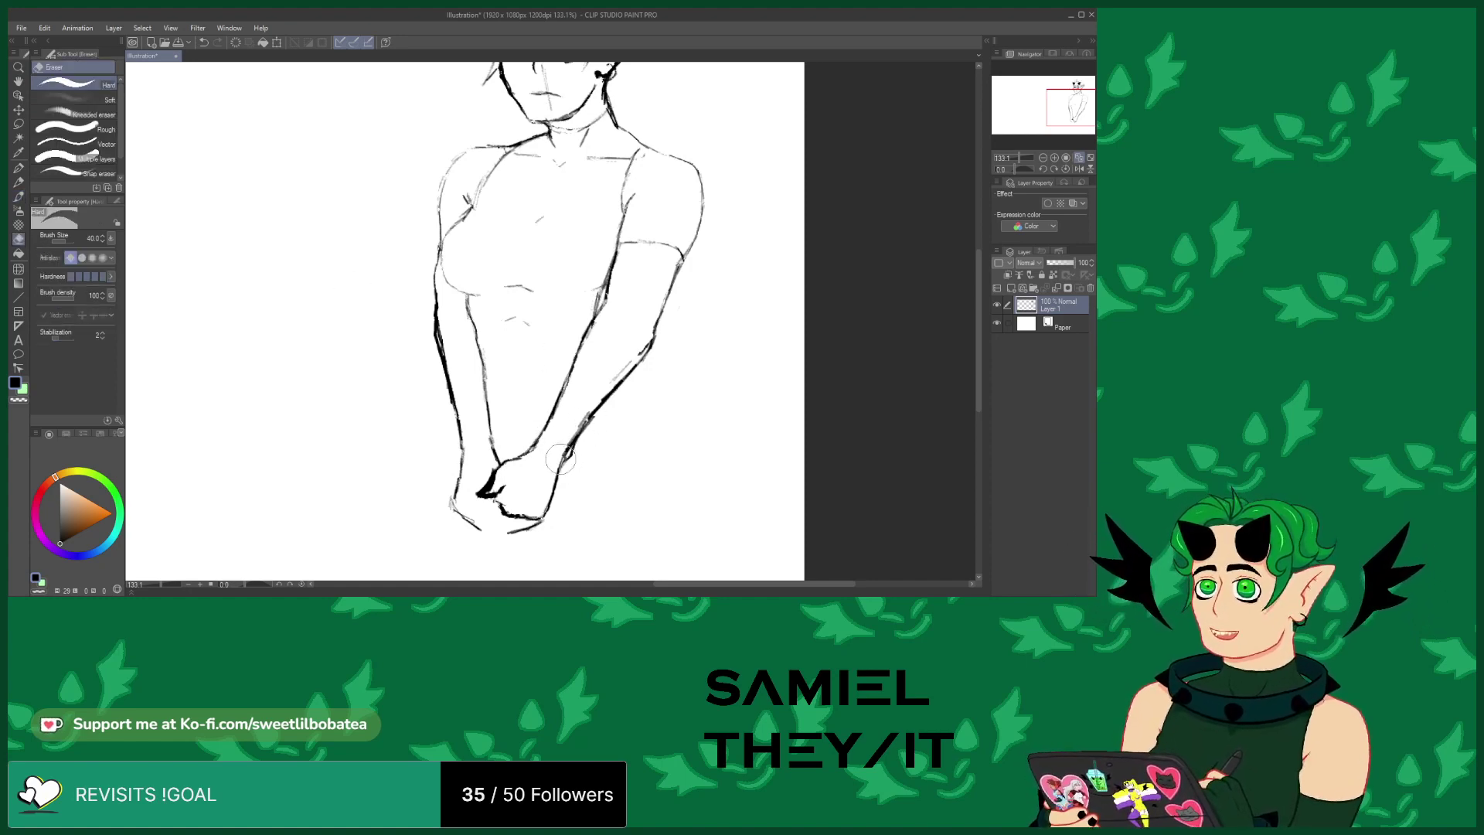
left_click_drag(566, 439, 588, 374)
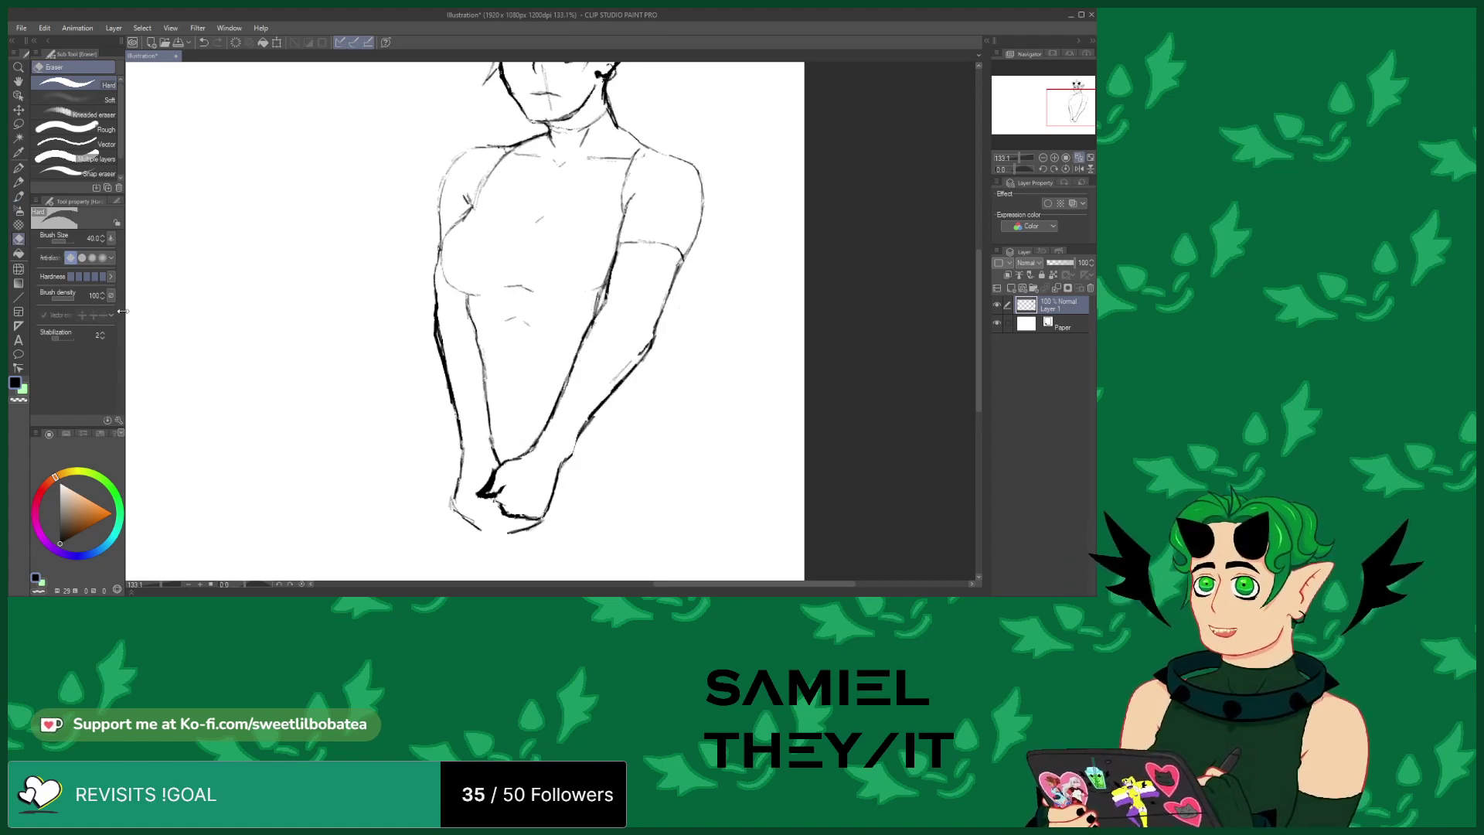
left_click(19, 197)
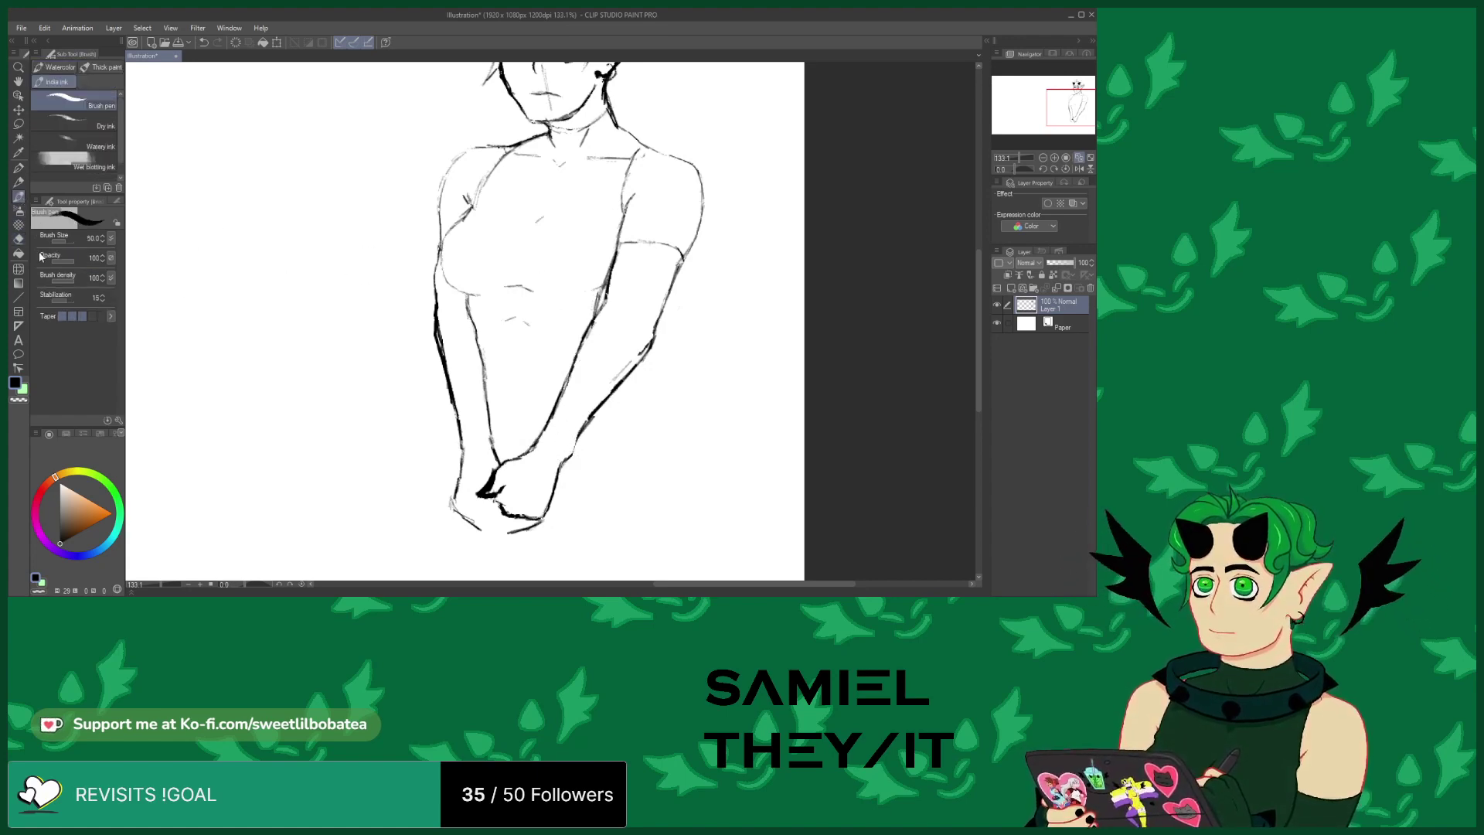
left_click(18, 240)
left_click_drag(591, 307, 596, 300)
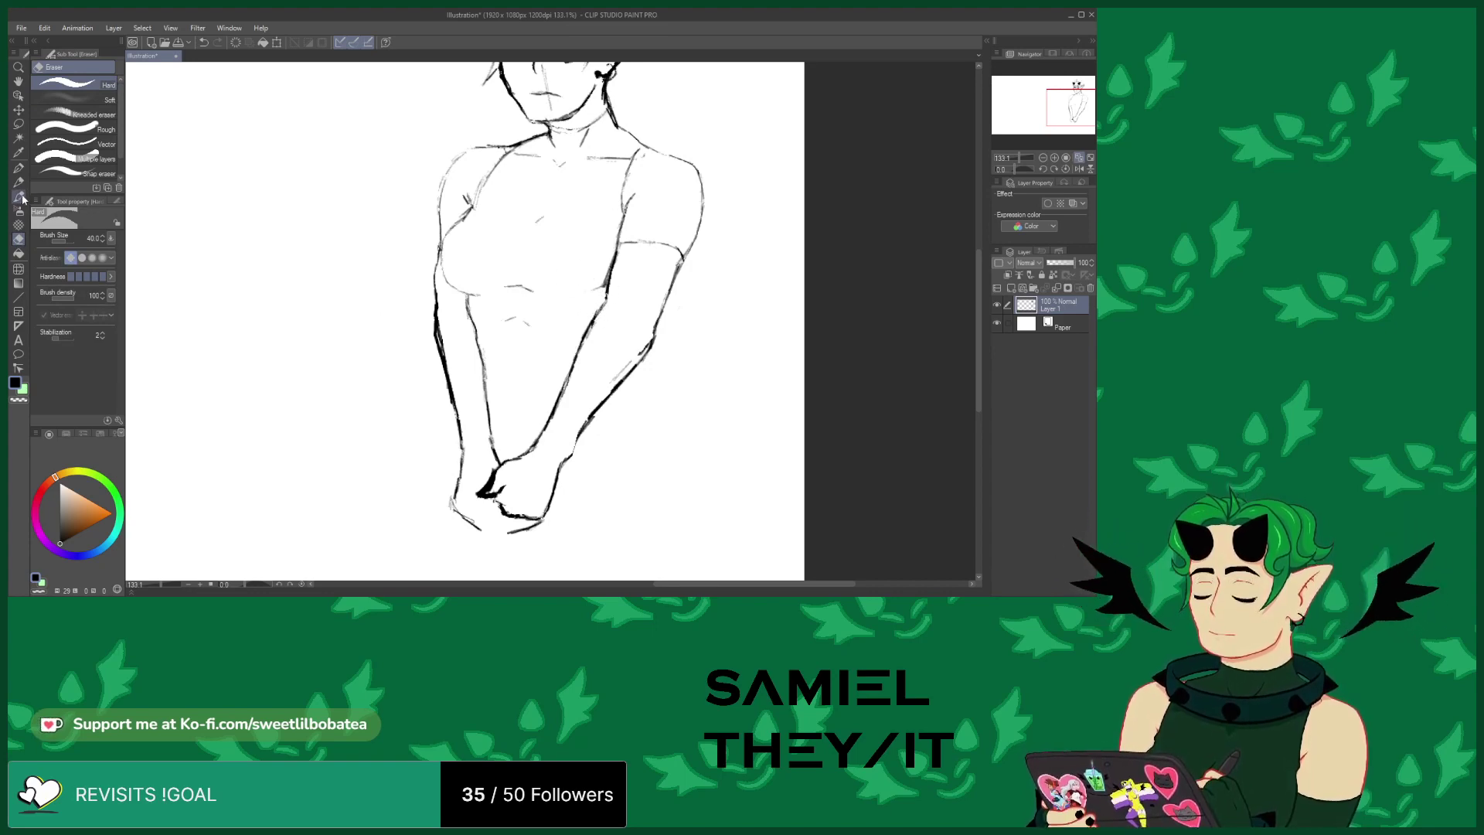
left_click(21, 197)
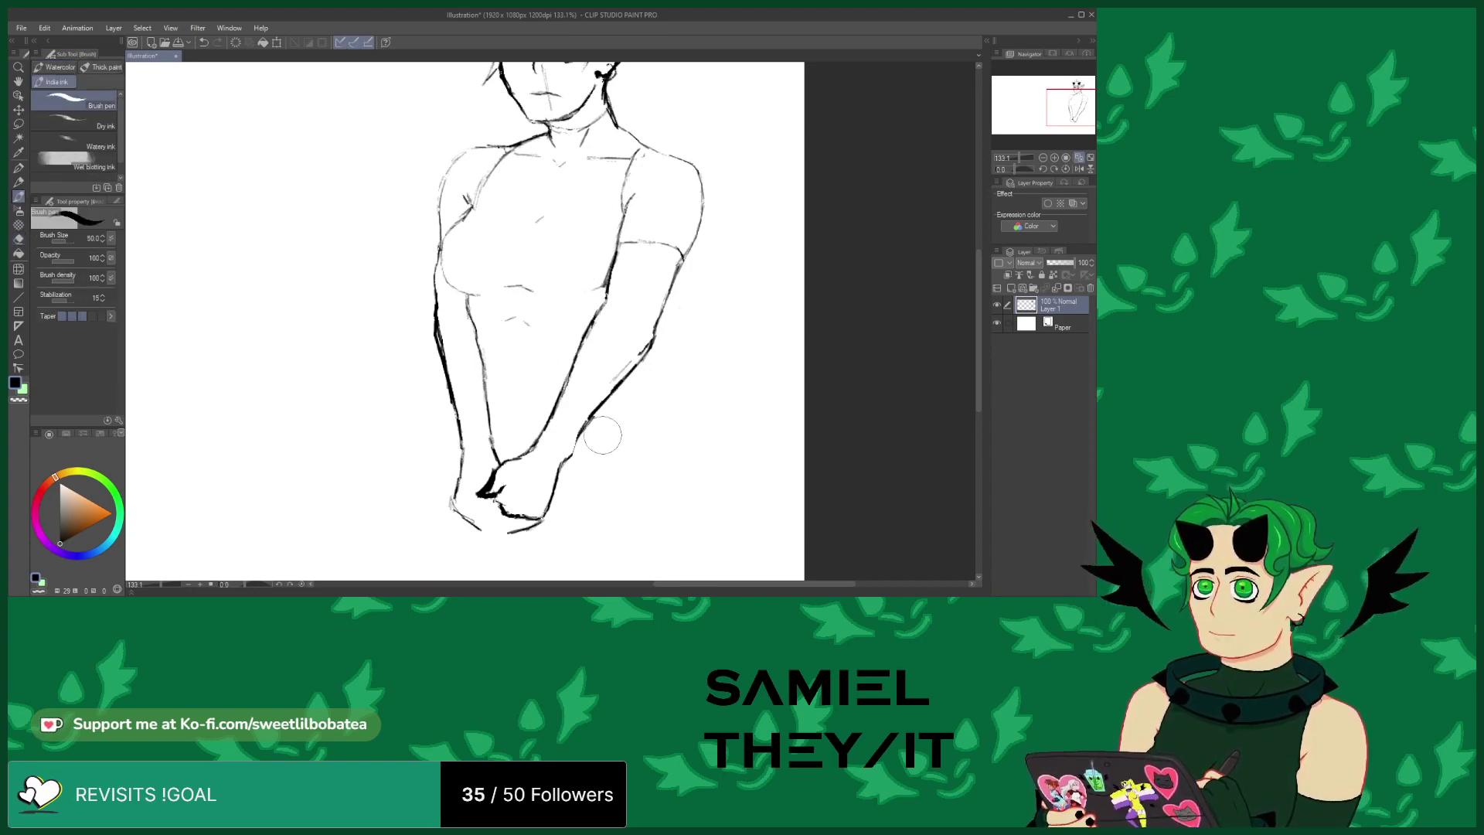
Sketch the right hip as a curve descending from the forearm and try a short crease line beside the wrist
left_click_drag(619, 391, 647, 534)
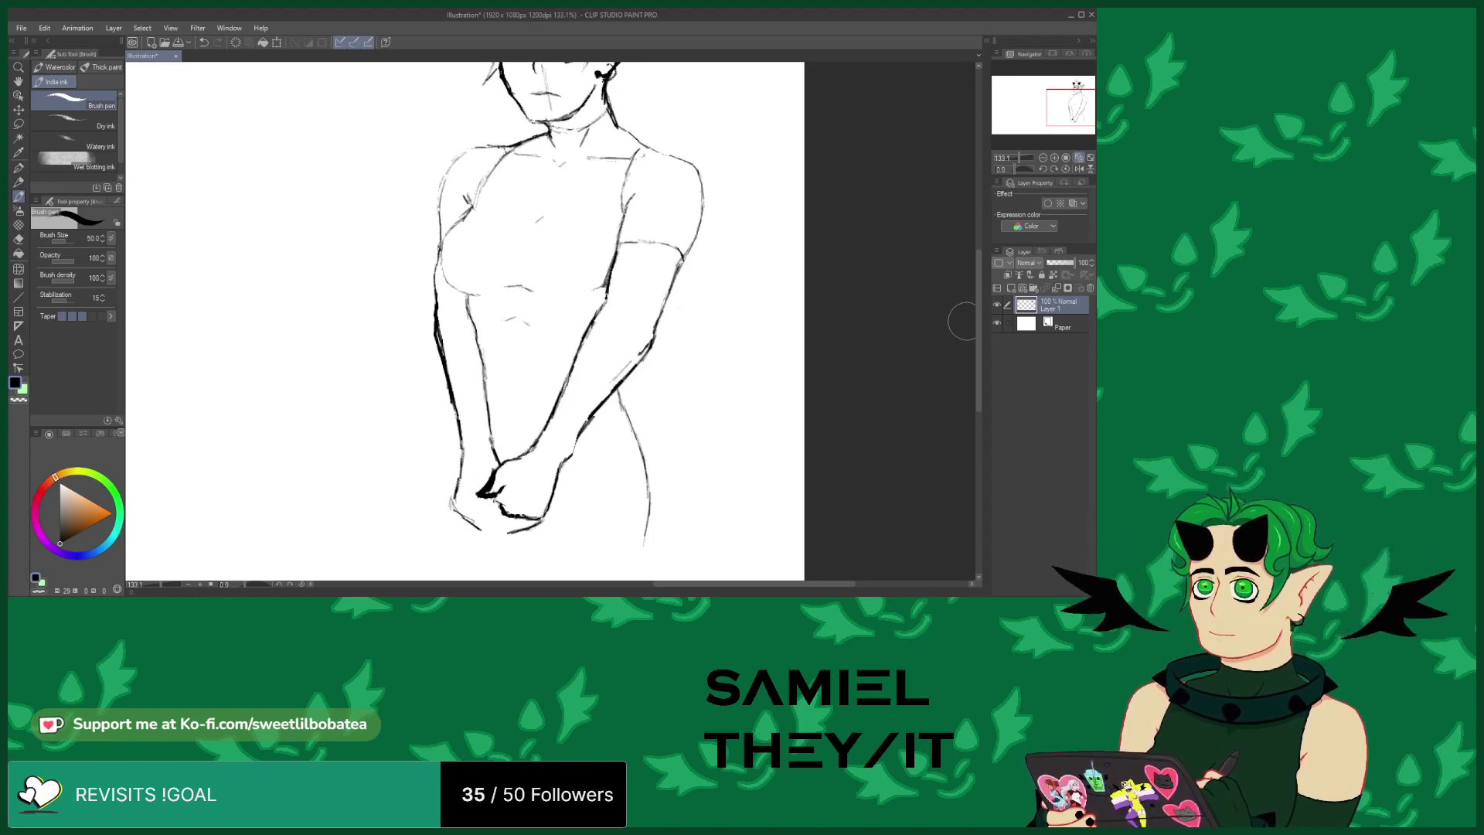
left_click_drag(980, 314, 958, 348)
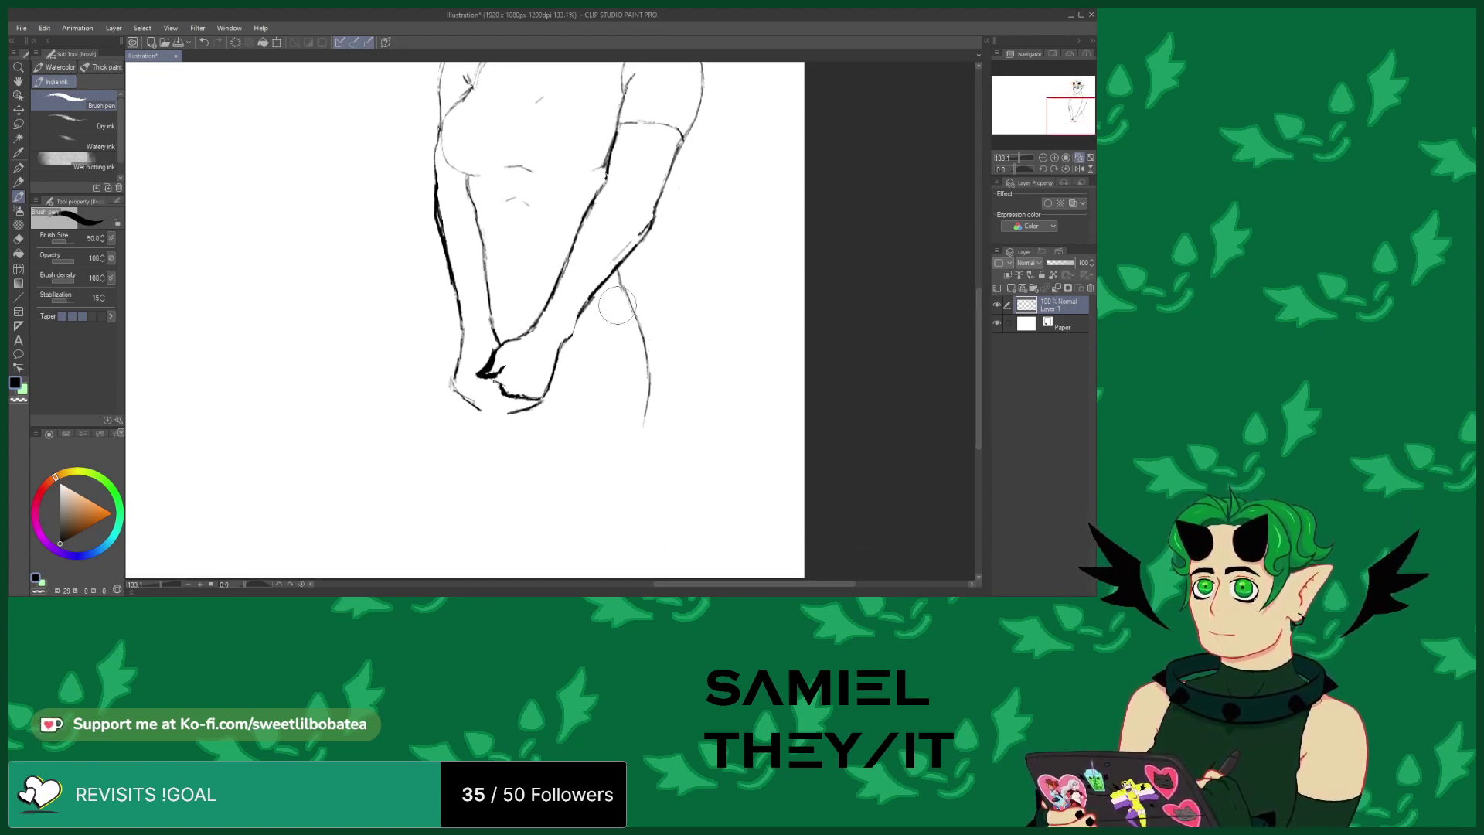
mouse_move(608, 305)
left_mouse_down()
mouse_move(630, 309)
mouse_move(592, 313)
left_mouse_up()
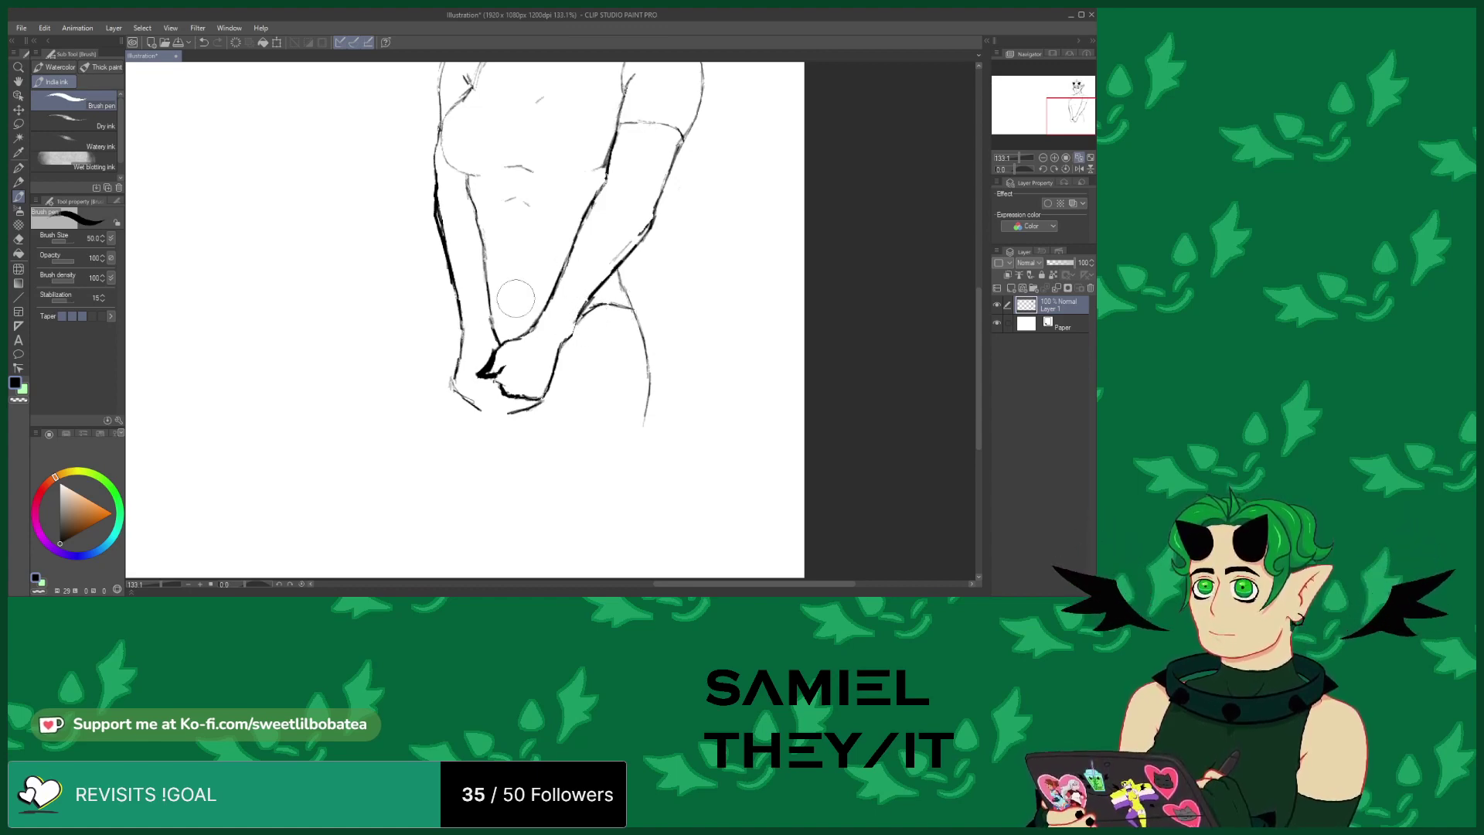
Darken the left forearm and hand outline, then erase the right hand's lower edge and redraw it as curled fingers
left_click_drag(447, 232, 458, 298)
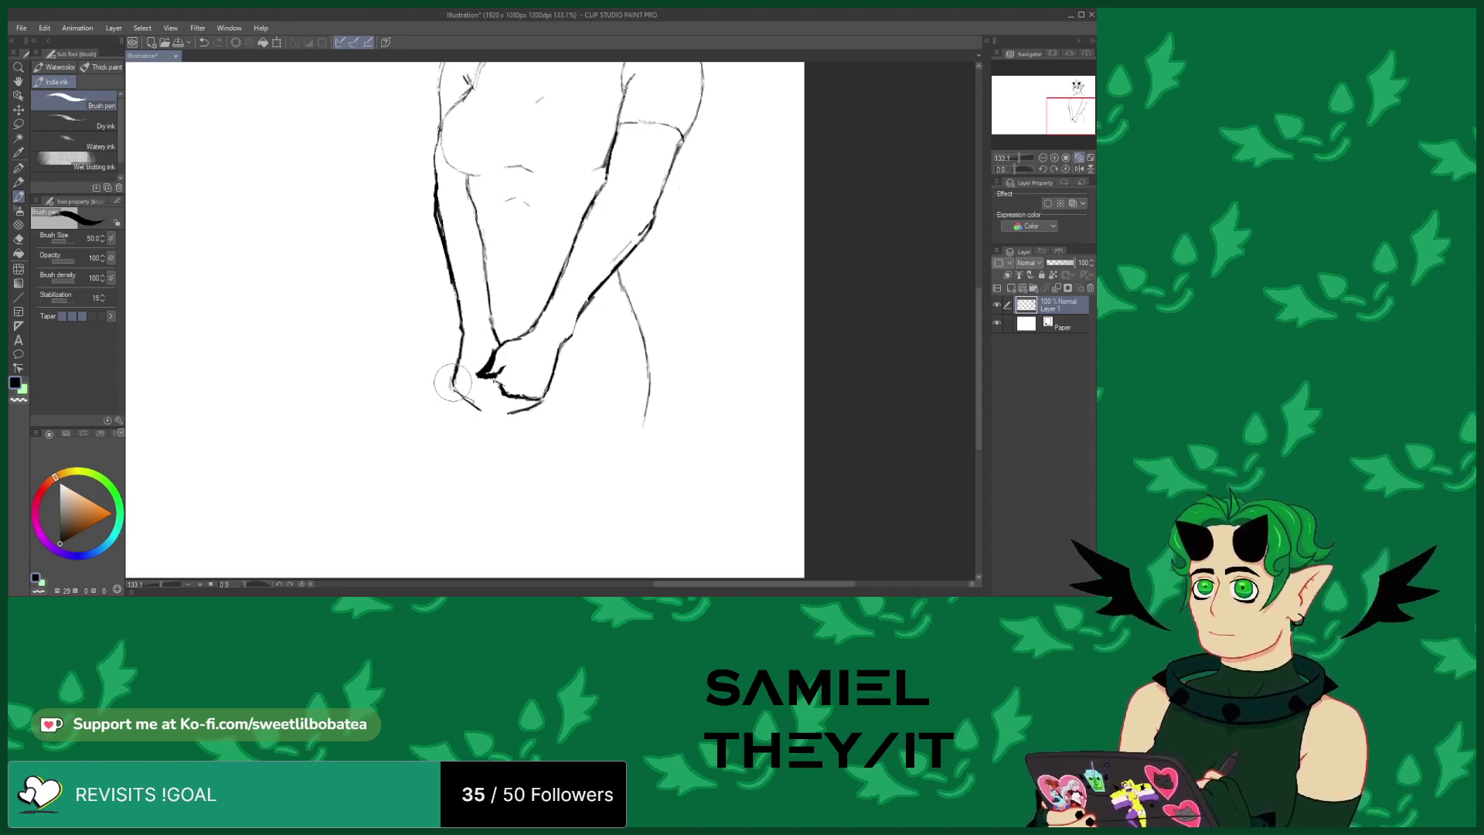
left_click(19, 239)
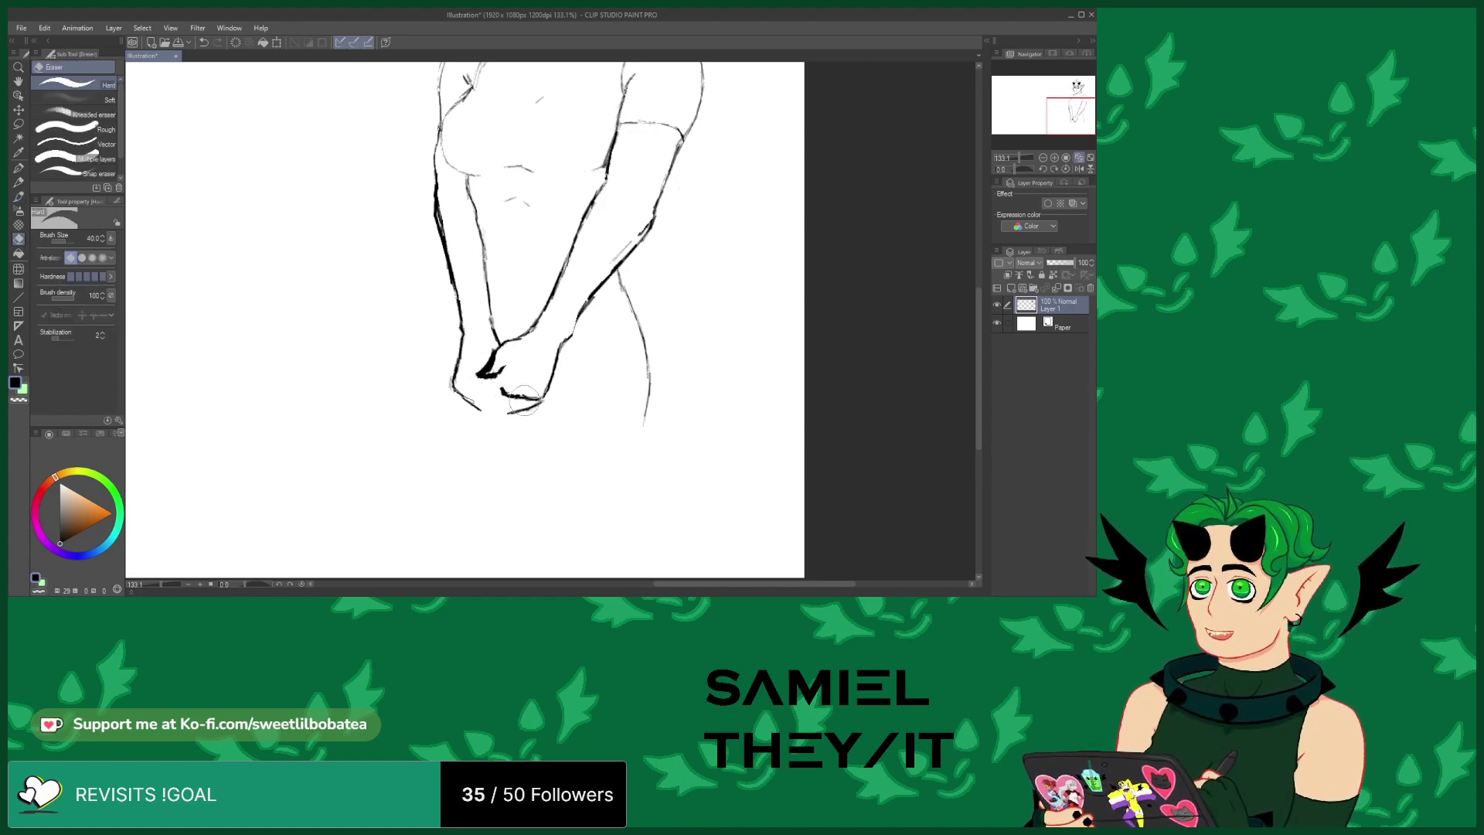
left_click_drag(524, 390, 531, 400)
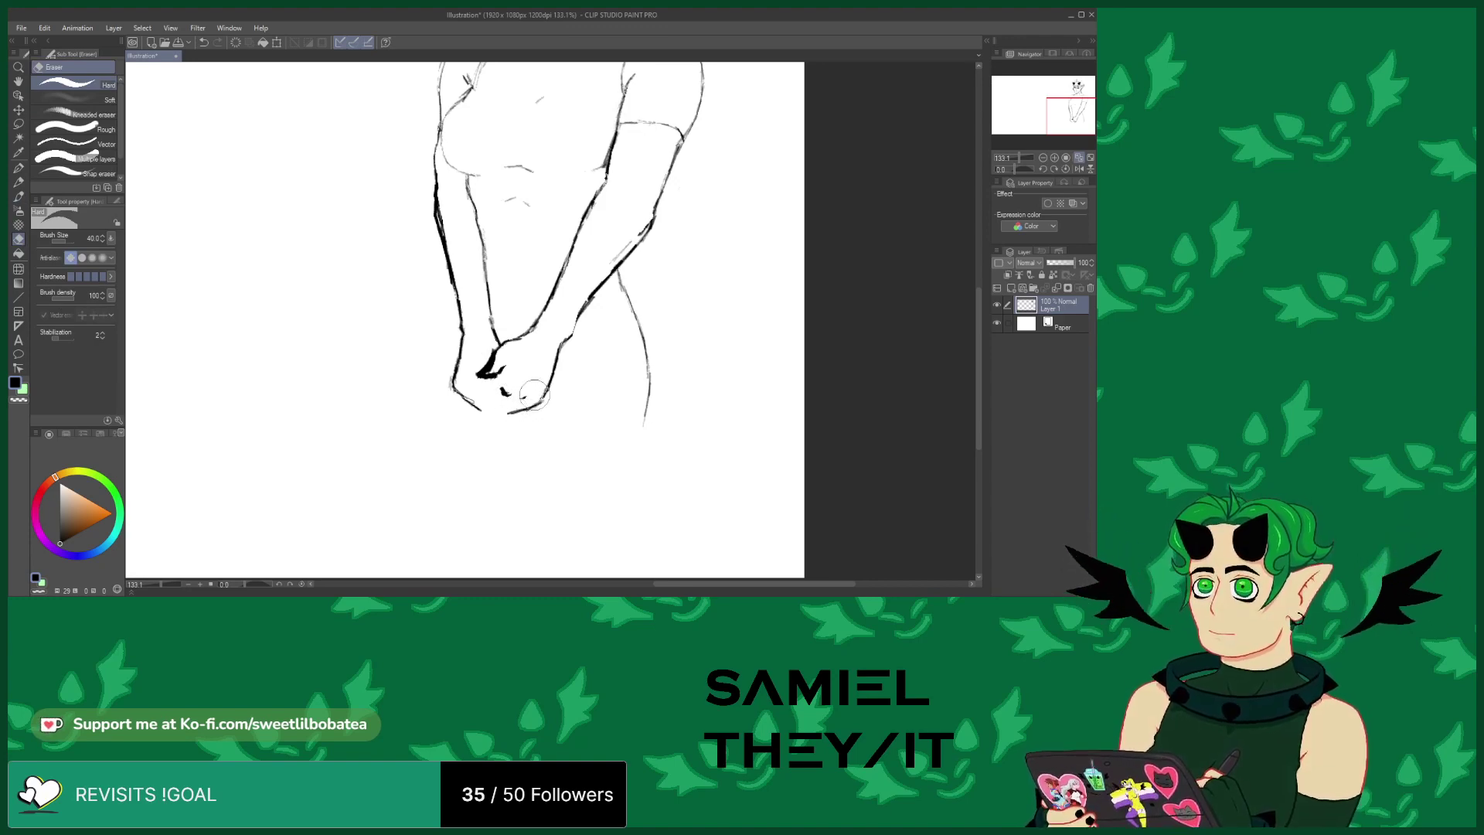
left_click(19, 196)
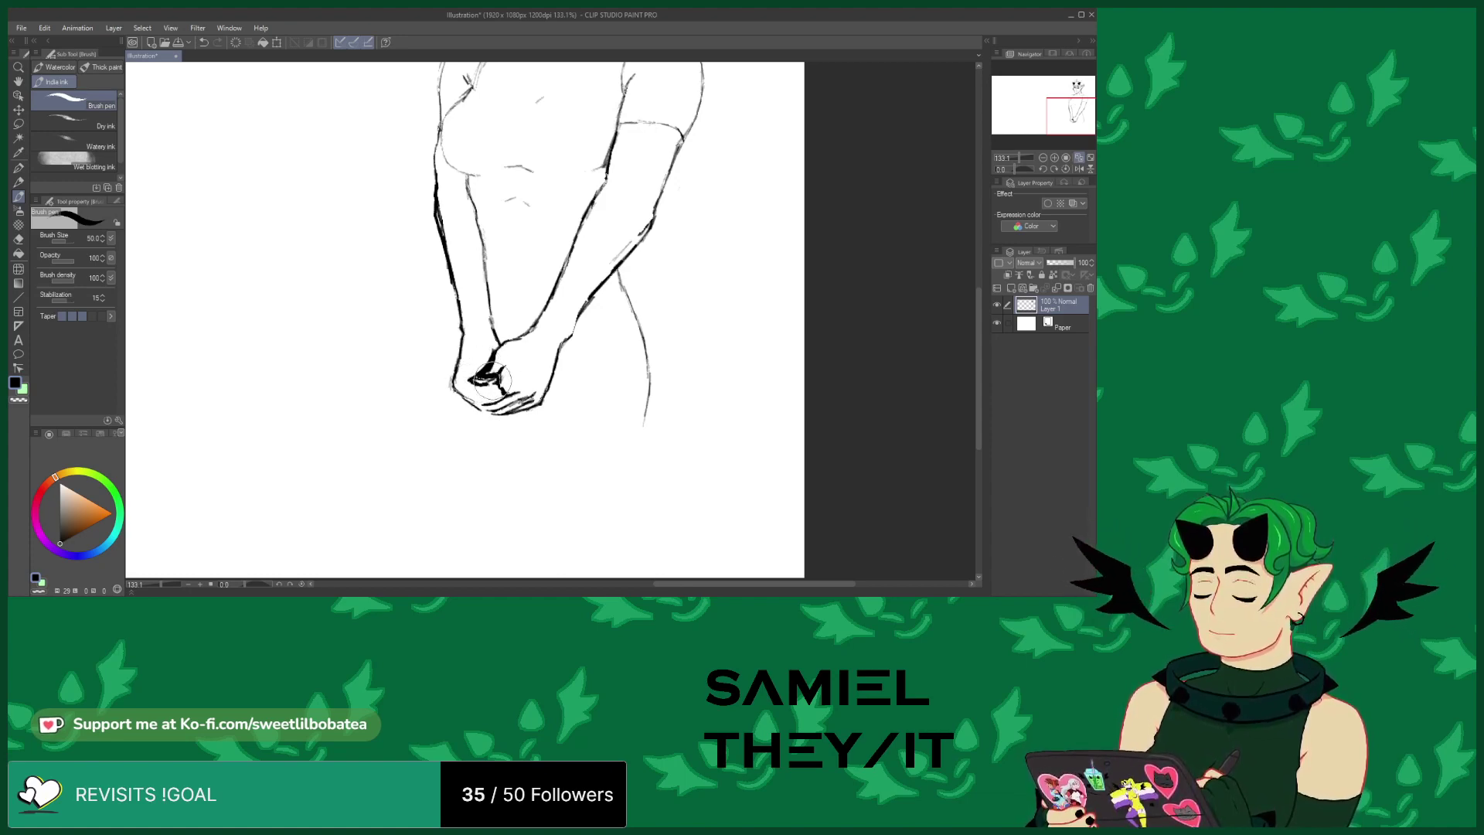
Clean up the heavy thumb and knuckle strokes and redraw the right wrist, thumbs and interlaced fingers with the Brush pen
key("e")
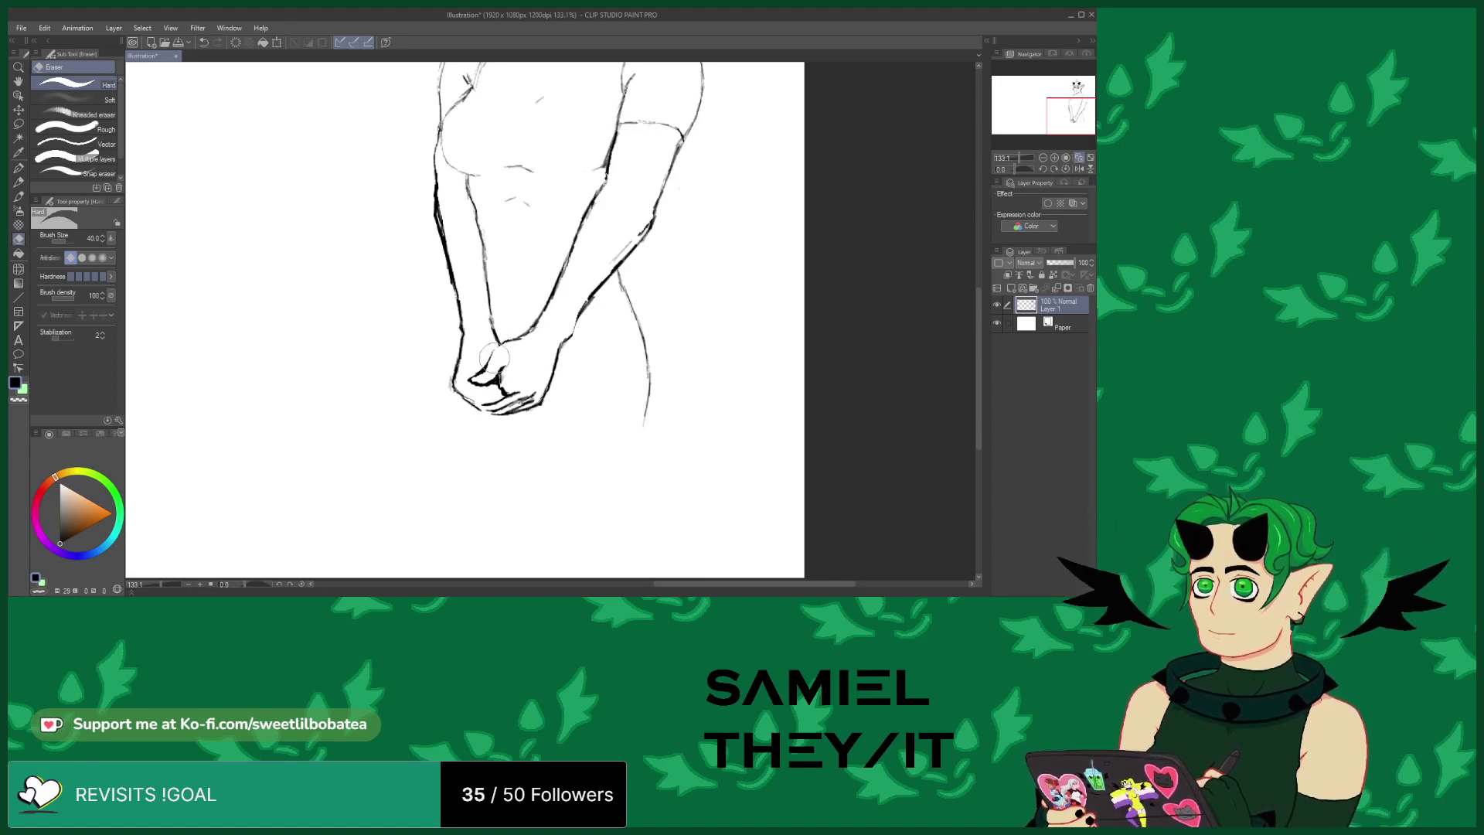
key("b")
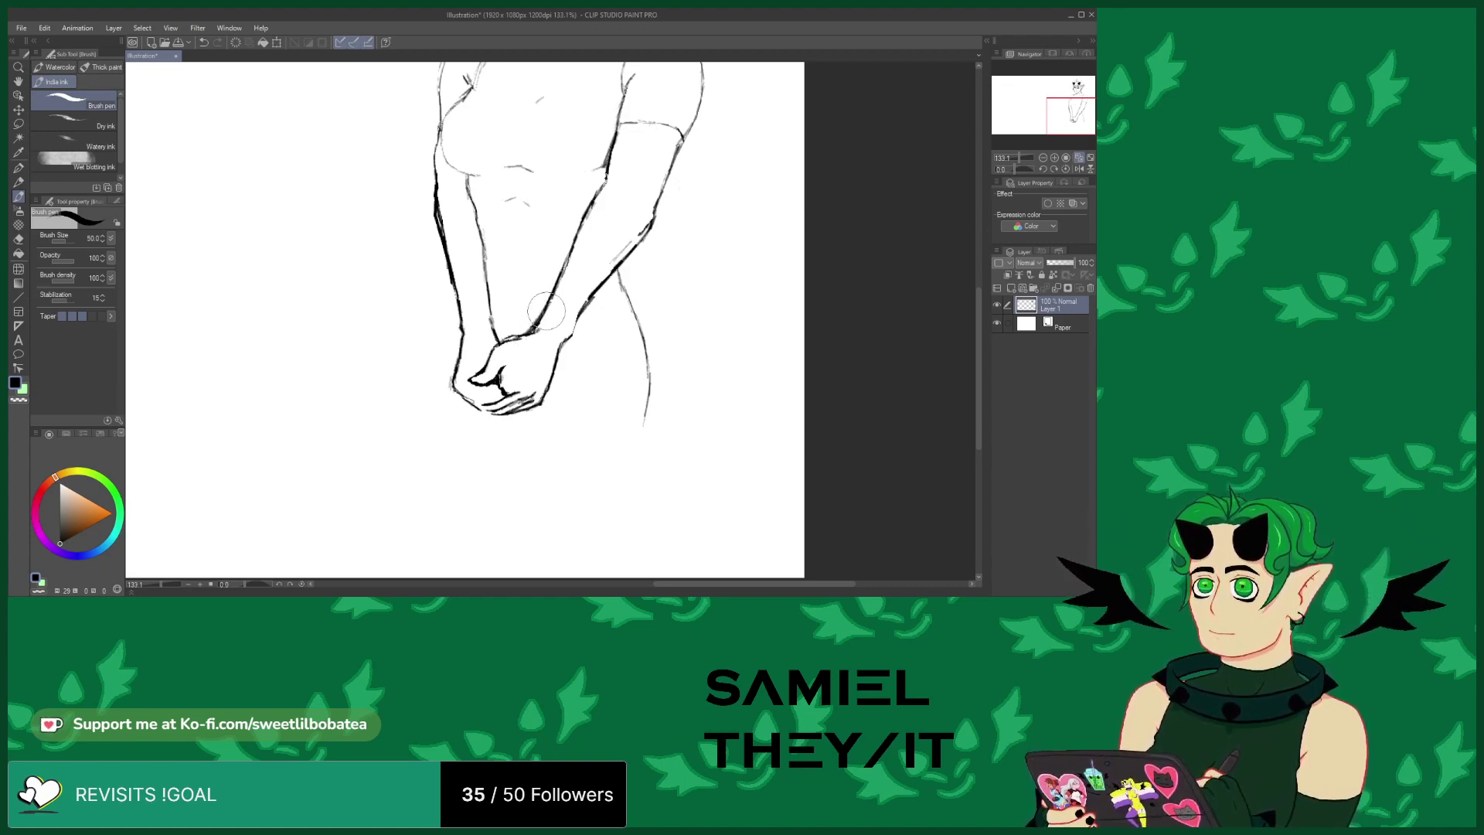
left_click(20, 242)
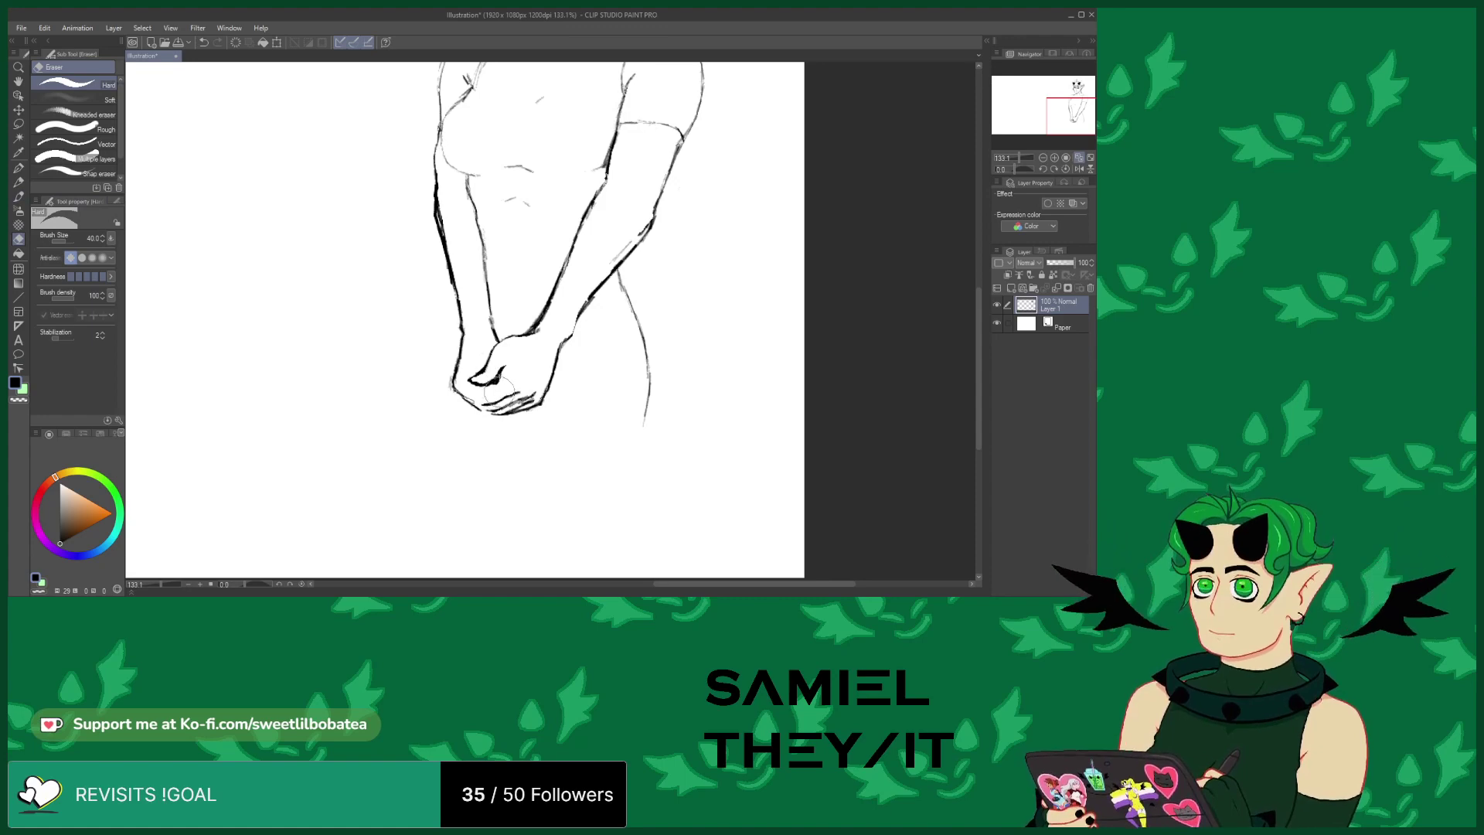
left_click(18, 197)
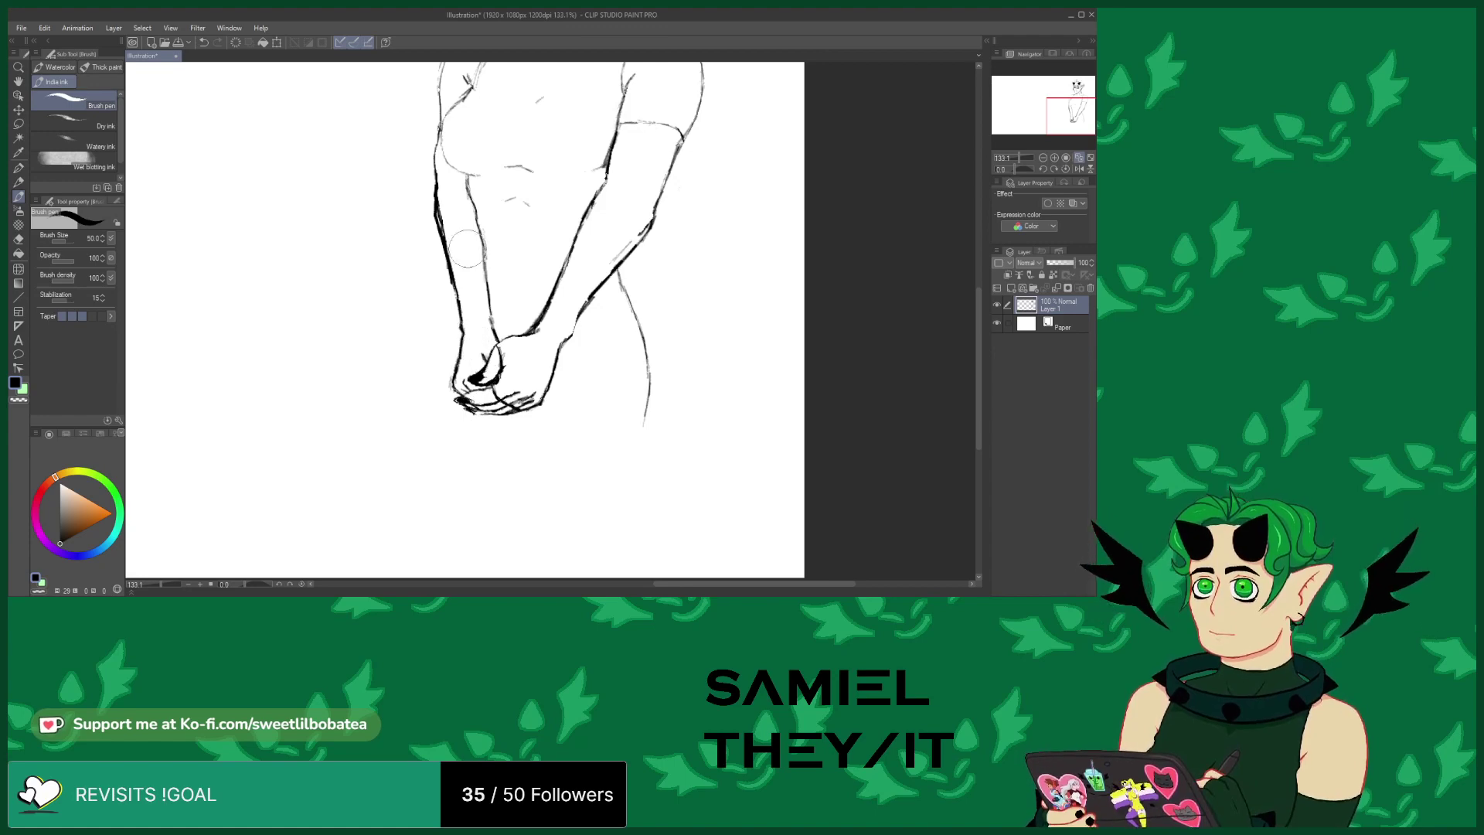
Thin the heavy outer line of the left forearm below the elbow with the Hard eraser and redraw it more lightly
left_click(17, 240)
mouse_move(440, 208)
left_mouse_down()
mouse_move(447, 252)
mouse_move(440, 205)
left_mouse_up()
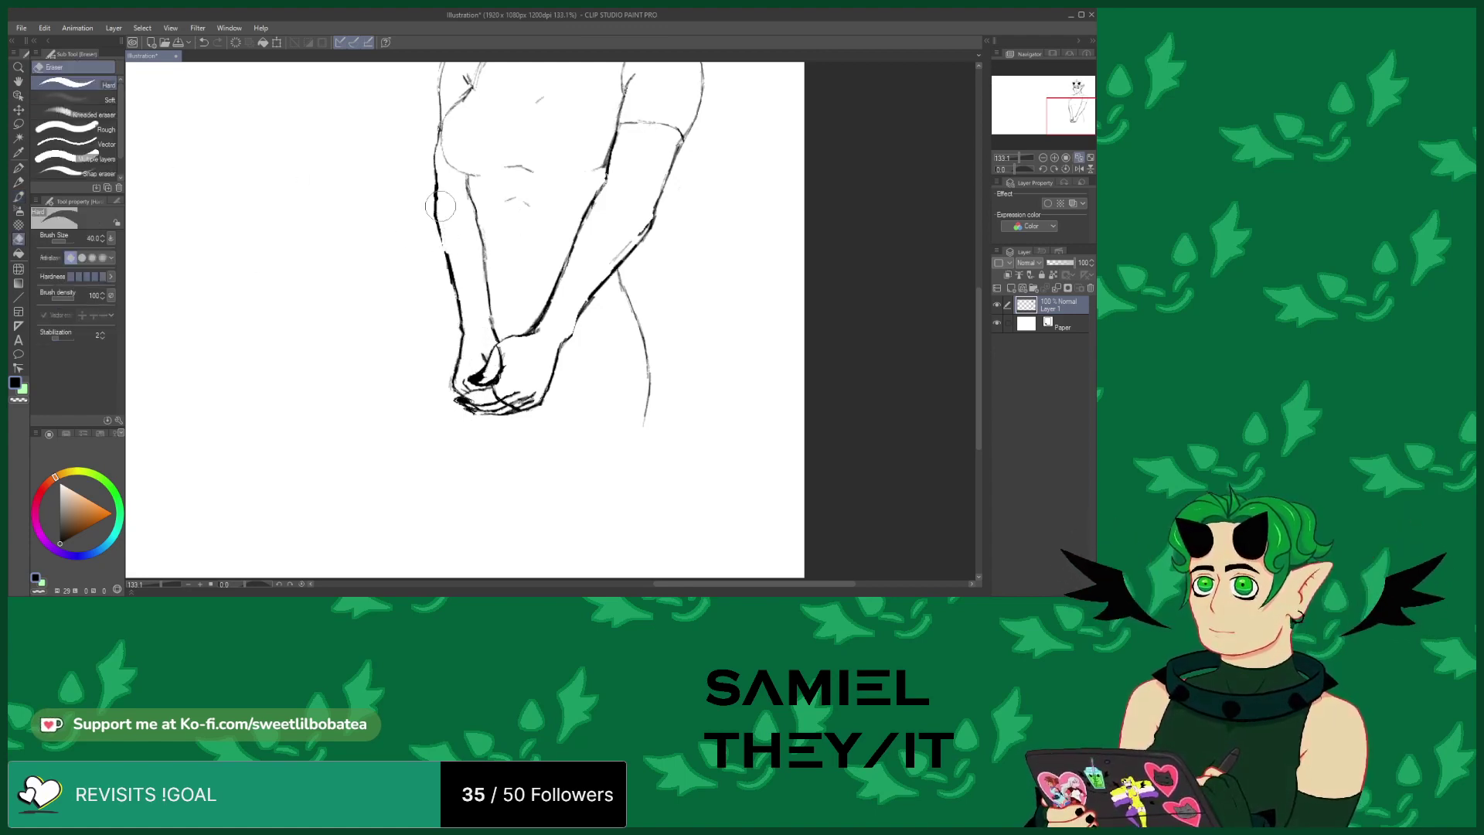
left_click(18, 196)
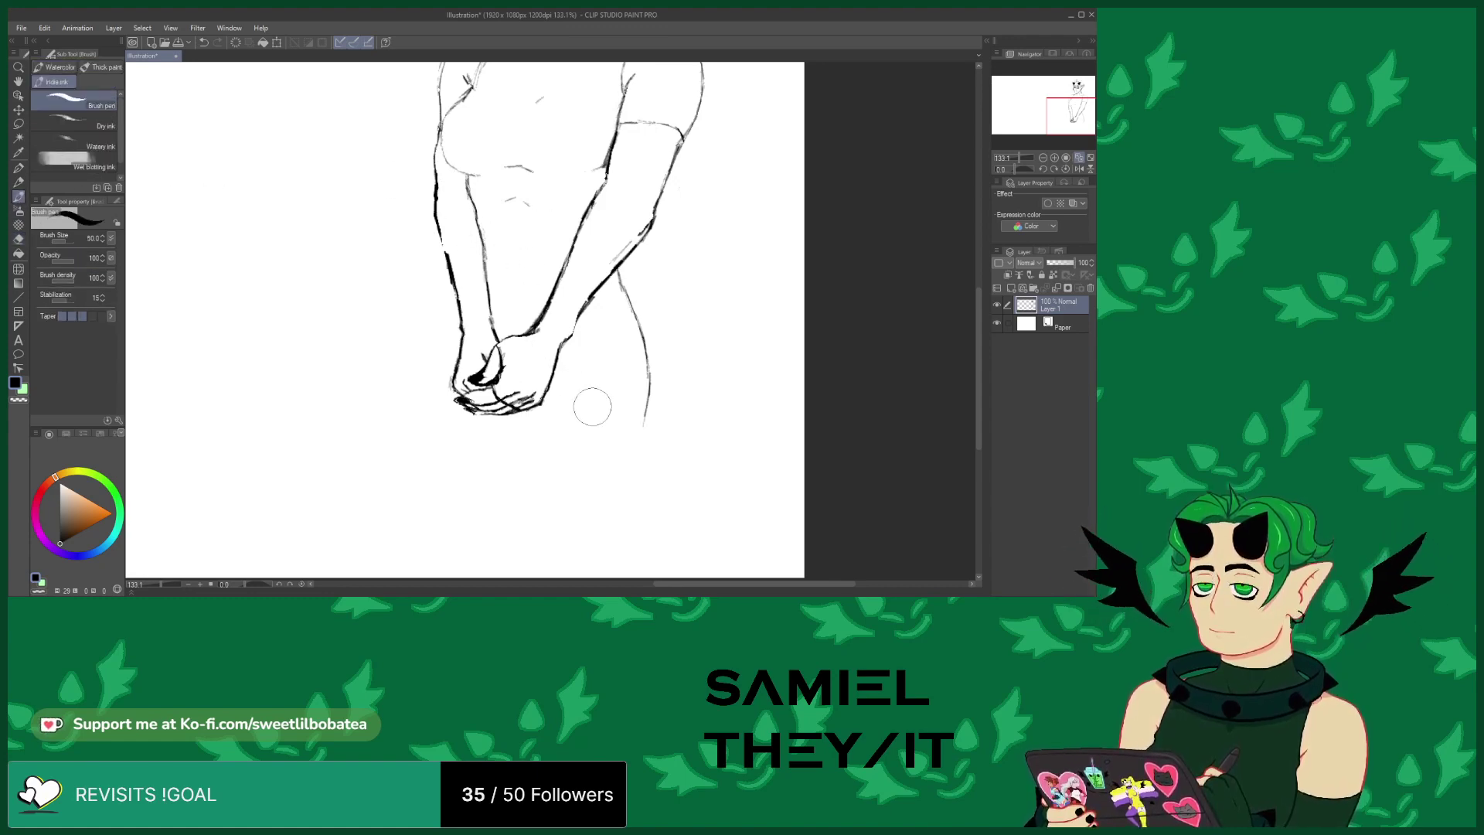
Extend the right hip curve down into an outer thigh line and draw a crease from the hip to the wrist
left_click_drag(649, 337, 643, 440)
left_click_drag(651, 371, 637, 550)
left_click_drag(652, 463, 661, 392)
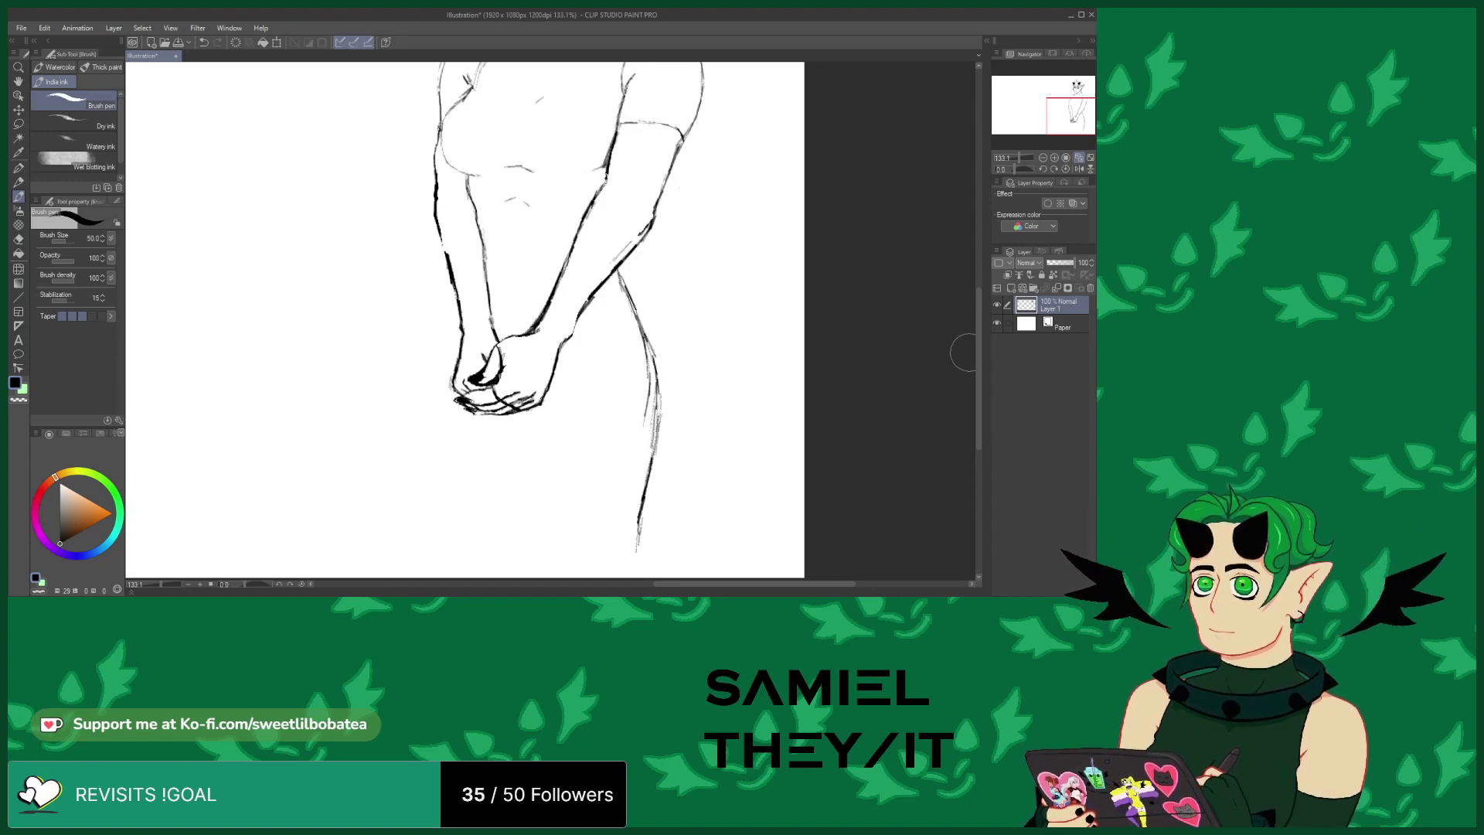
scroll(970, 355, "down", 2)
mouse_move(587, 256)
left_mouse_down()
mouse_move(562, 285)
mouse_move(595, 264)
left_mouse_up()
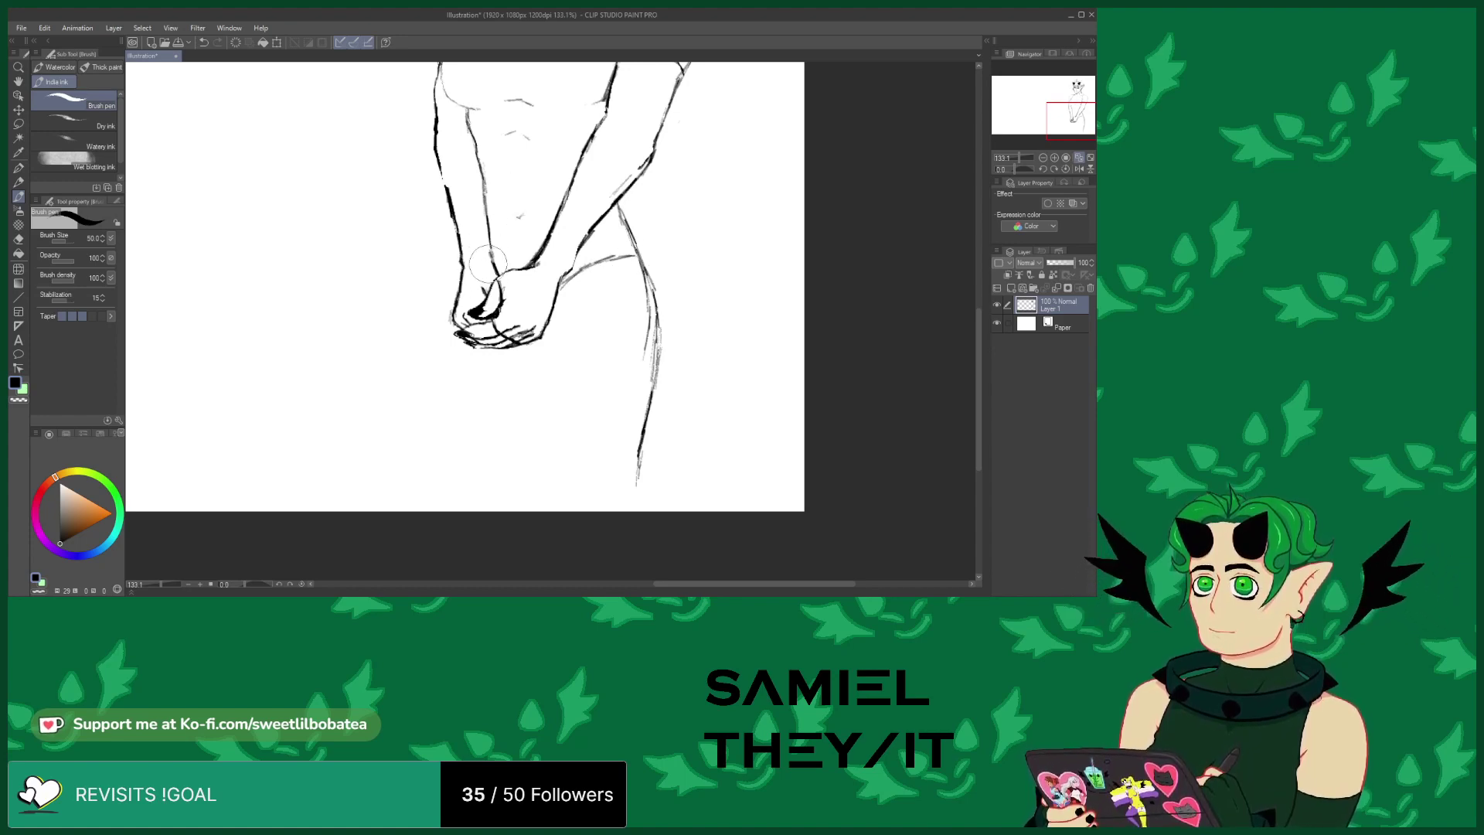
Sketch the left hip and outer thigh below the wrist, undoing the last strokes and redrawing the thigh line
mouse_move(453, 253)
left_mouse_down()
mouse_move(420, 324)
mouse_move(449, 449)
left_mouse_up()
mouse_move(427, 372)
left_mouse_down()
mouse_move(433, 411)
mouse_move(453, 476)
left_mouse_up()
mouse_move(442, 294)
left_mouse_down()
mouse_move(425, 340)
mouse_move(442, 370)
left_mouse_up()
left_click_drag(443, 369, 460, 490)
left_click(204, 42)
left_click(204, 42)
left_click_drag(430, 357, 455, 464)
Thicken the right outer thigh, add its inner thigh line below the hands and extend the leg to the canvas edge
mouse_move(649, 327)
left_mouse_down()
mouse_move(653, 391)
mouse_move(656, 294)
left_mouse_up()
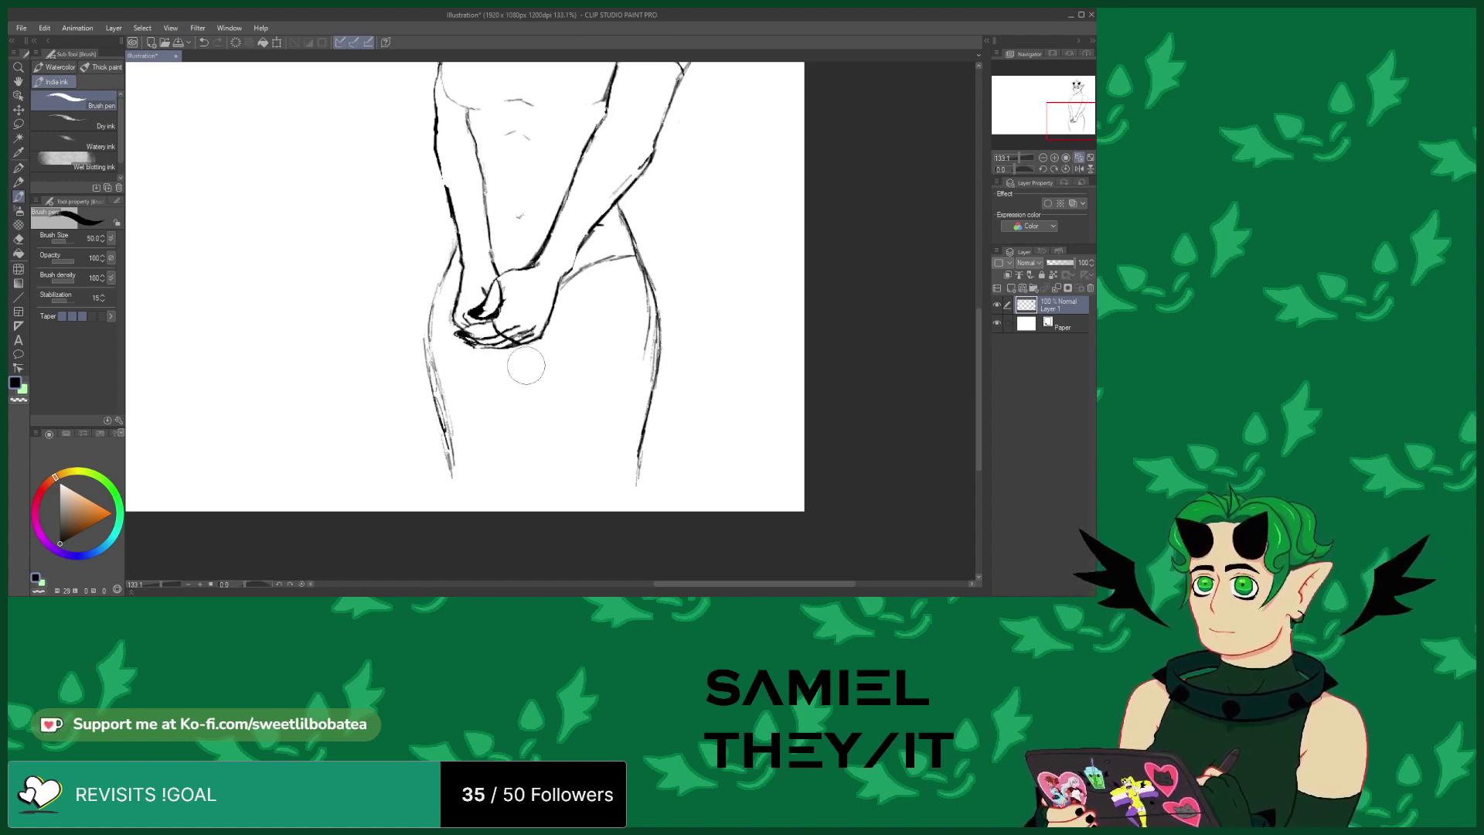
left_click_drag(536, 348, 573, 510)
left_click_drag(647, 432, 636, 511)
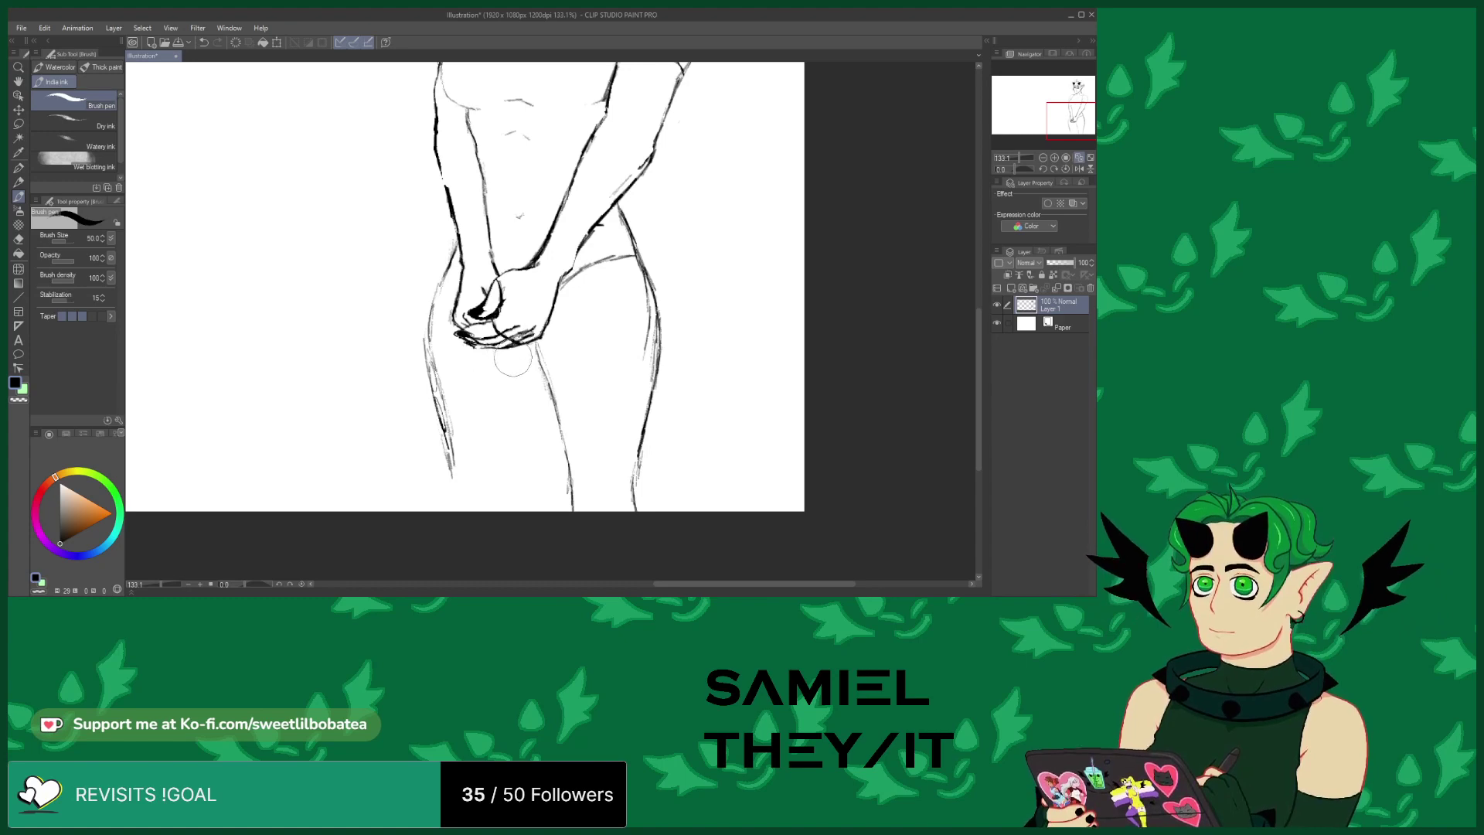
Draw the left leg's inner line, extend its outer line to the canvas edge, and darken both legs' contours
mouse_move(520, 348)
left_mouse_down()
mouse_move(499, 407)
mouse_move(512, 407)
mouse_move(512, 511)
left_mouse_up()
left_click_drag(445, 452, 461, 510)
left_click_drag(533, 344, 512, 393)
mouse_move(534, 340)
left_mouse_down()
mouse_move(505, 443)
mouse_move(515, 501)
mouse_move(507, 429)
mouse_move(534, 352)
left_mouse_up()
mouse_move(433, 321)
left_mouse_down()
mouse_move(443, 379)
mouse_move(411, 324)
mouse_move(441, 386)
mouse_move(445, 361)
mouse_move(461, 462)
left_mouse_up()
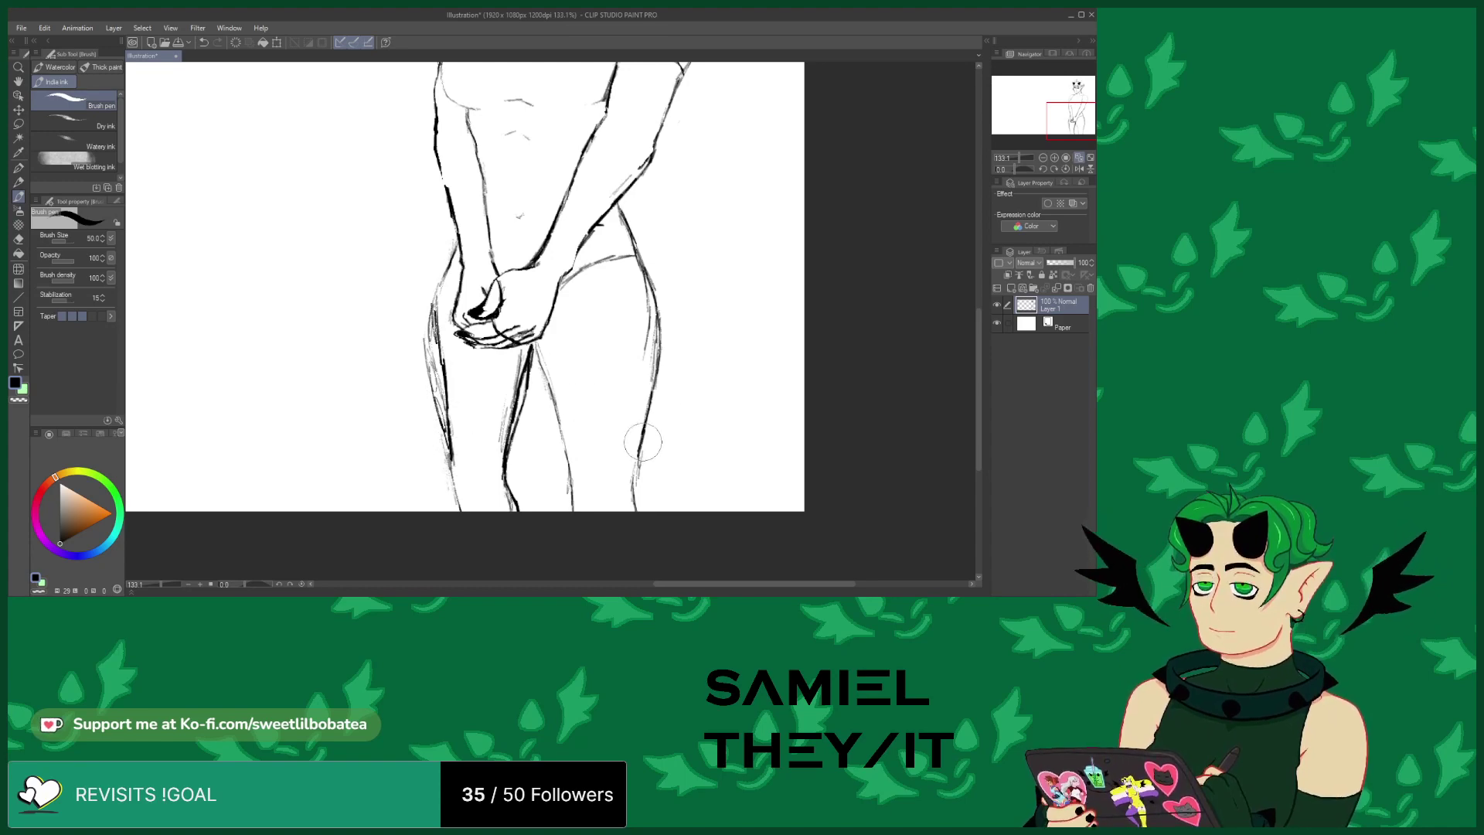
mouse_move(626, 474)
left_mouse_down()
mouse_move(650, 287)
mouse_move(641, 401)
left_mouse_up()
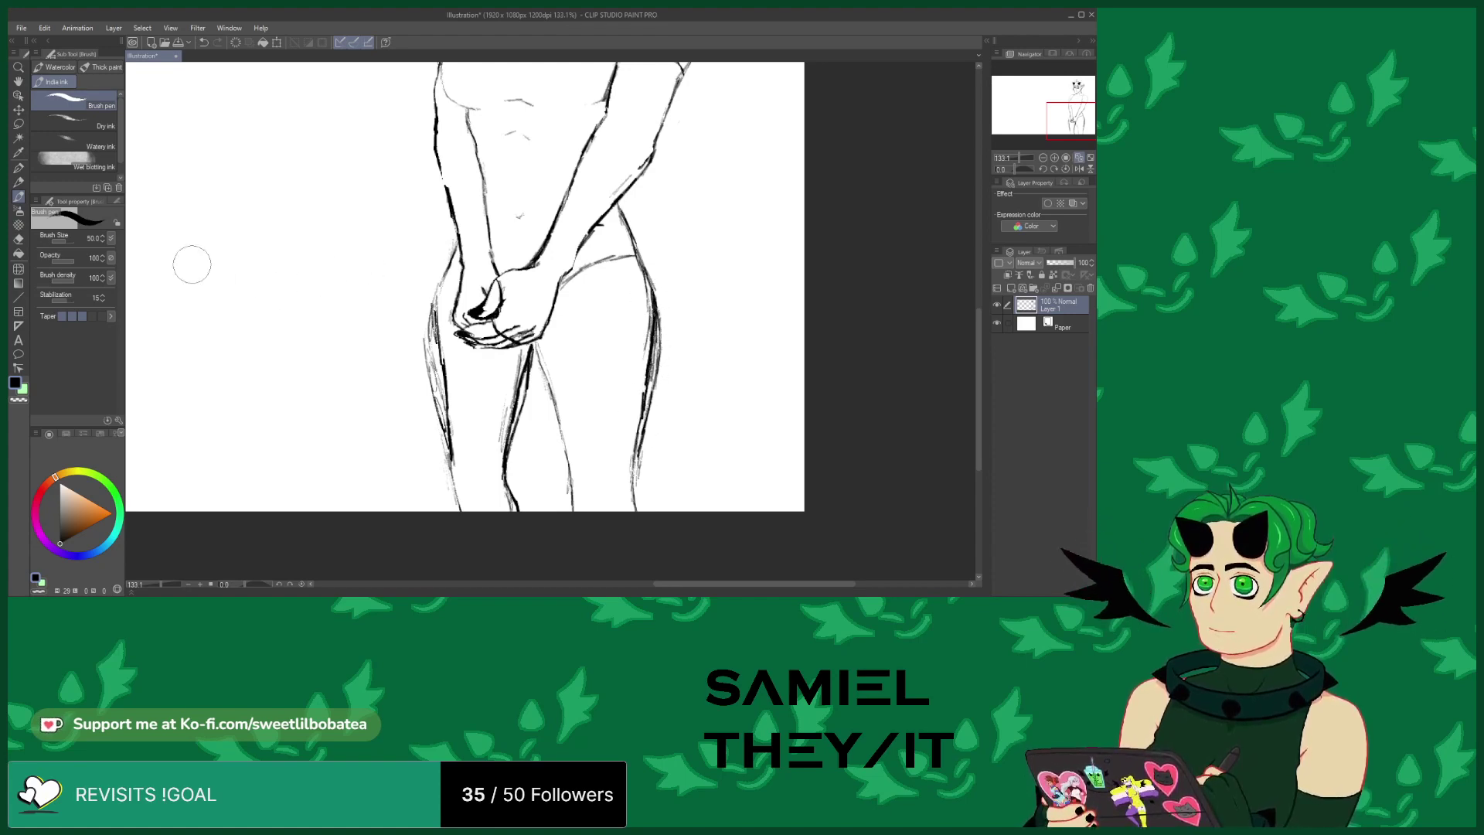
Erase both legs and the hip lines around the clasped hands with the Hard eraser
left_click(19, 239)
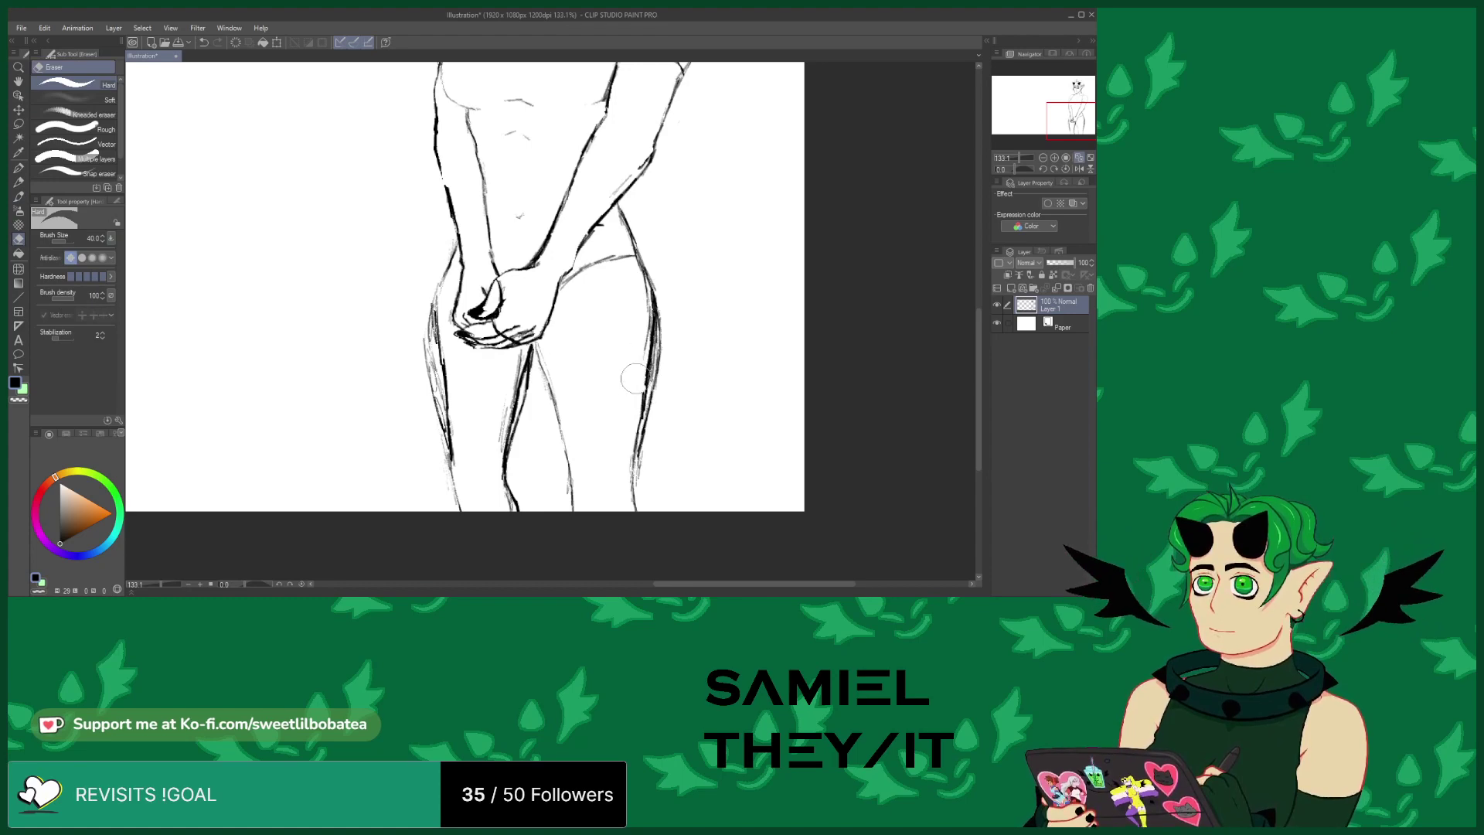
mouse_move(639, 272)
left_mouse_down()
mouse_move(591, 338)
mouse_move(593, 308)
mouse_move(650, 274)
mouse_move(623, 488)
mouse_move(651, 373)
mouse_move(642, 330)
mouse_move(602, 415)
mouse_move(554, 434)
mouse_move(577, 483)
mouse_move(518, 370)
mouse_move(530, 351)
mouse_move(550, 351)
mouse_move(516, 380)
mouse_move(514, 478)
mouse_move(542, 515)
mouse_move(457, 467)
mouse_move(448, 537)
mouse_move(463, 485)
mouse_move(411, 342)
mouse_move(443, 418)
mouse_move(412, 326)
mouse_move(422, 342)
mouse_move(430, 266)
mouse_move(434, 363)
mouse_move(420, 302)
mouse_move(445, 249)
left_mouse_up()
scroll(510, 340, "down", 5)
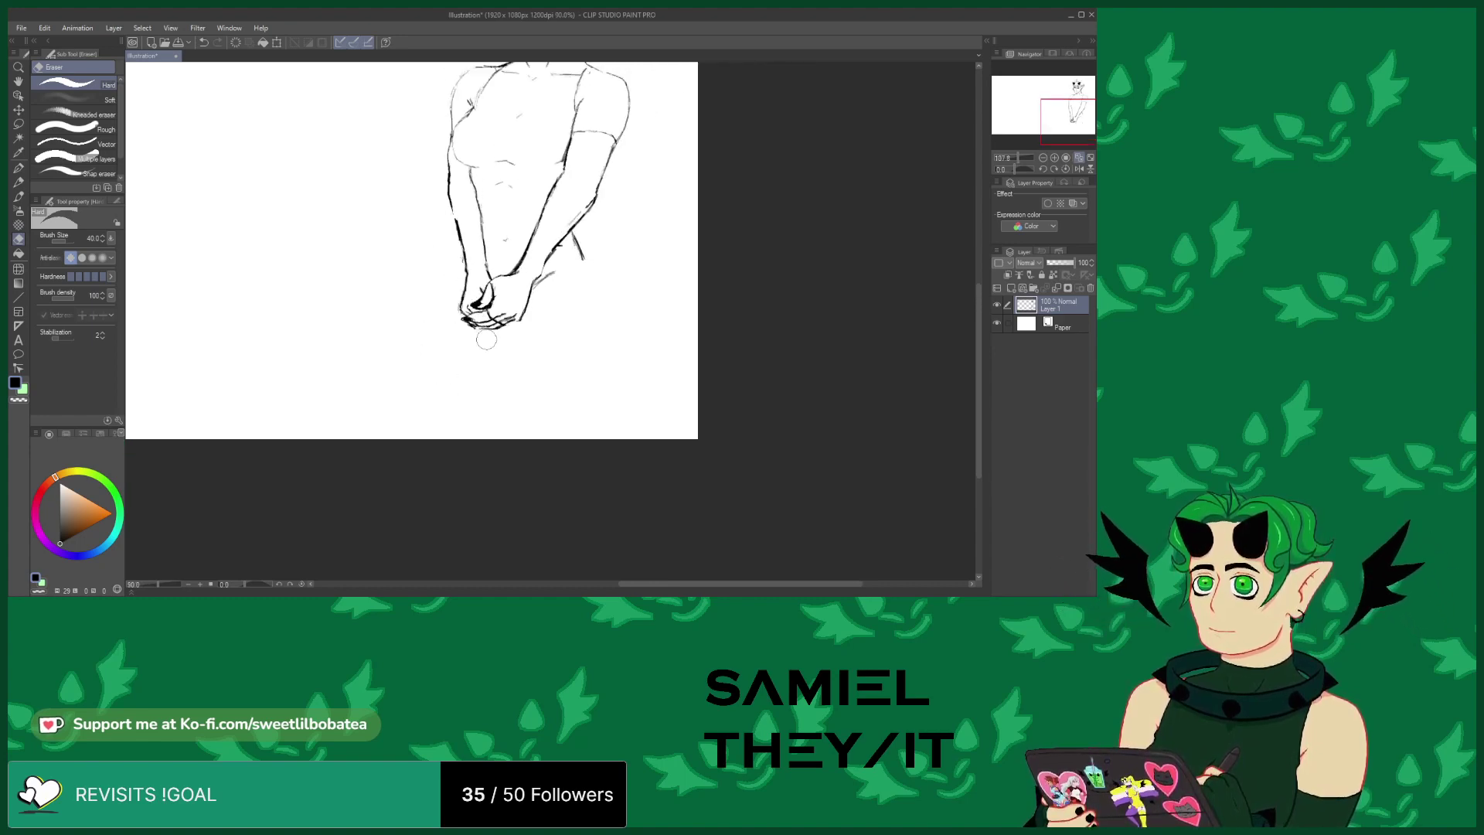
scroll(521, 380, "up", 3)
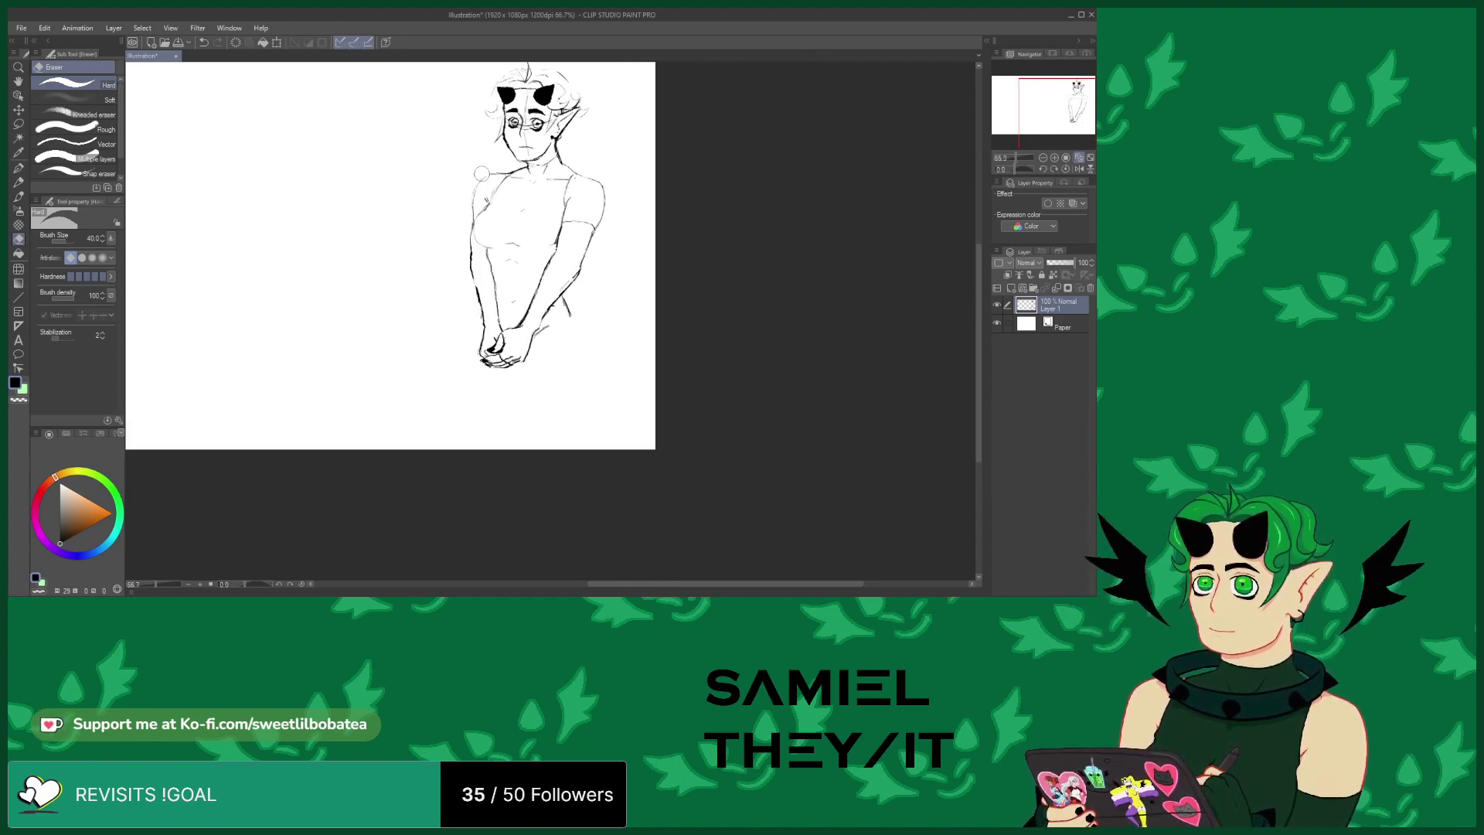
scroll(516, 239, "up", 2)
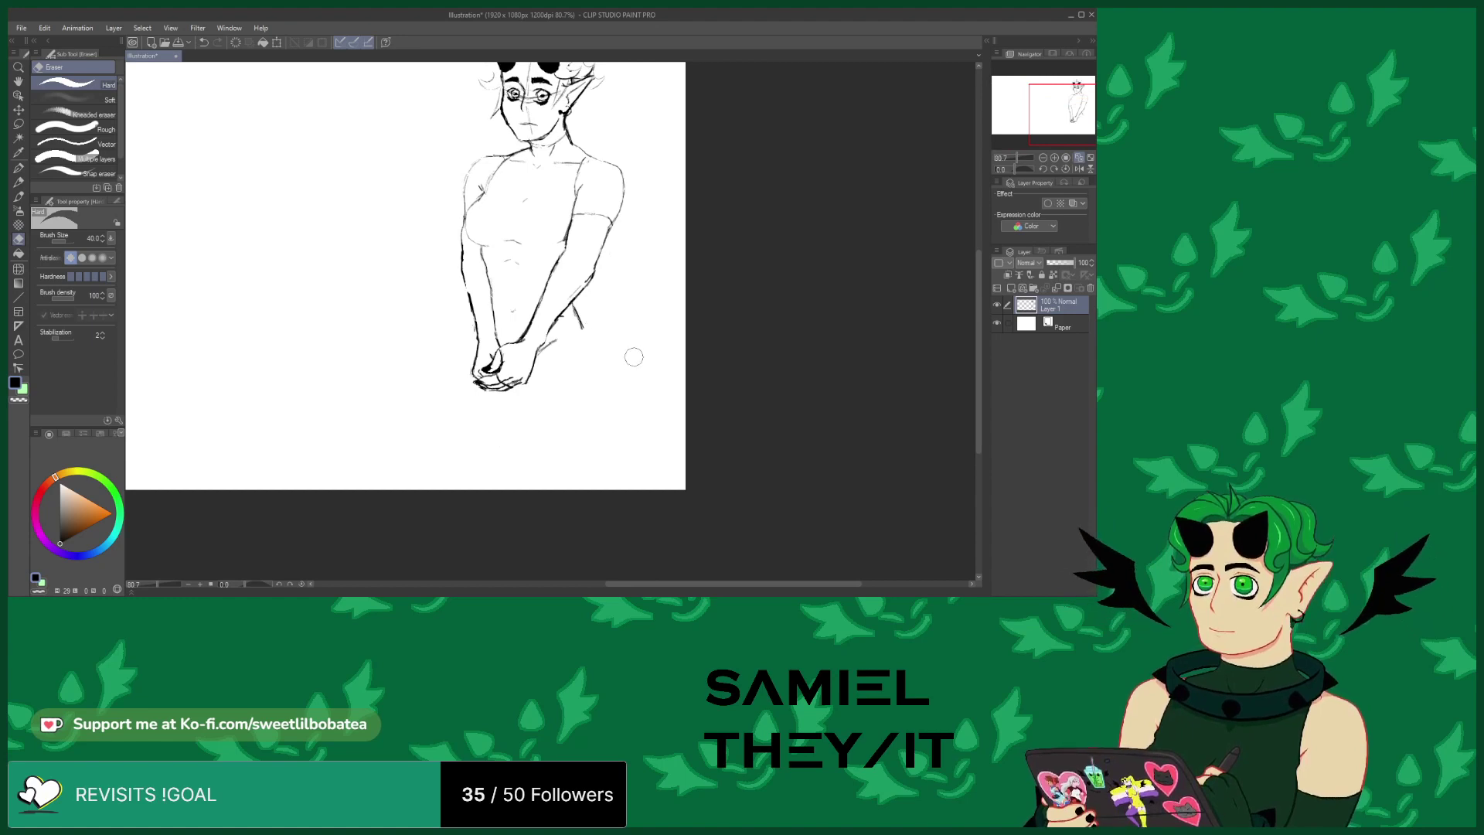
mouse_move(562, 325)
left_mouse_down()
mouse_move(584, 317)
mouse_move(570, 313)
left_mouse_up()
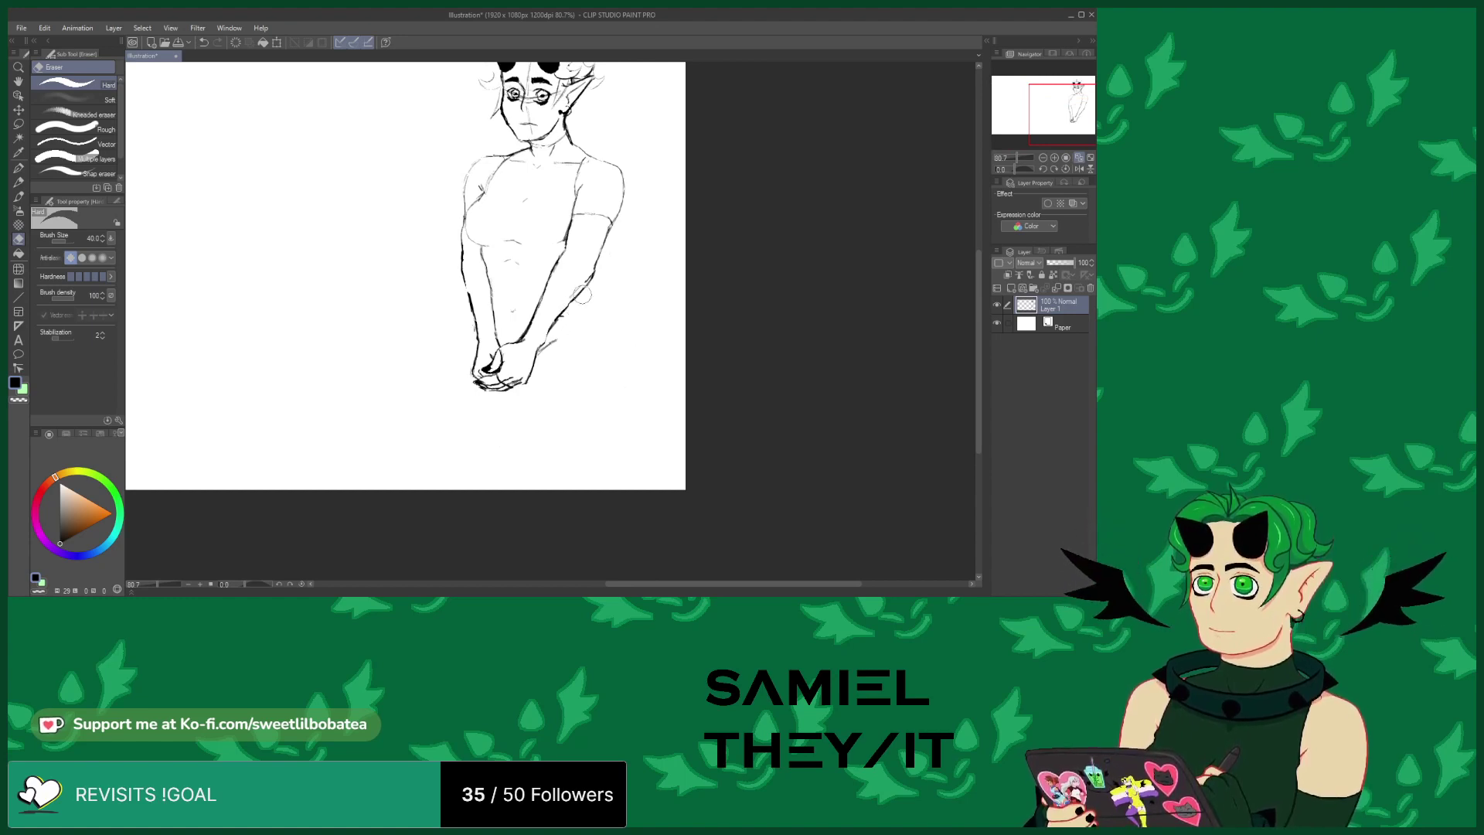
Redraw the hips and legs with the Brush pen: both outer thigh contours and the right leg's inner line, extending to the canvas edge
key("p")
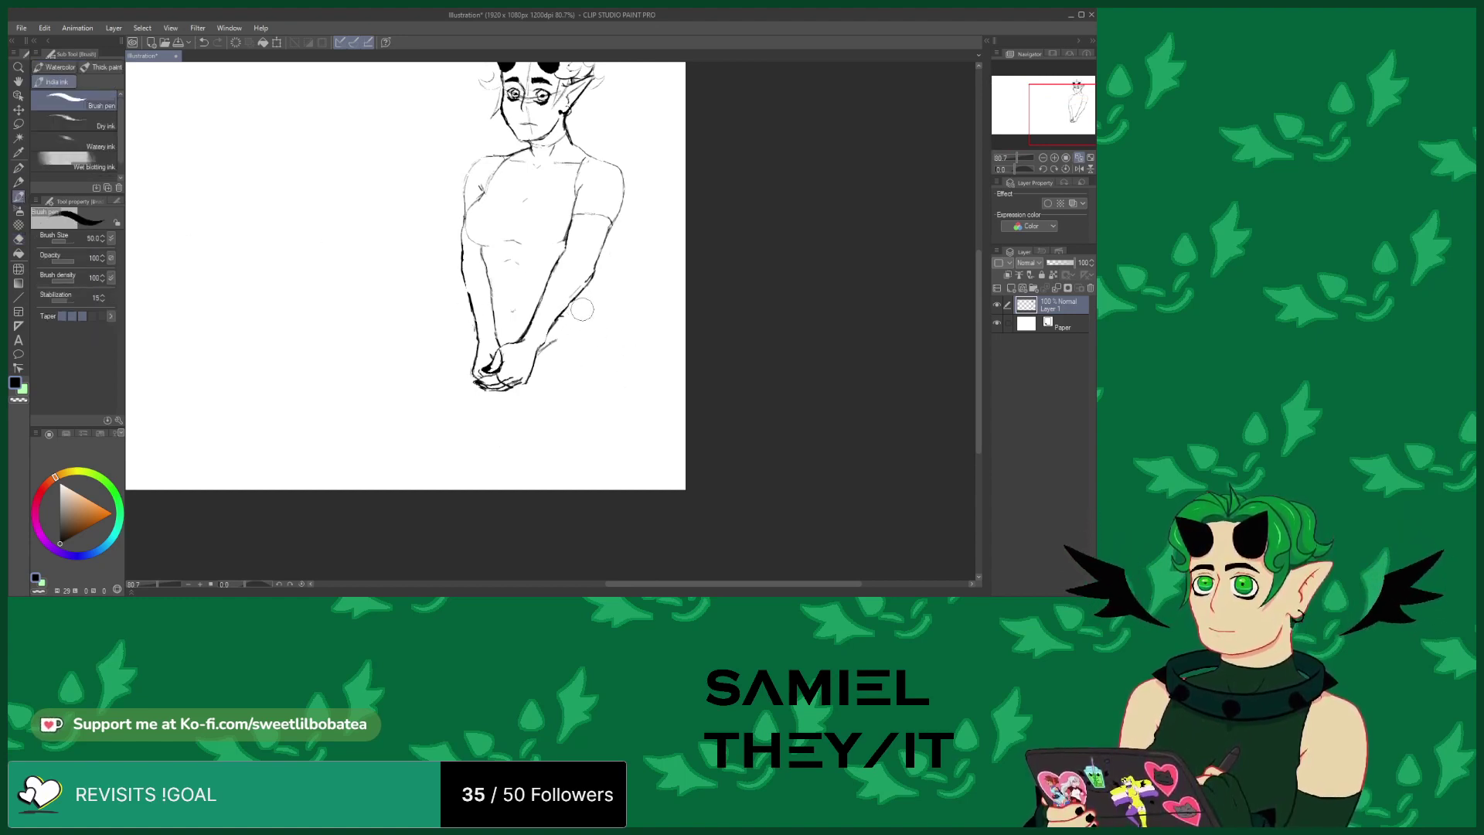
mouse_move(590, 334)
left_mouse_down()
mouse_move(590, 342)
mouse_move(600, 382)
mouse_move(578, 470)
left_mouse_up()
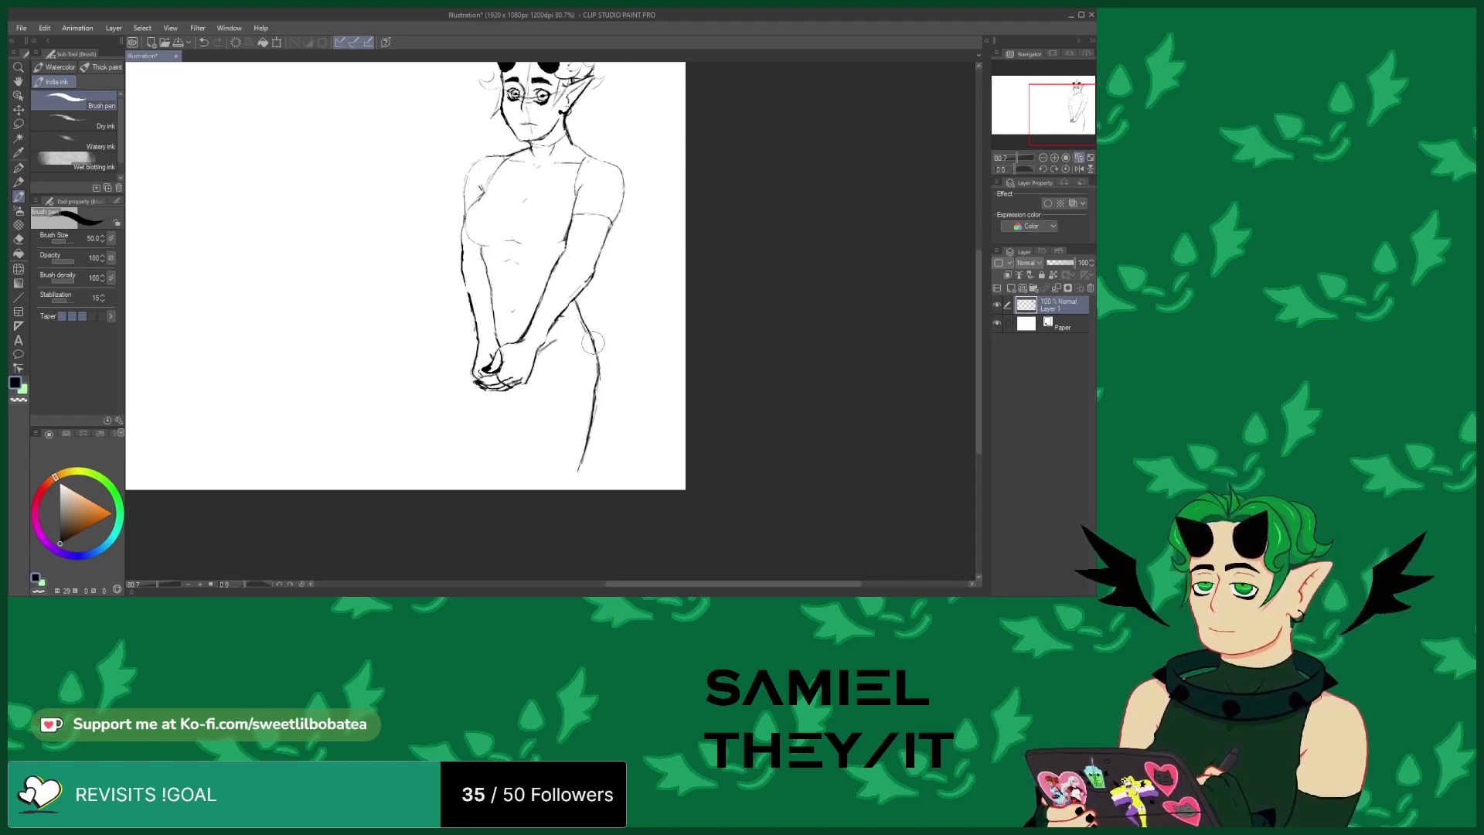
left_click_drag(580, 462, 573, 490)
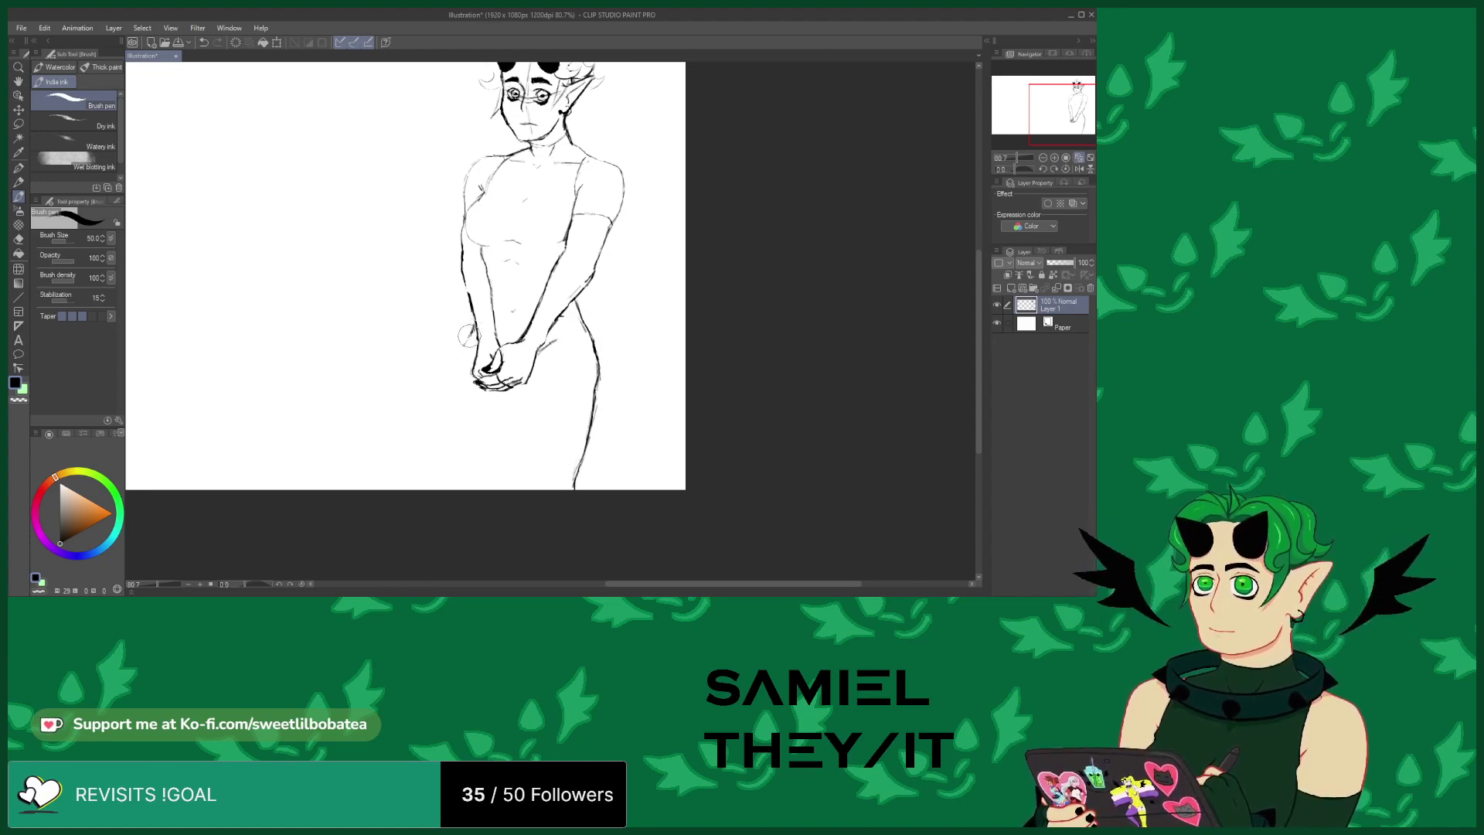
left_click_drag(460, 354, 480, 471)
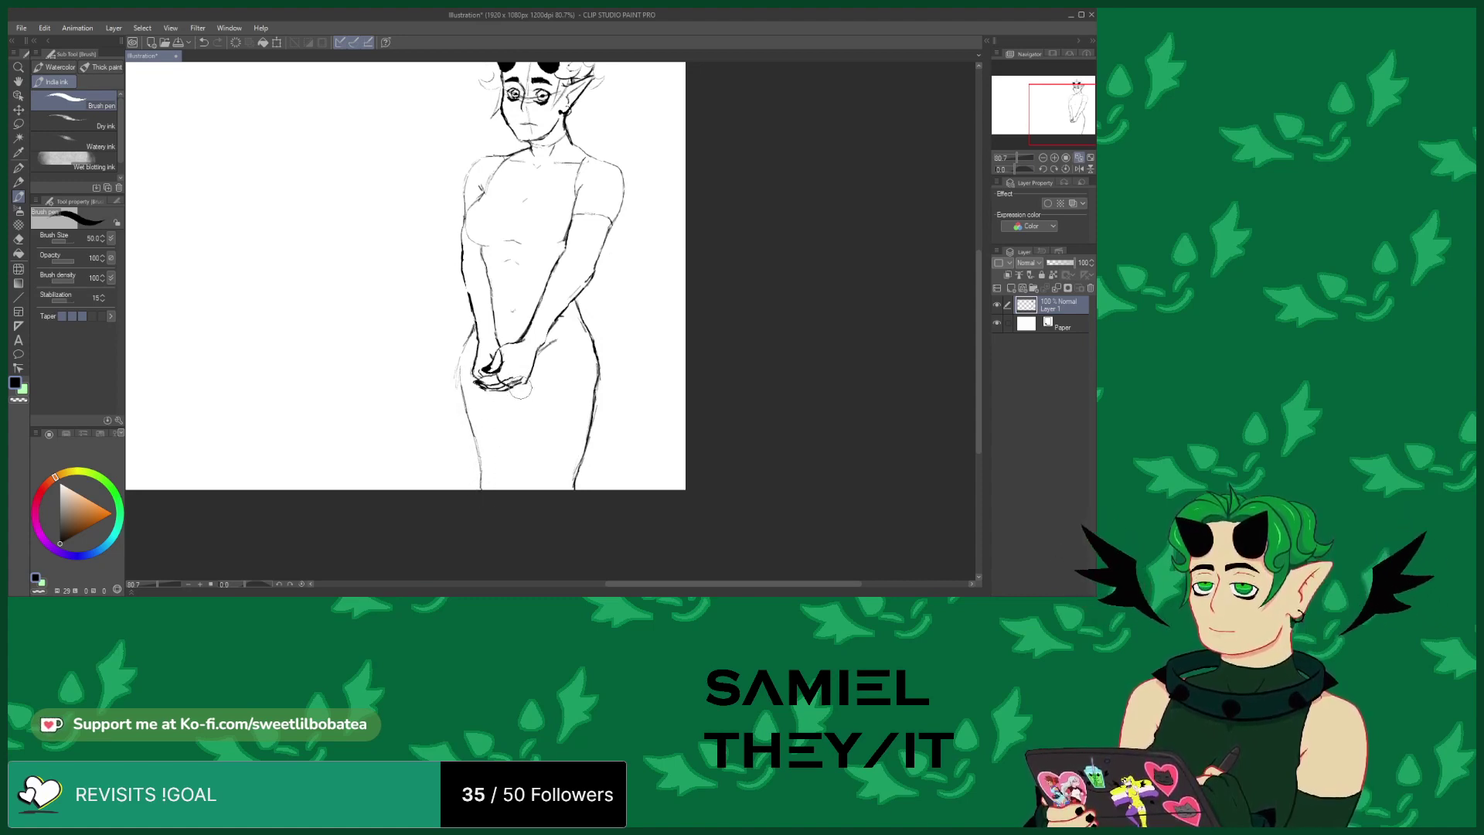
left_click_drag(525, 390, 531, 476)
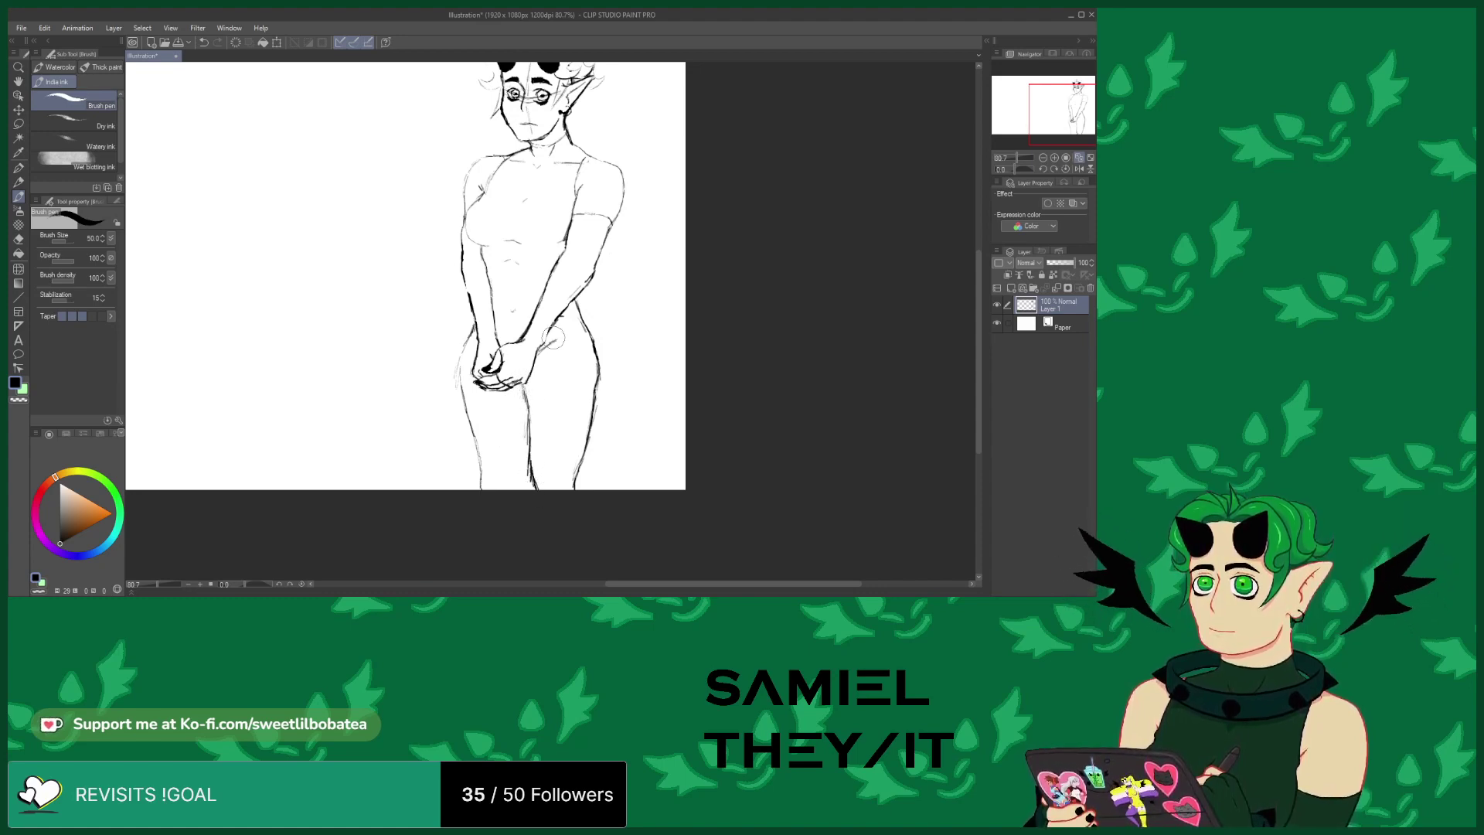
Sketch shorts with hem lines across both thighs, three four-pointed stars on the right thigh, and the left leg's inner line
left_click_drag(539, 352, 564, 340)
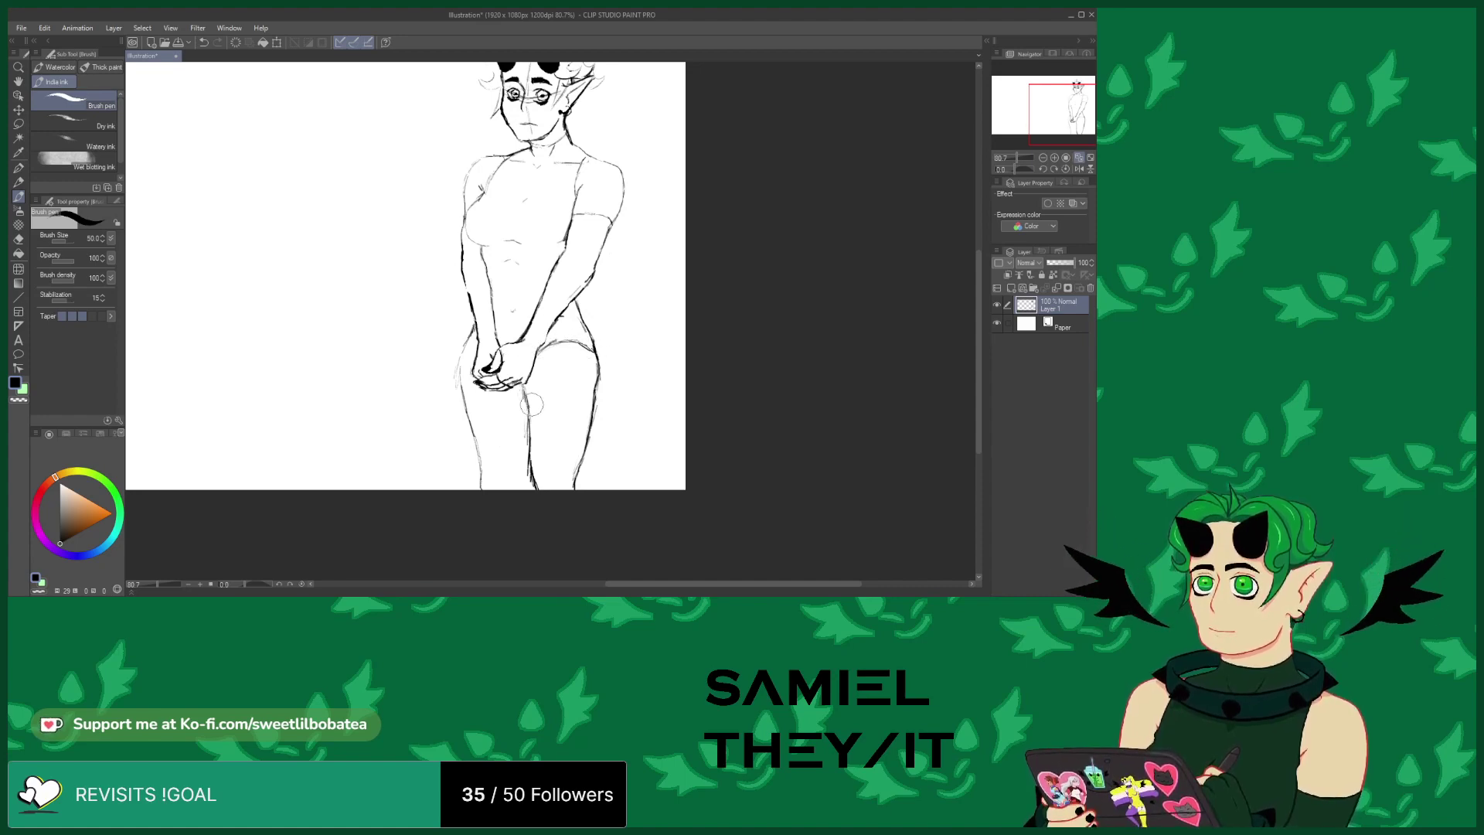
left_click_drag(526, 403, 568, 398)
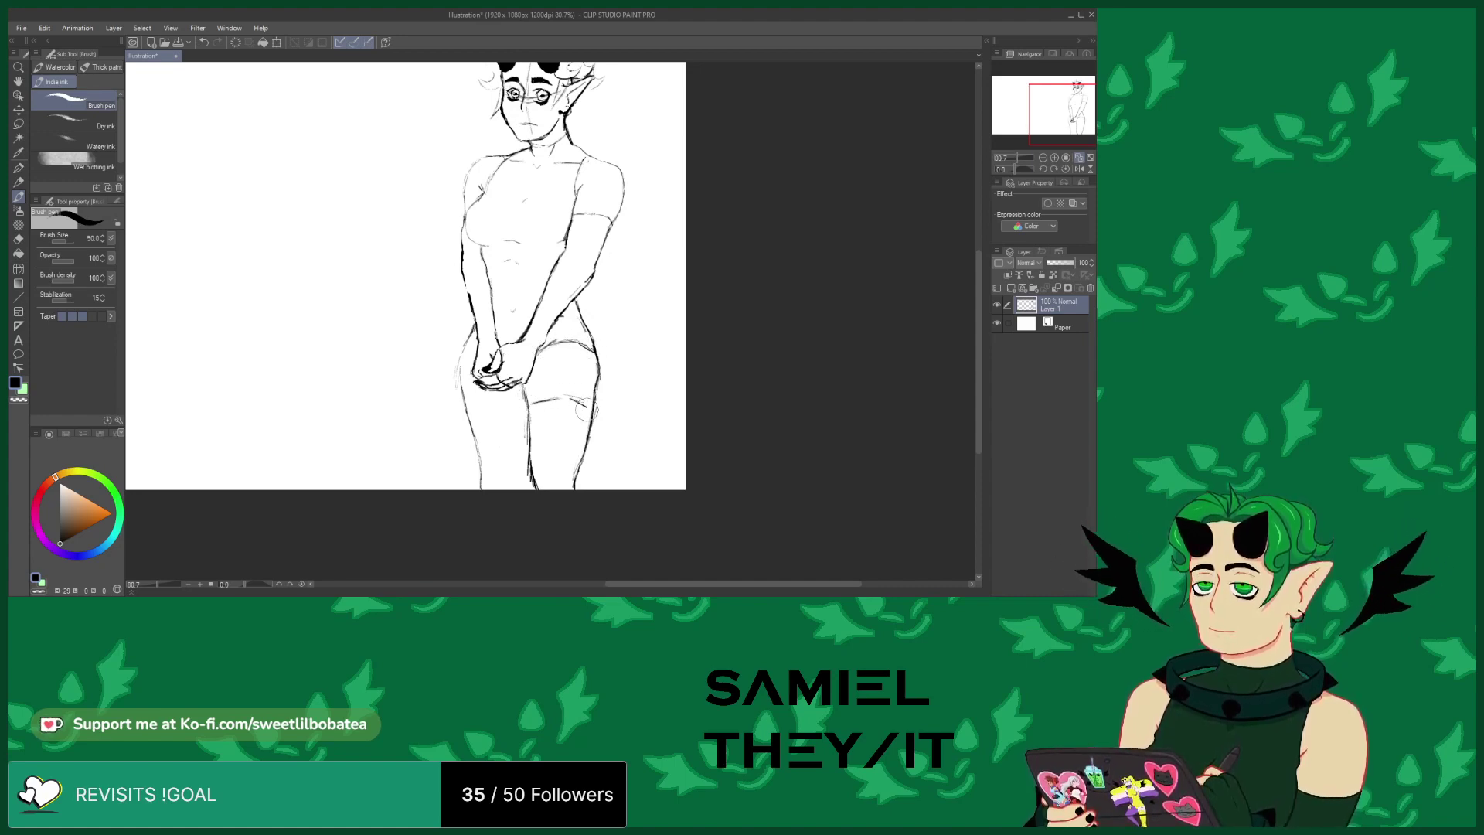
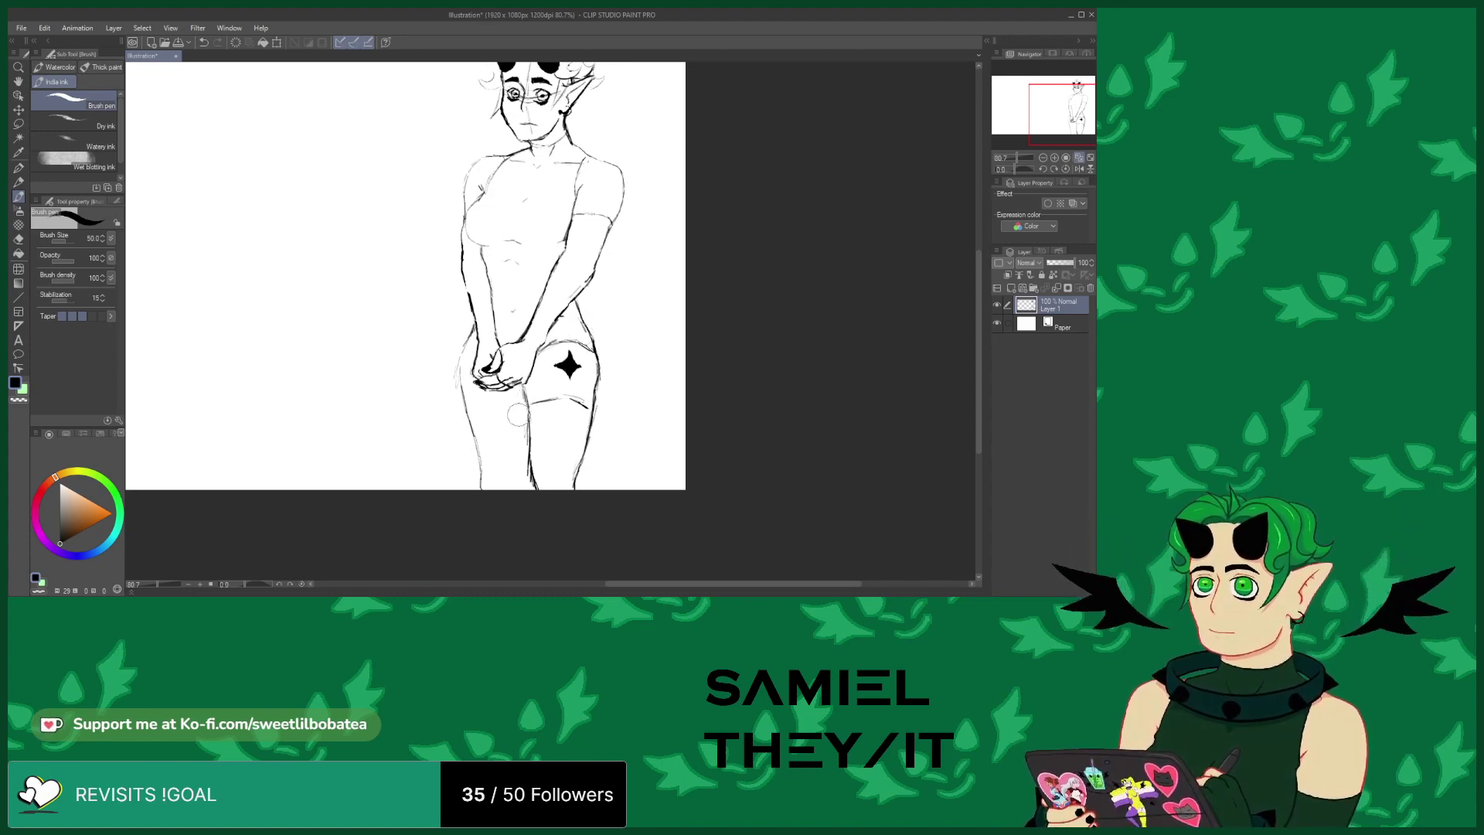
left_click_drag(523, 415, 518, 466)
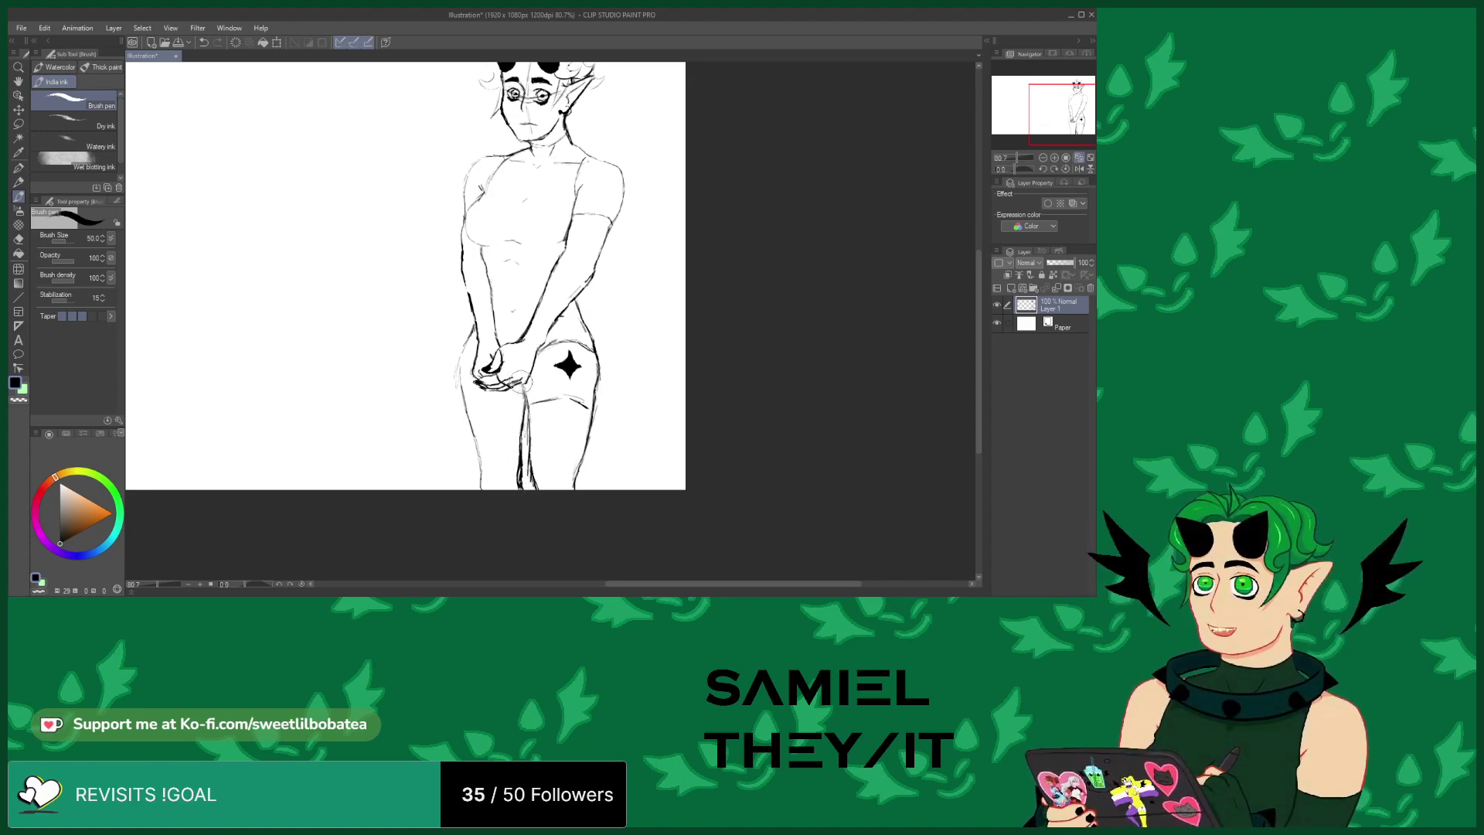
mouse_move(531, 427)
left_mouse_down()
mouse_move(536, 494)
mouse_move(554, 461)
mouse_move(576, 482)
mouse_move(594, 383)
left_mouse_up()
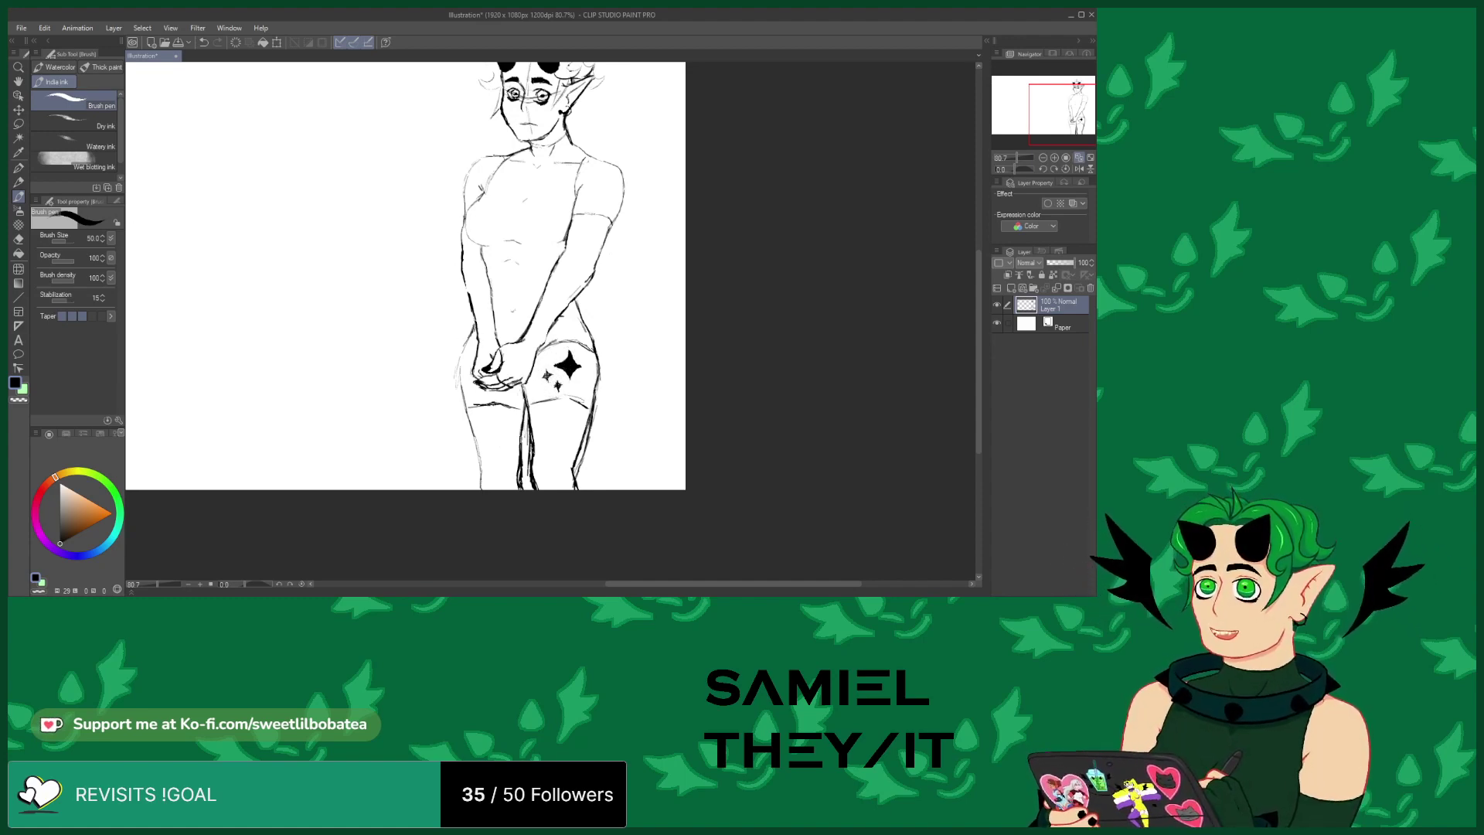
Clean up the right leg's outer contour and the excess lines between the legs with the Hard eraser
left_click(19, 242)
mouse_move(600, 437)
left_mouse_down()
mouse_move(578, 459)
mouse_move(589, 428)
mouse_move(583, 455)
mouse_move(594, 422)
left_mouse_up()
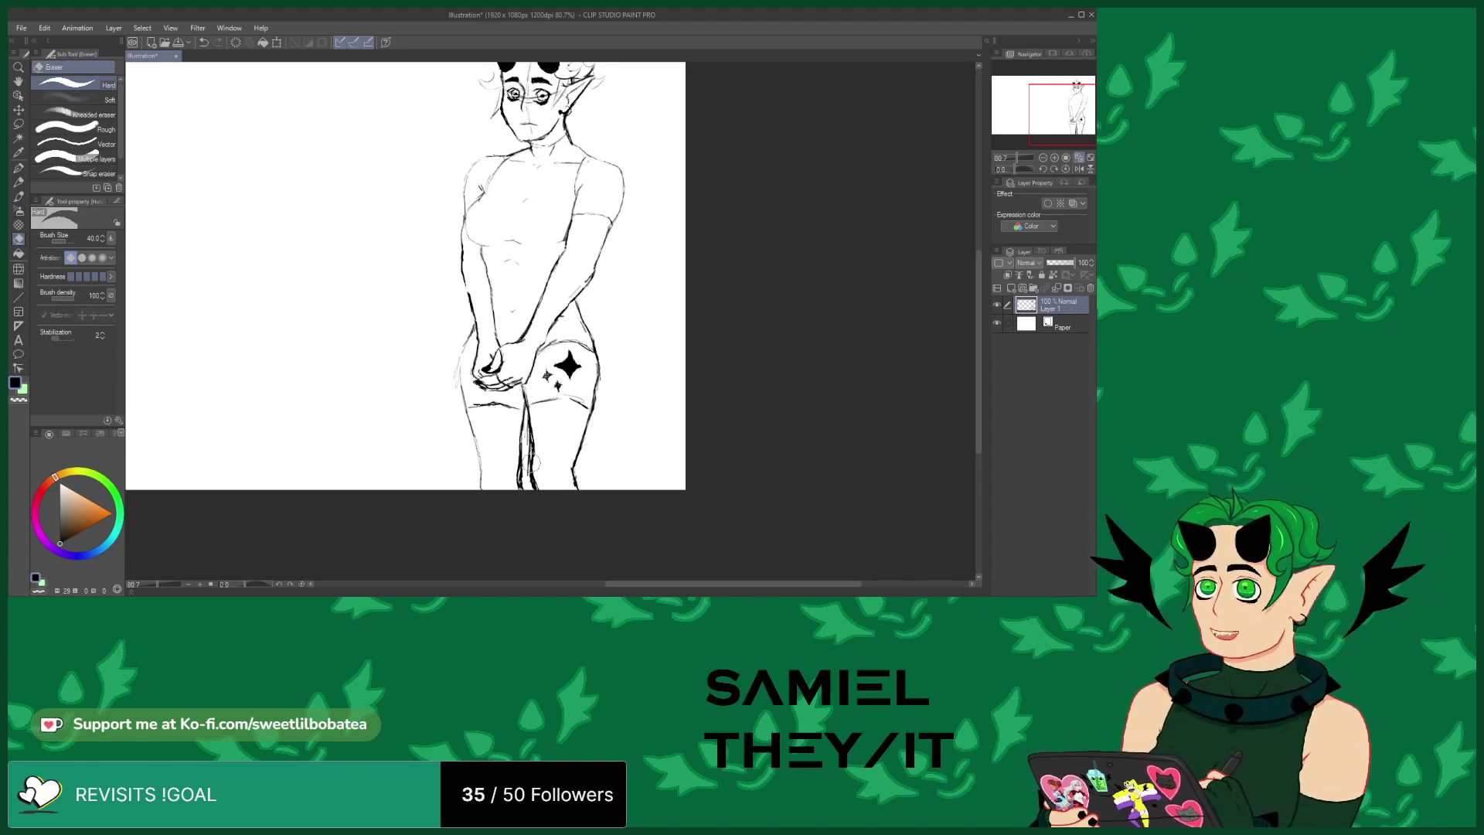
left_click_drag(524, 467, 529, 458)
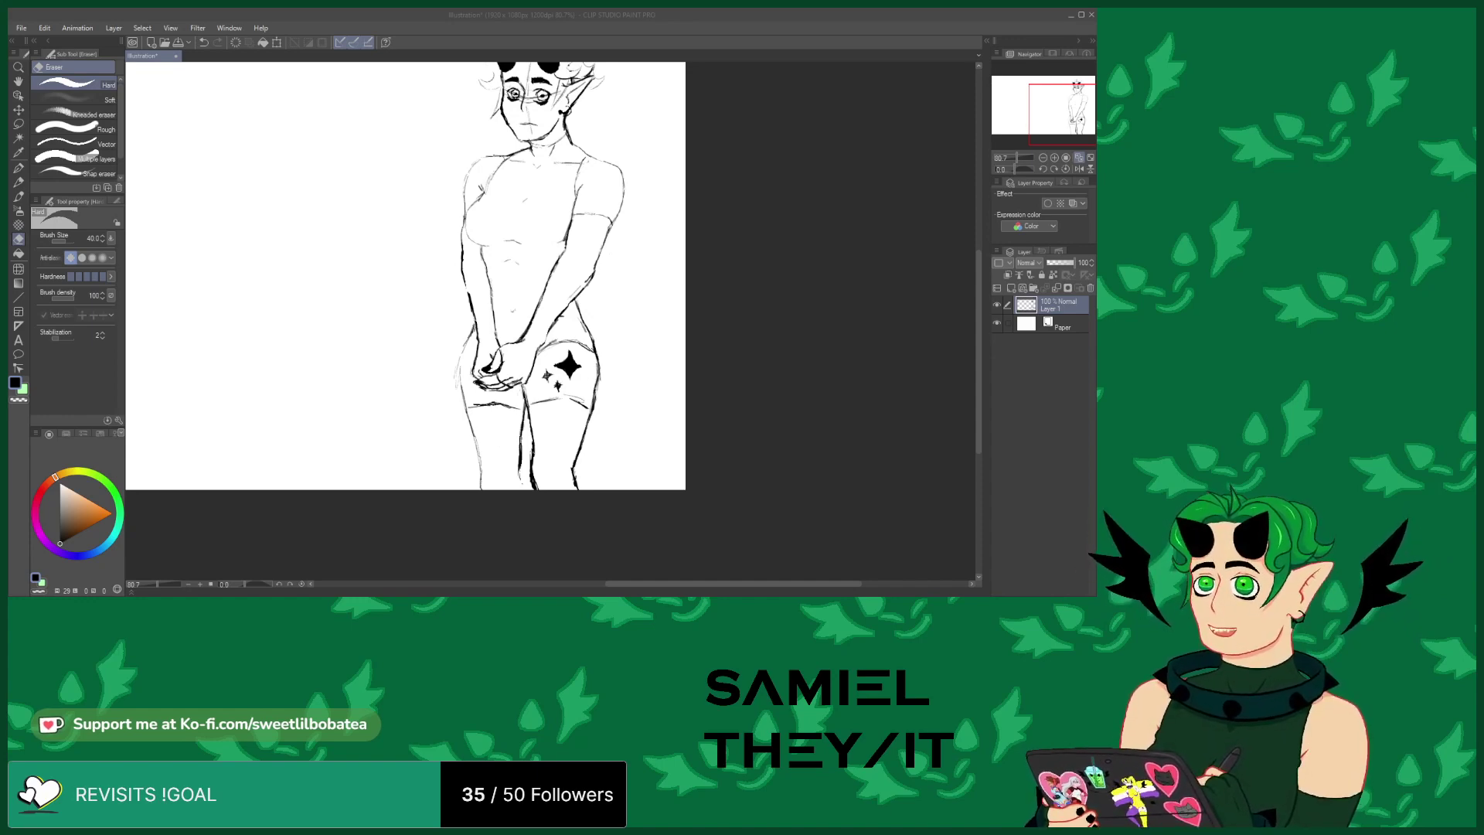
left_click(275, 388)
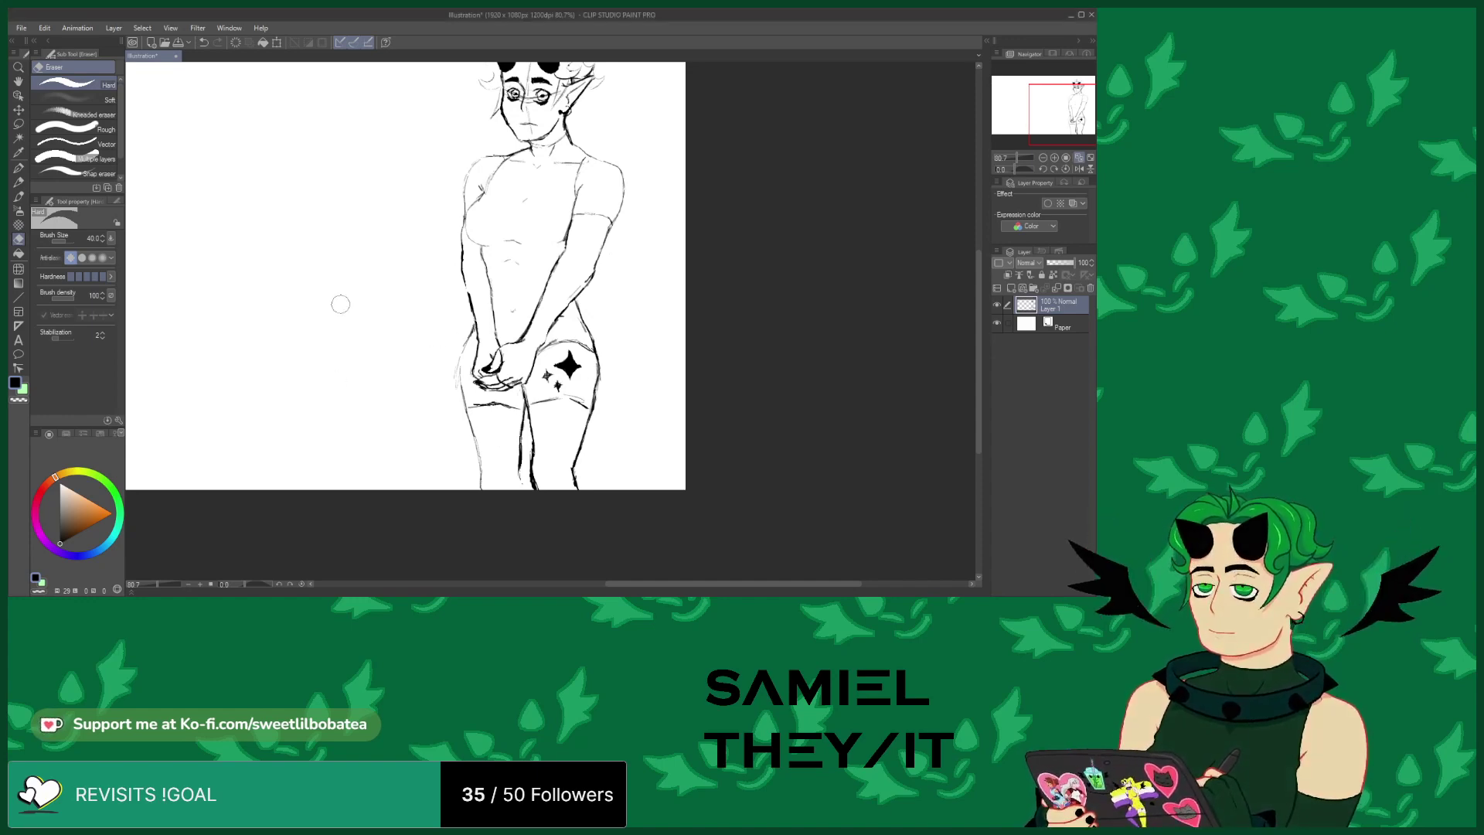
Sketch a curved tail with a heart-shaped tip beside the right thigh and a feathered wing on each side of the head
left_click(19, 196)
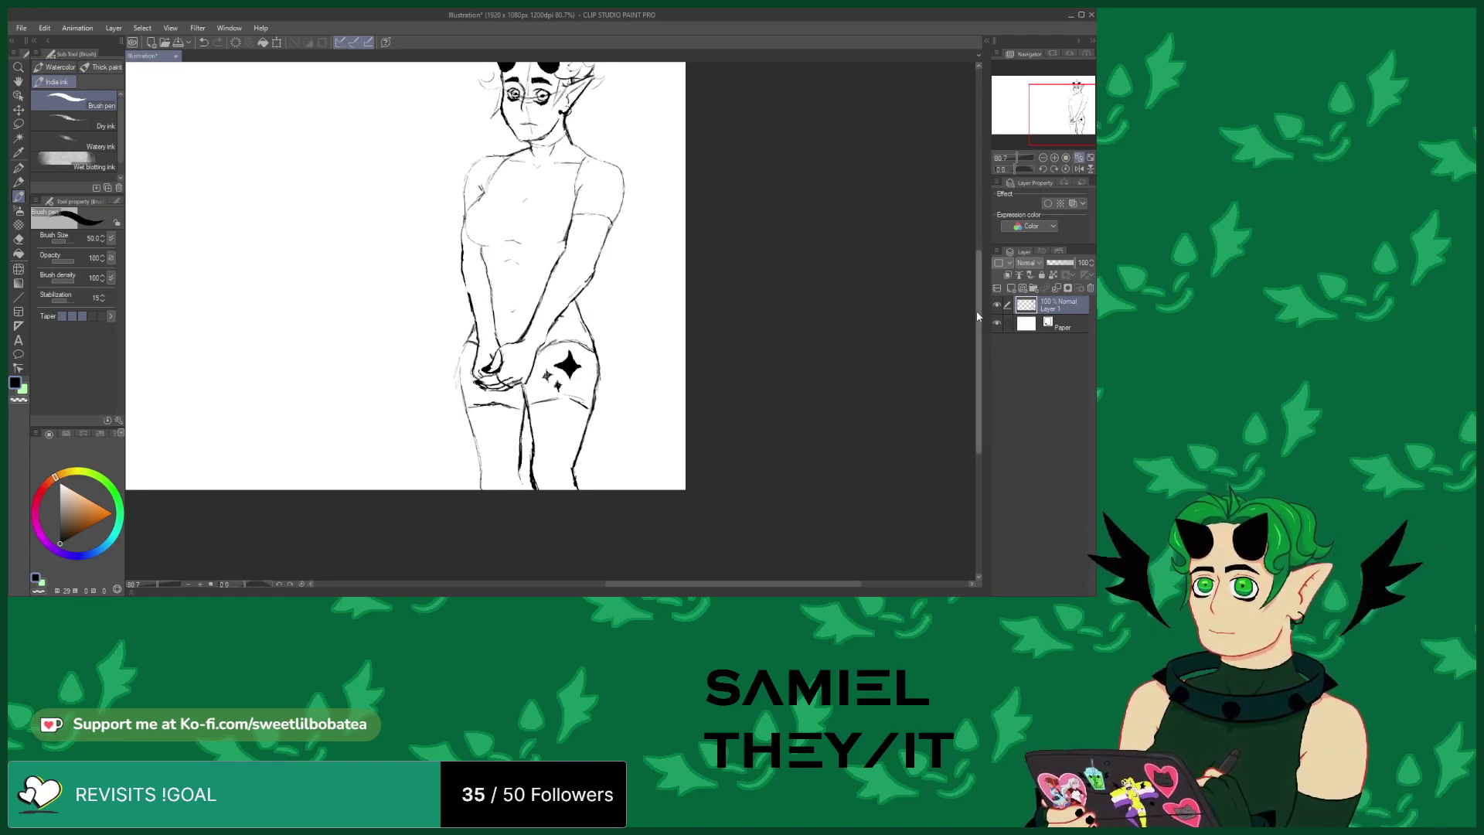
scroll(979, 309, "up", 2)
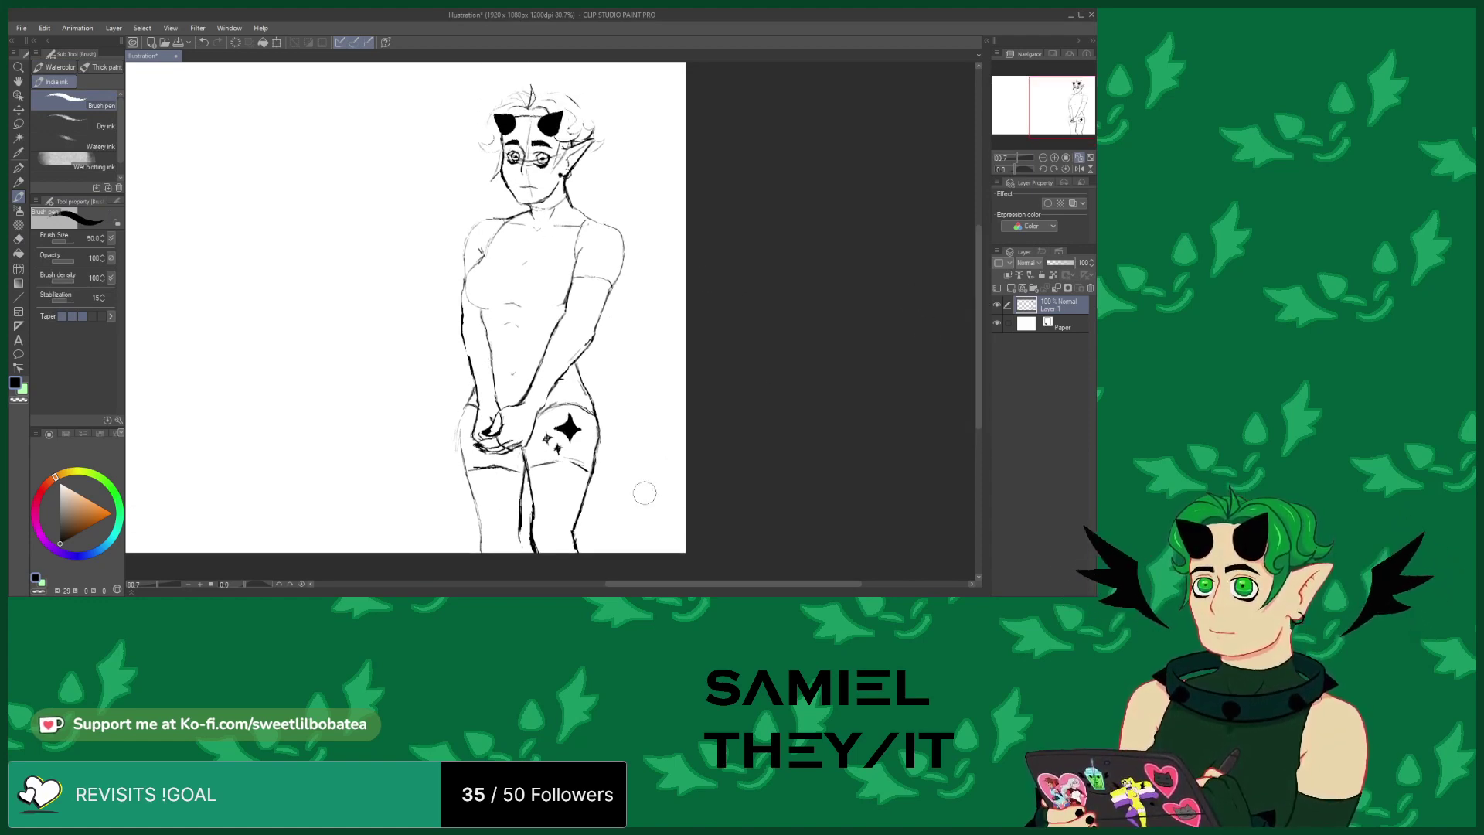
mouse_move(595, 464)
left_mouse_down()
mouse_move(613, 493)
mouse_move(665, 497)
left_mouse_up()
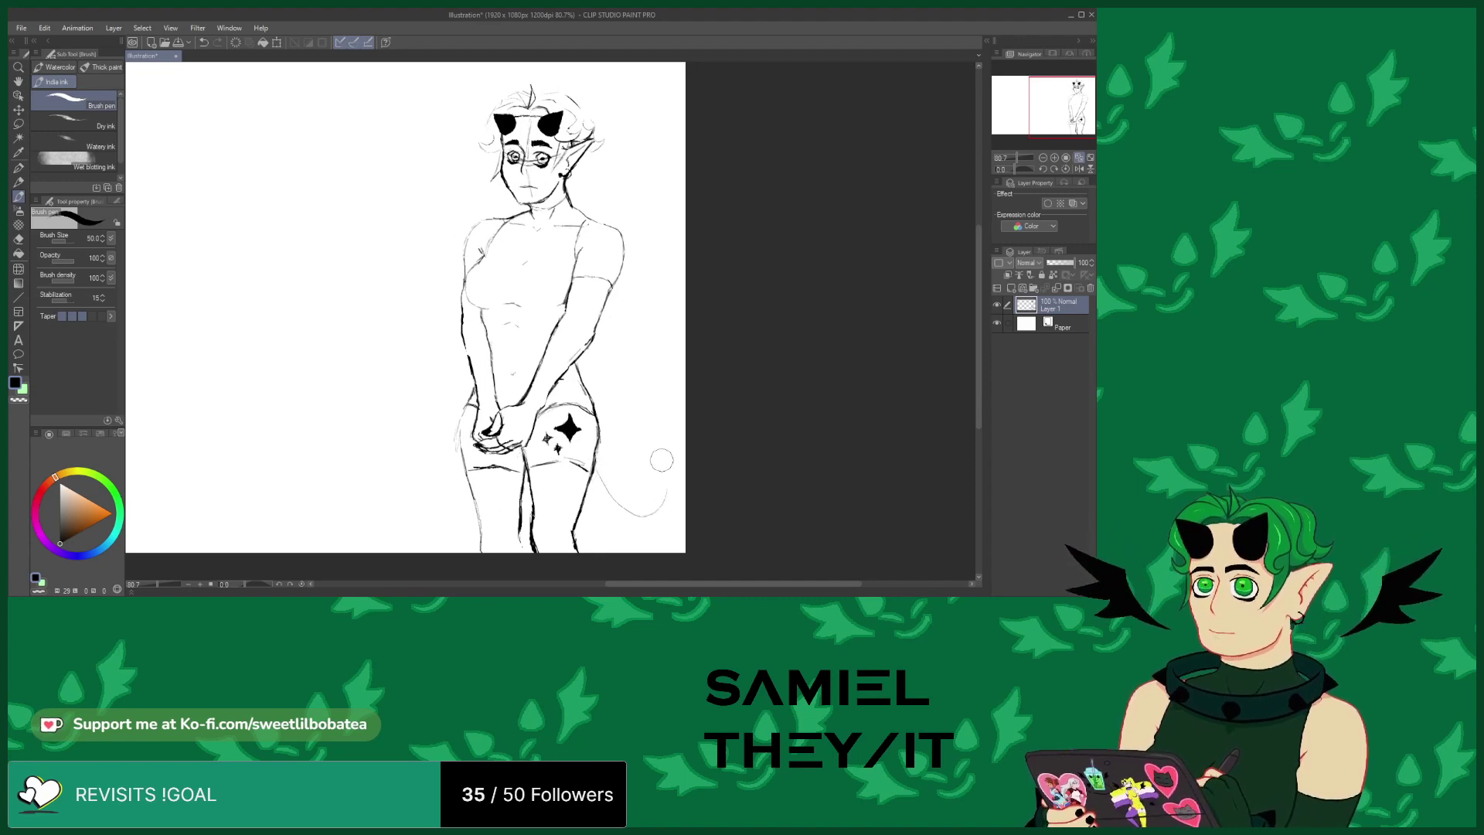
left_click(203, 42)
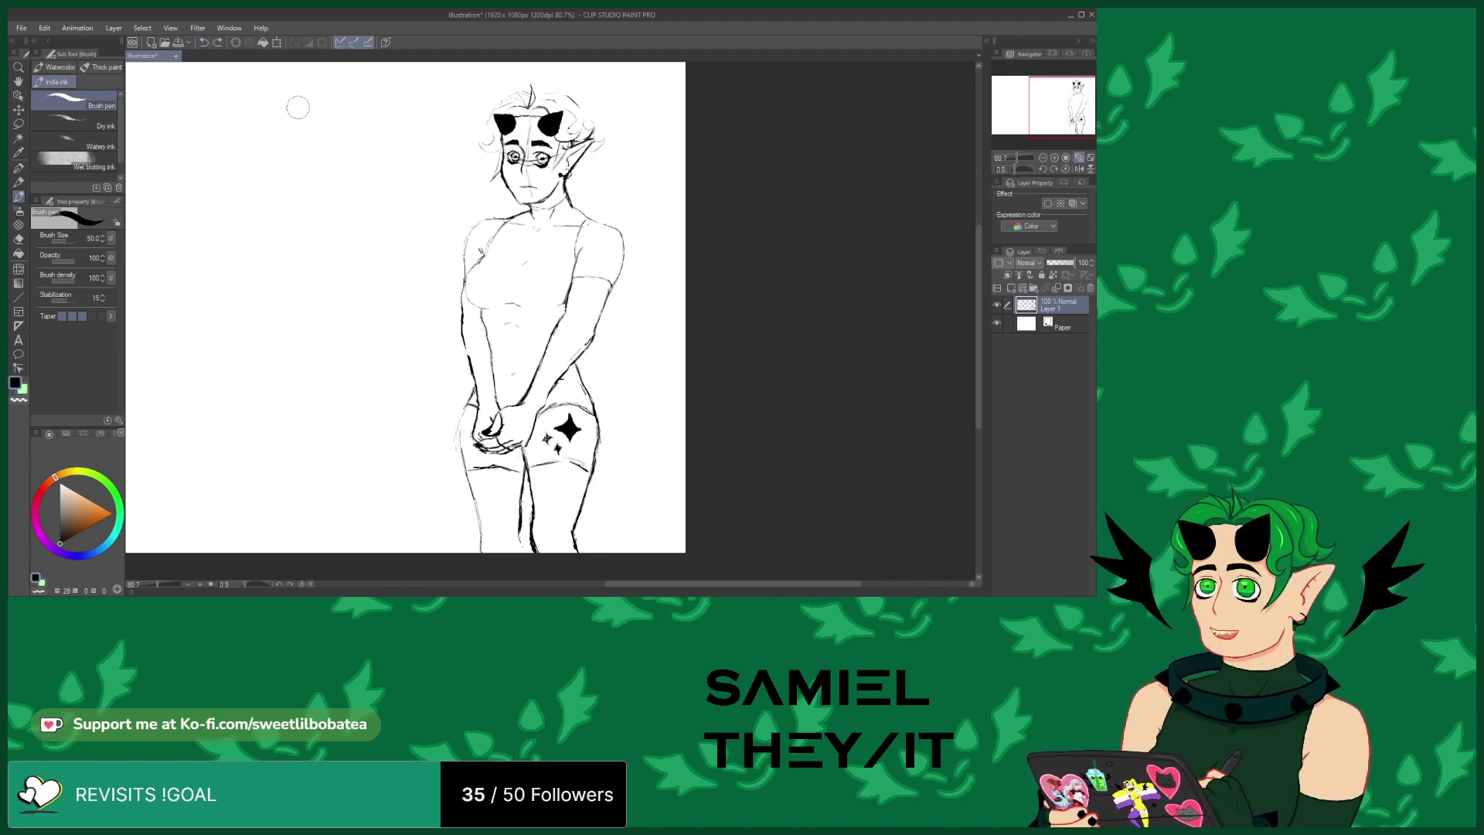
left_click_drag(595, 476, 684, 496)
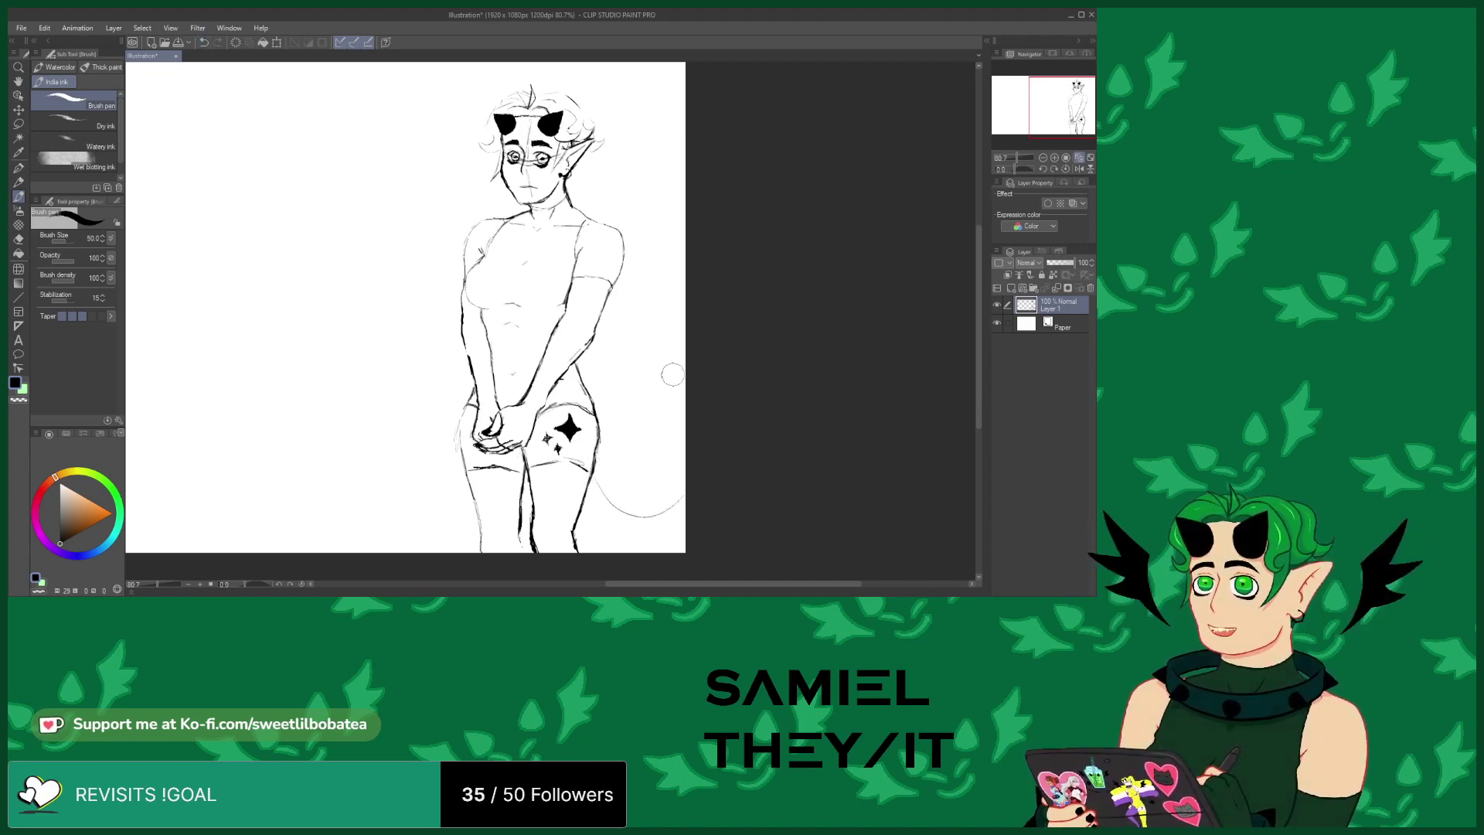
mouse_move(633, 371)
left_mouse_down()
mouse_move(645, 400)
mouse_move(667, 377)
left_mouse_up()
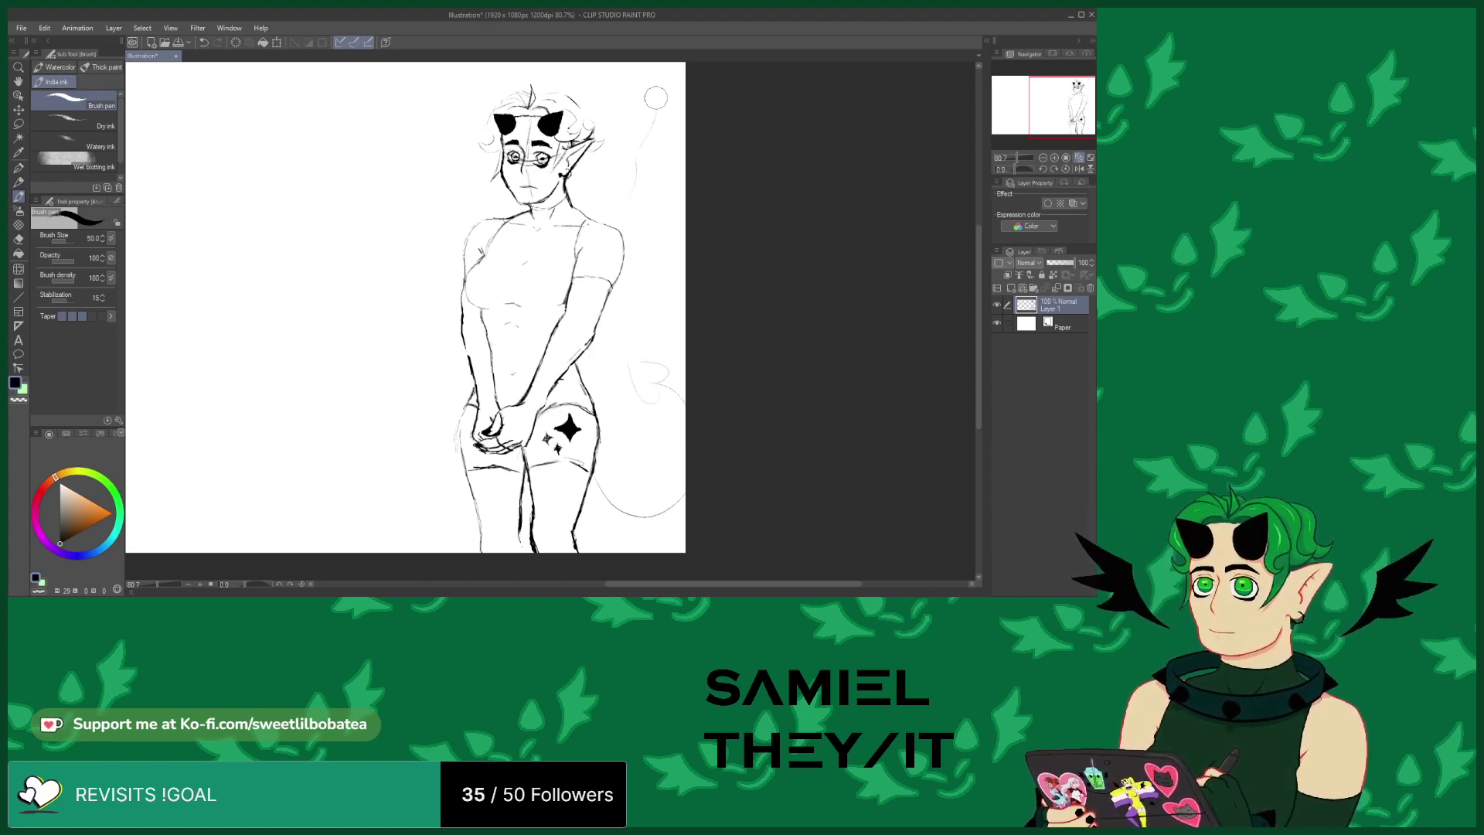
mouse_move(652, 147)
left_mouse_down()
mouse_move(670, 158)
mouse_move(647, 173)
mouse_move(626, 142)
left_mouse_up()
mouse_move(464, 202)
left_mouse_down()
mouse_move(441, 142)
mouse_move(411, 119)
mouse_move(422, 155)
mouse_move(407, 145)
mouse_move(433, 173)
mouse_move(414, 174)
mouse_move(467, 207)
left_mouse_up()
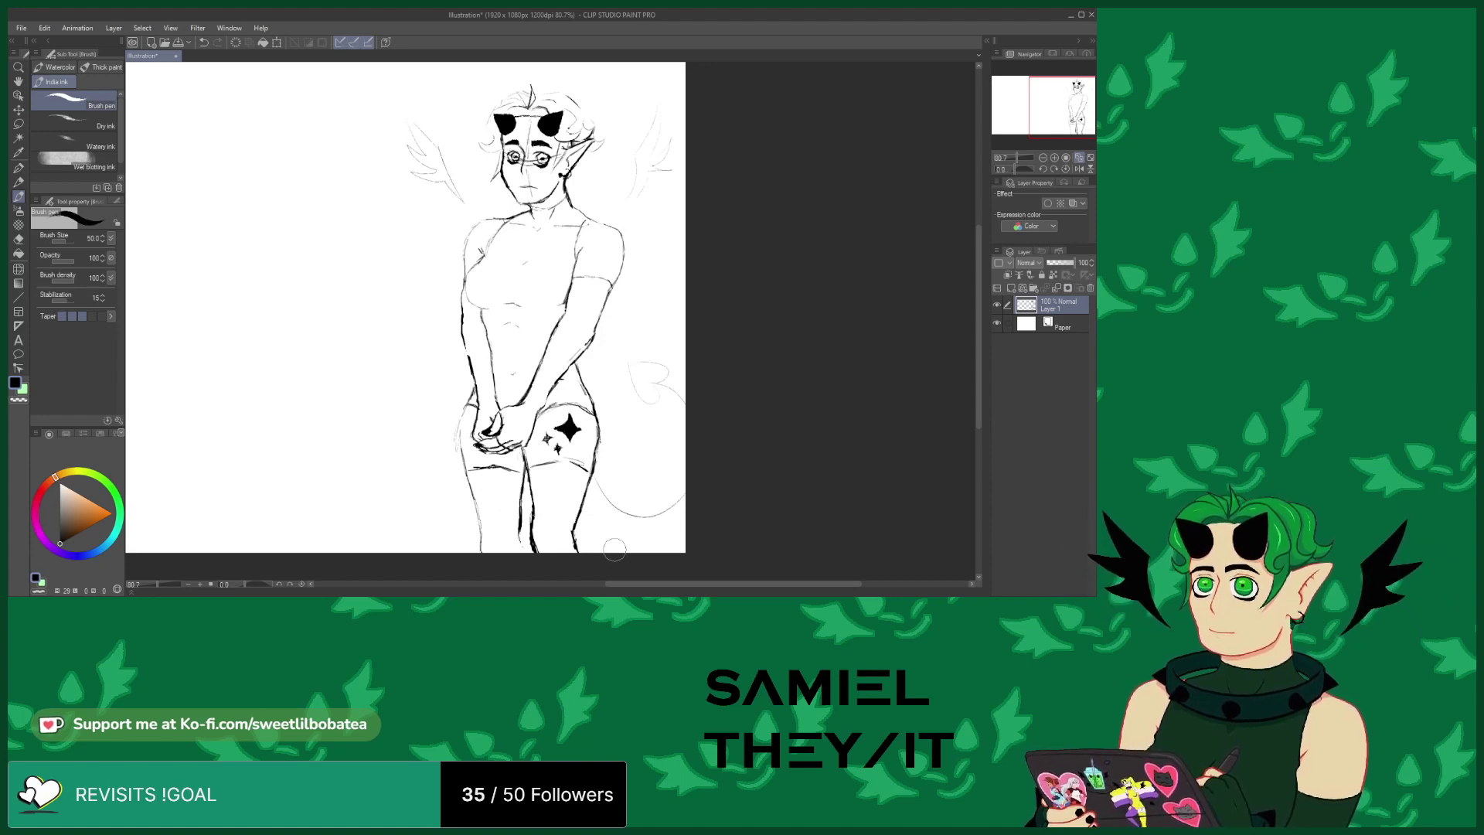
mouse_move(643, 583)
left_mouse_down()
mouse_move(529, 579)
mouse_move(553, 582)
left_mouse_up()
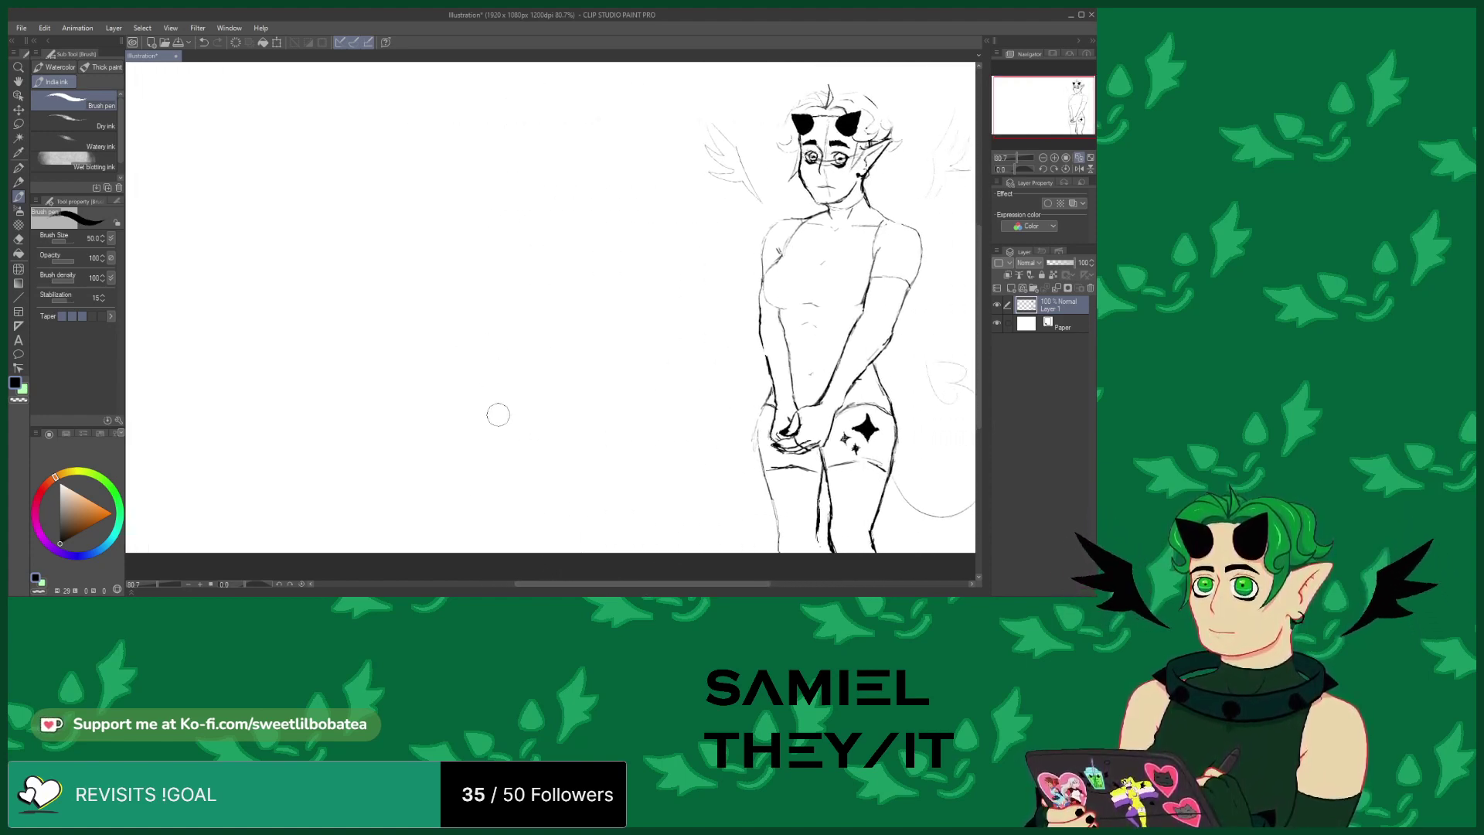
mouse_move(492, 407)
left_mouse_down()
mouse_move(497, 331)
mouse_move(561, 327)
mouse_move(583, 379)
mouse_move(574, 433)
left_mouse_up()
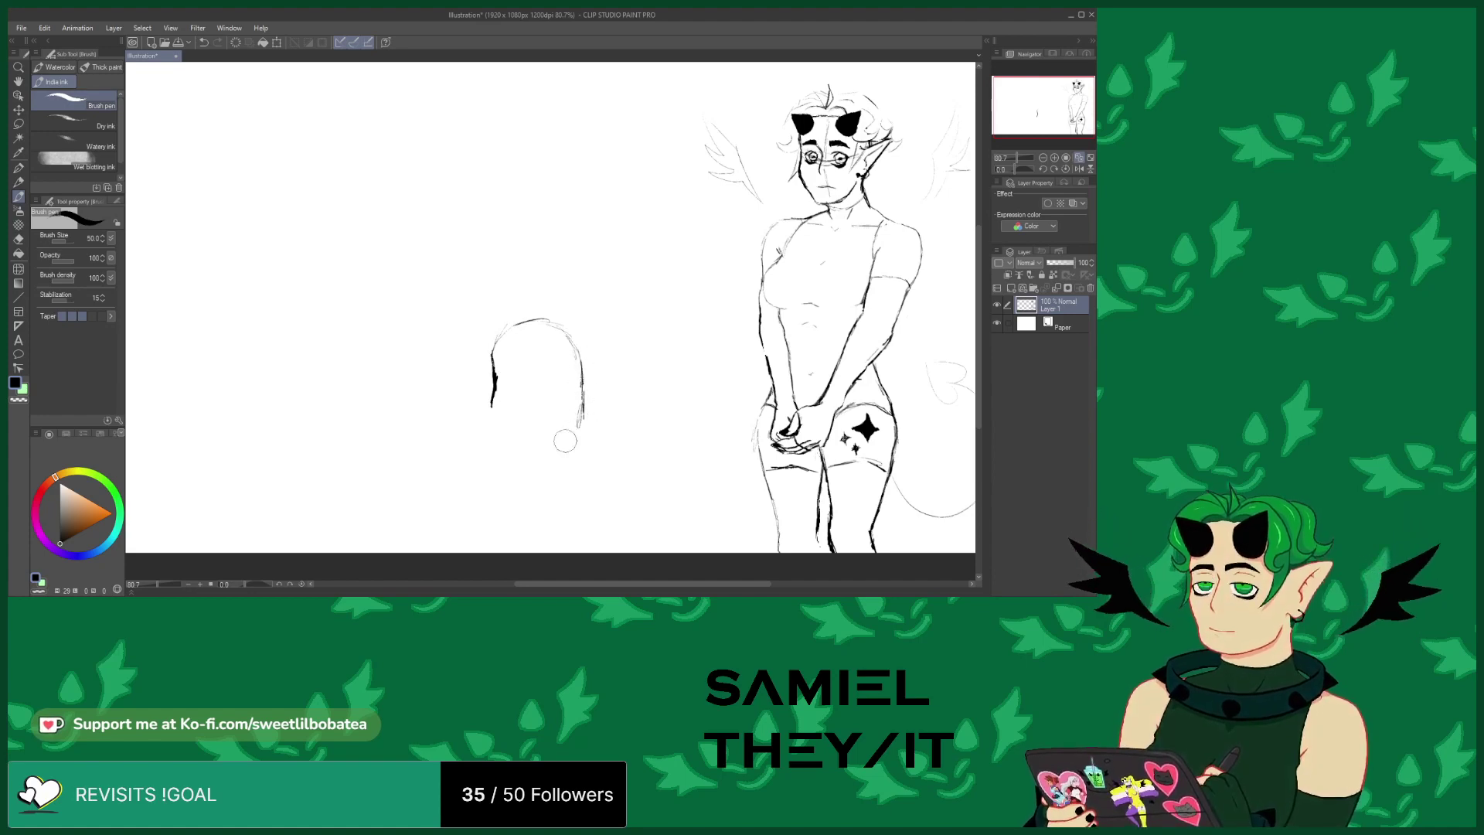
left_click(203, 43)
left_click(203, 43)
left_click(202, 44)
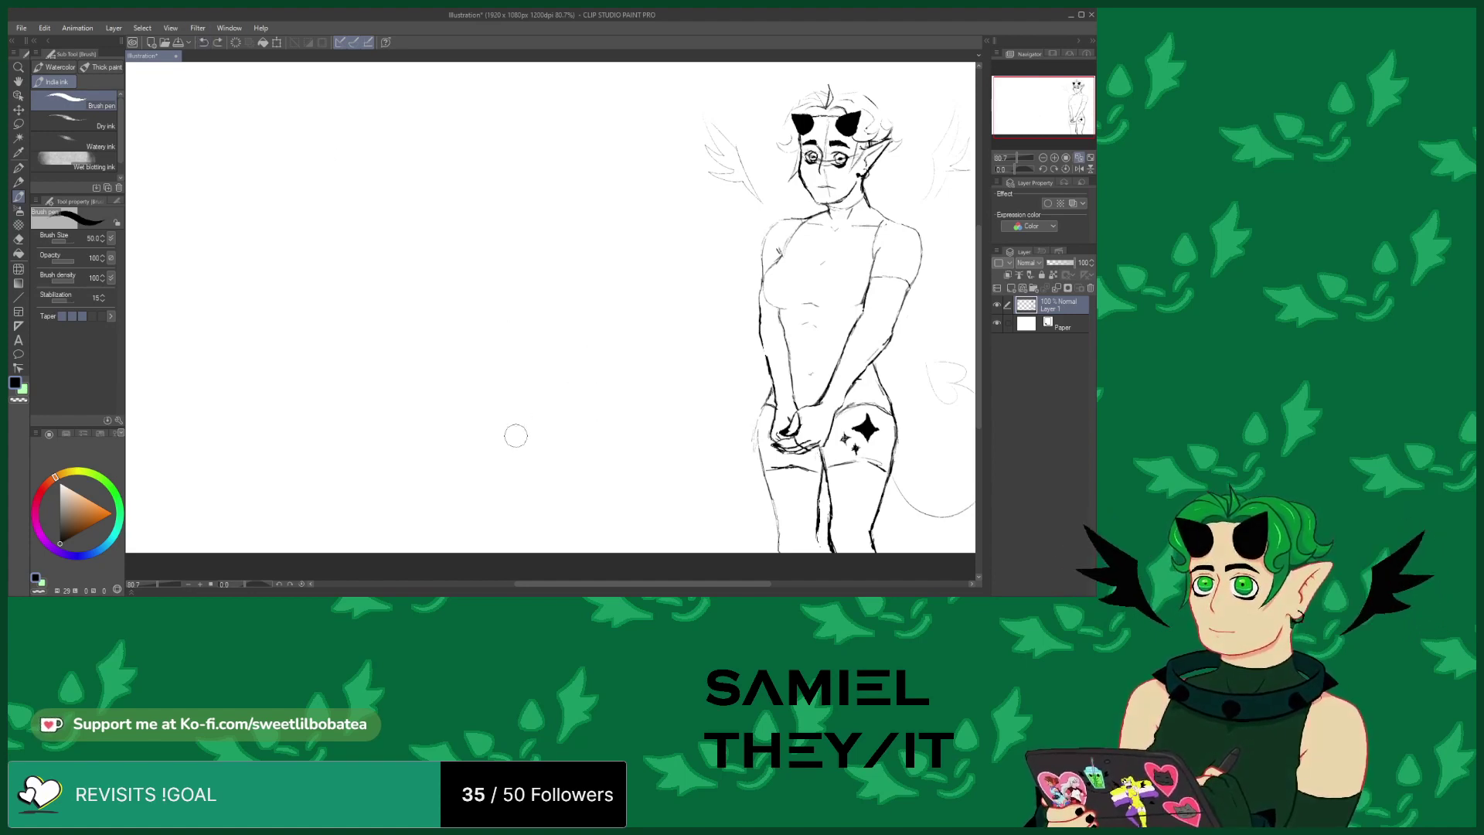
Sketch a second head on the empty canvas left of the figure, with guide lines, jaw, open mouth and right eye outline
mouse_move(545, 411)
left_mouse_down()
mouse_move(518, 363)
mouse_move(500, 363)
mouse_move(485, 434)
left_mouse_up()
mouse_move(498, 366)
left_mouse_down()
mouse_move(541, 380)
mouse_move(507, 406)
mouse_move(514, 431)
mouse_move(504, 407)
mouse_move(542, 399)
mouse_move(488, 450)
mouse_move(532, 463)
mouse_move(552, 428)
left_mouse_up()
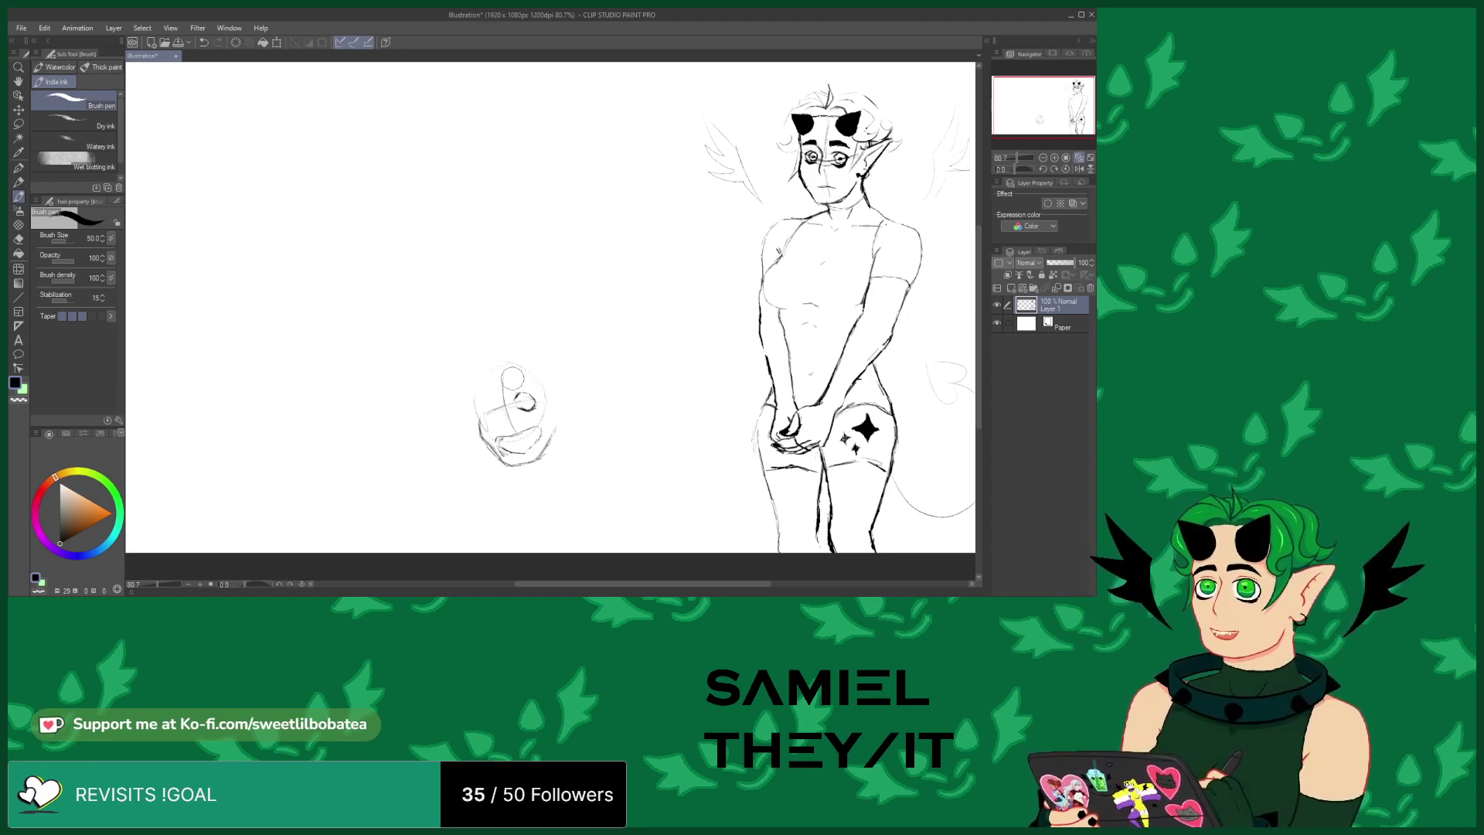
Fill the new head's open mouth with jagged upper and lower teeth, and add the iris and pupil to the right eye
scroll(479, 449, "up", 2)
scroll(478, 448, "up", 2)
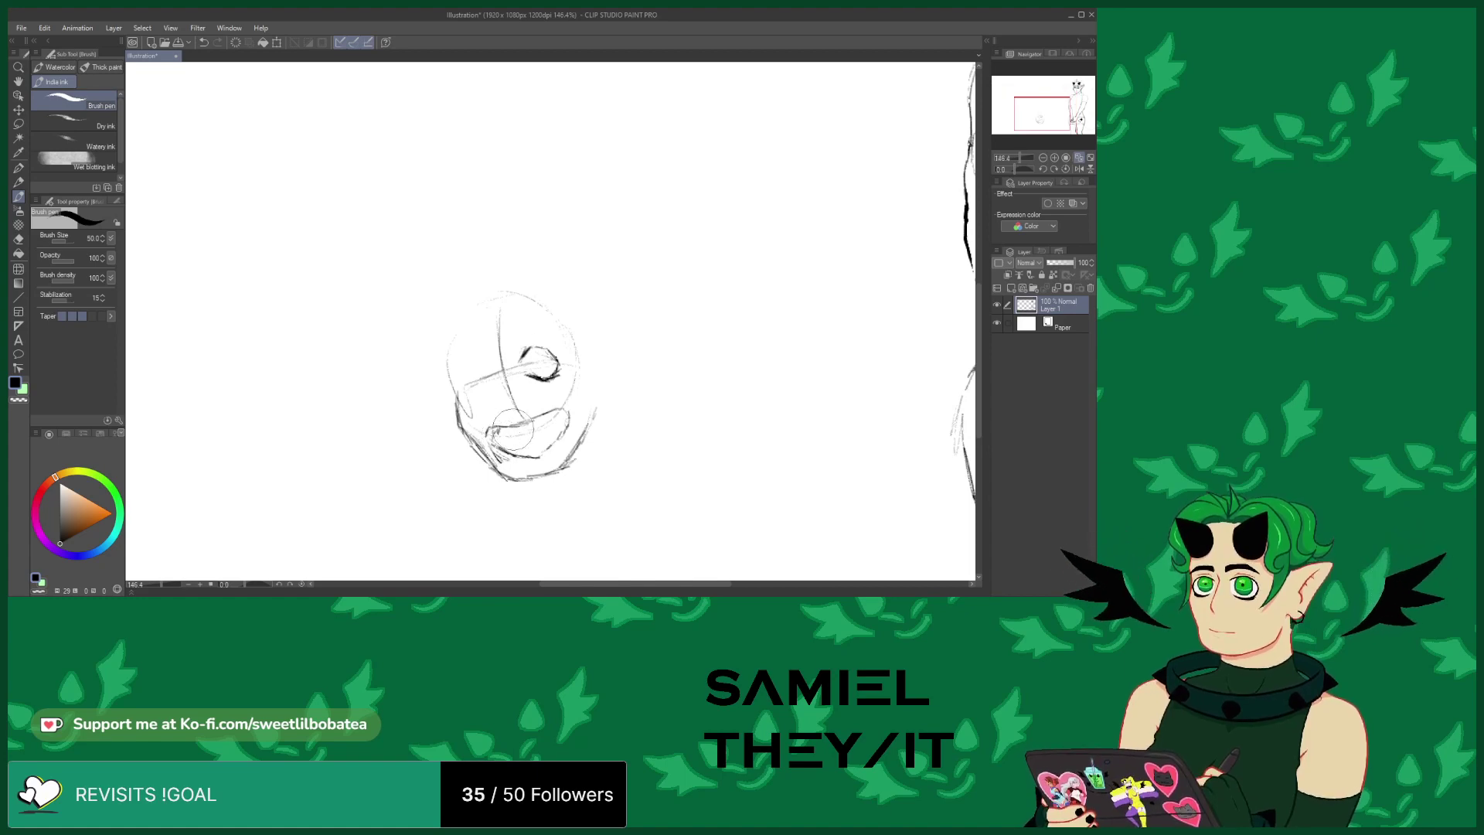
scroll(565, 294, "up", 1)
scroll(554, 367, "up", 1)
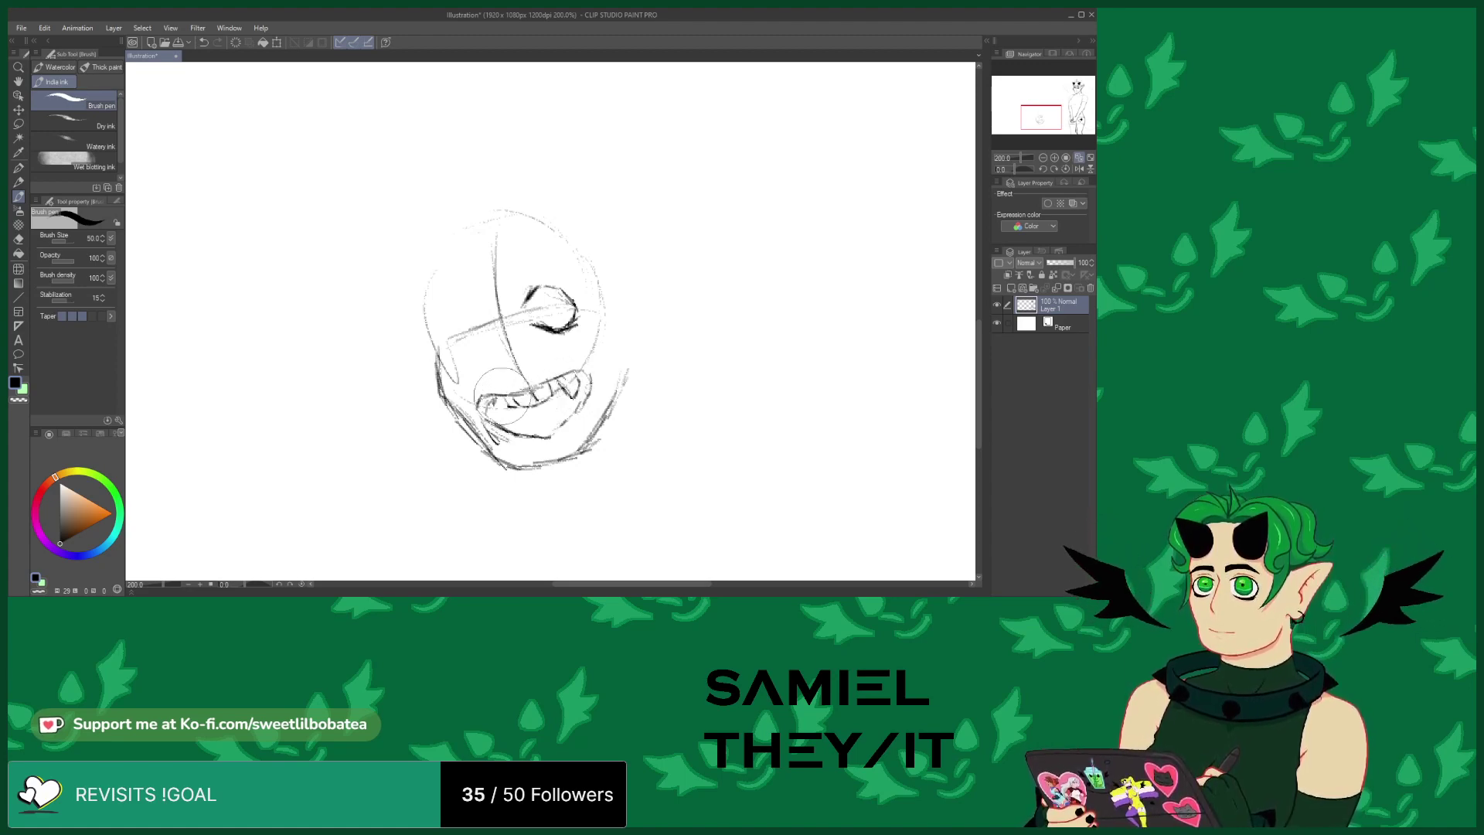
left_click_drag(489, 398, 496, 412)
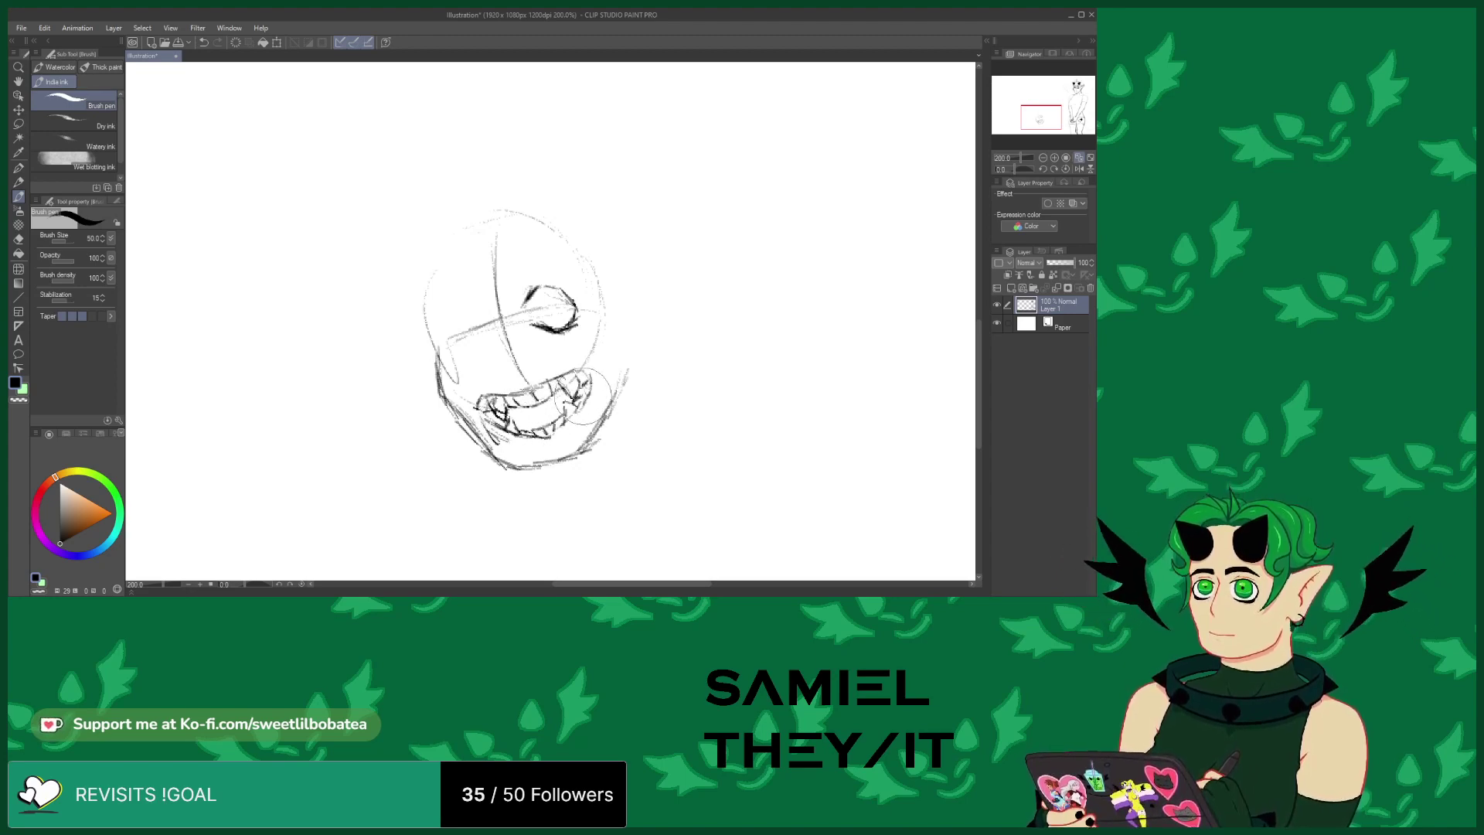
mouse_move(510, 437)
left_mouse_down()
mouse_move(485, 418)
mouse_move(501, 417)
left_mouse_up()
left_click_drag(547, 307, 548, 308)
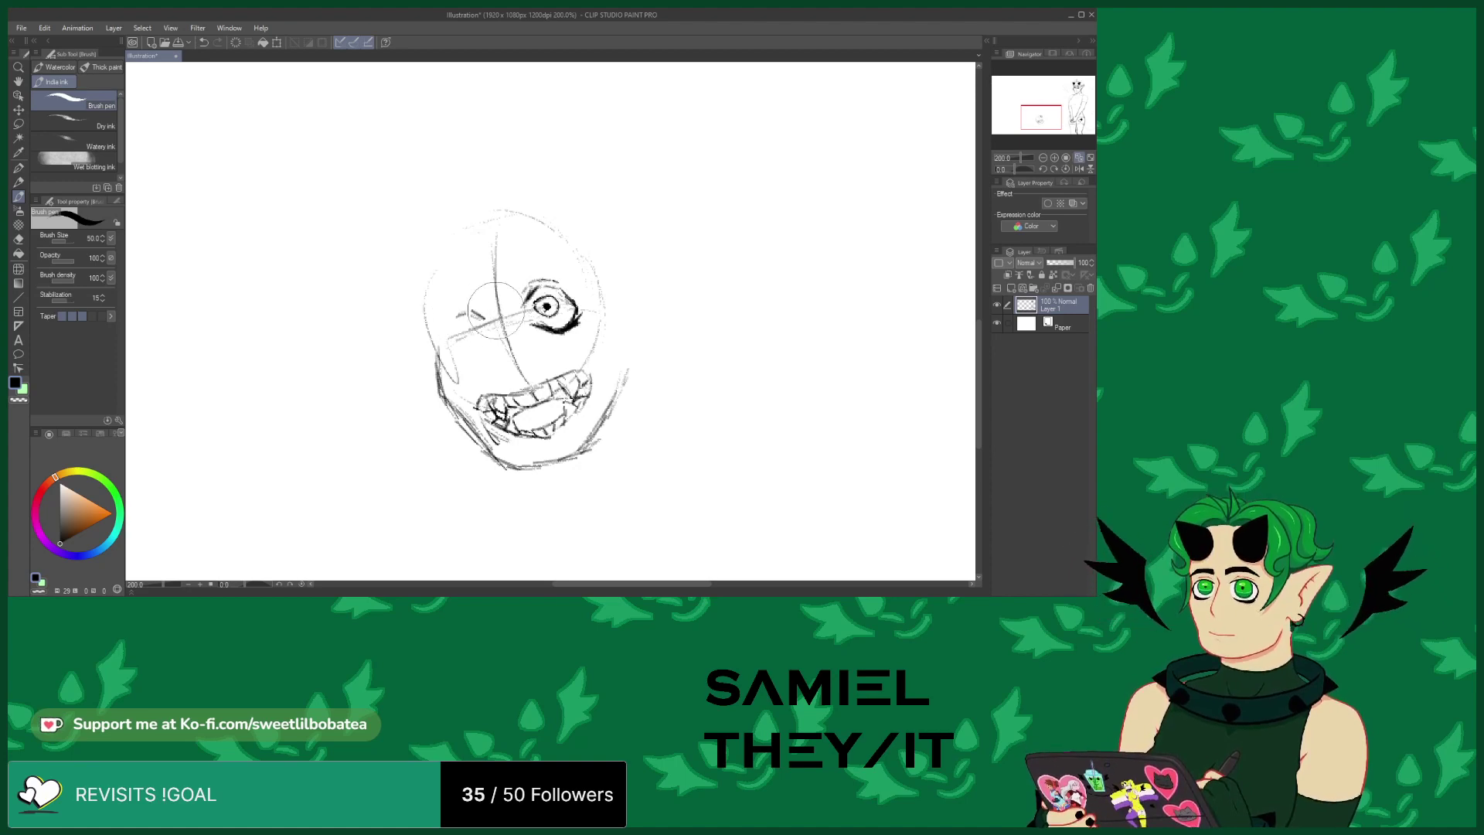
Draw the crease above the left eye and the nose's bridge and tip, refining the nose line with the Hard eraser
left_click_drag(473, 301, 501, 324)
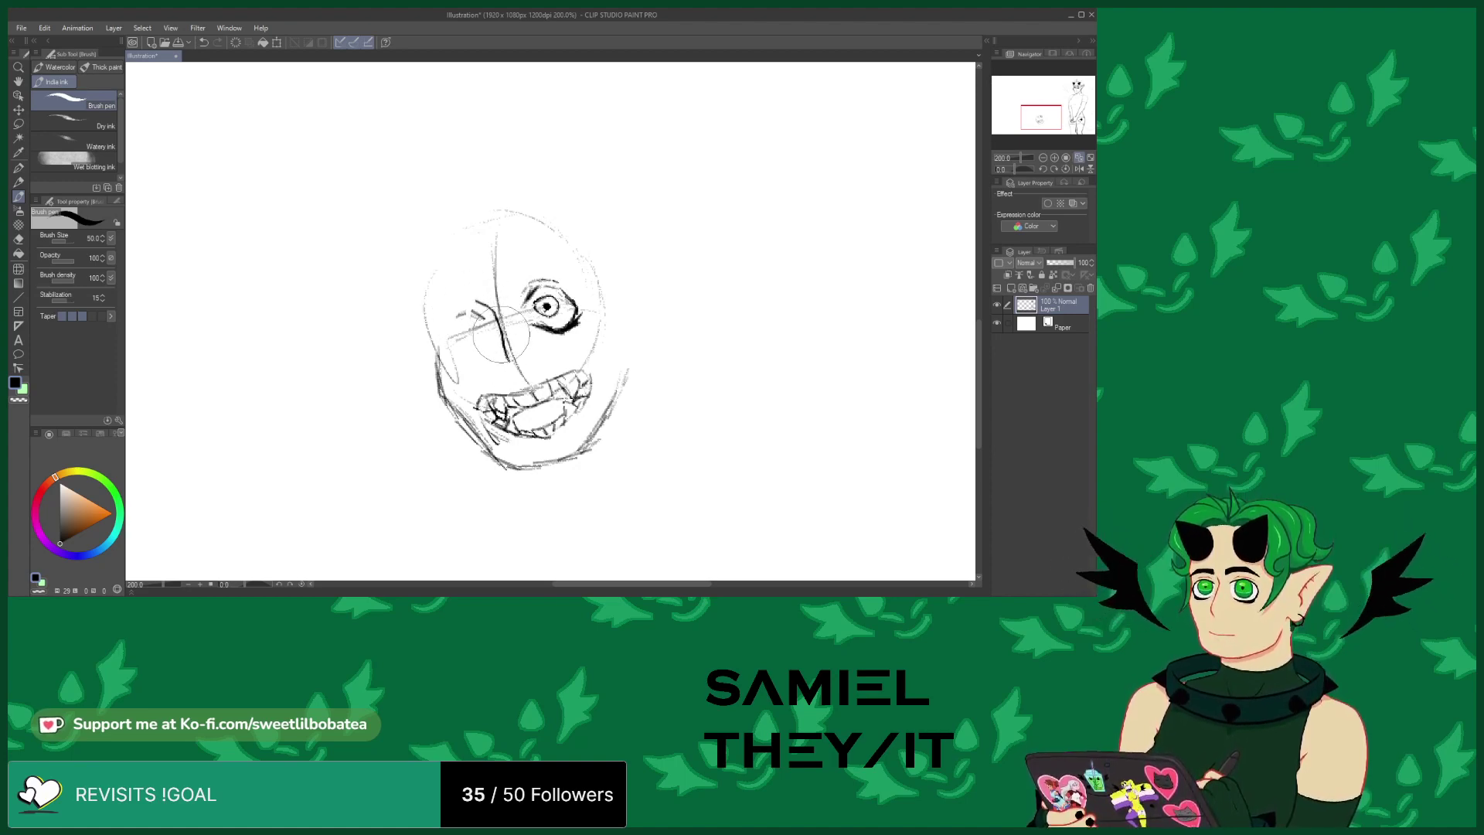
left_click_drag(495, 317, 507, 360)
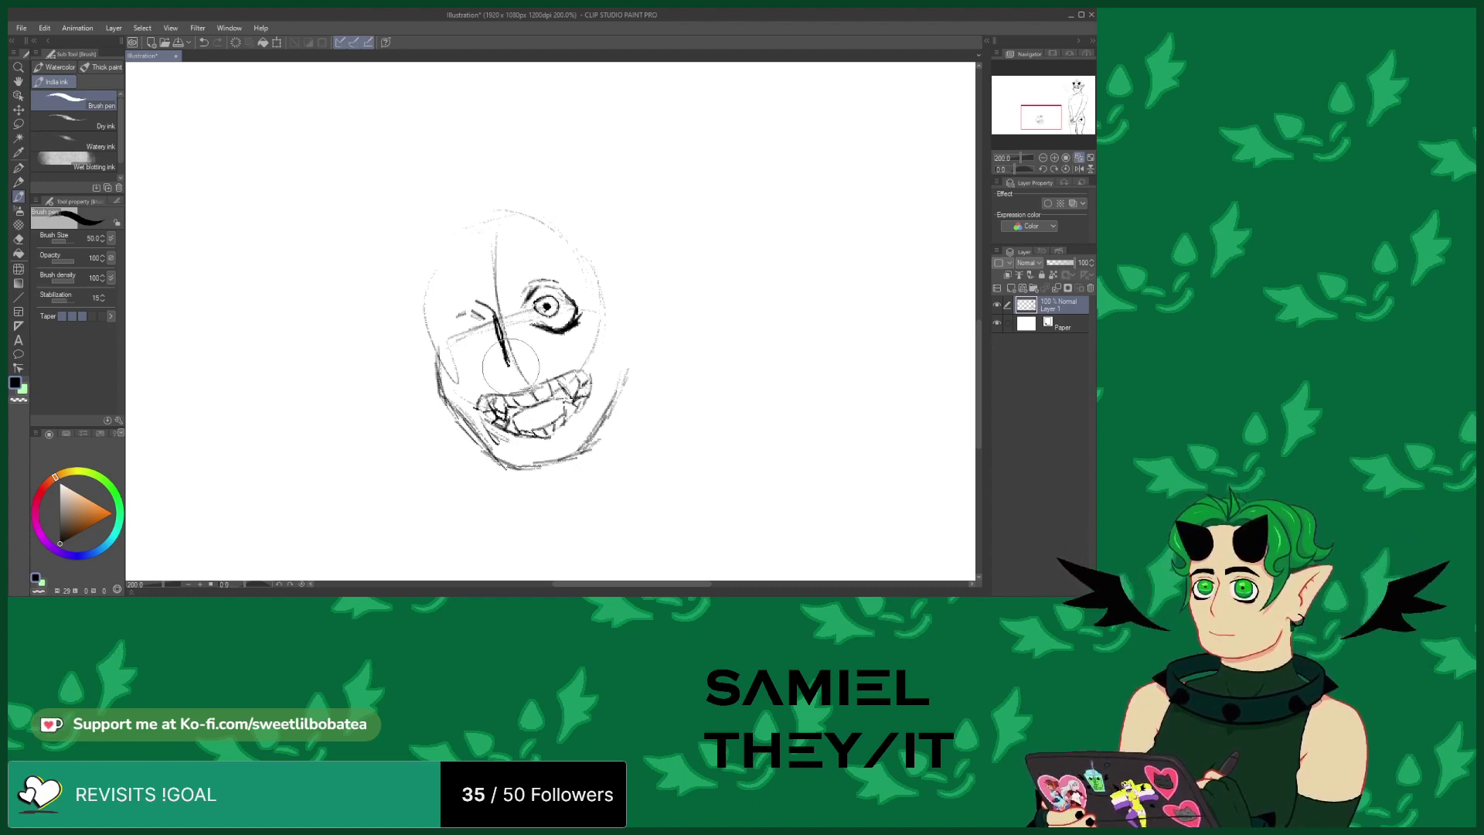
left_click(19, 240)
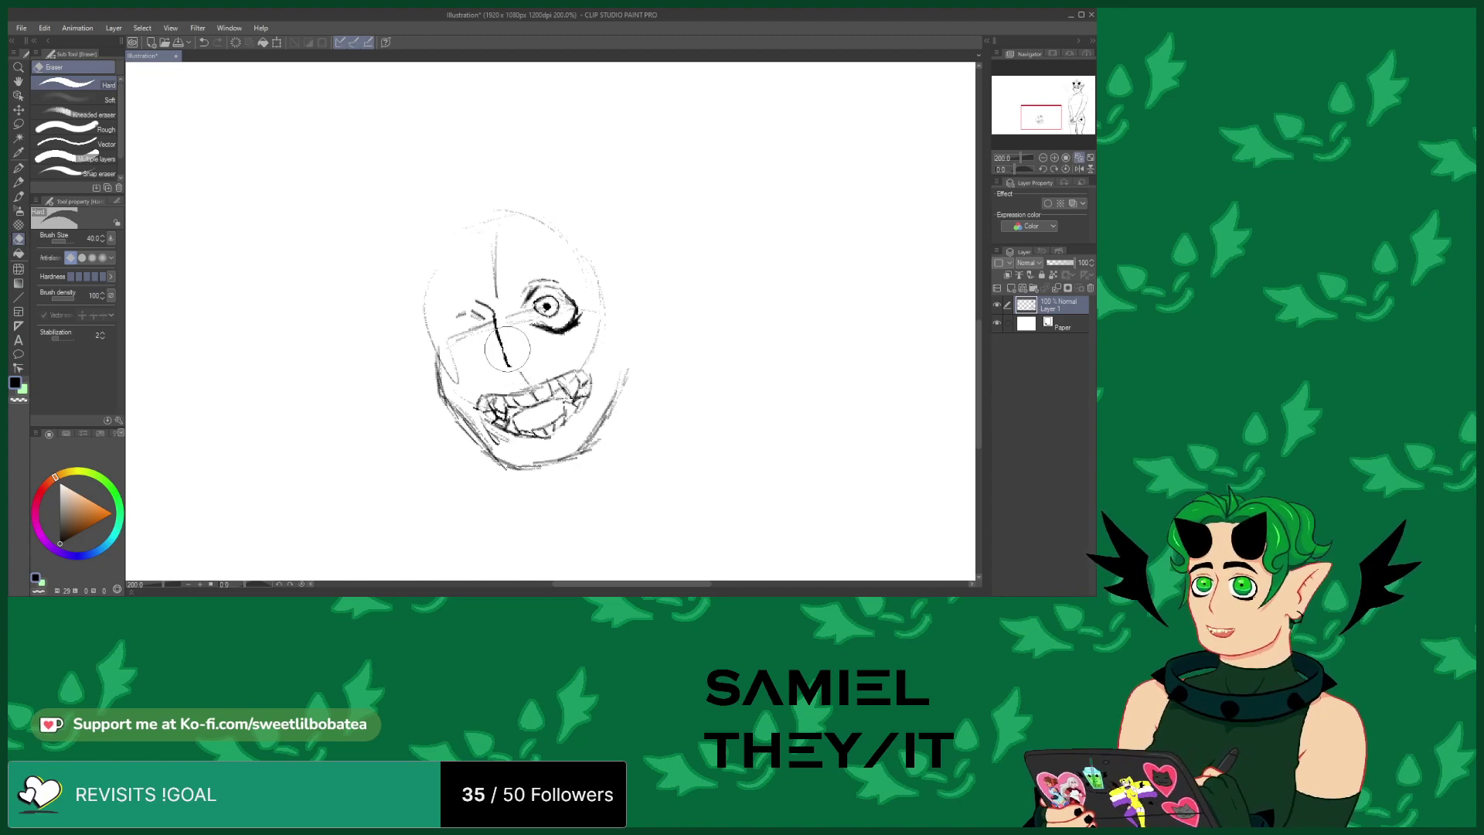
left_click(19, 196)
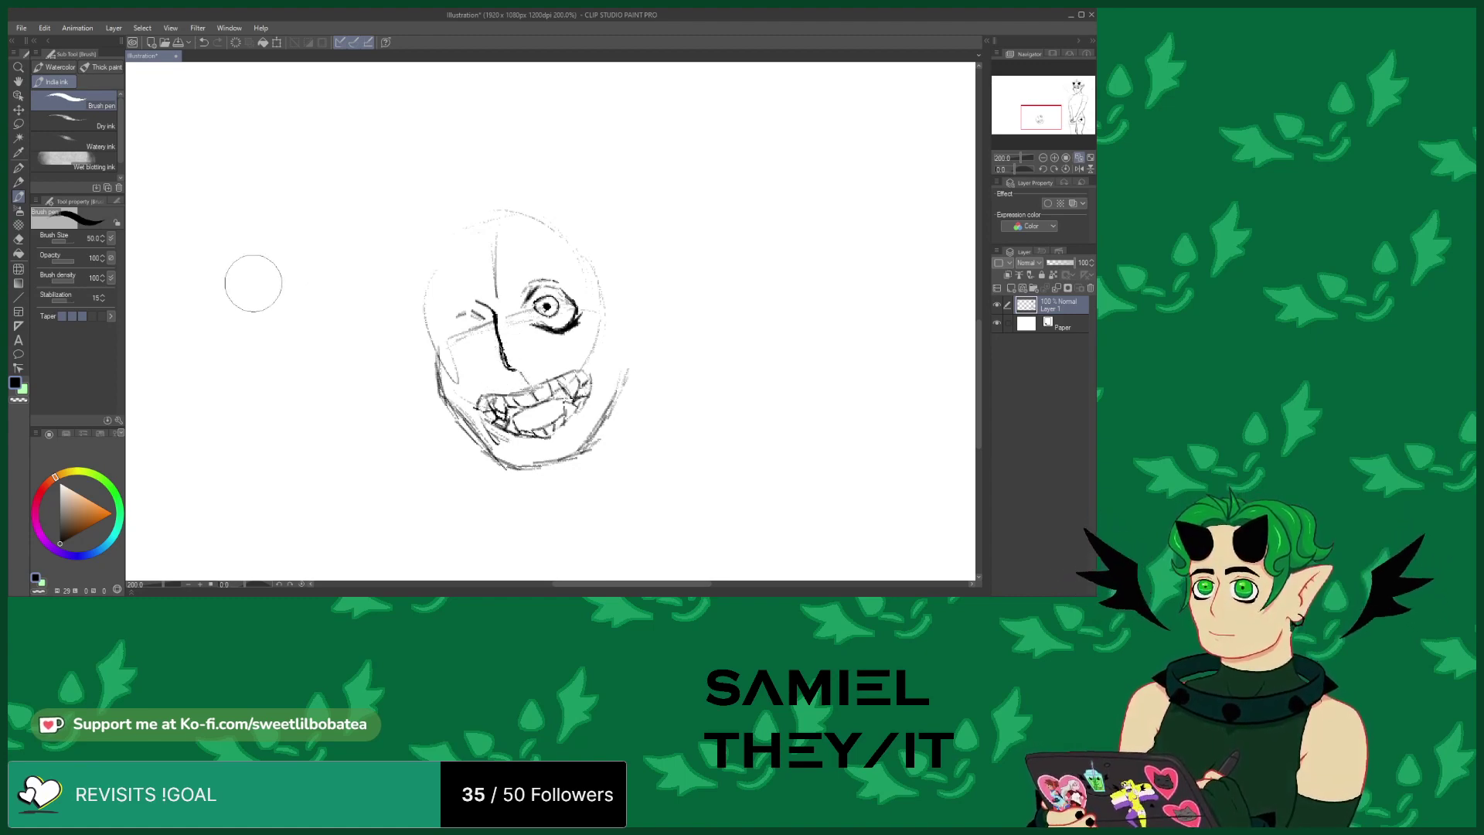
key("e")
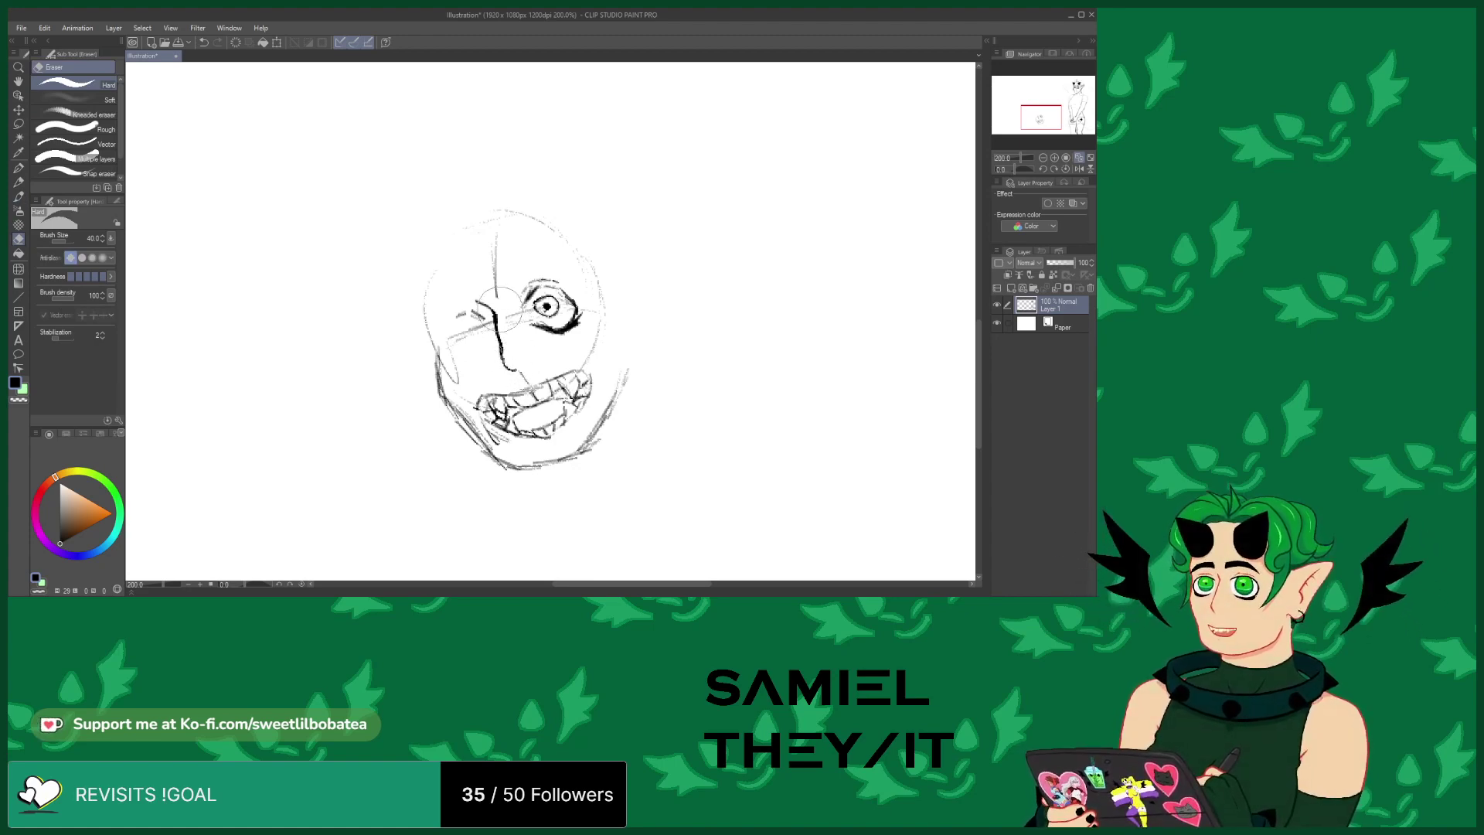
Draw the second head's left eye with the Brush pen: curved upper lid, heavy lower shadow, iris and pupil
left_click(20, 197)
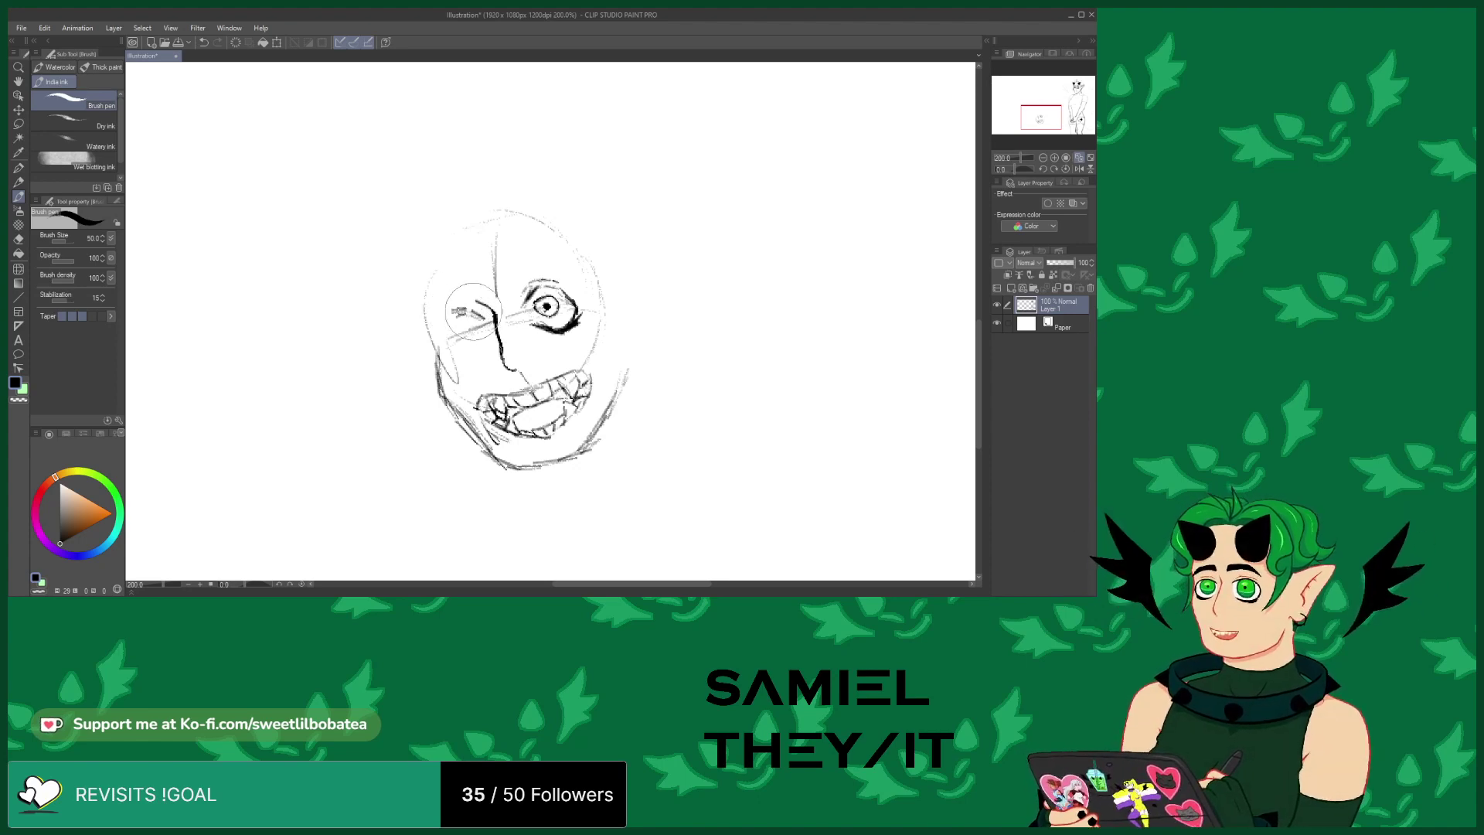
left_click_drag(447, 324, 443, 338)
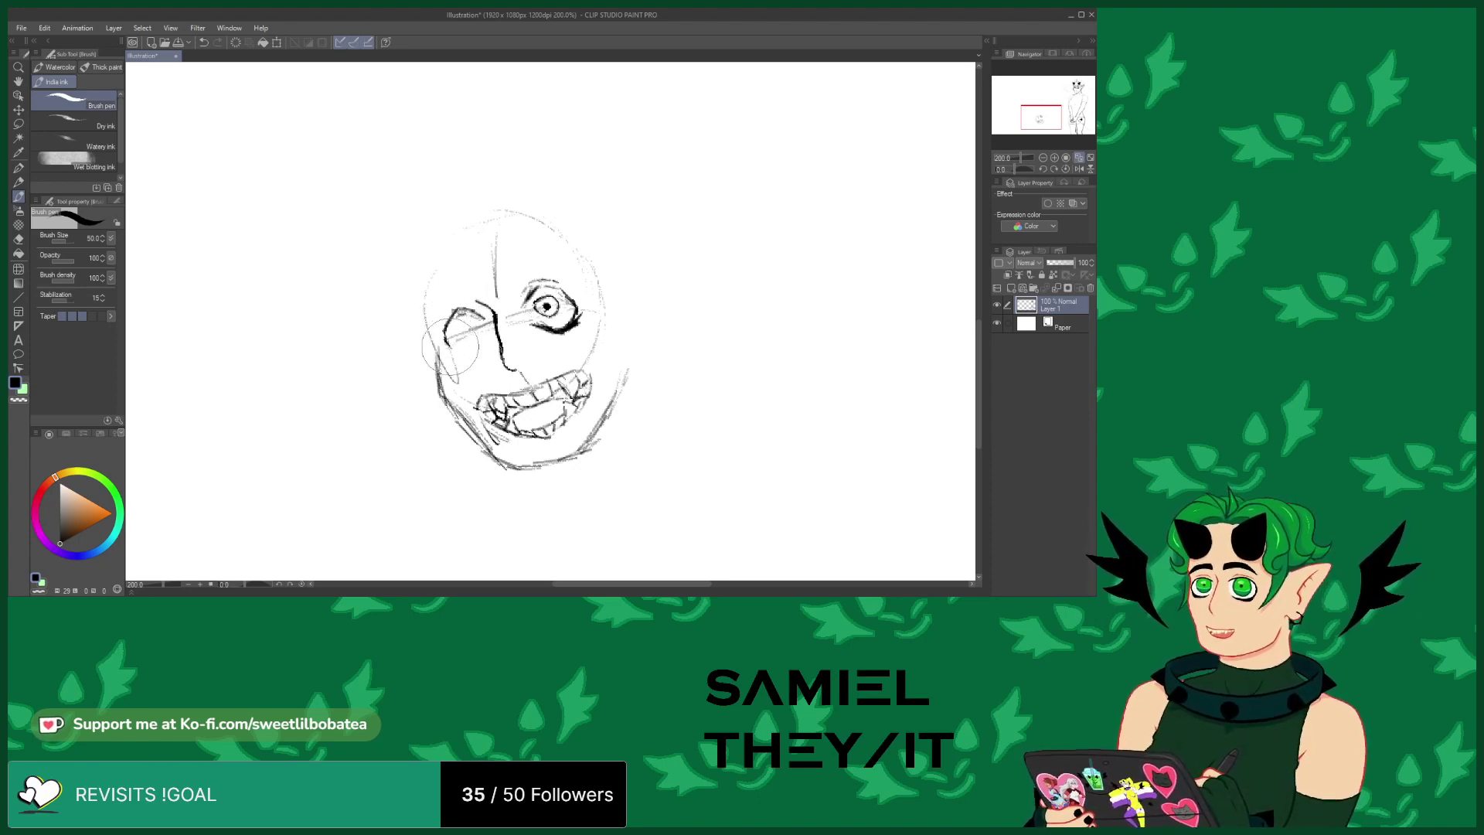
left_click_drag(443, 344, 511, 362)
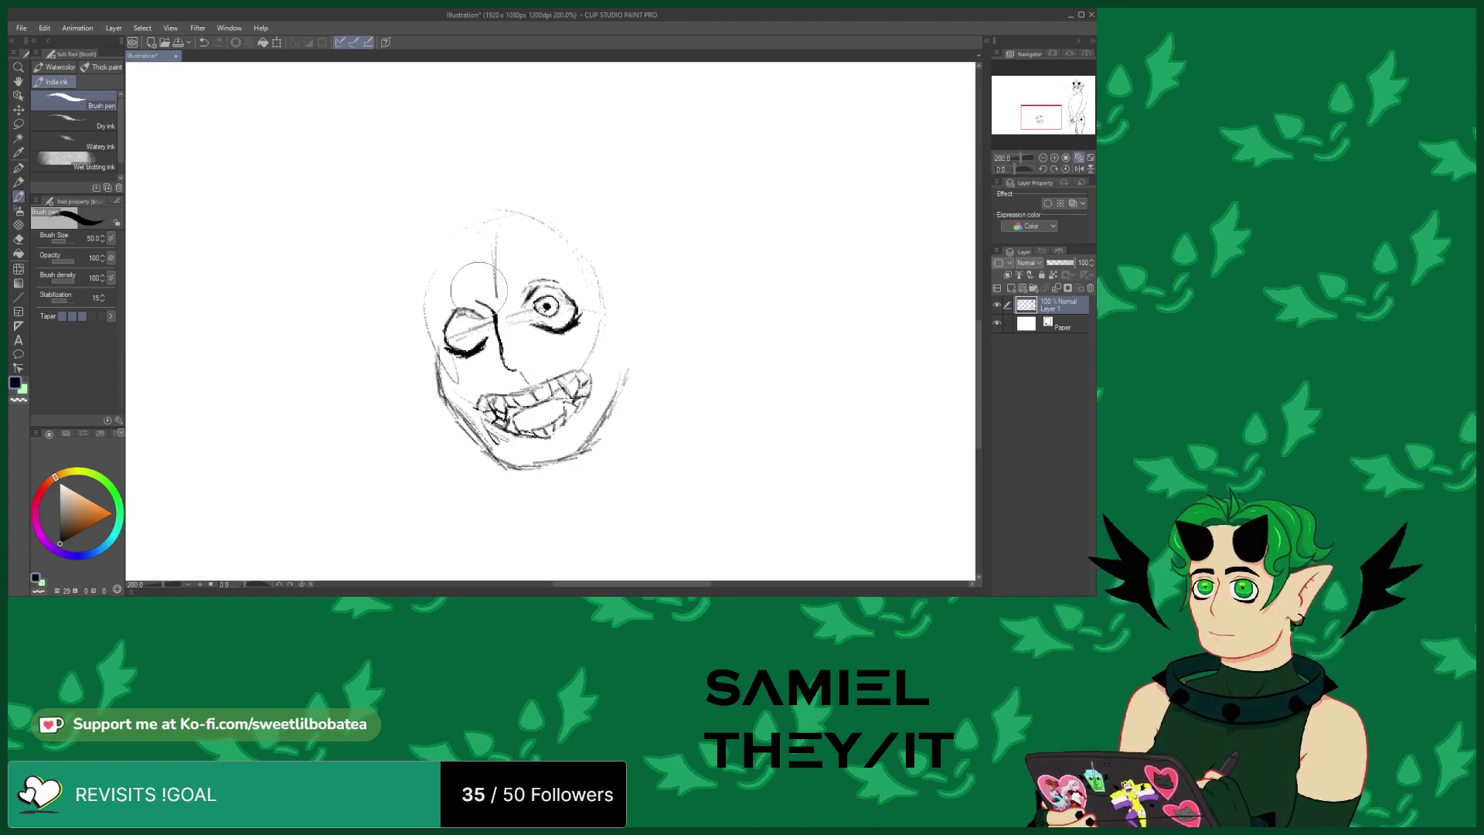
mouse_move(467, 320)
left_mouse_down()
mouse_move(469, 335)
mouse_move(447, 323)
mouse_move(495, 309)
left_mouse_up()
left_click(469, 328)
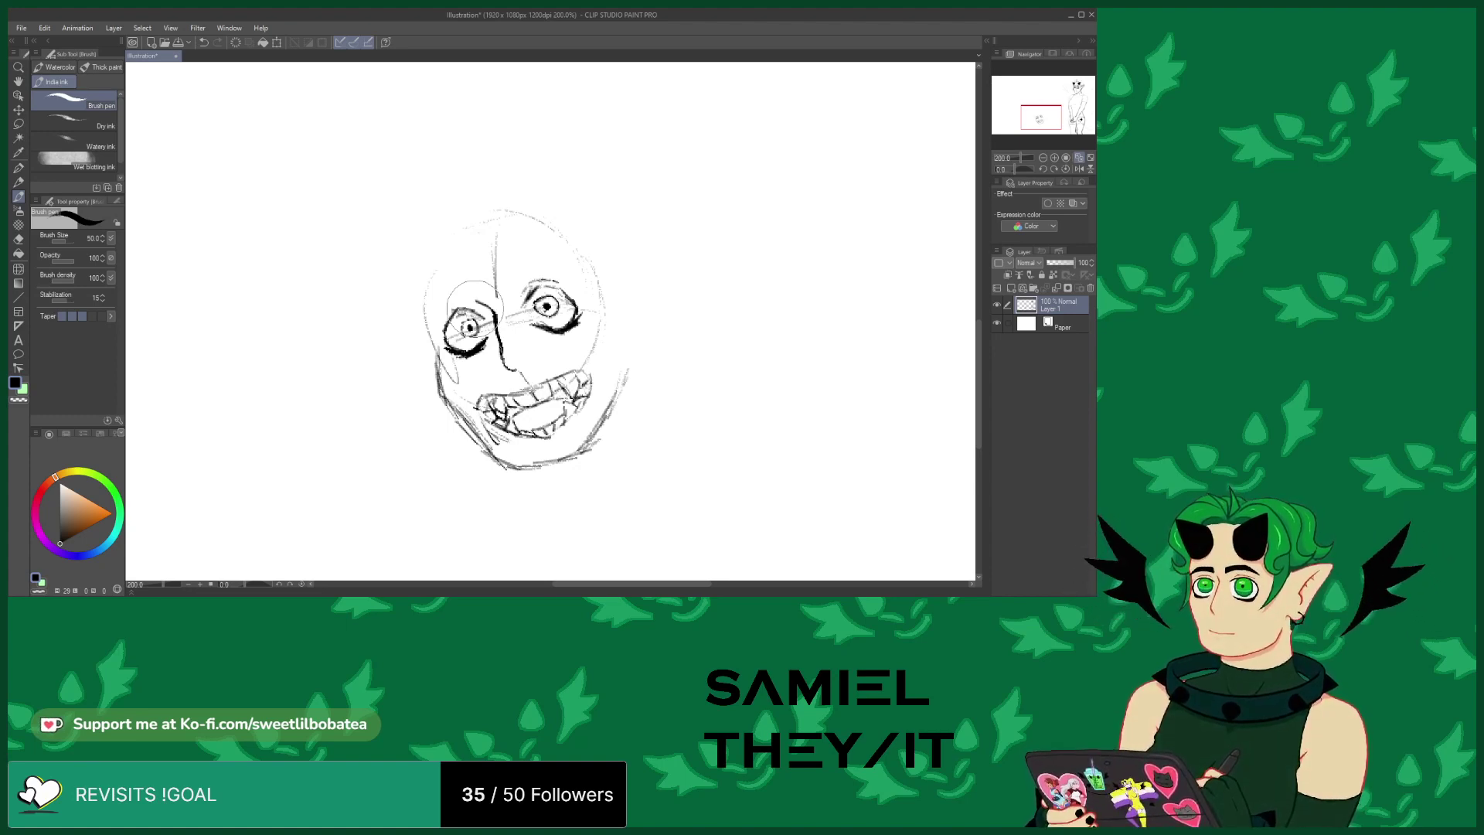
Erase the stray lines at the nose's tip and upper bridge with the Hard eraser and redraw the bridge's curve
left_click(19, 241)
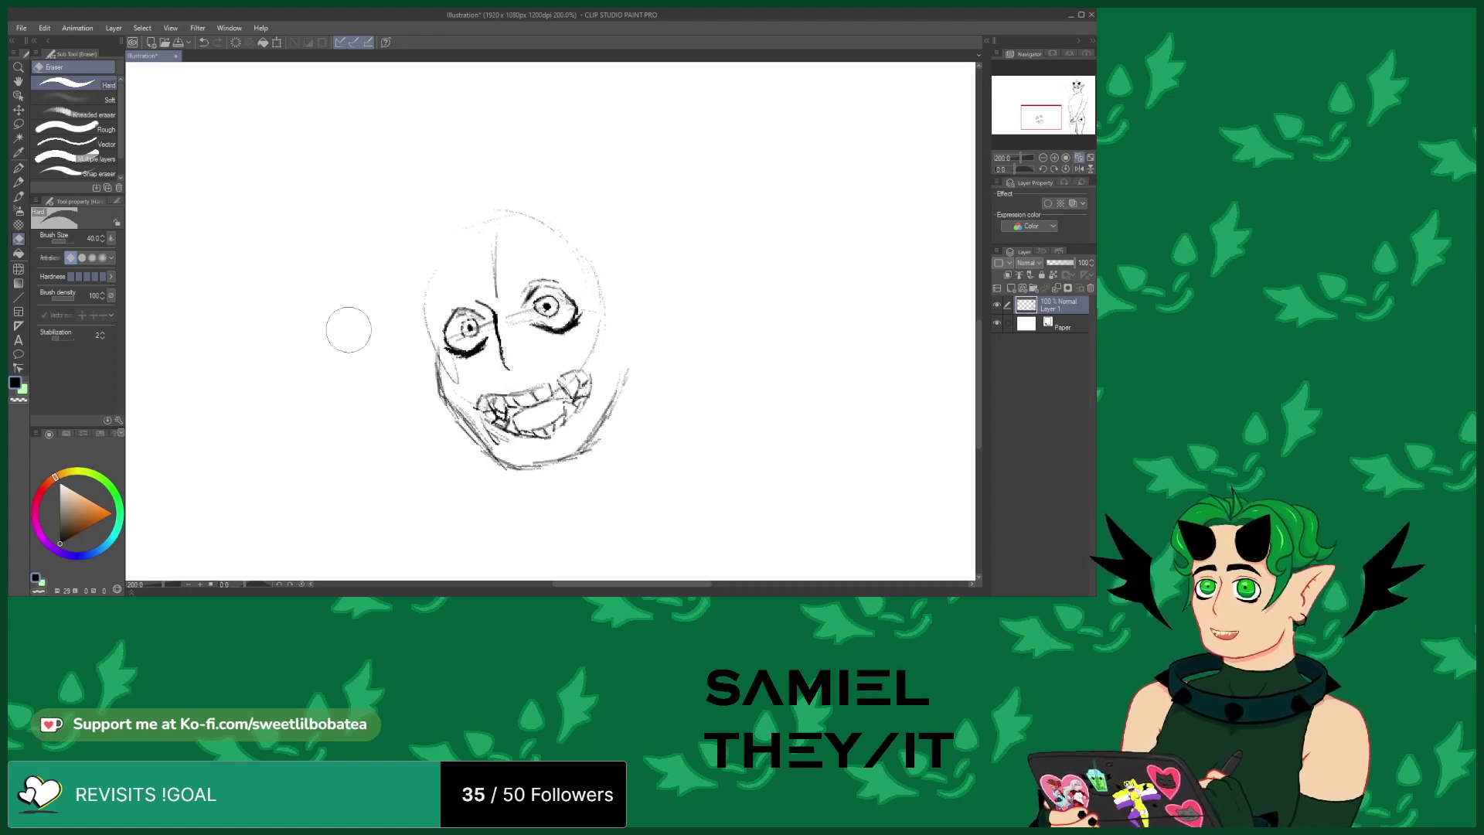
left_click(19, 196)
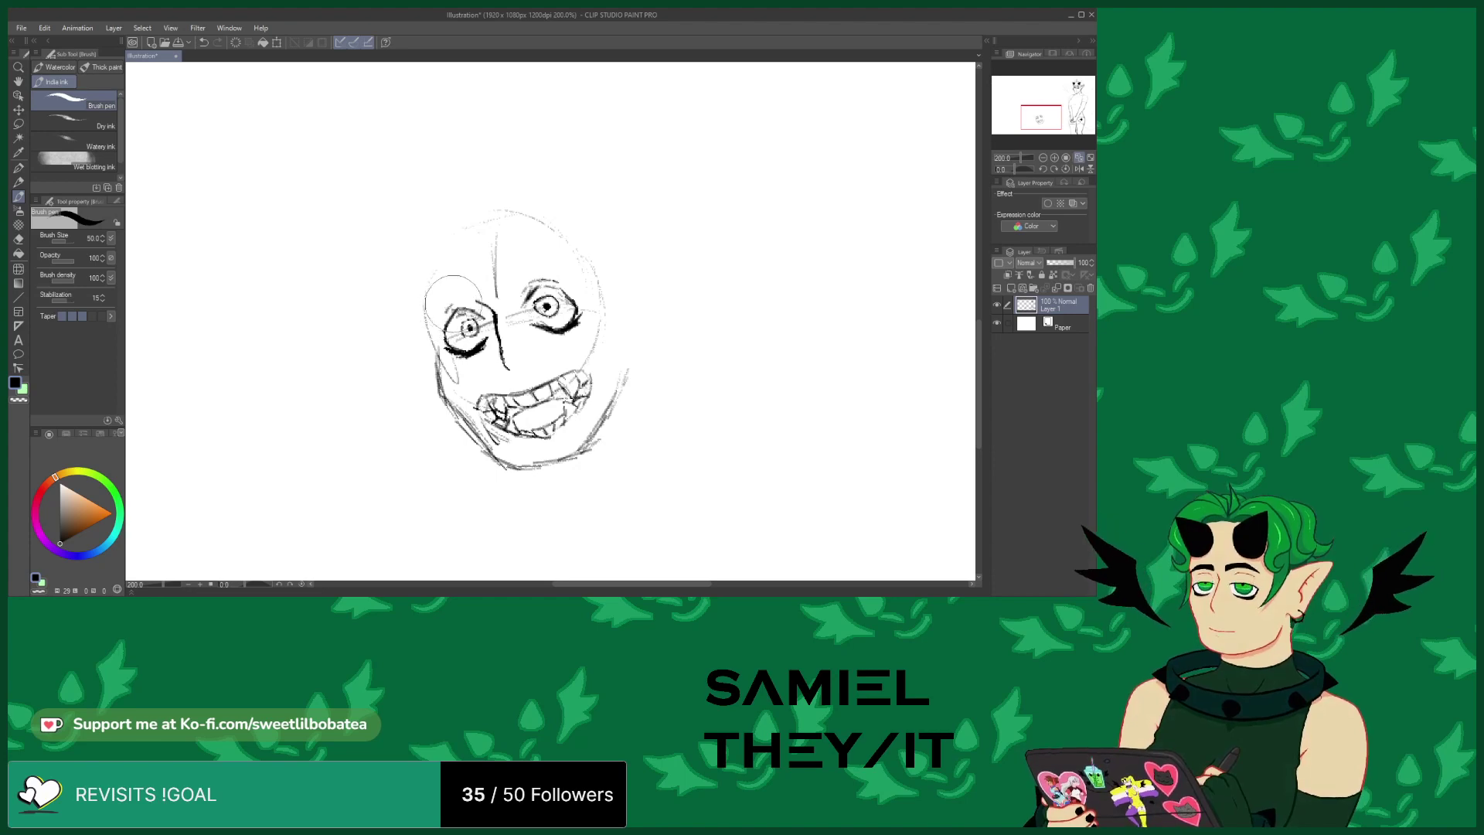
key("e")
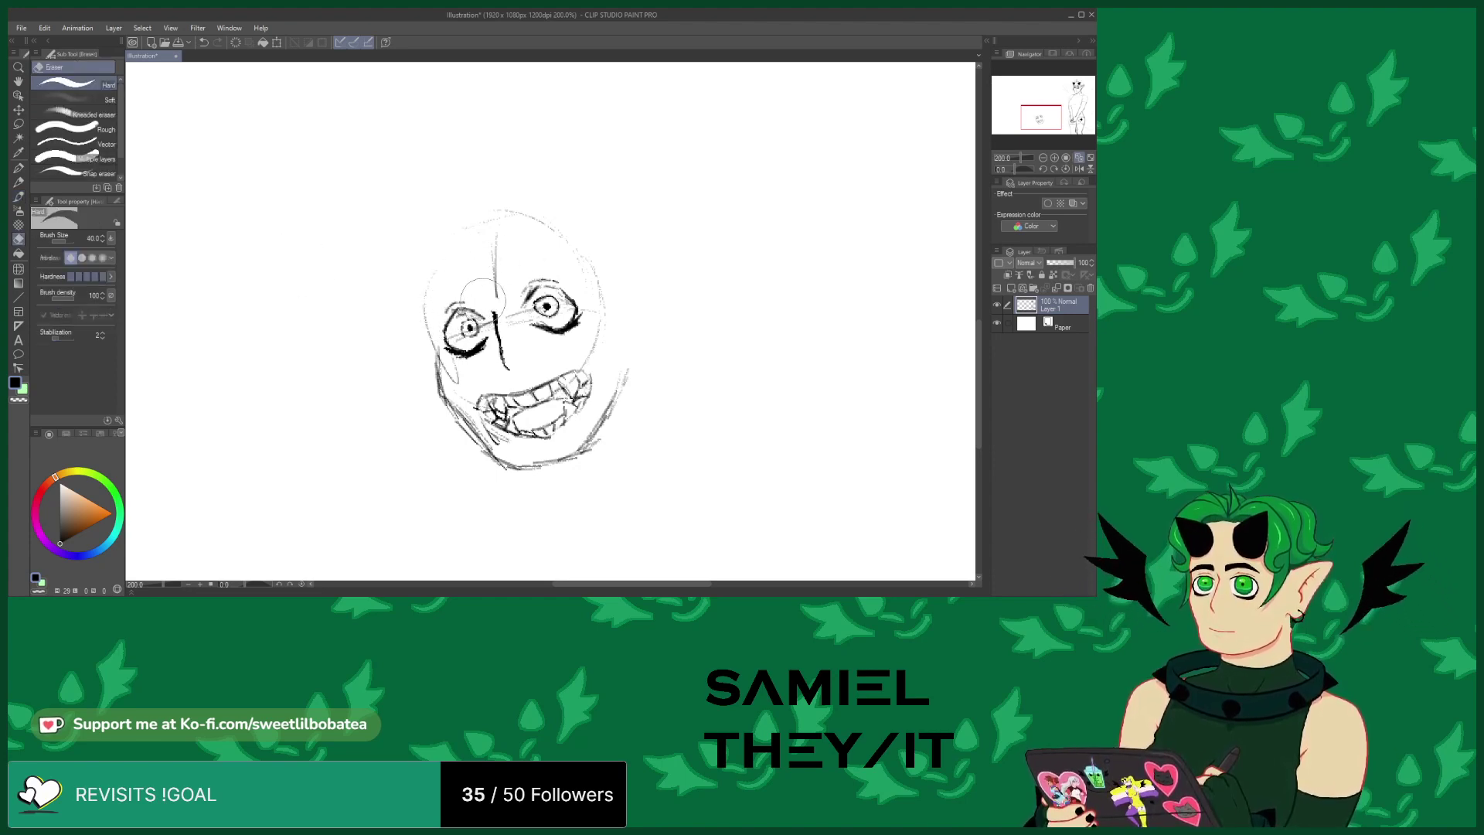
key("b")
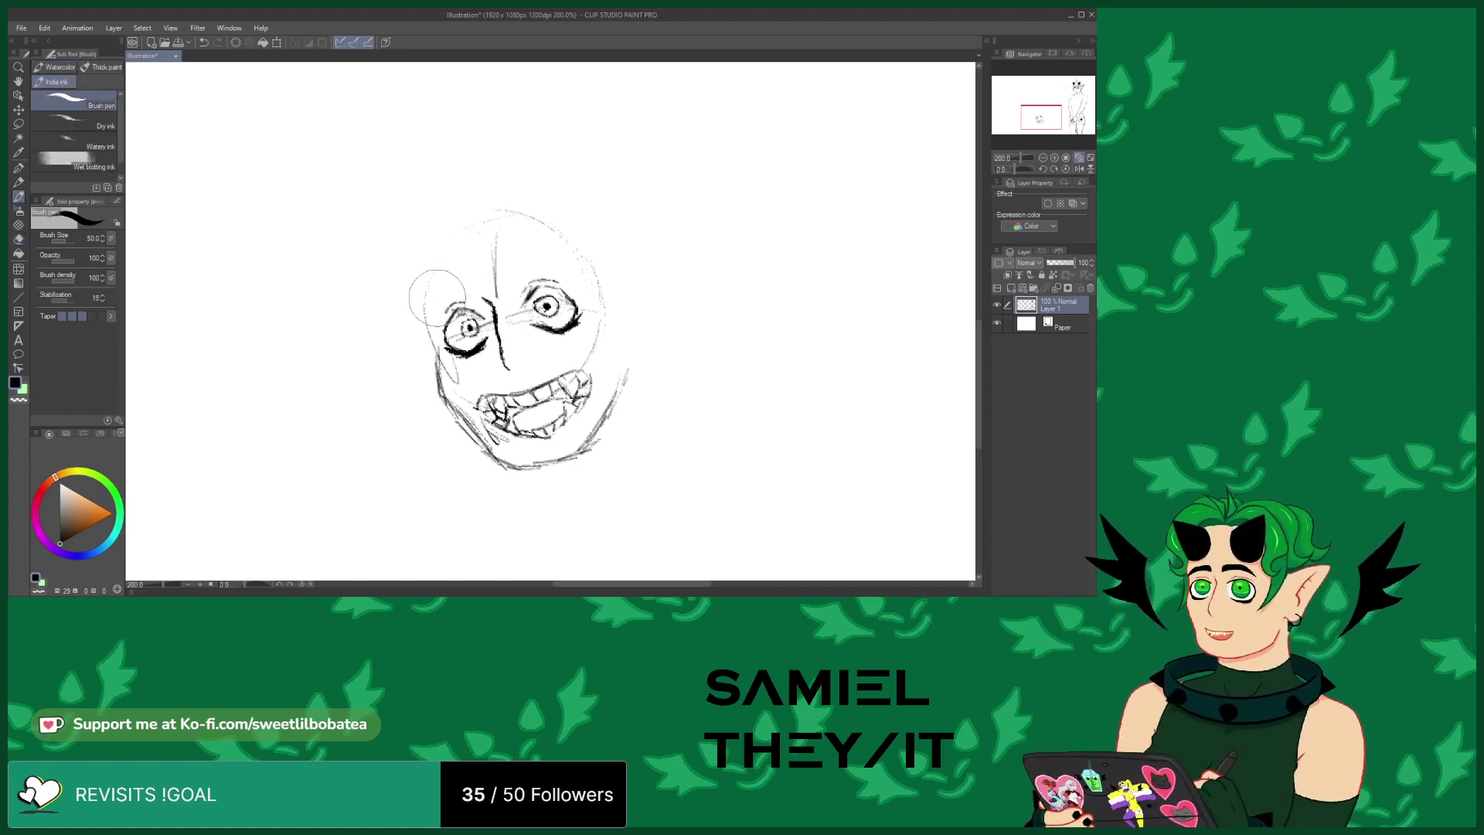
Draw thick arched eyebrows over both eyes and the left temple contour, undoing the short mark below the mouth
left_click_drag(440, 294, 436, 308)
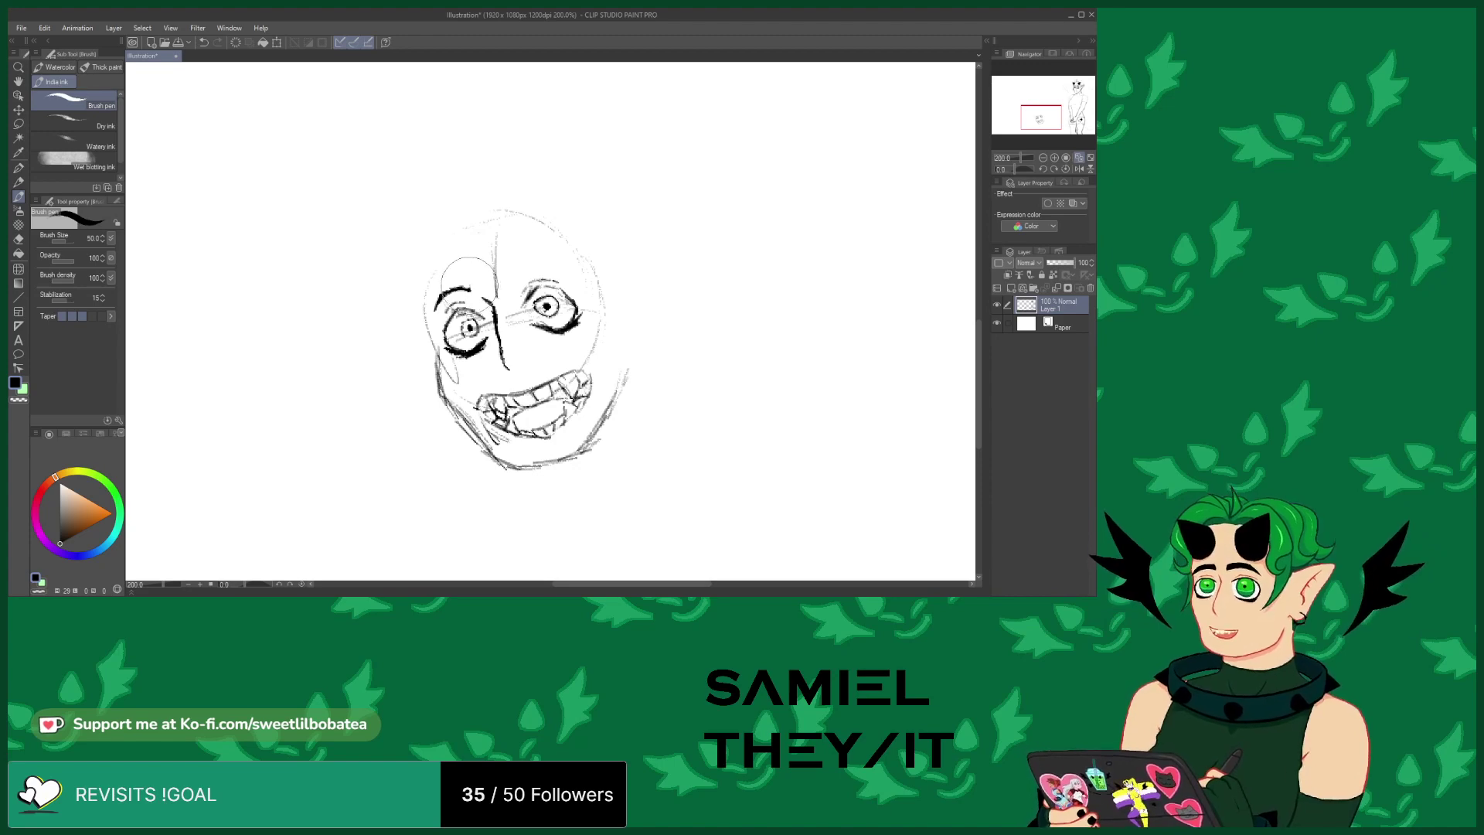
left_click_drag(456, 285, 468, 292)
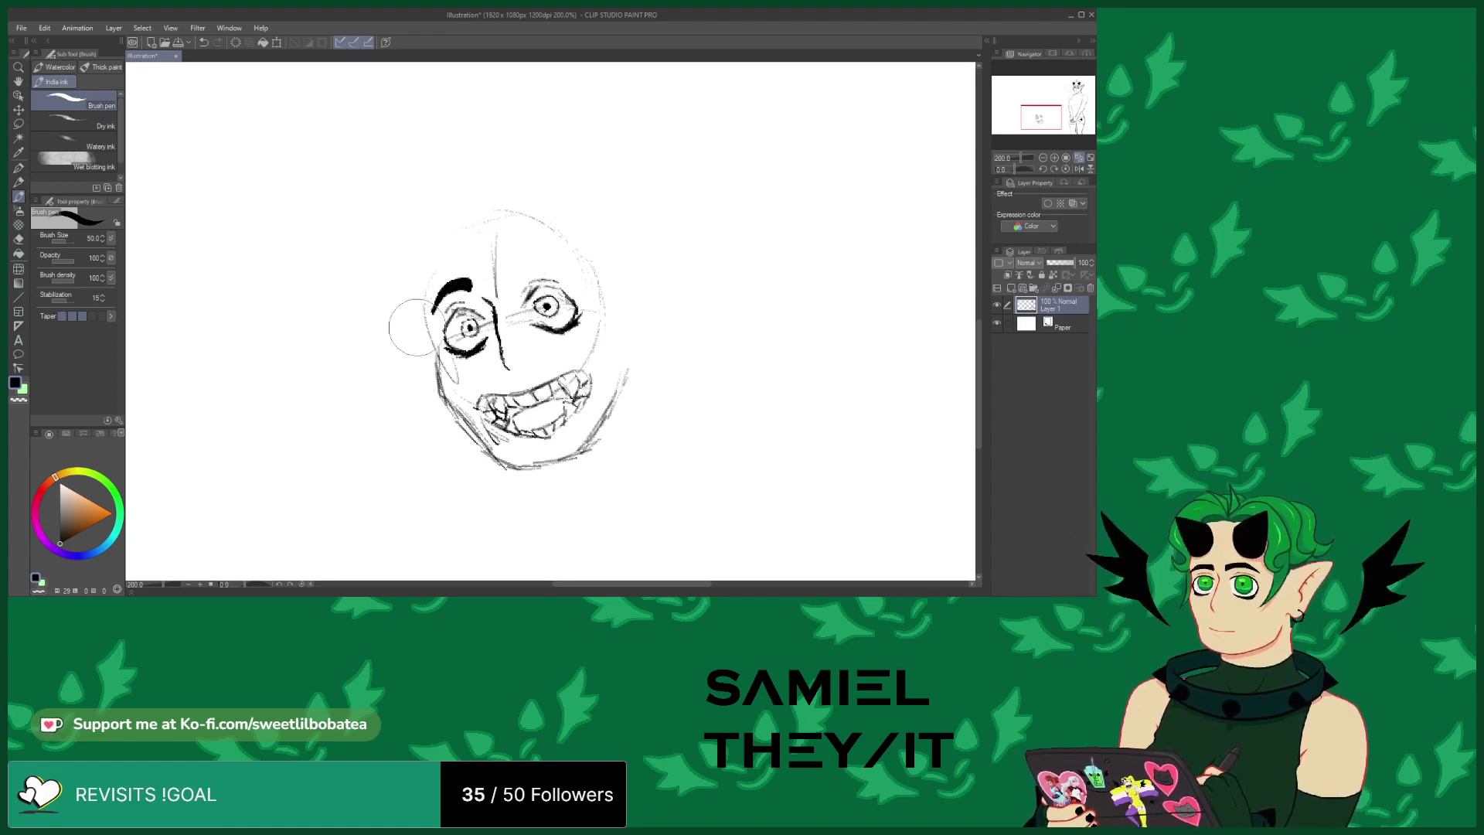
left_click_drag(421, 328, 416, 271)
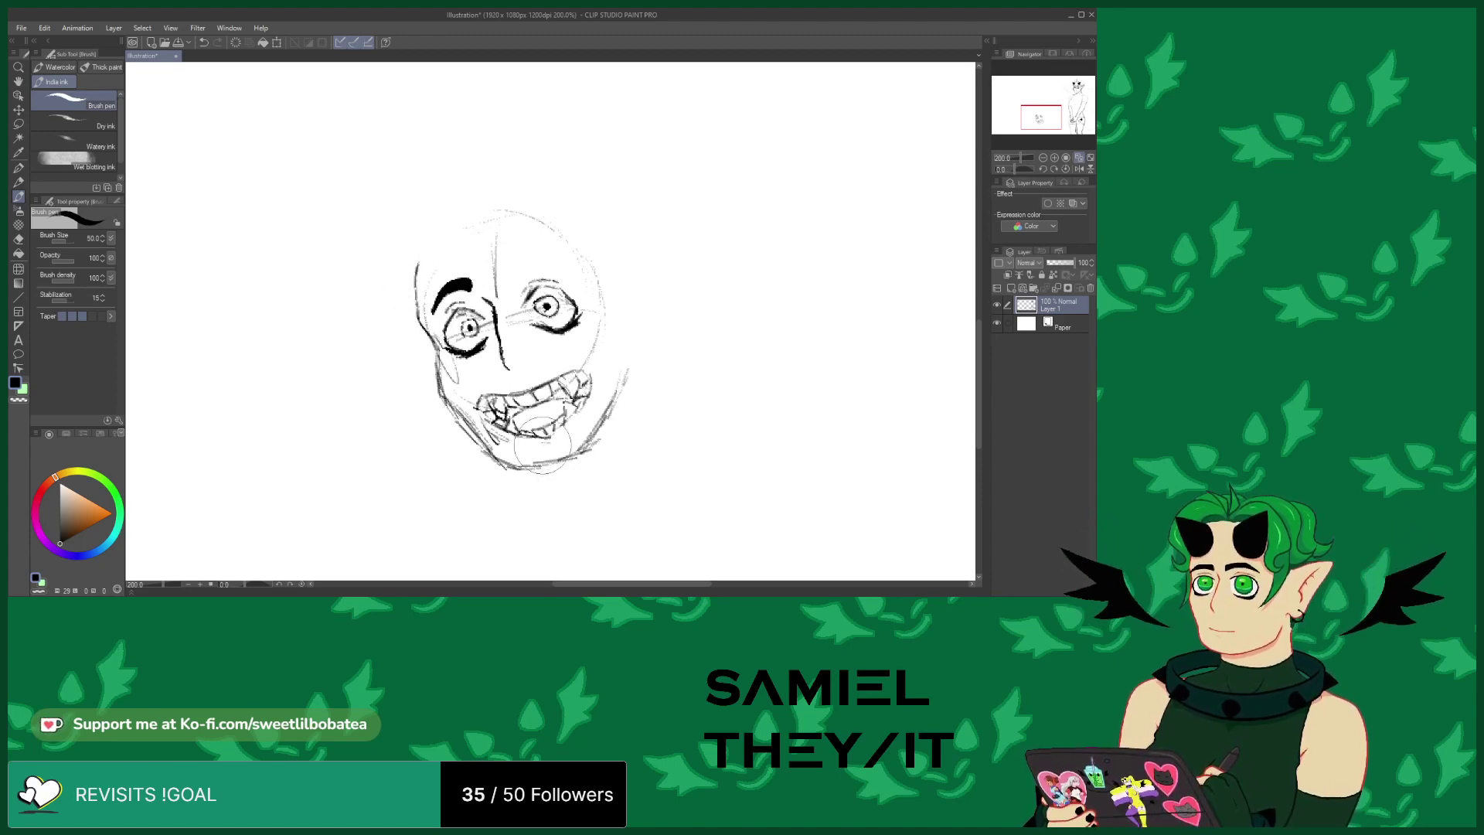
left_click_drag(543, 445, 565, 439)
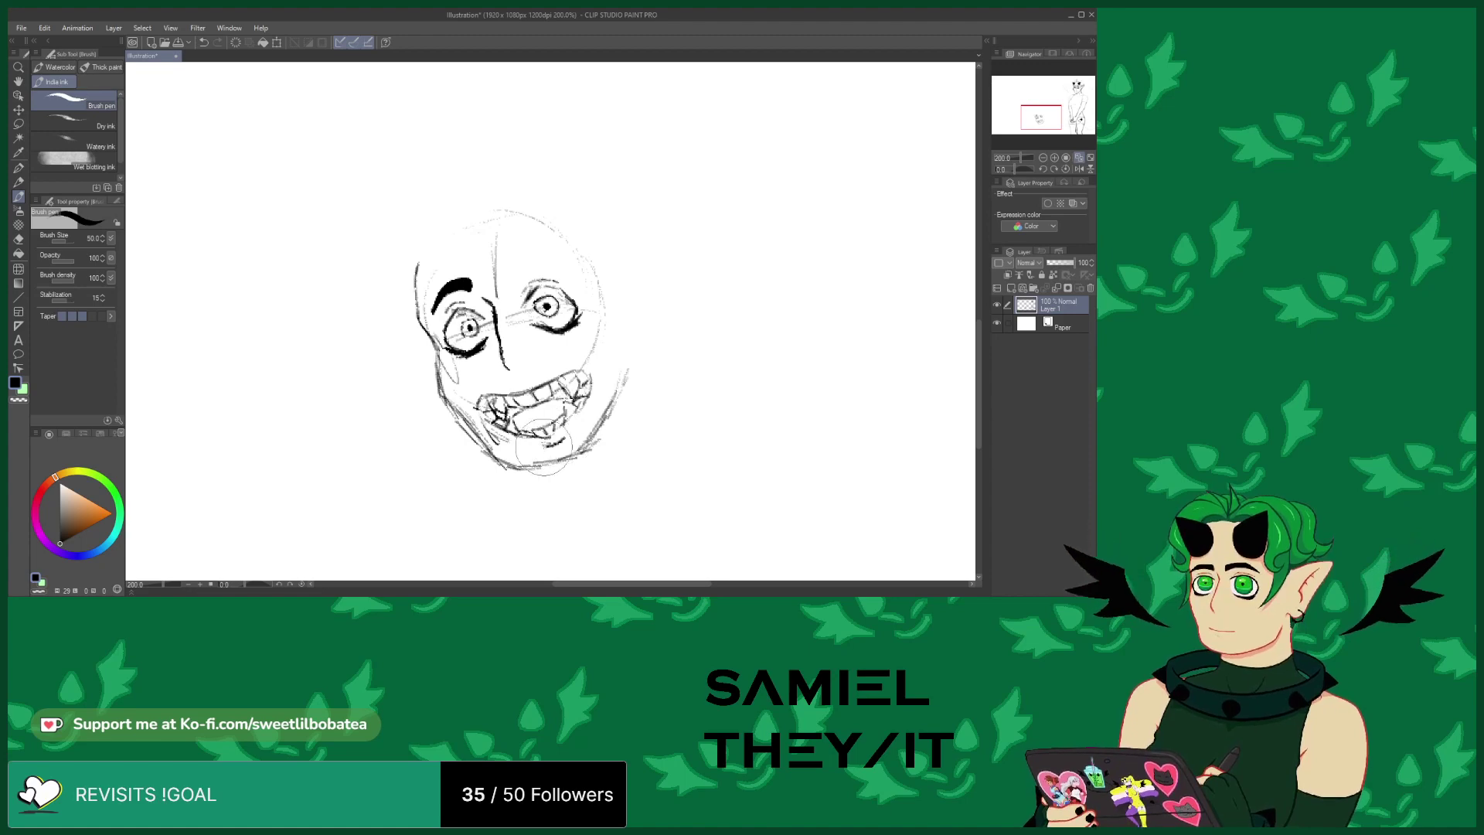
left_click(203, 43)
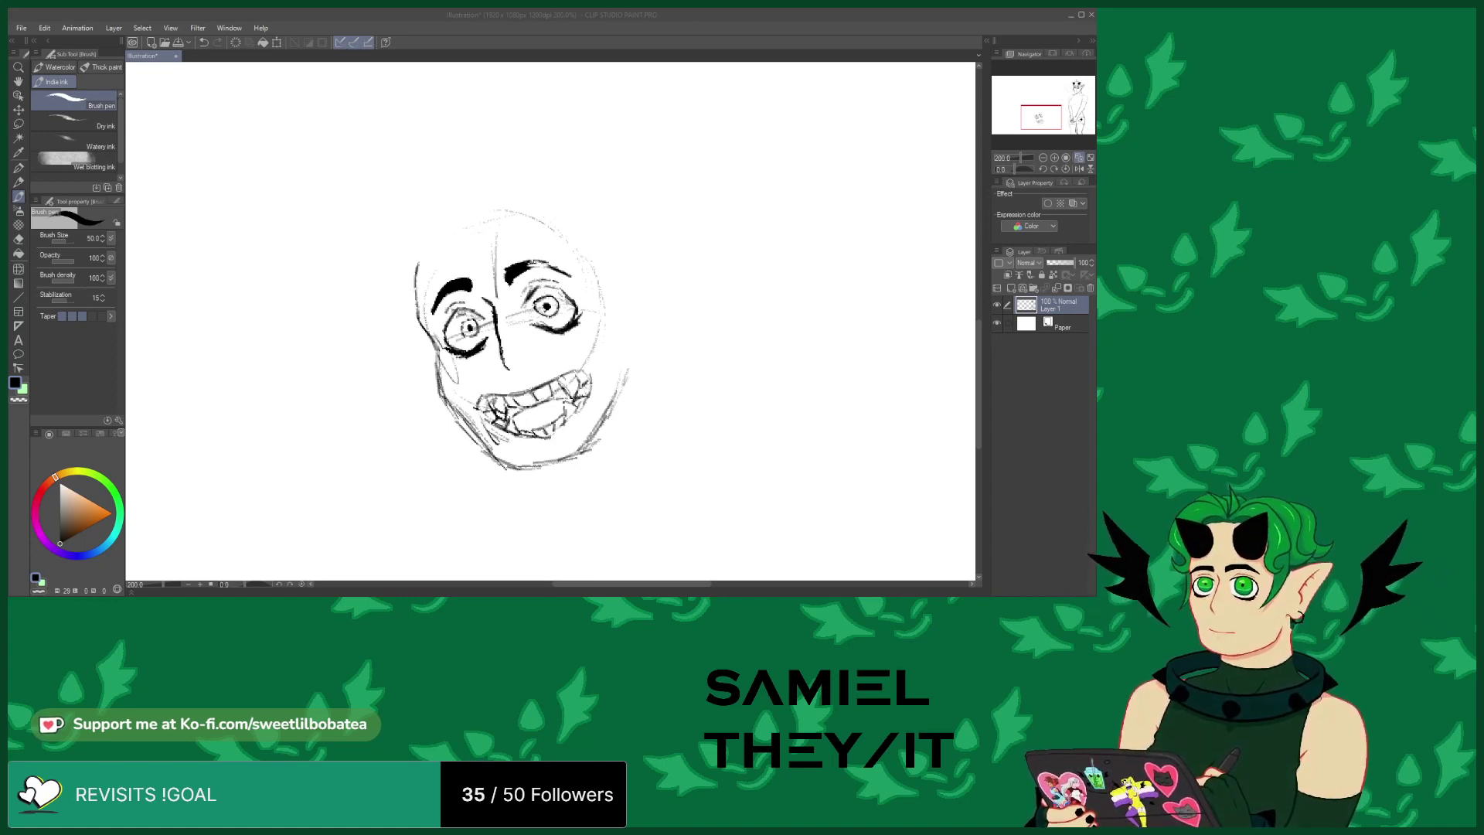
left_click(150, 339)
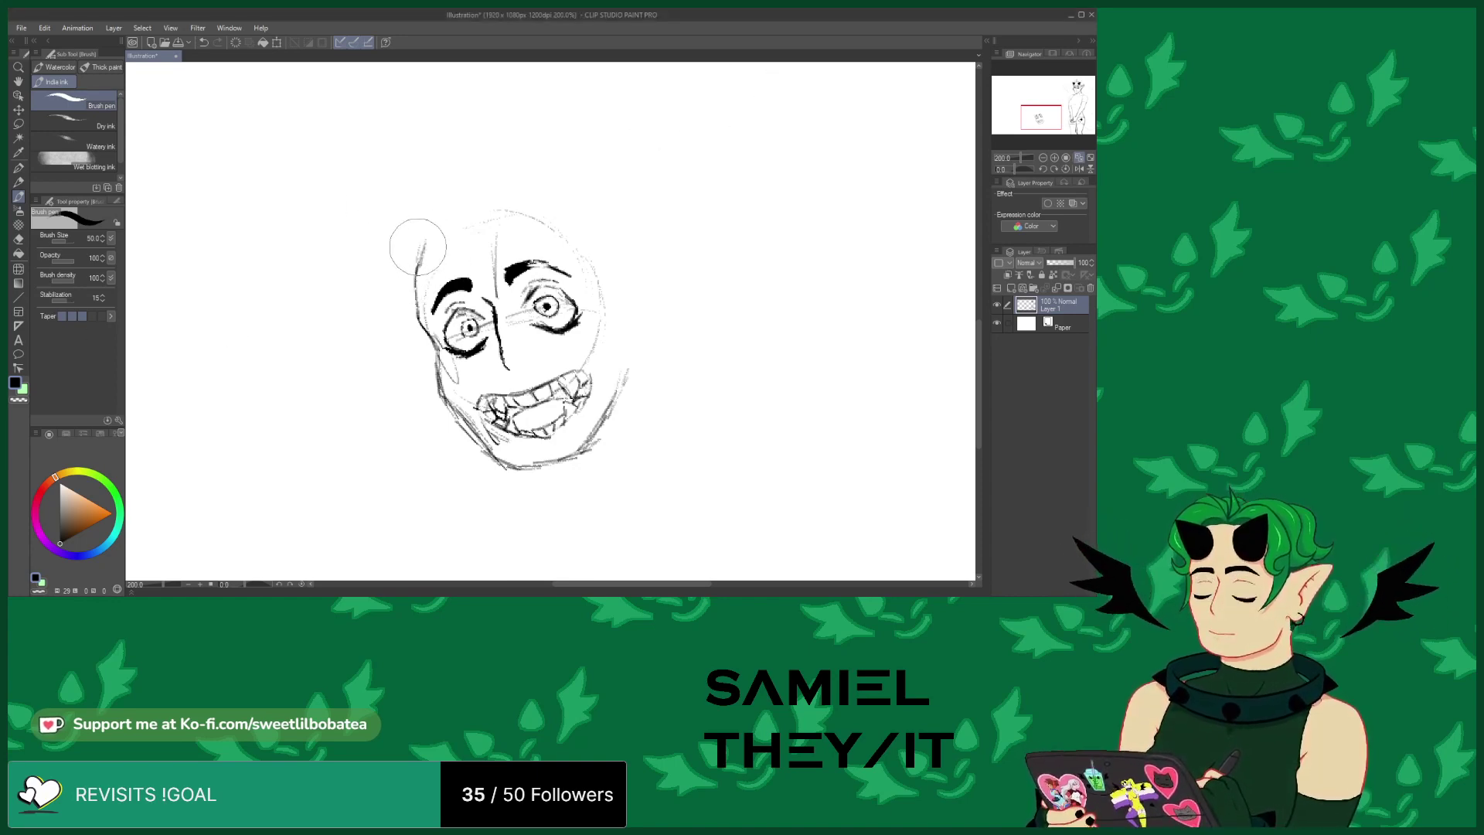
mouse_move(535, 262)
left_mouse_down()
mouse_move(559, 267)
mouse_move(528, 259)
left_mouse_up()
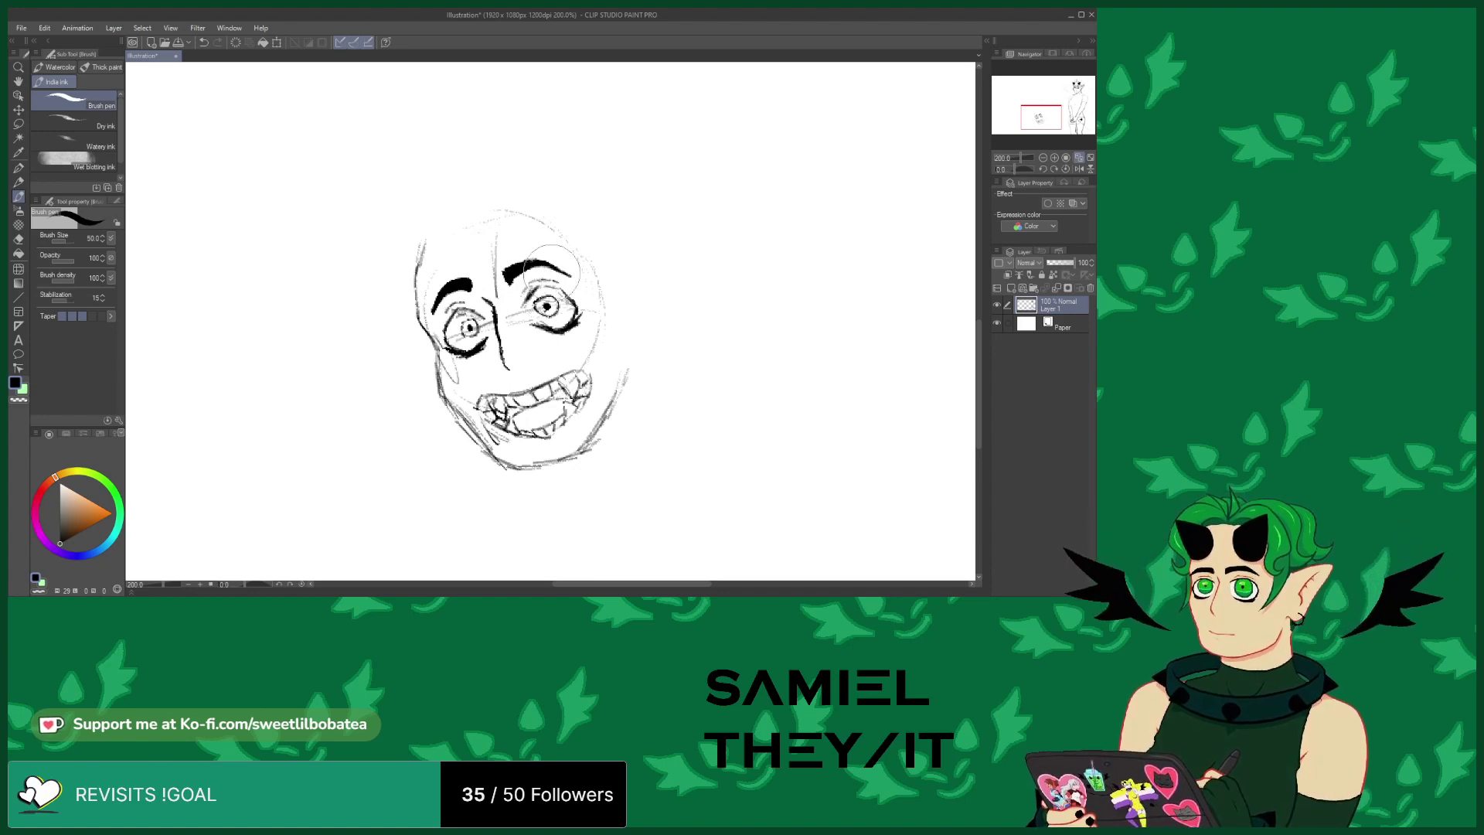
Draw a tall pointed ear with an inner fold on the head's right side and thin its front edge with the Hard eraser
left_click_drag(617, 350, 625, 386)
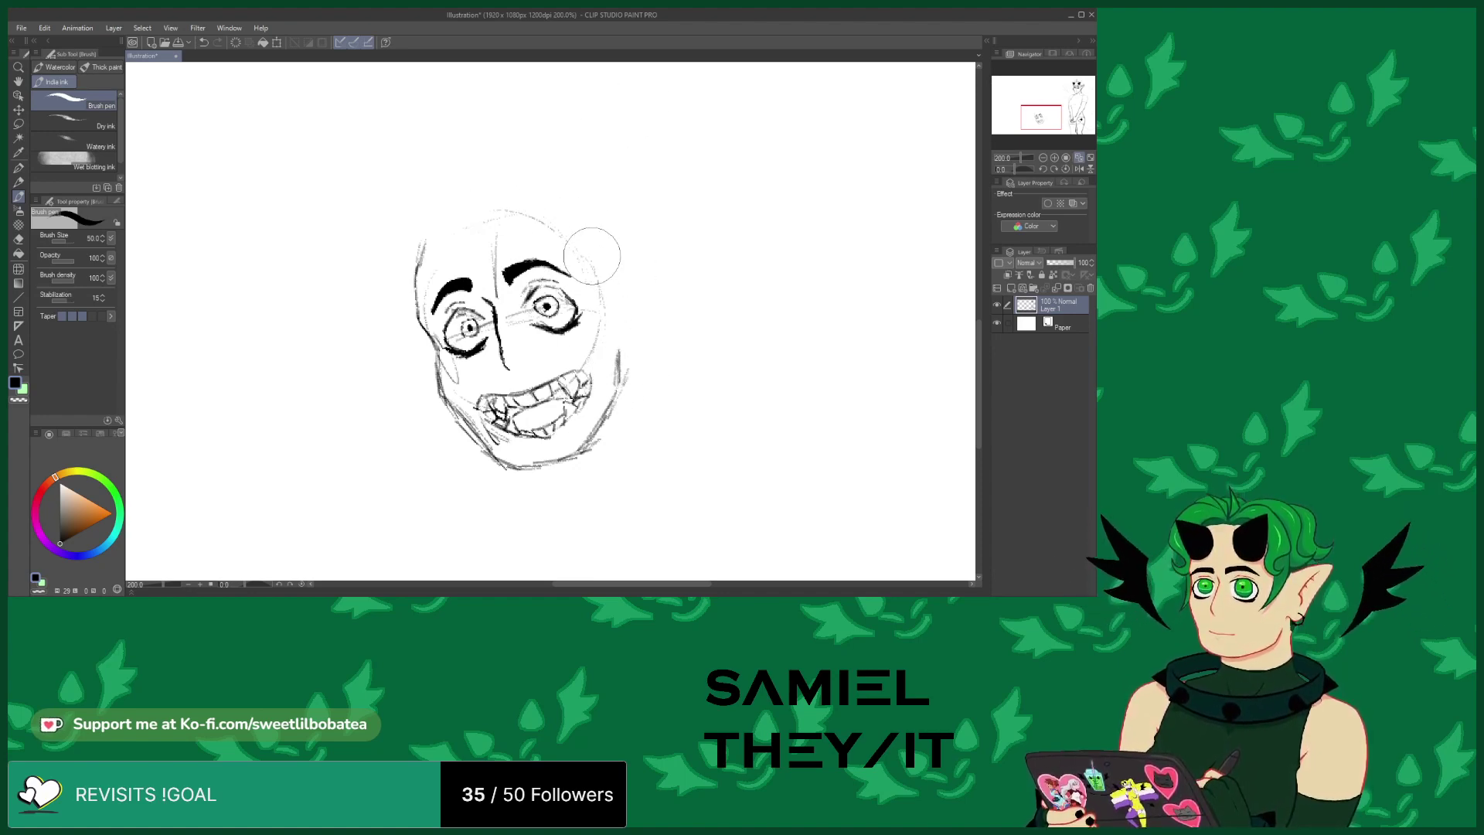
mouse_move(593, 256)
left_mouse_down()
mouse_move(621, 211)
mouse_move(593, 252)
mouse_move(631, 203)
mouse_move(619, 340)
left_mouse_up()
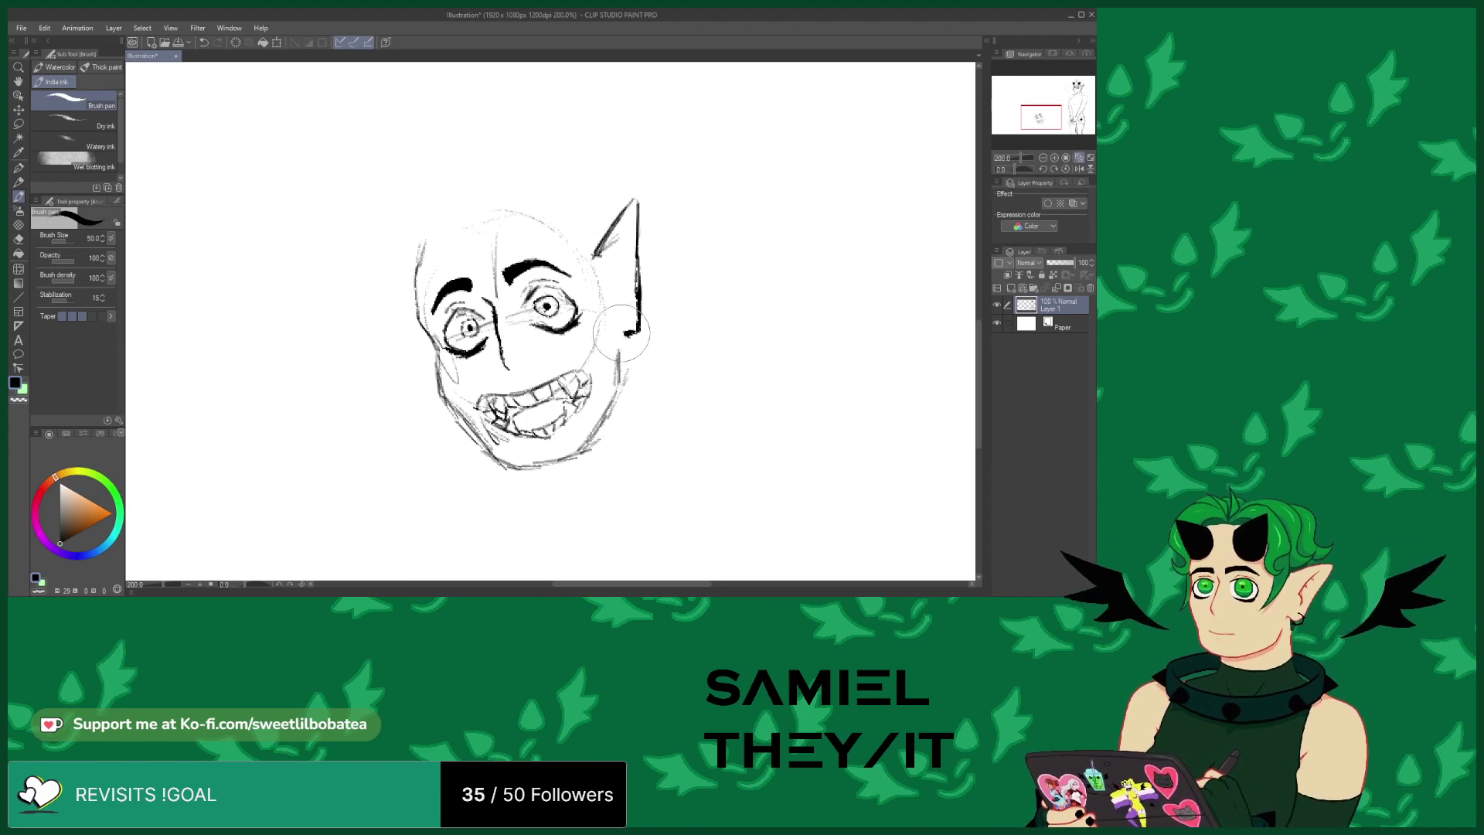
mouse_move(638, 199)
left_mouse_down()
mouse_move(635, 174)
mouse_move(638, 225)
left_mouse_up()
left_click_drag(634, 173, 607, 233)
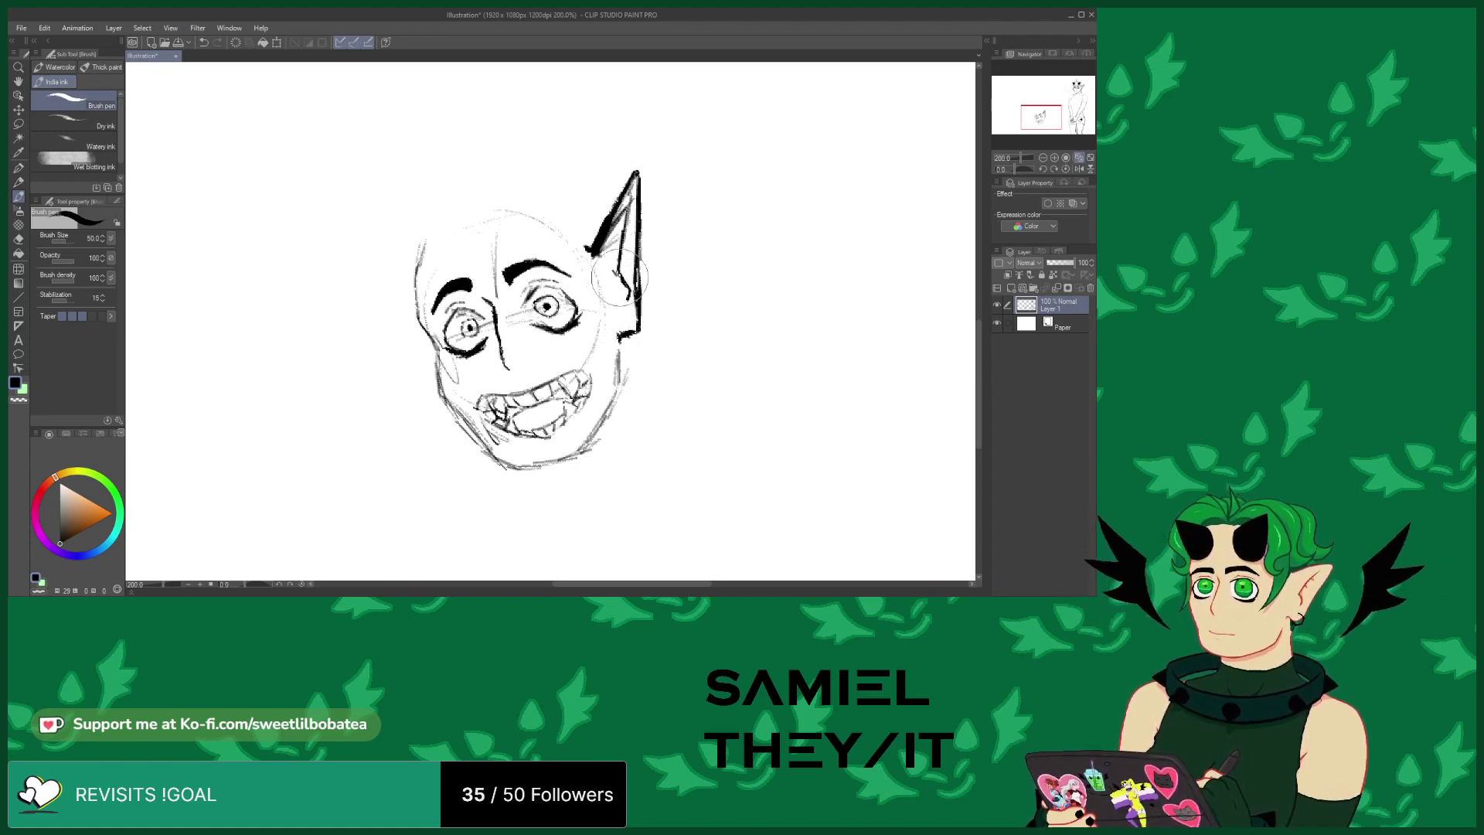
left_click(19, 239)
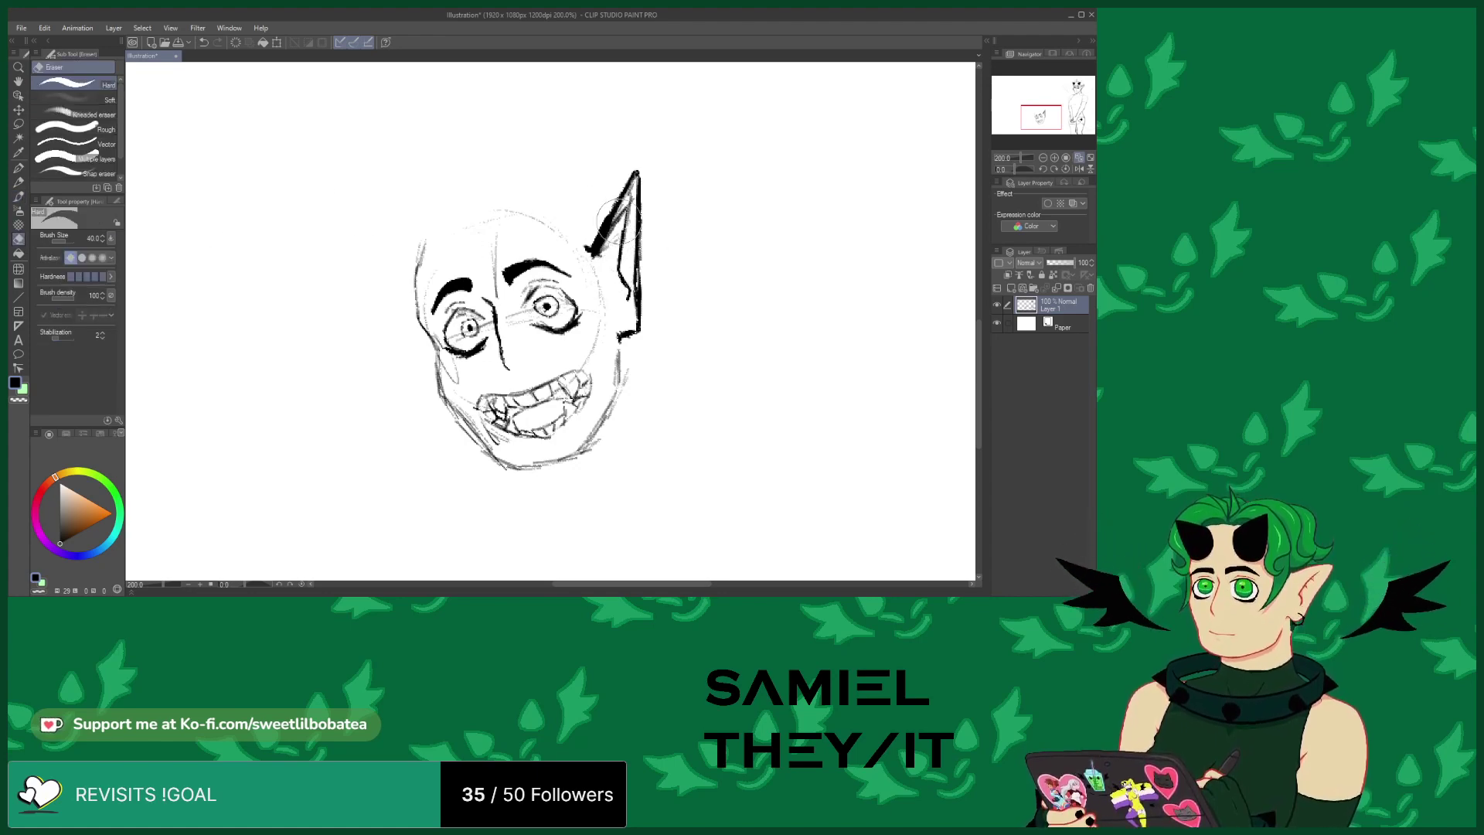
mouse_move(620, 222)
left_mouse_down()
mouse_move(632, 190)
mouse_move(590, 255)
left_mouse_up()
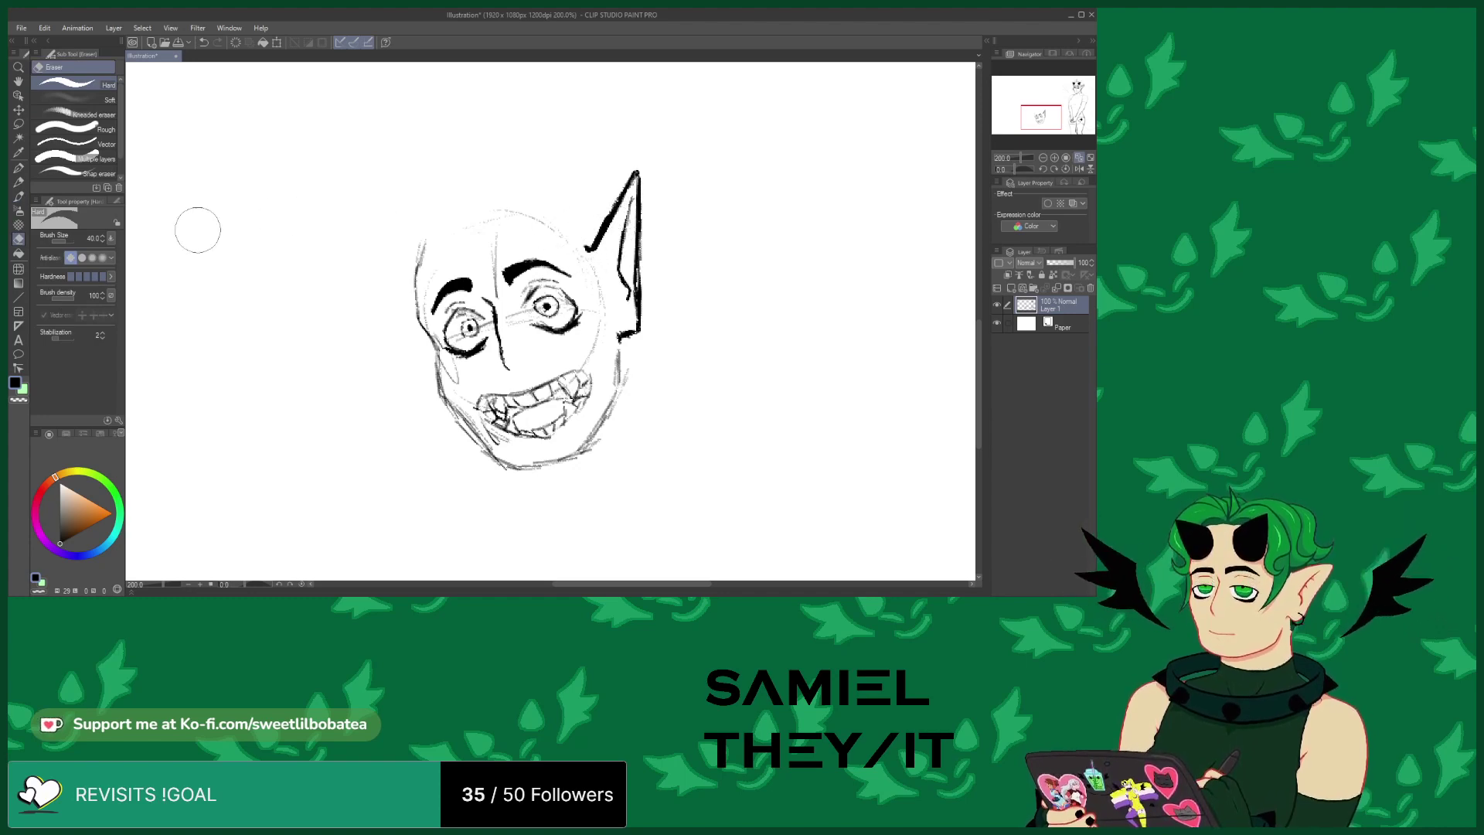
Paint a solid black pointed horn above each eyebrow and shorten the right horn's tip with the Hard eraser
left_click(18, 197)
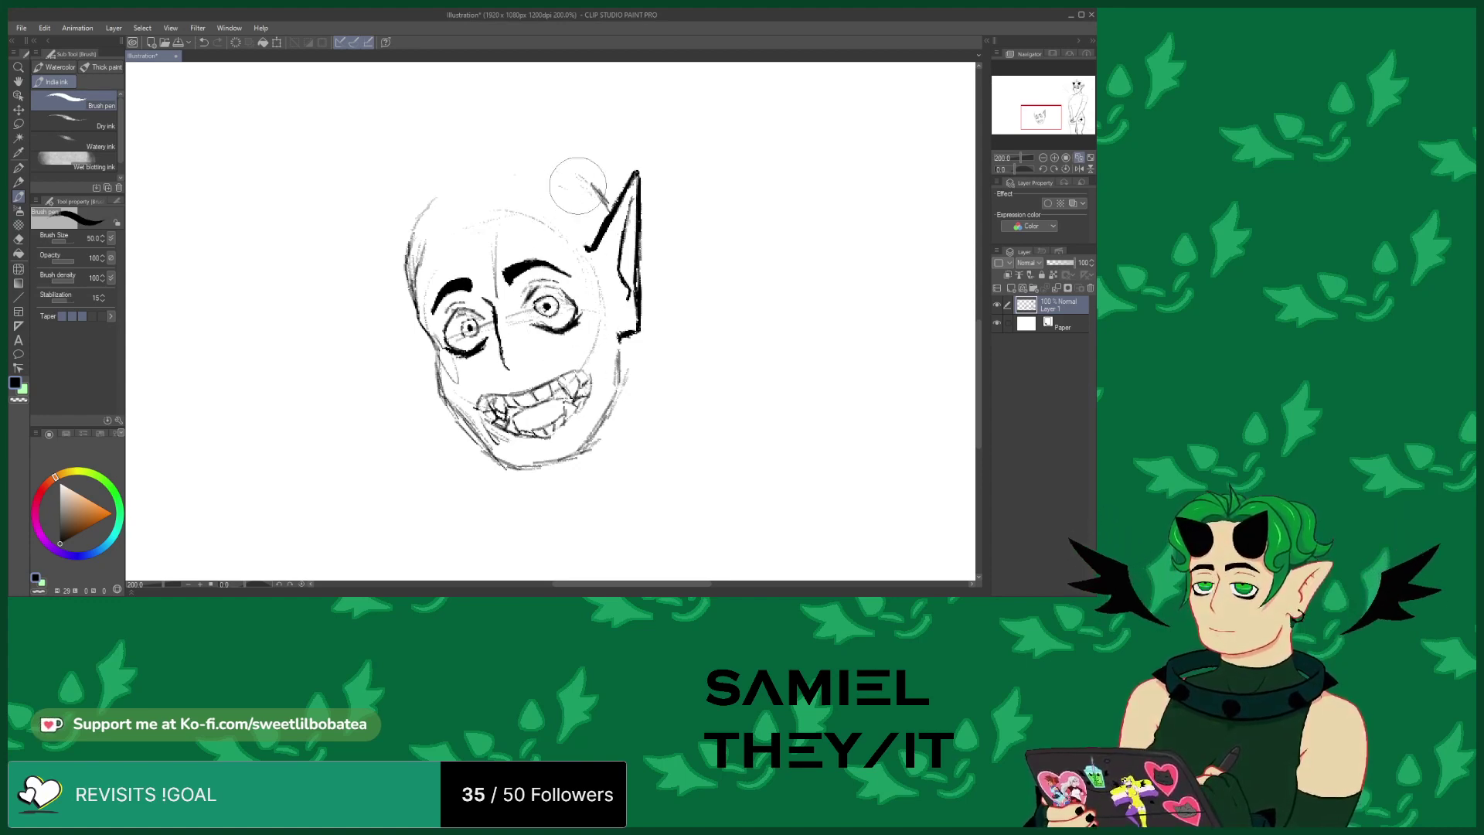
mouse_move(413, 272)
left_mouse_down()
mouse_move(427, 235)
mouse_move(408, 266)
left_mouse_up()
key("ctrl+z")
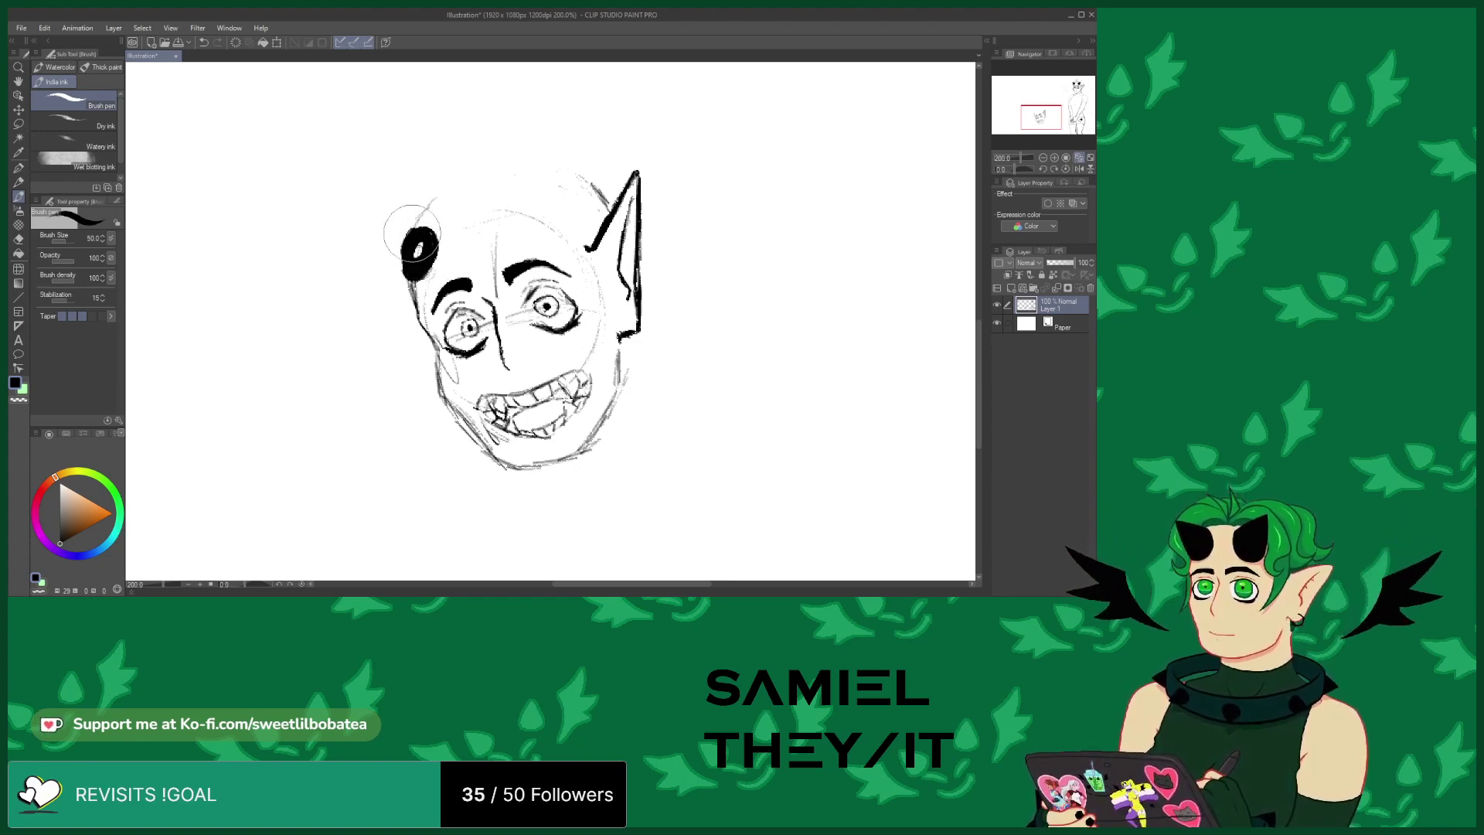
mouse_move(415, 237)
left_mouse_down()
mouse_move(378, 239)
mouse_move(412, 222)
mouse_move(367, 241)
mouse_move(414, 278)
mouse_move(427, 227)
mouse_move(373, 241)
mouse_move(408, 263)
mouse_move(375, 229)
left_mouse_up()
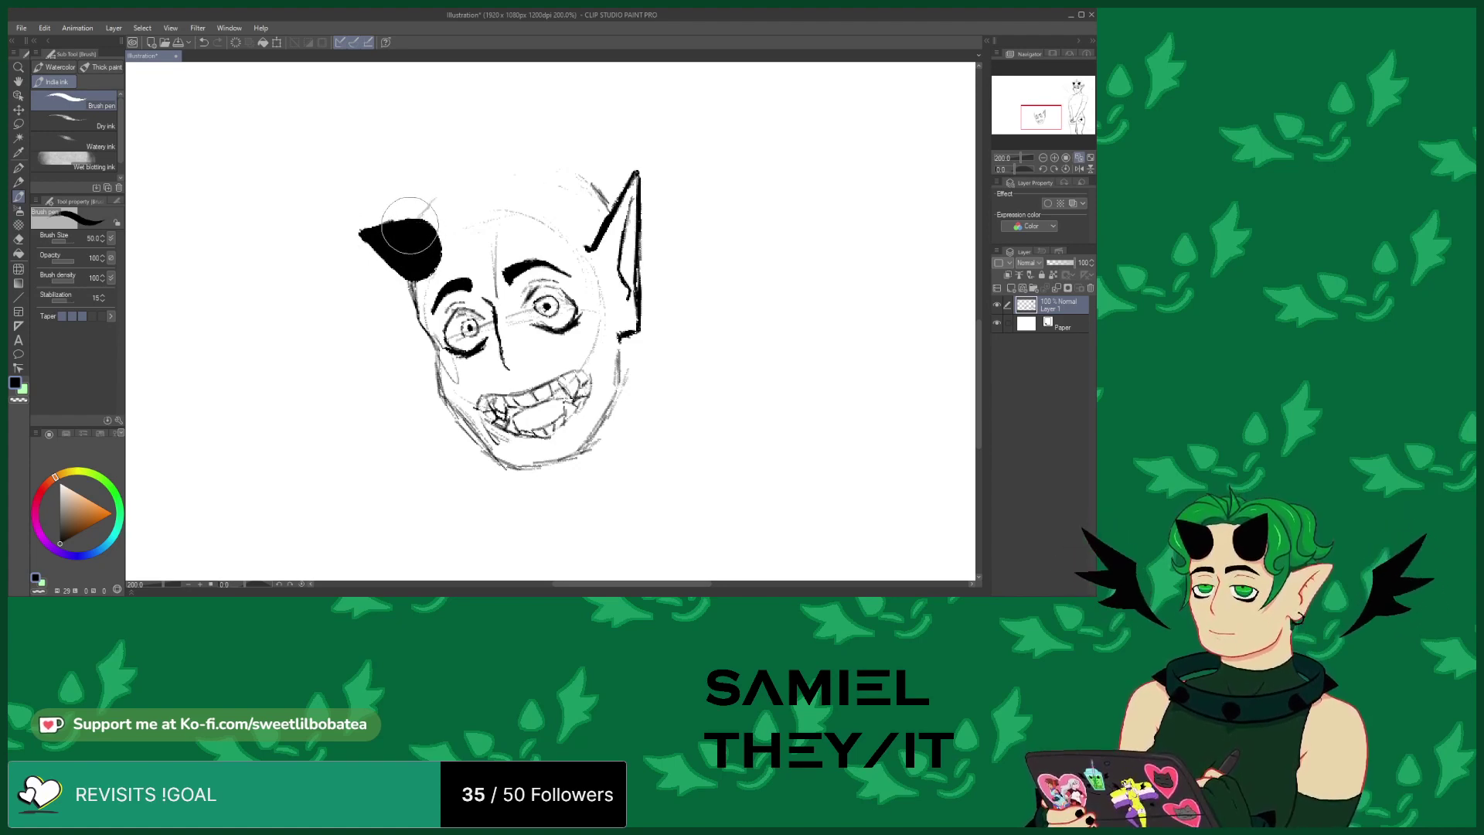
mouse_move(524, 232)
left_mouse_down()
mouse_move(548, 214)
mouse_move(550, 234)
mouse_move(529, 241)
mouse_move(523, 211)
mouse_move(559, 216)
mouse_move(556, 232)
mouse_move(534, 232)
mouse_move(564, 230)
mouse_move(572, 163)
mouse_move(519, 199)
mouse_move(515, 228)
mouse_move(551, 202)
left_mouse_up()
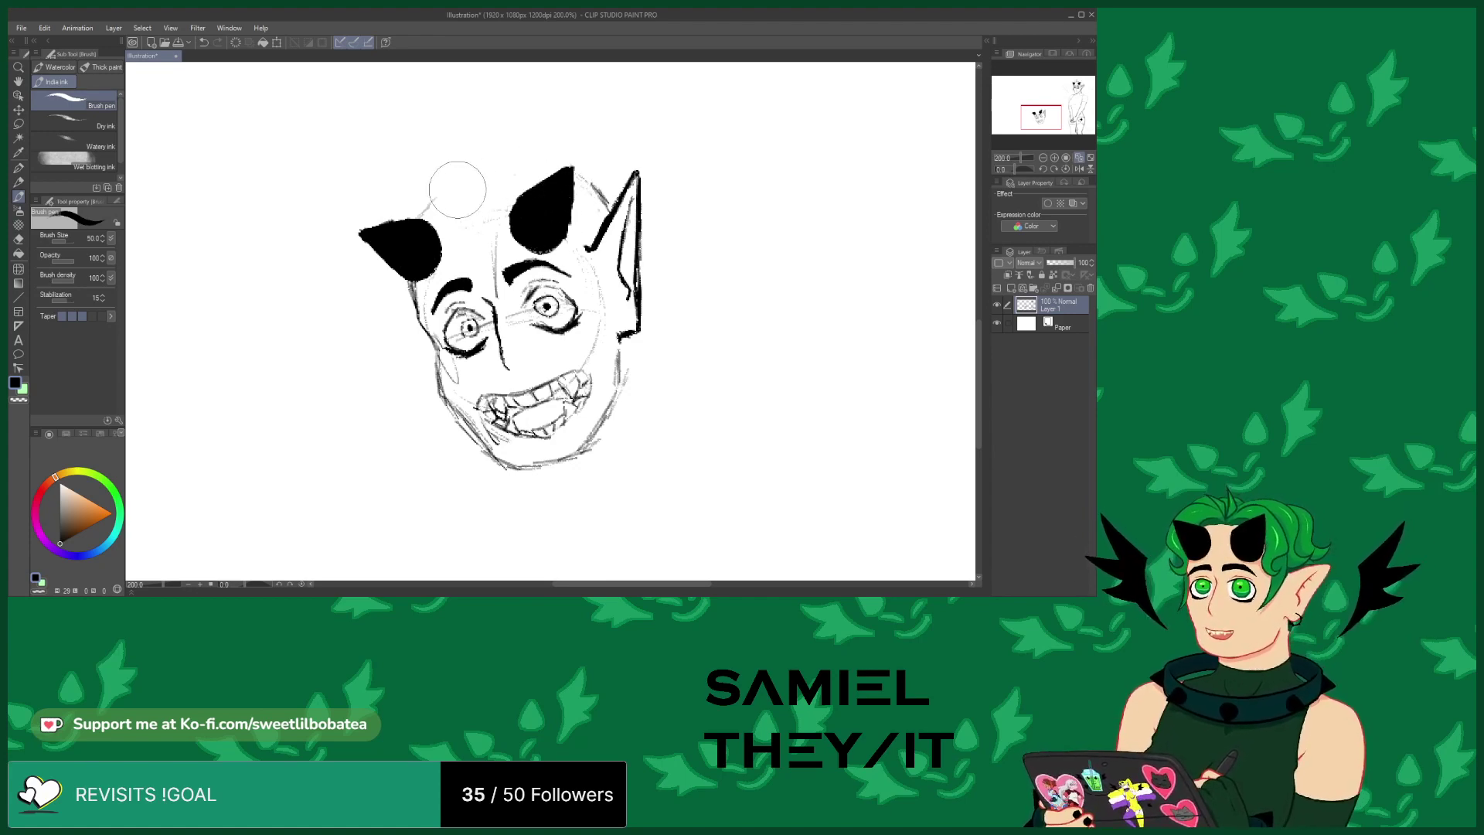
key("e")
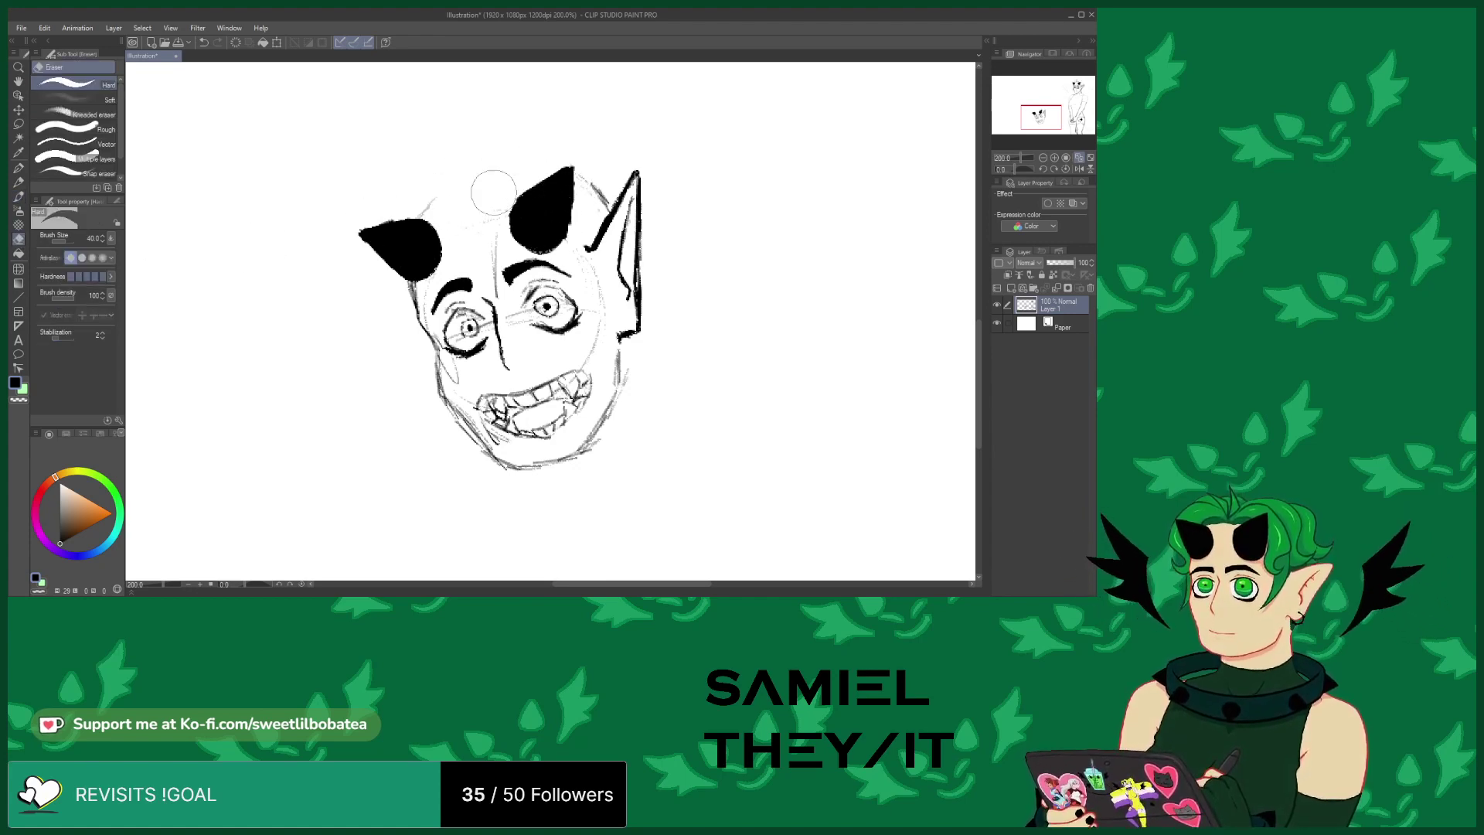
left_click_drag(575, 236, 573, 218)
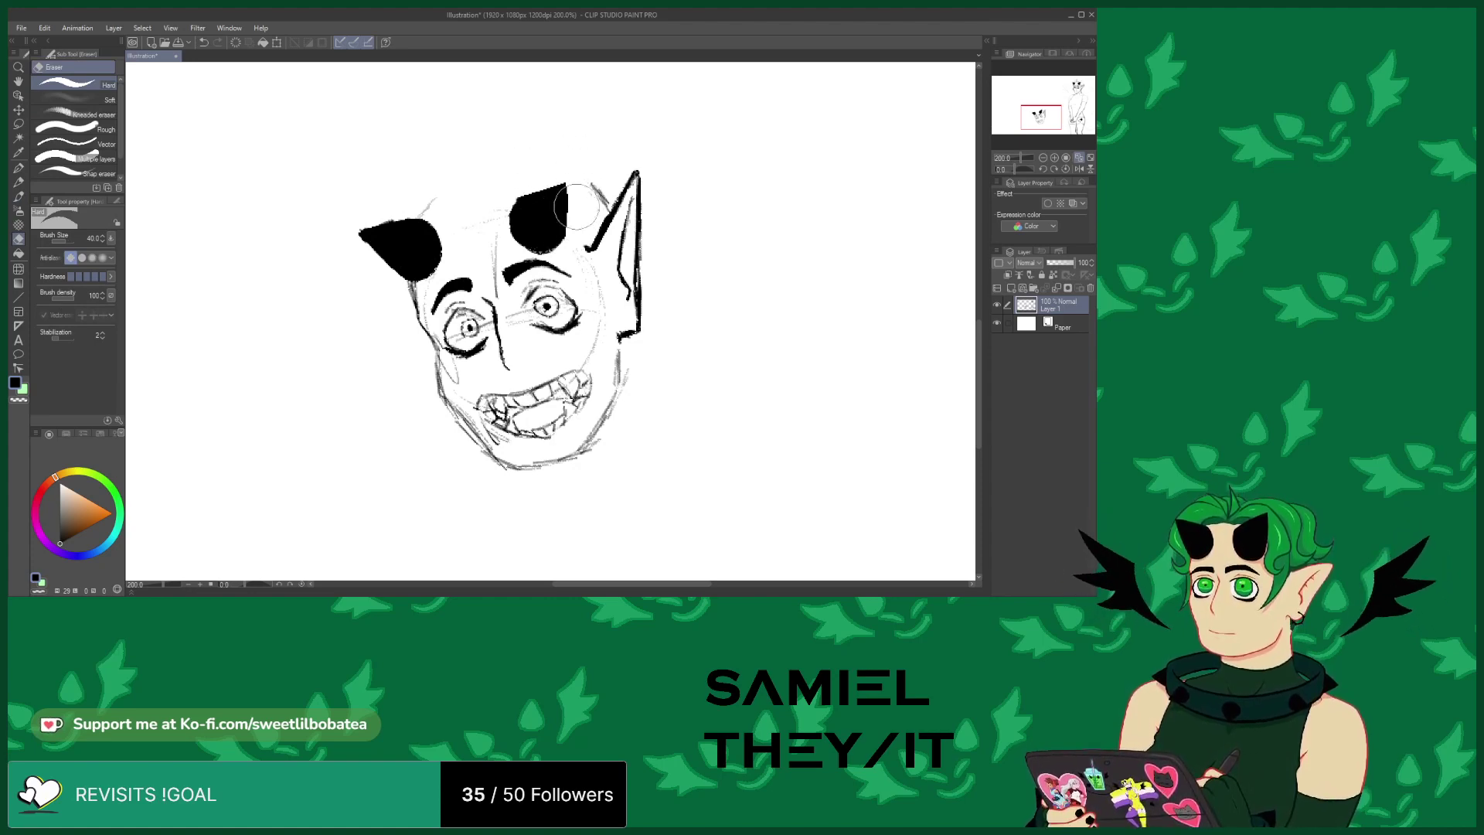
key("b")
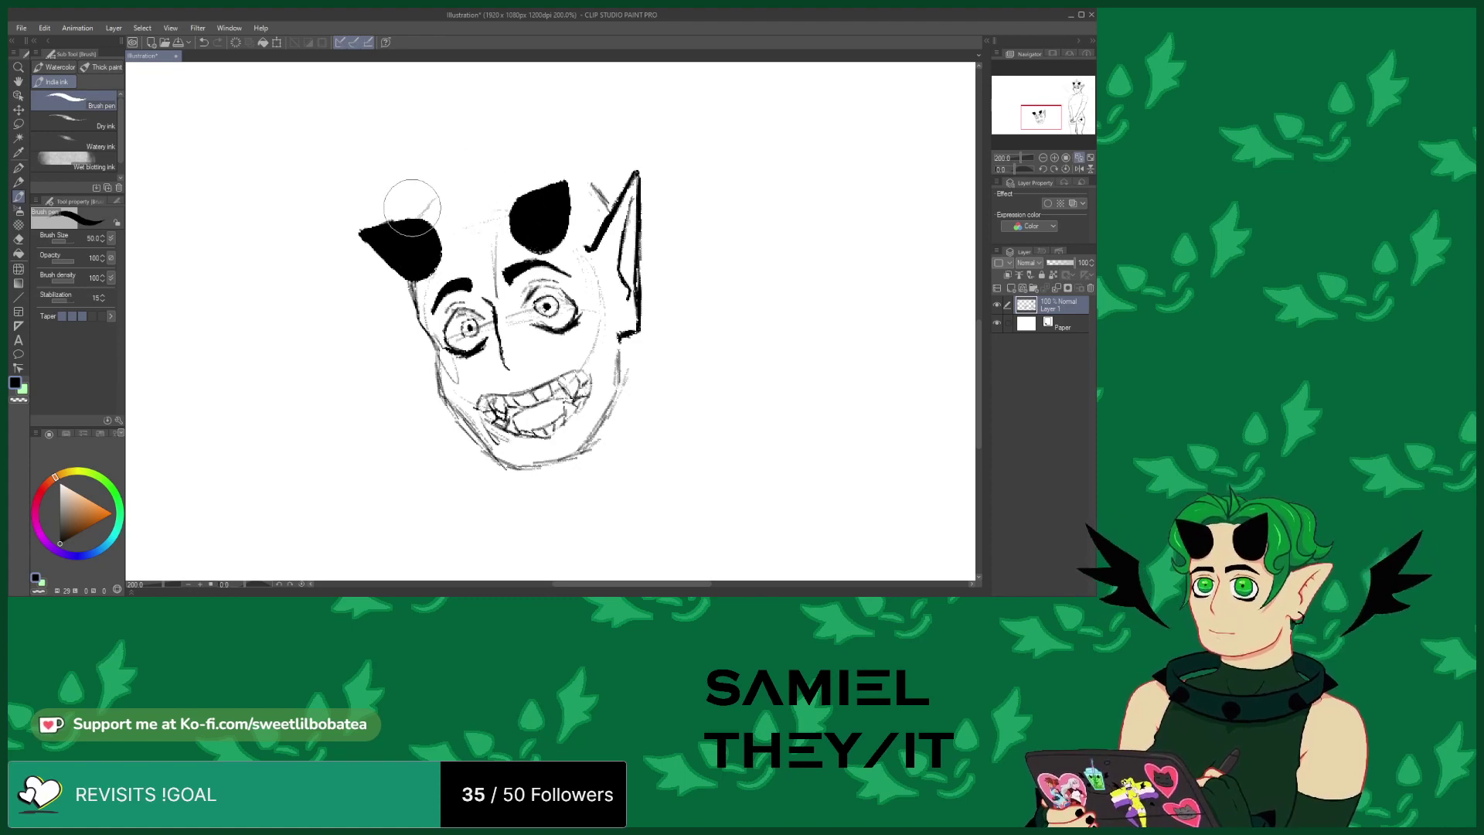
Sketch the top of the skull, a spiky tuft between the horns, and swept hair locks around the left horn
mouse_move(408, 218)
left_mouse_down()
mouse_move(443, 175)
mouse_move(511, 157)
mouse_move(589, 173)
mouse_move(610, 206)
left_mouse_up()
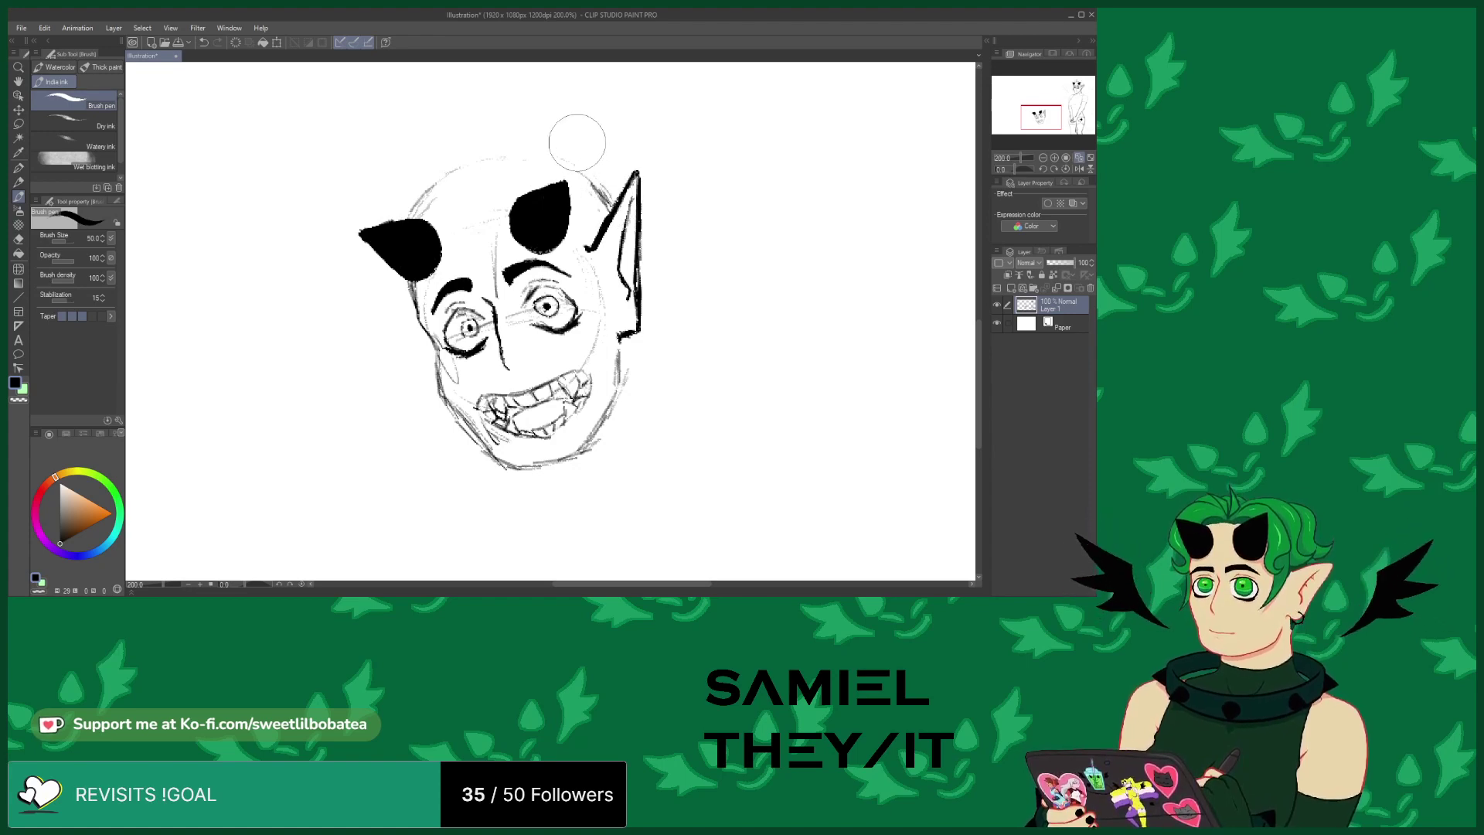
mouse_move(397, 149)
left_mouse_down()
mouse_move(444, 164)
mouse_move(459, 202)
mouse_move(446, 115)
mouse_move(484, 176)
mouse_move(422, 150)
left_mouse_up()
mouse_move(457, 203)
left_mouse_down()
mouse_move(414, 206)
mouse_move(415, 224)
left_mouse_up()
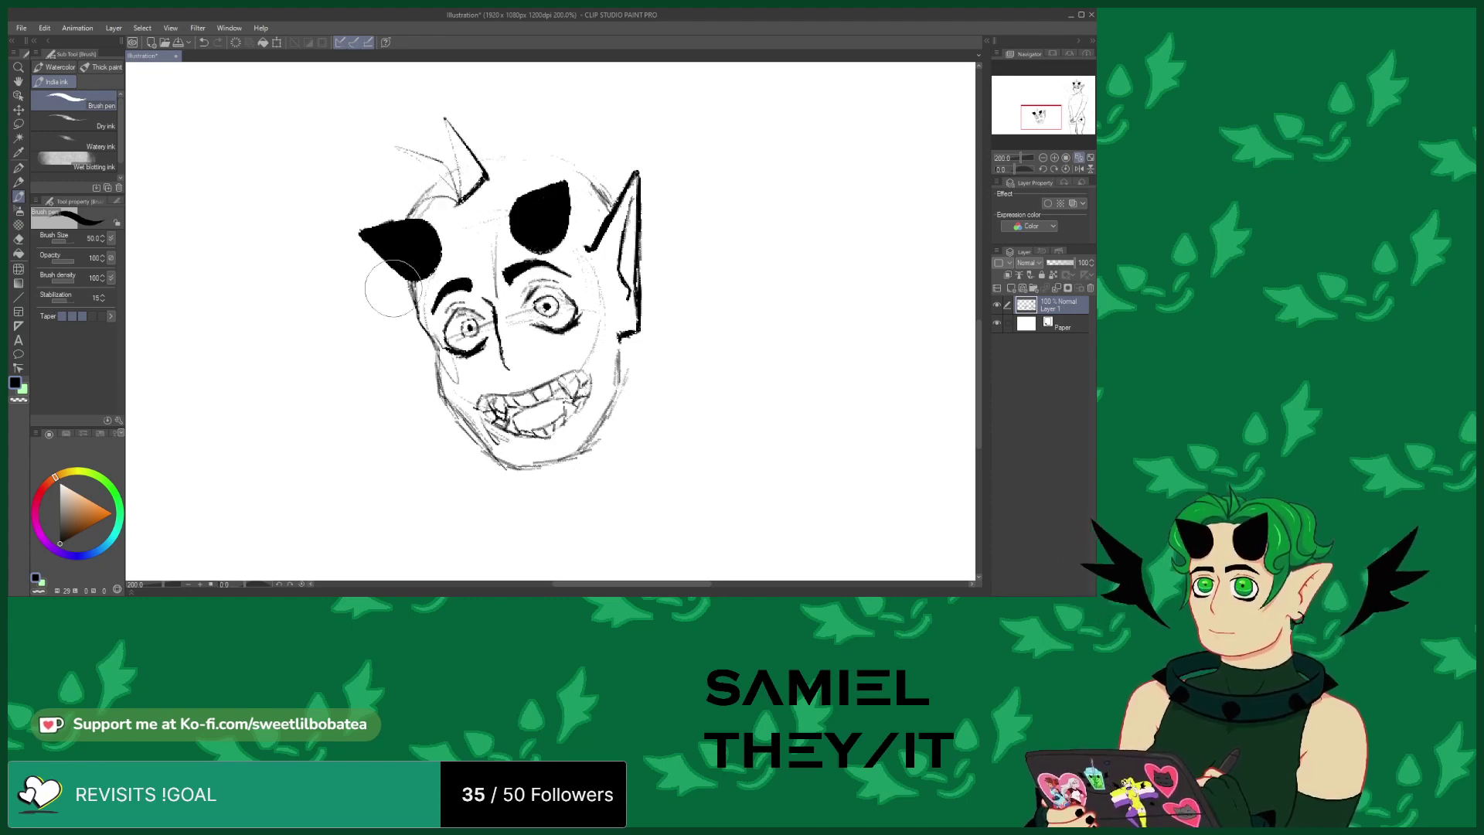
mouse_move(402, 292)
left_mouse_down()
mouse_move(330, 312)
mouse_move(367, 301)
mouse_move(347, 271)
mouse_move(379, 178)
mouse_move(366, 196)
mouse_move(411, 157)
mouse_move(538, 186)
mouse_move(477, 195)
mouse_move(542, 172)
mouse_move(568, 204)
left_mouse_up()
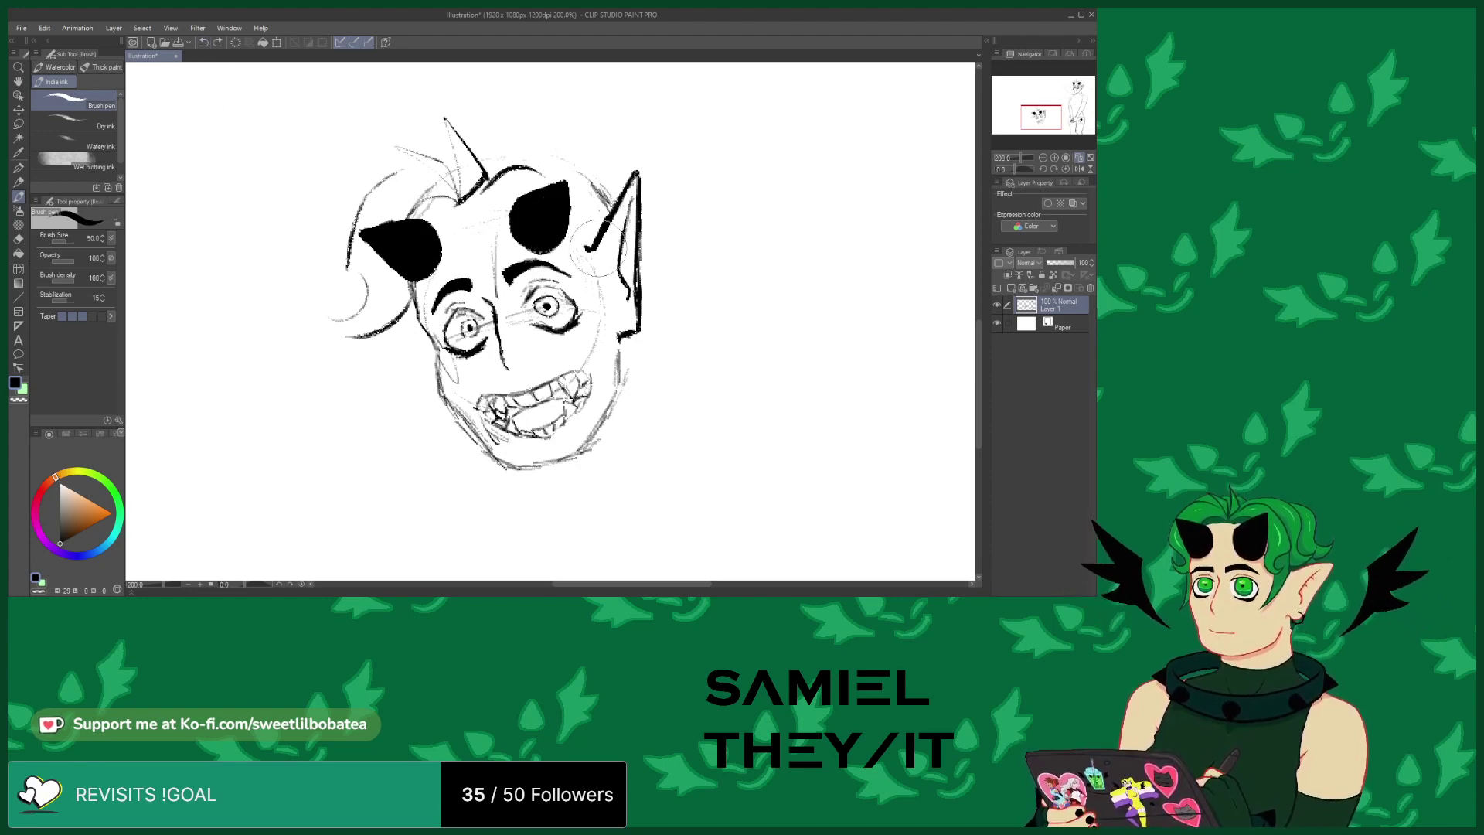
Sketch hair strands down both sides of the face, a raised crown above the right horn and a curl behind the ear
left_click_drag(614, 203, 541, 133)
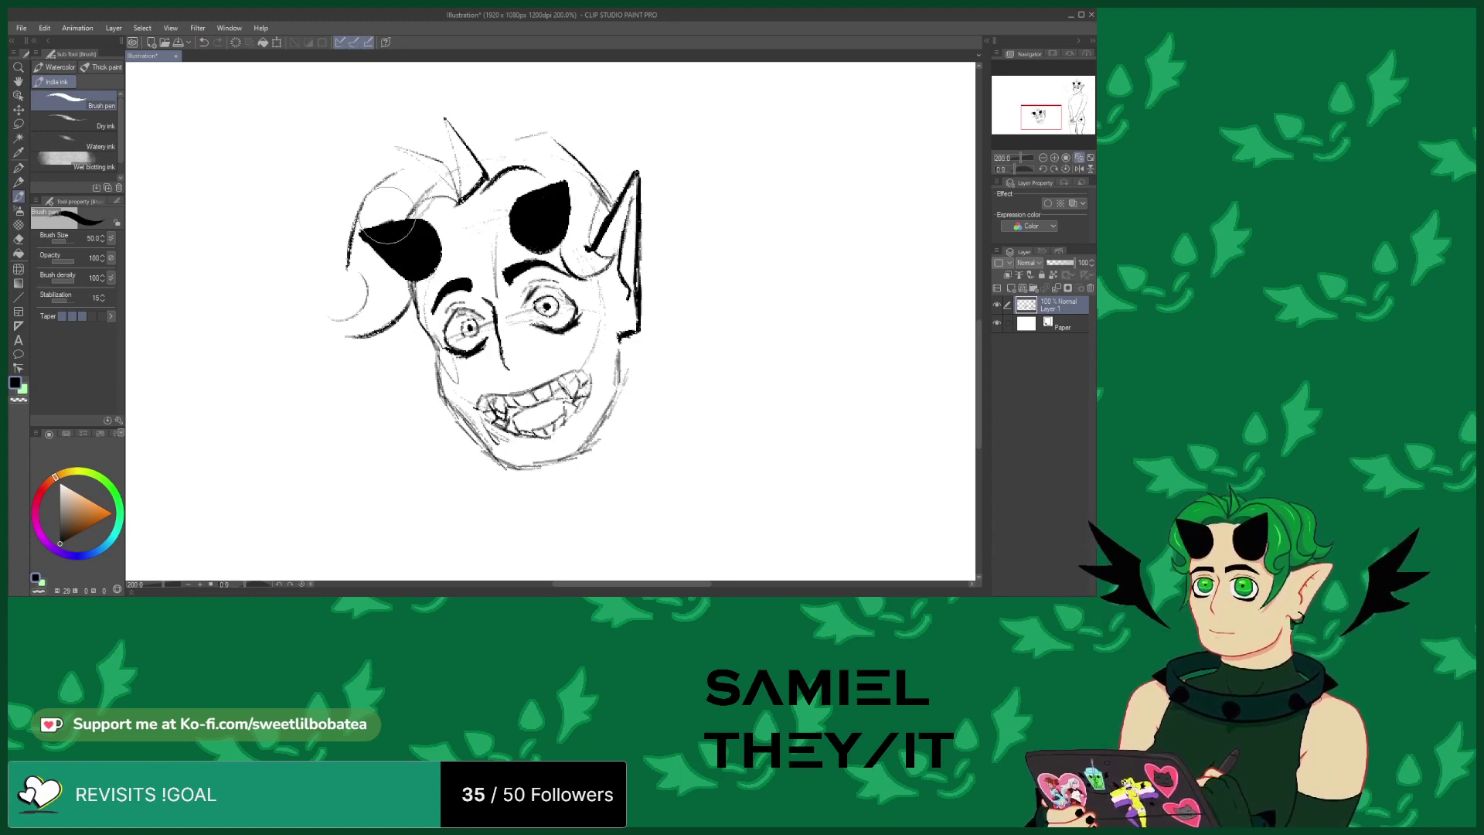
mouse_move(406, 310)
left_mouse_down()
mouse_move(398, 404)
mouse_move(426, 348)
left_mouse_up()
mouse_move(607, 244)
left_mouse_down()
mouse_move(576, 290)
mouse_move(595, 387)
left_mouse_up()
left_click_drag(622, 302, 603, 386)
mouse_move(616, 203)
left_mouse_down()
mouse_move(589, 249)
mouse_move(610, 250)
left_mouse_up()
mouse_move(489, 136)
left_mouse_down()
mouse_move(531, 110)
mouse_move(560, 116)
mouse_move(606, 145)
mouse_move(650, 209)
left_mouse_up()
left_click_drag(618, 155, 654, 222)
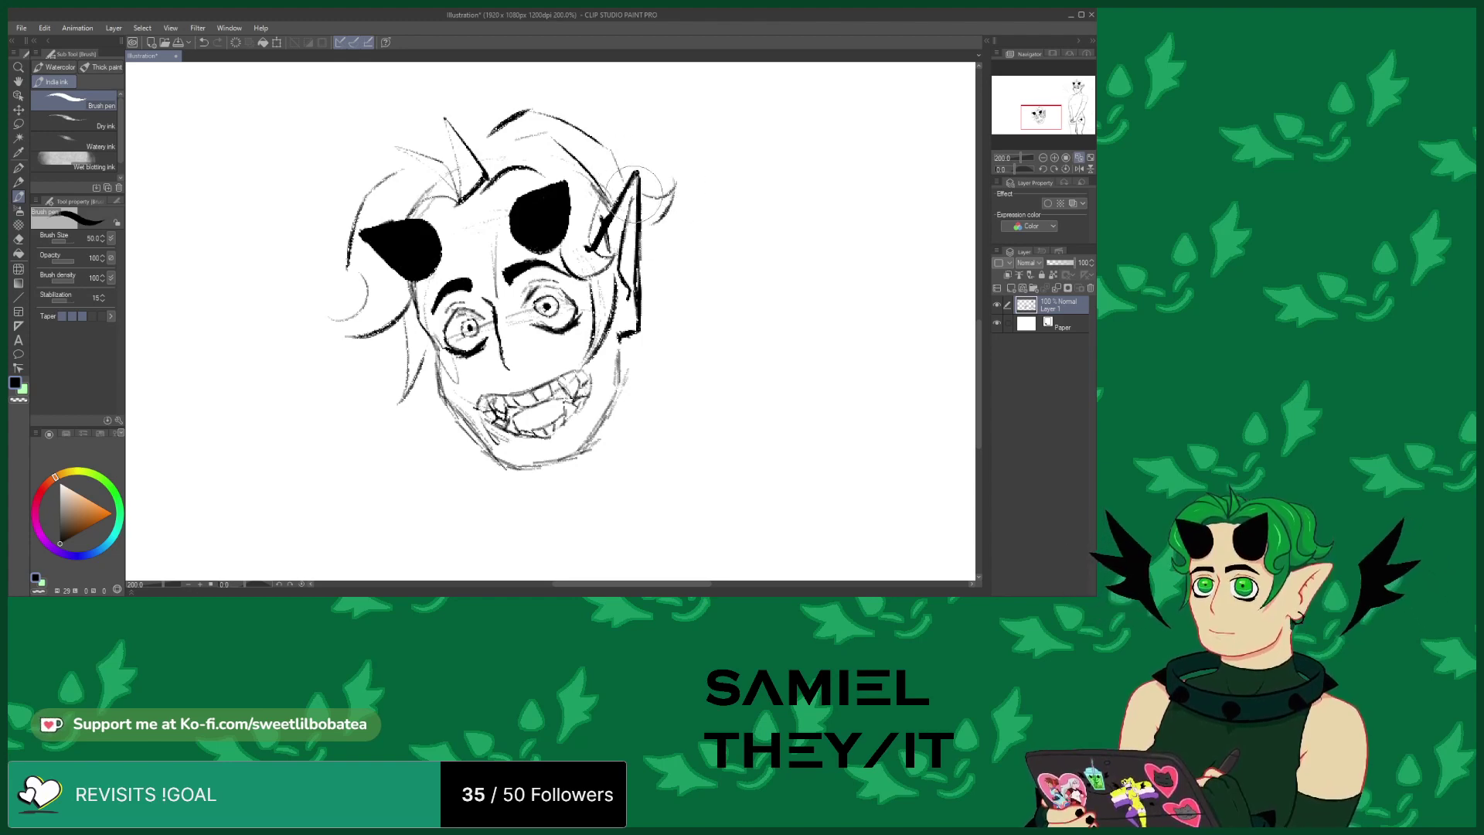
Erase the ear line overlapping the hair with the Hard eraser and extend the crown and flicked strands behind the ear
left_click(19, 239)
mouse_move(572, 232)
left_mouse_down()
mouse_move(599, 259)
mouse_move(611, 228)
mouse_move(592, 220)
mouse_move(581, 249)
left_mouse_up()
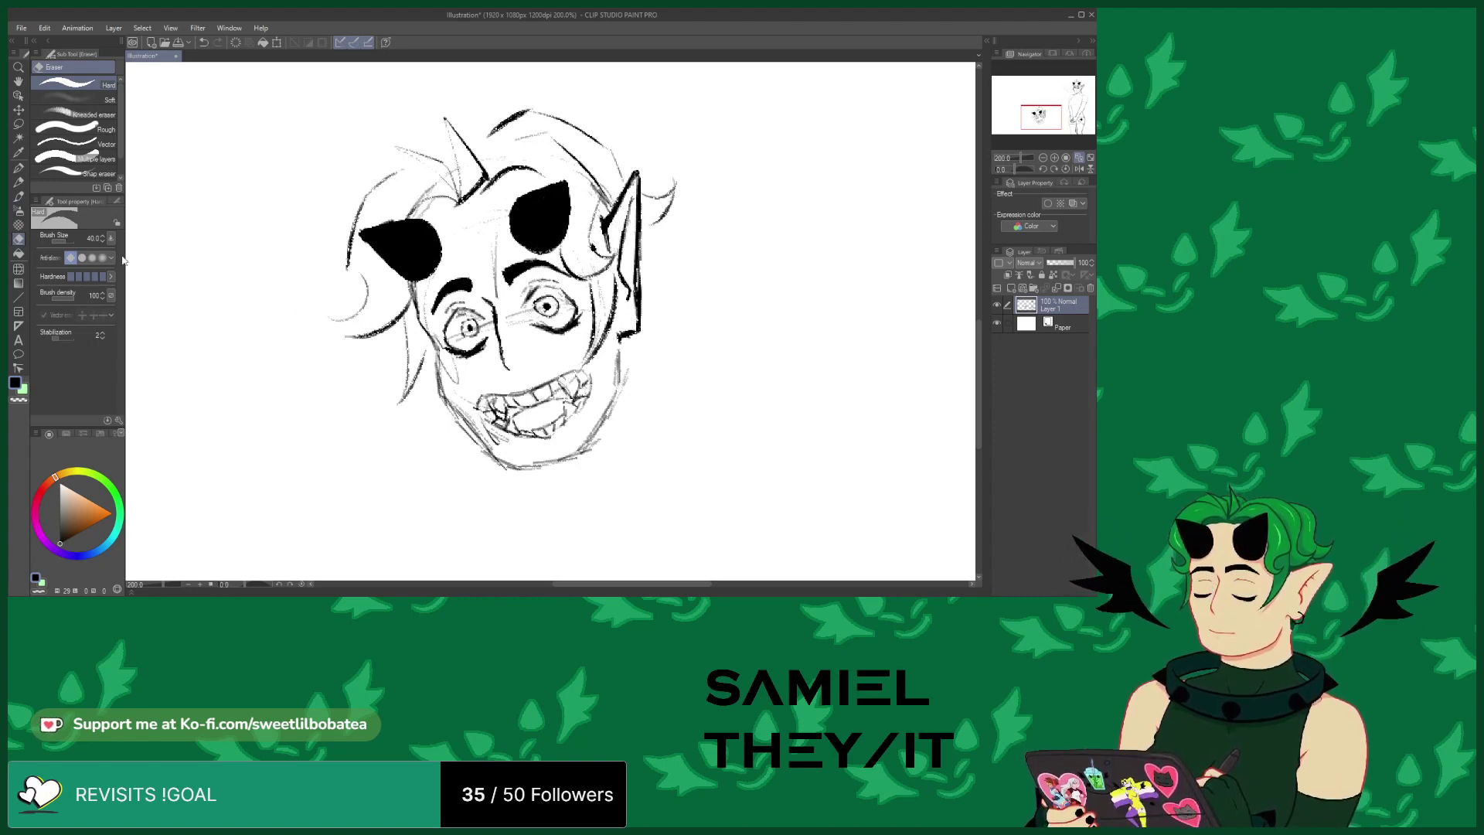
left_click(19, 198)
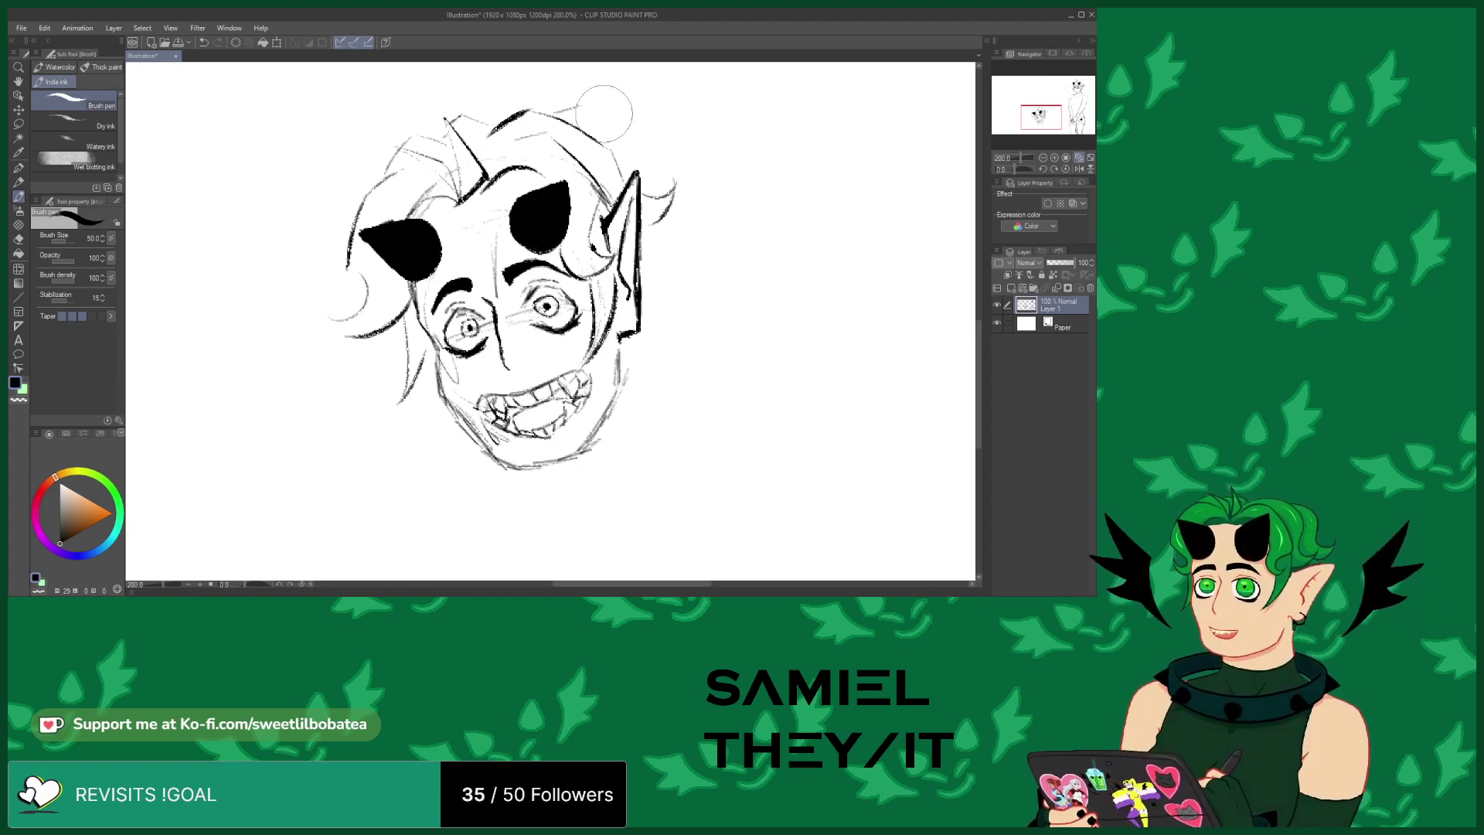
mouse_move(632, 146)
left_mouse_down()
mouse_move(636, 185)
mouse_move(671, 176)
mouse_move(657, 193)
mouse_move(668, 222)
mouse_move(703, 210)
left_mouse_up()
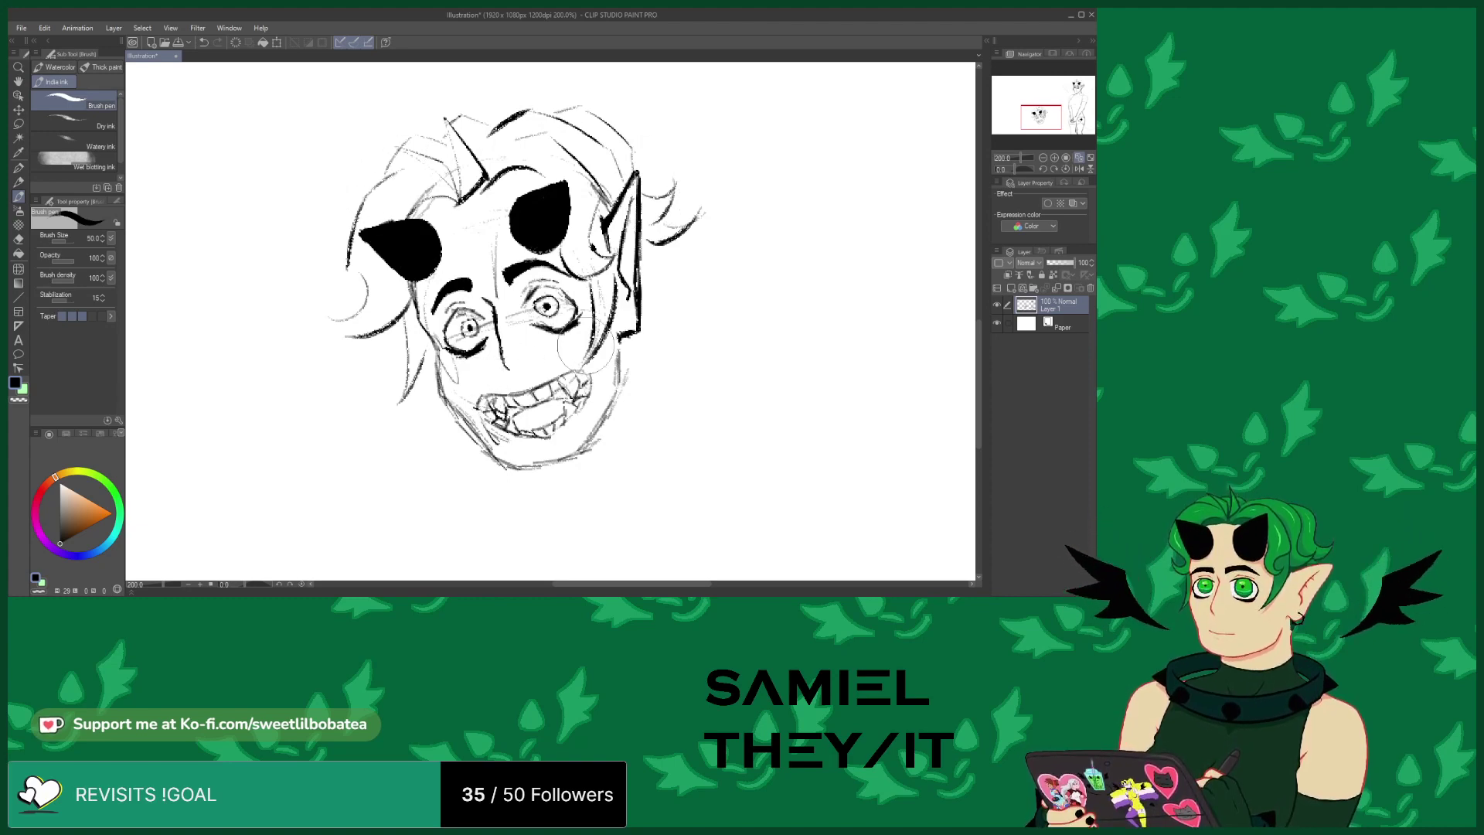
Draw a spiked earring on the earlobe and ink over the cheek, jaw and chin outline with bold brush pen strokes
mouse_move(628, 313)
left_mouse_down()
mouse_move(654, 328)
mouse_move(639, 329)
mouse_move(656, 303)
mouse_move(657, 318)
mouse_move(676, 315)
mouse_move(642, 351)
left_mouse_up()
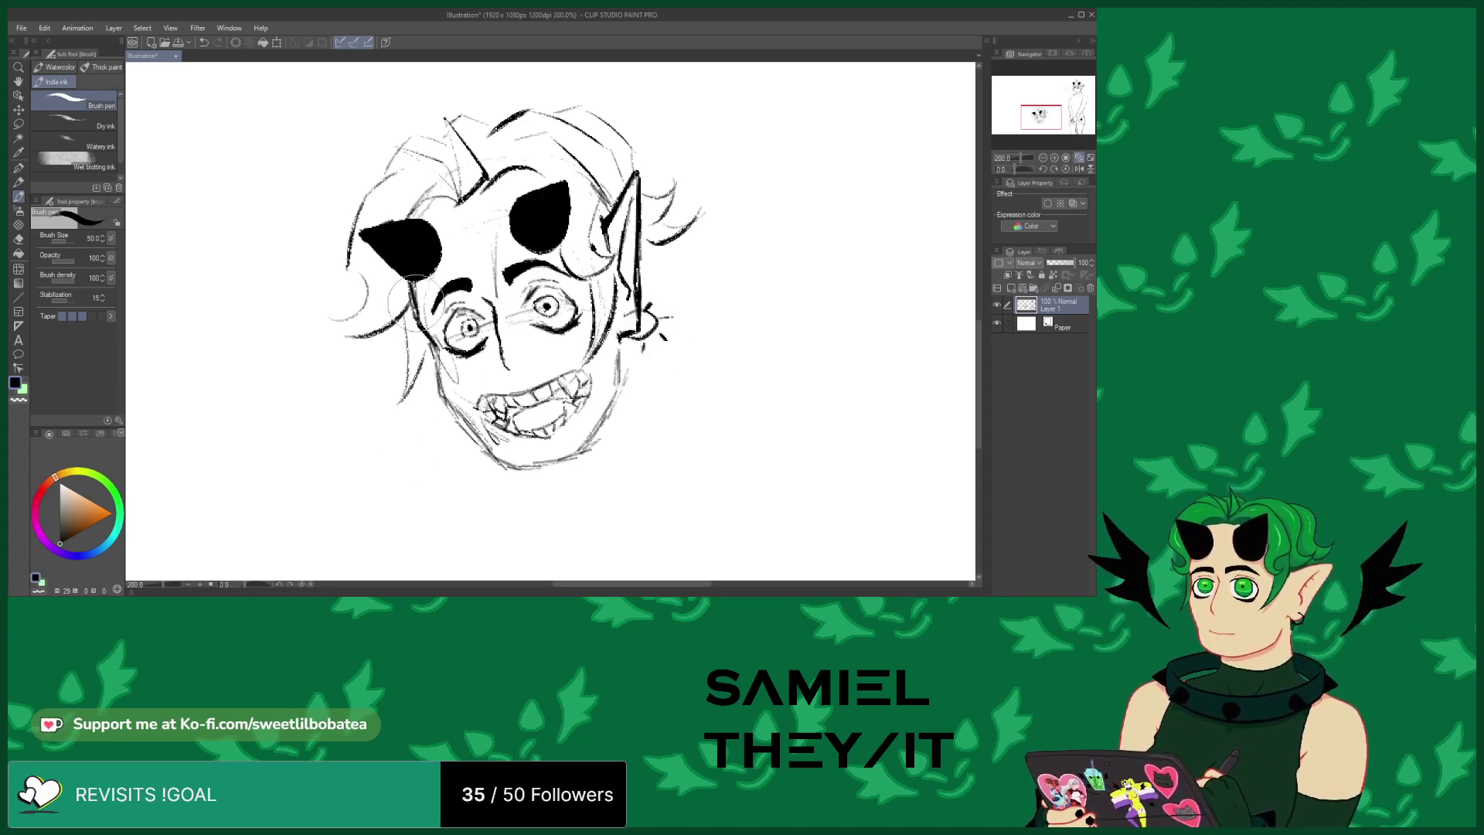
mouse_move(433, 340)
left_mouse_down()
mouse_move(446, 410)
mouse_move(477, 413)
mouse_move(466, 425)
mouse_move(513, 464)
mouse_move(492, 456)
mouse_move(578, 453)
mouse_move(614, 352)
left_mouse_up()
key("ctrl+z")
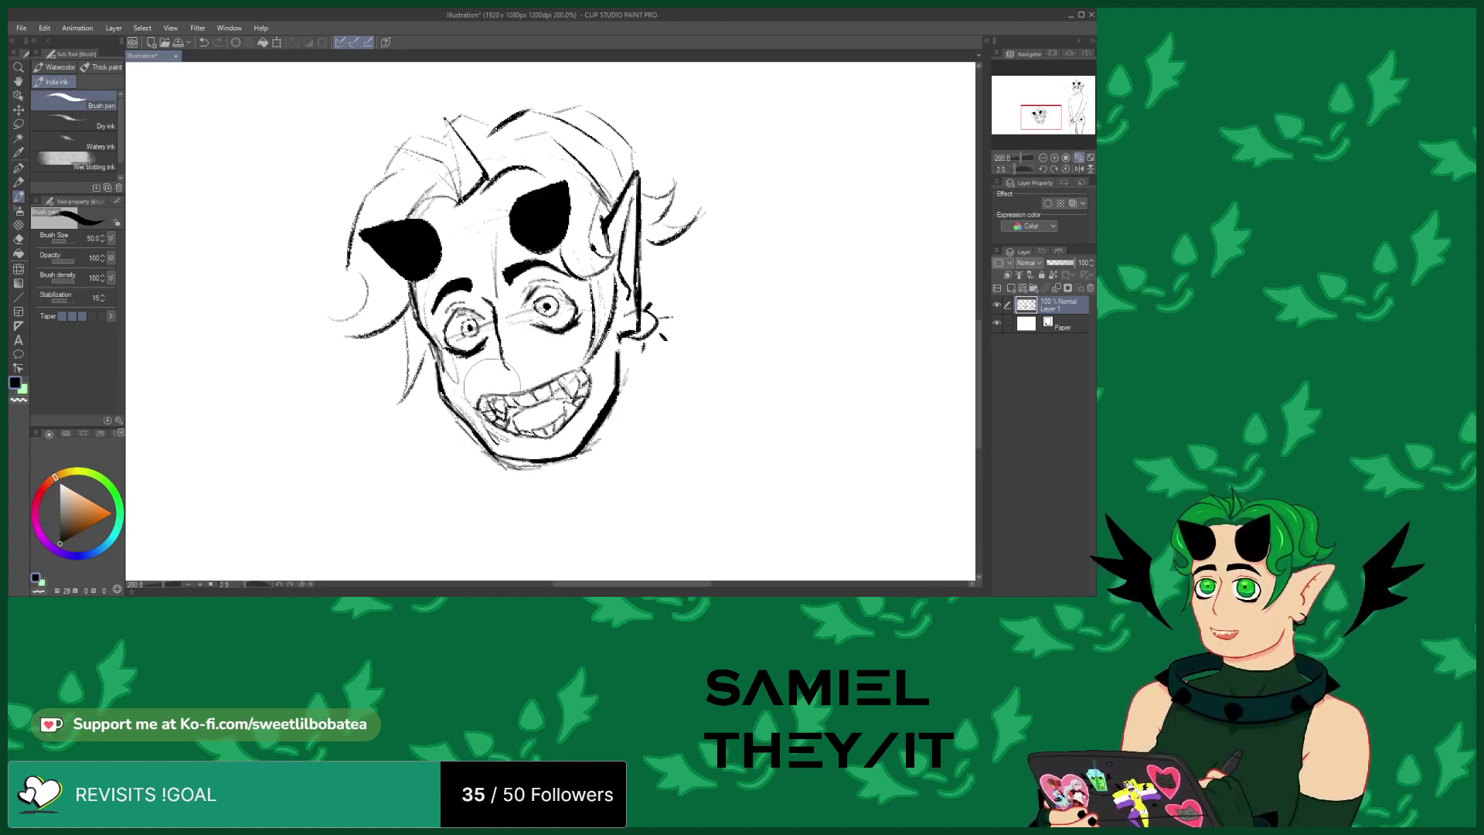
left_click(19, 239)
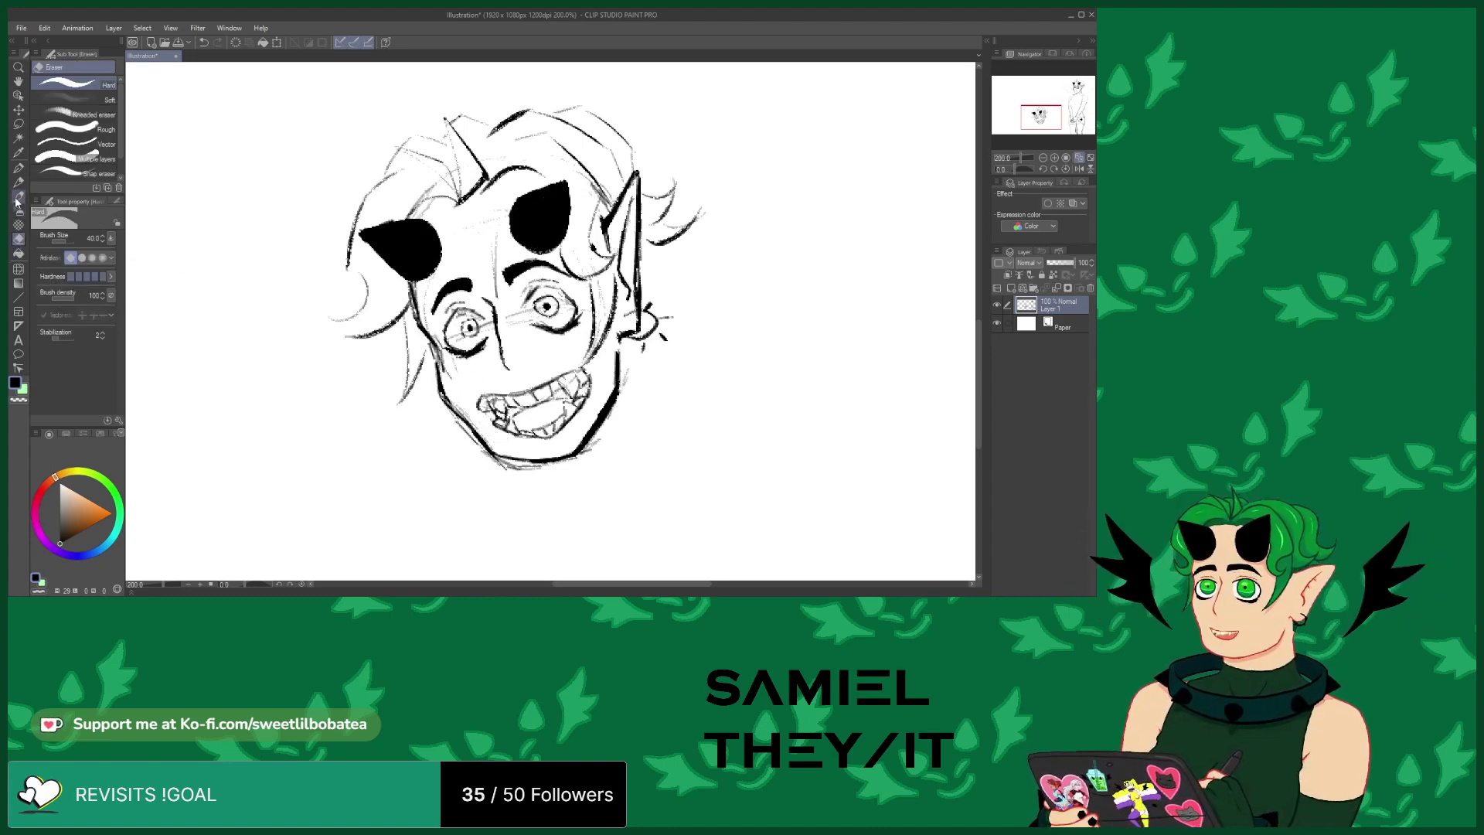
left_click(17, 198)
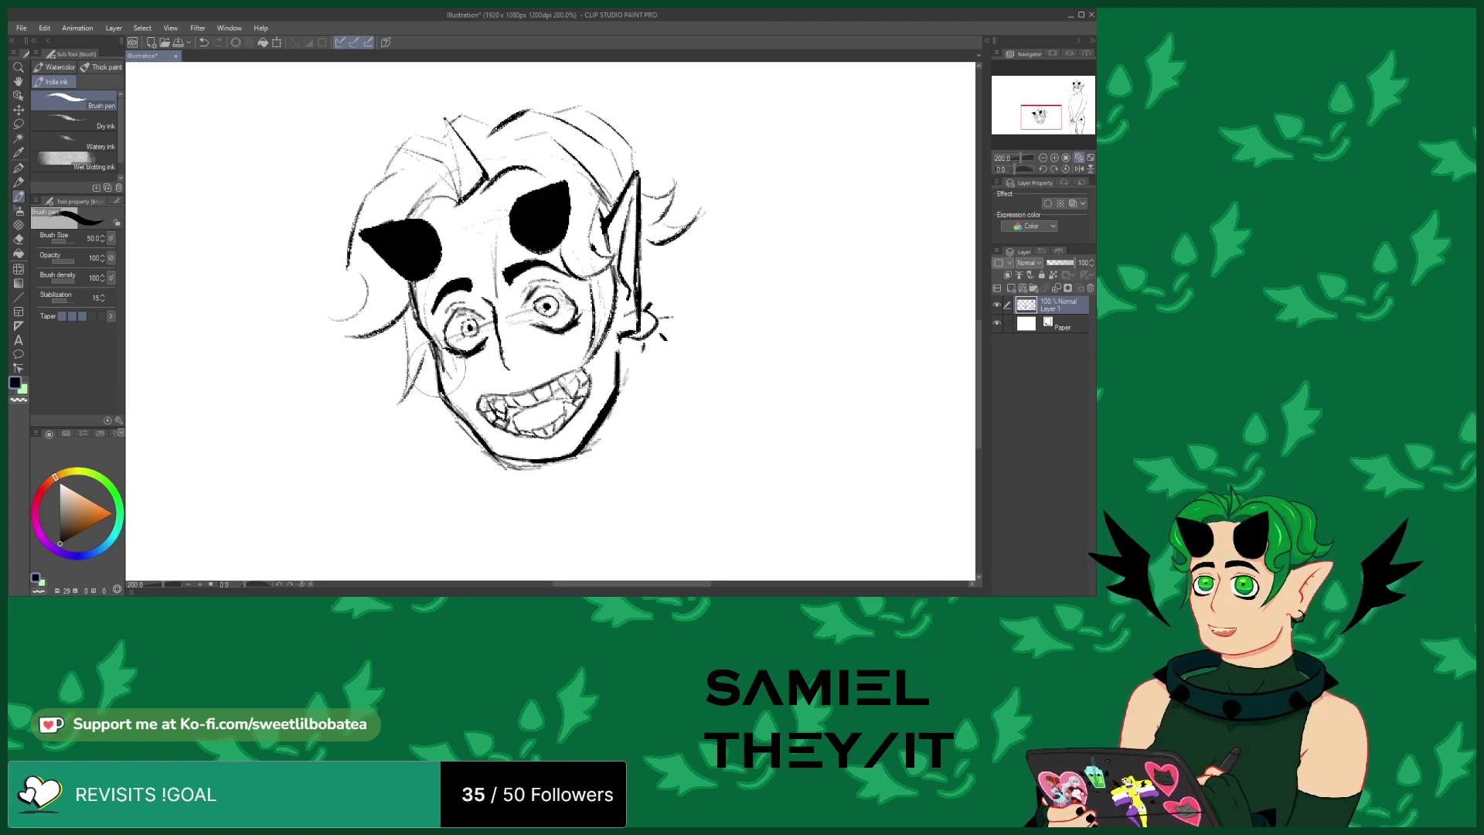
key("g")
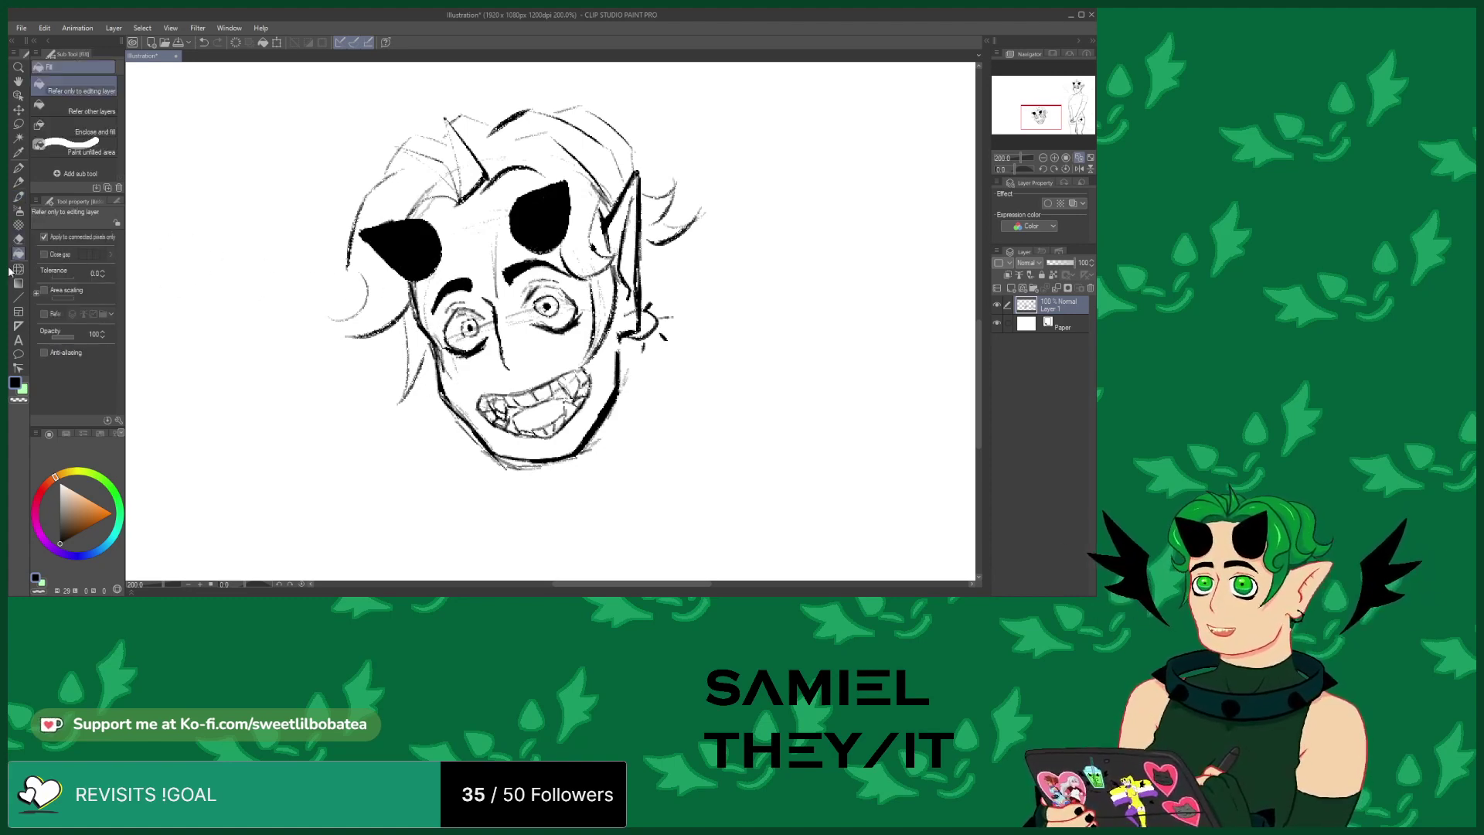
left_click(19, 241)
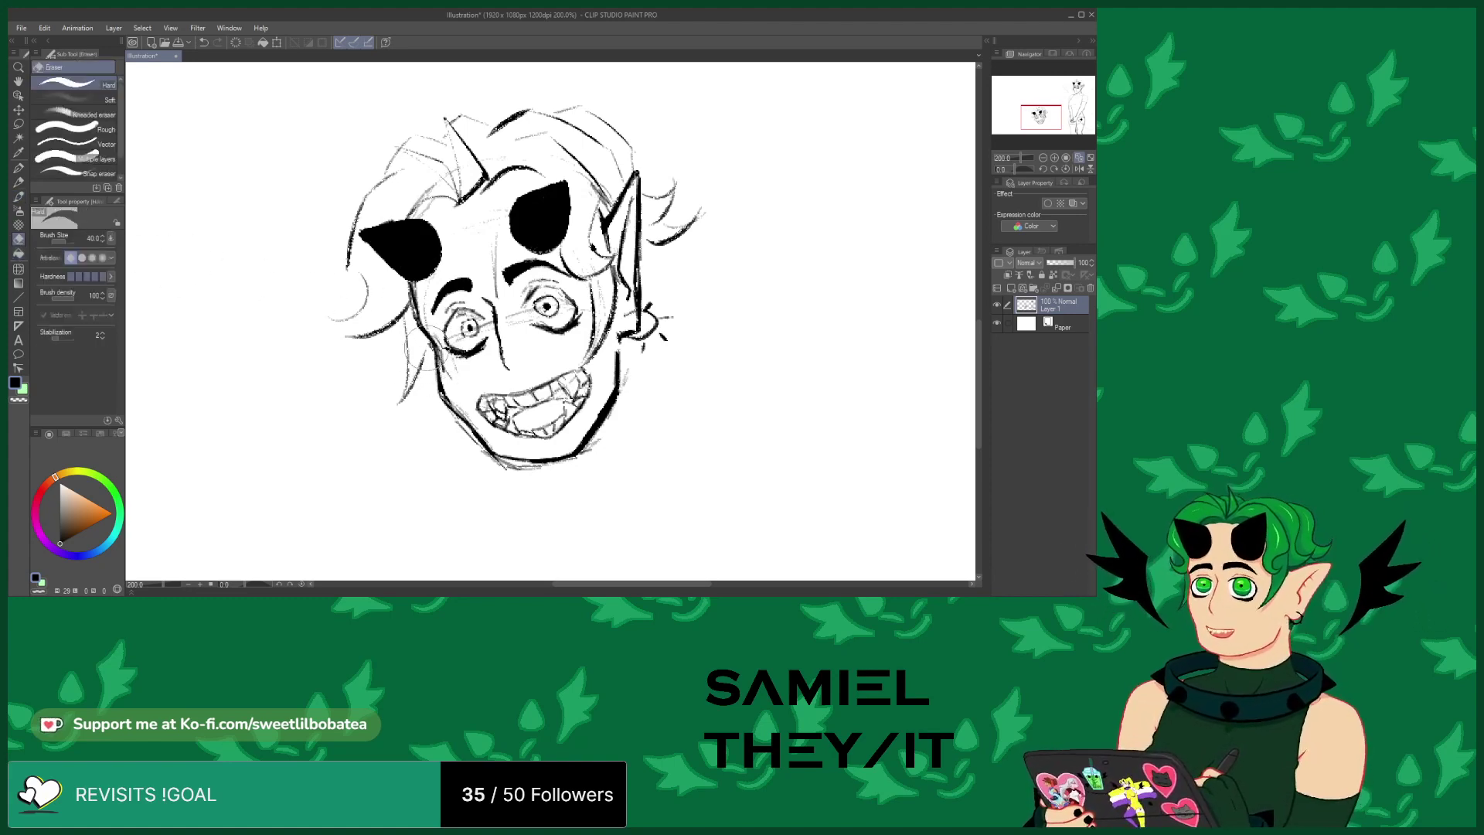
left_click(19, 196)
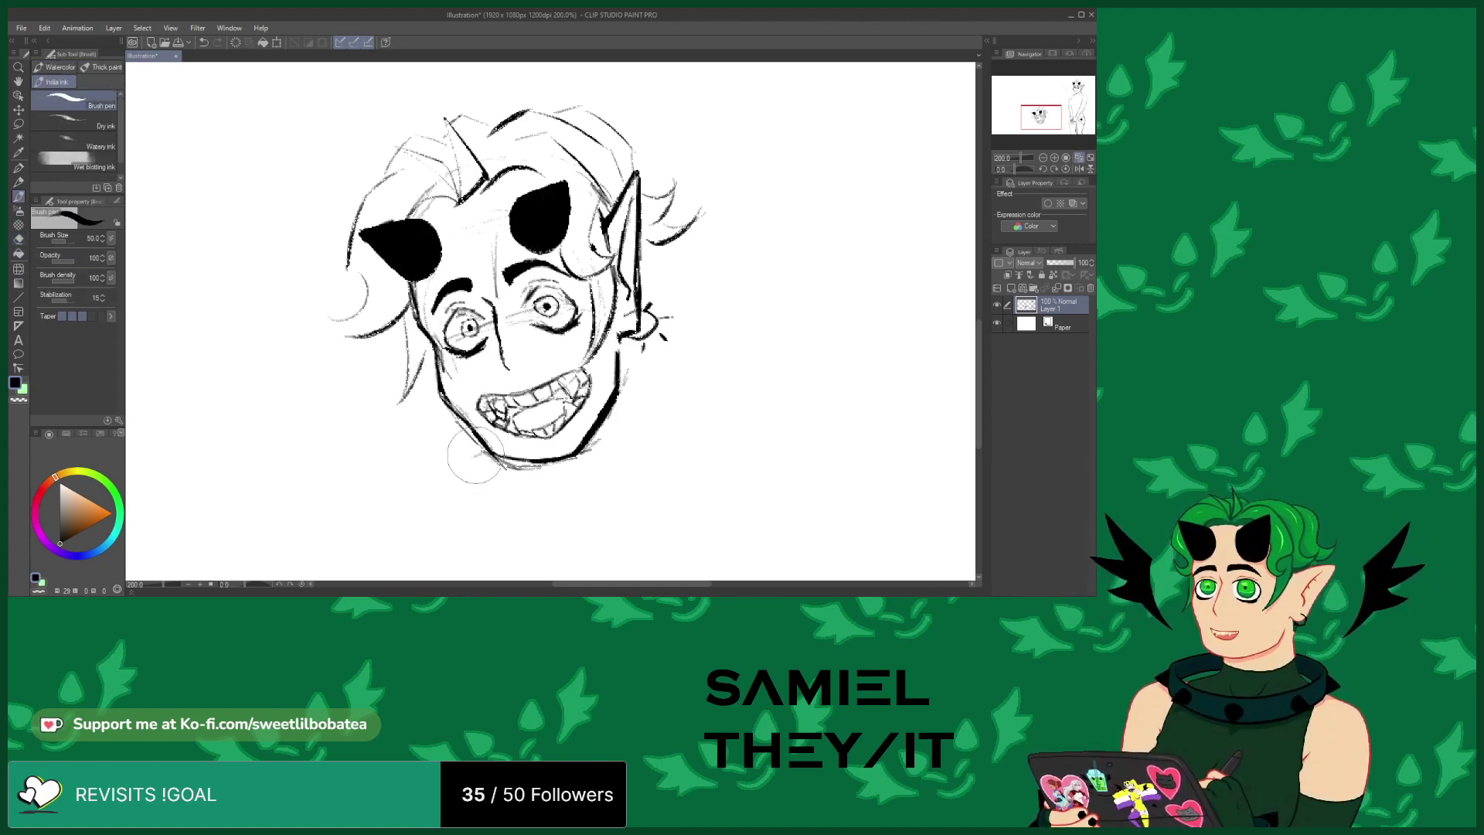
Sketch loose shoulder lines extending outward from both sides of the jaw, with a sloping neck line below the ear
mouse_move(467, 461)
left_mouse_down()
mouse_move(368, 471)
mouse_move(442, 465)
left_mouse_up()
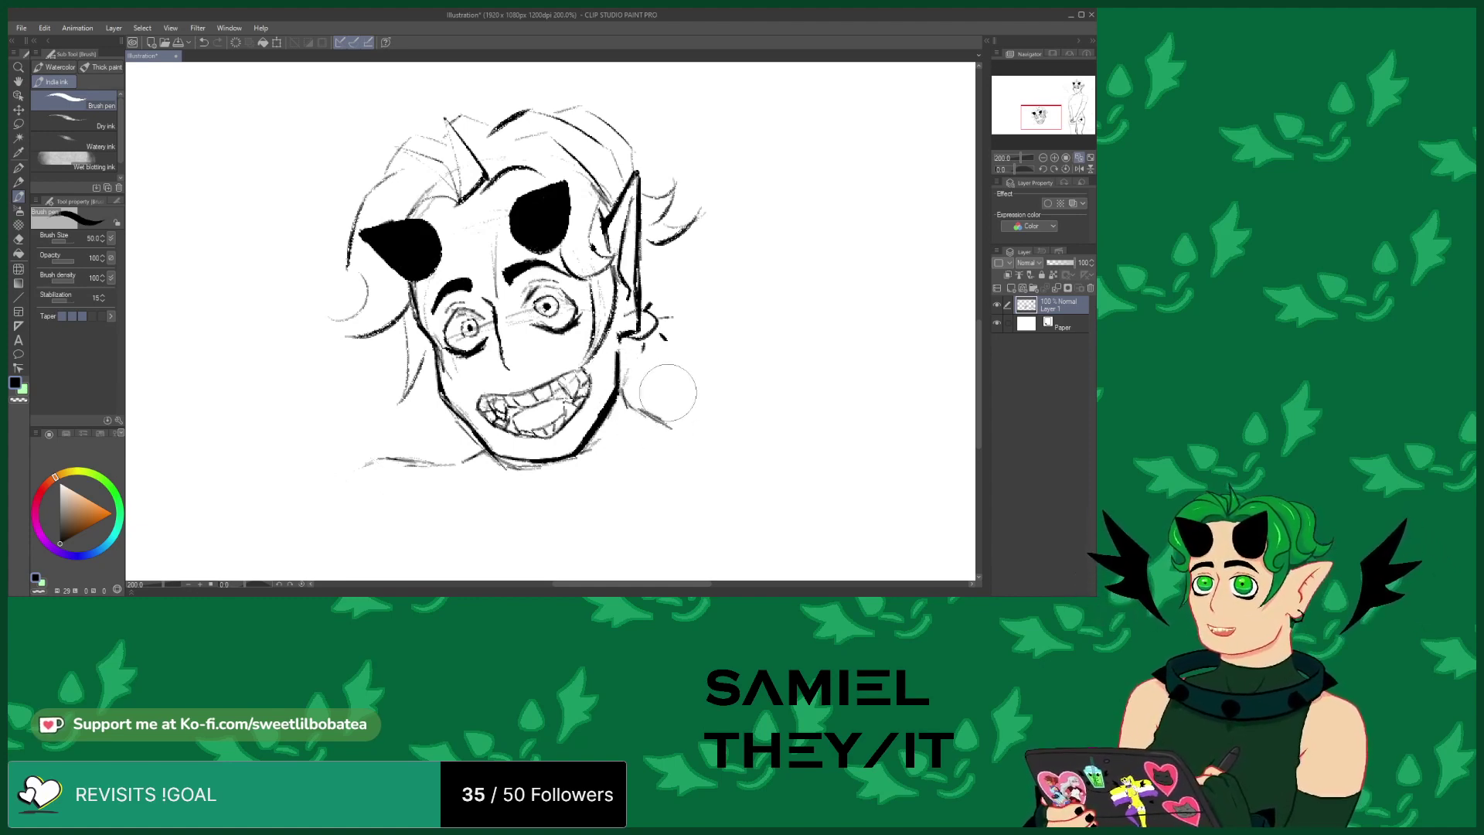
mouse_move(678, 430)
left_mouse_down()
mouse_move(784, 418)
mouse_move(773, 412)
mouse_move(817, 428)
mouse_move(833, 415)
mouse_move(807, 420)
mouse_move(849, 406)
mouse_move(795, 422)
mouse_move(758, 410)
left_mouse_up()
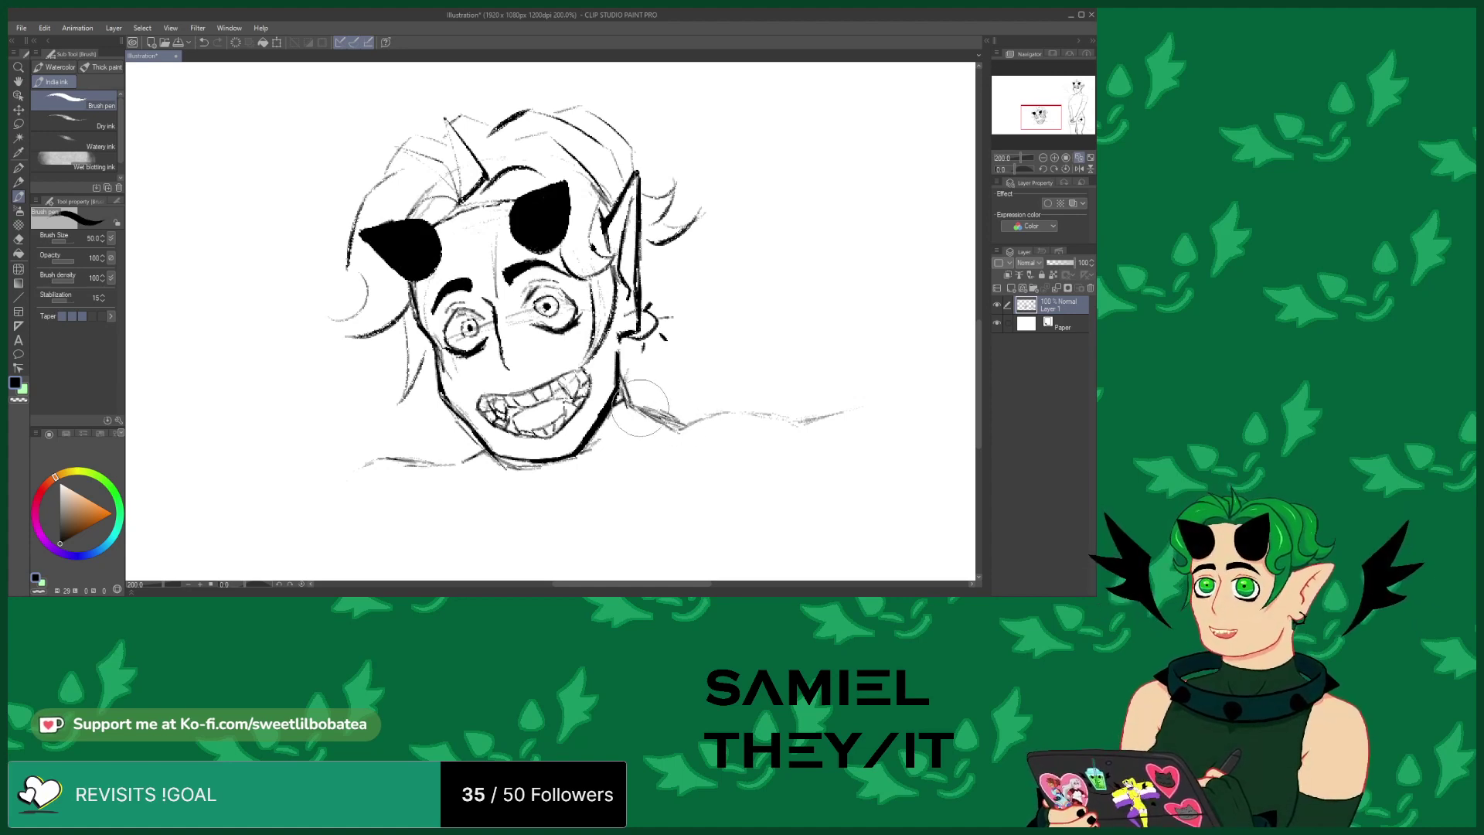
left_click_drag(640, 403, 685, 426)
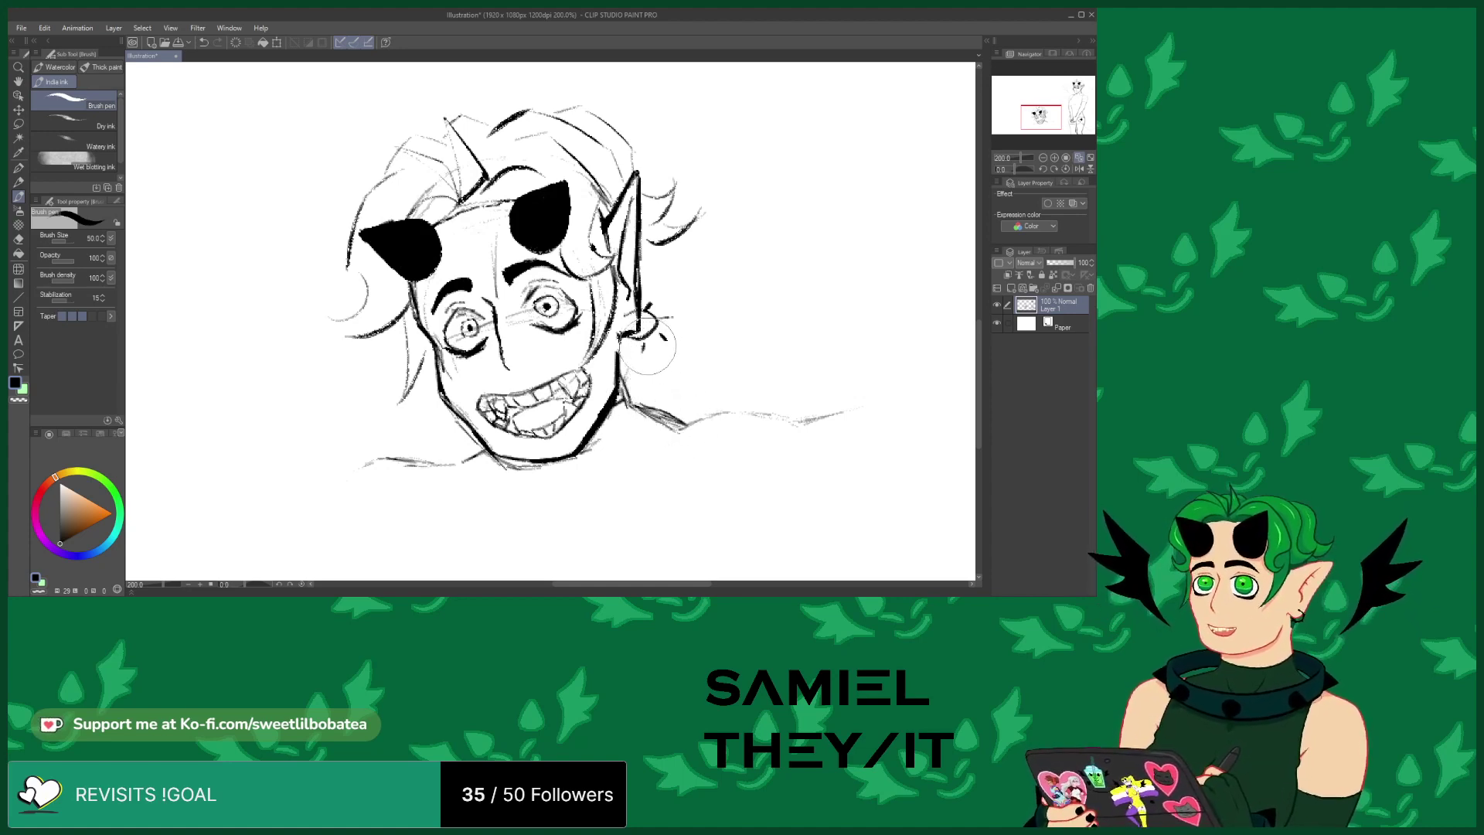
Erase the rough lines under the chin and along the neck slope with the Hard eraser
left_click(17, 241)
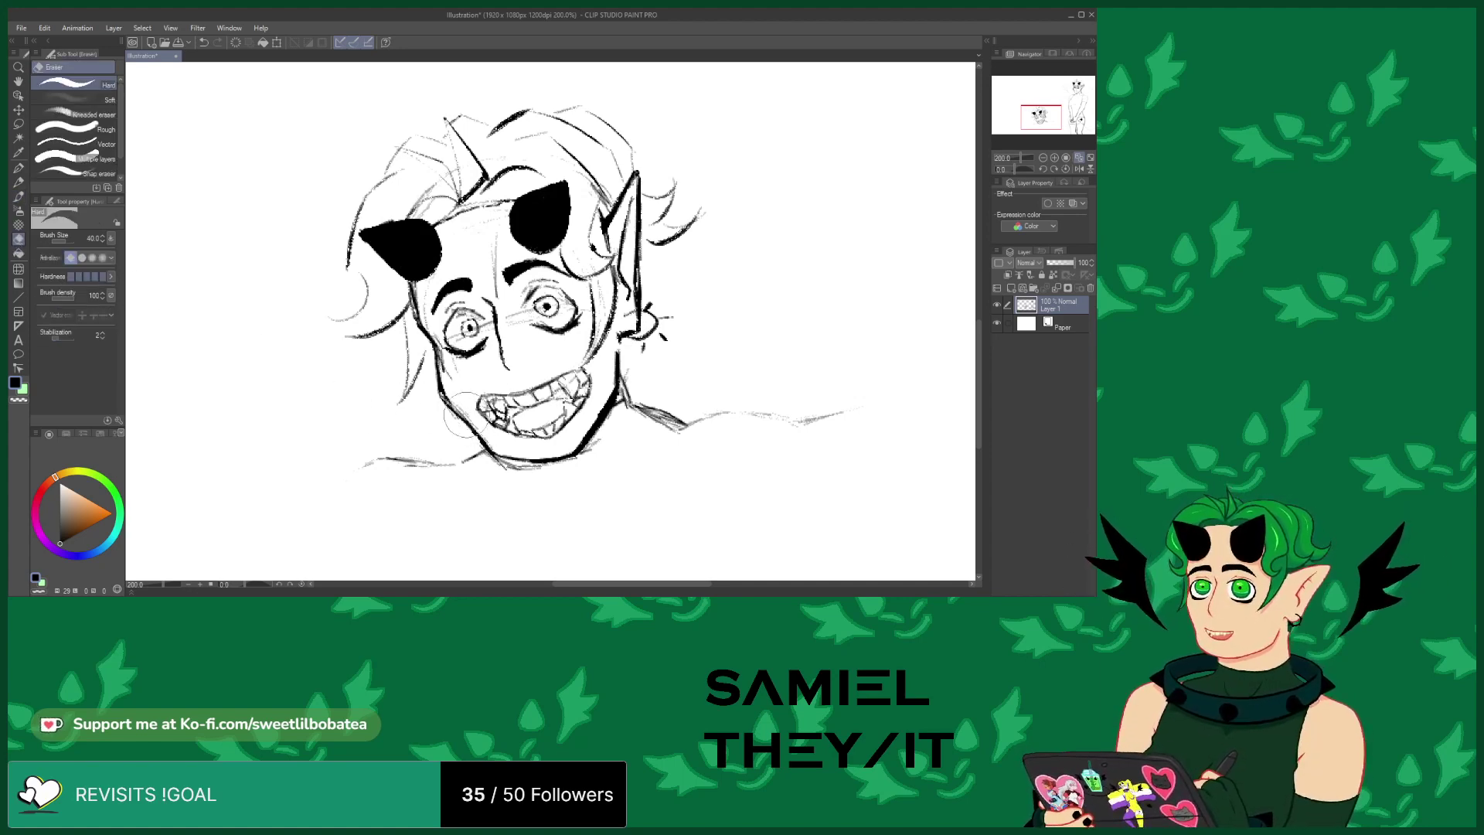
left_click_drag(501, 470, 592, 458)
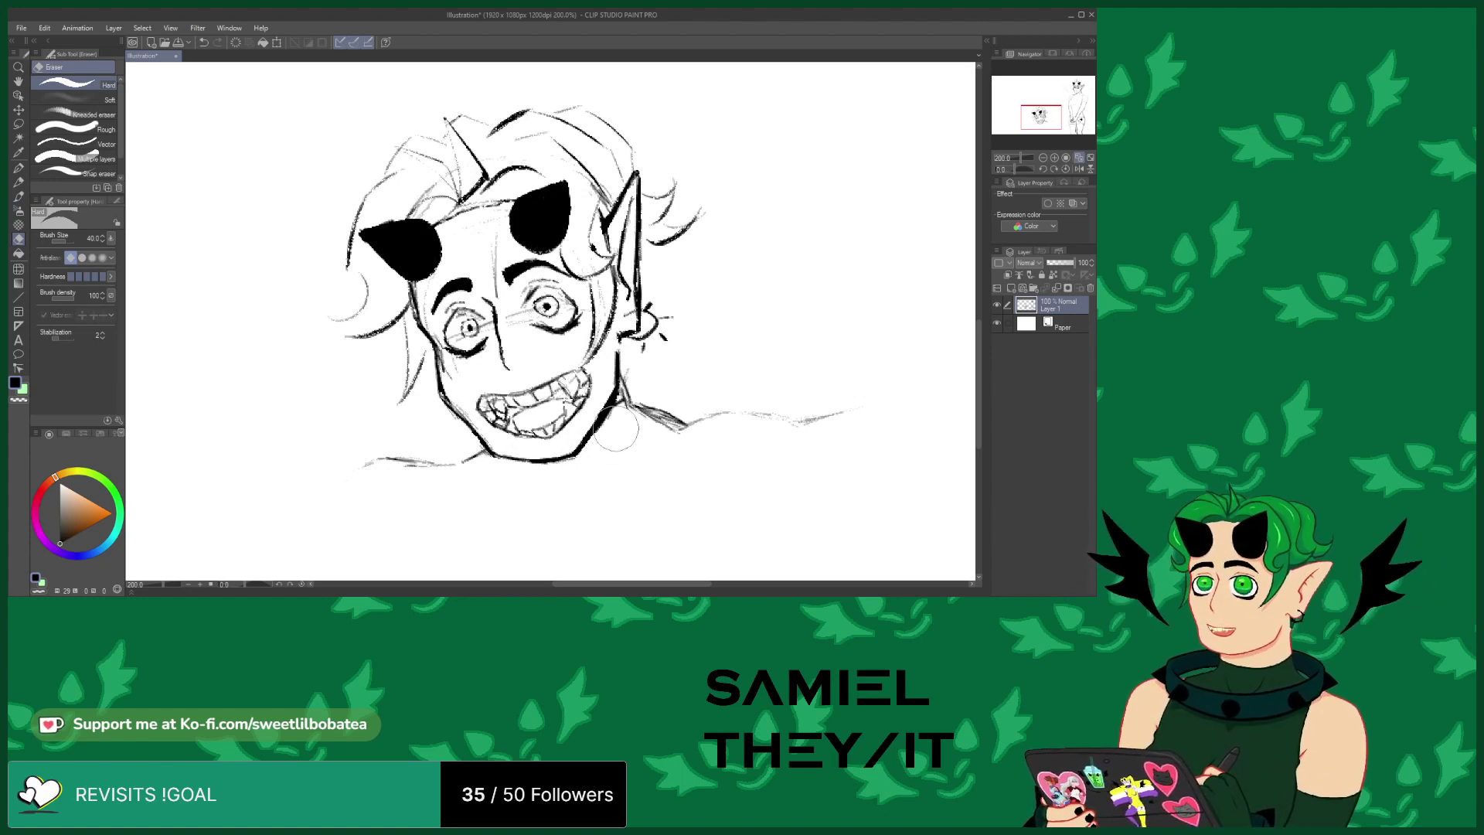
left_click_drag(647, 417, 679, 435)
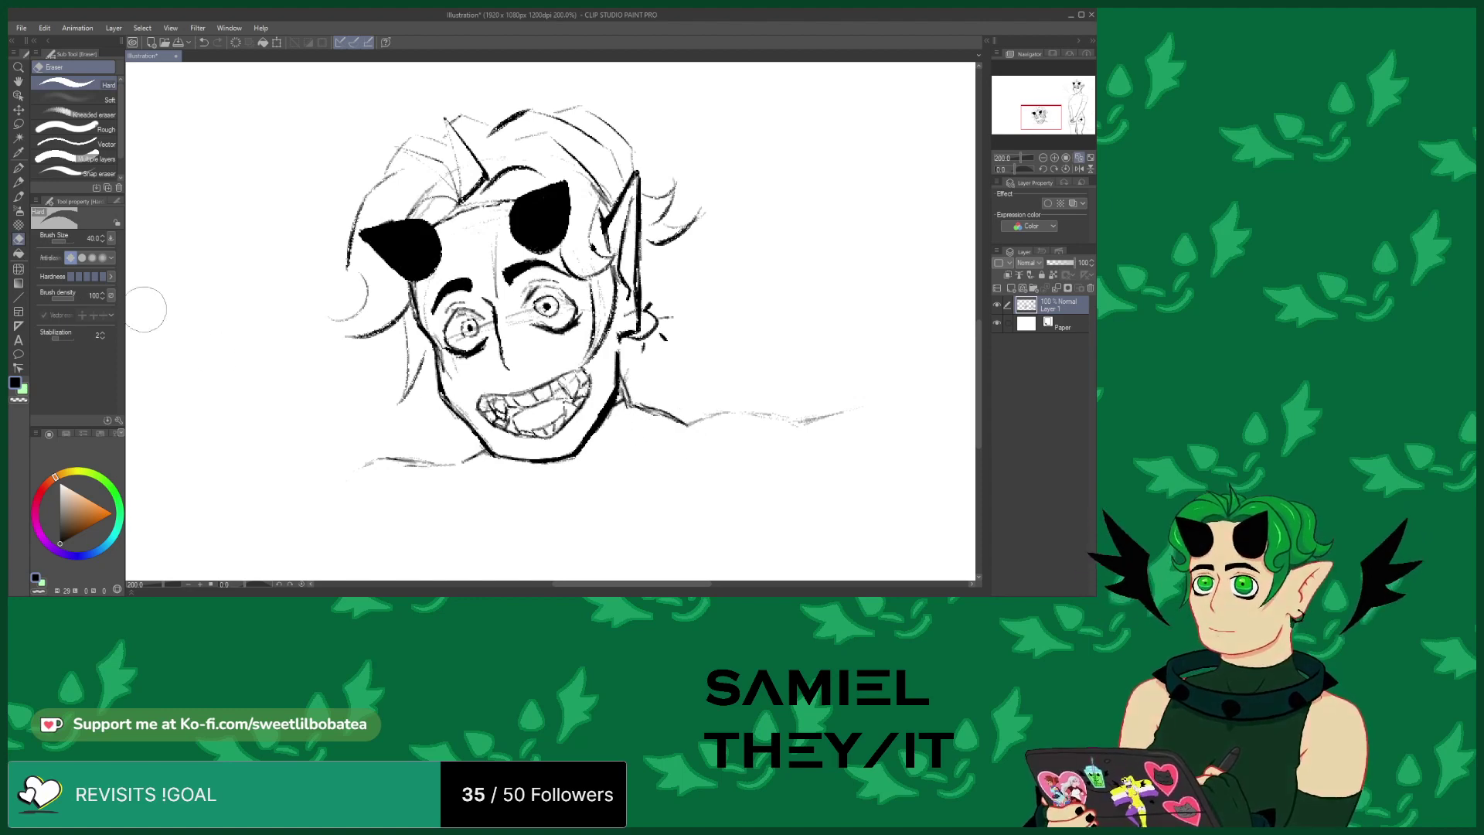
Sketch an outstretched arm from the shoulder below the ear, with an armpit mark and a slanting lower edge
left_click(20, 198)
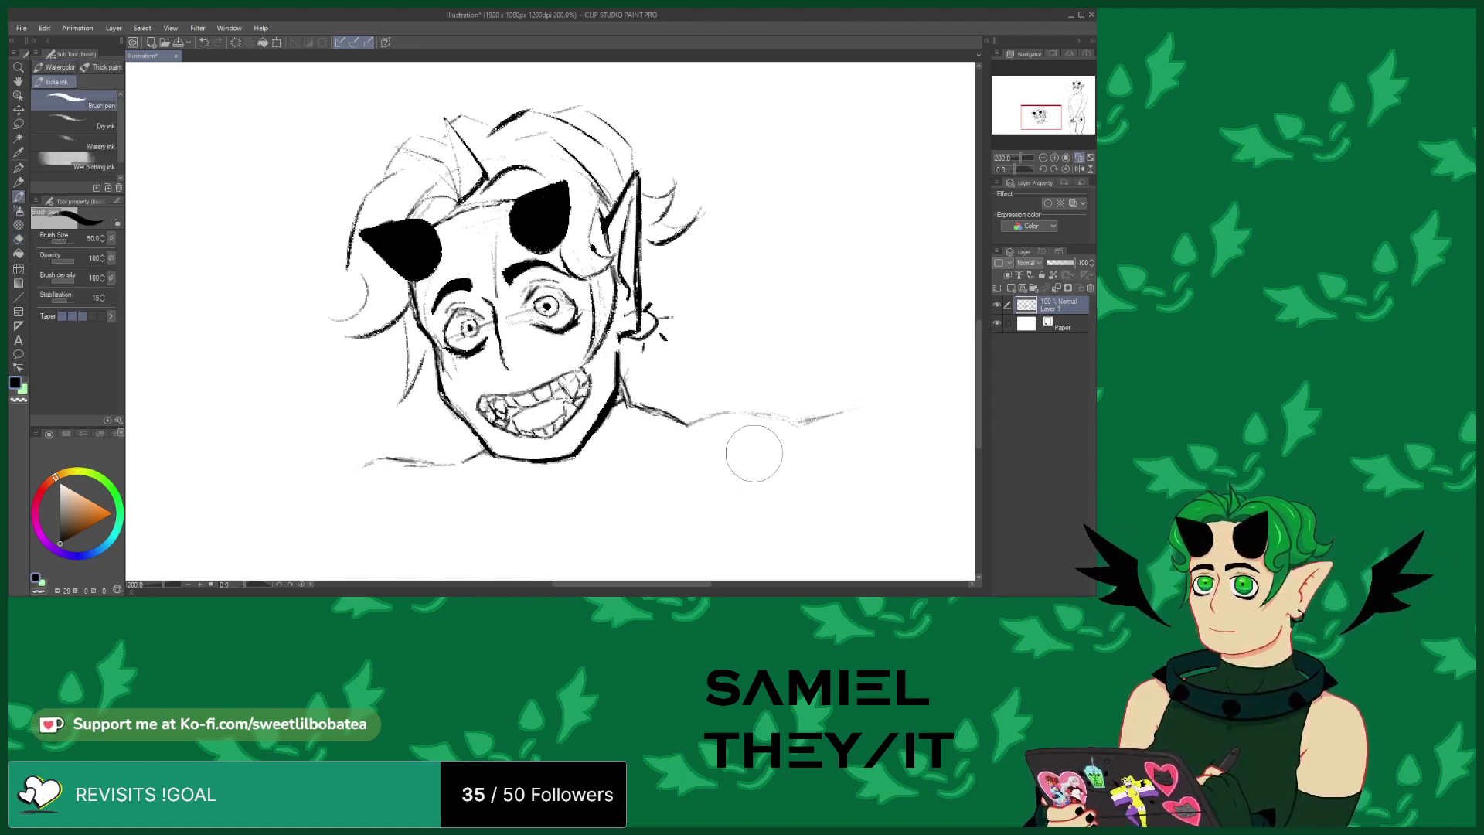
mouse_move(776, 466)
left_mouse_down()
mouse_move(754, 507)
mouse_move(753, 455)
mouse_move(739, 528)
left_mouse_up()
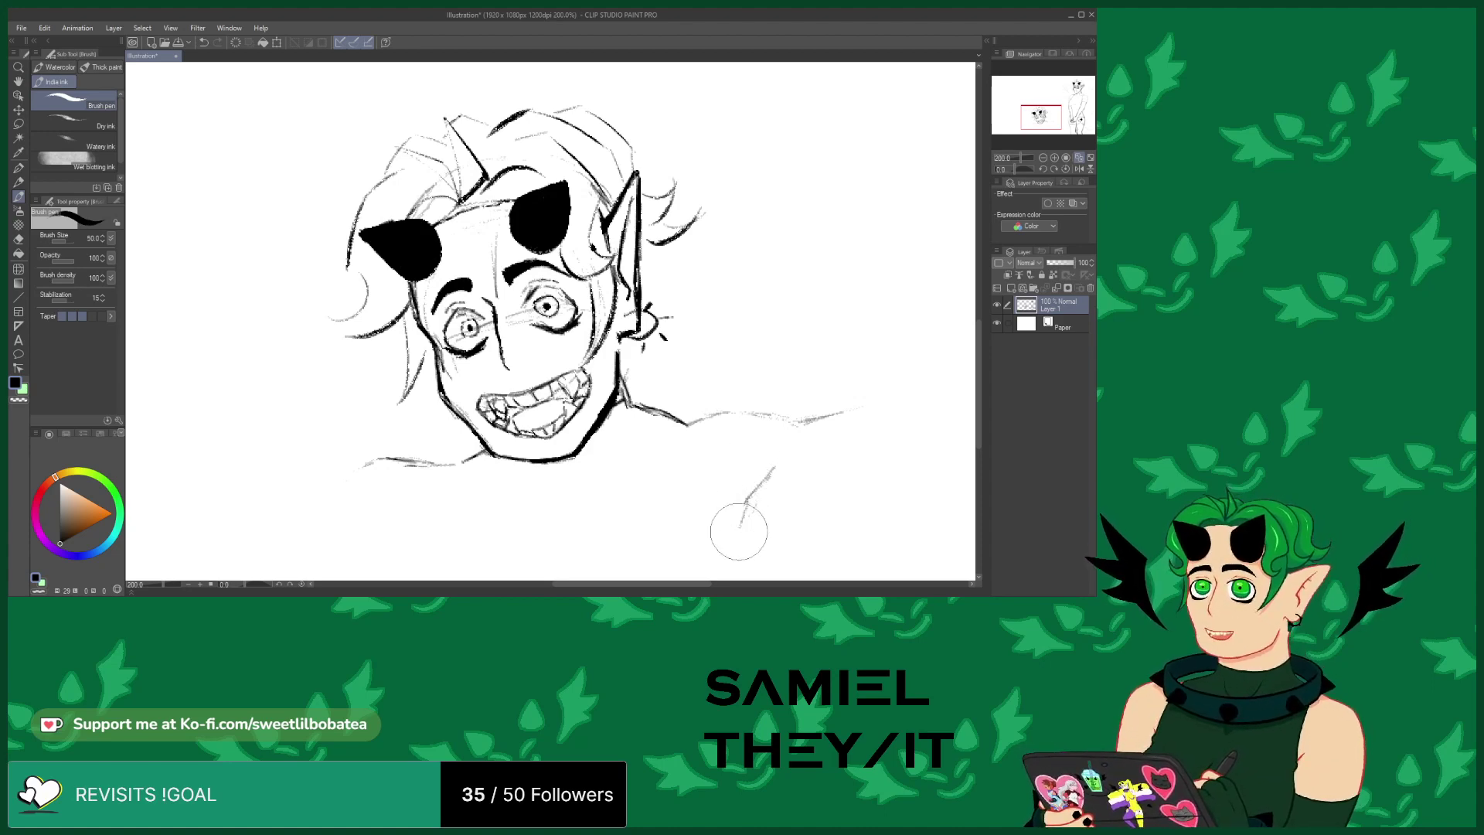
scroll(561, 293, "down", 6)
scroll(572, 419, "up", 5)
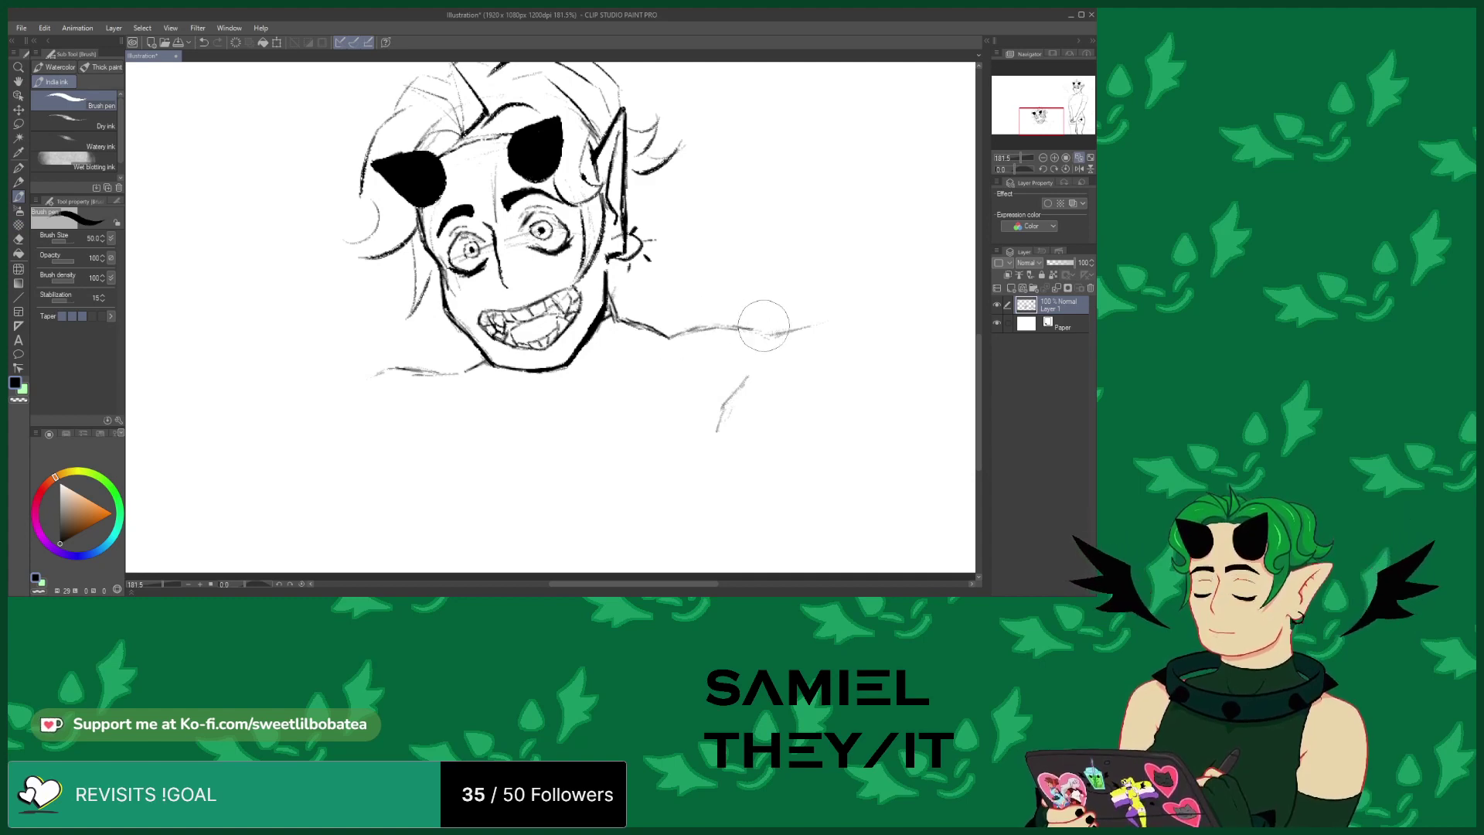
left_click_drag(753, 331, 849, 288)
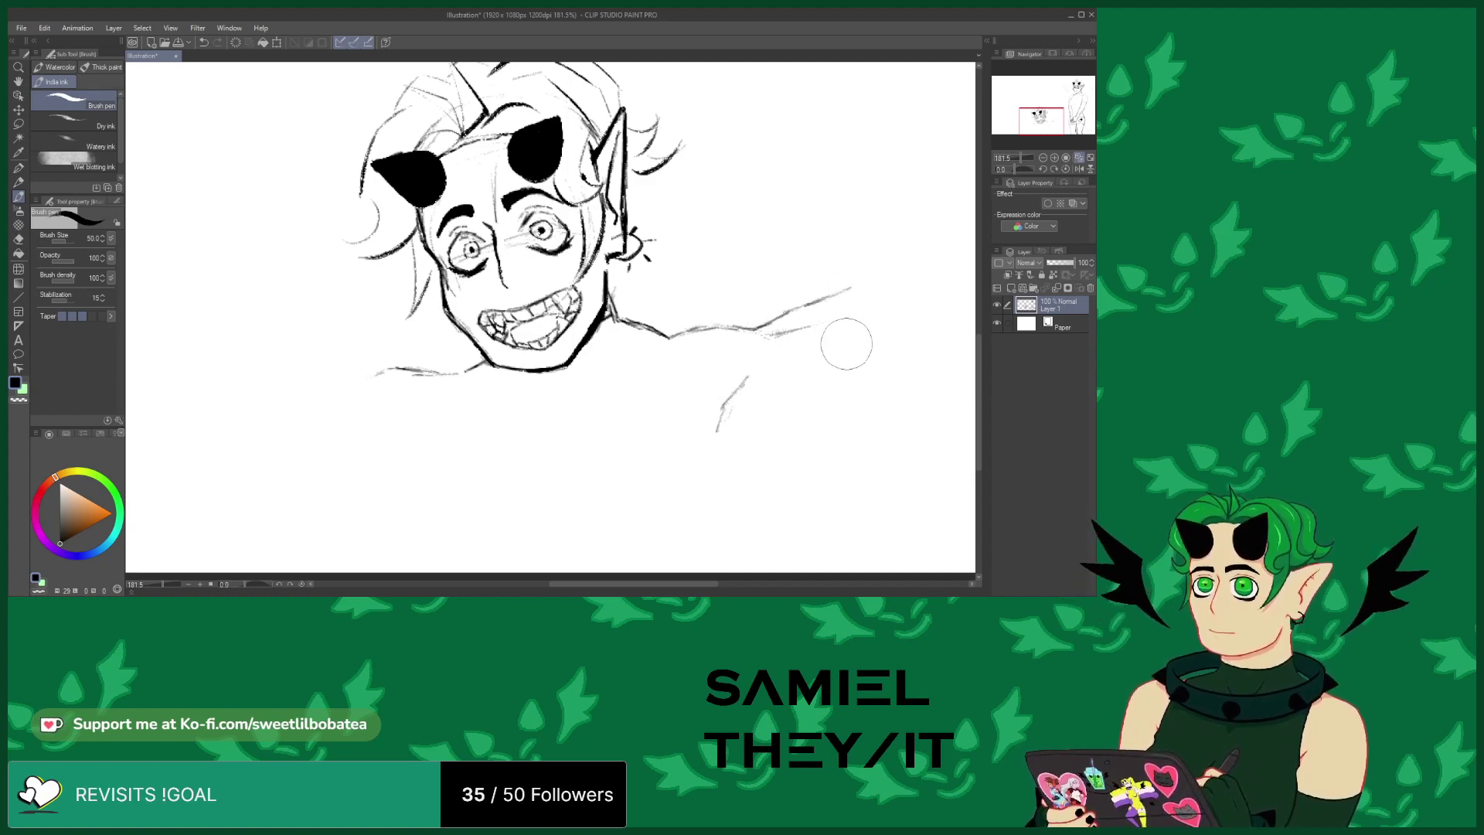
mouse_move(787, 410)
left_mouse_down()
mouse_move(872, 347)
mouse_move(739, 454)
left_mouse_up()
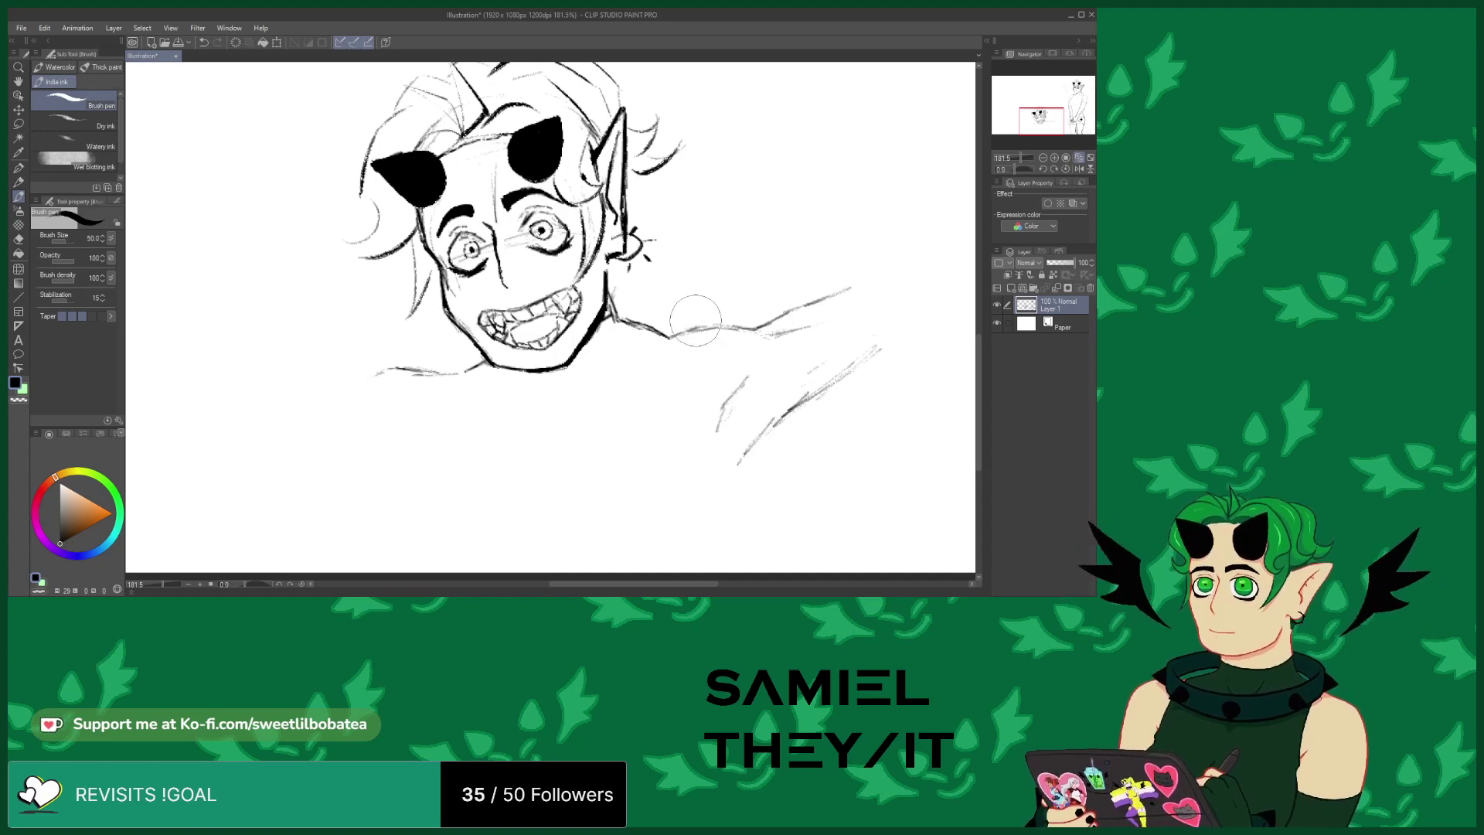
Erase the shoulder, neck slope and outstretched arm on the ear side of the head
left_click(20, 239)
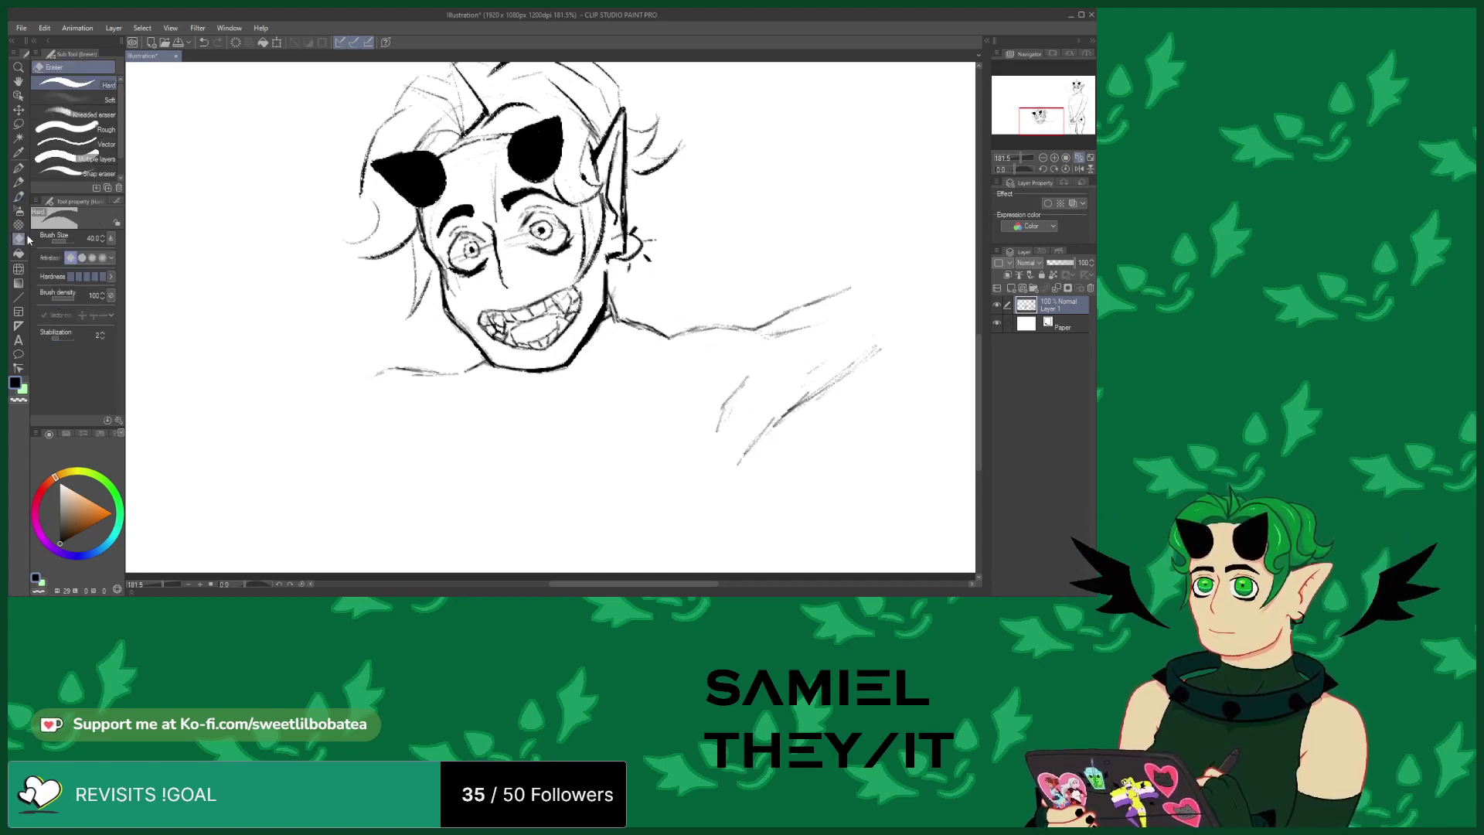
mouse_move(667, 359)
left_mouse_down()
mouse_move(684, 330)
mouse_move(674, 389)
mouse_move(695, 444)
mouse_move(806, 340)
mouse_move(828, 279)
mouse_move(836, 367)
mouse_move(870, 351)
mouse_move(763, 281)
left_mouse_up()
left_click_drag(662, 333, 618, 339)
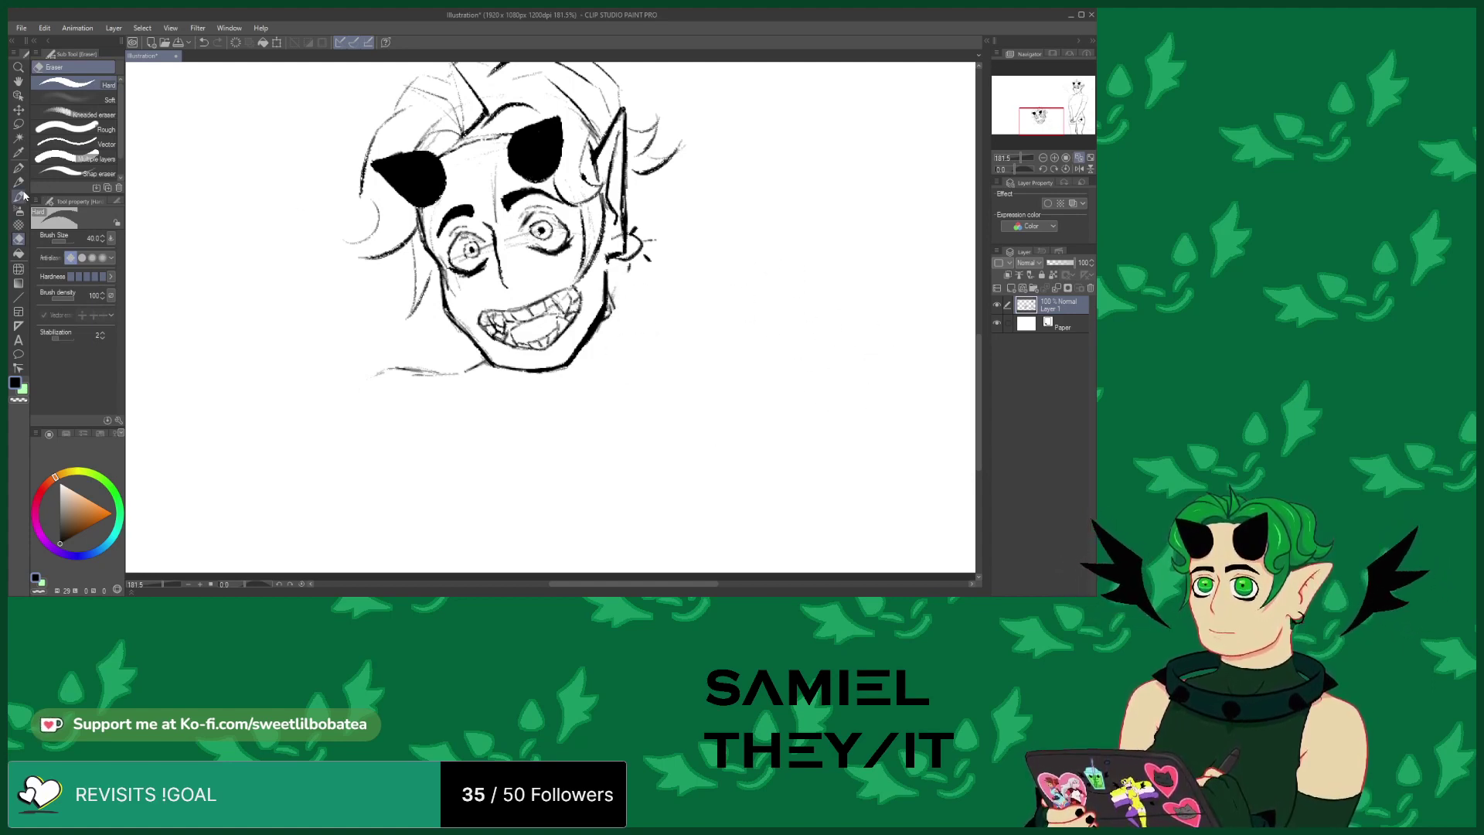
Sketch a steeply raised arm beside the ear, continue its underside into the chest's side, and erase the excess lines
left_click(20, 195)
mouse_move(633, 304)
left_mouse_down()
mouse_move(718, 226)
mouse_move(765, 154)
left_mouse_up()
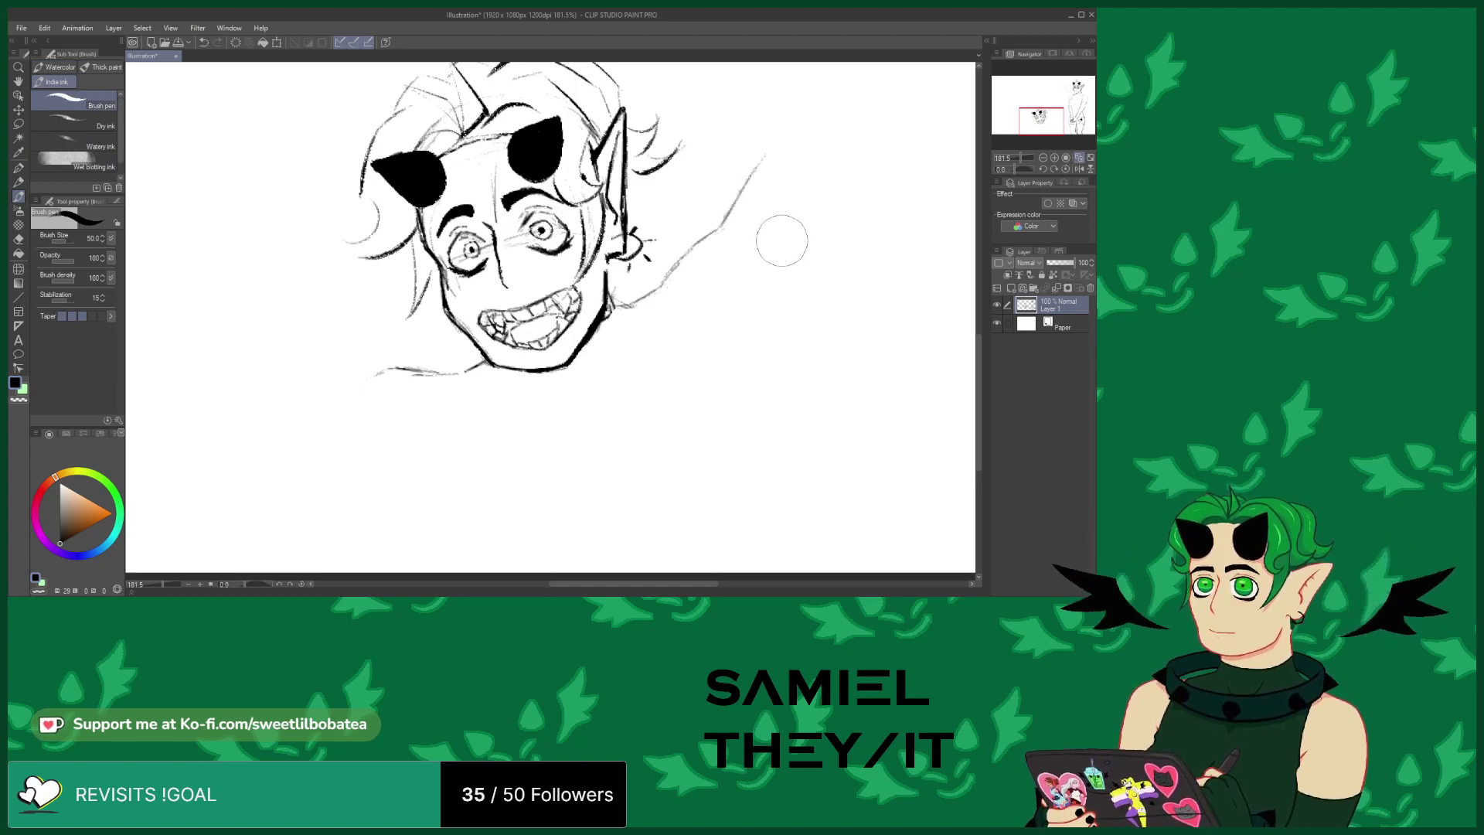
mouse_move(801, 209)
left_mouse_down()
mouse_move(731, 391)
mouse_move(724, 380)
mouse_move(750, 443)
mouse_move(706, 487)
left_mouse_up()
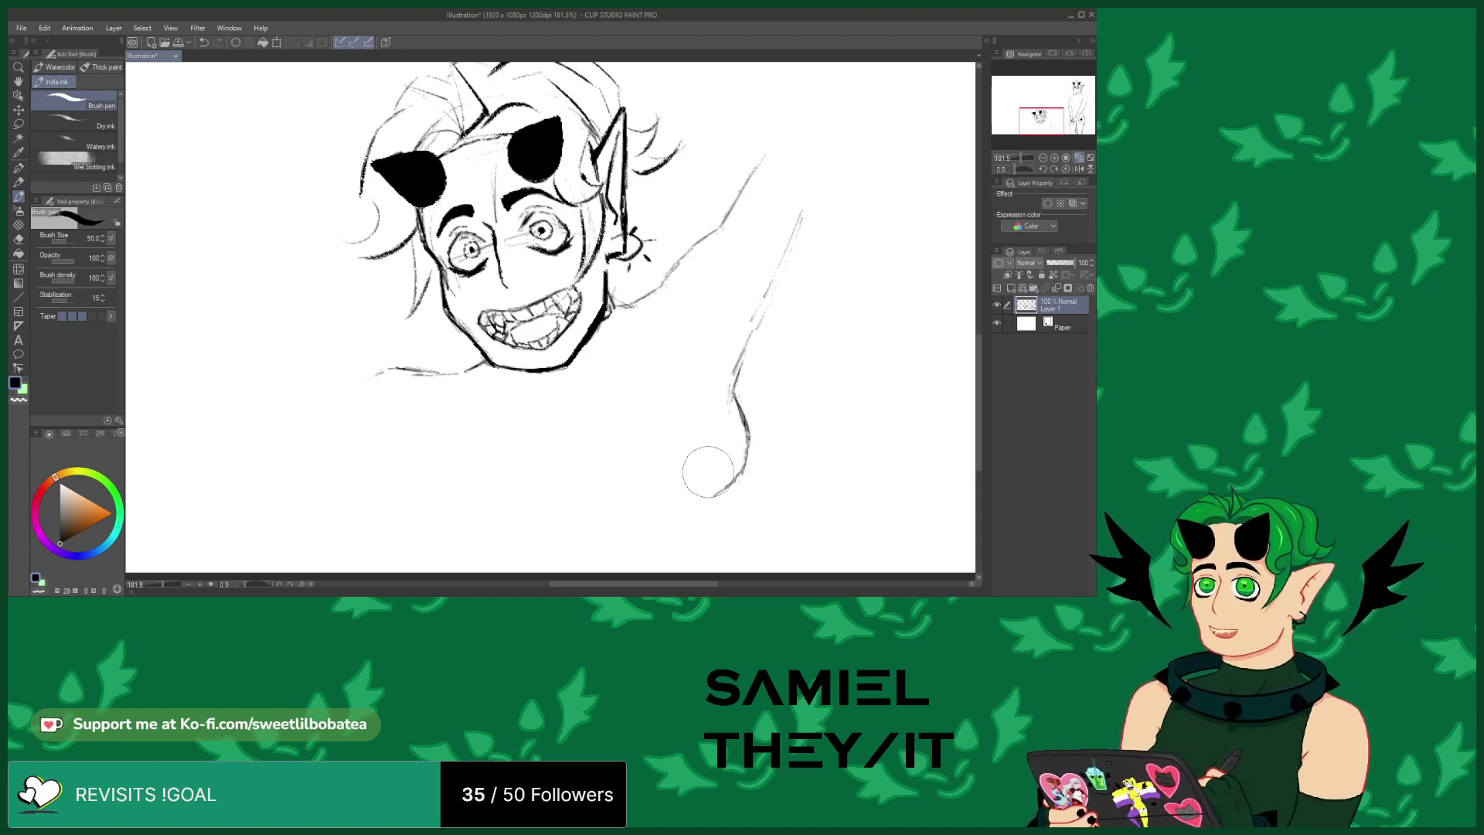
mouse_move(748, 341)
left_mouse_down()
mouse_move(731, 391)
mouse_move(736, 336)
mouse_move(795, 206)
mouse_move(750, 290)
mouse_move(812, 159)
left_mouse_up()
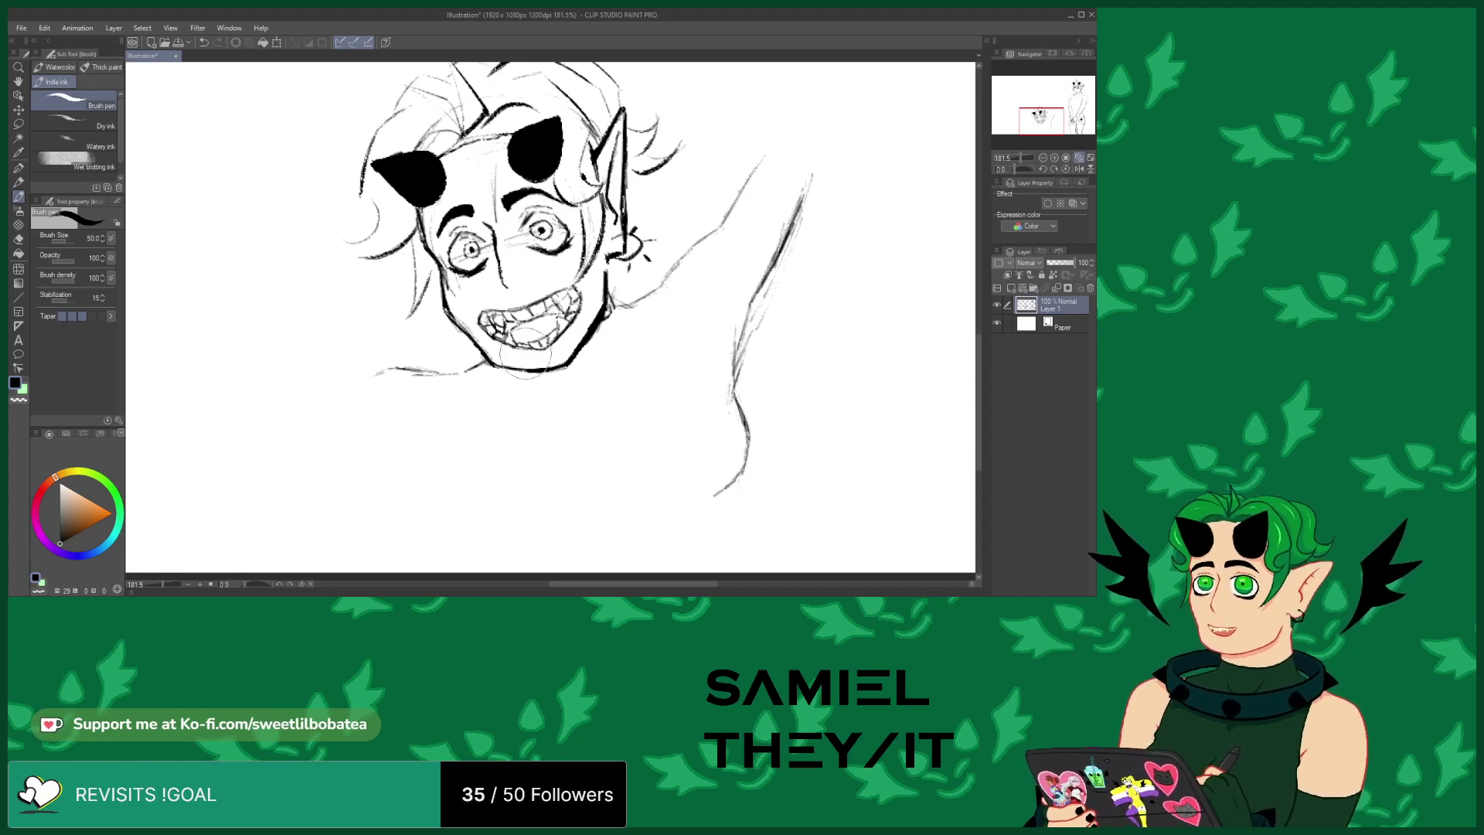
left_click(21, 239)
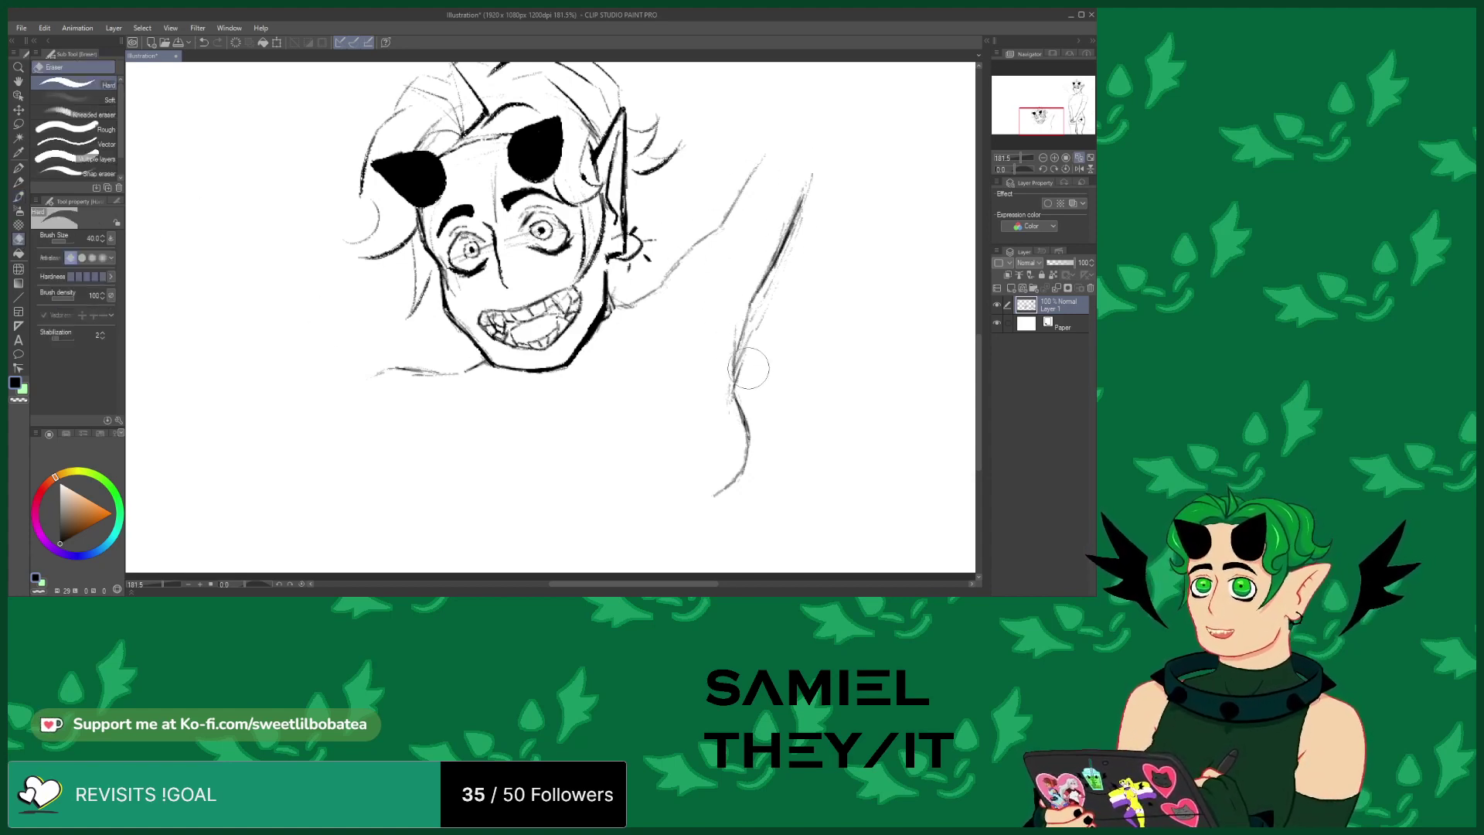
mouse_move(748, 367)
left_mouse_down()
mouse_move(815, 171)
mouse_move(740, 163)
left_mouse_up()
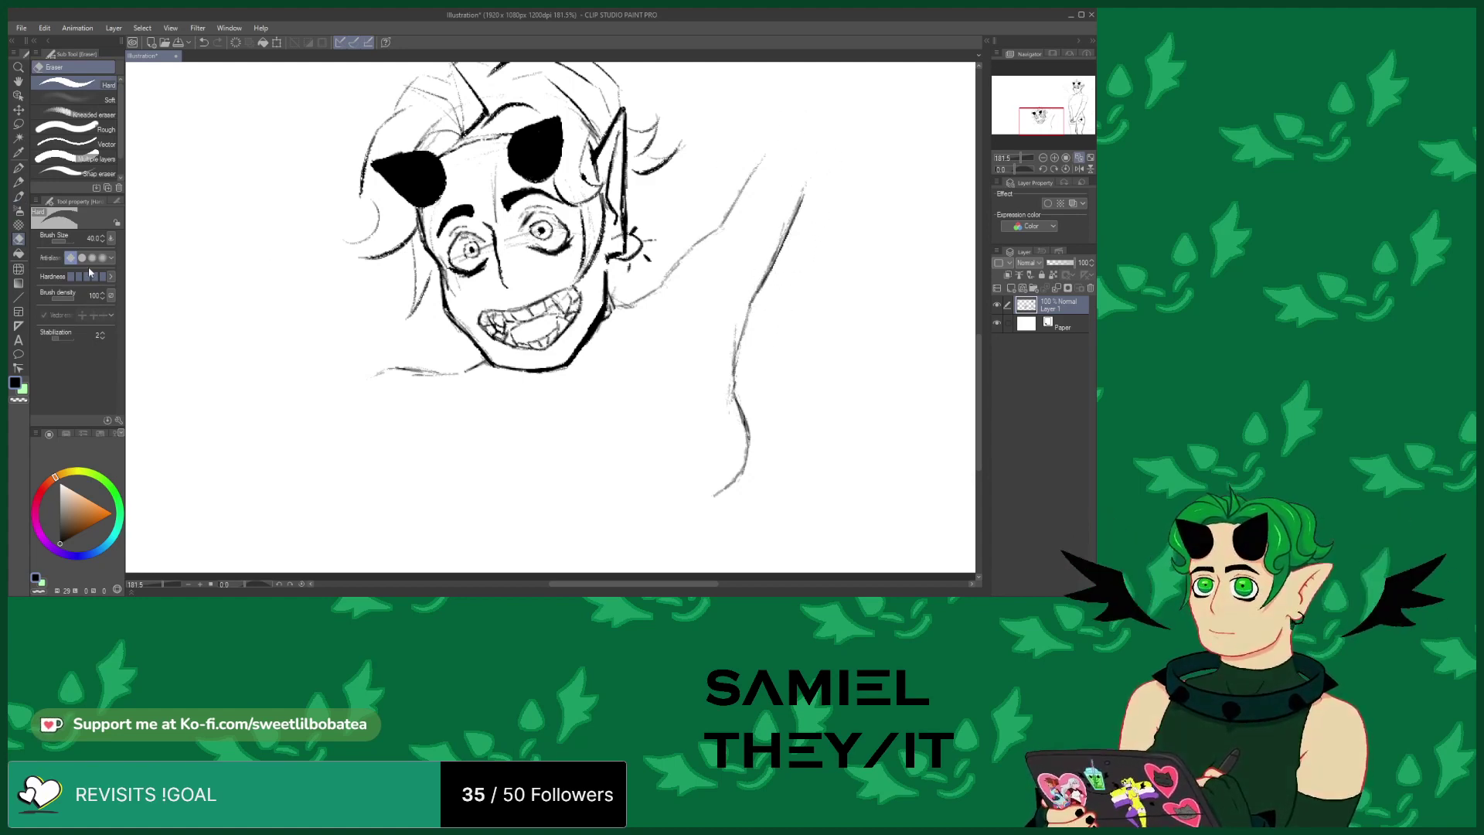
Try a shoulder and arm contour down from the chin opposite the raised arm, and erase it with the old shoulder line
left_click(20, 198)
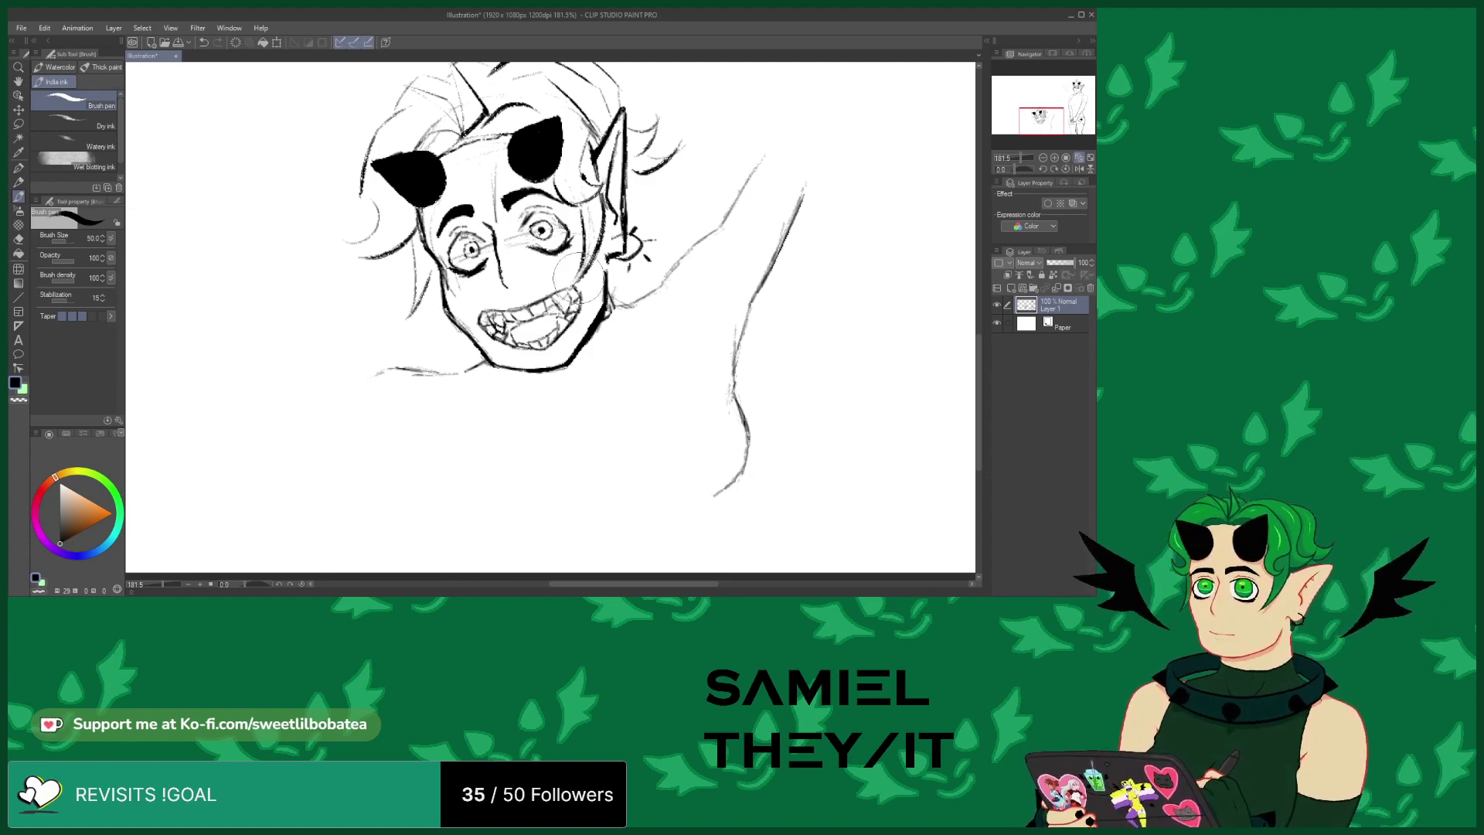
mouse_move(487, 357)
left_mouse_down()
mouse_move(415, 405)
mouse_move(388, 401)
mouse_move(357, 449)
mouse_move(391, 532)
left_mouse_up()
left_click(18, 241)
mouse_move(348, 387)
left_mouse_down()
mouse_move(384, 368)
mouse_move(483, 370)
mouse_move(441, 382)
mouse_move(364, 462)
mouse_move(398, 551)
left_mouse_up()
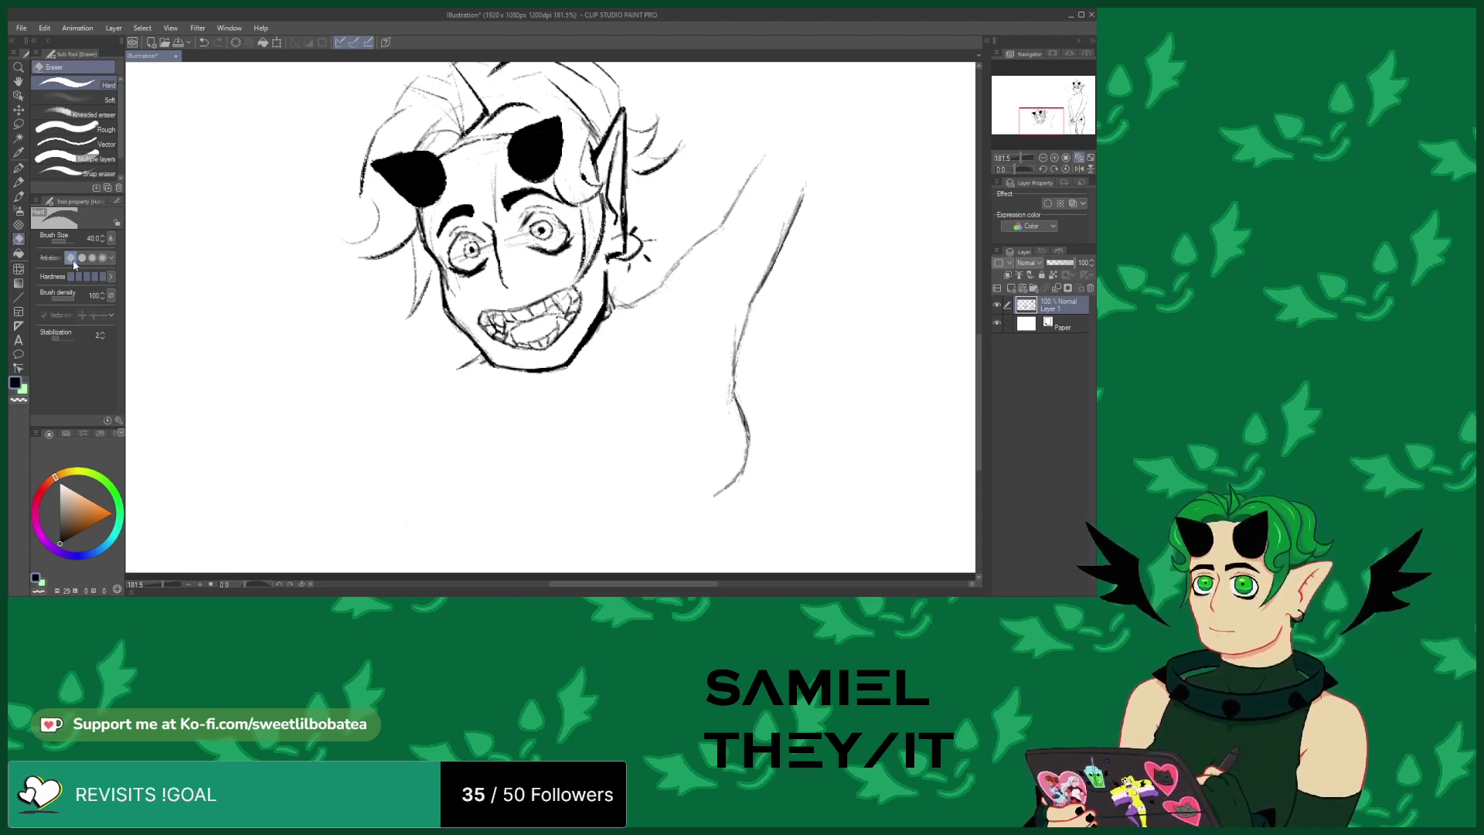
Extend both edges of the raised arm upward, mark the underside of the chest, and strengthen the arm's lower edge into the armpit
left_click(19, 197)
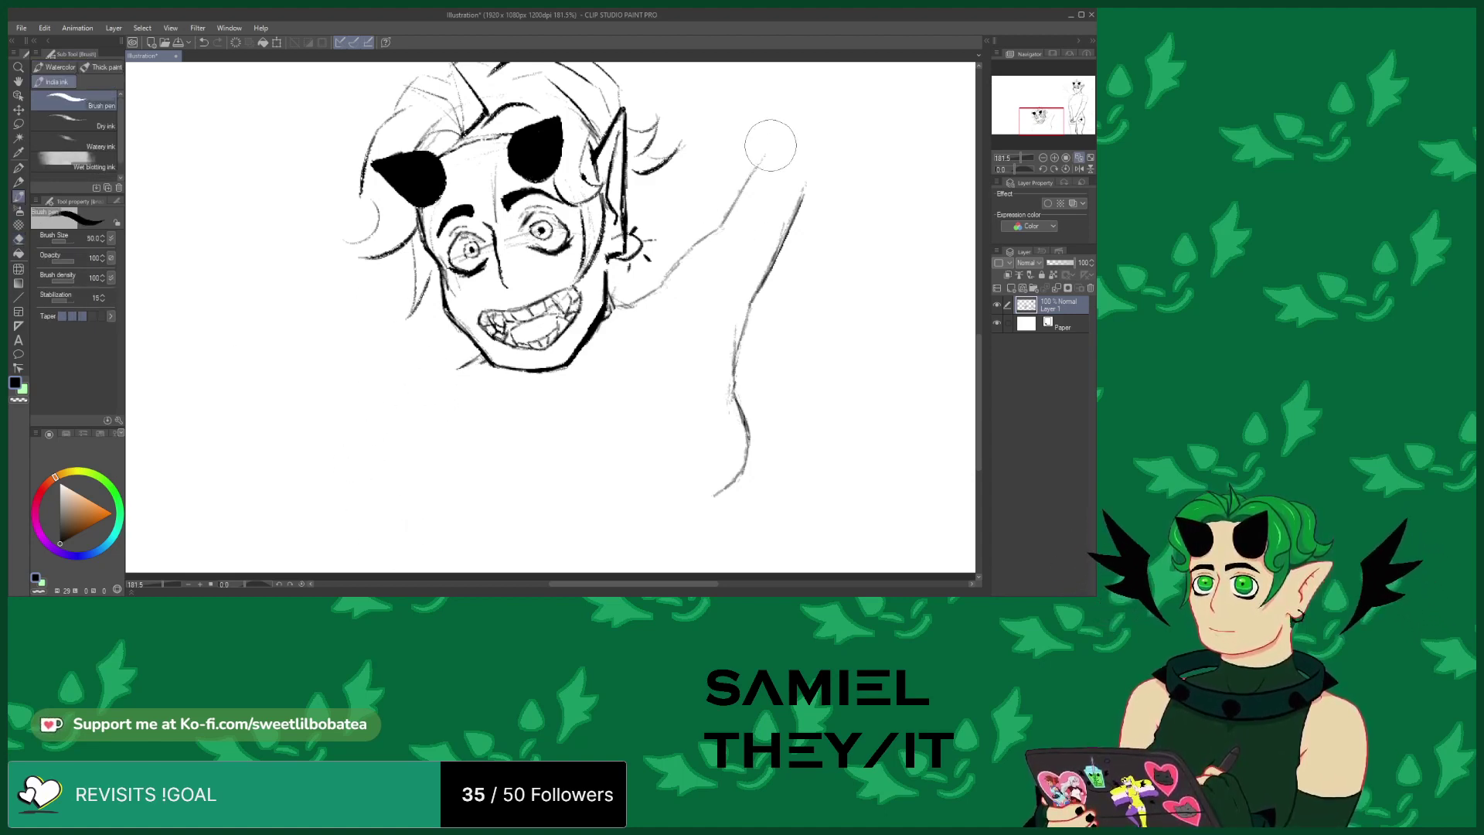
left_click_drag(766, 147, 808, 81)
mouse_move(831, 143)
left_mouse_down()
mouse_move(800, 209)
mouse_move(847, 93)
mouse_move(820, 154)
left_mouse_up()
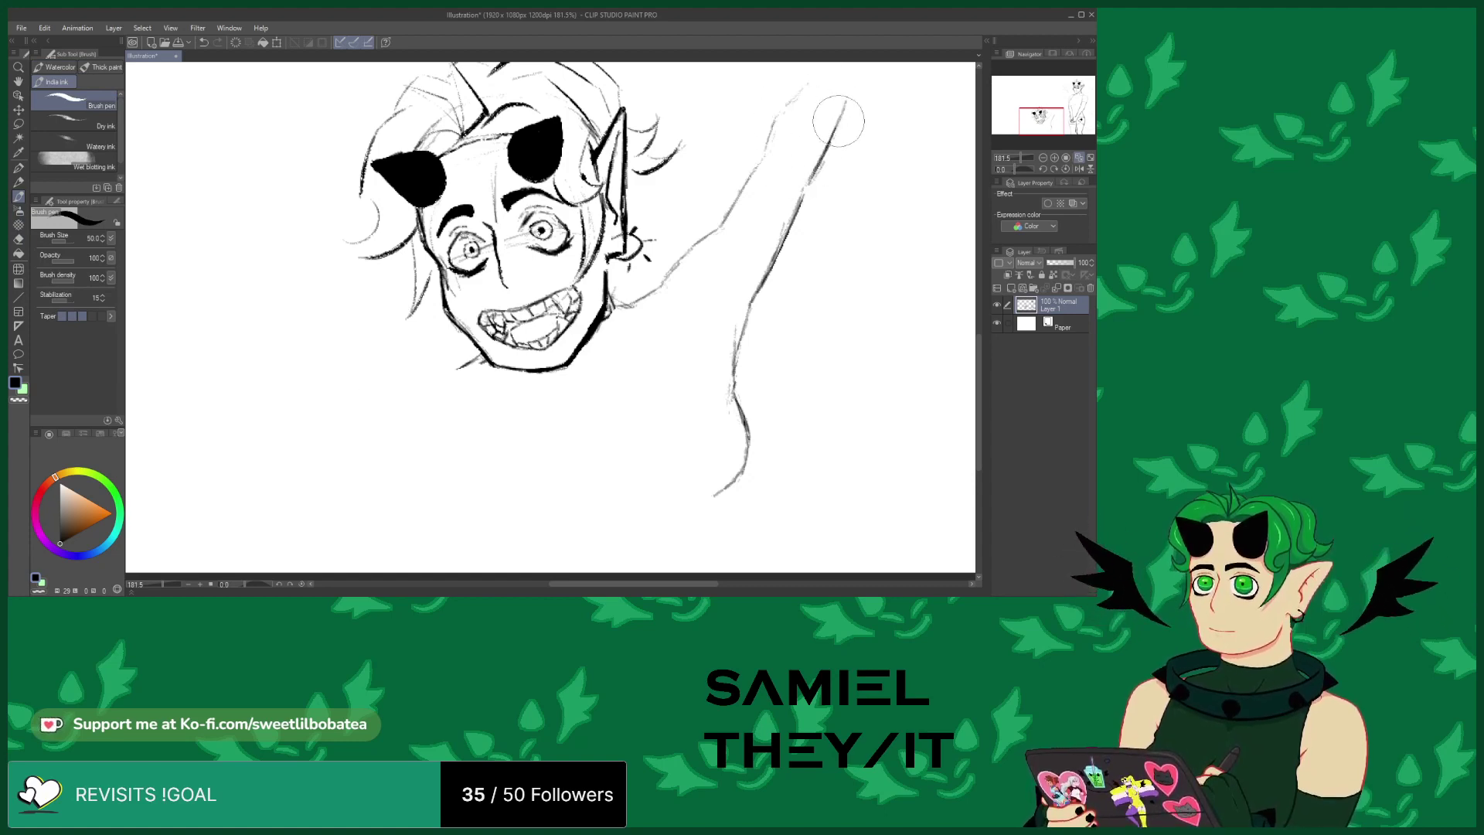
left_click_drag(848, 89, 824, 147)
left_click_drag(661, 501, 586, 530)
left_click_drag(734, 380, 726, 404)
left_click_drag(732, 341, 725, 370)
mouse_move(740, 301)
left_mouse_down()
mouse_move(727, 340)
mouse_move(823, 168)
mouse_move(774, 249)
left_mouse_up()
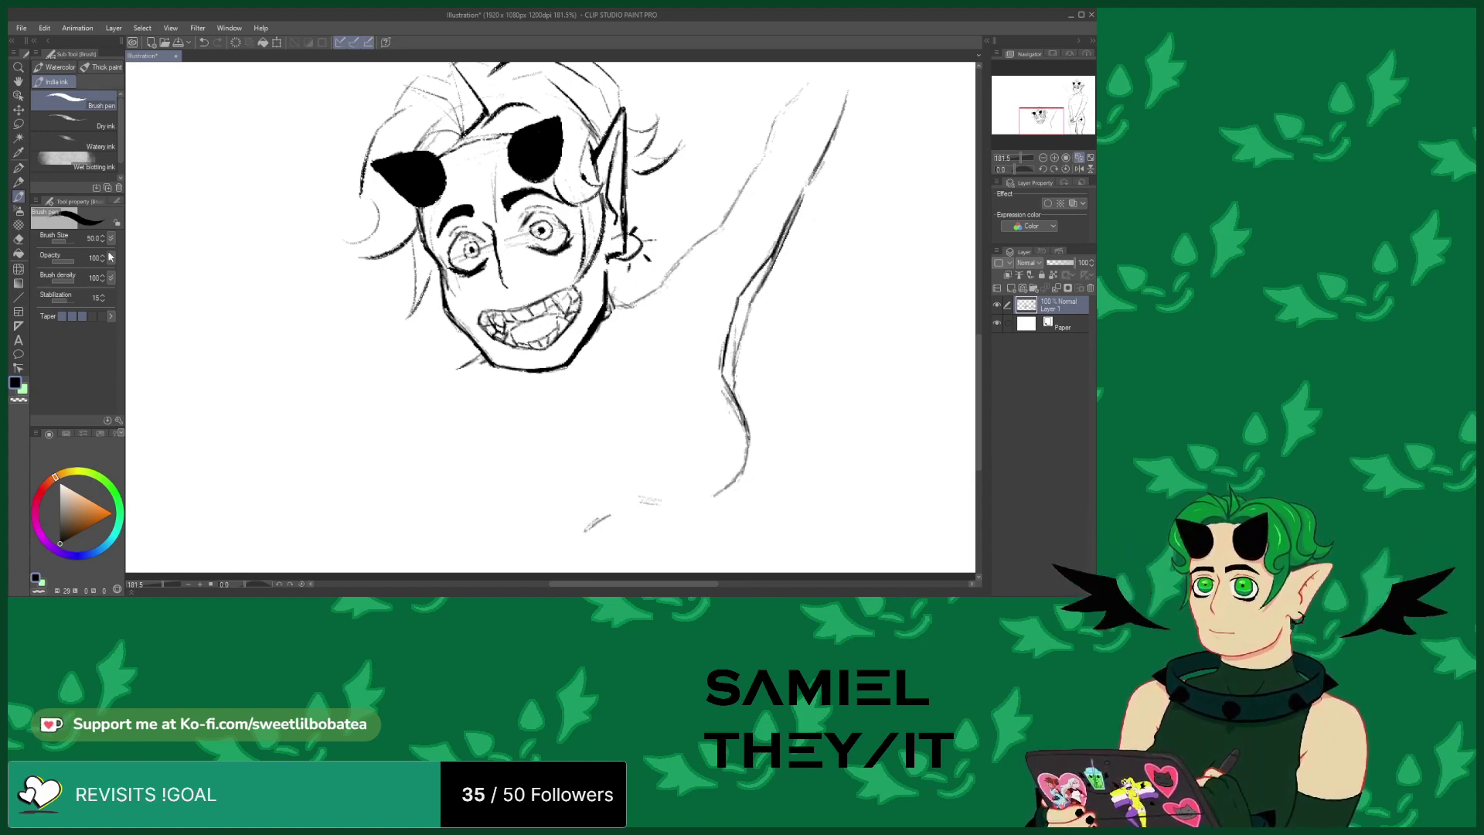
Erase the doubled lines along the raised arm's underside and armpit with the Hard eraser
left_click(19, 252)
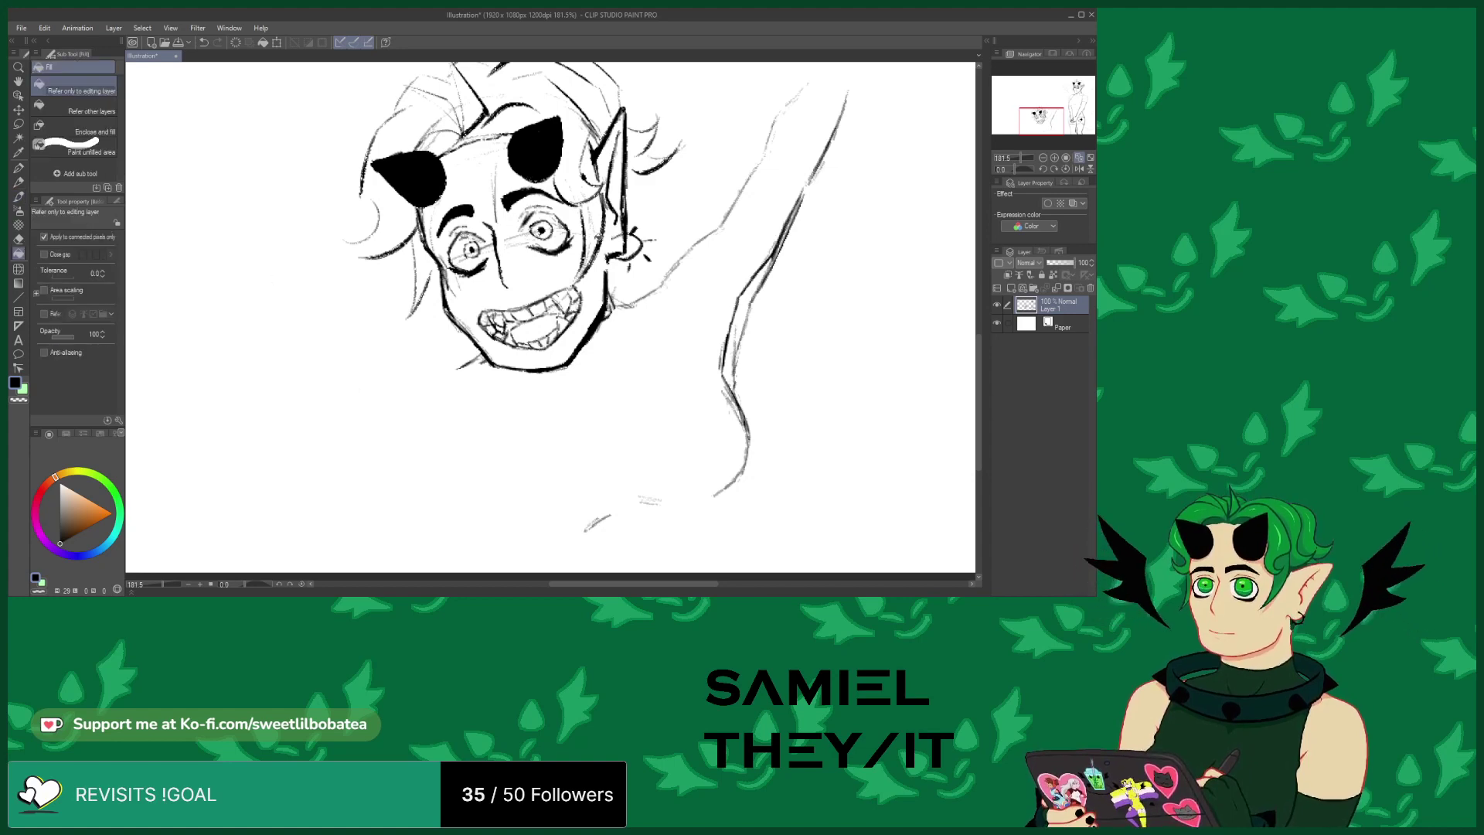
left_click(18, 239)
left_click_drag(734, 379, 744, 336)
left_click_drag(772, 260, 757, 288)
left_click_drag(809, 191, 783, 250)
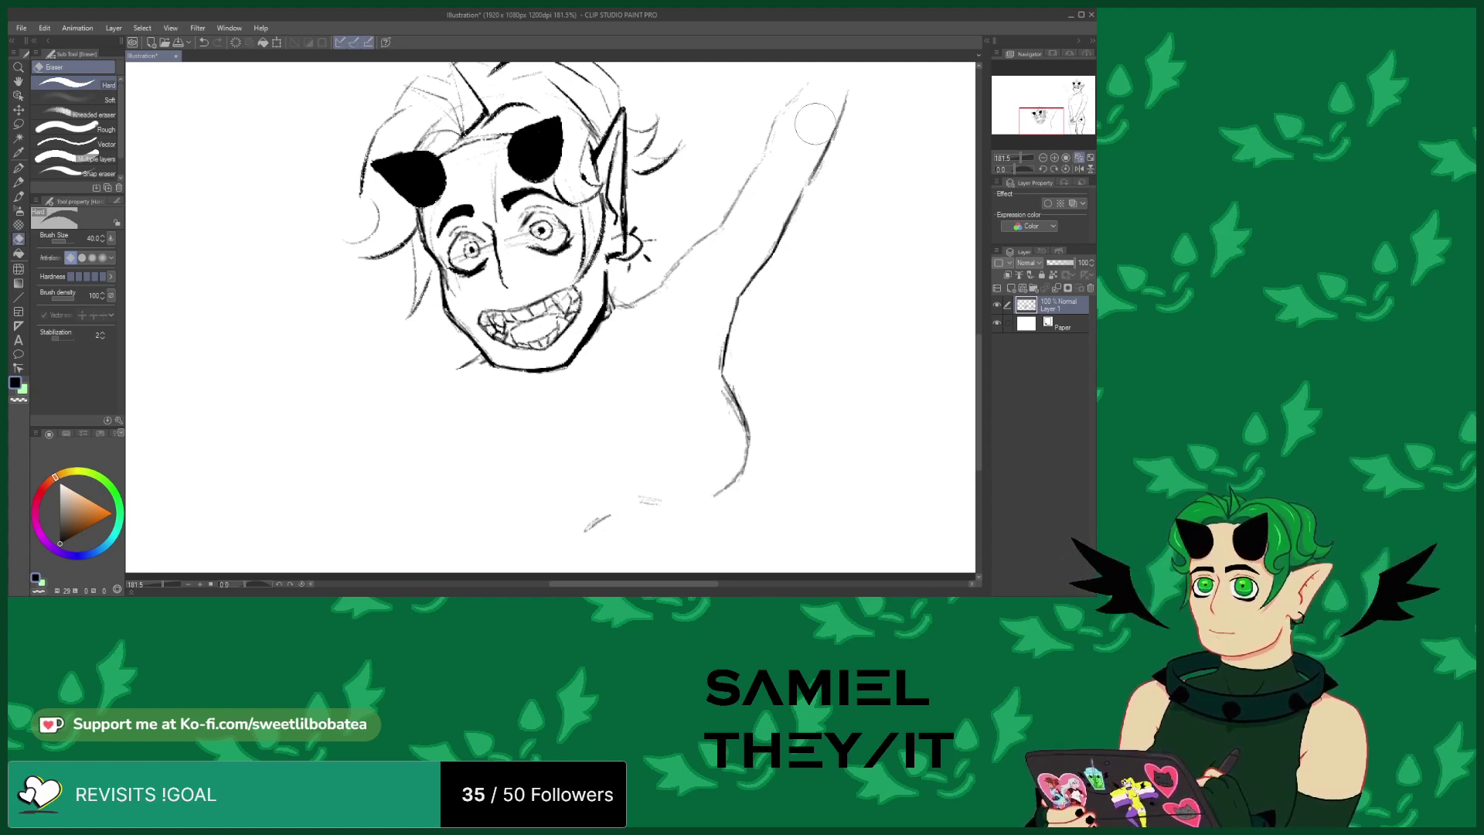
Sketch the opposite shoulder with its lowered arm and the waist below the chest, and darken the raised arm's upper edge
scroll(591, 278, "down", 3)
scroll(592, 279, "up", 1)
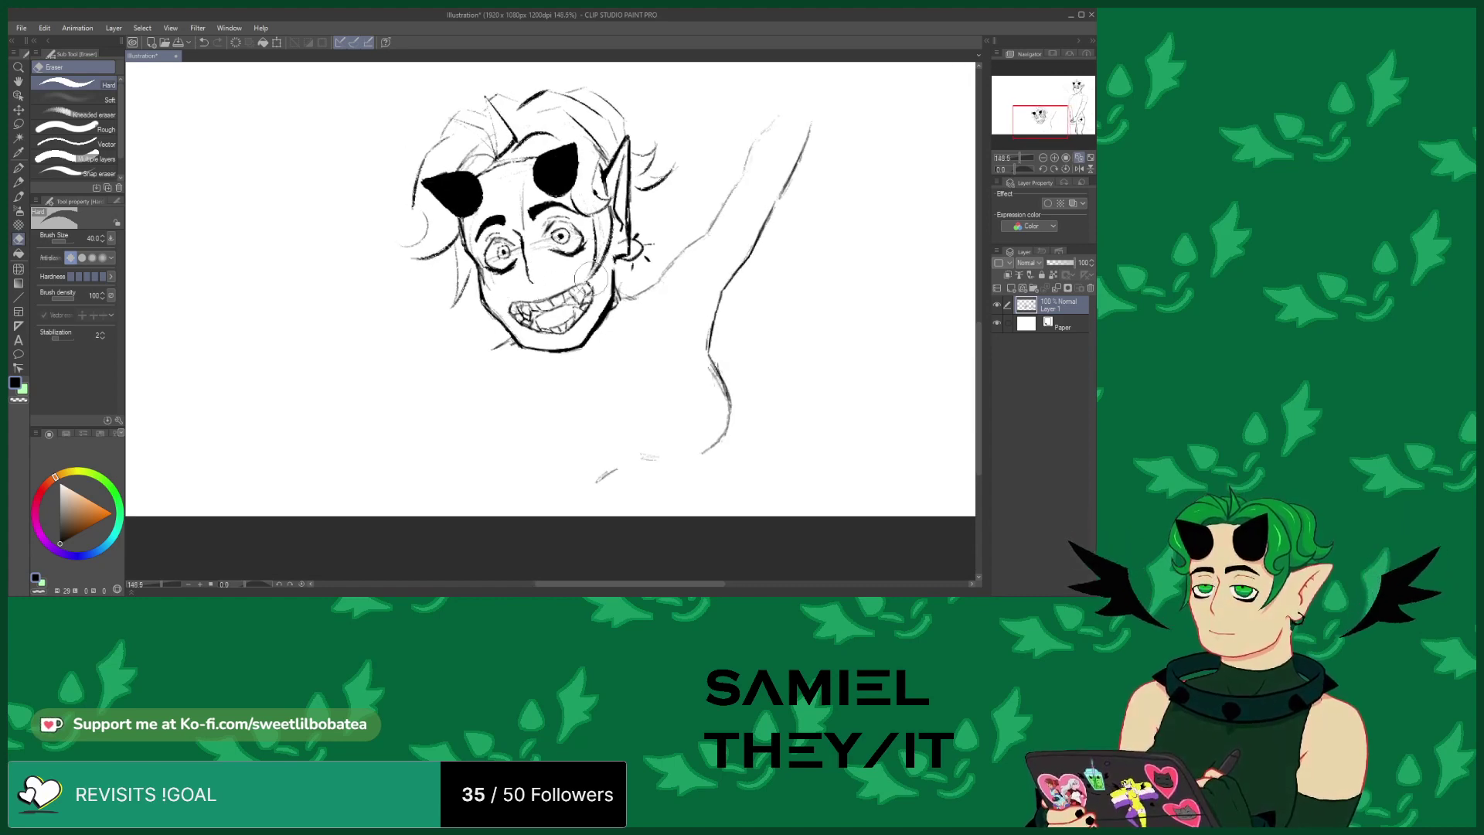
left_click(19, 198)
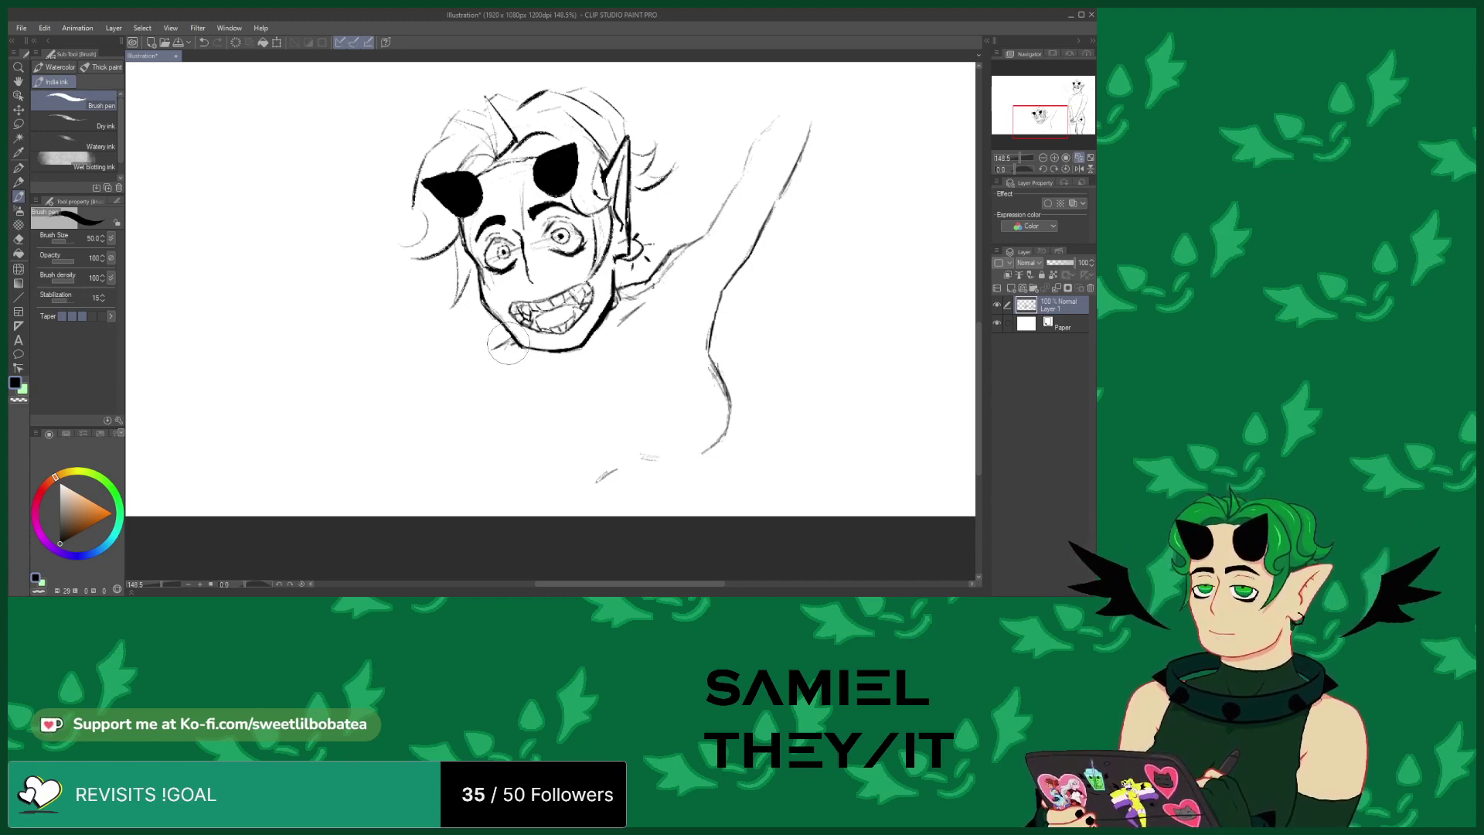
mouse_move(514, 346)
left_mouse_down()
mouse_move(438, 397)
mouse_move(441, 440)
mouse_move(431, 424)
mouse_move(464, 501)
left_mouse_up()
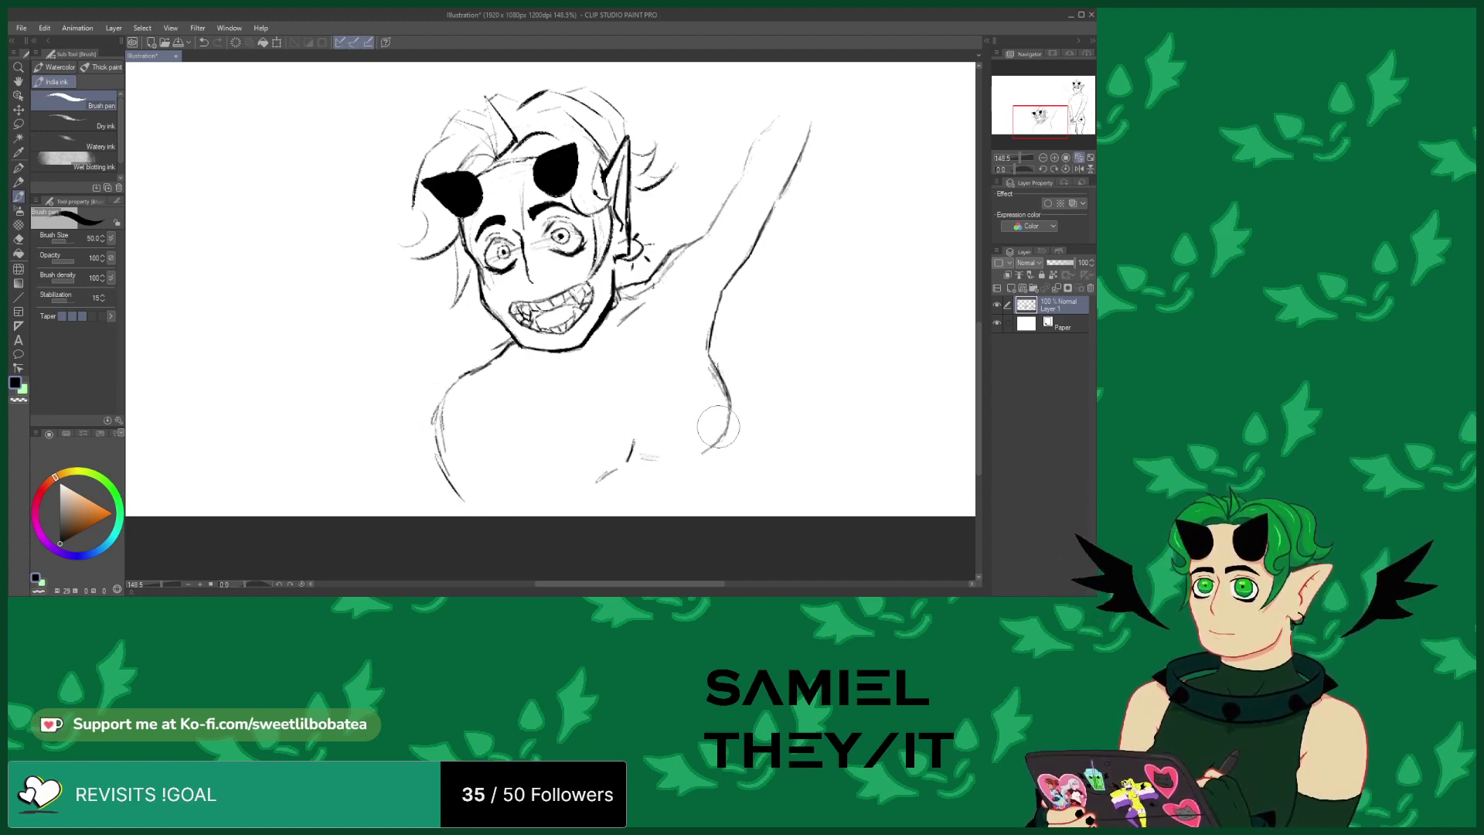
left_click_drag(696, 457, 671, 506)
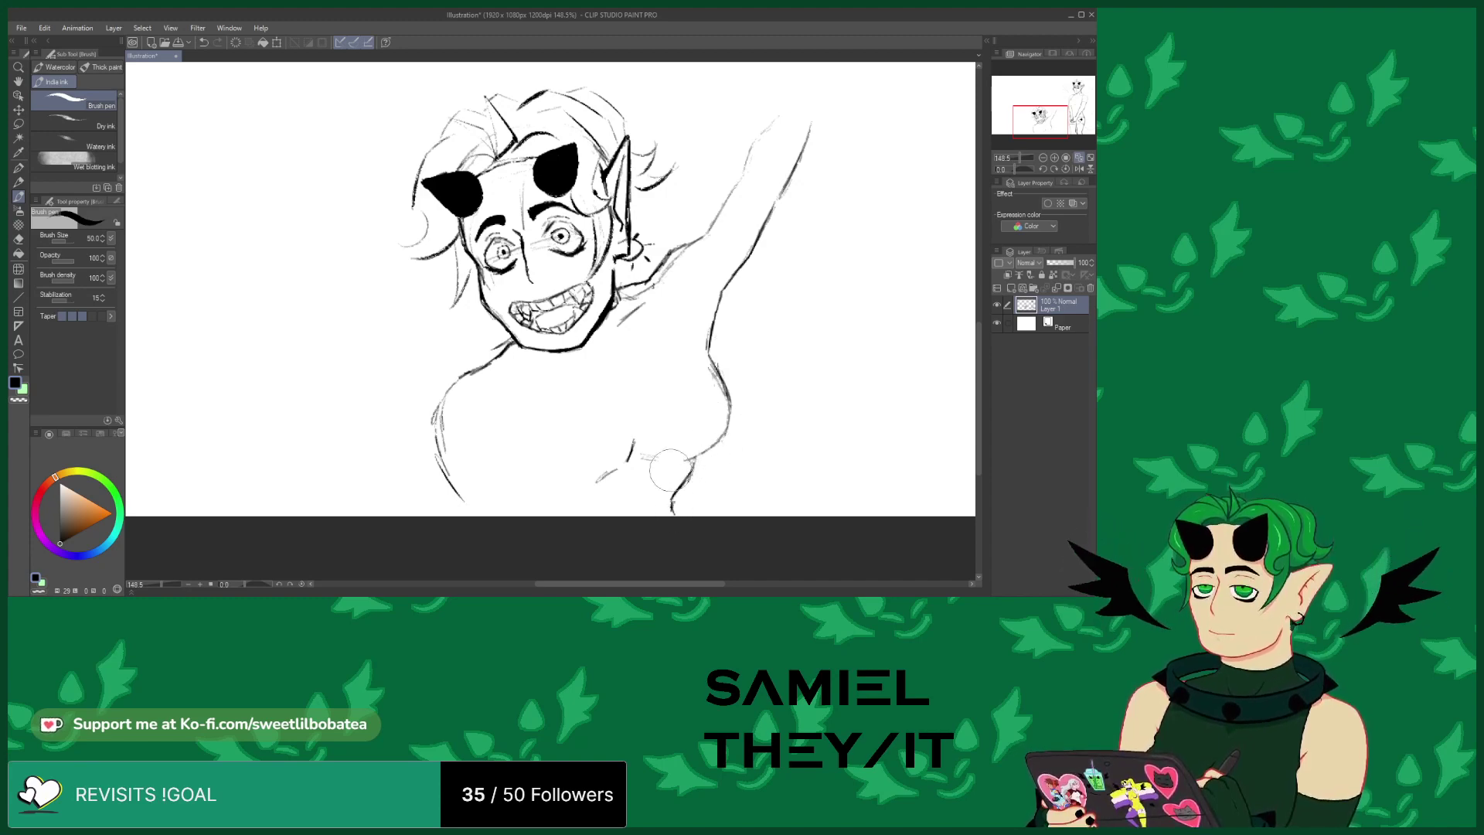
mouse_move(692, 239)
left_mouse_down()
mouse_move(732, 183)
mouse_move(646, 259)
left_mouse_up()
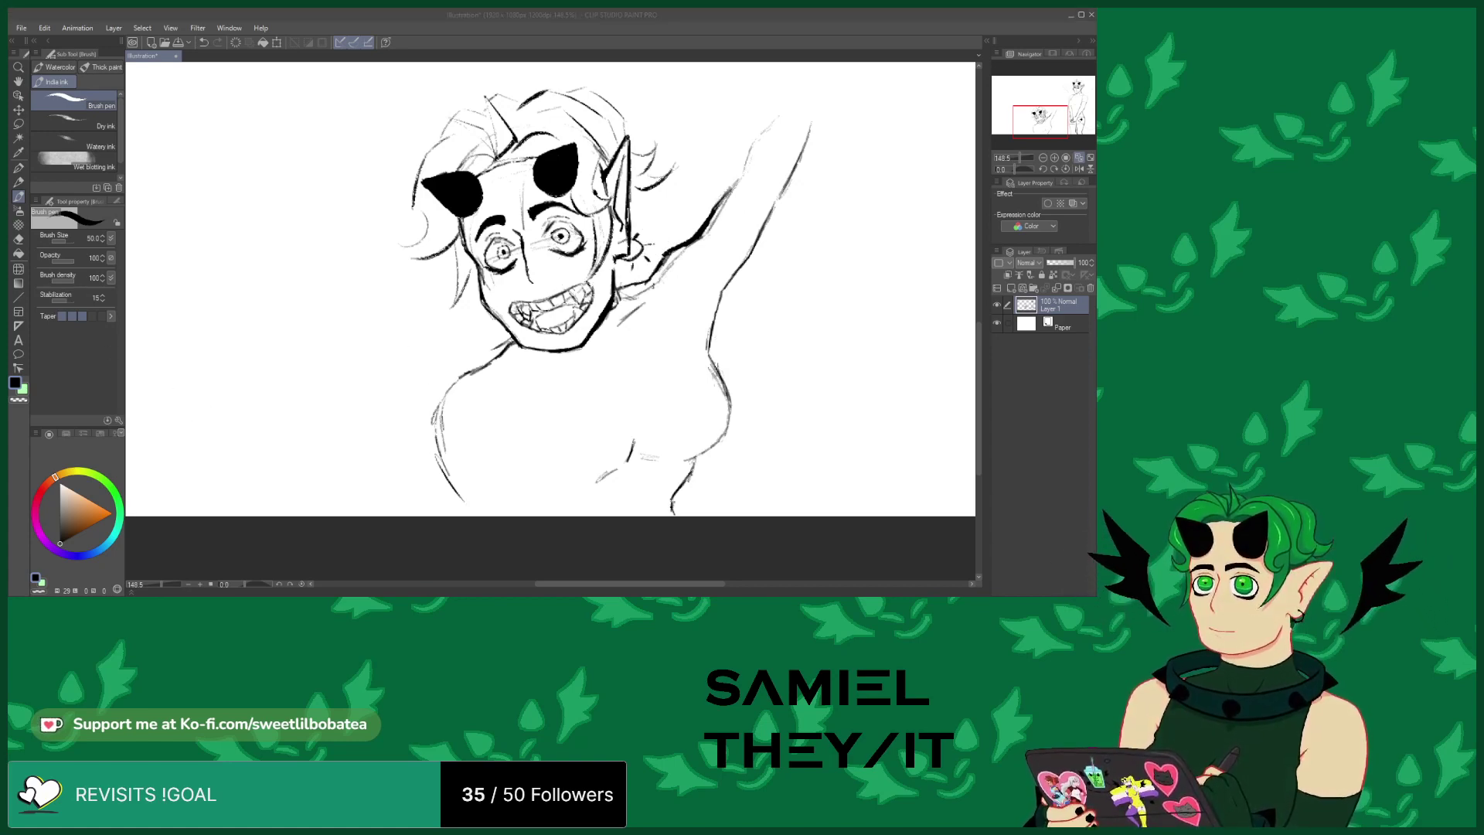
left_click(104, 443)
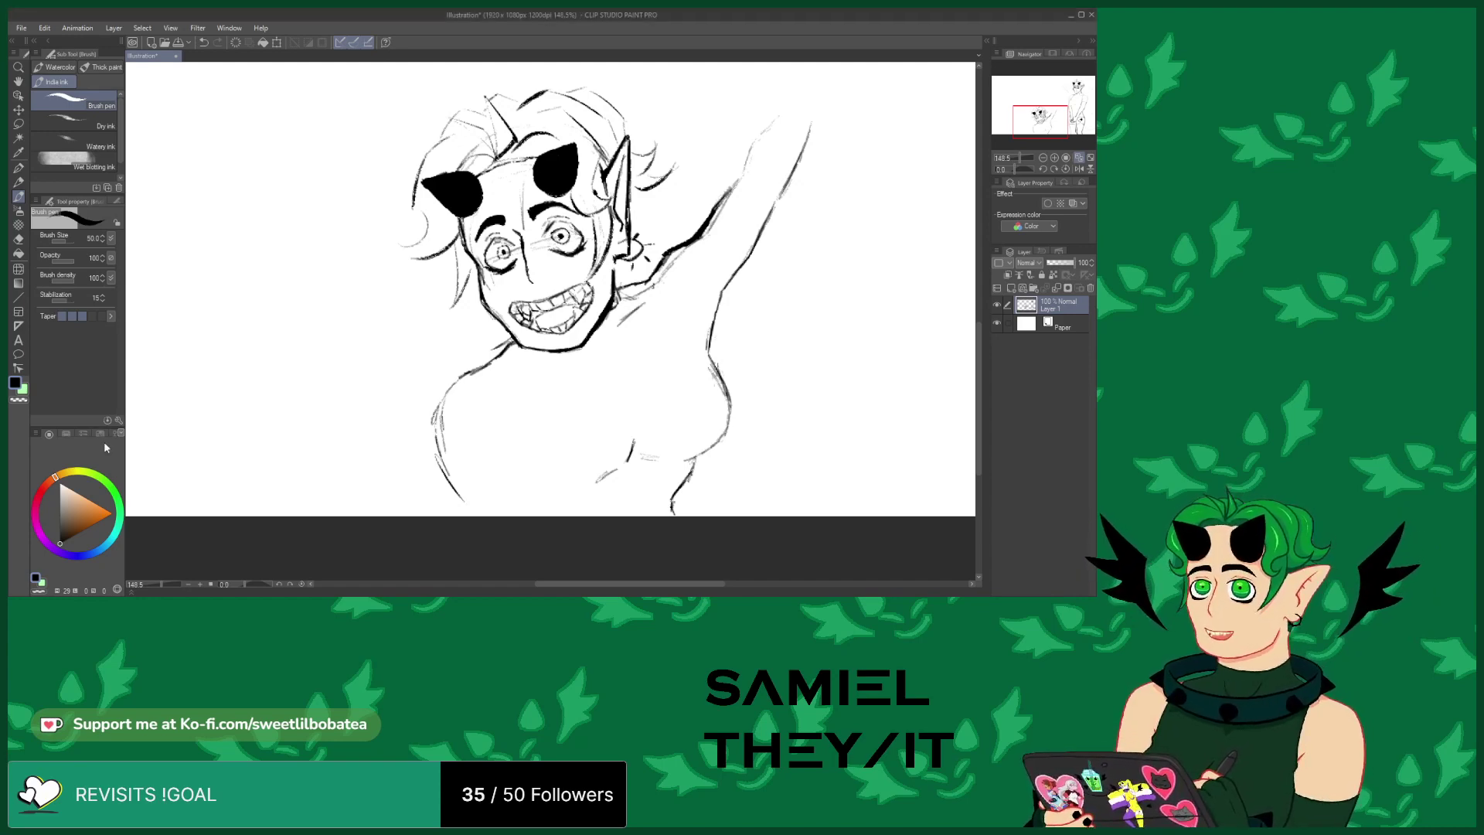
Draw the lowered arm's inner contour, the forearm crossing the torso and the side below the raised arm, erasing the surplus side line
mouse_move(496, 419)
left_mouse_down()
mouse_move(521, 453)
mouse_move(496, 420)
mouse_move(534, 486)
left_mouse_up()
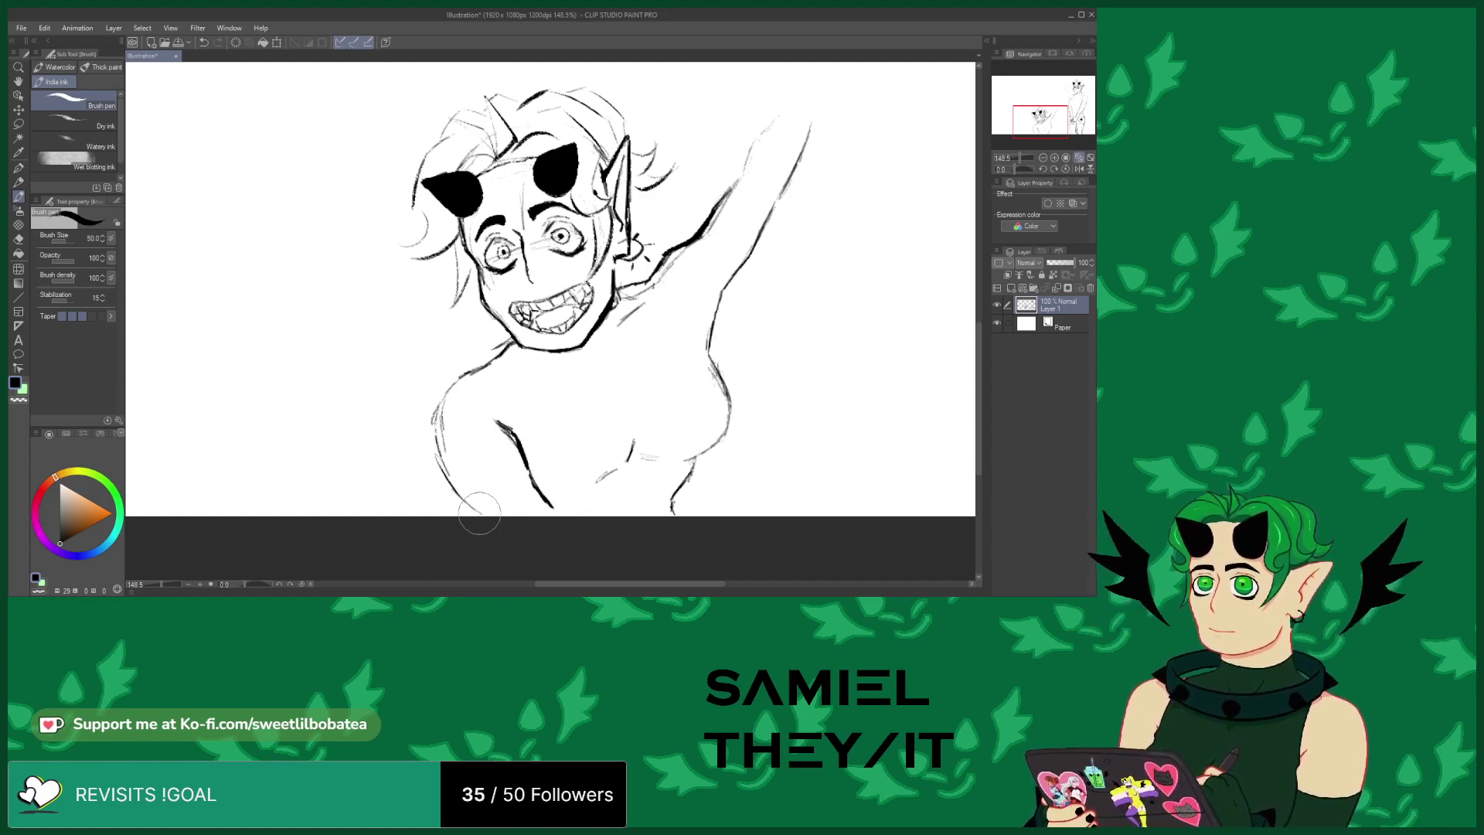
mouse_move(604, 481)
left_mouse_down()
mouse_move(654, 439)
mouse_move(658, 405)
mouse_move(705, 399)
mouse_move(685, 461)
mouse_move(651, 491)
mouse_move(684, 463)
mouse_move(637, 501)
mouse_move(657, 428)
mouse_move(578, 505)
mouse_move(556, 488)
mouse_move(550, 505)
mouse_move(573, 485)
left_mouse_up()
mouse_move(673, 363)
left_mouse_down()
mouse_move(657, 402)
mouse_move(709, 390)
mouse_move(692, 304)
mouse_move(725, 400)
mouse_move(703, 460)
mouse_move(723, 409)
mouse_move(695, 321)
mouse_move(698, 307)
mouse_move(705, 340)
mouse_move(718, 247)
left_mouse_up()
left_click(18, 238)
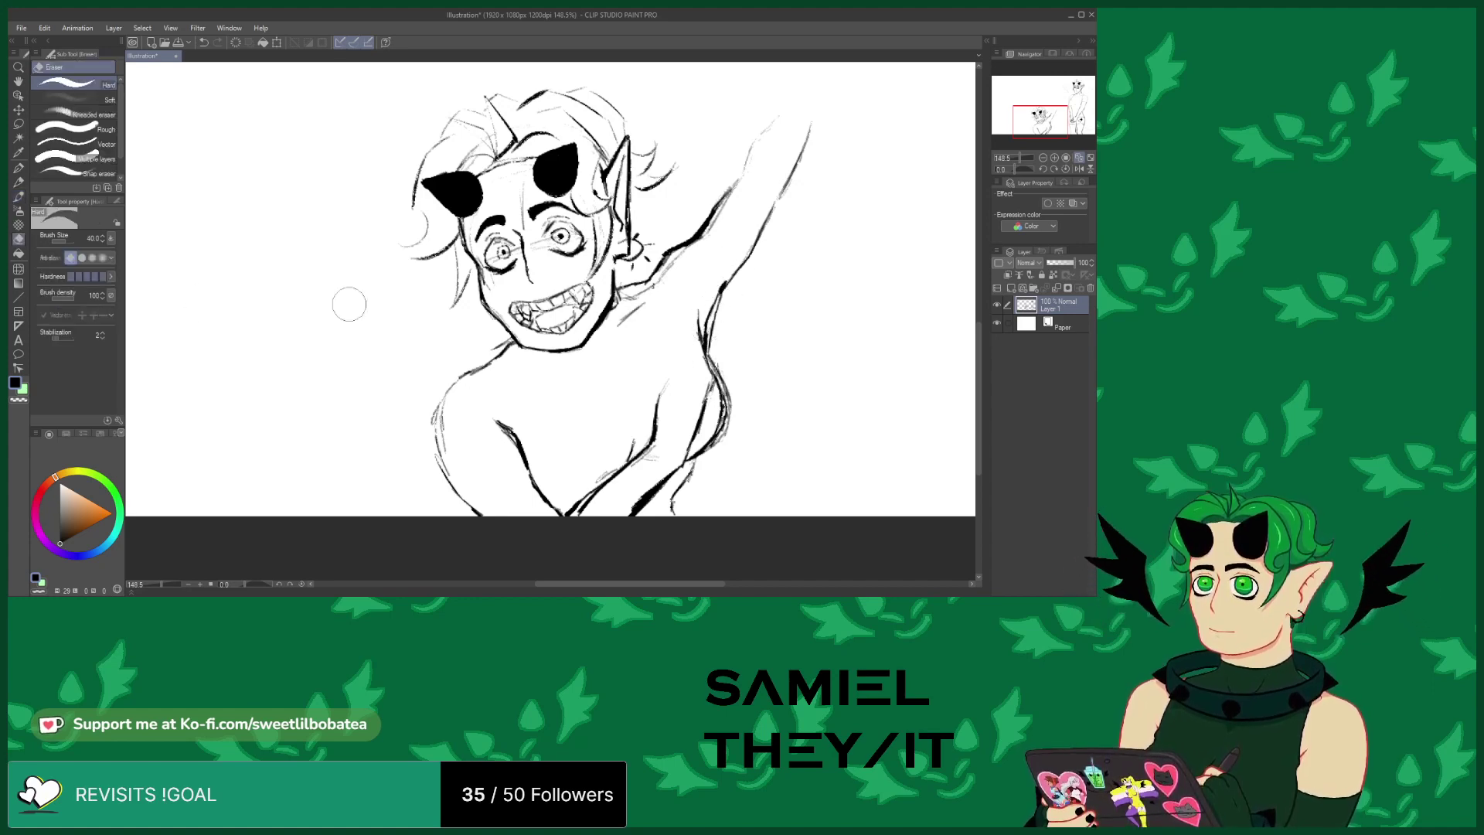
Brush in short collarbone marks below the neck and extend the raised arm's upper contour towards the wrist
left_click(16, 197)
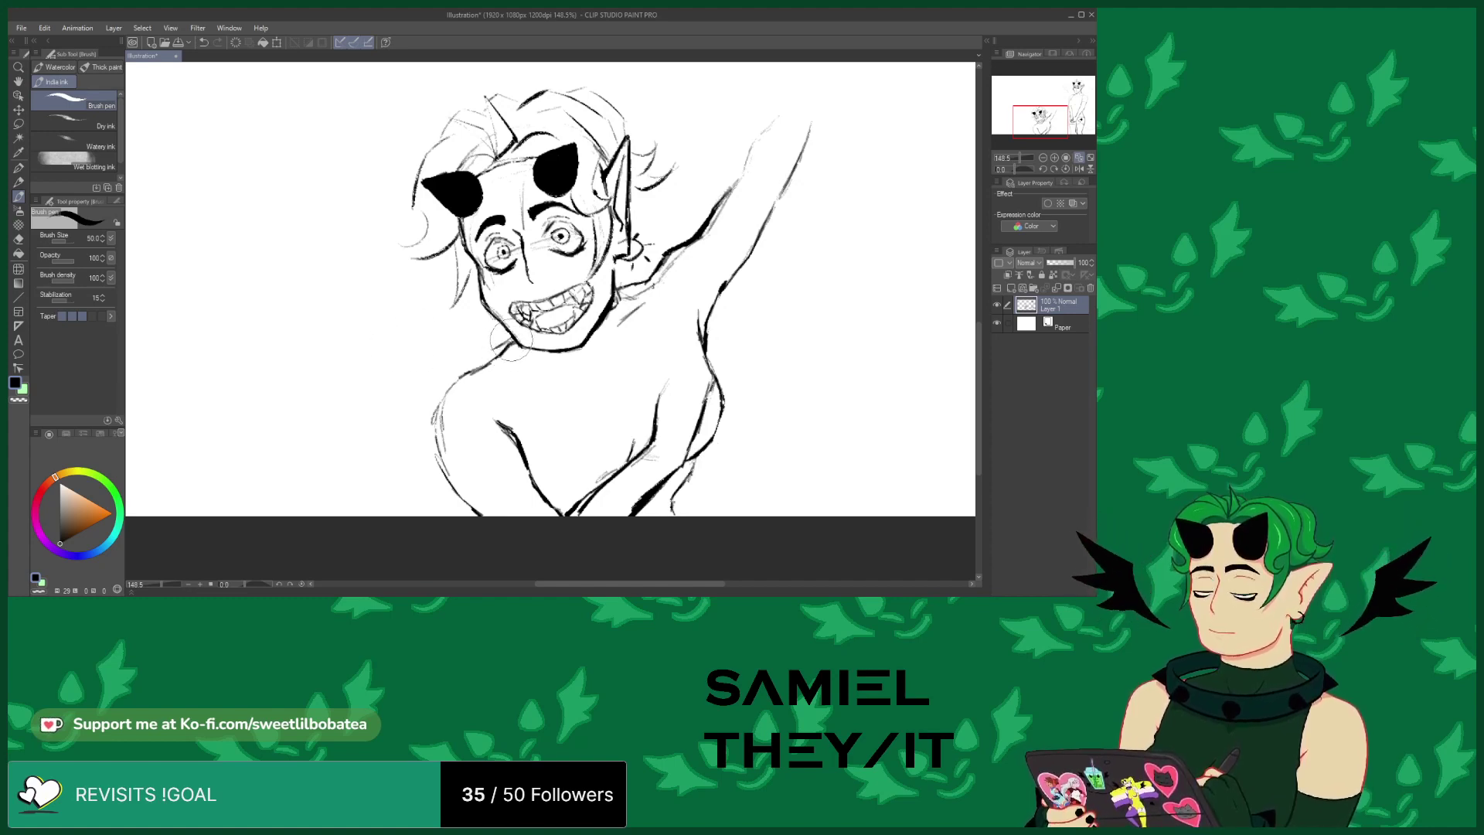
left_click_drag(522, 367, 556, 361)
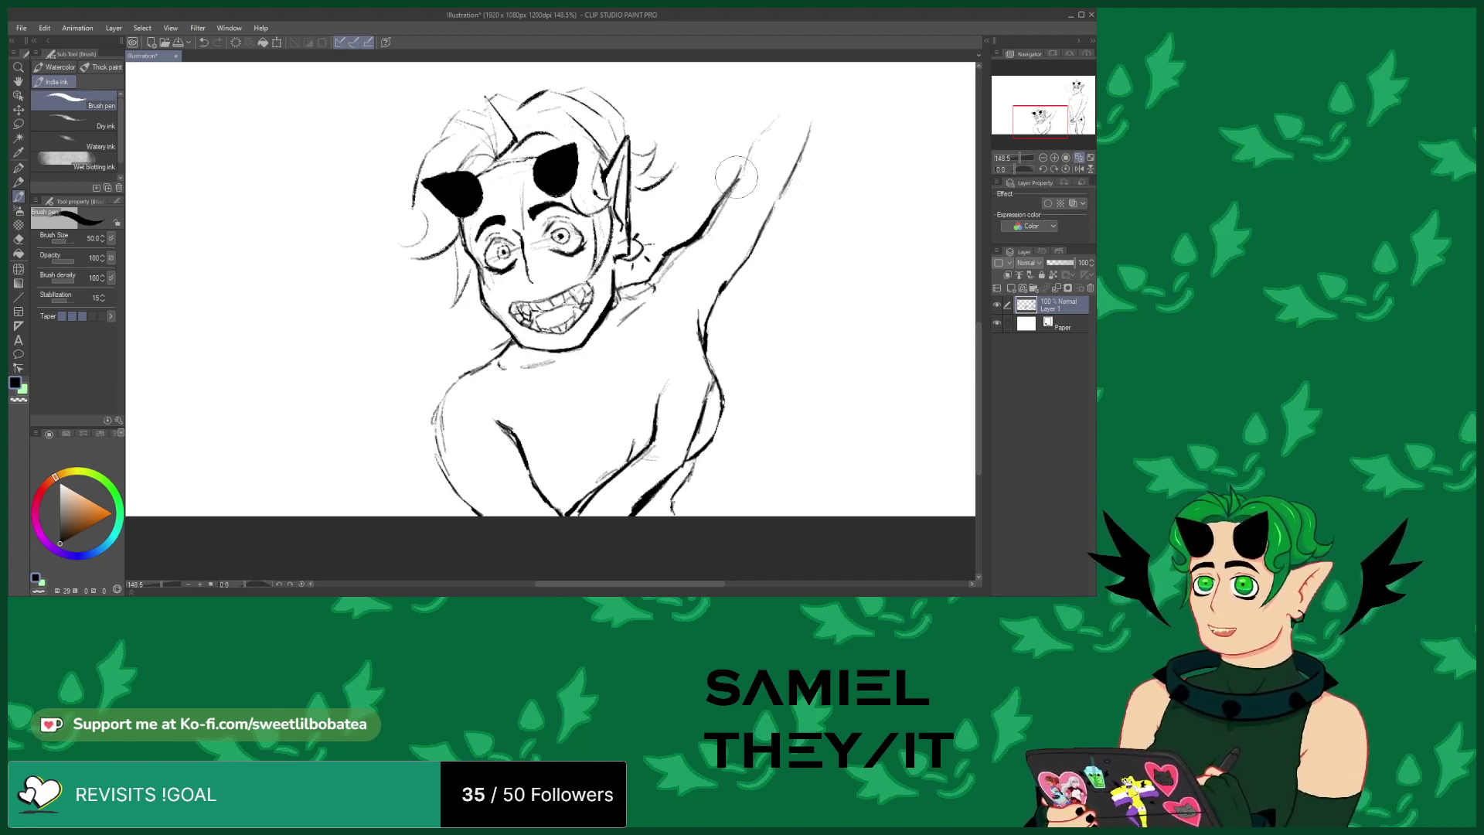
mouse_move(741, 176)
left_mouse_down()
mouse_move(782, 106)
mouse_move(779, 136)
left_mouse_up()
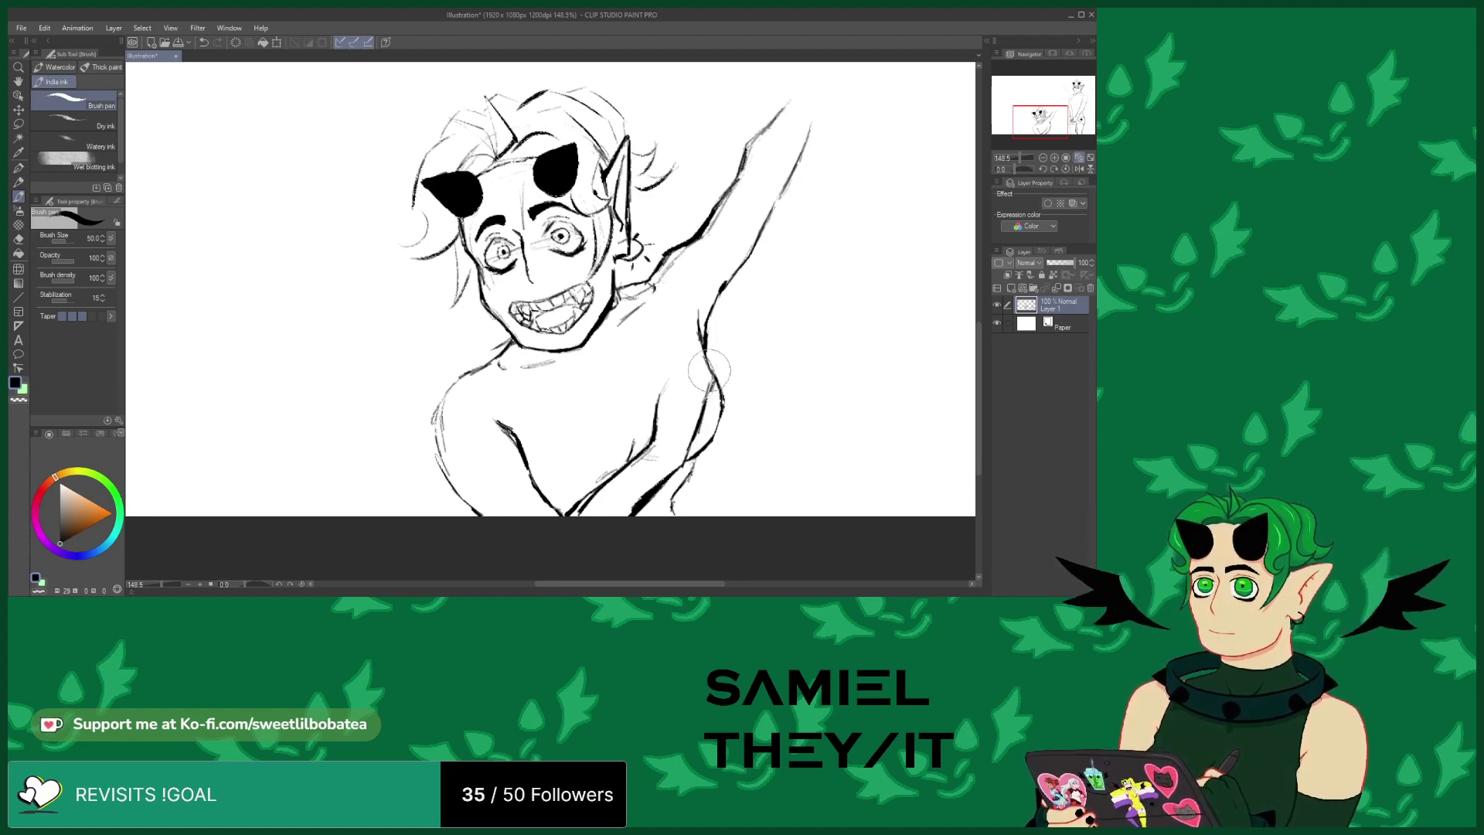
Sketch the hand resting on the side, erase the rough forearm lines and redraw the forearm contour with cleaner strokes
mouse_move(659, 383)
left_mouse_down()
mouse_move(688, 373)
mouse_move(680, 407)
mouse_move(684, 372)
mouse_move(700, 387)
mouse_move(653, 463)
left_mouse_up()
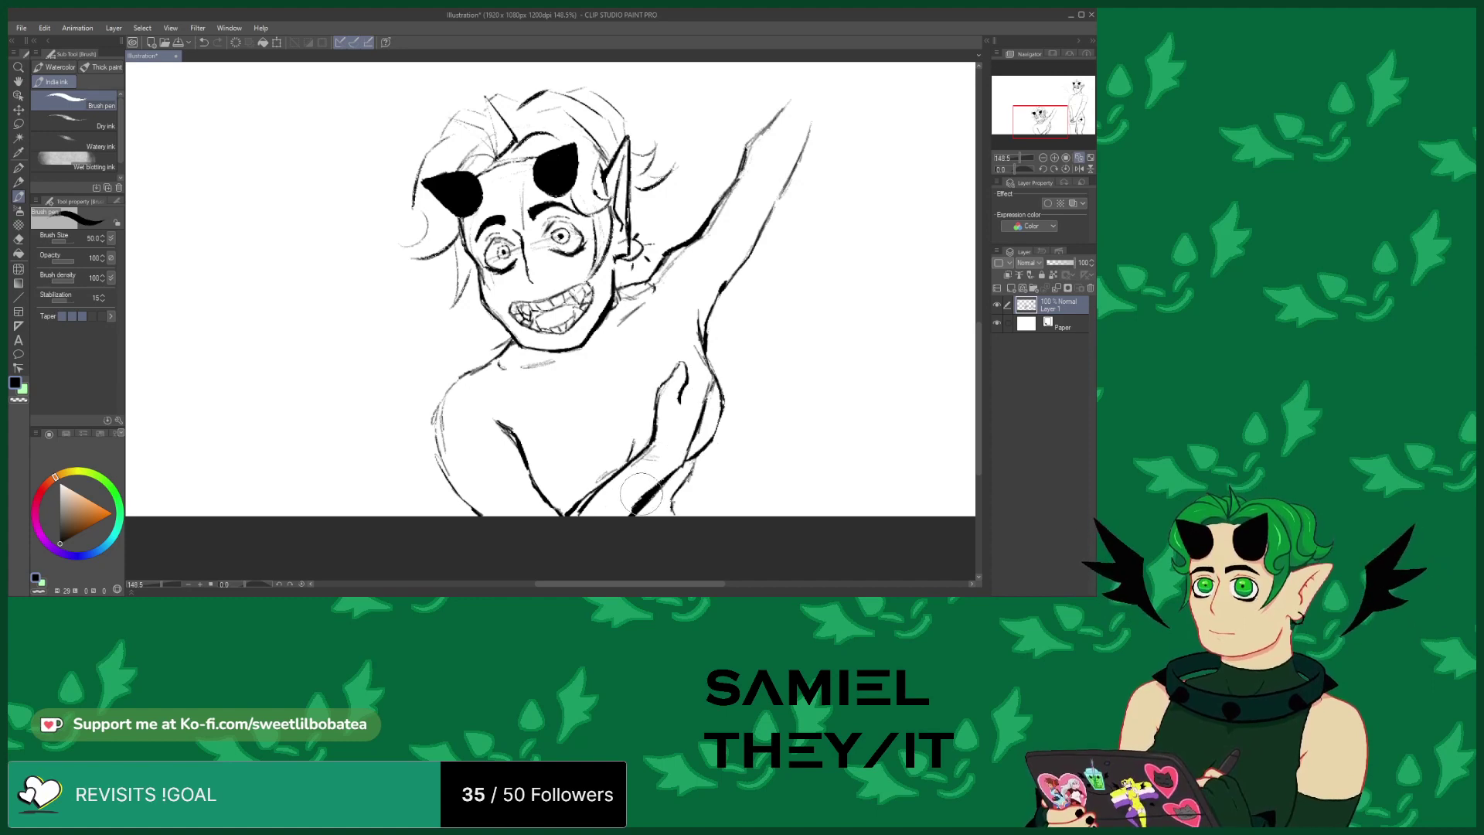
key("e")
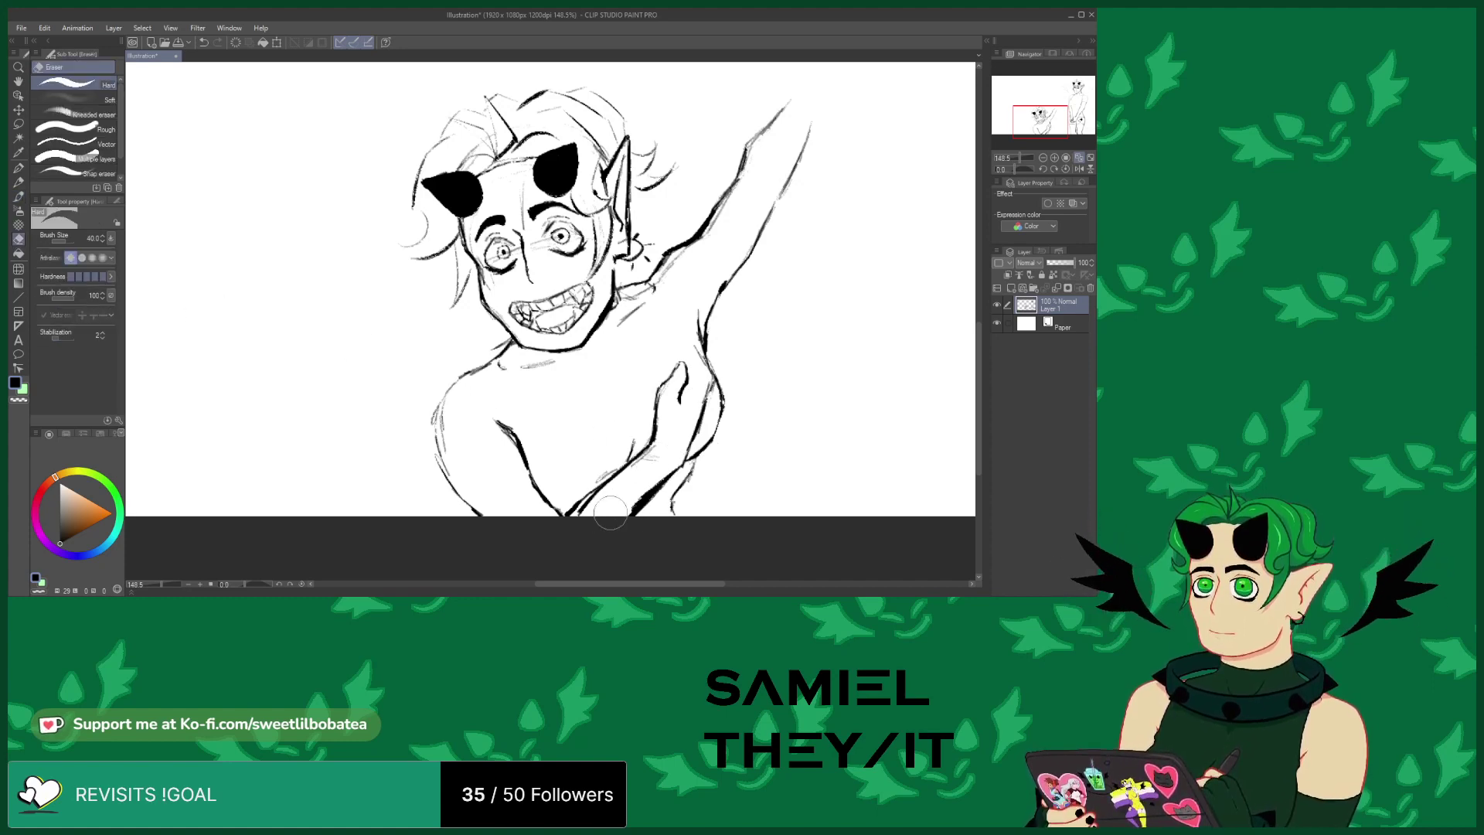
left_click_drag(638, 492, 667, 464)
mouse_move(613, 519)
left_mouse_down()
mouse_move(664, 473)
mouse_move(663, 440)
mouse_move(596, 500)
left_mouse_up()
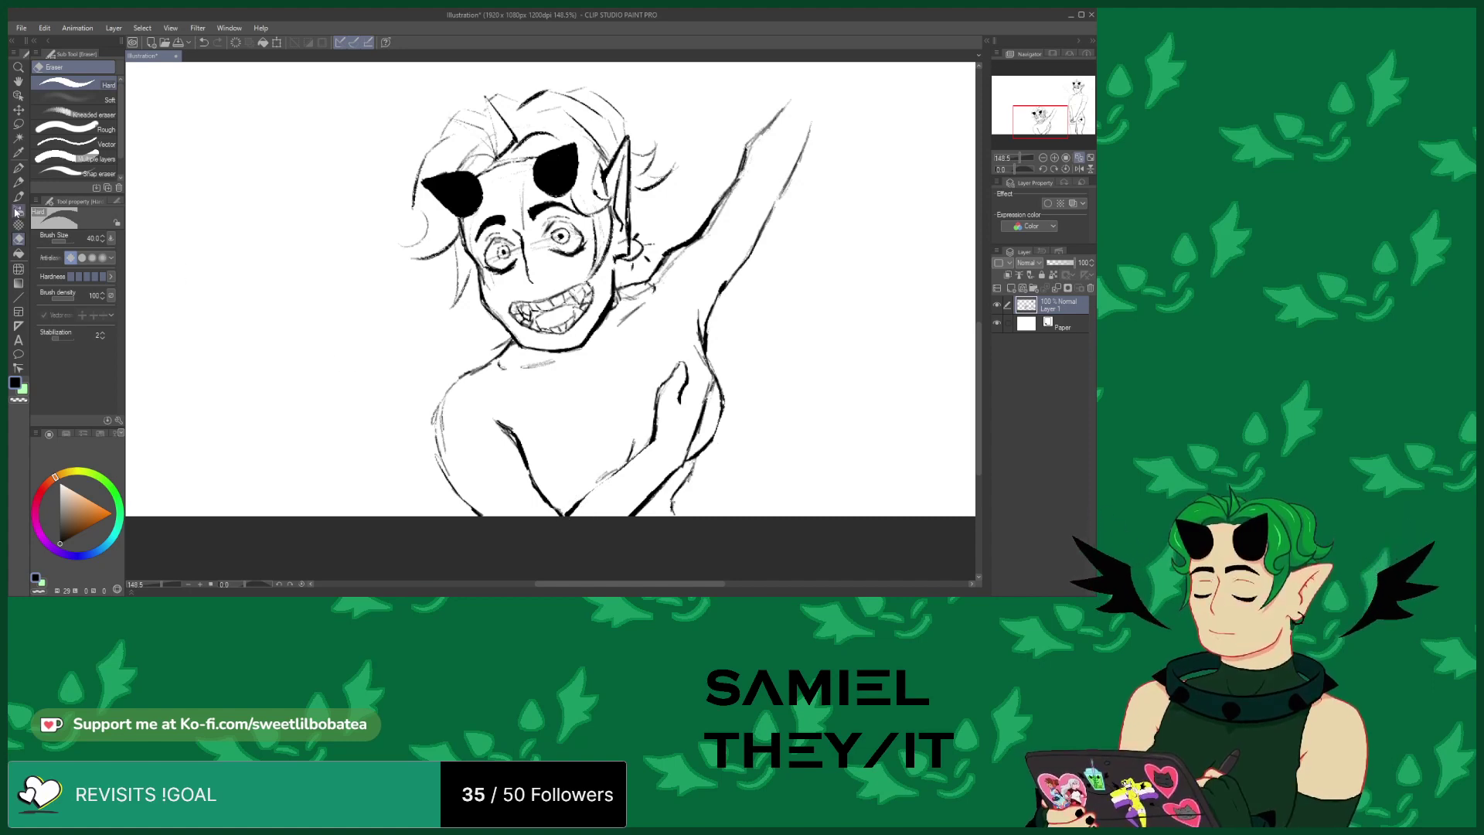
left_click(18, 196)
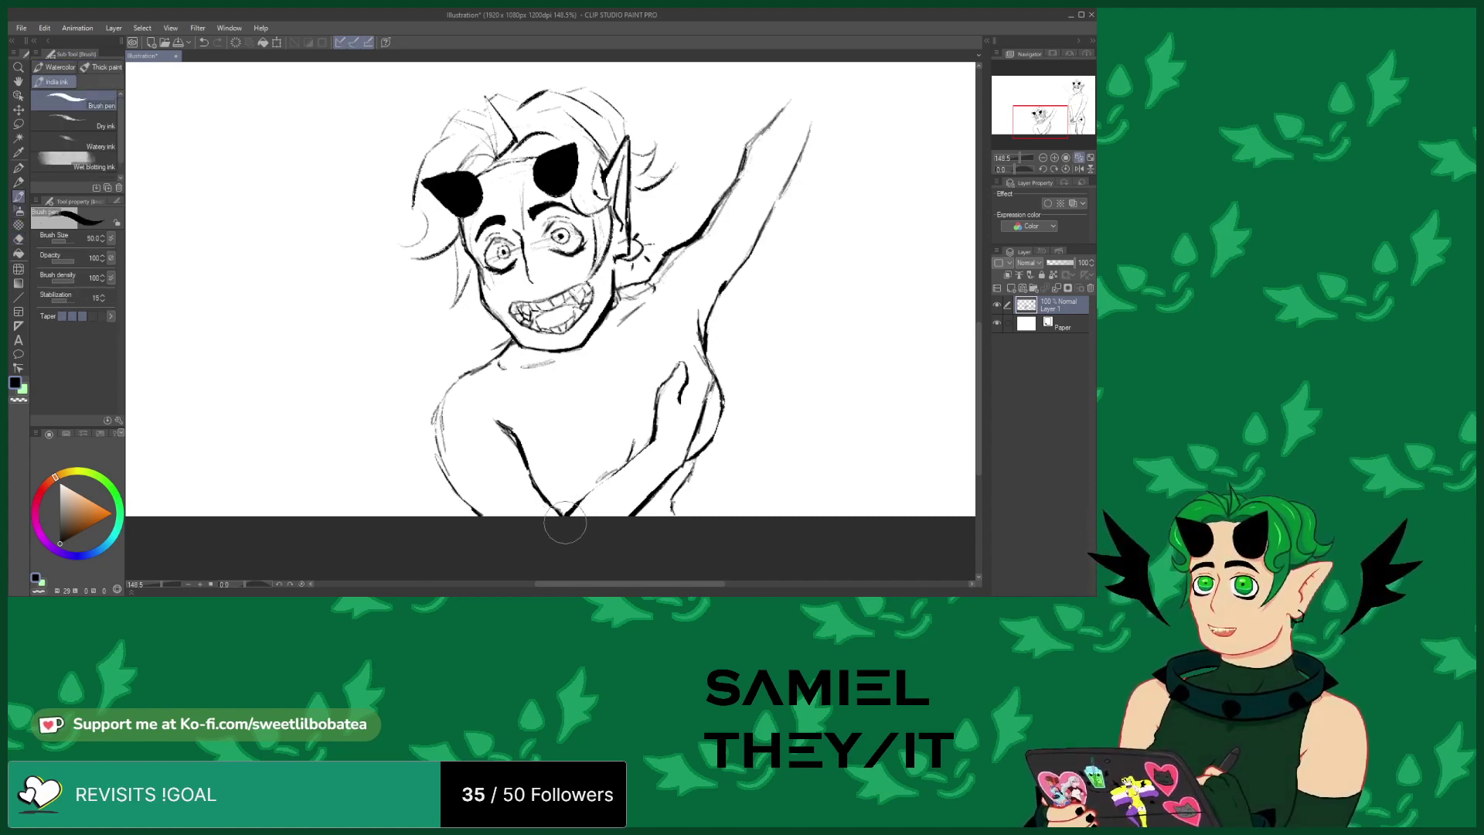
left_click_drag(566, 517, 651, 444)
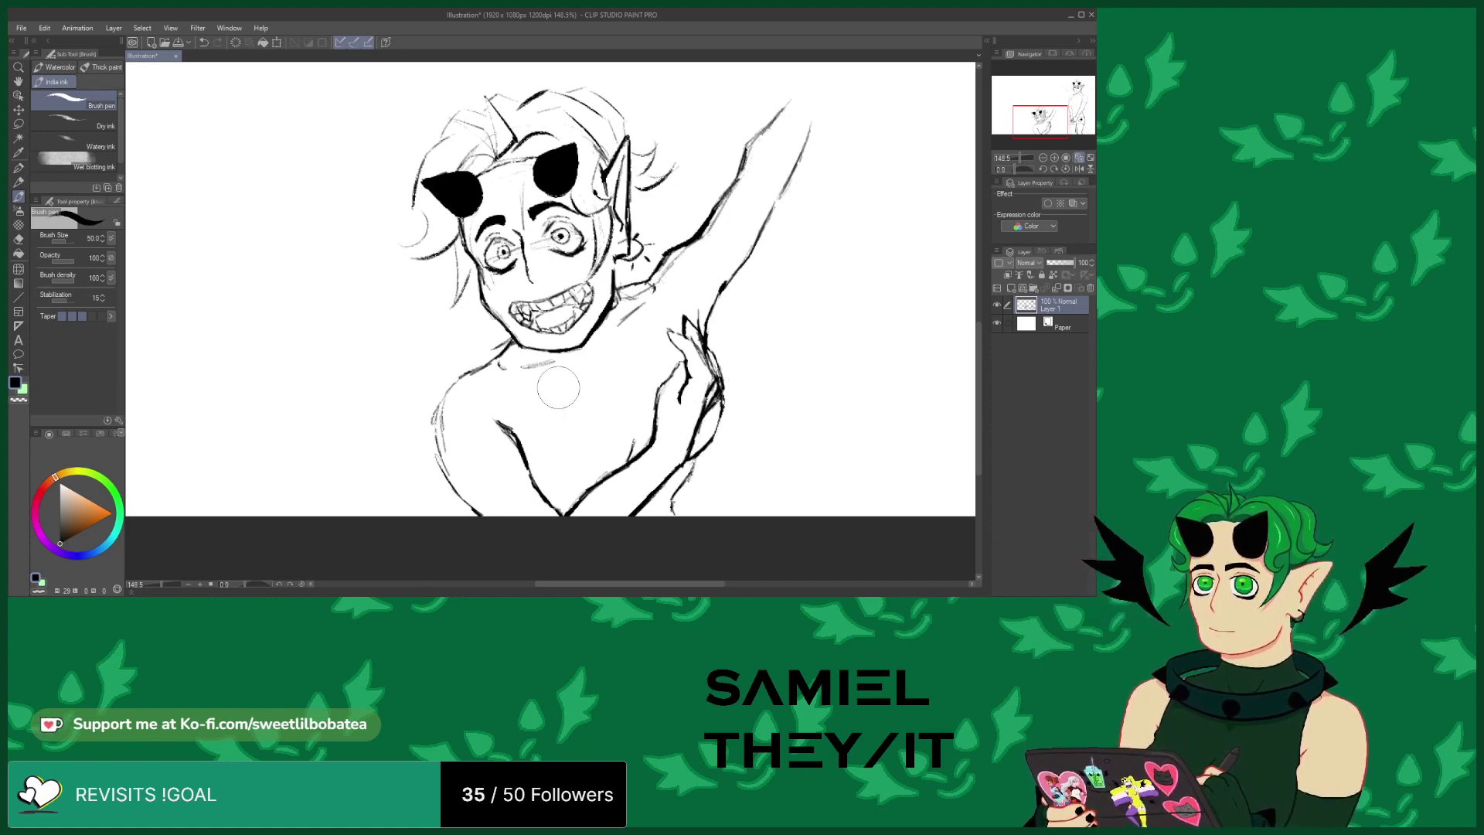
Darken the waist and inner elbow lines, then erase the excess contour beside the hand on the torso
left_click_drag(690, 453, 671, 515)
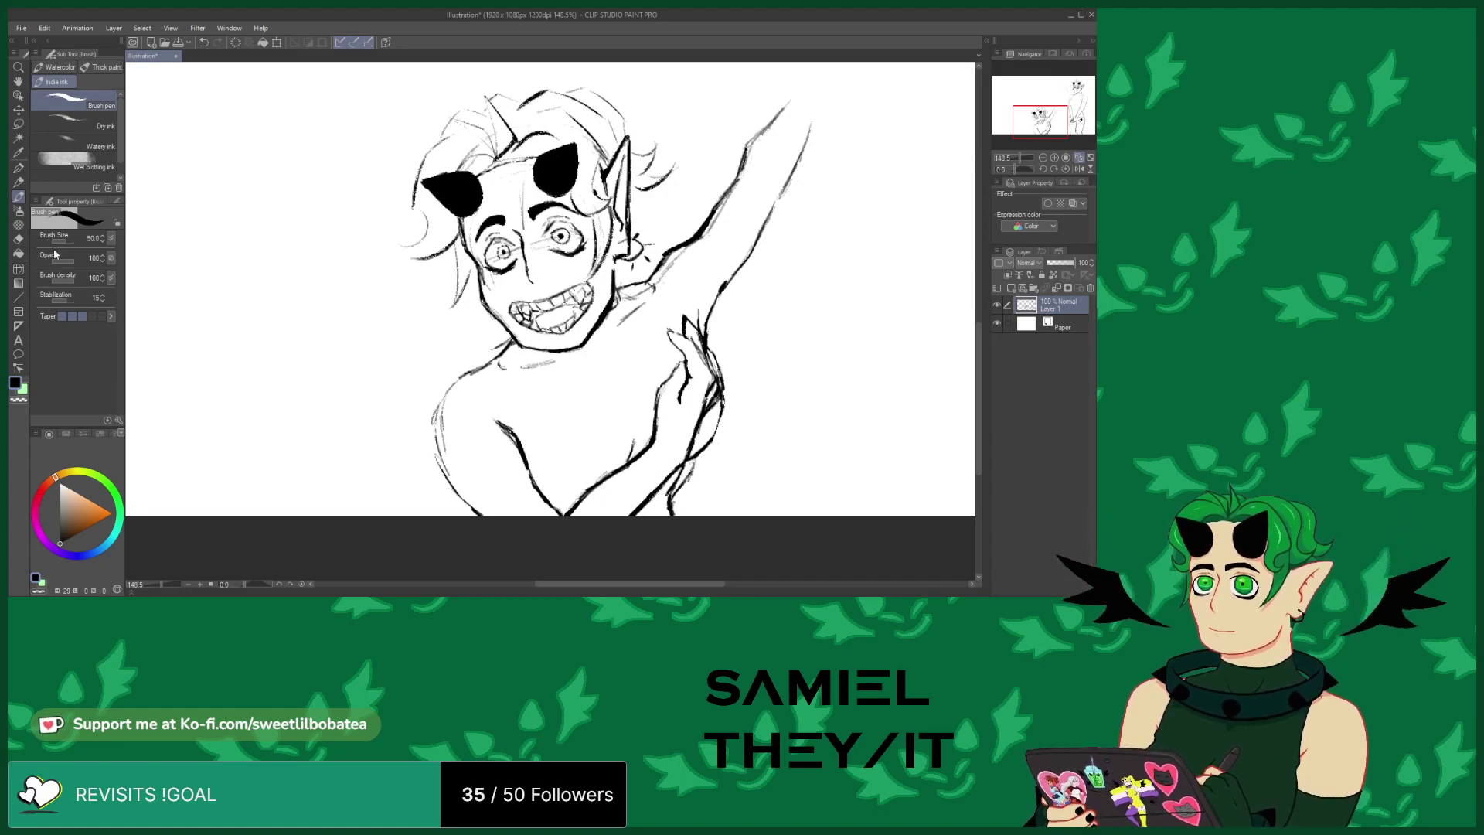
left_click(23, 241)
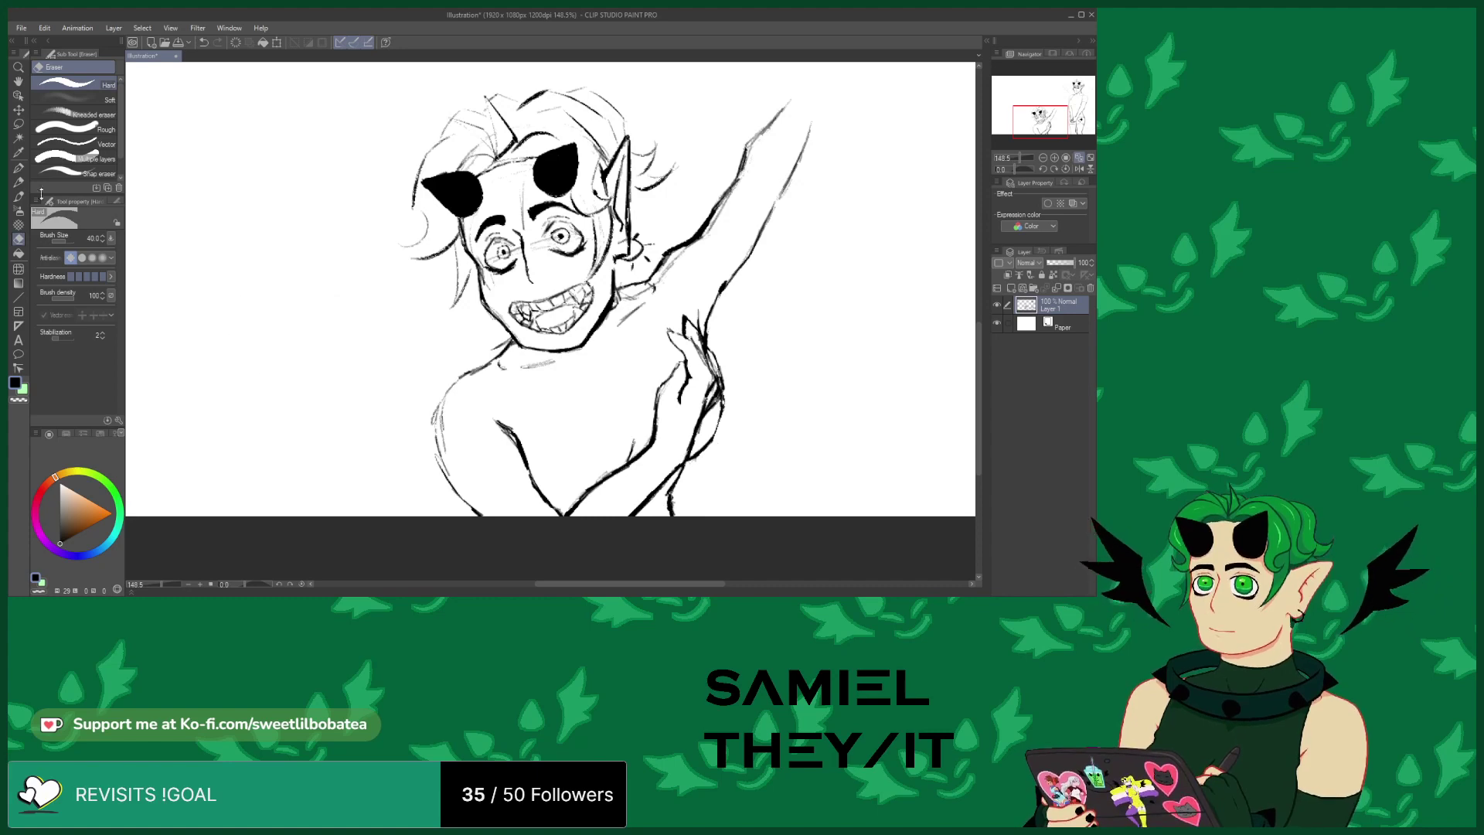
left_click(19, 198)
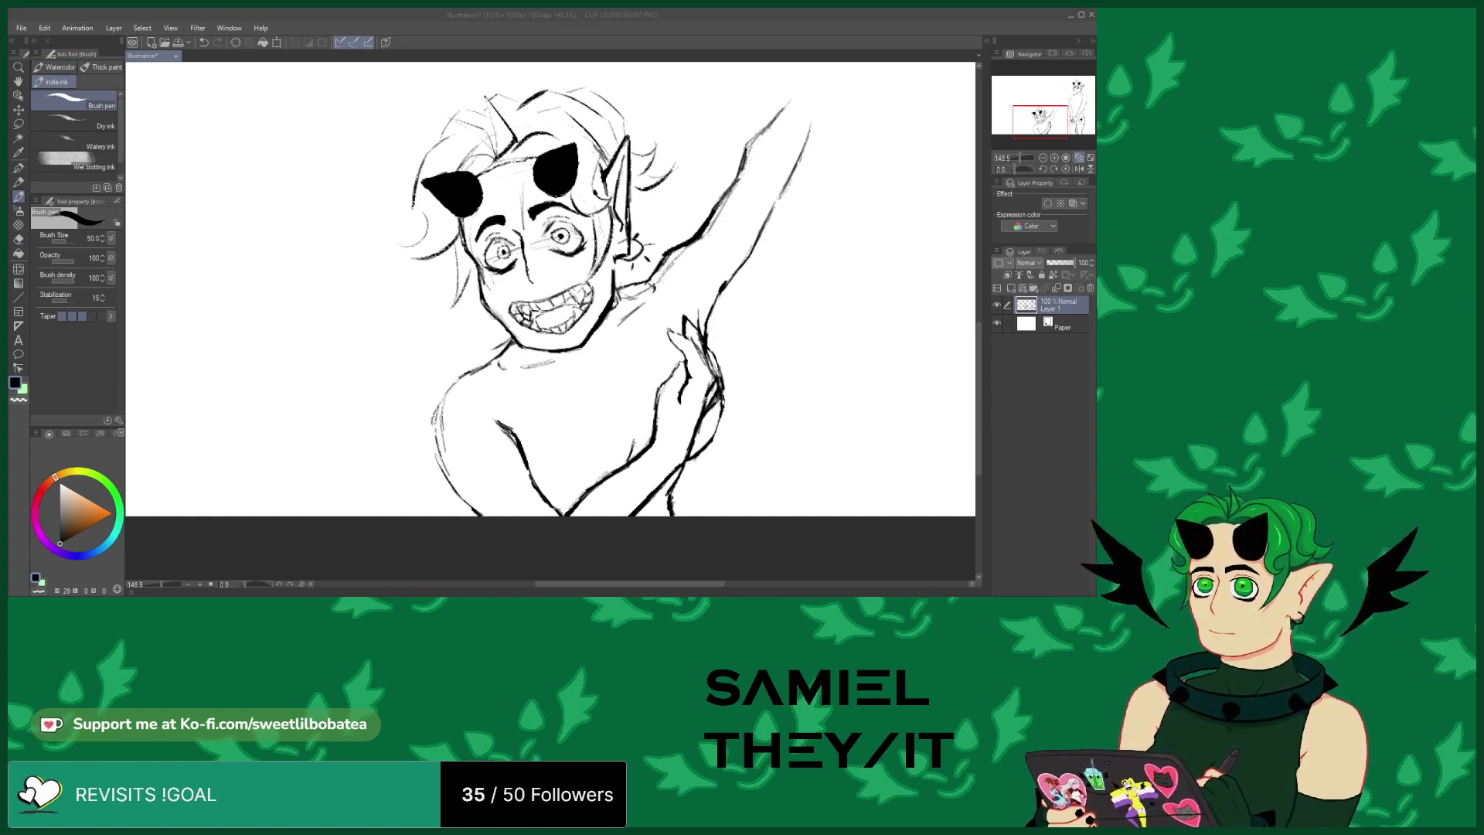
left_click(78, 362)
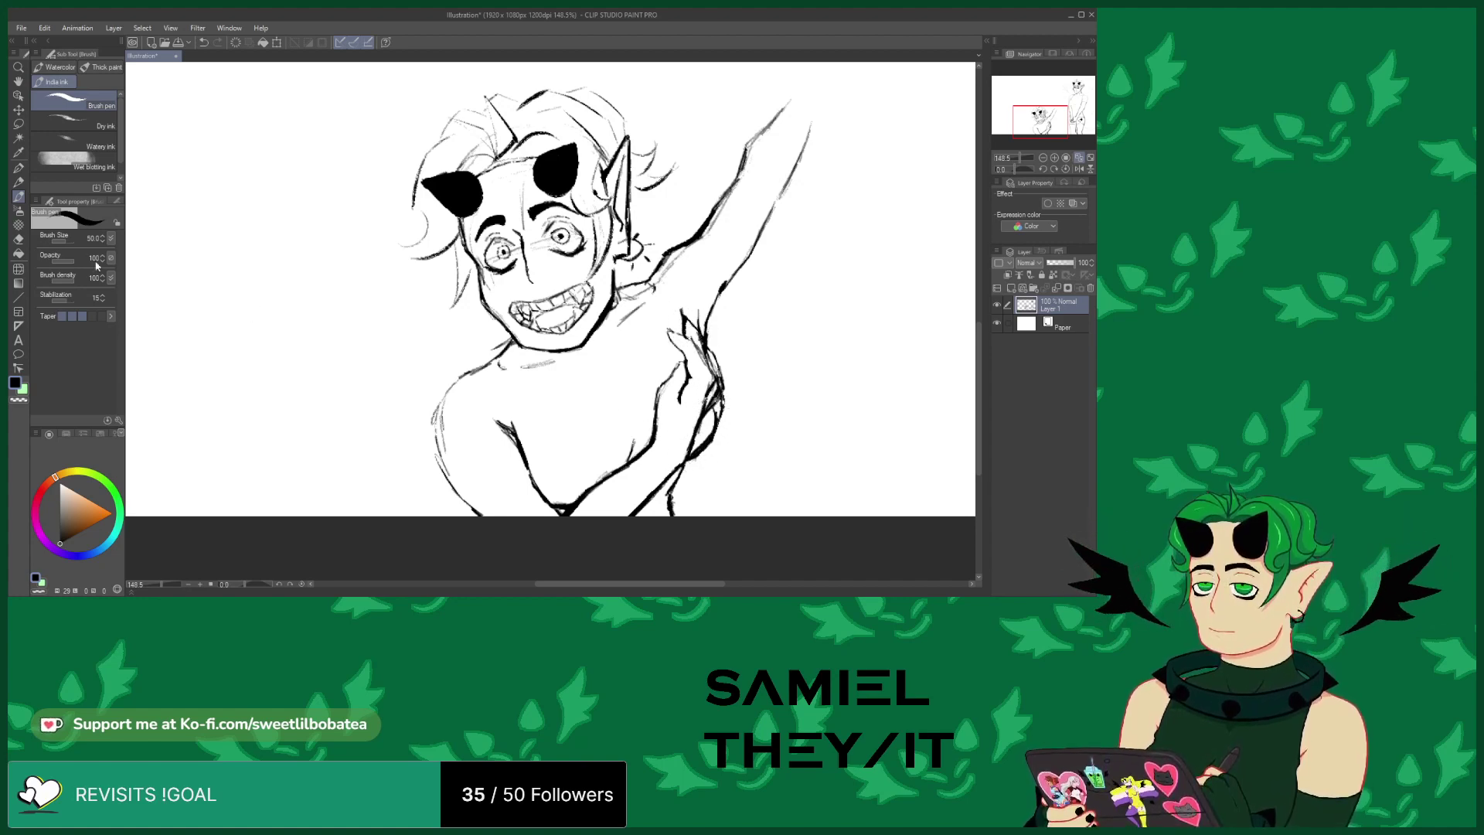
left_click(17, 241)
left_click_drag(726, 413, 723, 405)
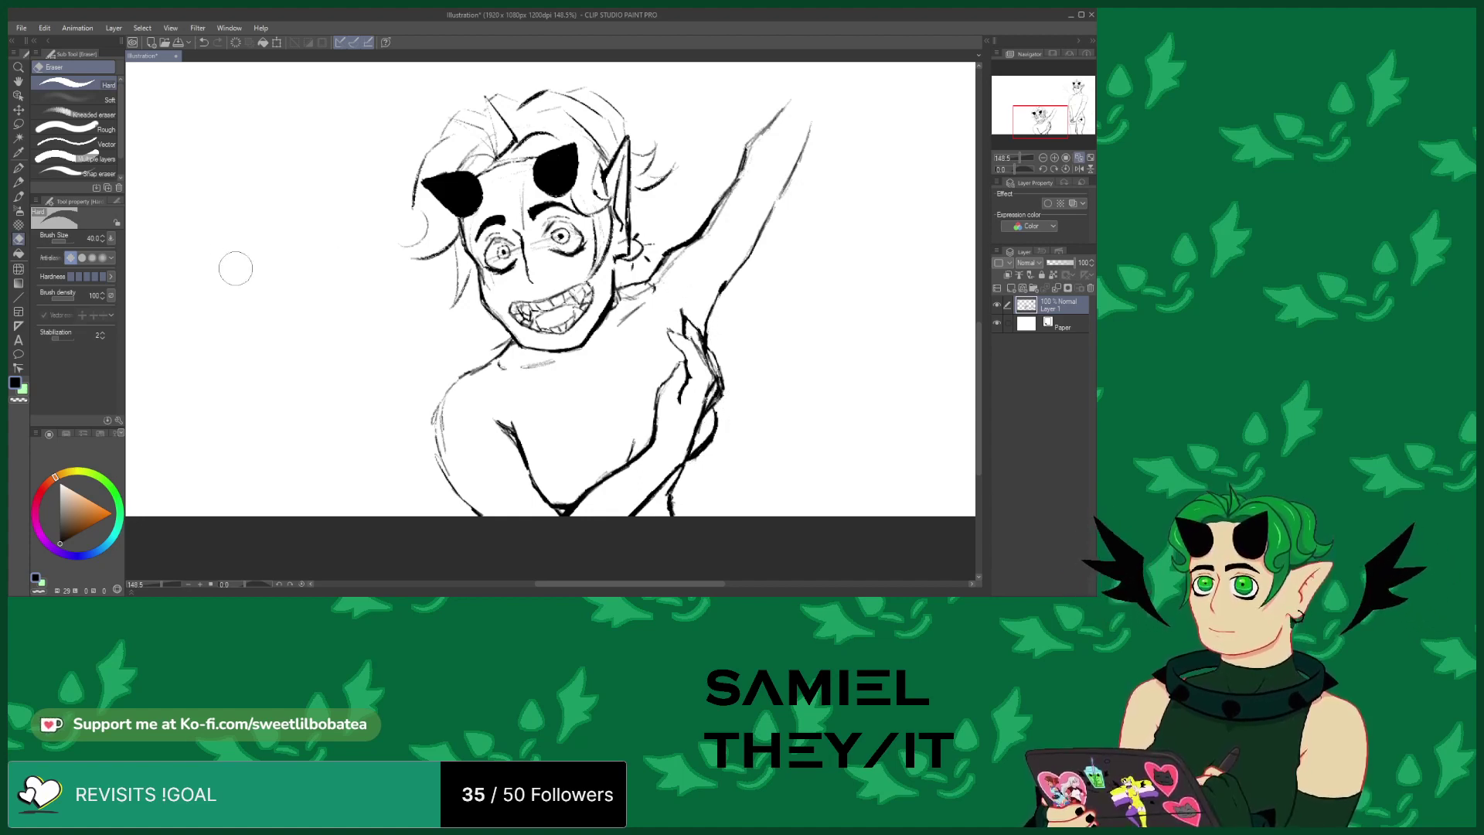
Draw curved lines across both upper arms and a line from each shoulder into the torso, and lengthen the raised arm's upper contour
left_click(19, 197)
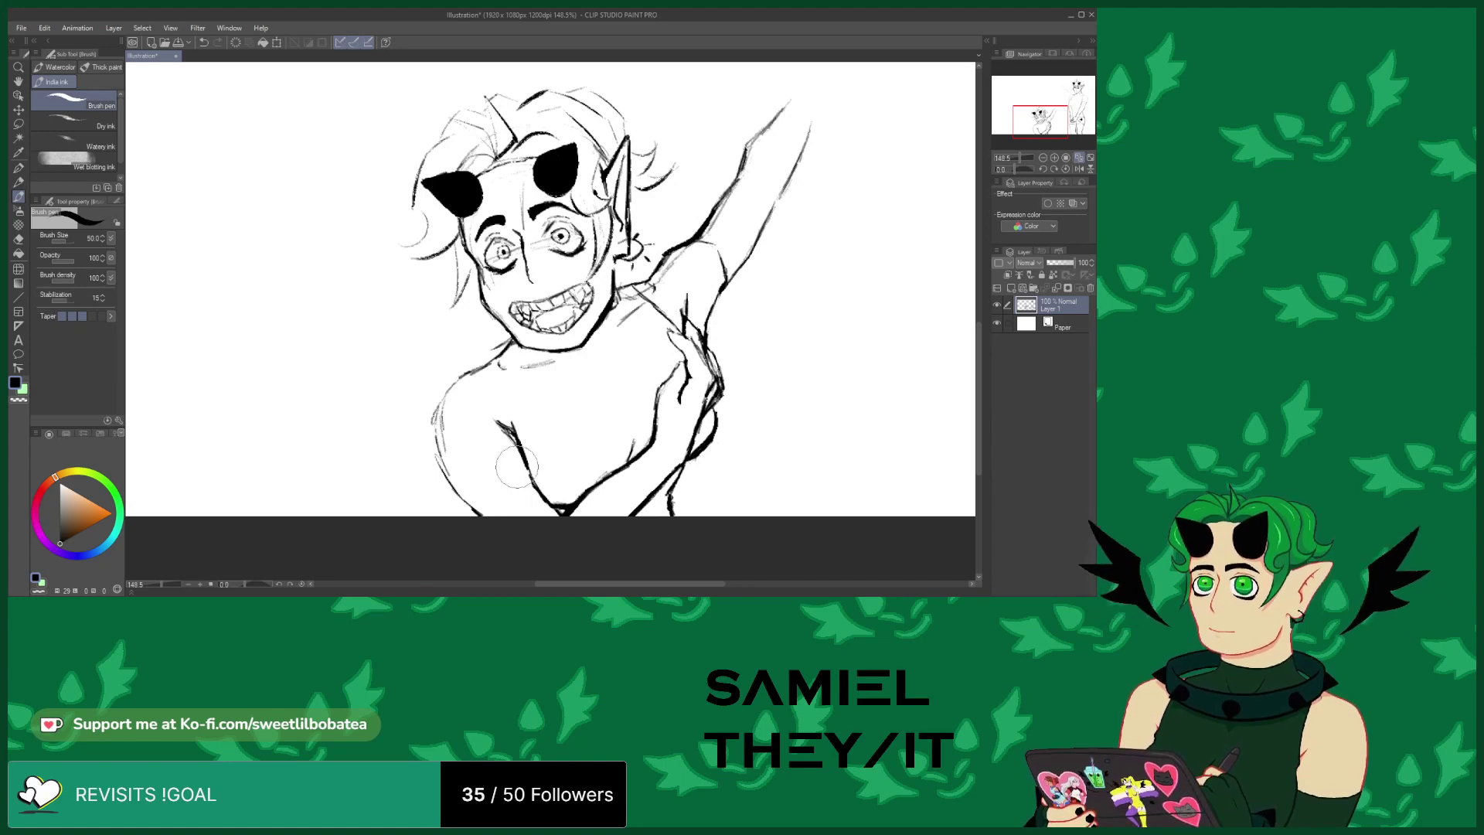
mouse_move(525, 474)
left_mouse_down()
mouse_move(504, 473)
mouse_move(477, 513)
left_mouse_up()
left_click_drag(511, 434, 509, 371)
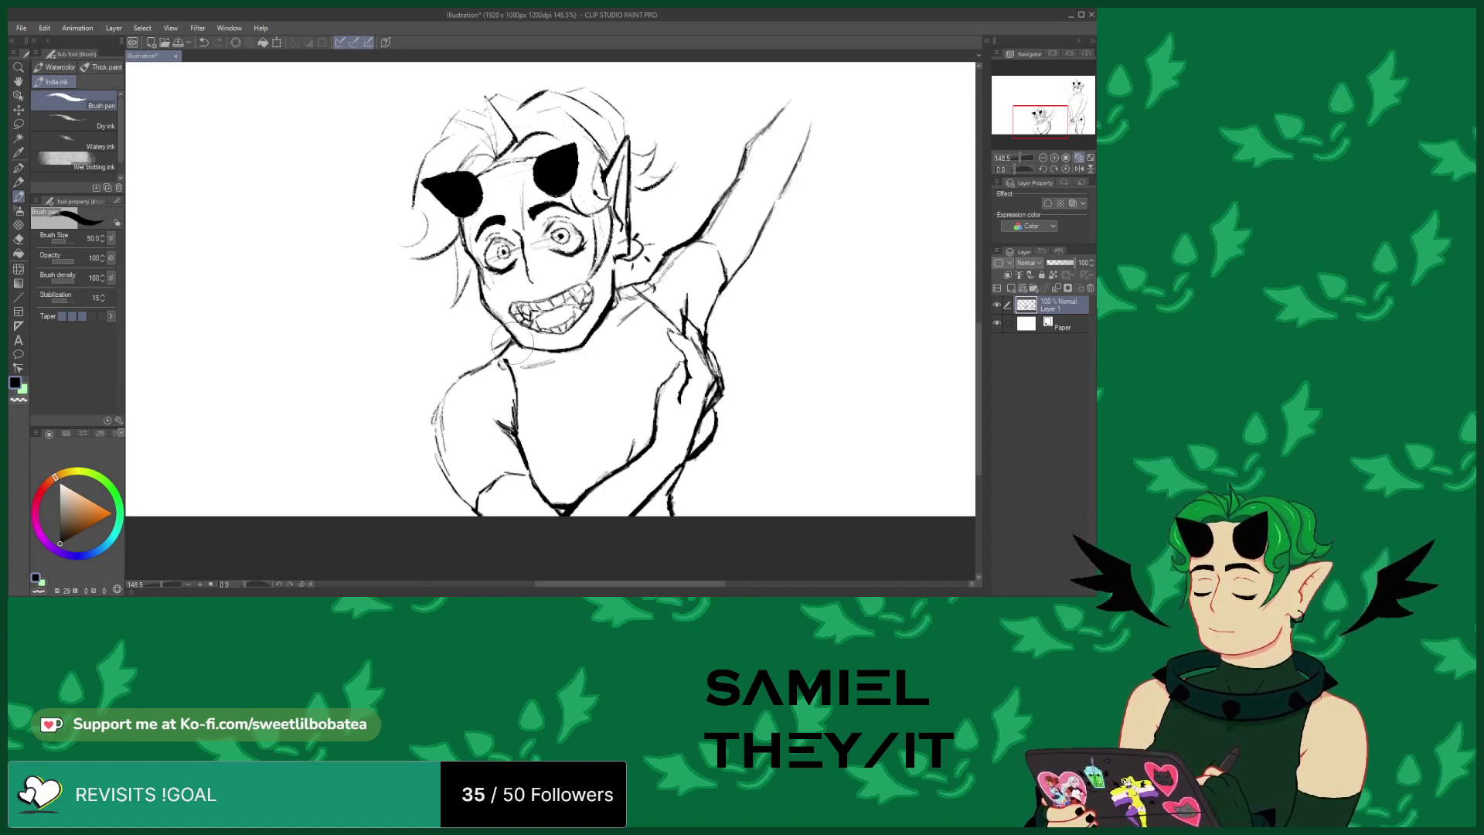
left_click_drag(748, 145, 779, 109)
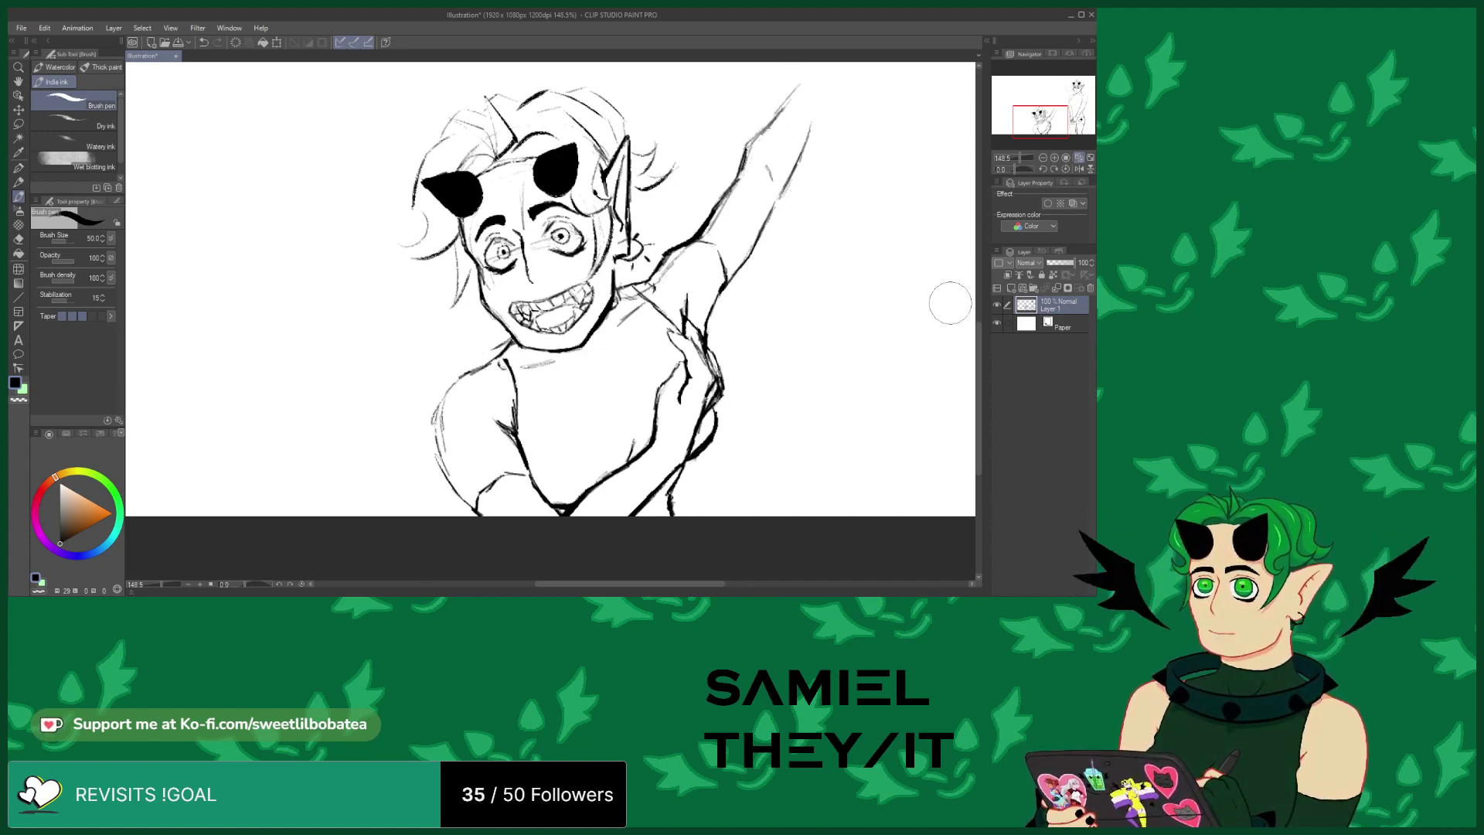
Blacken the thumbnail of the hand on the torso, add a short chest mark and tidy the raised shoulder's line
left_click_drag(981, 343, 980, 329)
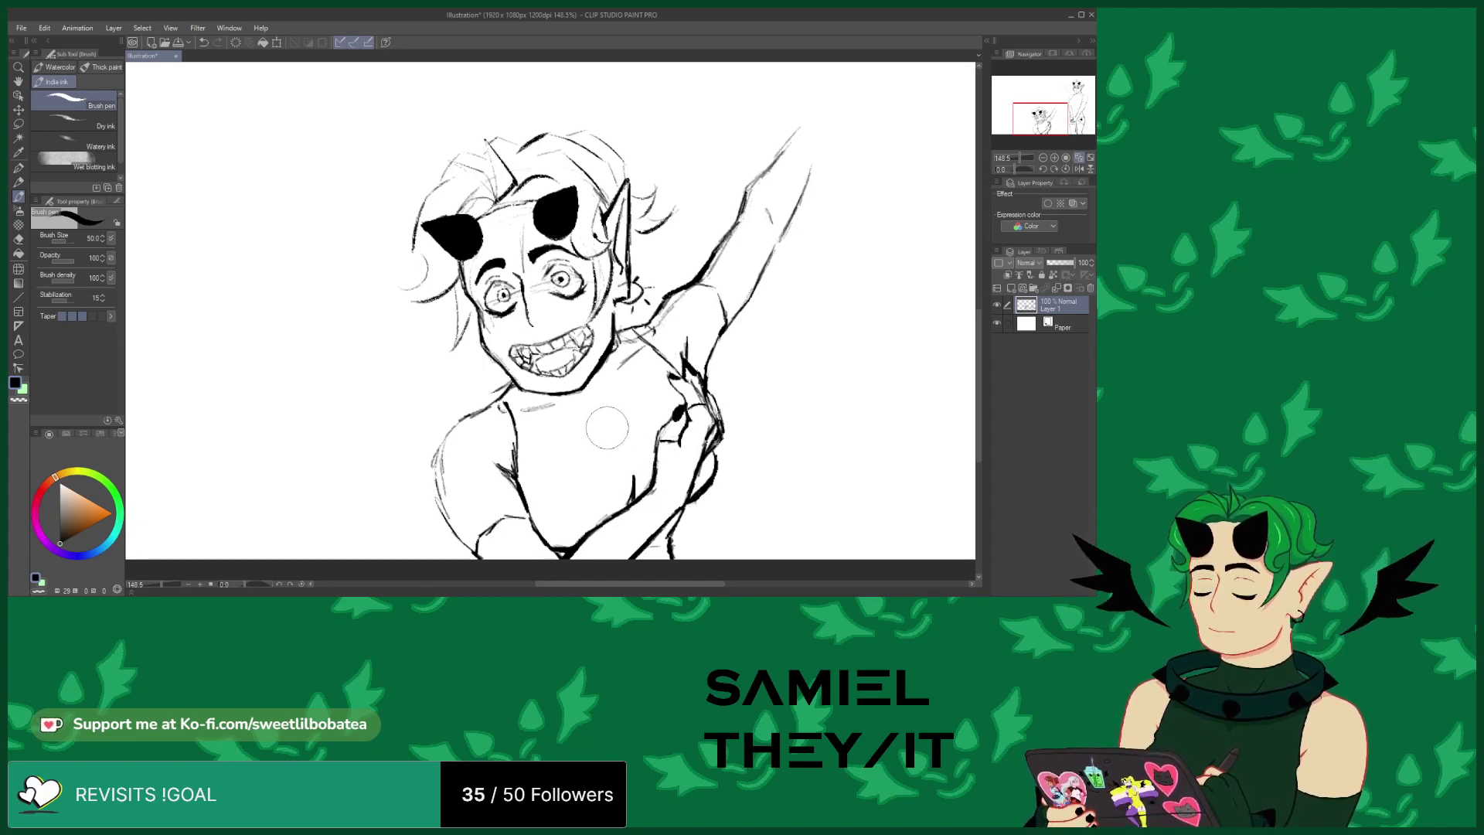
left_click_drag(596, 431, 613, 430)
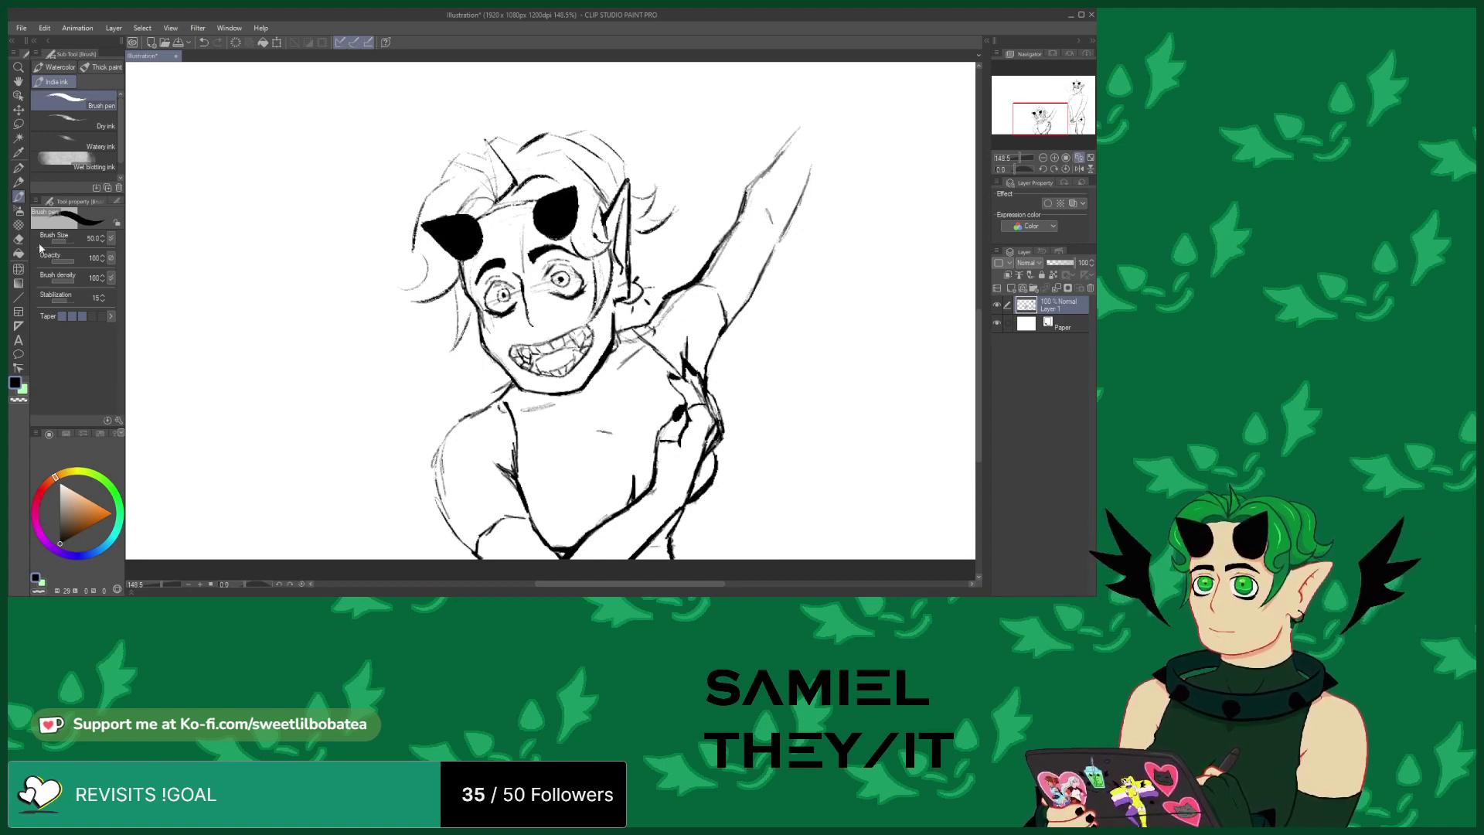
key("e")
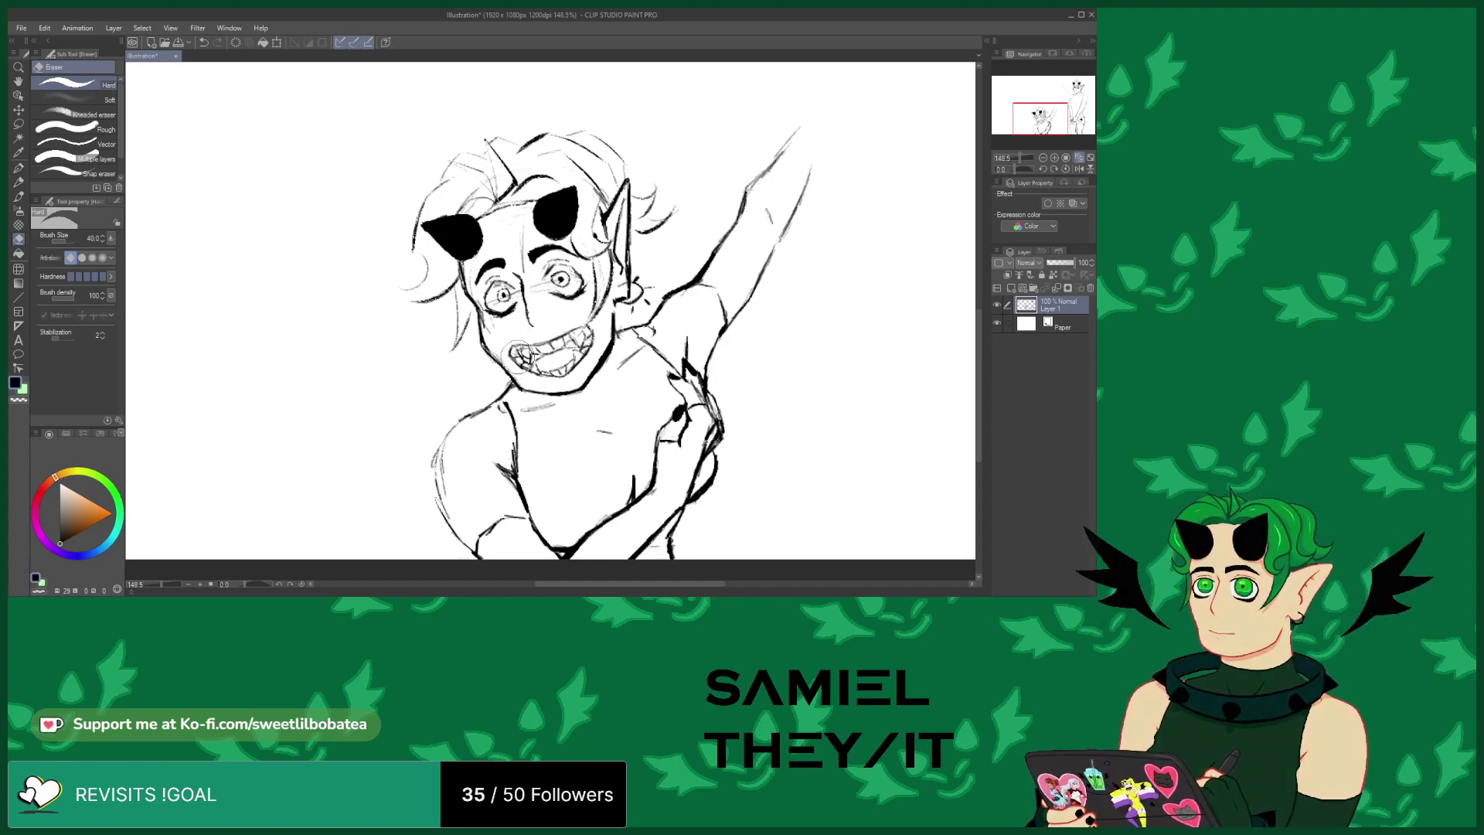
left_click(18, 196)
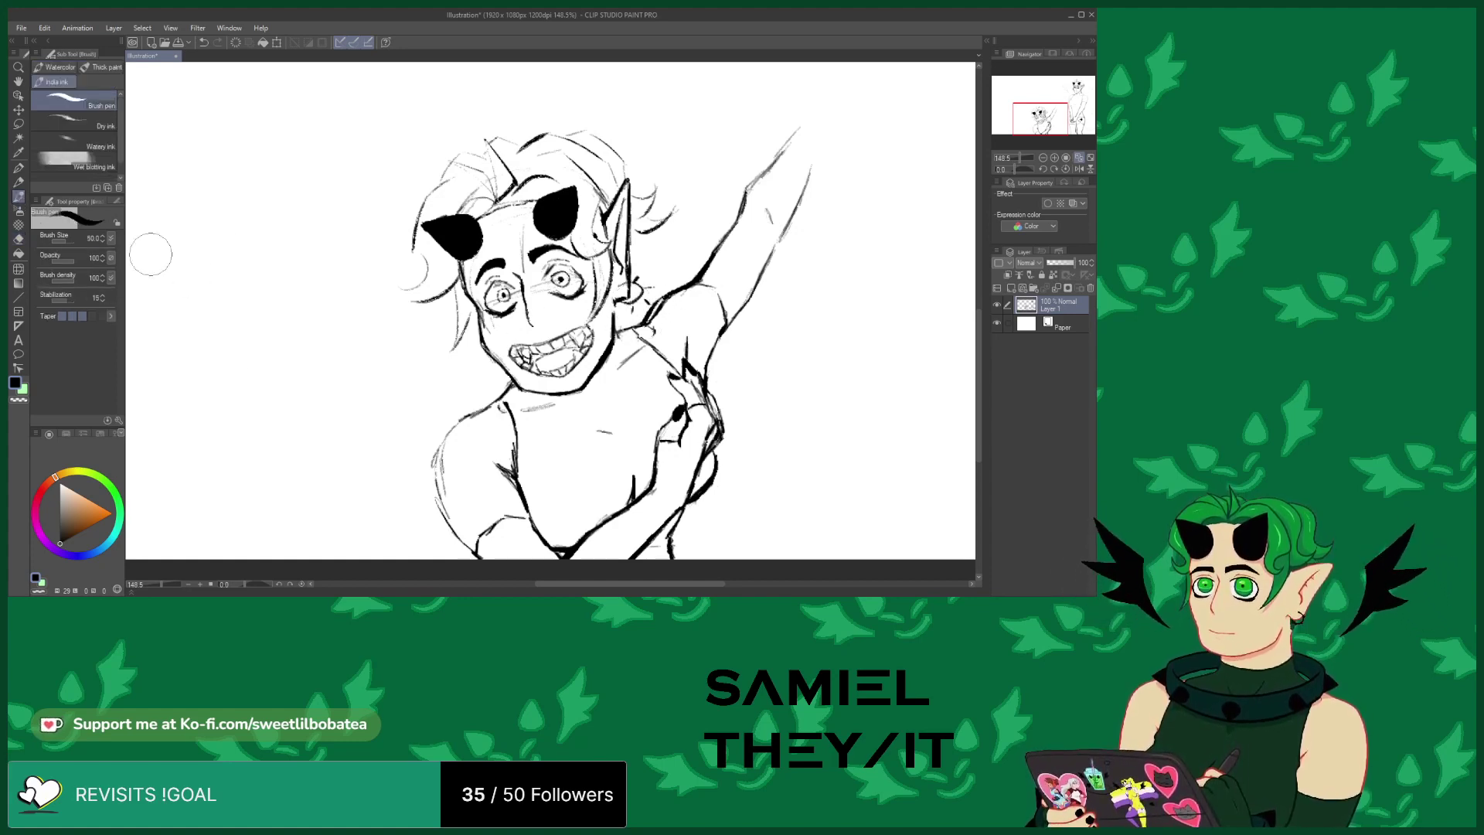
left_click(19, 239)
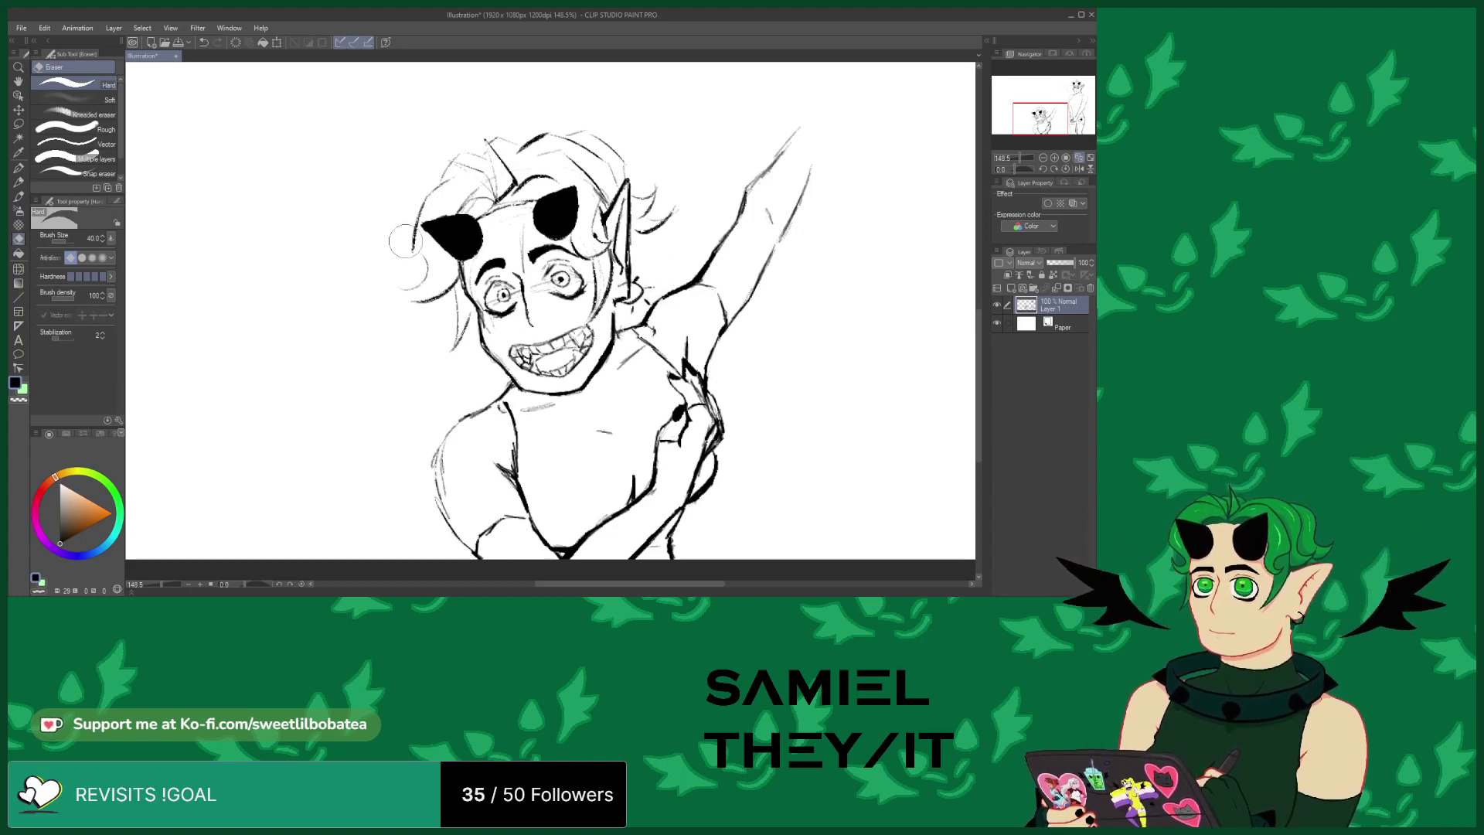
Redraw the lowered arm's outer shoulder contour with bold strokes and erase the rough sketch lines around it
left_click(21, 197)
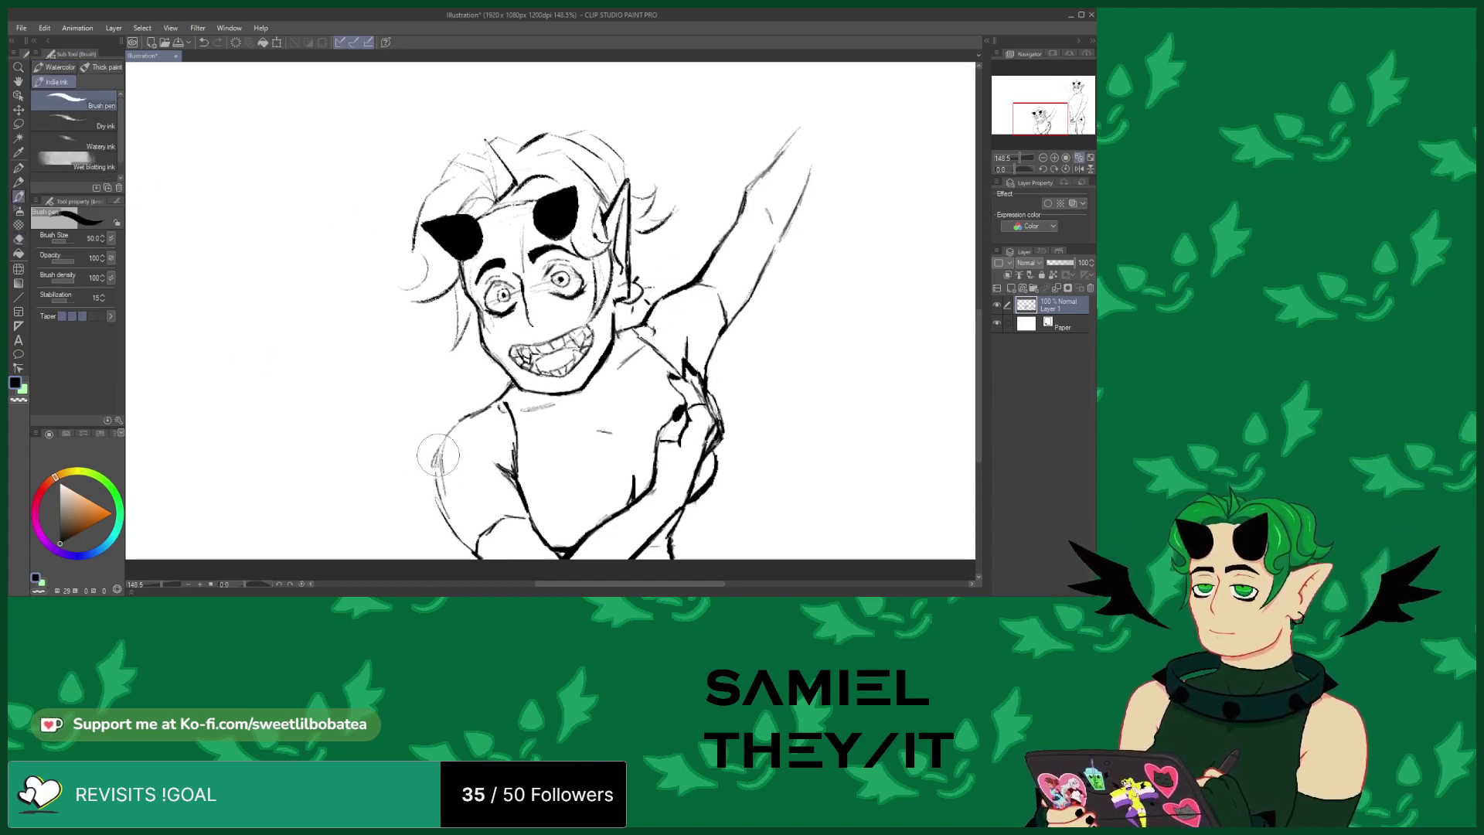
mouse_move(437, 476)
left_mouse_down()
mouse_move(488, 560)
mouse_move(472, 527)
mouse_move(415, 504)
mouse_move(465, 531)
mouse_move(433, 481)
mouse_move(460, 418)
left_mouse_up()
left_click(19, 239)
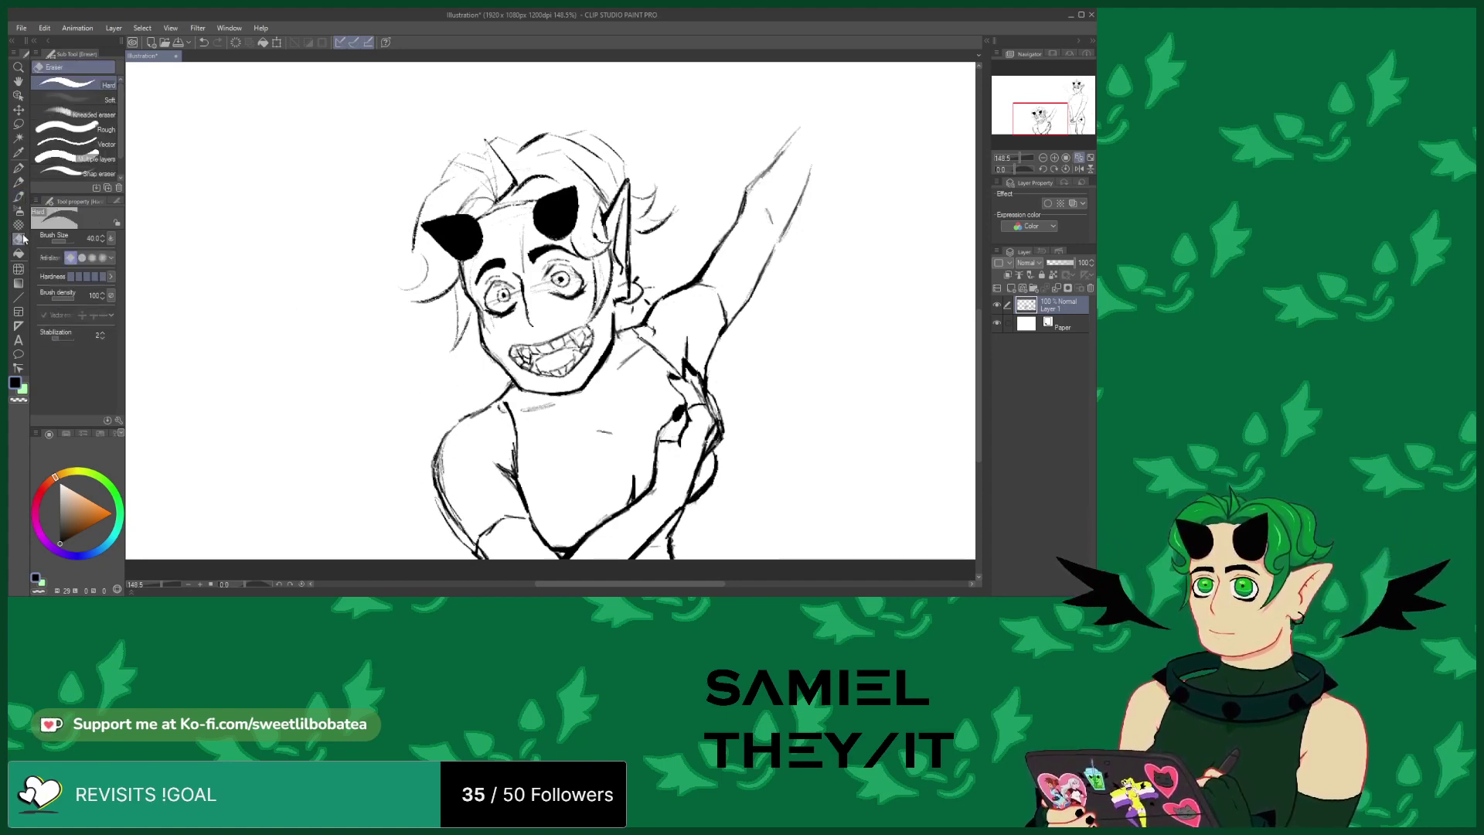
mouse_move(474, 553)
left_mouse_down()
mouse_move(483, 564)
mouse_move(442, 474)
mouse_move(436, 487)
mouse_move(464, 429)
left_mouse_up()
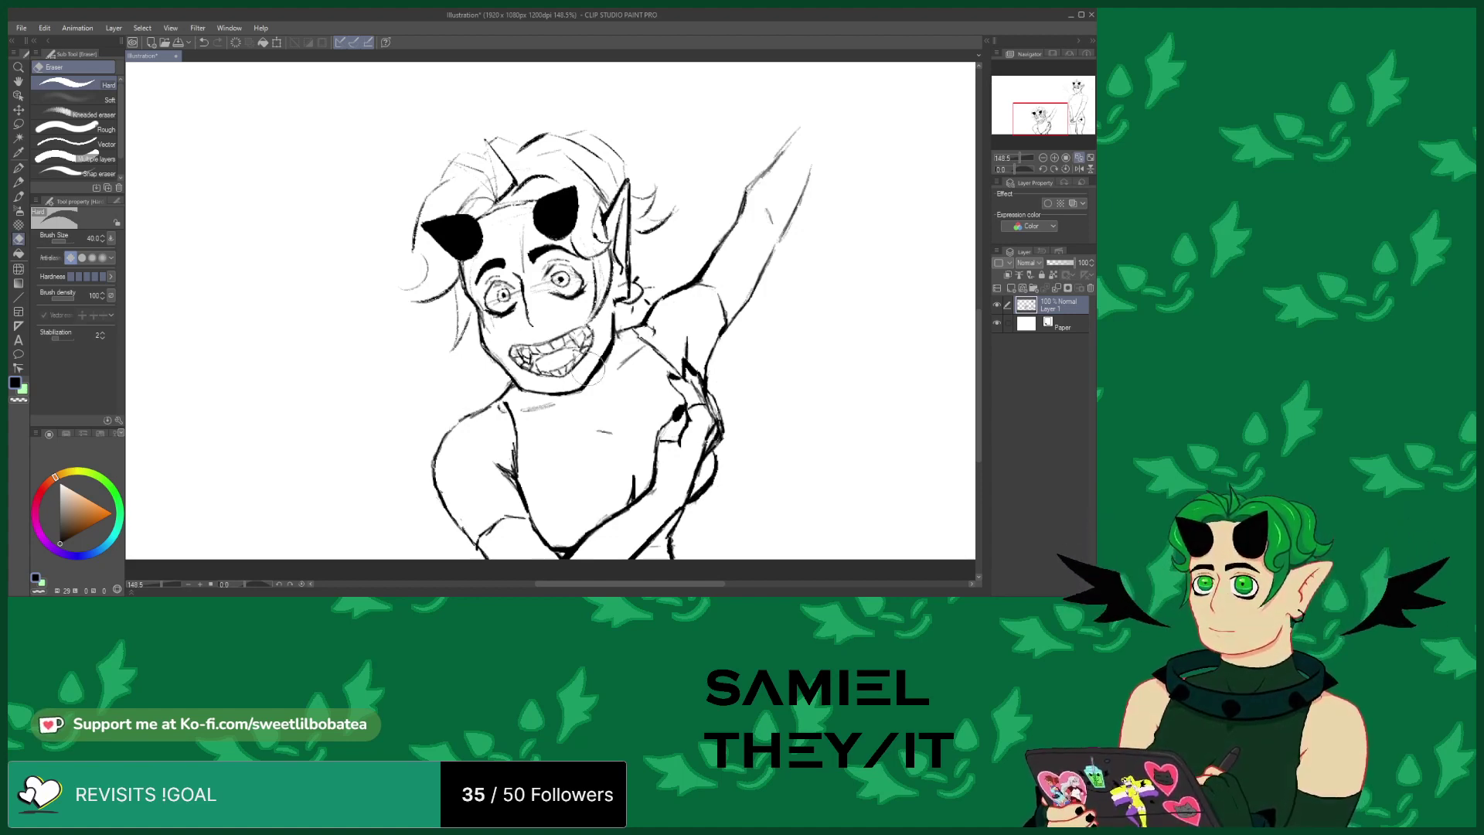
Extend both contours of the raised forearm to the wrist and sketch its open hand with palm, thumb and fingers
left_click_drag(637, 586, 674, 580)
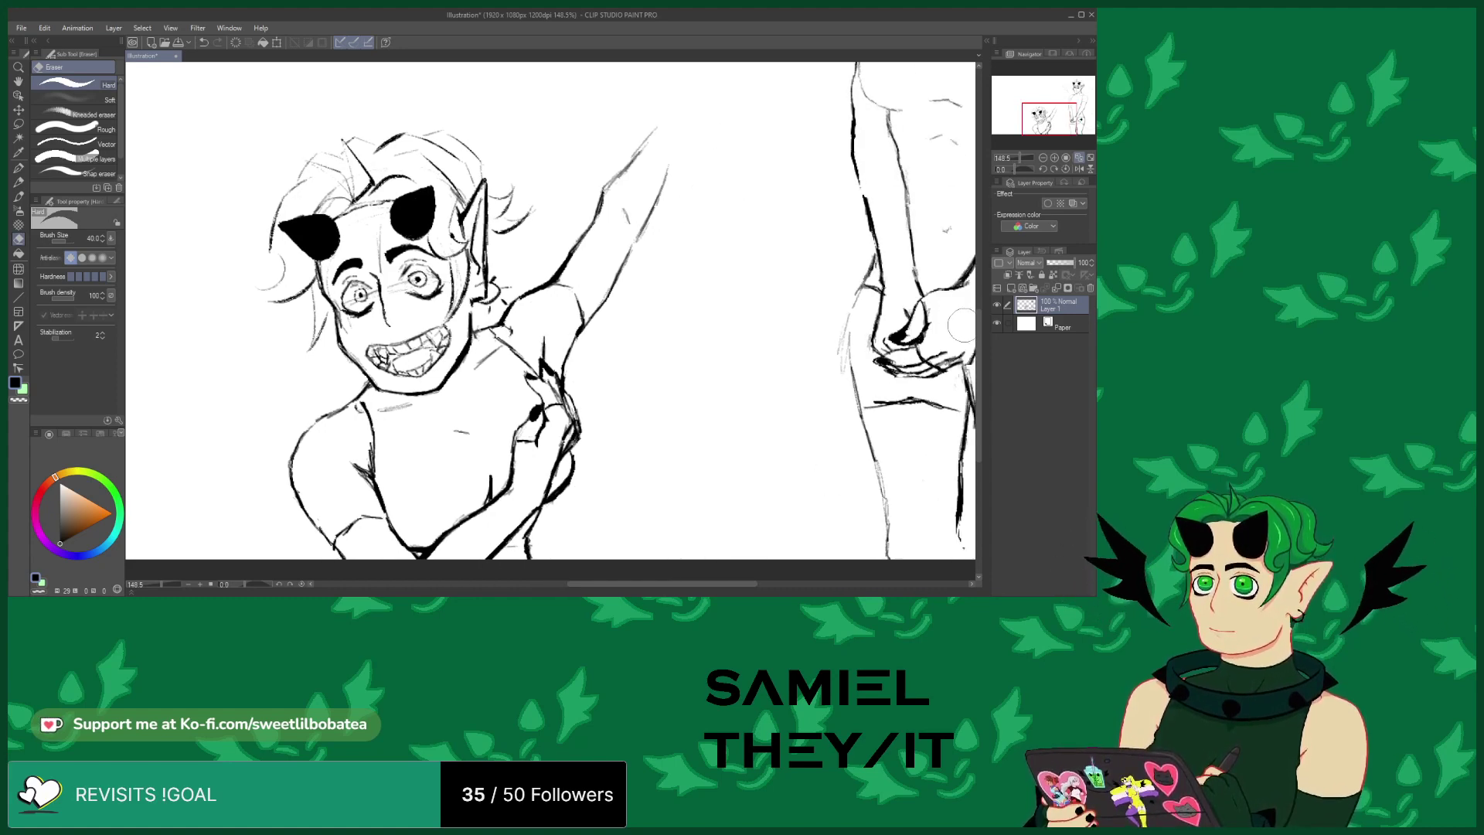
left_click_drag(980, 325, 979, 293)
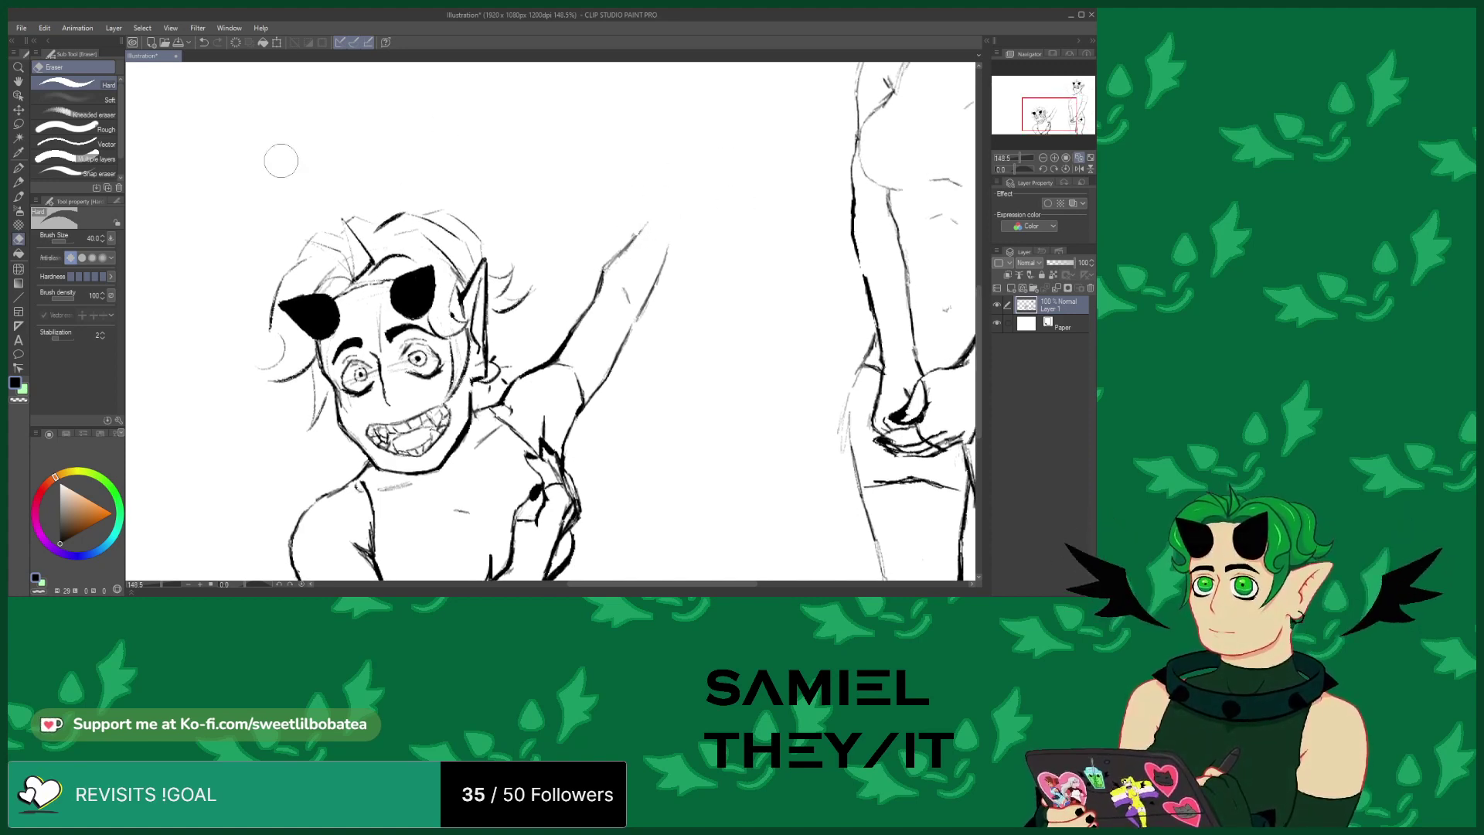
left_click(19, 195)
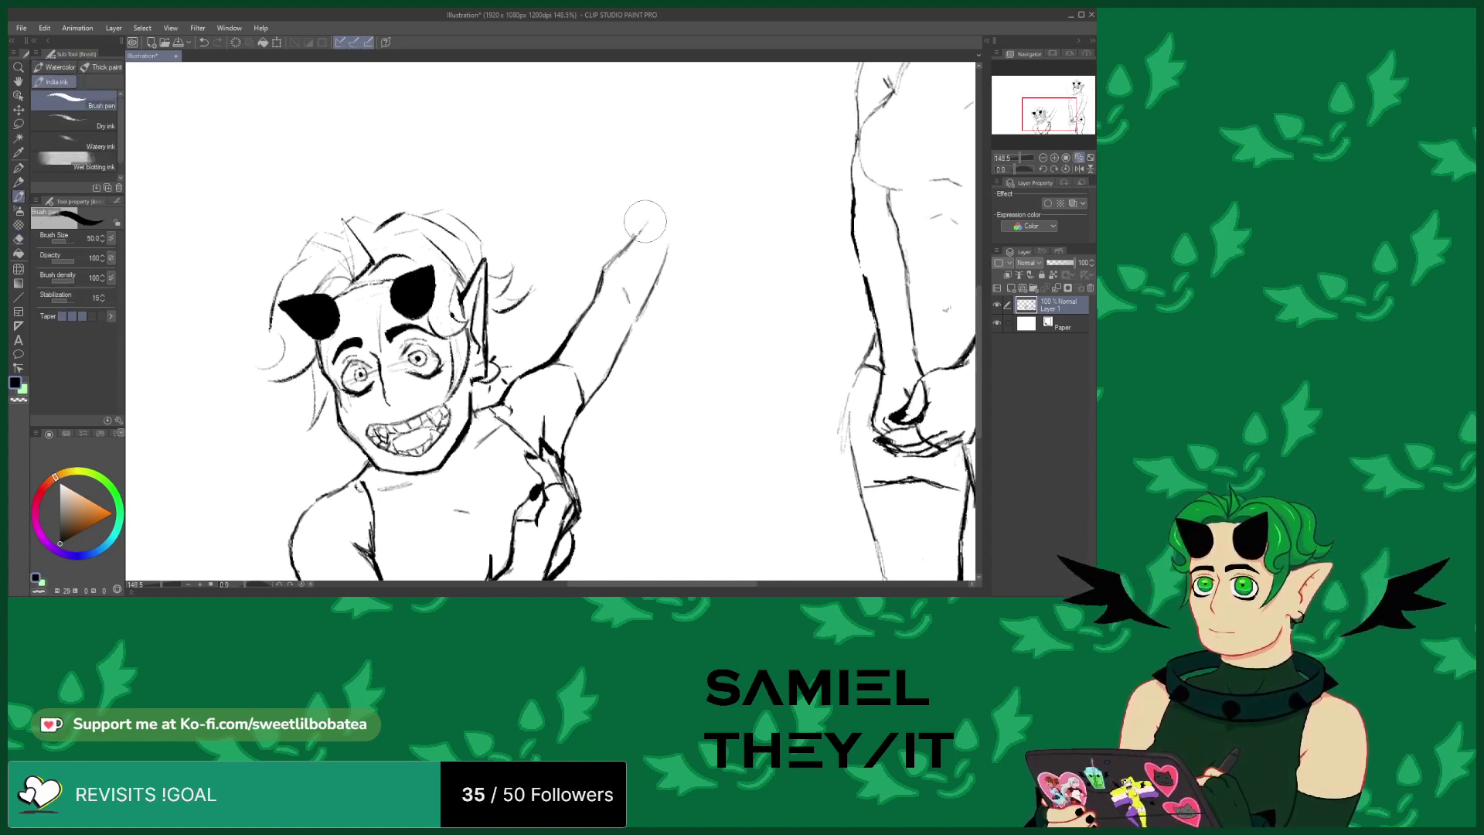
mouse_move(606, 261)
left_mouse_down()
mouse_move(653, 211)
mouse_move(654, 279)
mouse_move(632, 310)
left_mouse_up()
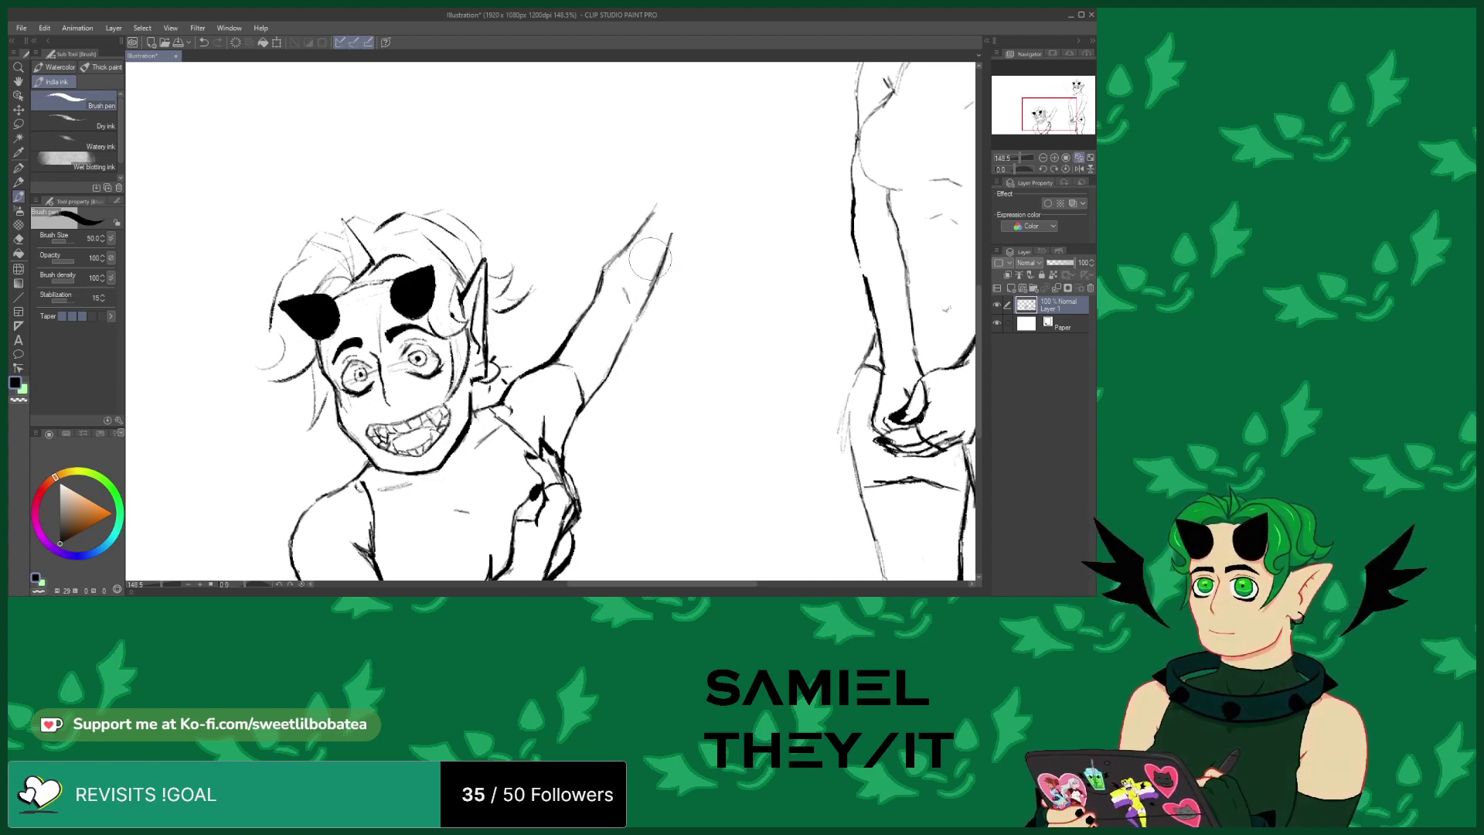
left_click_drag(647, 232, 664, 196)
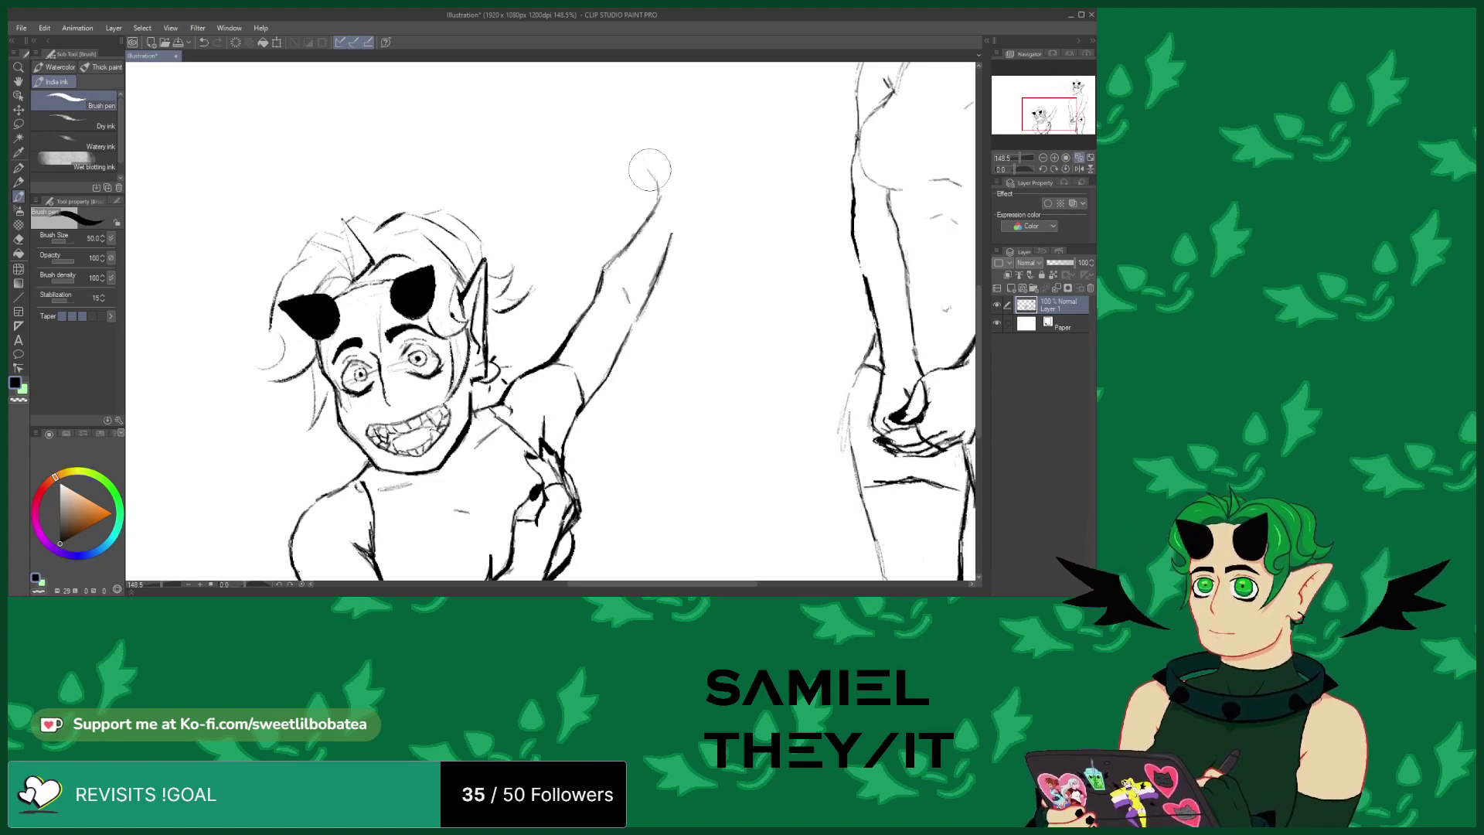
mouse_move(649, 159)
left_mouse_down()
mouse_move(673, 226)
mouse_move(687, 190)
left_mouse_up()
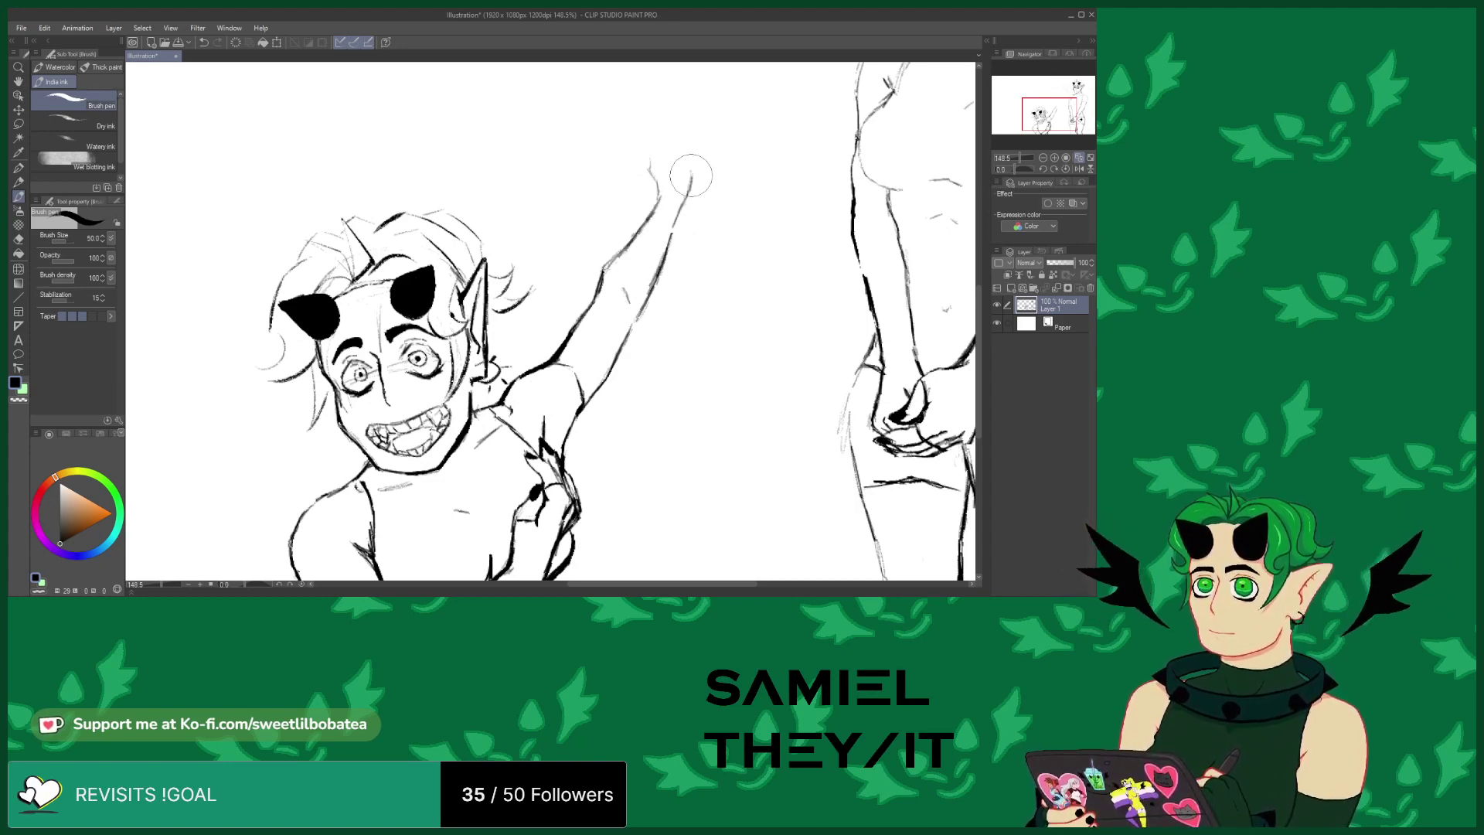
left_click_drag(677, 181, 676, 187)
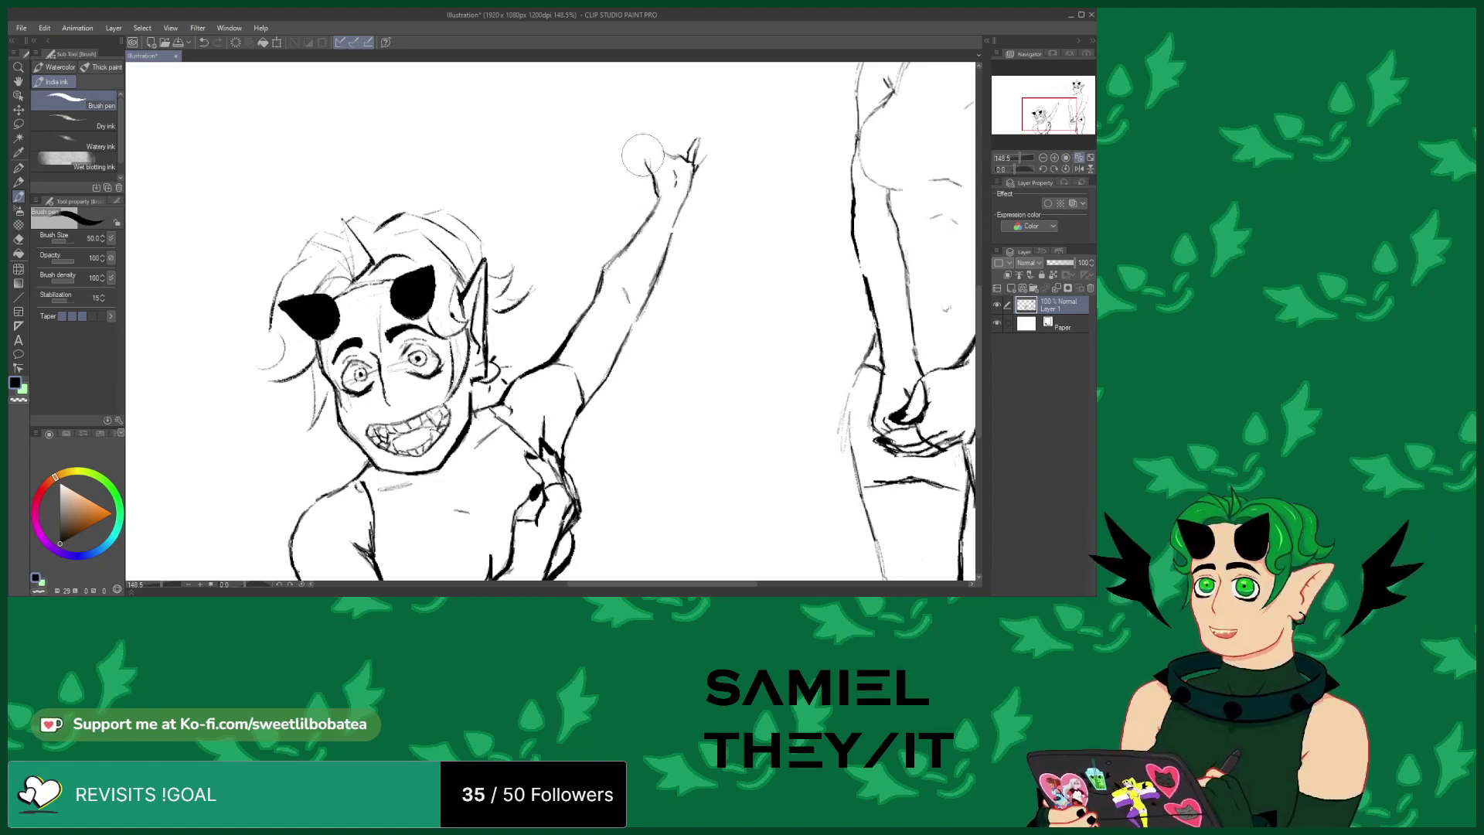
mouse_move(651, 155)
left_mouse_down()
mouse_move(681, 186)
mouse_move(677, 151)
left_mouse_up()
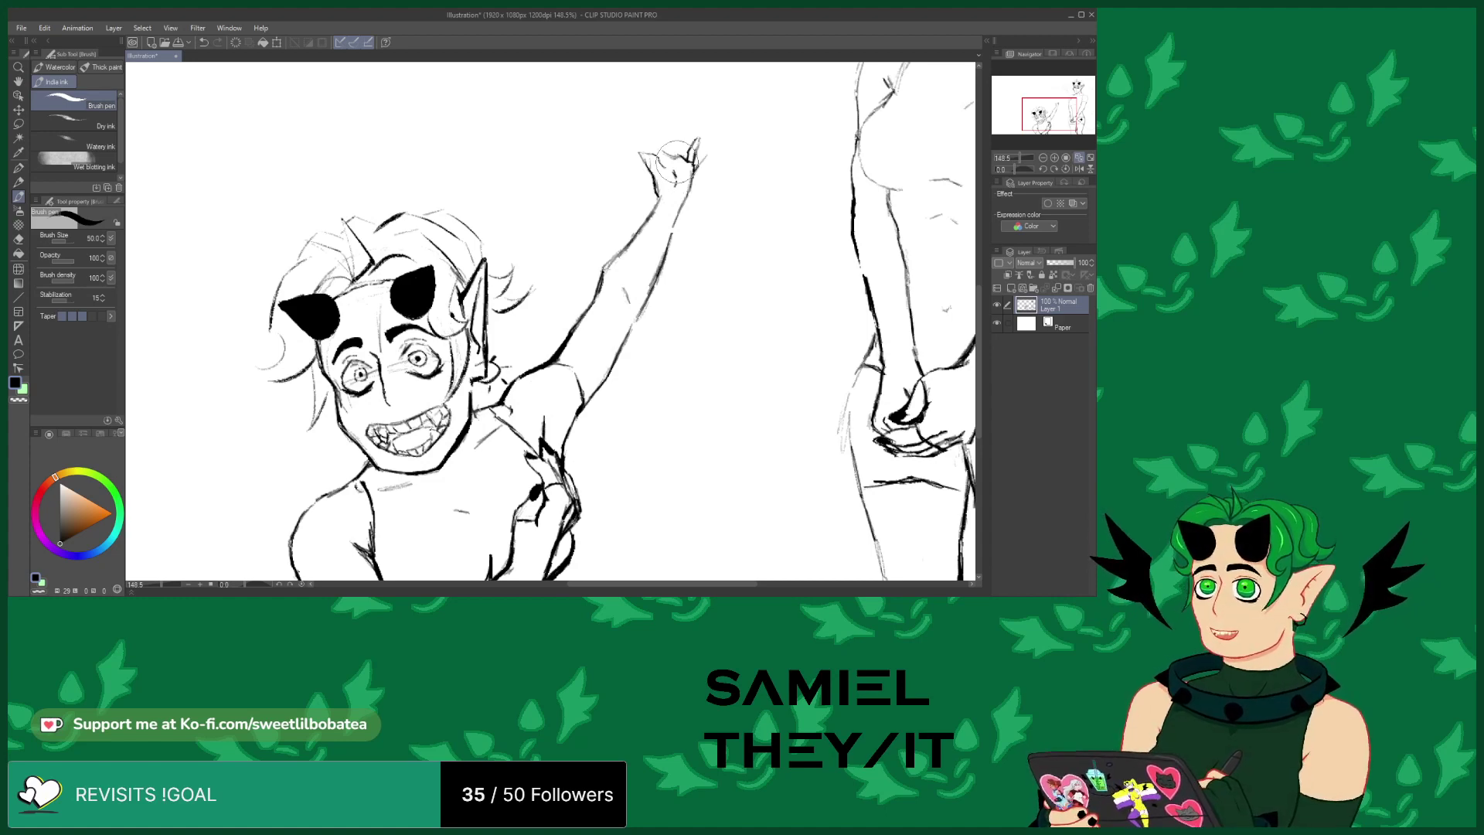
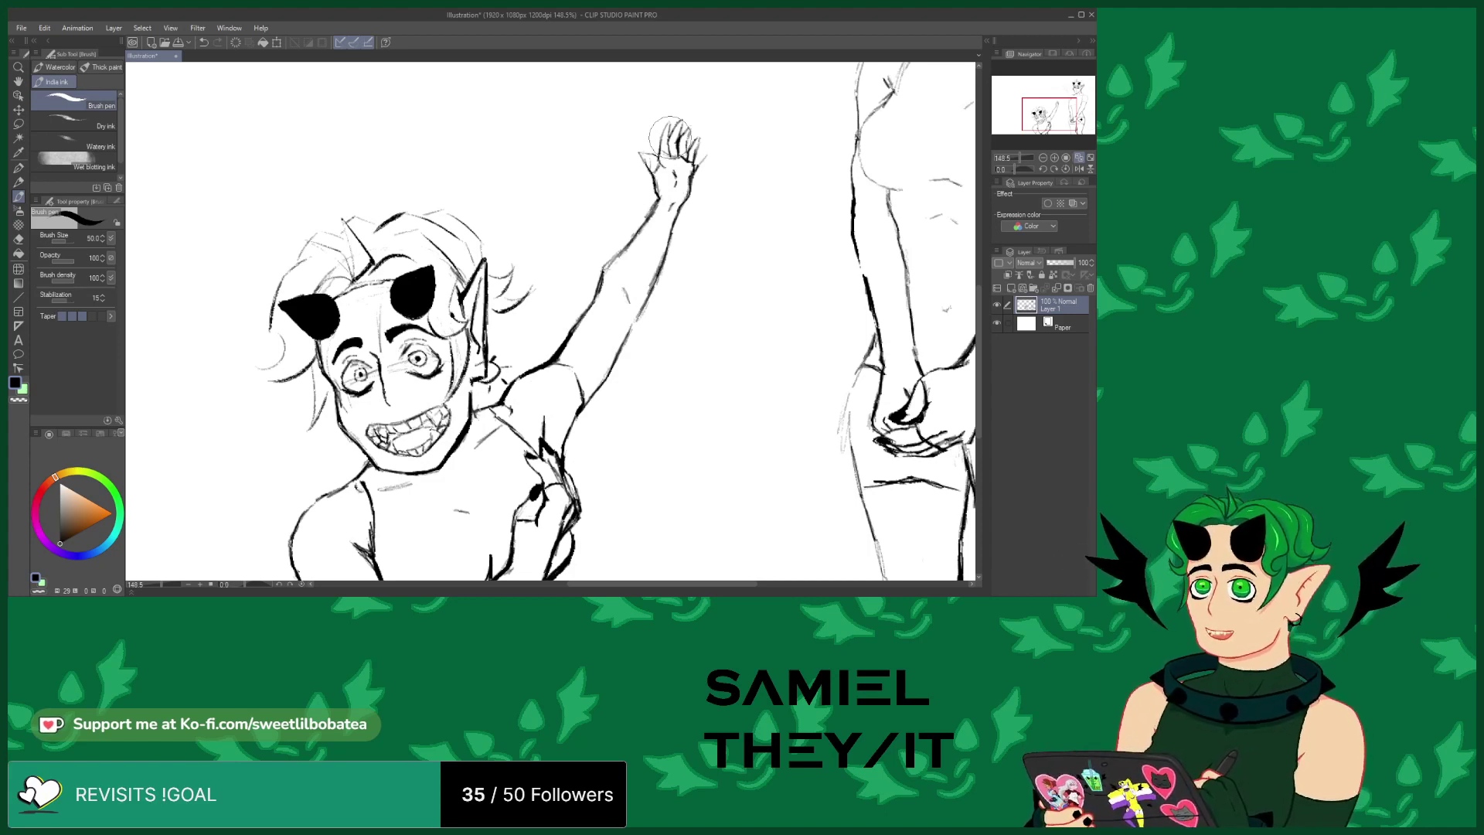
Tidy the sketched lines of the raised hand, wrist and forearm by alternating the hard eraser and the brush pen
left_click(23, 239)
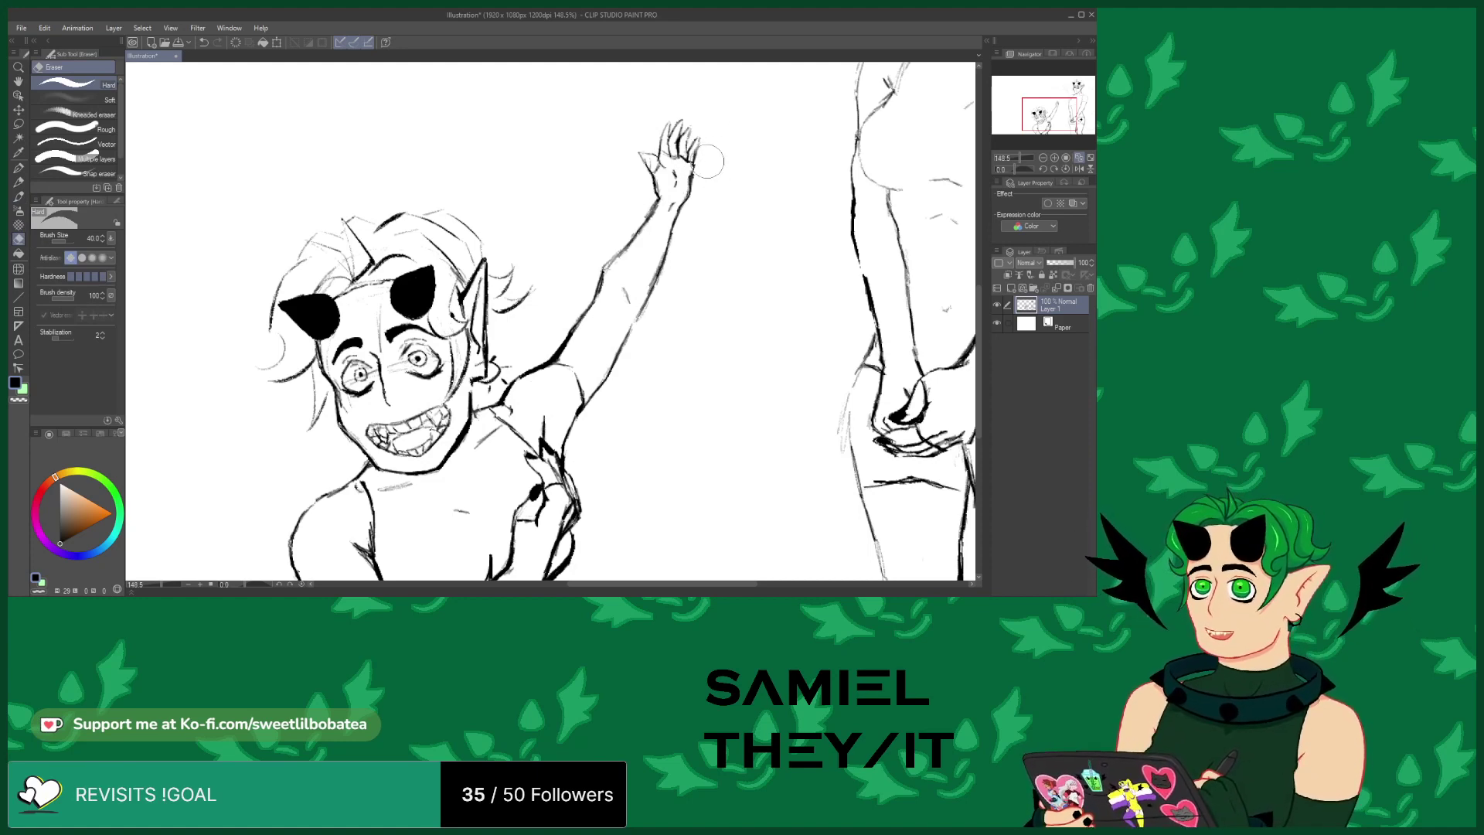
left_click(18, 196)
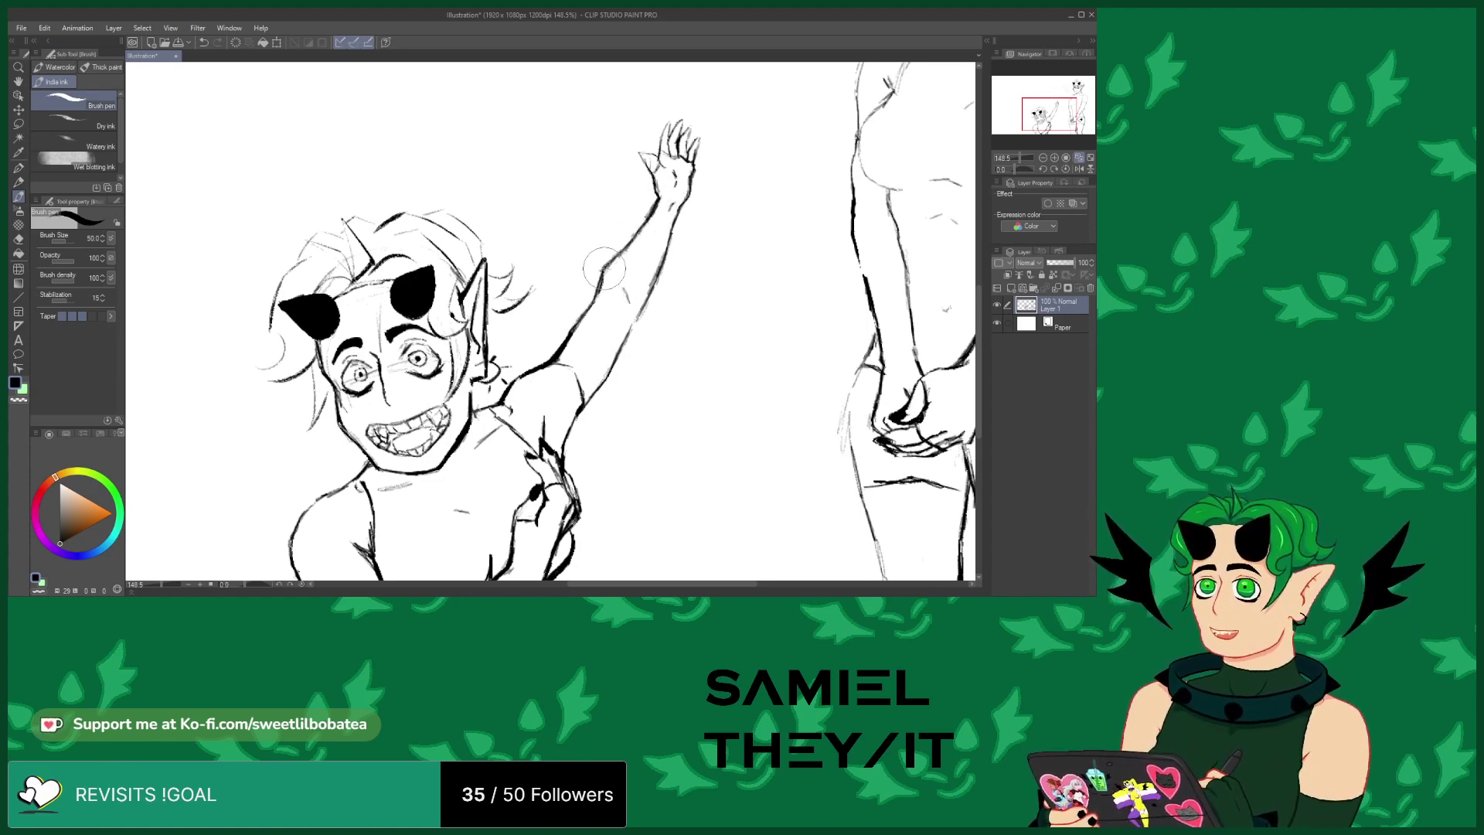
left_click(18, 239)
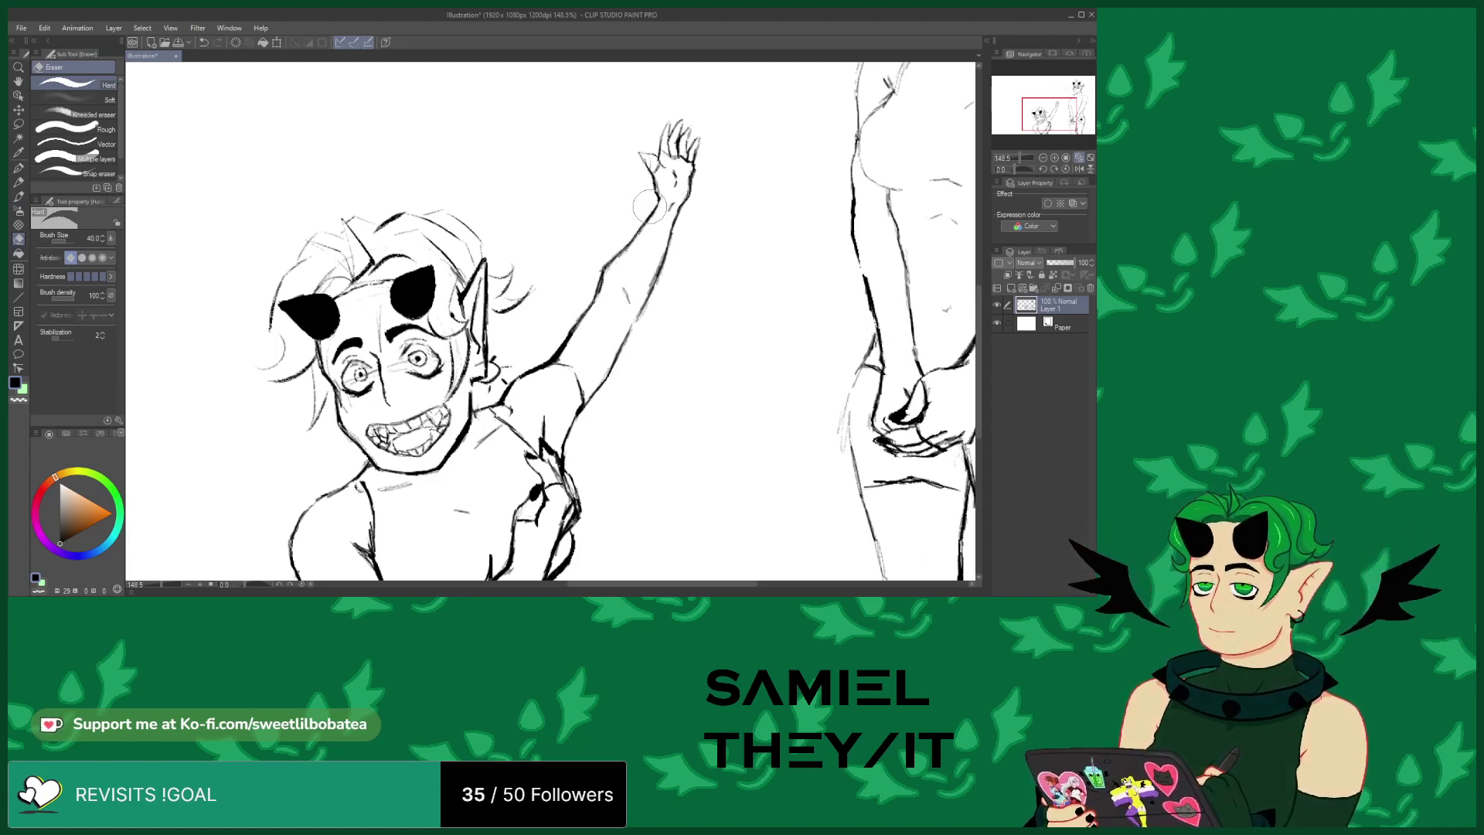
left_click(18, 196)
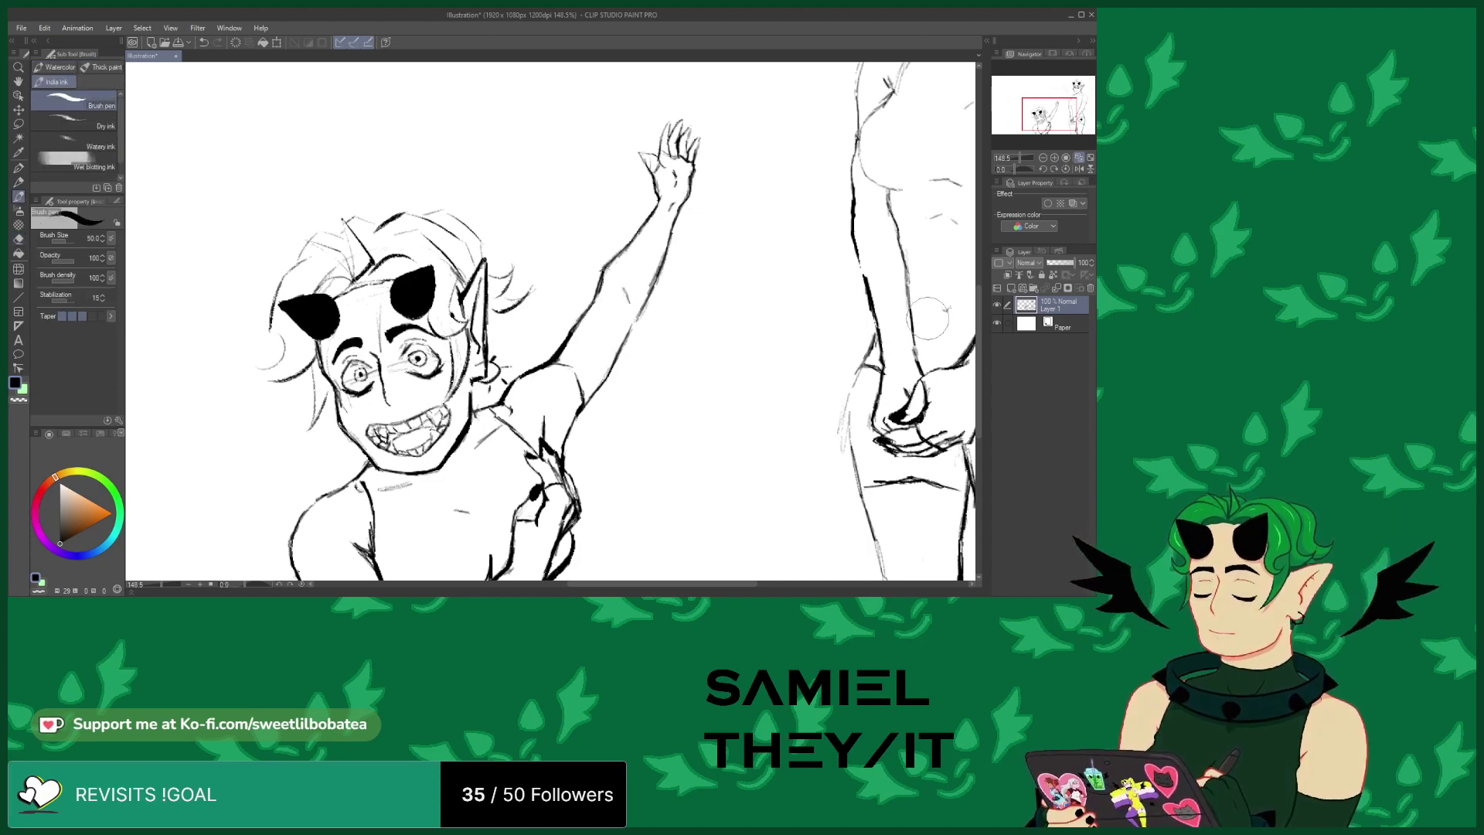
Sketch a light feathered wing on each side of the grinning character's head
left_click_drag(981, 319, 982, 346)
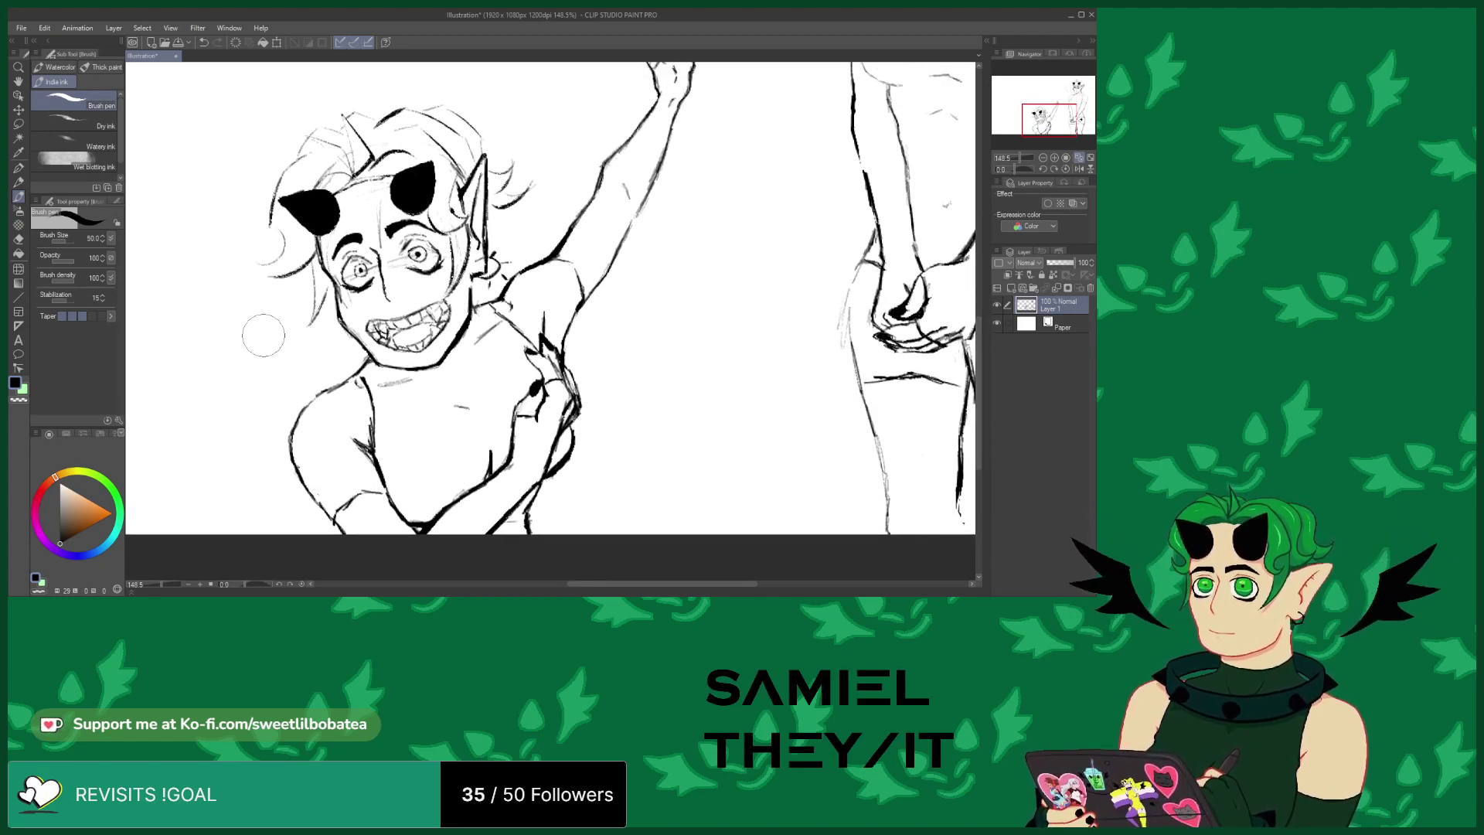
mouse_move(259, 334)
left_mouse_down()
mouse_move(234, 284)
mouse_move(171, 241)
mouse_move(212, 302)
mouse_move(175, 301)
mouse_move(224, 325)
mouse_move(196, 334)
mouse_move(244, 336)
mouse_move(236, 346)
mouse_move(250, 332)
mouse_move(279, 355)
mouse_move(228, 266)
left_mouse_up()
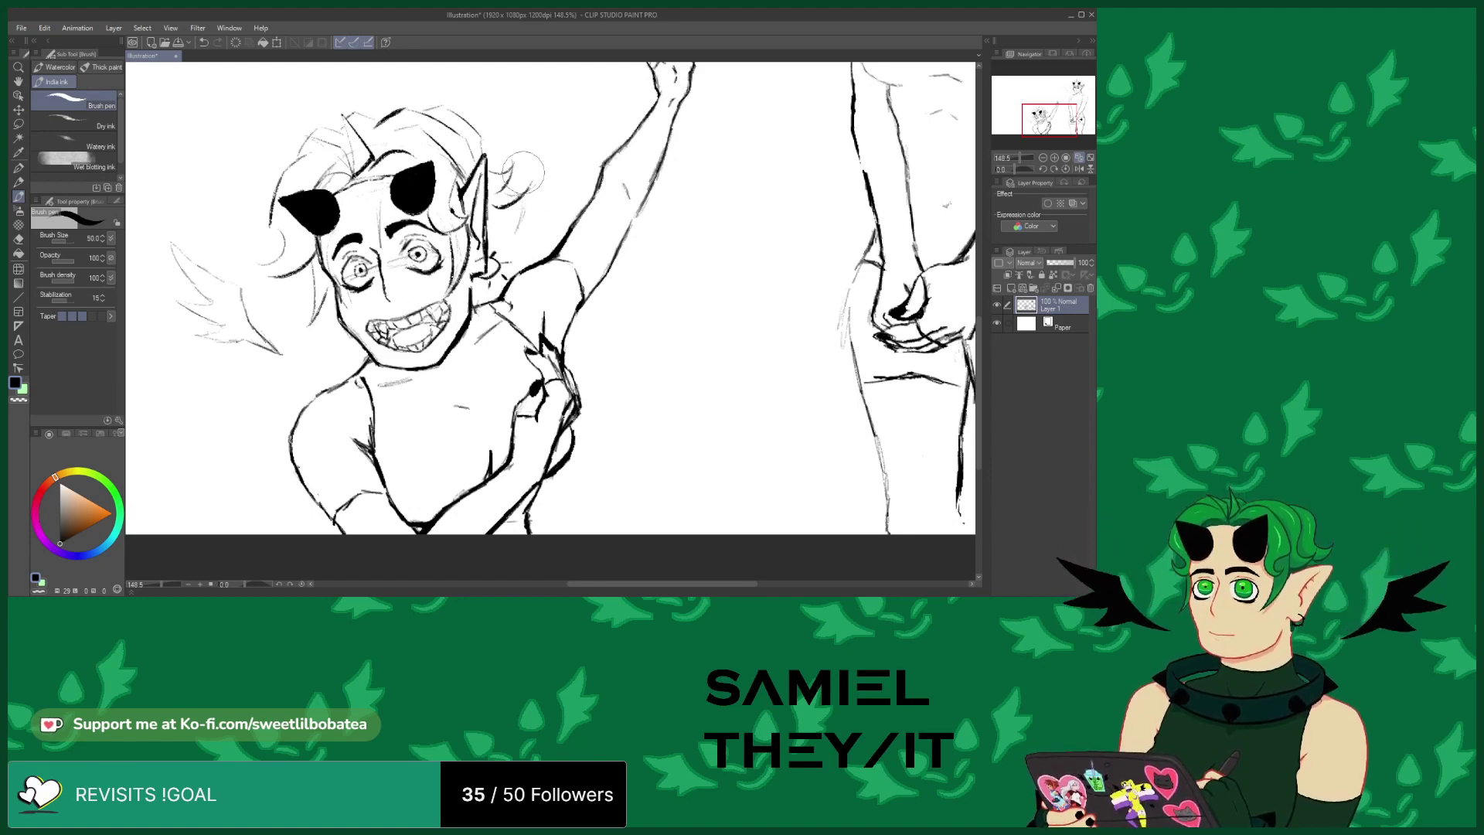
mouse_move(520, 162)
left_mouse_down()
mouse_move(549, 85)
mouse_move(549, 142)
mouse_move(561, 115)
mouse_move(571, 139)
mouse_move(545, 182)
left_mouse_up()
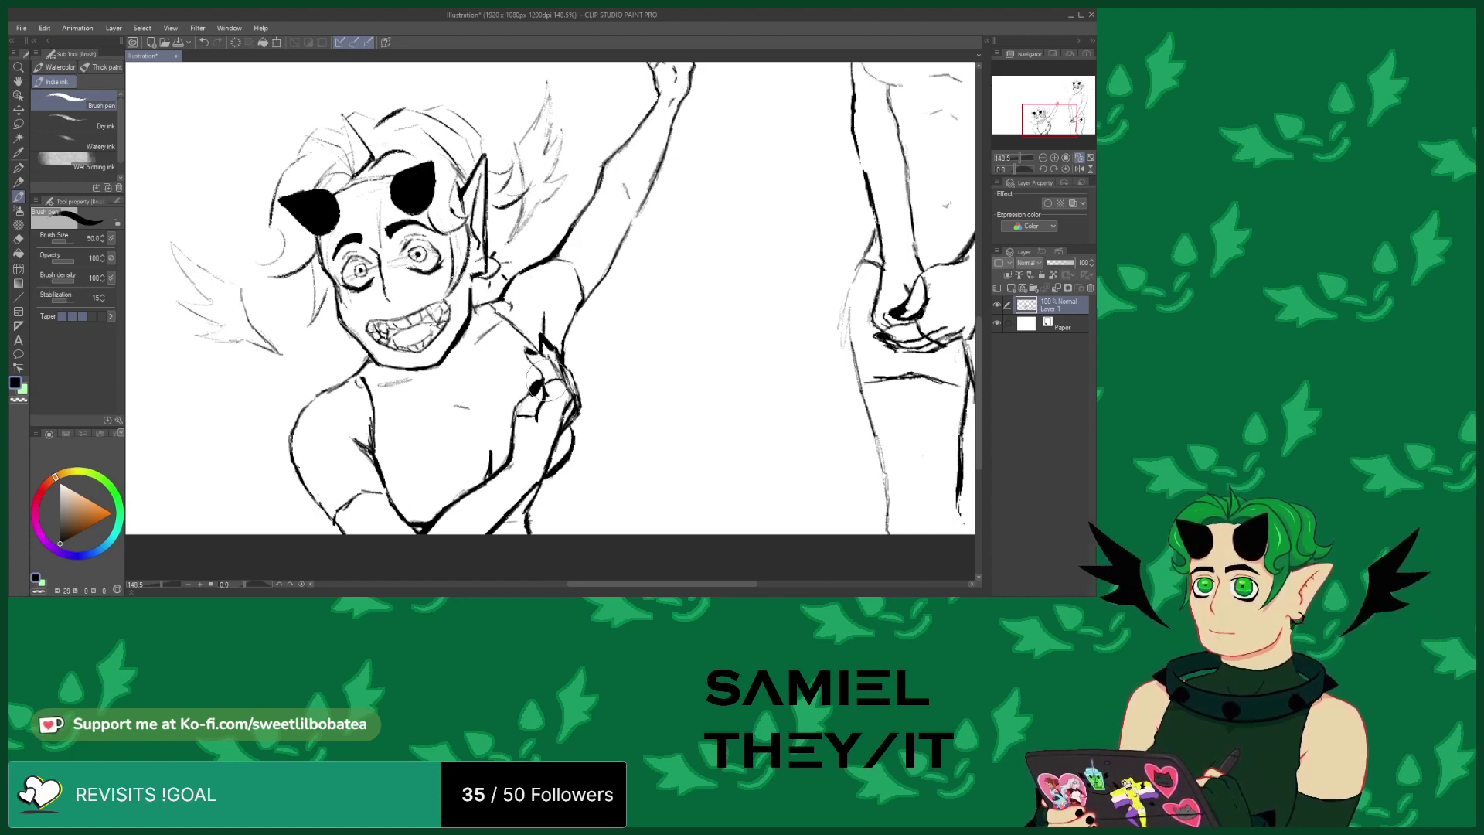
Rework both contours of the raised forearm, strengthening the lines and erasing and redrawing the uneven parts
mouse_move(981, 338)
left_mouse_down()
mouse_move(981, 369)
mouse_move(981, 302)
mouse_move(982, 317)
left_mouse_up()
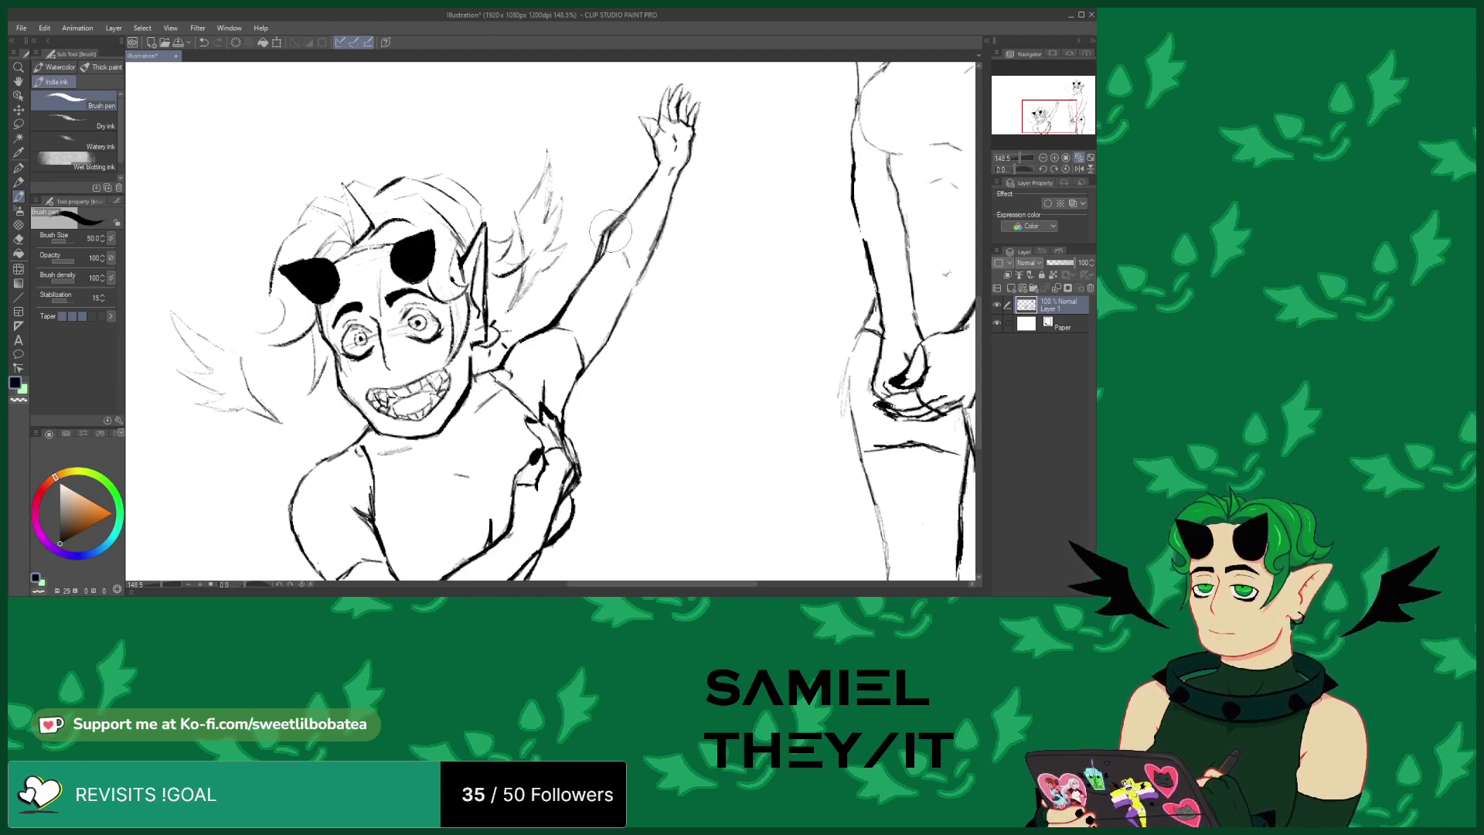
mouse_move(670, 191)
left_mouse_down()
mouse_move(671, 192)
mouse_move(641, 272)
left_mouse_up()
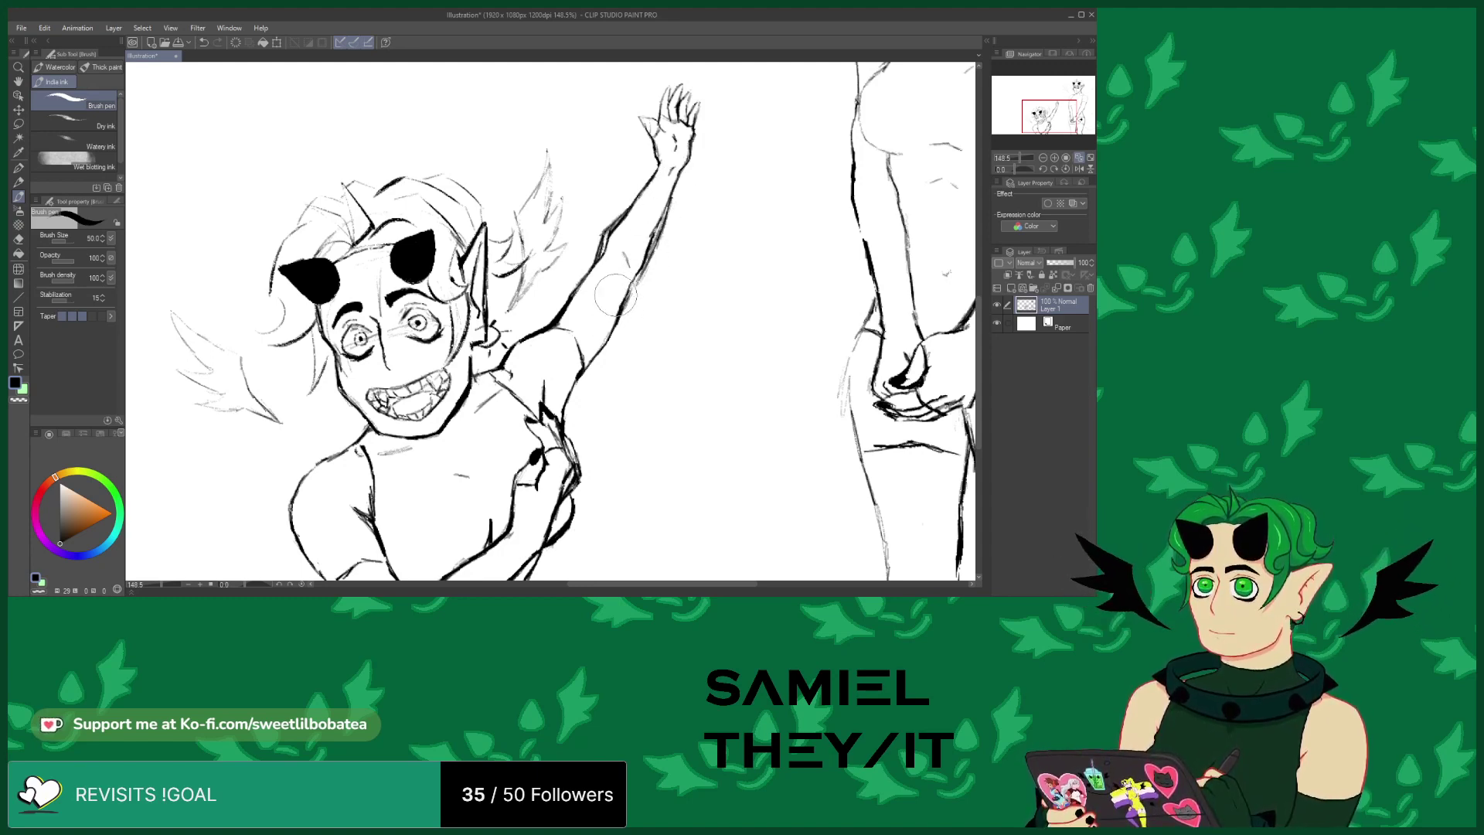
key("e")
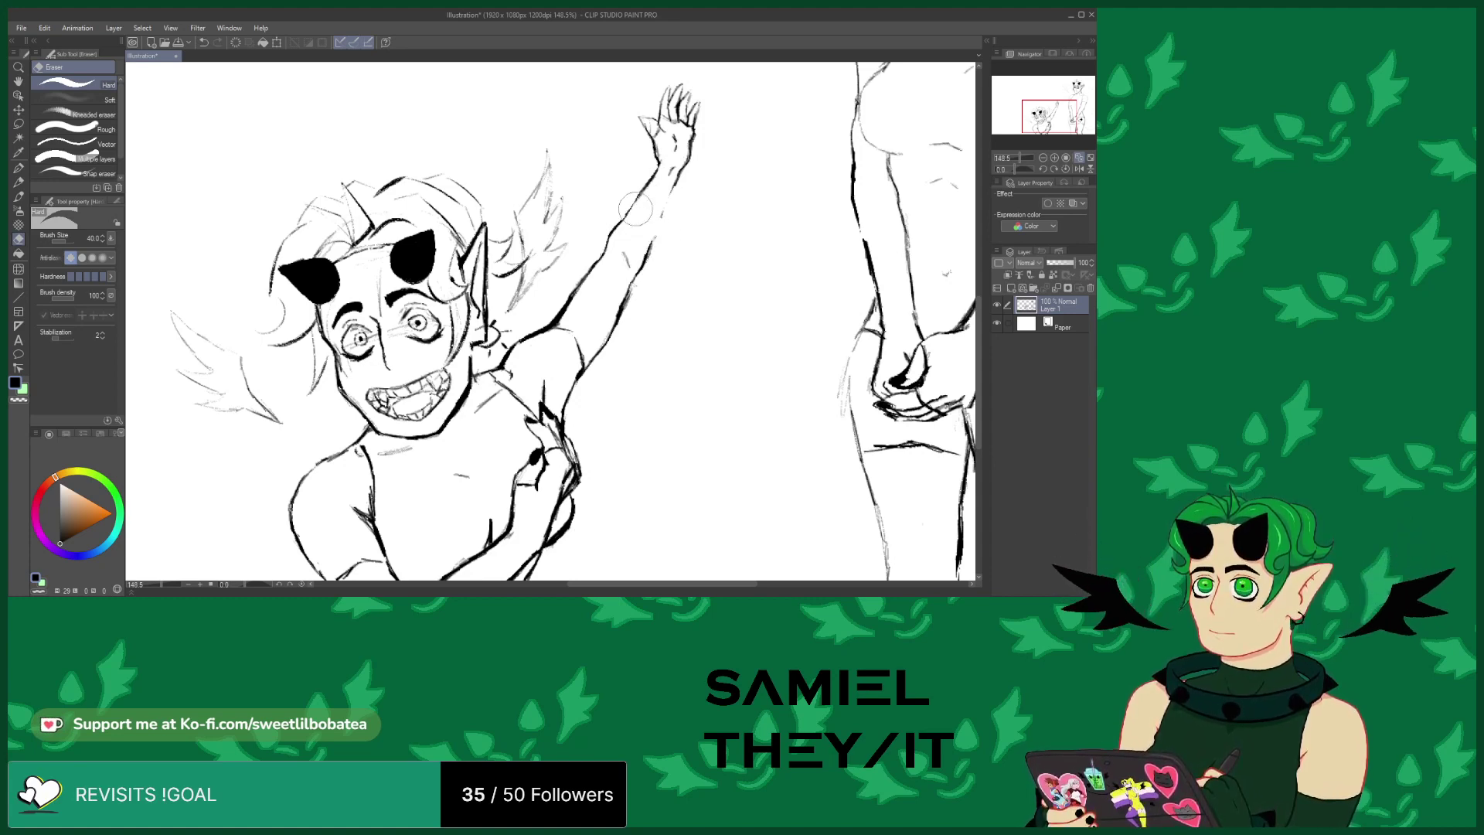
left_click(17, 198)
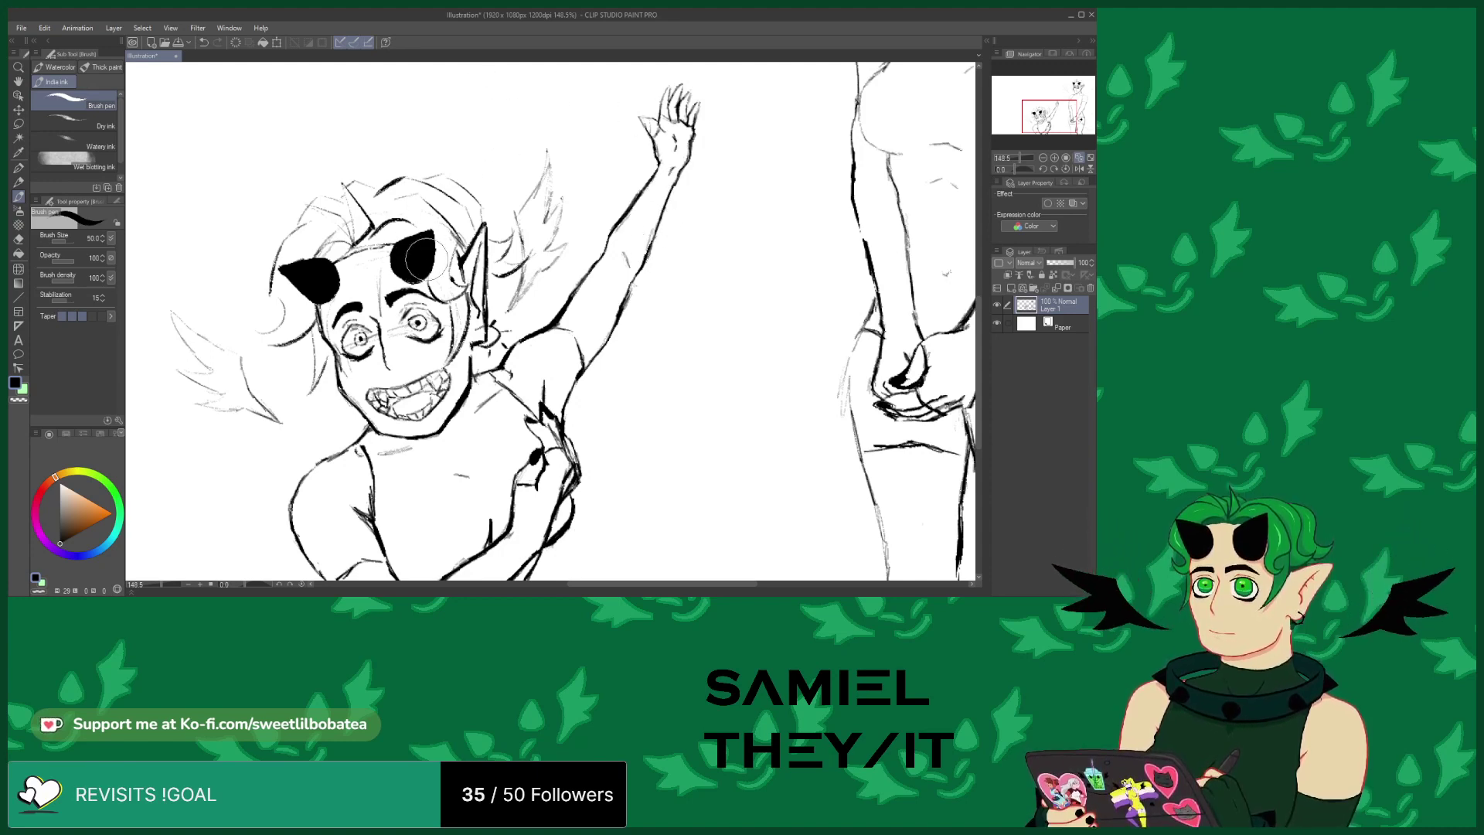
Start a crouching figure in the canvas's empty area by sketching its sharply bent leg with thigh, shin and foot
scroll(531, 362, "down", 5)
scroll(585, 497, "down", 1)
scroll(541, 387, "up", 2)
scroll(480, 309, "down", 2)
scroll(416, 220, "up", 1)
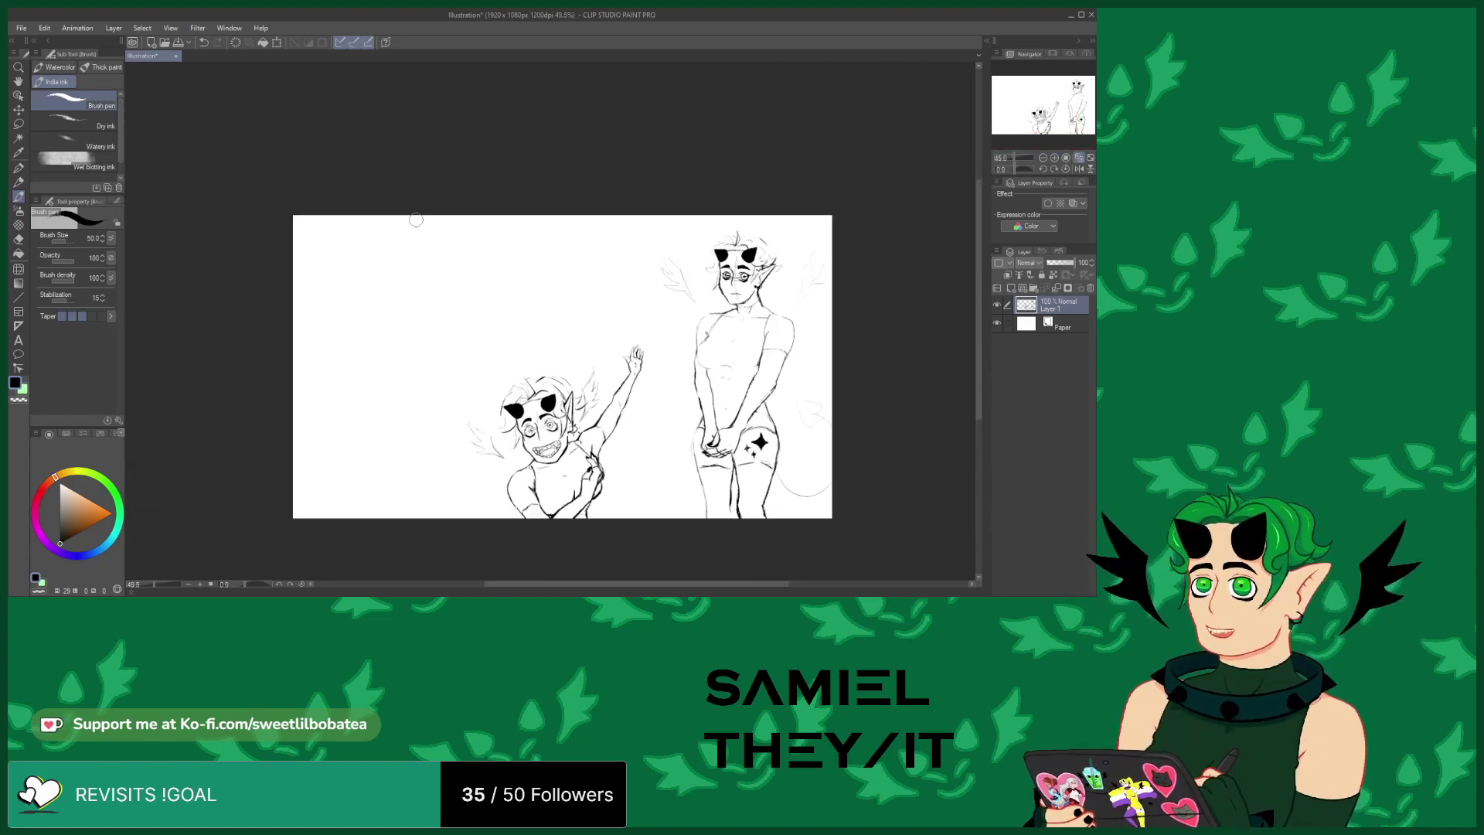
scroll(472, 241, "up", 1)
scroll(498, 464, "down", 1)
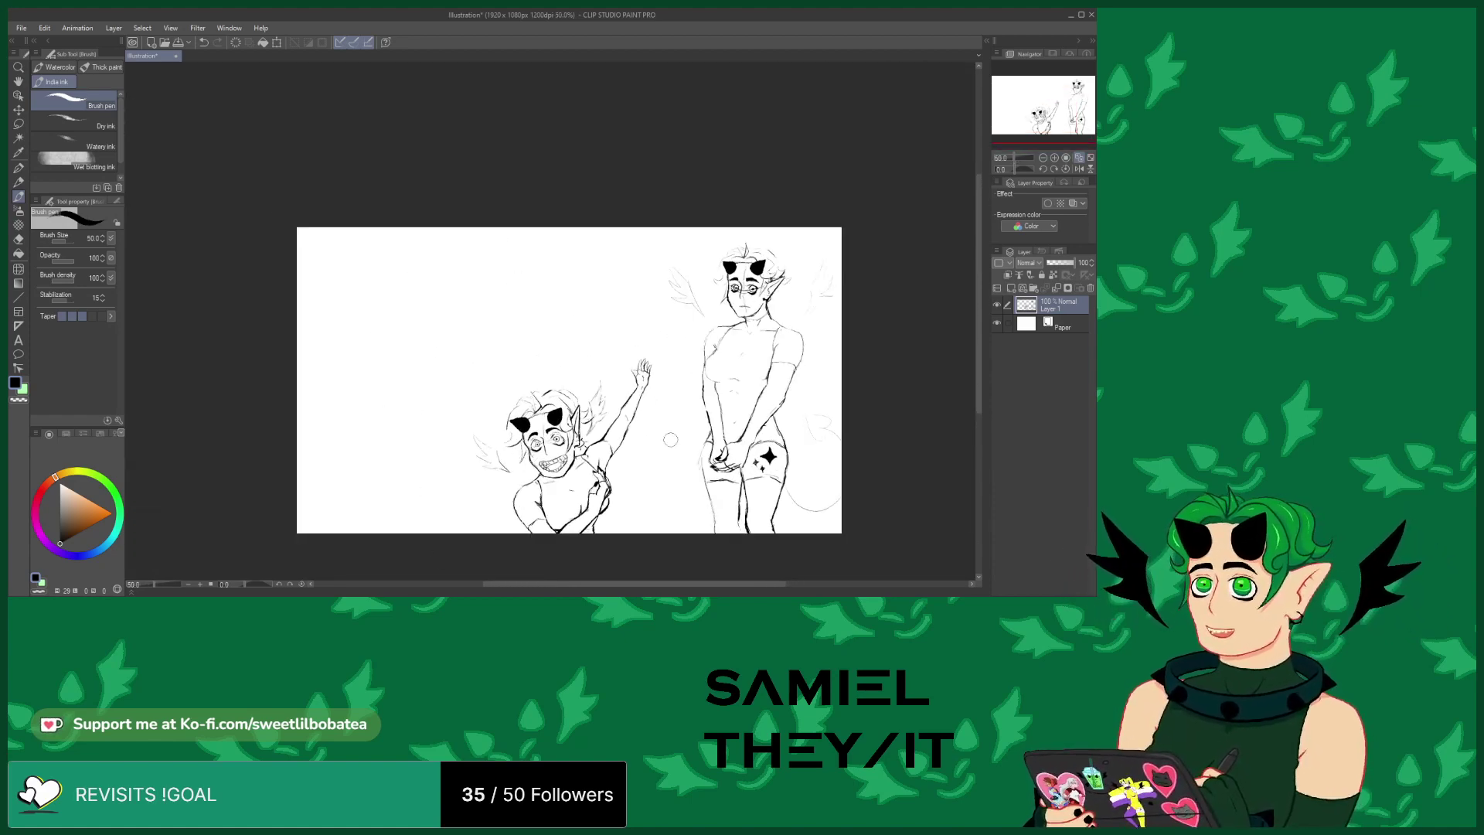
scroll(570, 380, "up", 1)
scroll(523, 318, "down", 1)
scroll(553, 308, "up", 2)
scroll(553, 307, "up", 2)
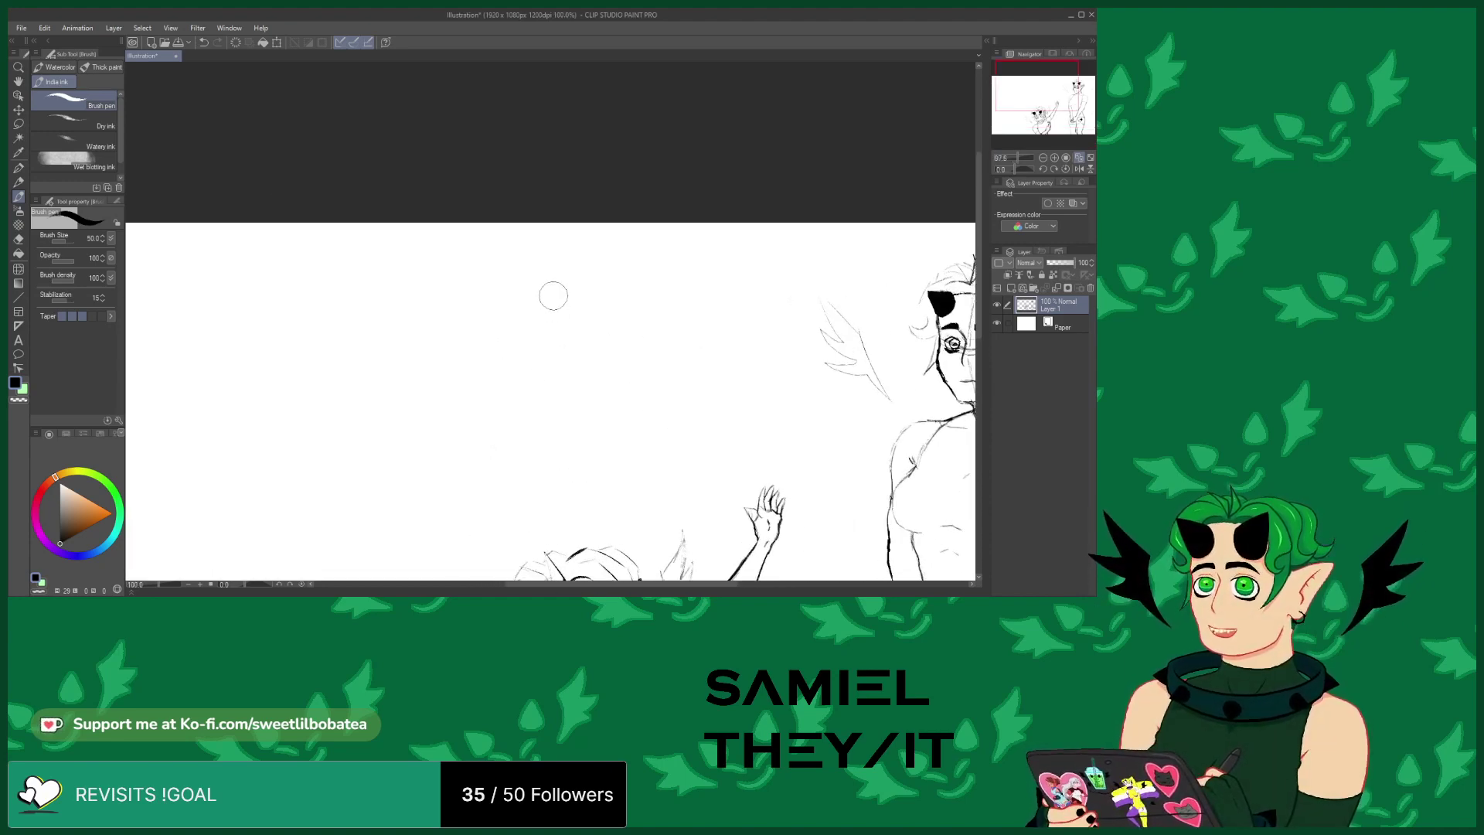
scroll(548, 303, "up", 2)
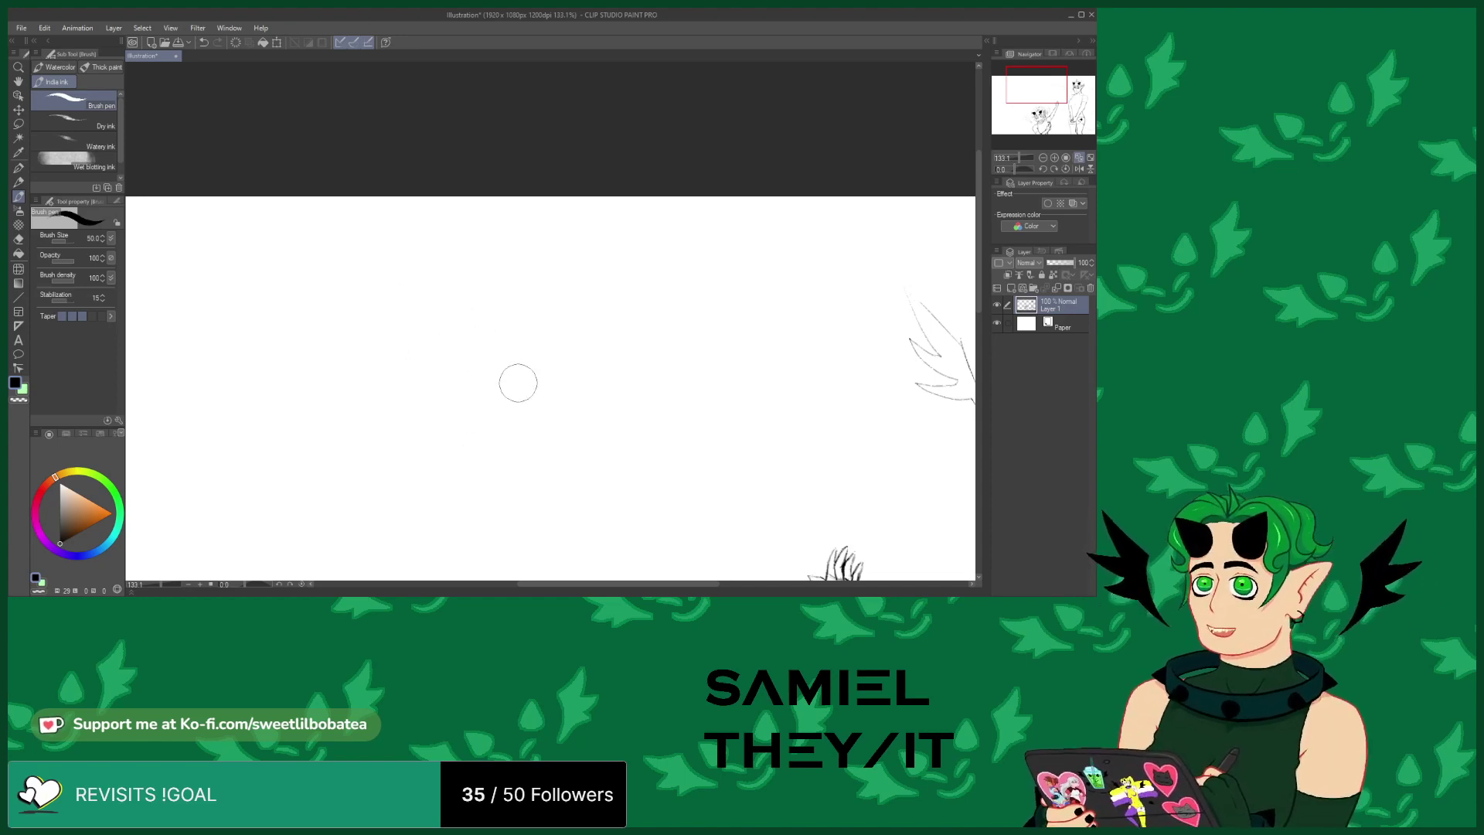
mouse_move(496, 383)
left_mouse_down()
mouse_move(568, 391)
mouse_move(477, 378)
mouse_move(433, 398)
left_mouse_up()
left_click_drag(429, 408, 506, 487)
mouse_move(450, 408)
left_mouse_down()
mouse_move(551, 445)
mouse_move(534, 450)
mouse_move(609, 443)
left_mouse_up()
mouse_move(464, 451)
left_mouse_down()
mouse_move(544, 489)
mouse_move(487, 496)
mouse_move(577, 504)
mouse_move(550, 448)
mouse_move(570, 481)
mouse_move(499, 461)
mouse_move(543, 483)
left_mouse_up()
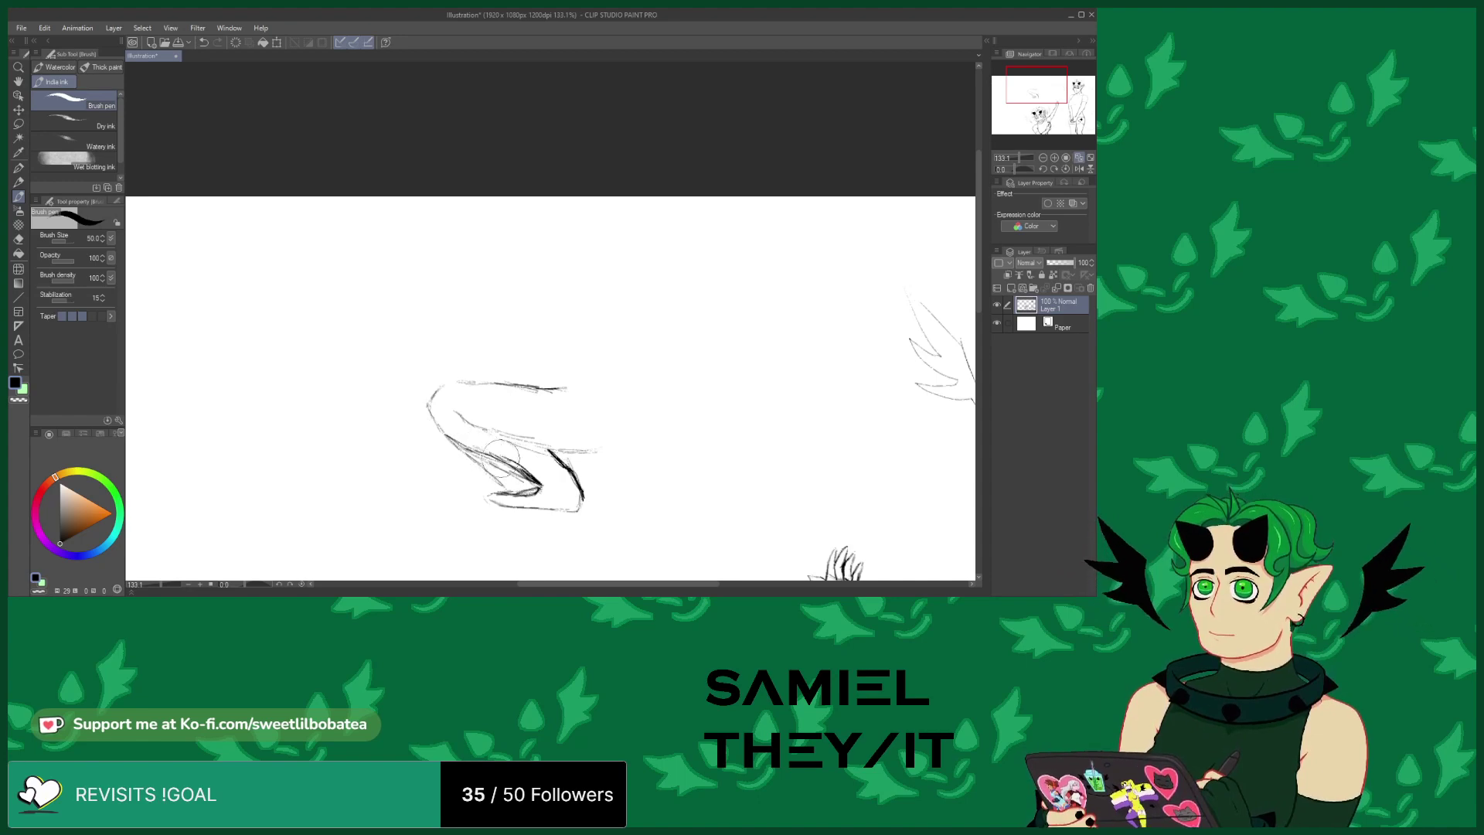
mouse_move(459, 439)
left_mouse_down()
mouse_move(436, 404)
mouse_move(474, 382)
left_mouse_up()
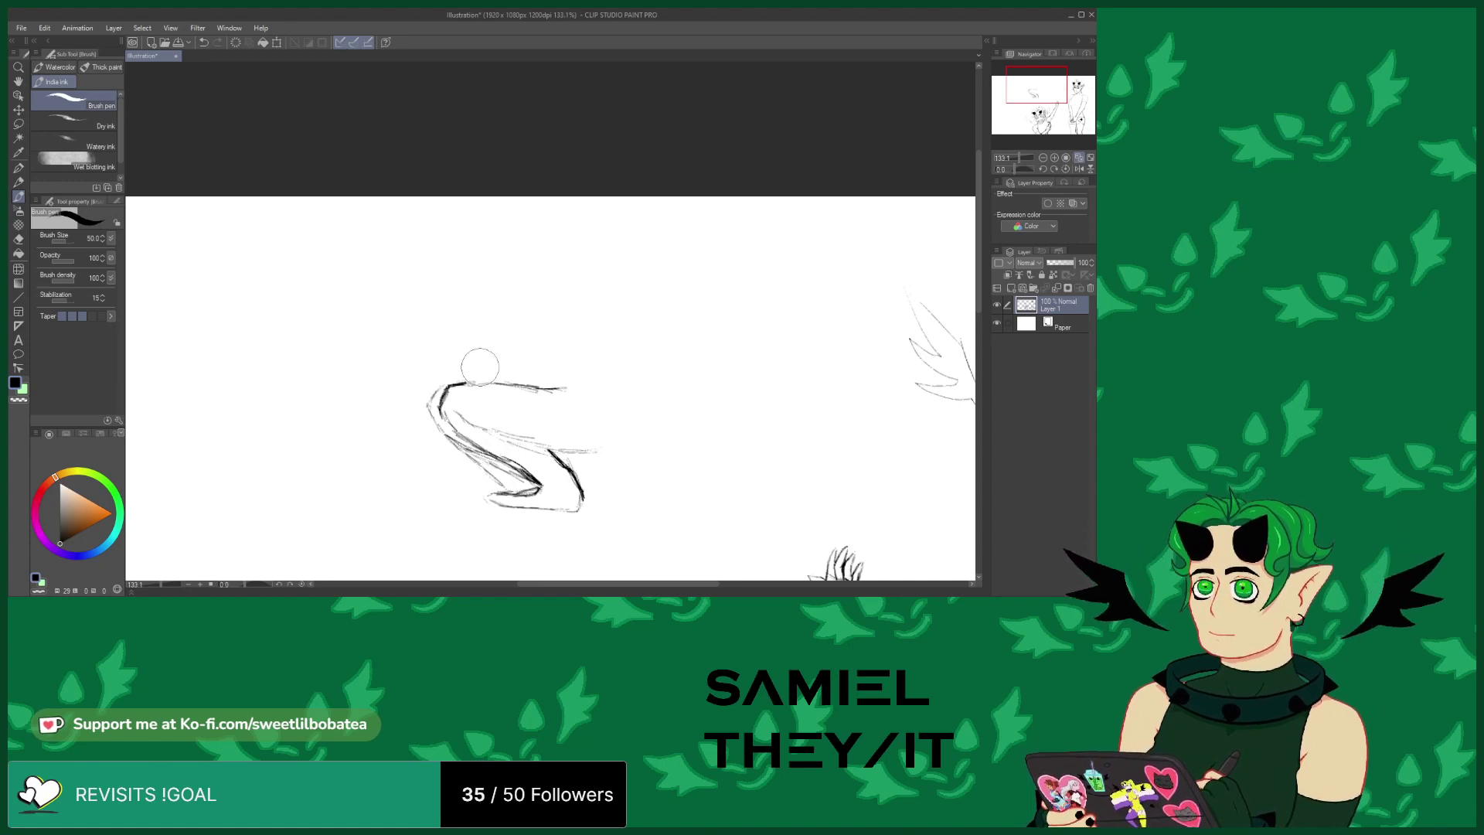
left_click_drag(534, 442, 567, 458)
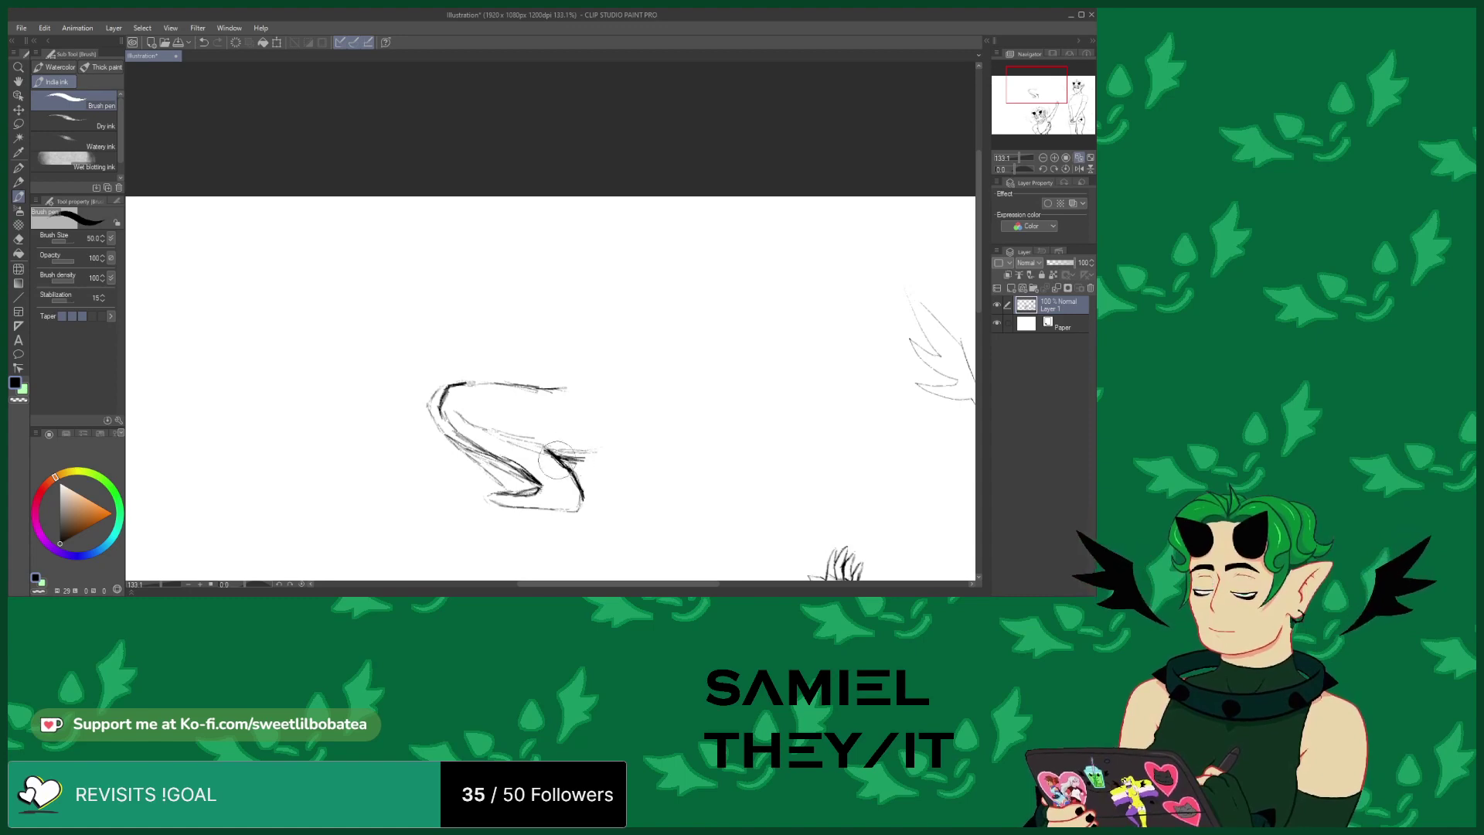
Draw the crouching figure's rounded hip and long arched back, and add a curve inside the hip and a chest line
mouse_move(604, 459)
left_mouse_down()
mouse_move(606, 387)
mouse_move(617, 402)
mouse_move(585, 360)
mouse_move(541, 324)
mouse_move(464, 315)
left_mouse_up()
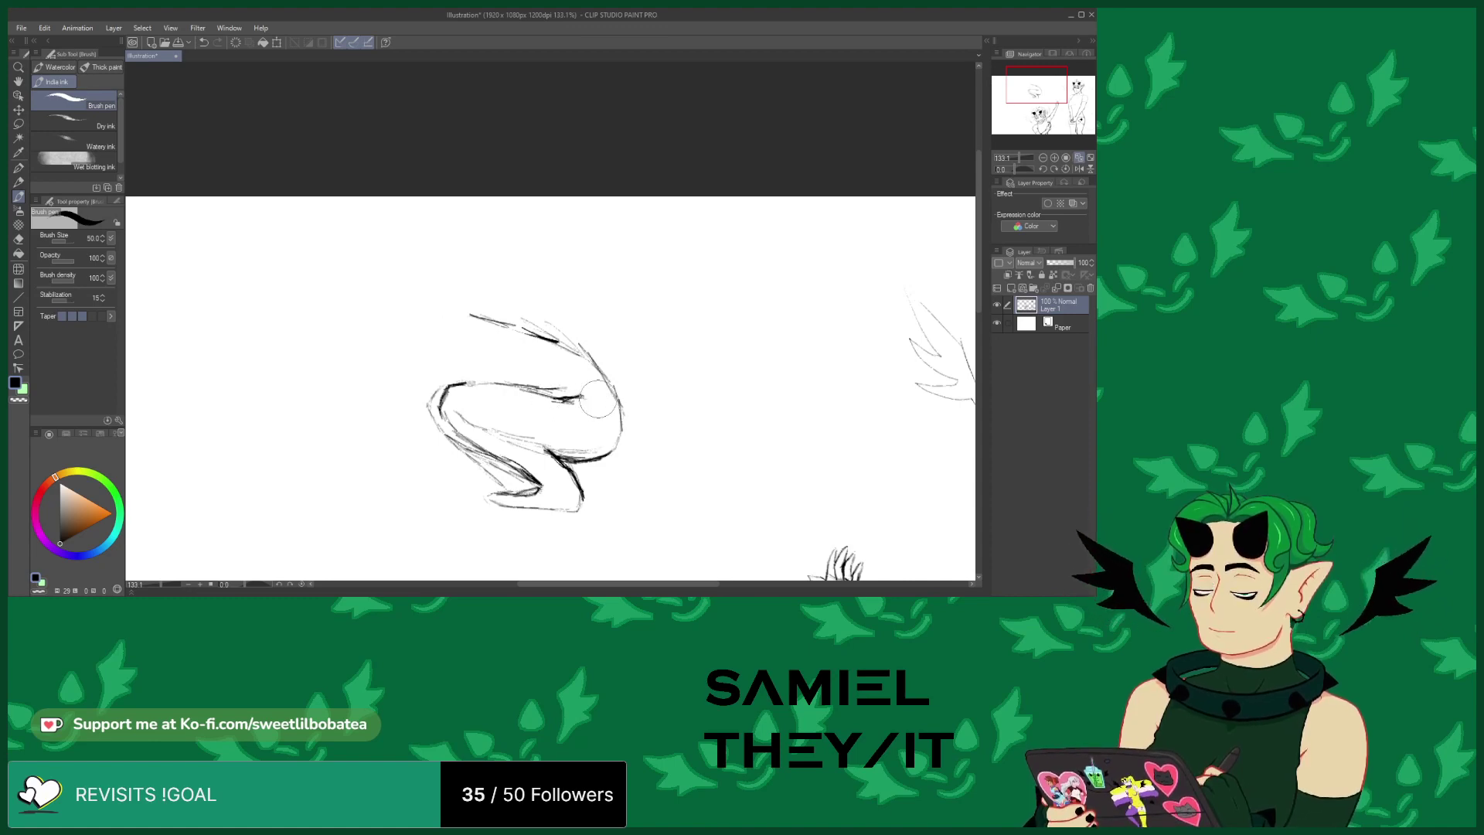
mouse_move(615, 380)
left_mouse_down()
mouse_move(616, 451)
mouse_move(585, 458)
left_mouse_up()
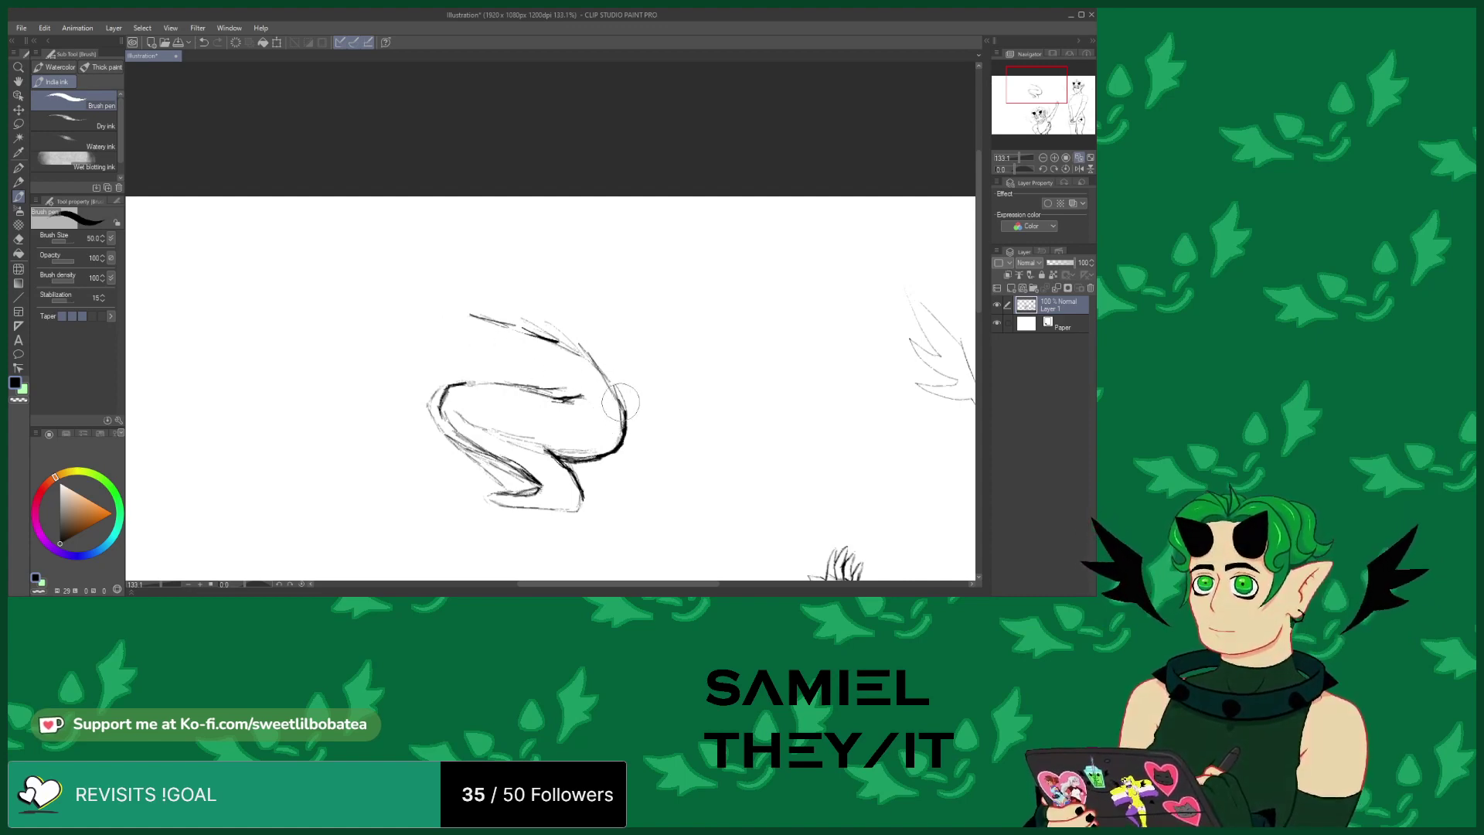
left_click_drag(628, 406, 586, 356)
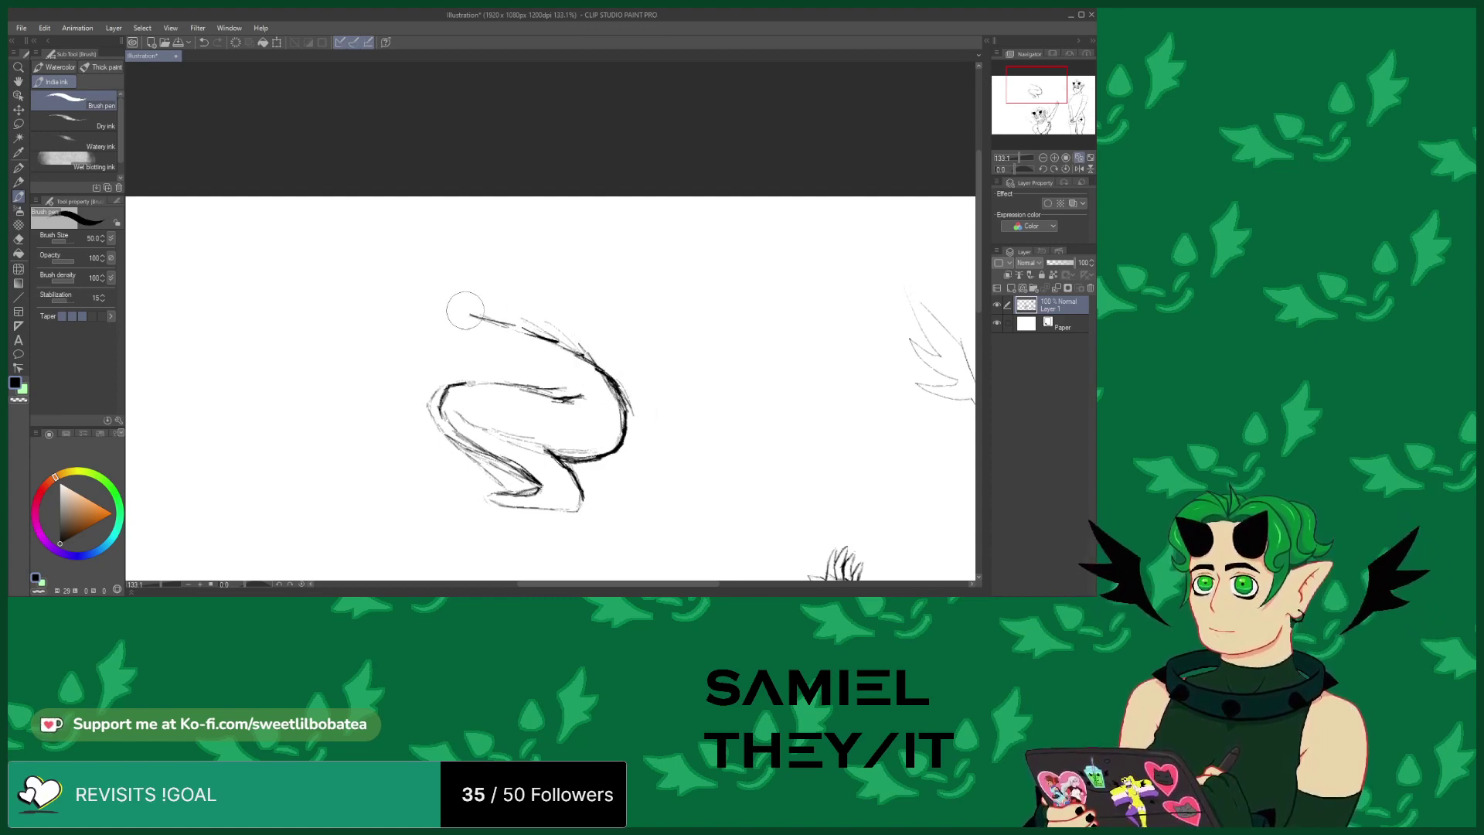
left_click_drag(429, 317, 462, 315)
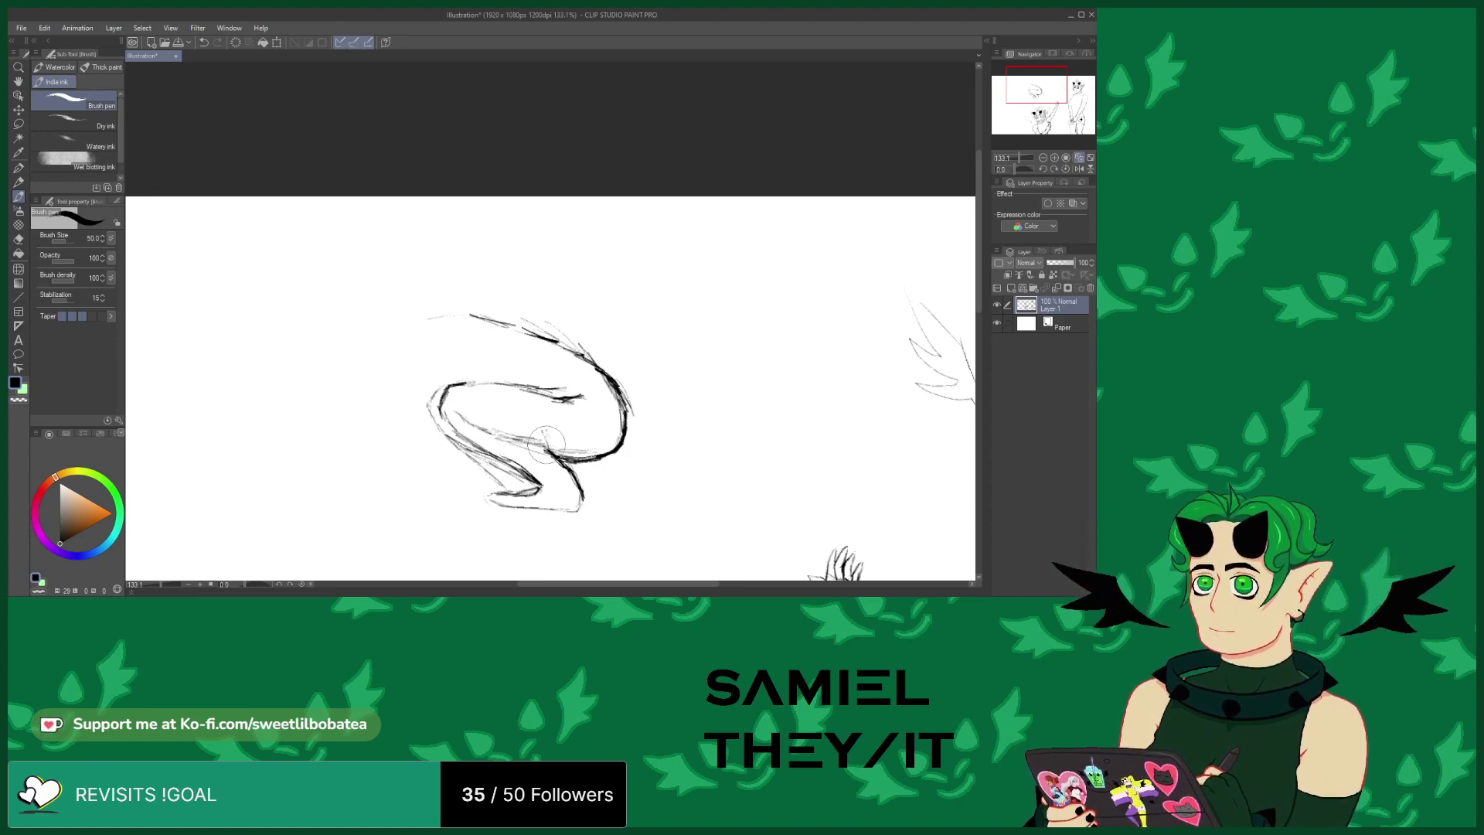
left_click_drag(539, 400, 547, 452)
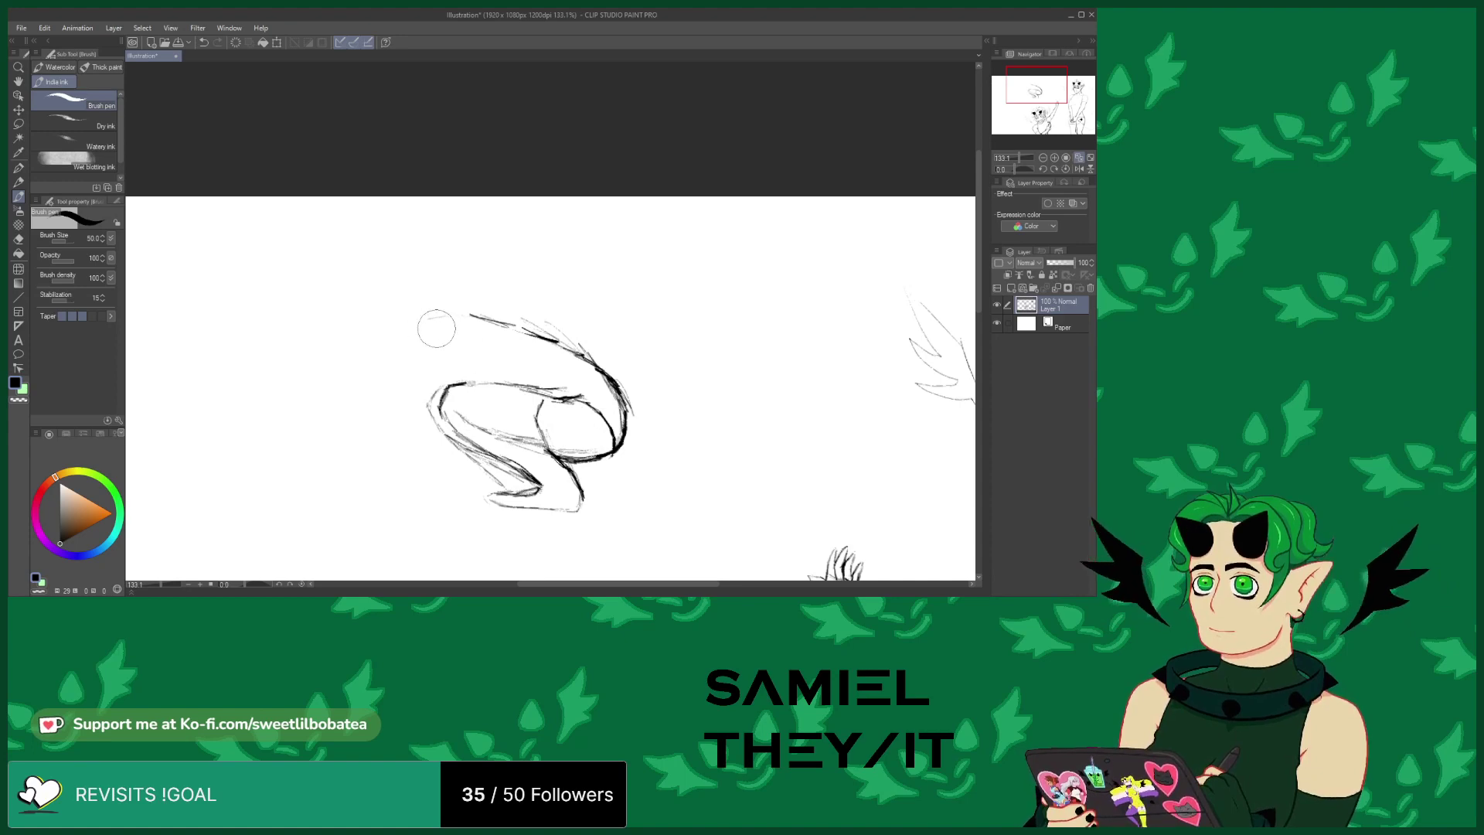
mouse_move(463, 313)
left_mouse_down()
mouse_move(394, 324)
mouse_move(410, 393)
left_mouse_up()
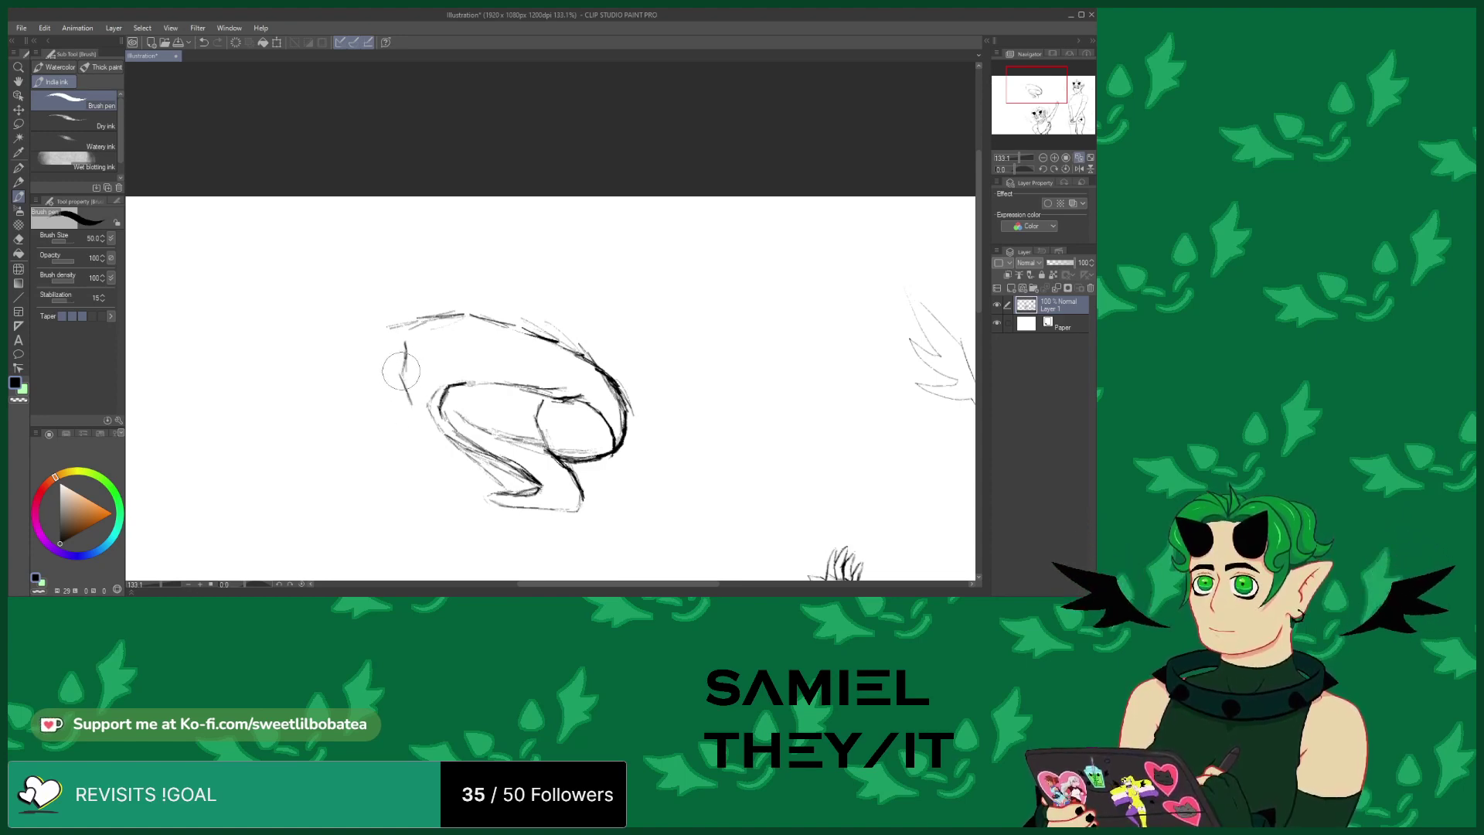
Detail the crouching figure's foot and heel, draw the upper edge of its bent arm, and extend the back line toward the neck
mouse_move(510, 435)
left_mouse_down()
mouse_move(540, 448)
mouse_move(493, 427)
mouse_move(545, 481)
mouse_move(534, 487)
mouse_move(578, 496)
mouse_move(557, 506)
mouse_move(574, 465)
mouse_move(516, 508)
mouse_move(517, 494)
mouse_move(553, 490)
mouse_move(501, 486)
left_mouse_up()
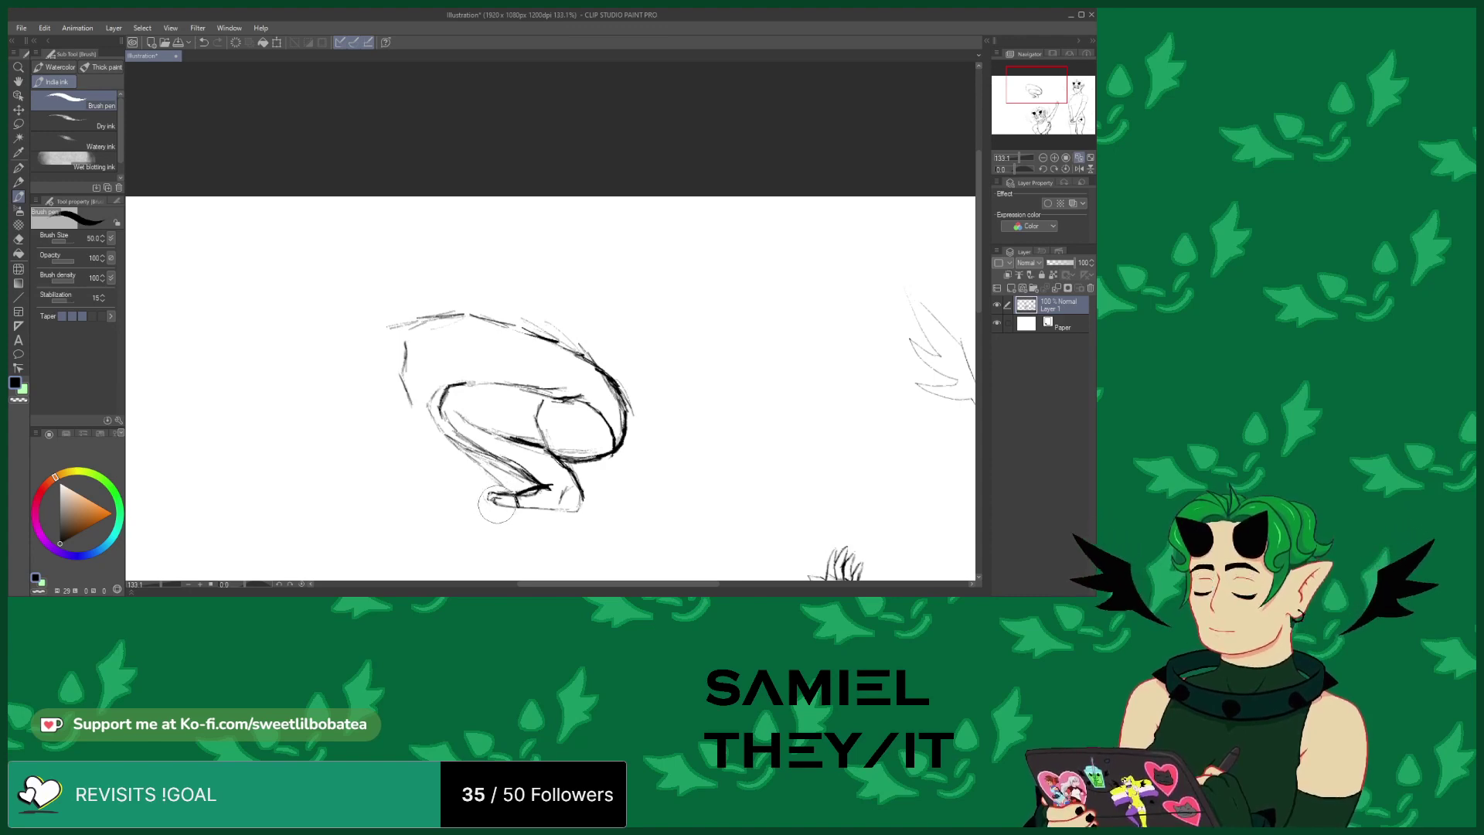
mouse_move(558, 510)
left_mouse_down()
mouse_move(576, 495)
mouse_move(580, 506)
left_mouse_up()
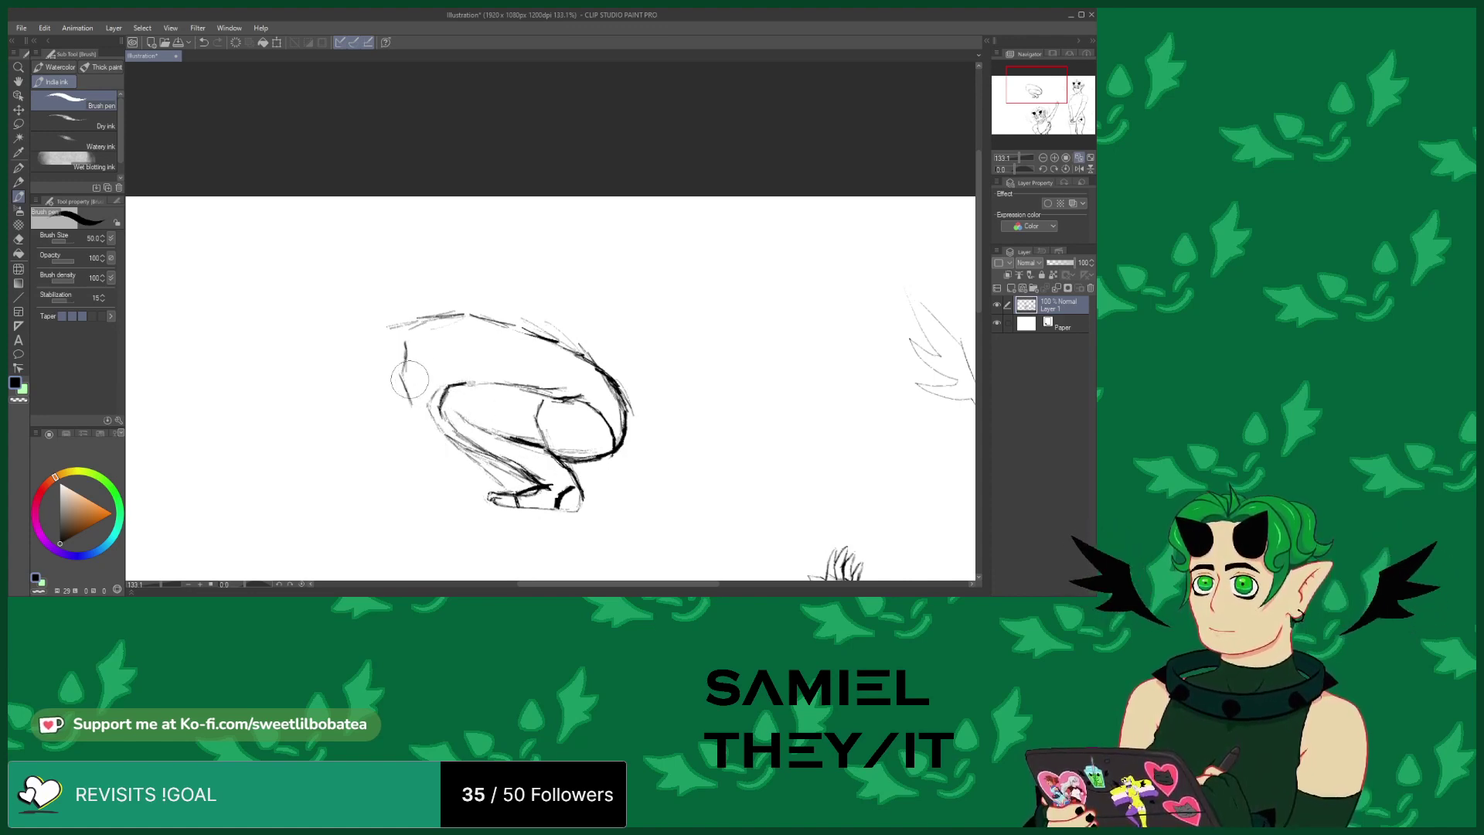
mouse_move(418, 411)
left_mouse_down()
mouse_move(438, 435)
mouse_move(416, 406)
mouse_move(445, 447)
mouse_move(409, 454)
left_mouse_up()
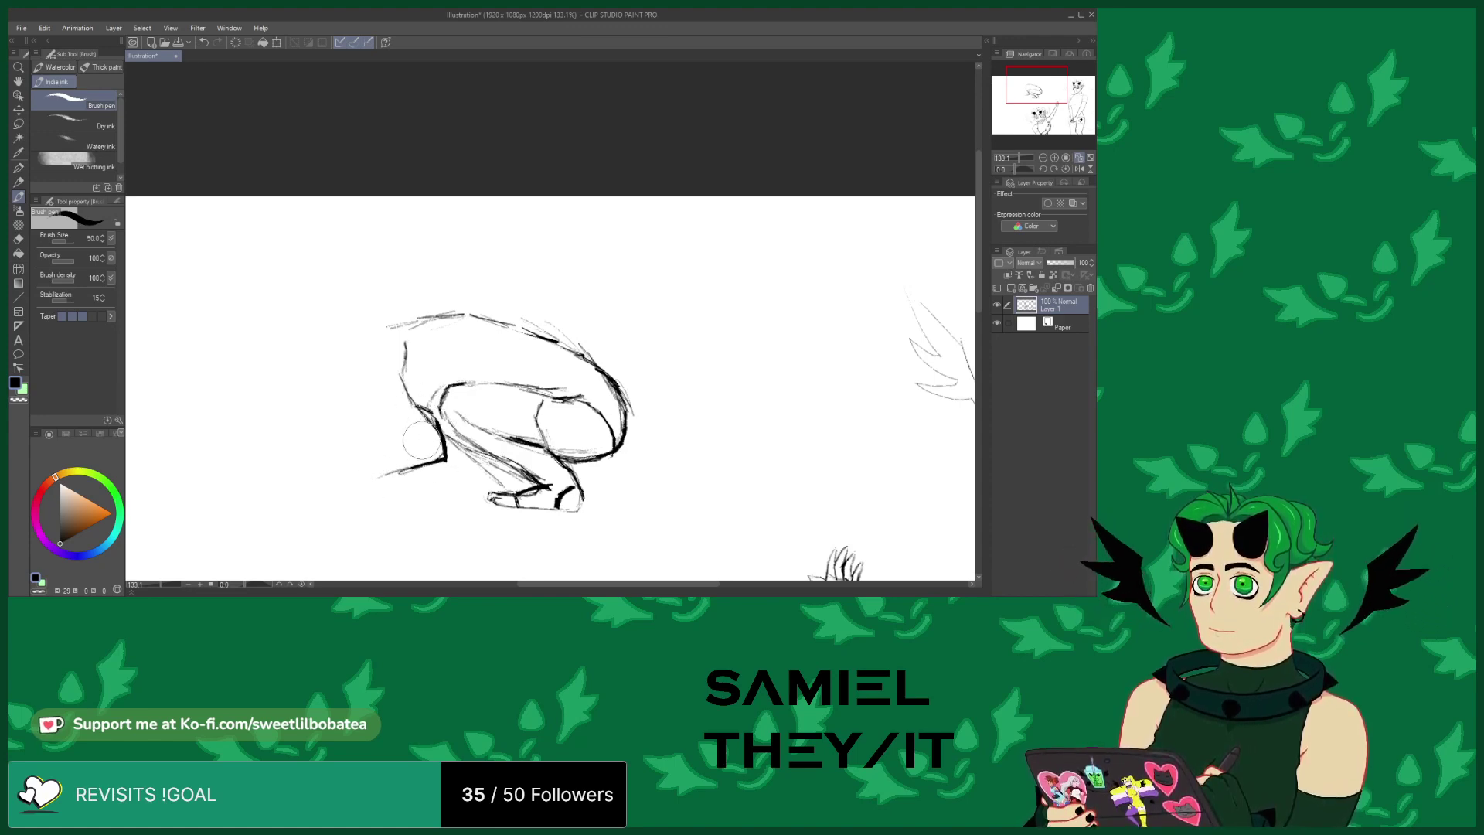
left_click_drag(404, 326, 364, 340)
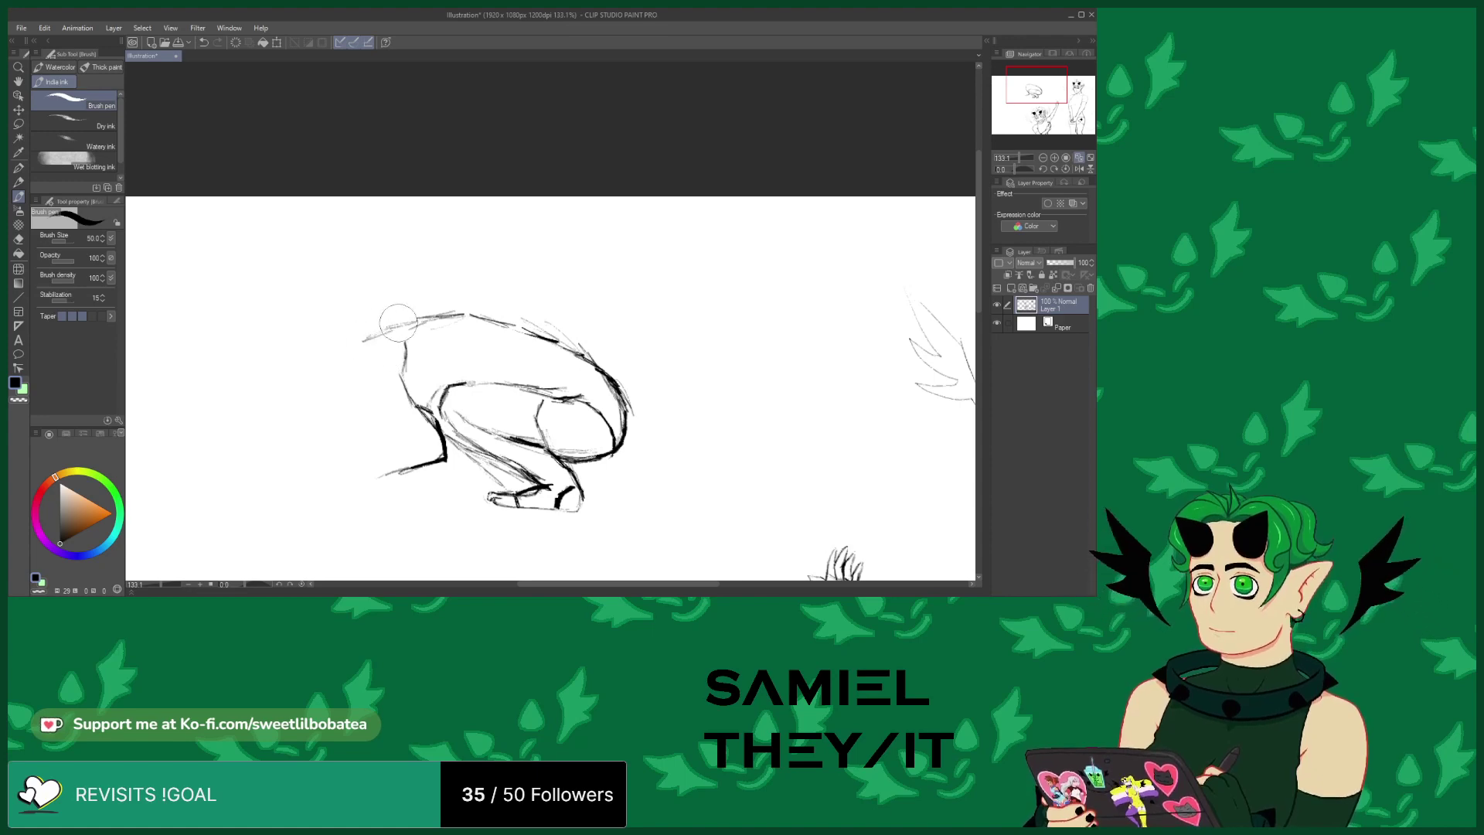
mouse_move(371, 404)
left_mouse_down()
mouse_move(341, 407)
mouse_move(364, 416)
left_mouse_up()
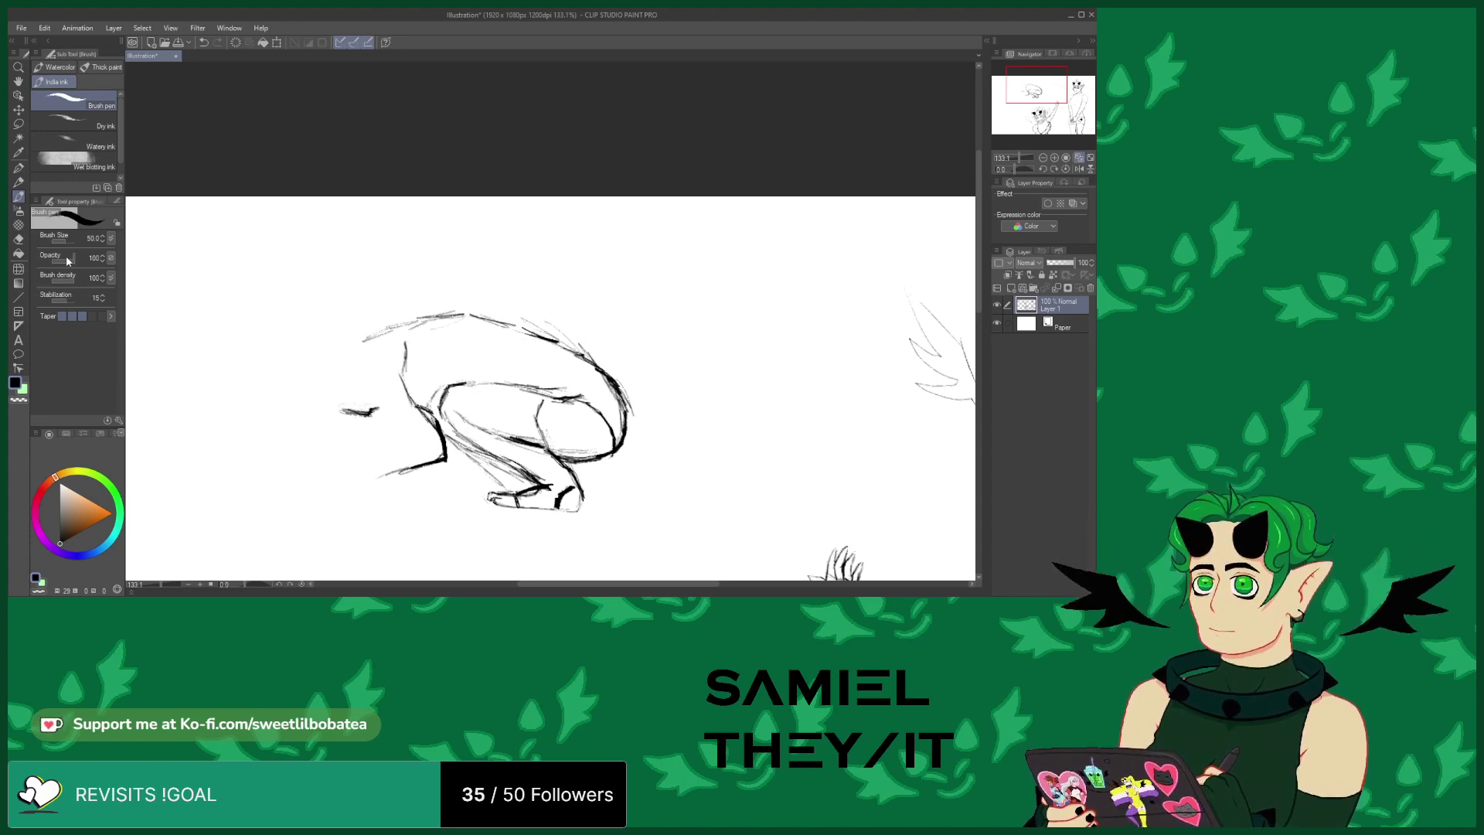
left_click(20, 253)
left_click(15, 239)
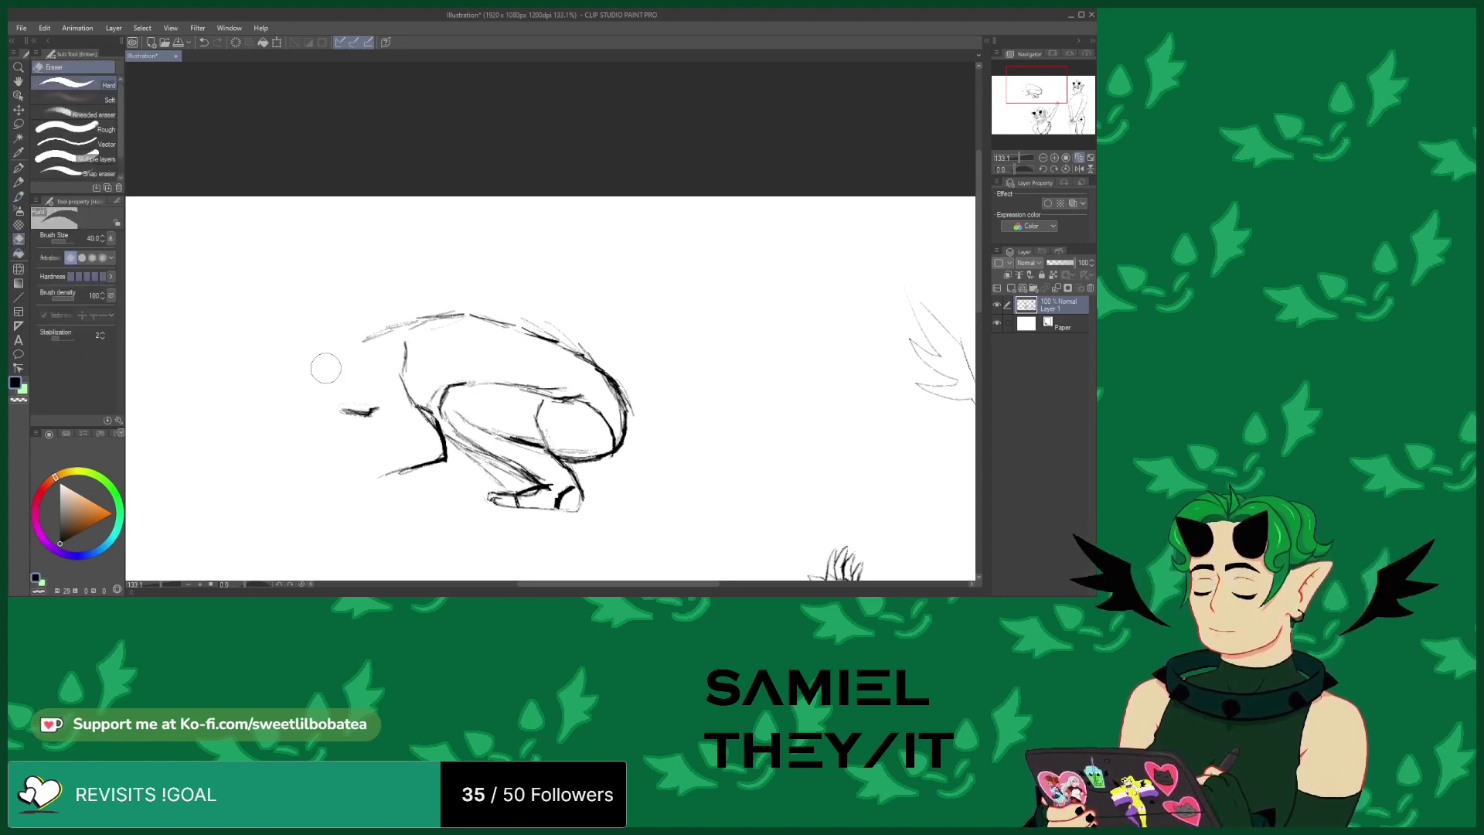
left_click_drag(376, 421, 354, 413)
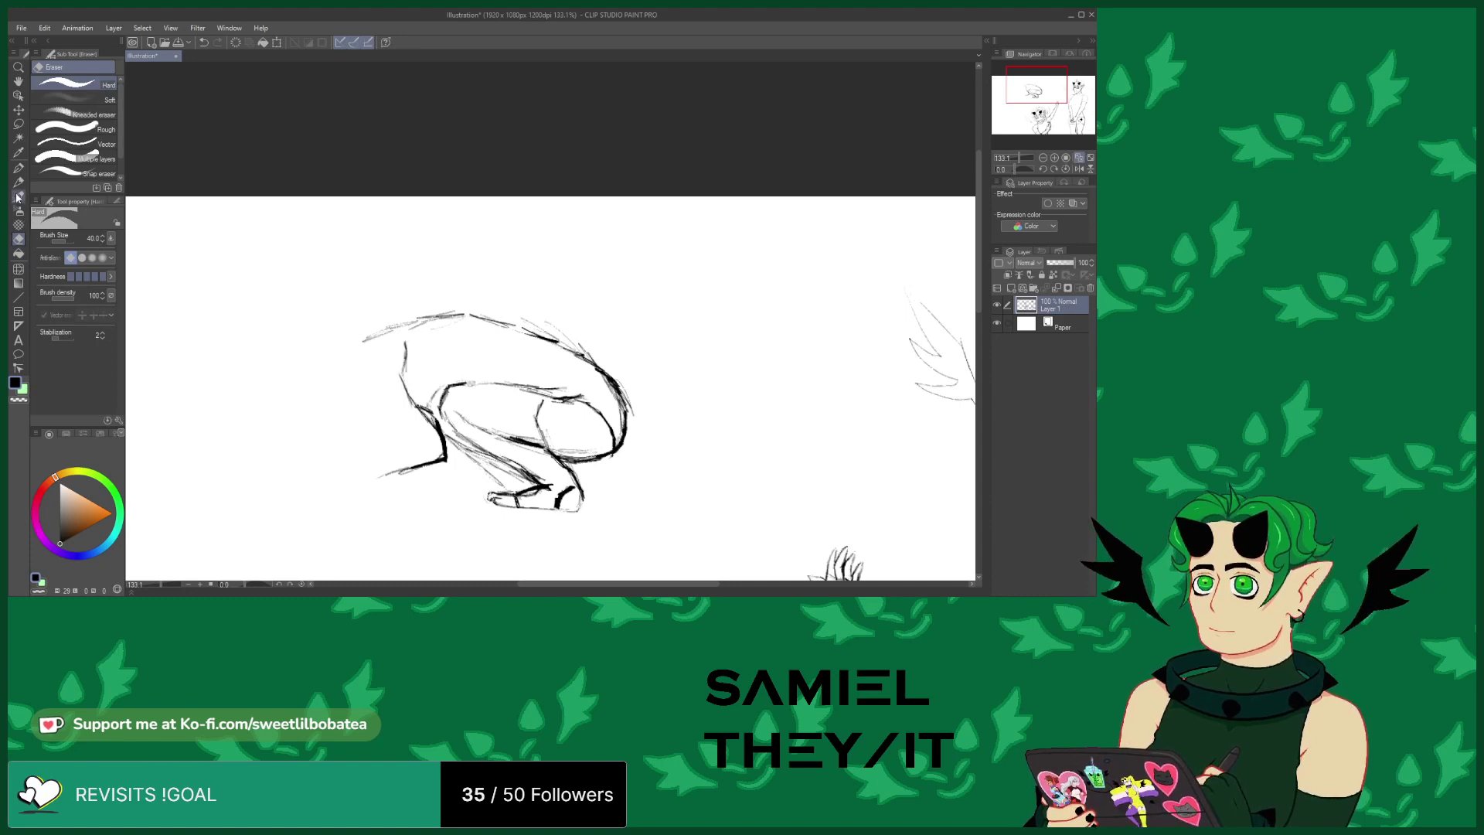
left_click(17, 197)
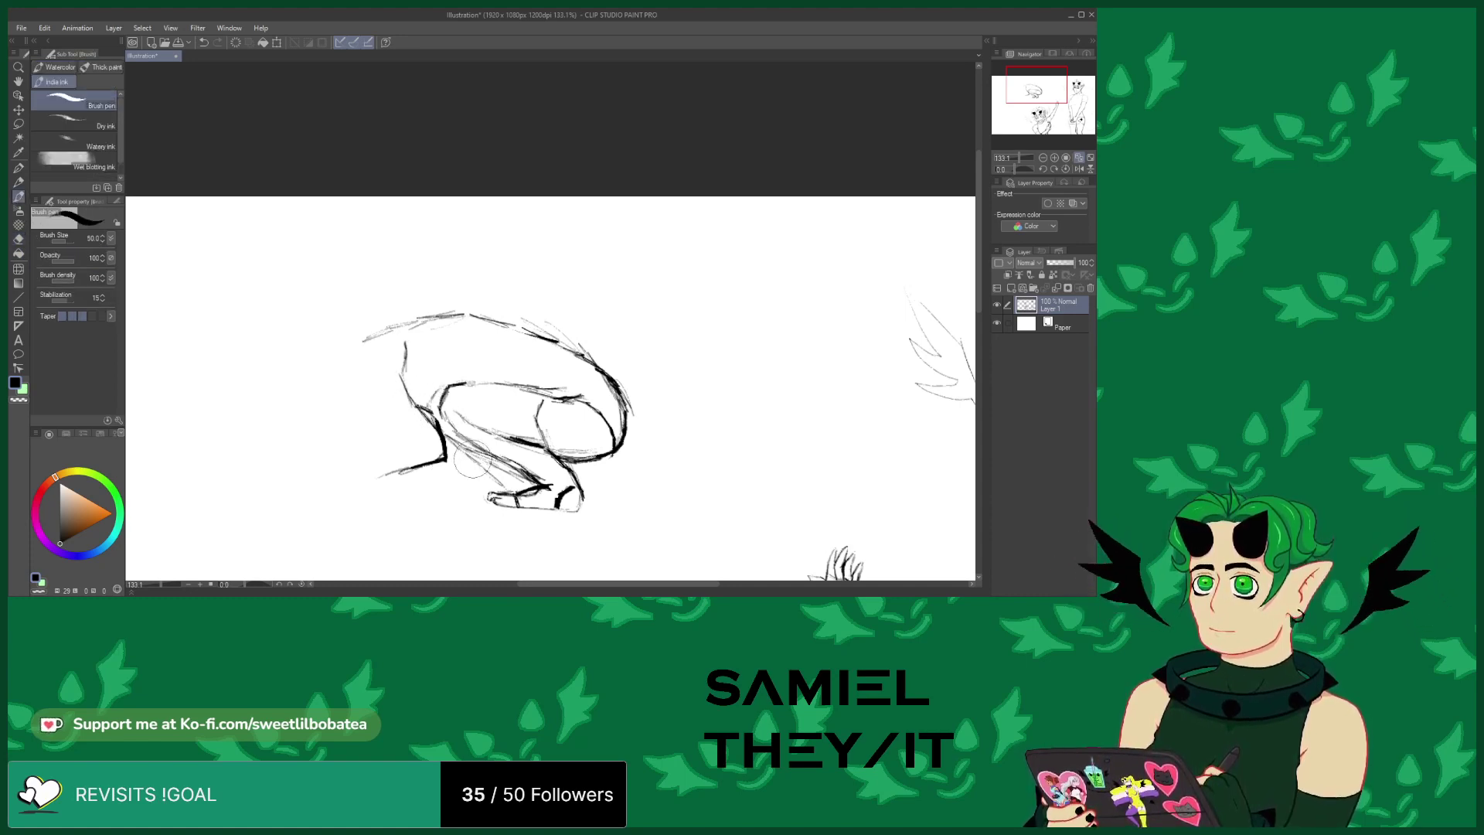
Draw the lower edge of the crouching figure's forearm and sketch its lowered head with a rounded skull and jaw
mouse_move(468, 446)
left_mouse_down()
mouse_move(487, 476)
mouse_move(474, 483)
mouse_move(379, 492)
left_mouse_up()
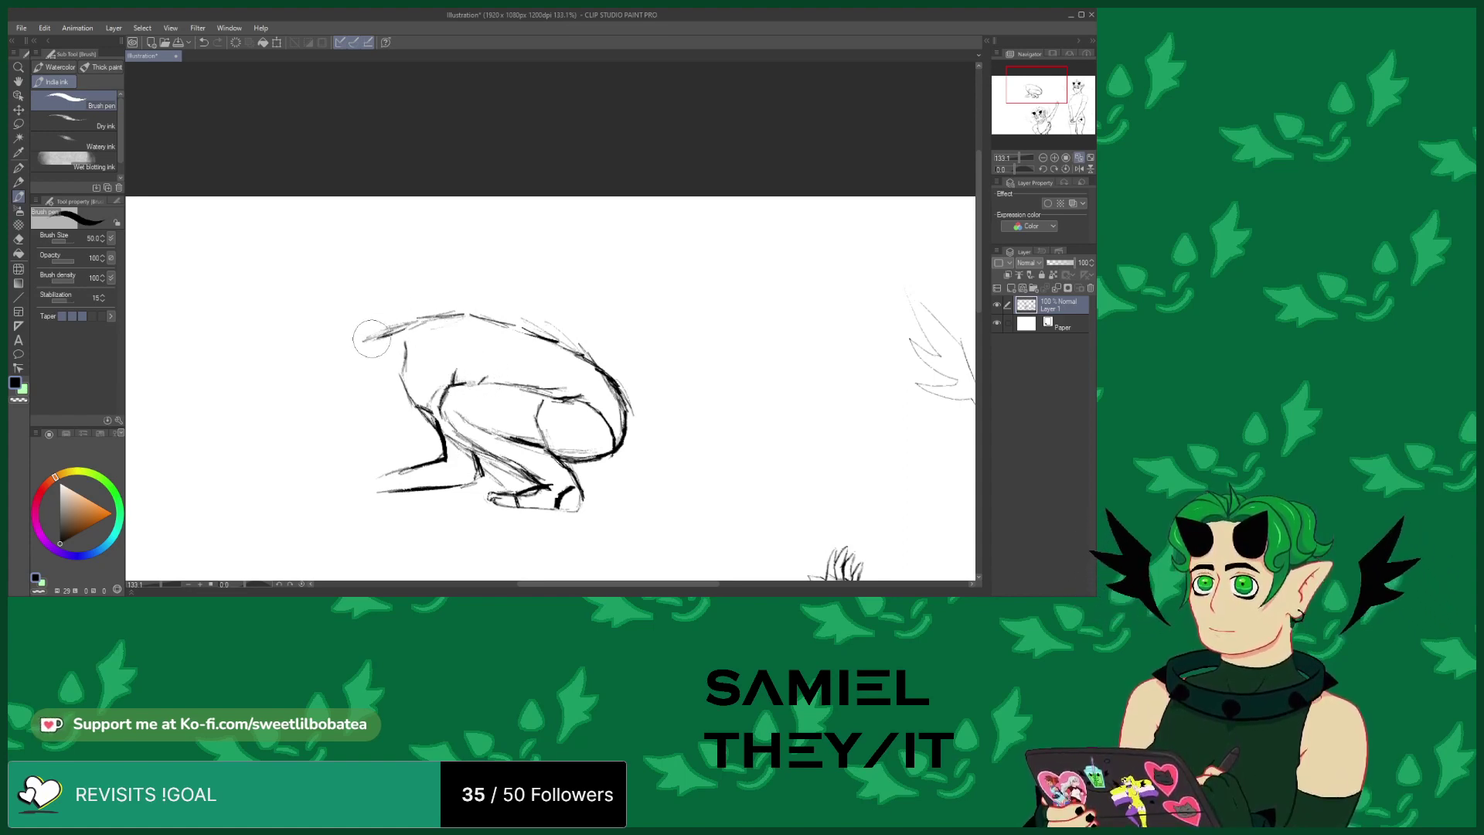
mouse_move(340, 344)
left_mouse_down()
mouse_move(341, 328)
mouse_move(308, 341)
mouse_move(302, 400)
mouse_move(323, 420)
mouse_move(378, 415)
left_mouse_up()
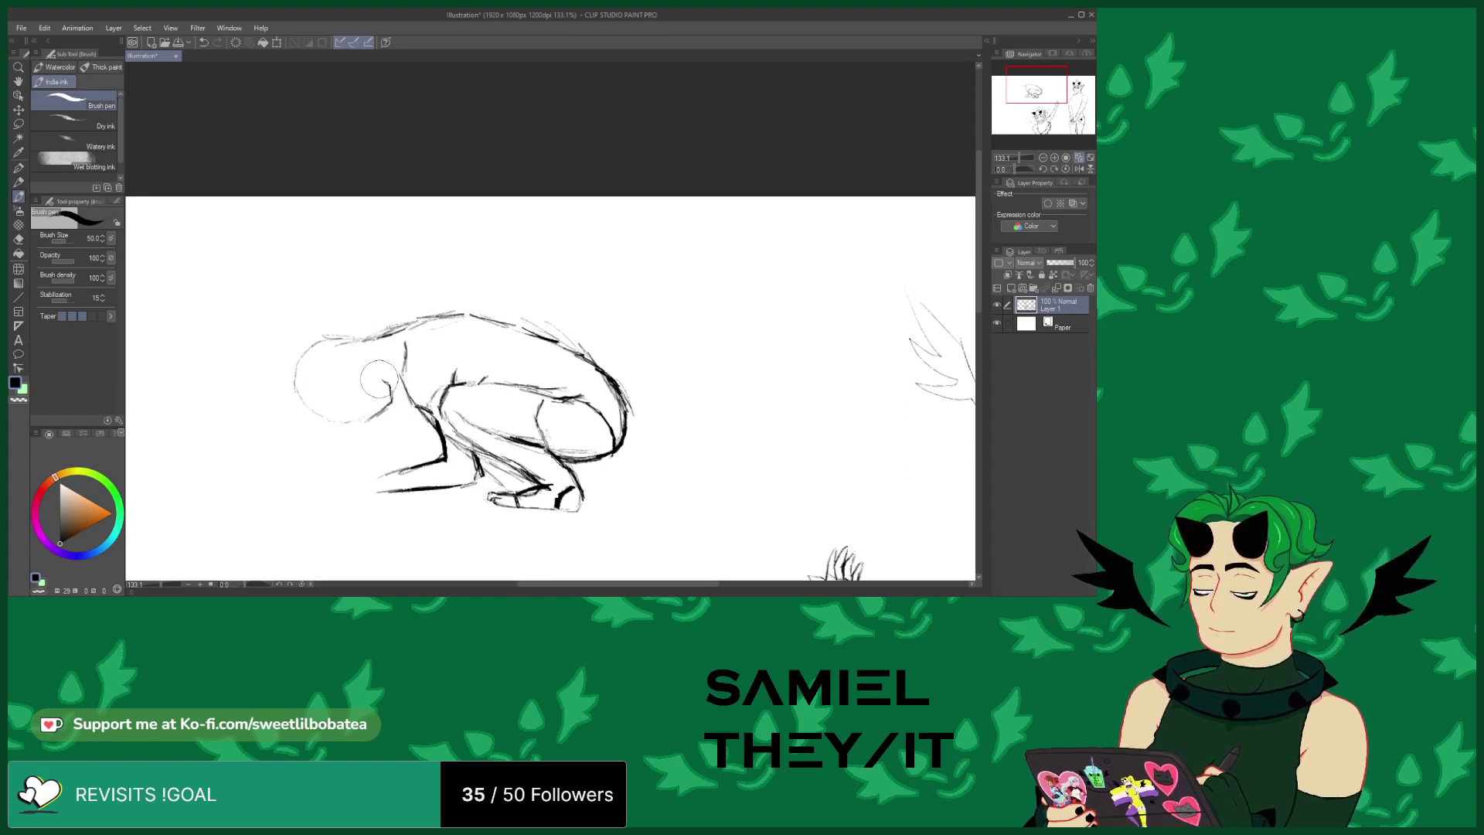
mouse_move(371, 370)
left_mouse_down()
mouse_move(388, 385)
mouse_move(362, 423)
mouse_move(310, 410)
left_mouse_up()
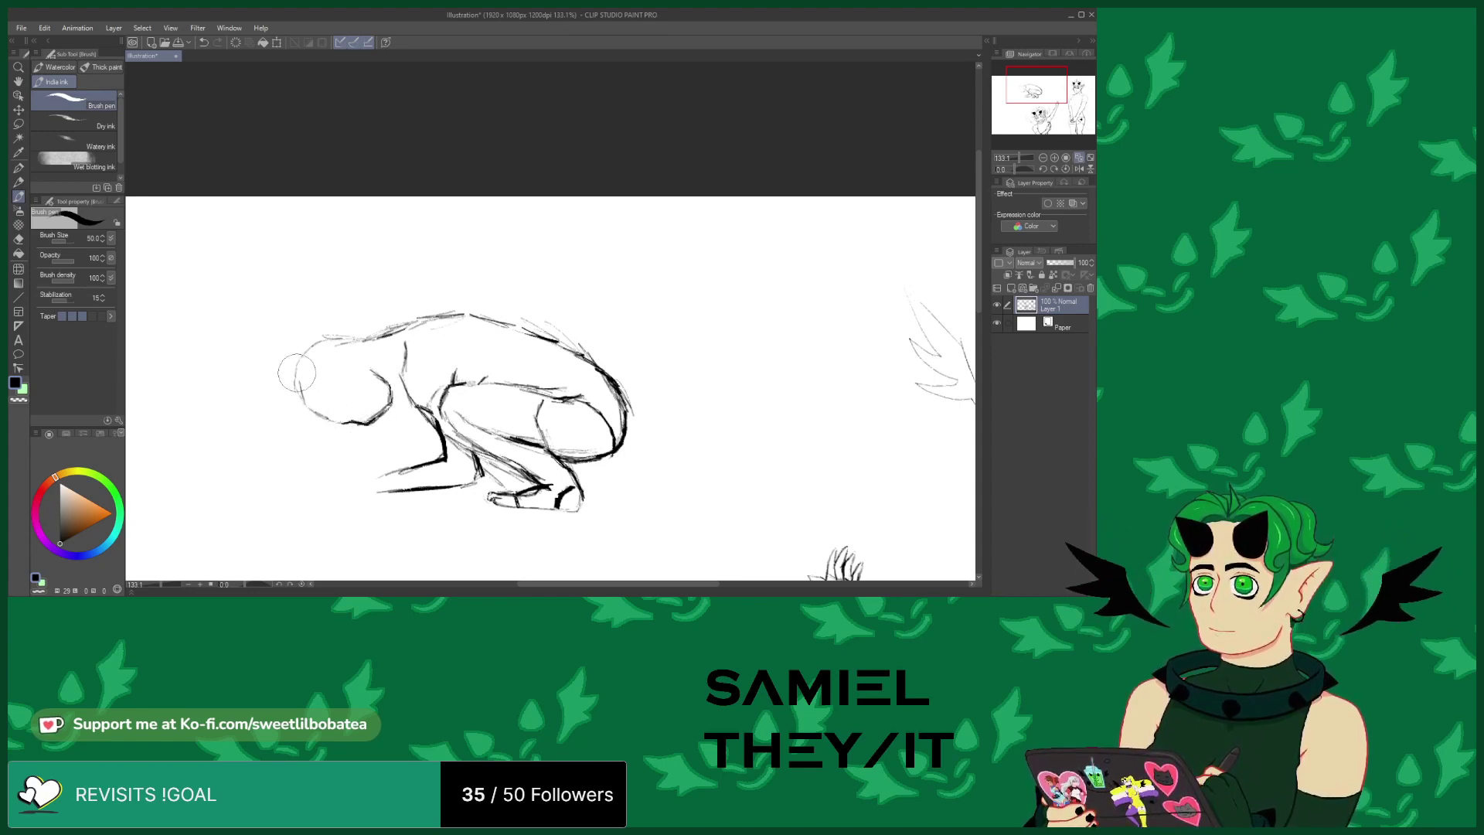
mouse_move(301, 407)
left_mouse_down()
mouse_move(326, 335)
mouse_move(305, 340)
mouse_move(298, 398)
left_mouse_up()
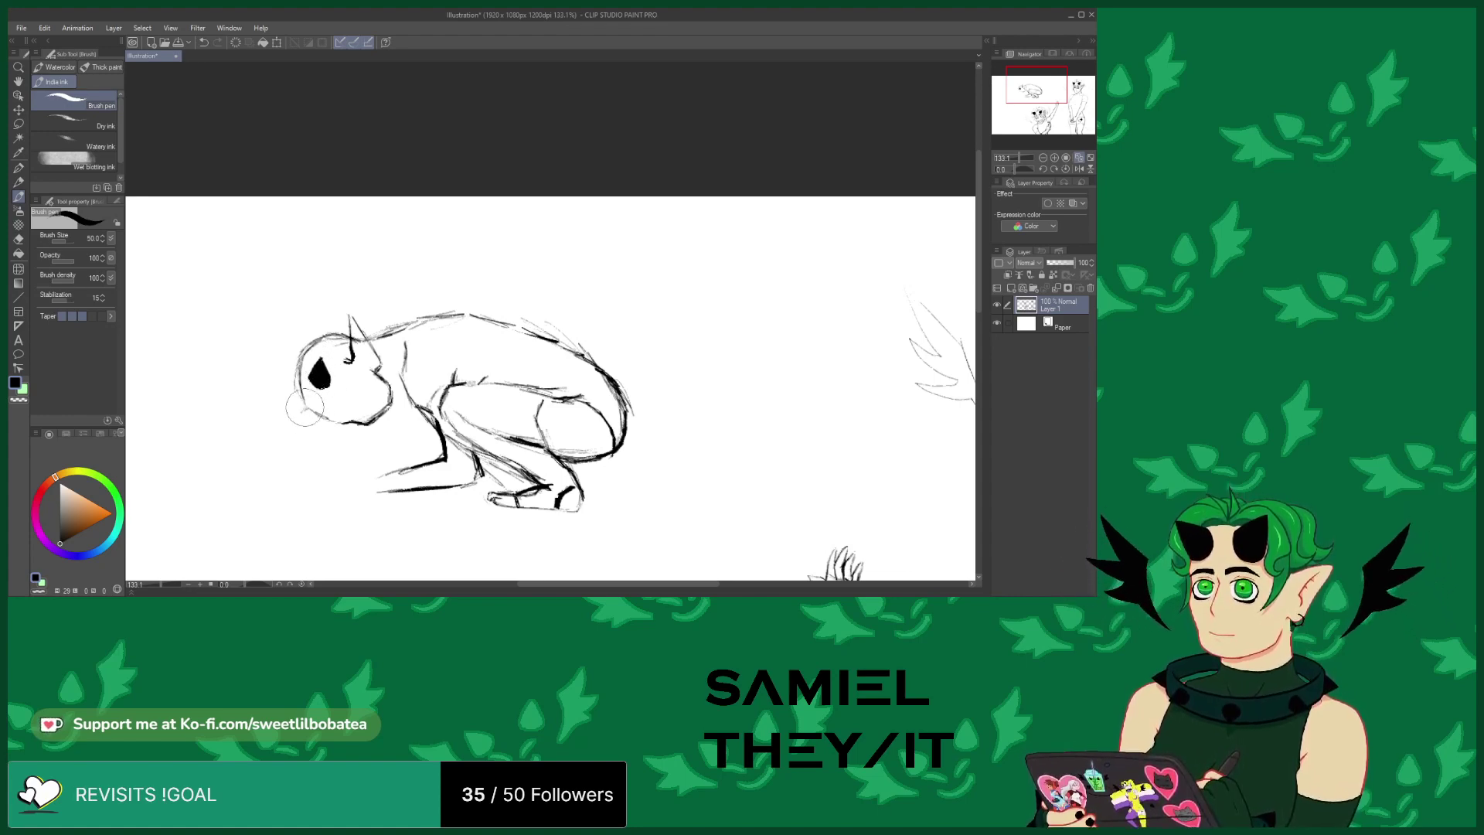
Add the second black-filled horn, spiky hair strands, facial details and the ear and neck lines to the crouching figure's head
left_click_drag(295, 427, 310, 412)
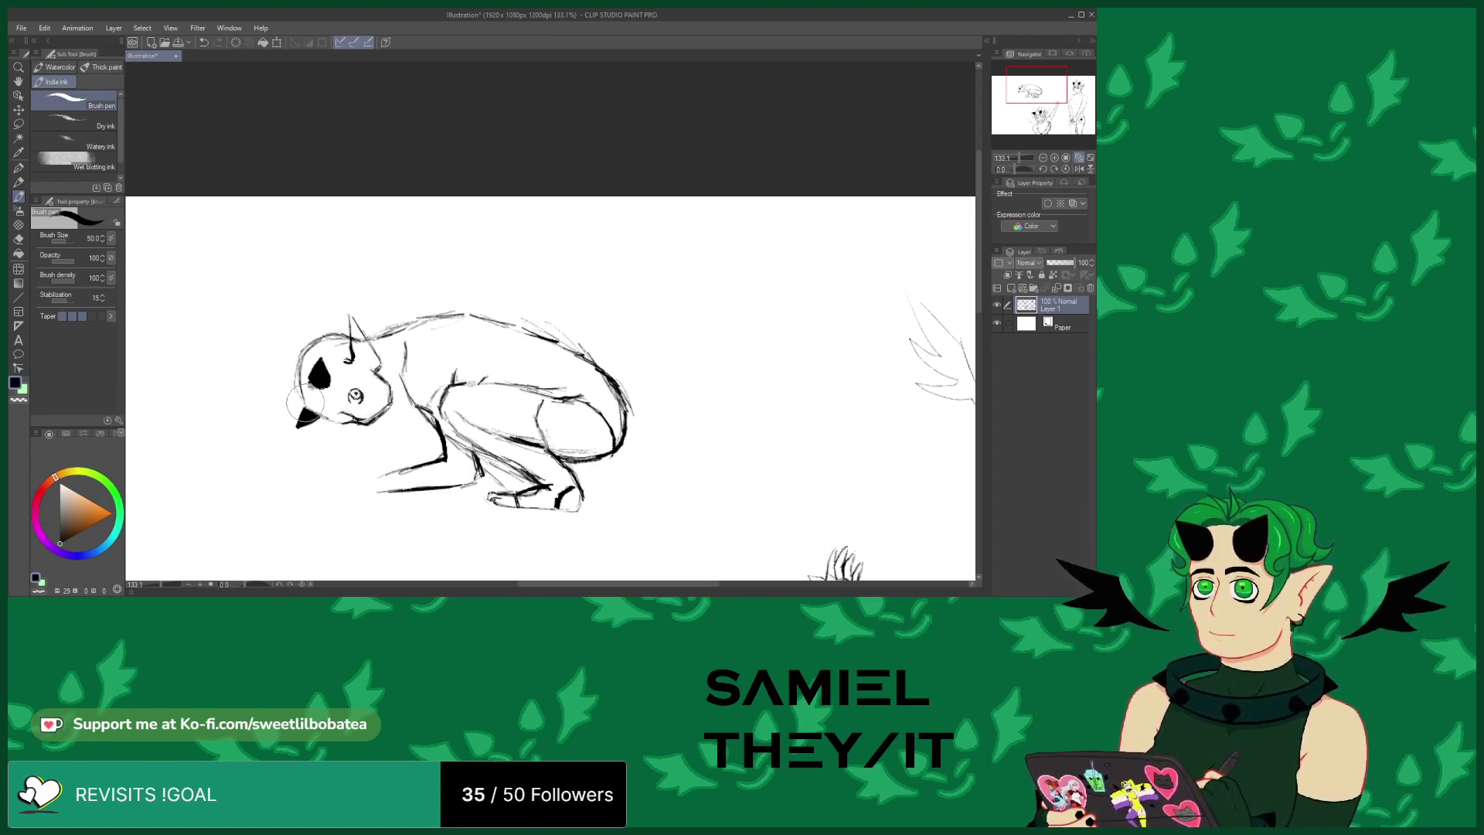
mouse_move(323, 431)
left_mouse_down()
mouse_move(319, 454)
mouse_move(340, 424)
left_mouse_up()
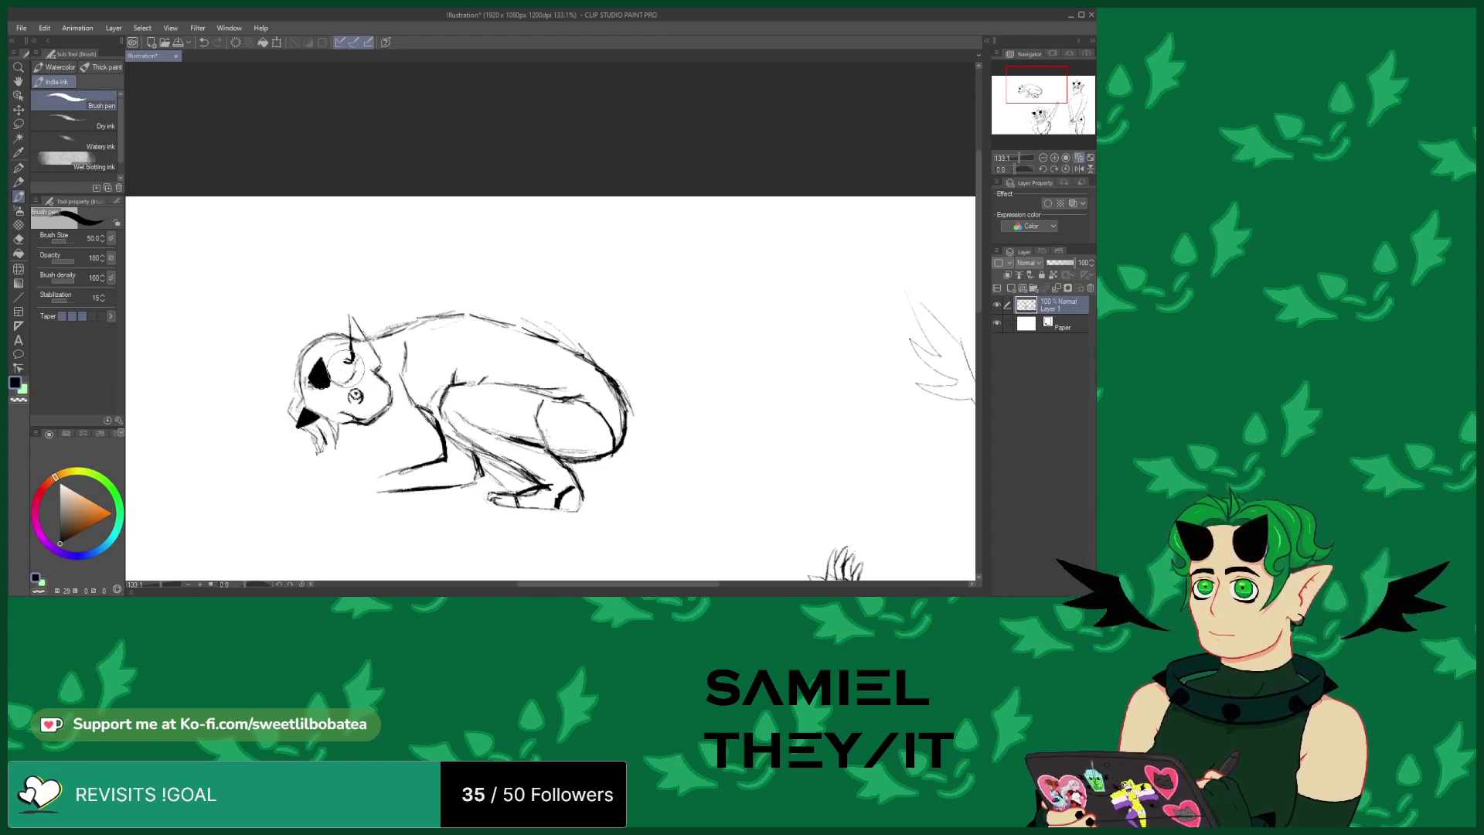
mouse_move(303, 350)
left_mouse_down()
mouse_move(295, 363)
mouse_move(323, 337)
left_mouse_up()
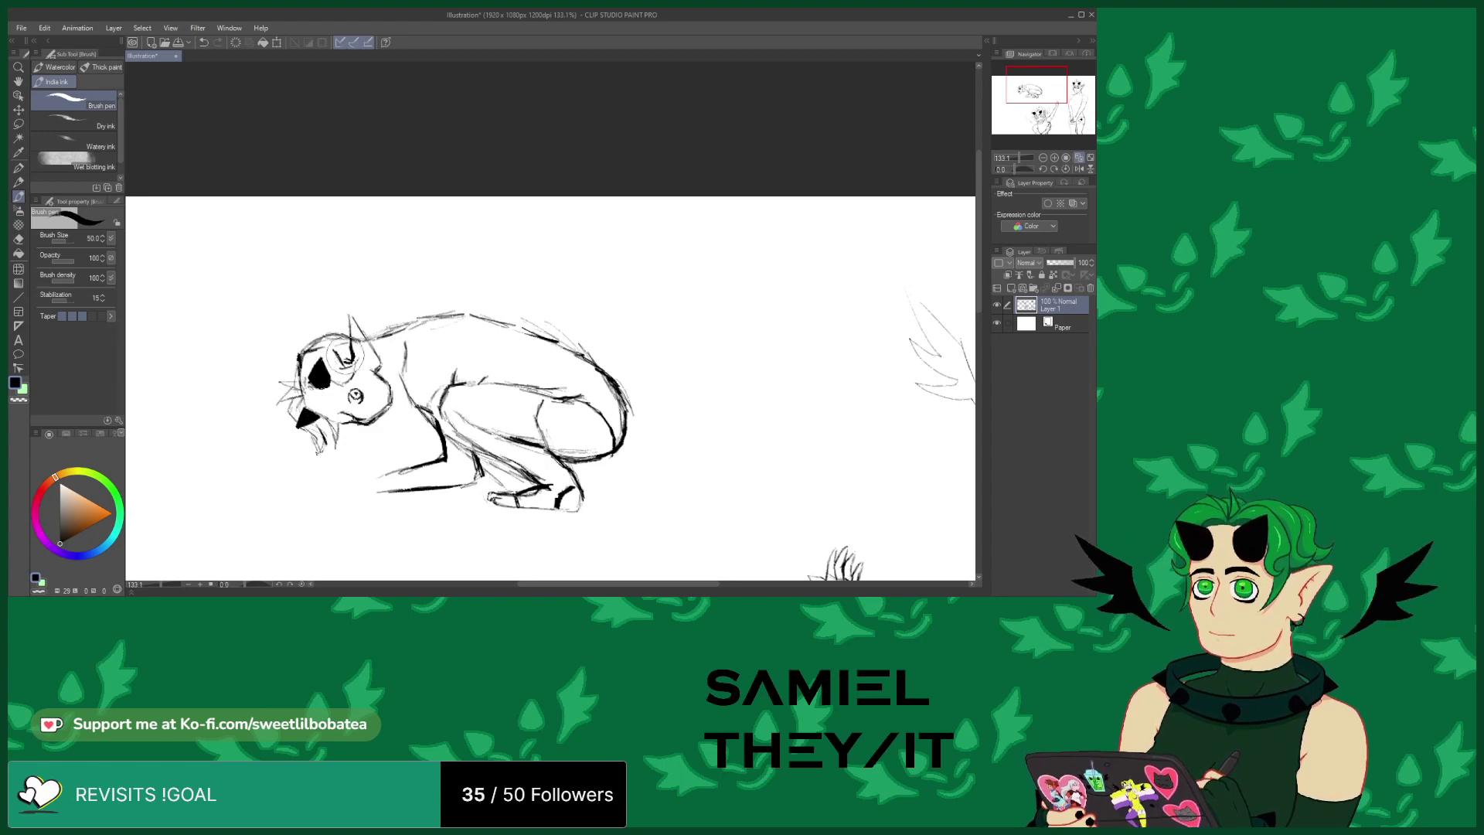
left_click_drag(369, 394, 355, 372)
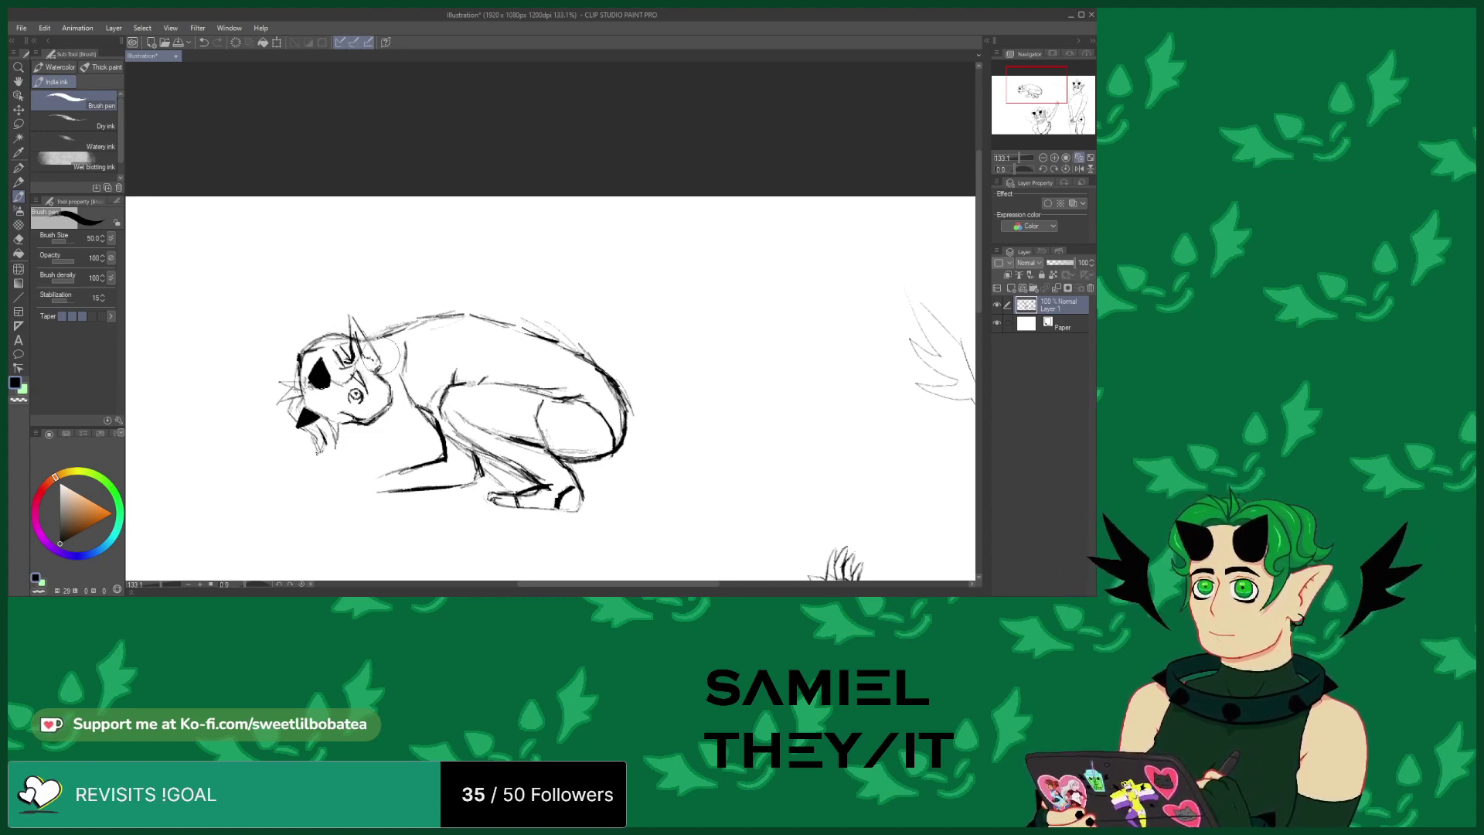
left_click_drag(377, 357, 394, 371)
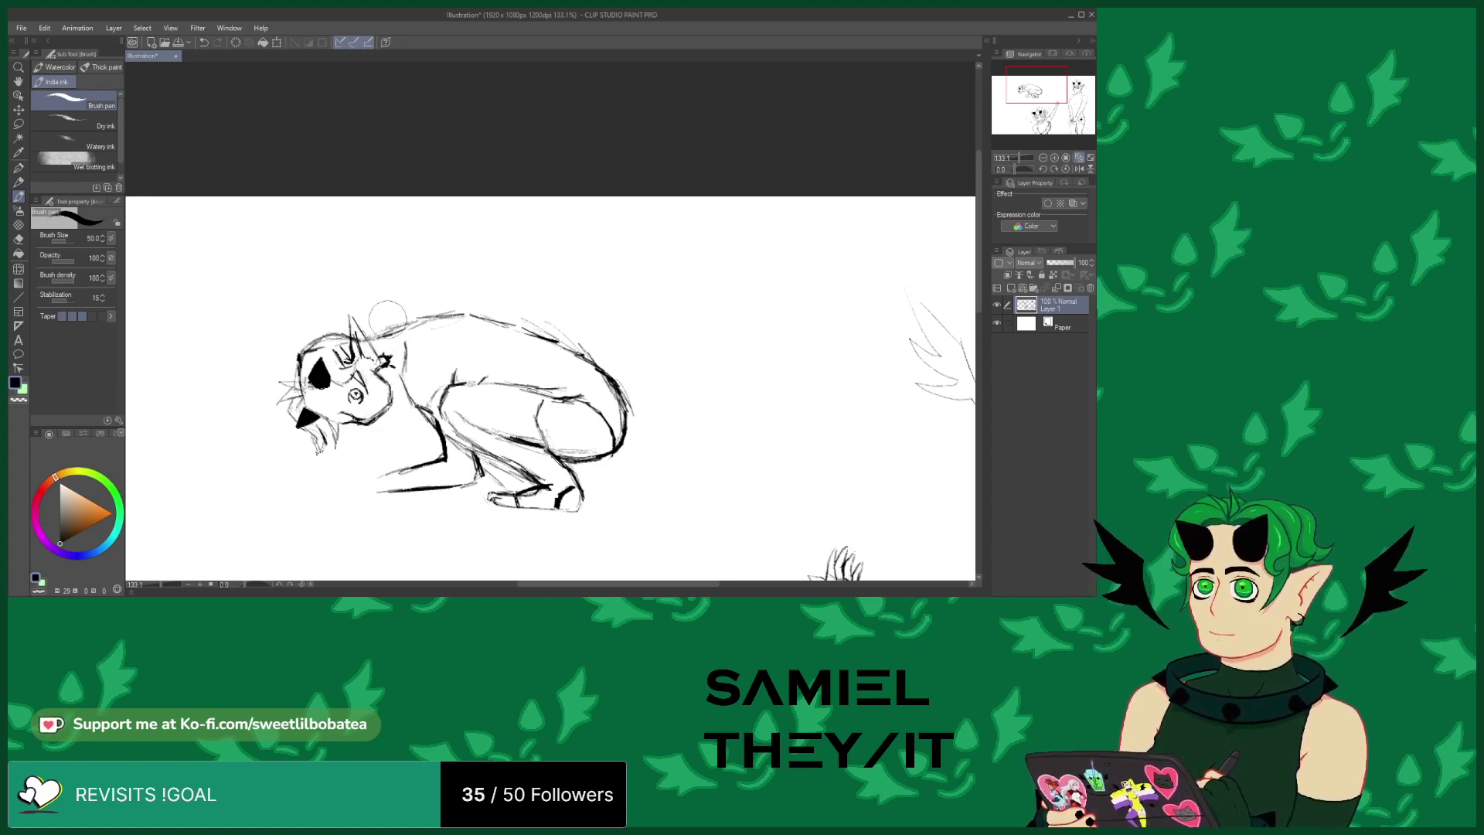
Lasso the crouching figure's bent arm, shift it slightly toward the head with a transform, and deselect it
left_click(19, 136)
left_click(18, 124)
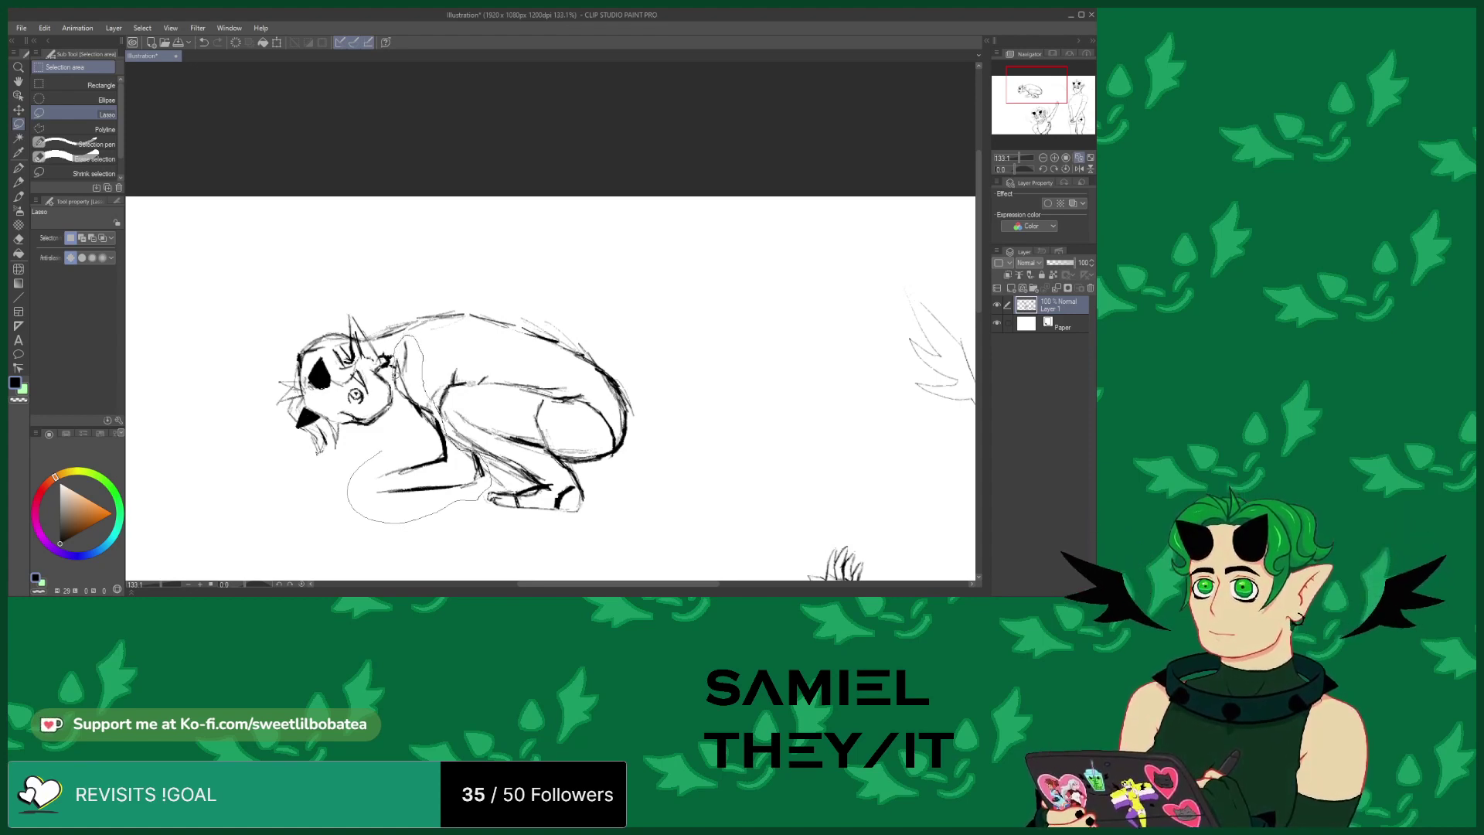
left_click_drag(402, 424, 385, 447)
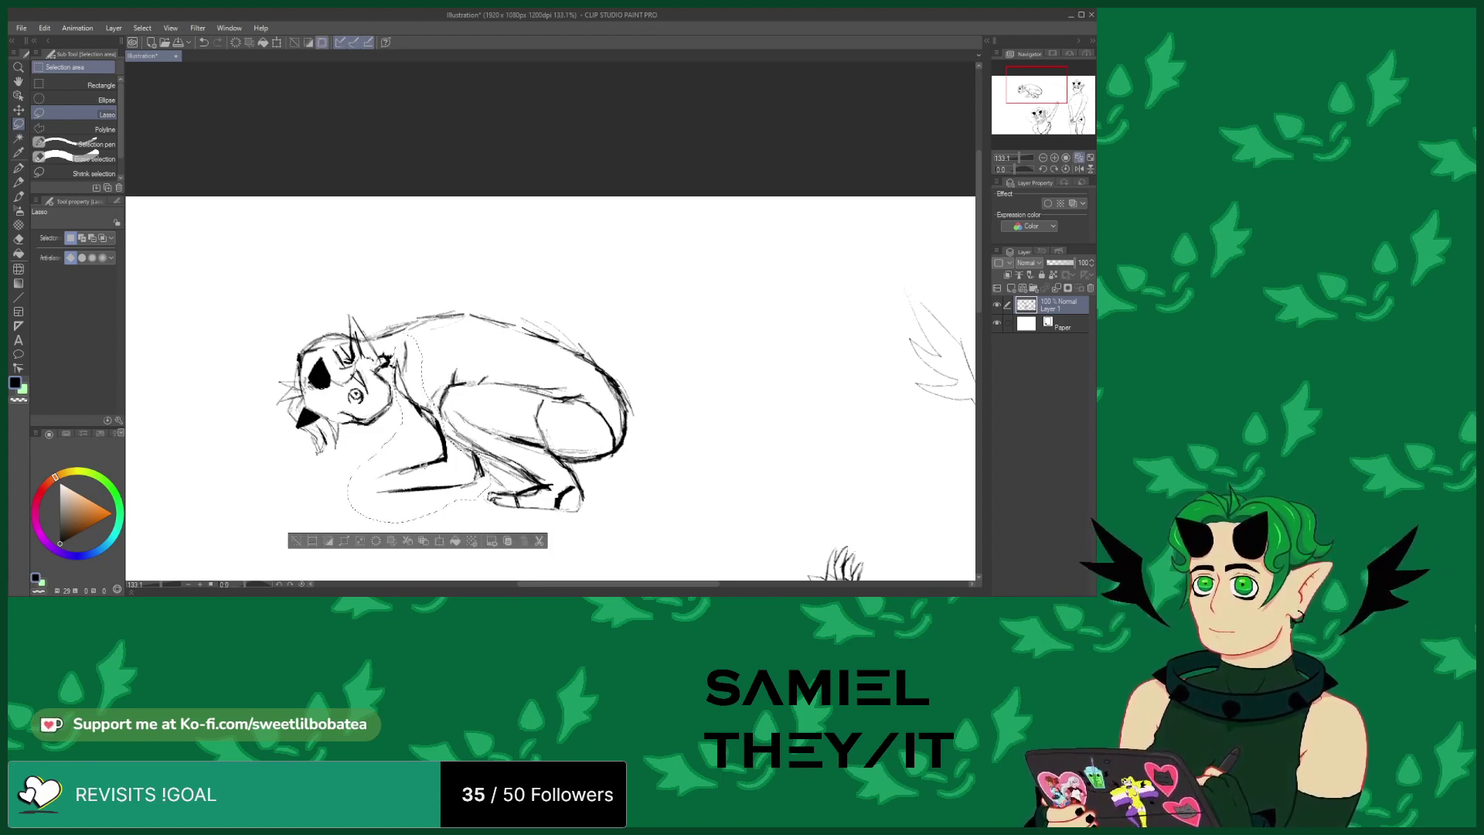
left_click(439, 542)
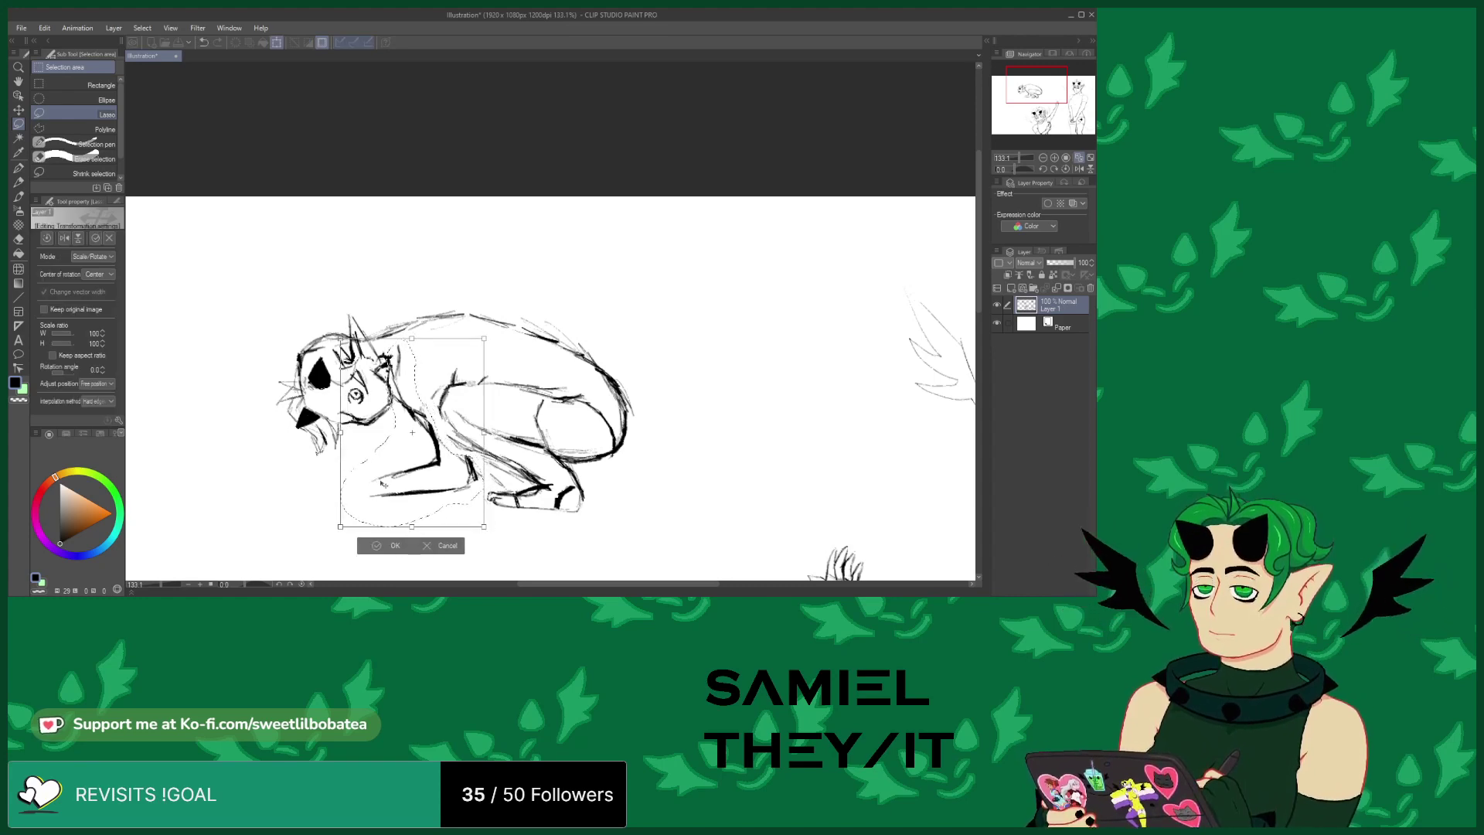
left_click(391, 545)
key("ctrl+d")
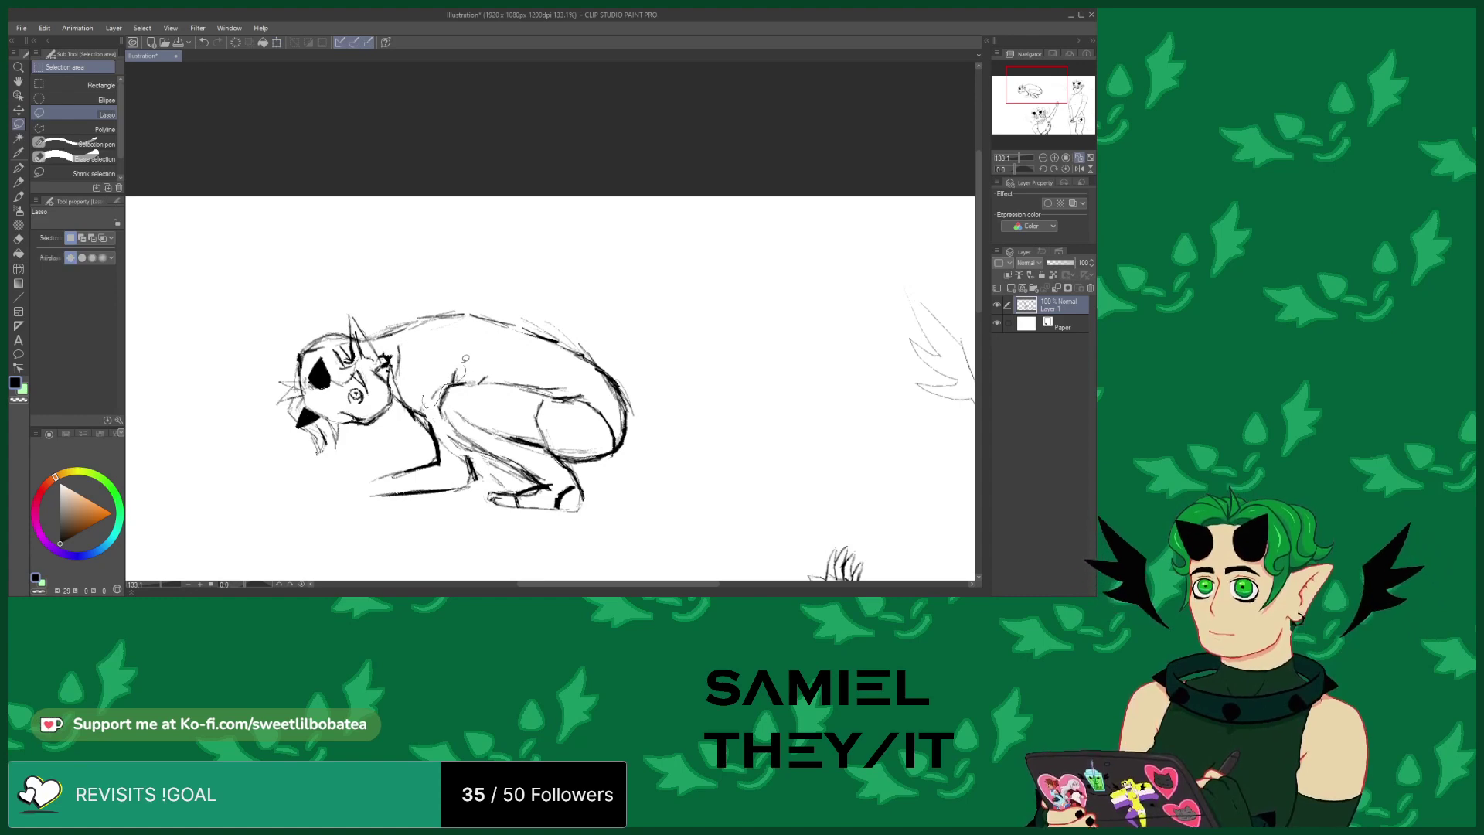
Lasso the short line near the shoulder and knee and adjust its position with a transform
left_click_drag(467, 362, 428, 384)
left_click(462, 426)
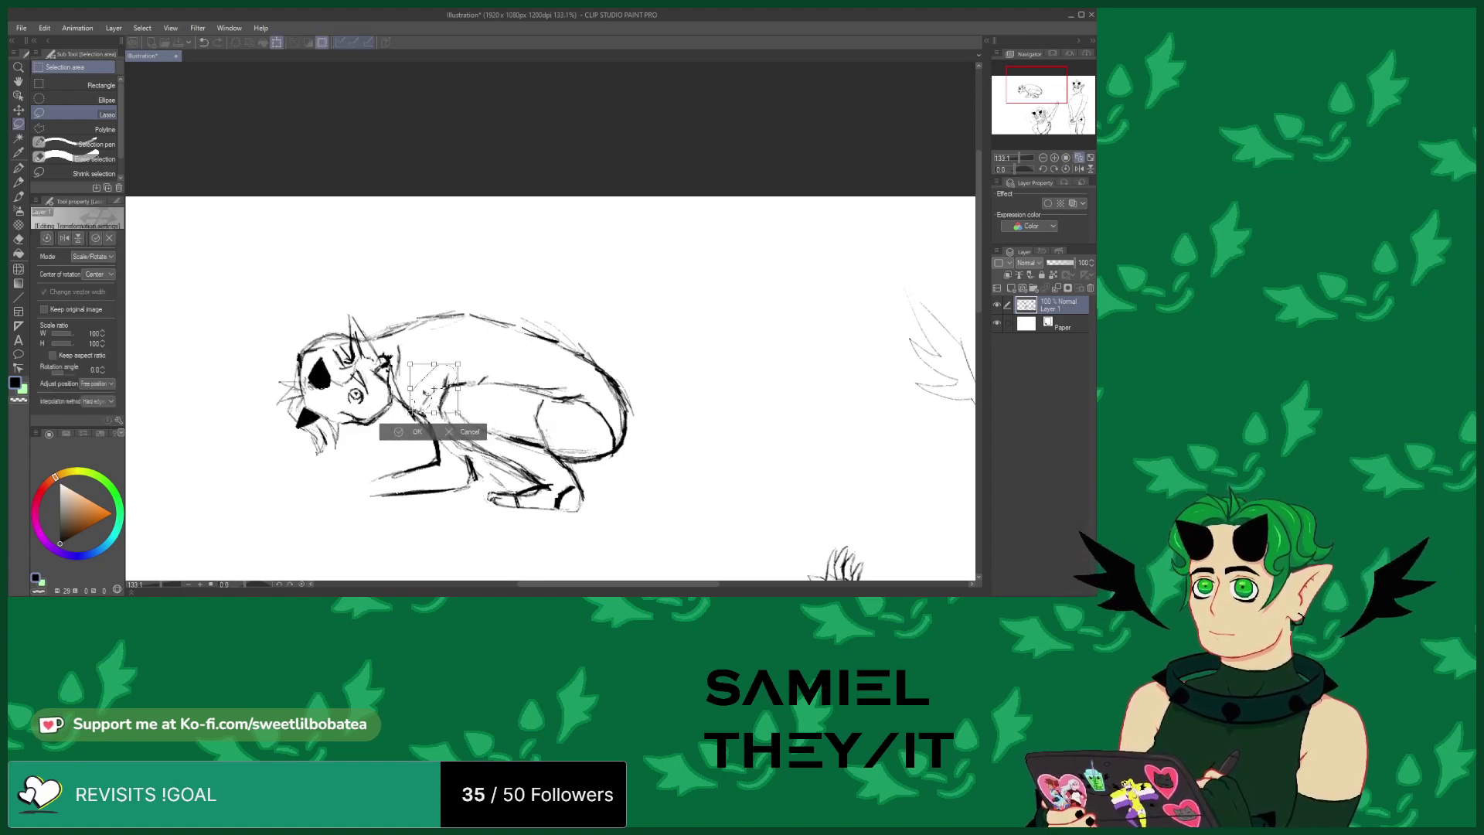
left_click(402, 434)
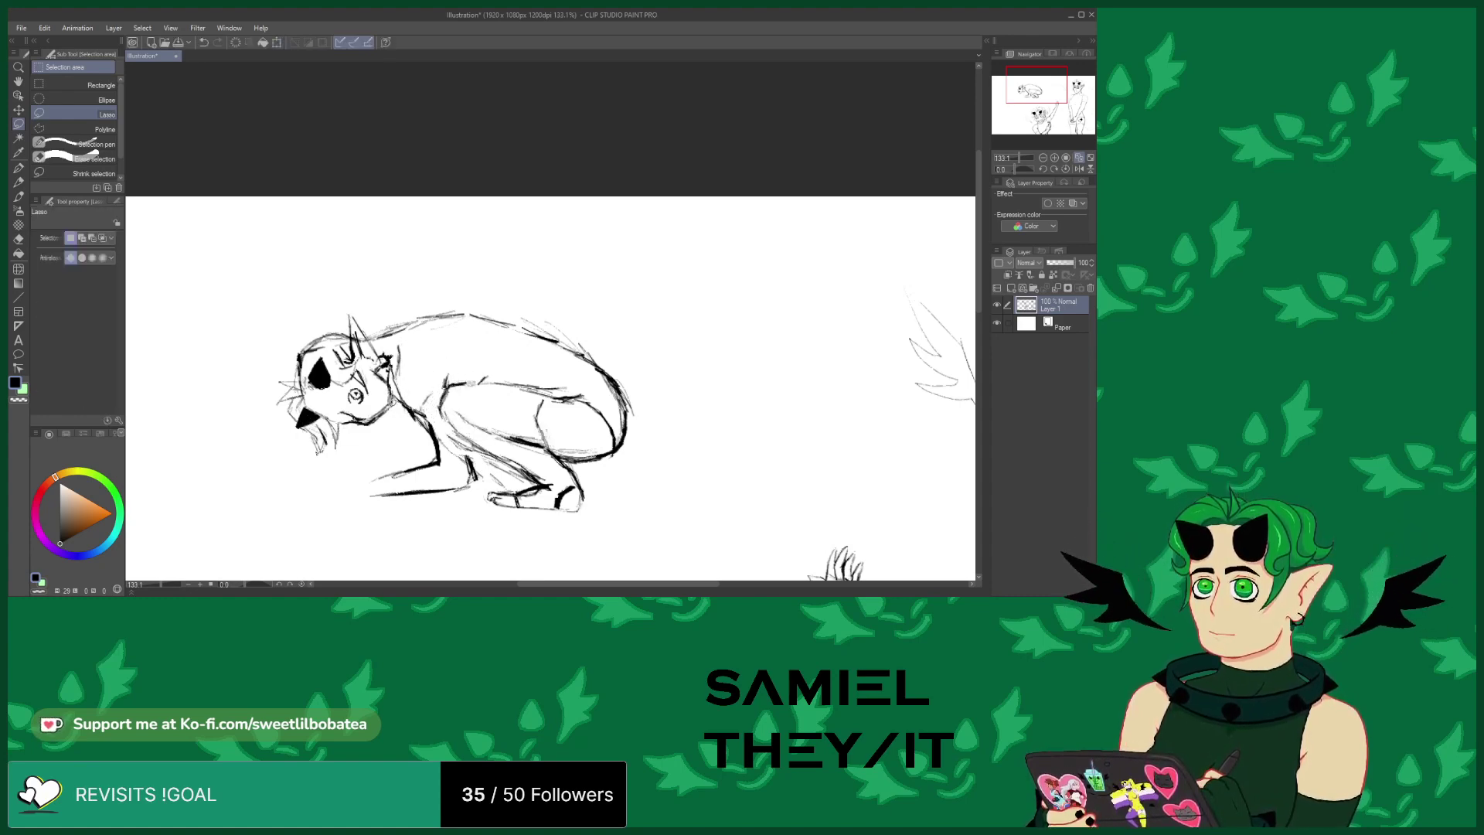
Draw the crouching figure's rounded shoulder with the brush pen and add the far foot's heel behind the near one
left_click(19, 198)
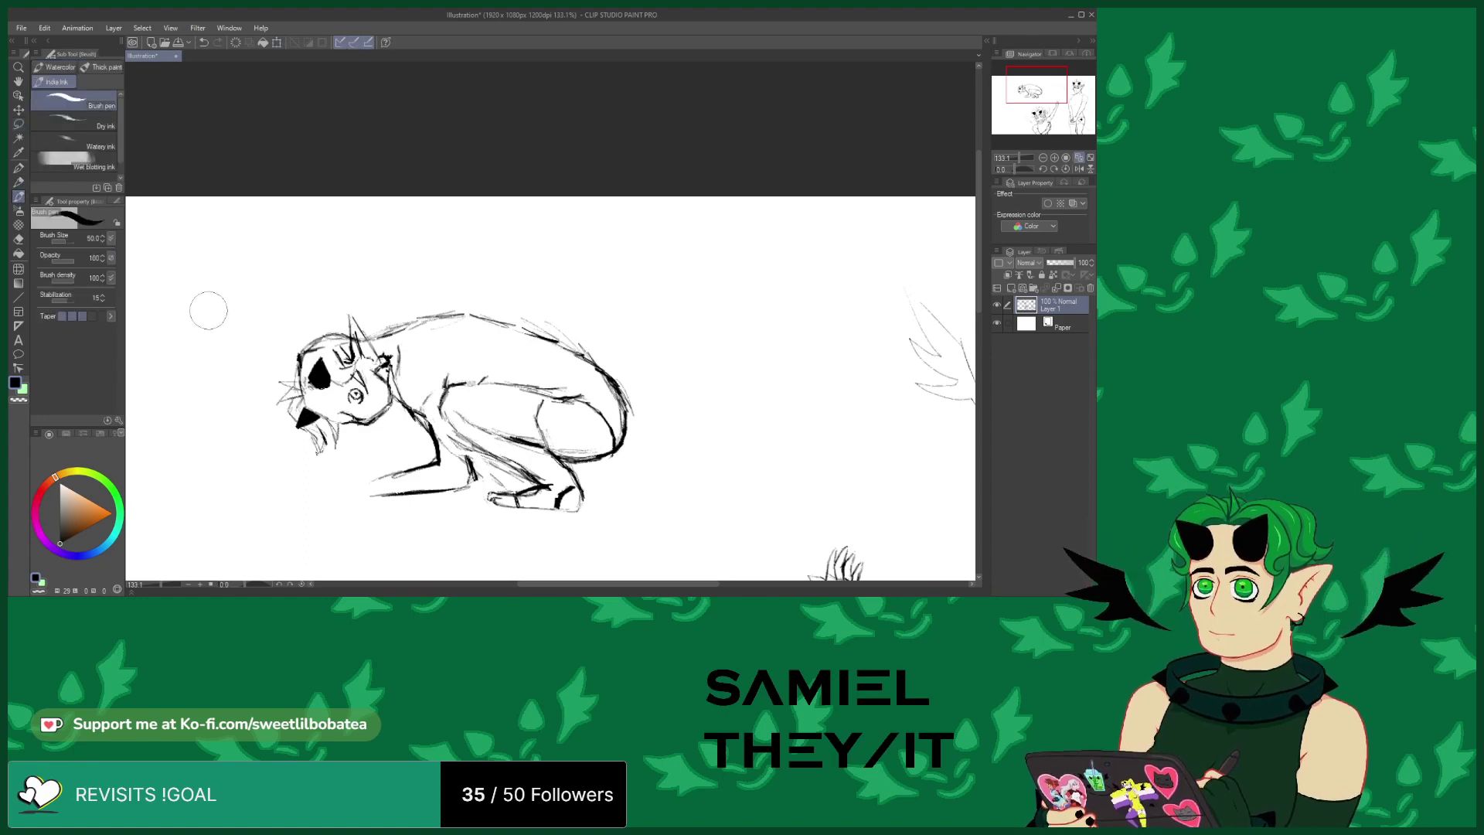
mouse_move(402, 357)
left_mouse_down()
mouse_move(437, 348)
mouse_move(447, 384)
left_mouse_up()
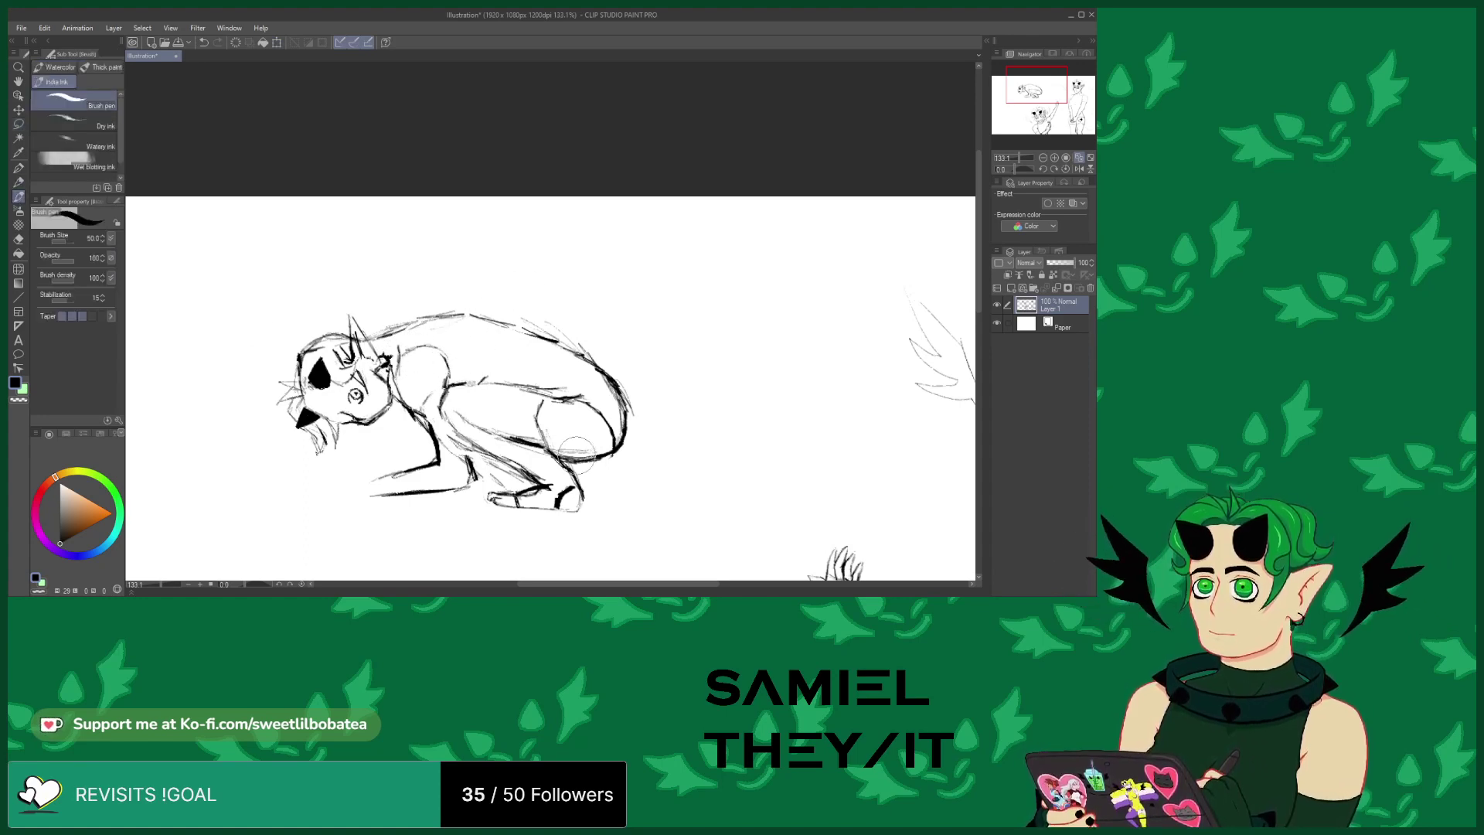
mouse_move(585, 463)
left_mouse_down()
mouse_move(605, 495)
mouse_move(591, 501)
mouse_move(599, 470)
mouse_move(604, 494)
mouse_move(586, 503)
left_mouse_up()
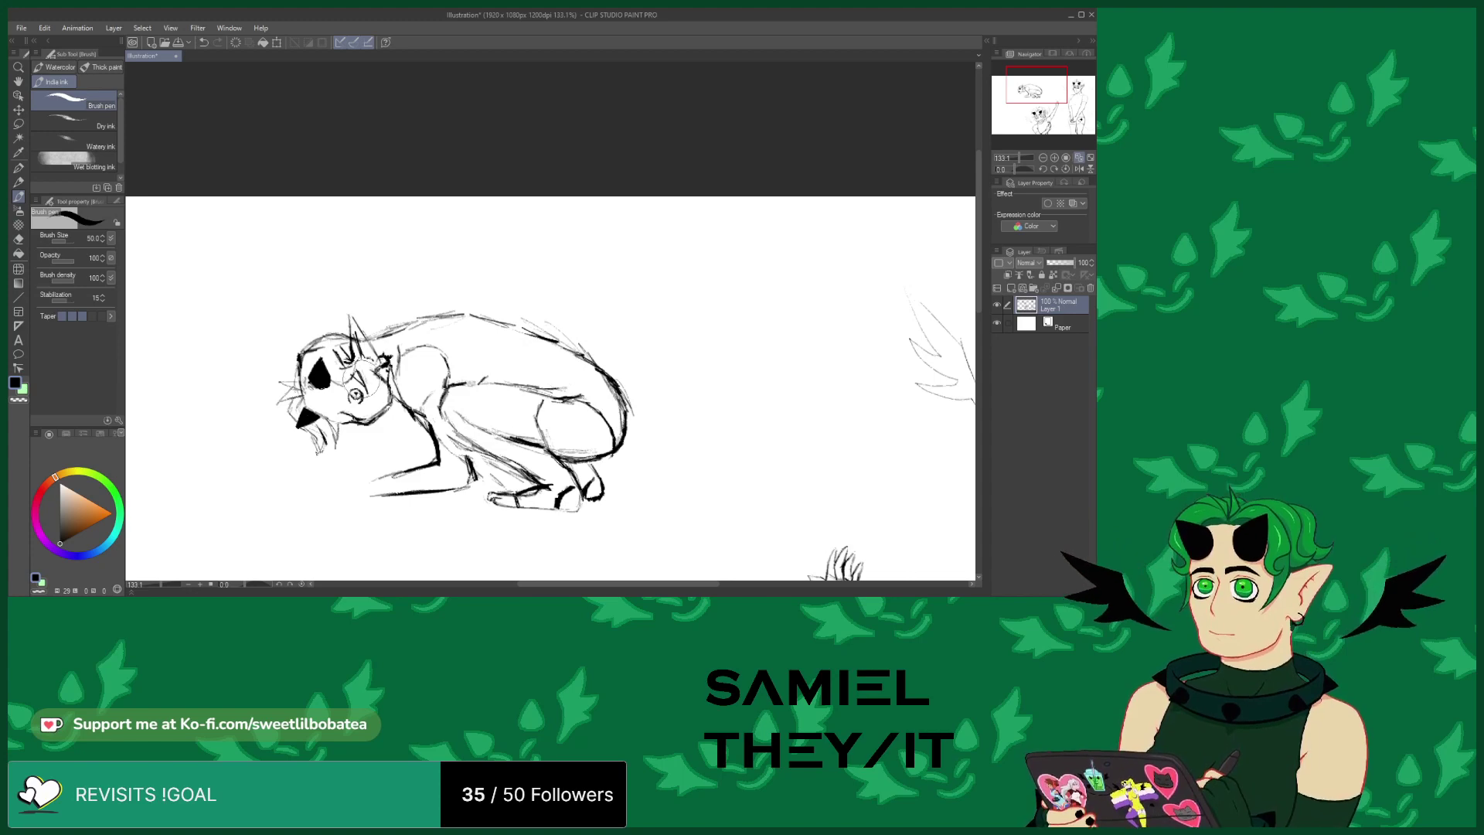
mouse_move(358, 459)
left_mouse_down()
mouse_move(429, 398)
mouse_move(418, 422)
mouse_move(439, 458)
left_mouse_up()
mouse_move(369, 382)
left_mouse_down()
mouse_move(393, 362)
mouse_move(383, 386)
mouse_move(402, 340)
left_mouse_up()
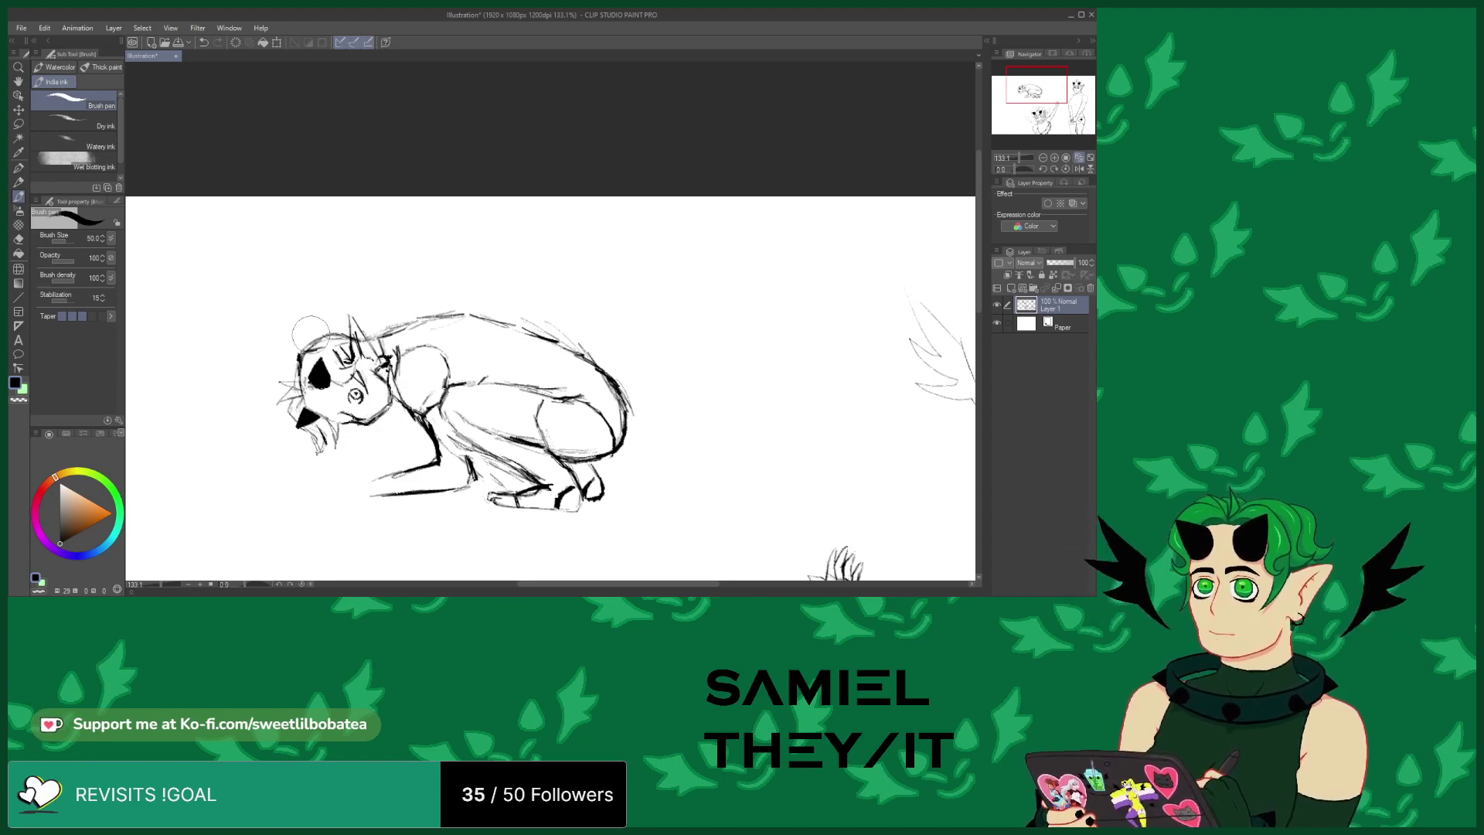
Draw curved hair locks over the crouching figure's head, refine its face, and add two small feathered wings above its back
mouse_move(310, 327)
left_mouse_down()
mouse_move(348, 336)
mouse_move(343, 312)
left_mouse_up()
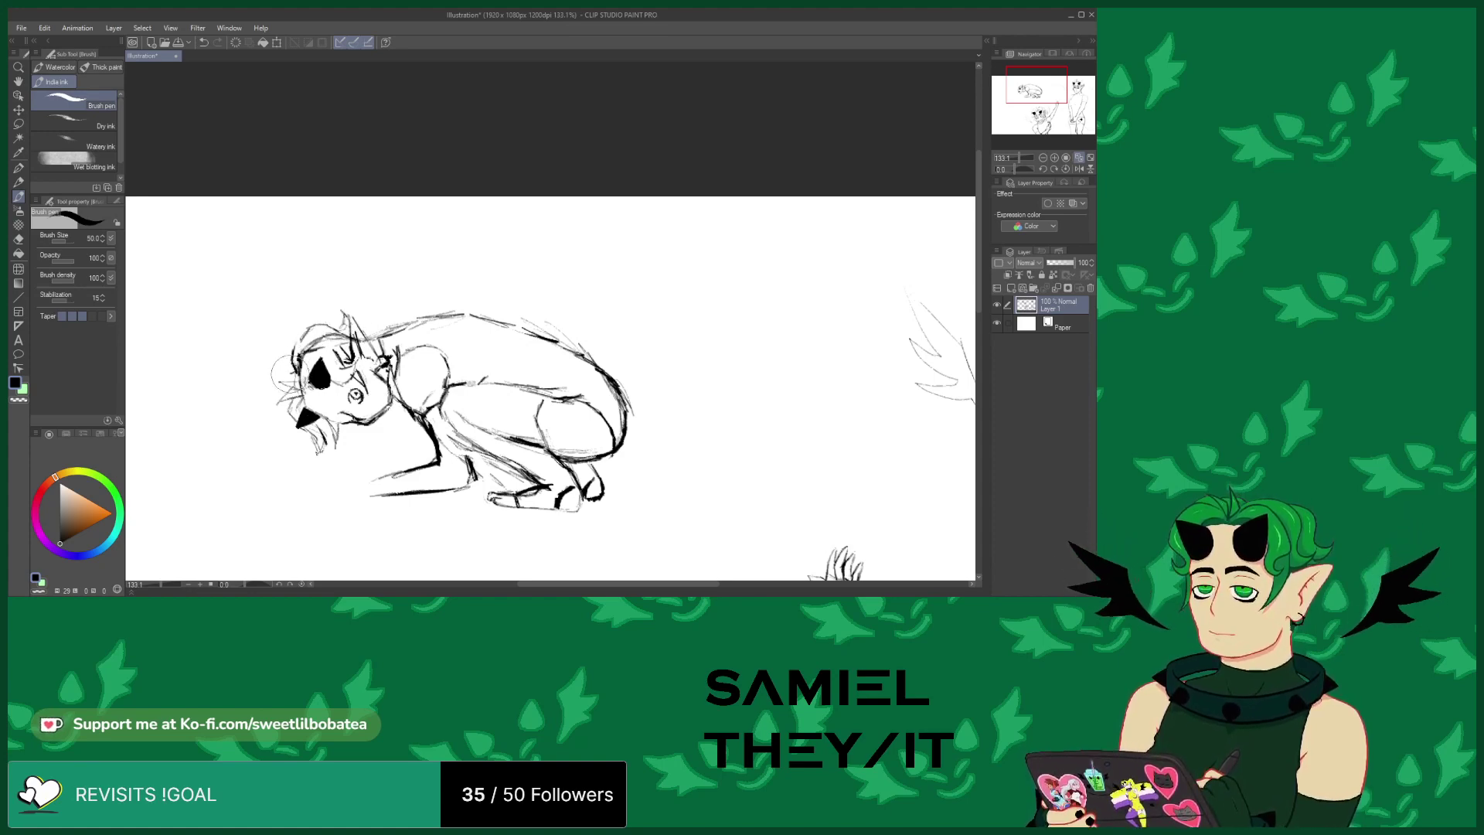
left_click_drag(290, 379, 279, 406)
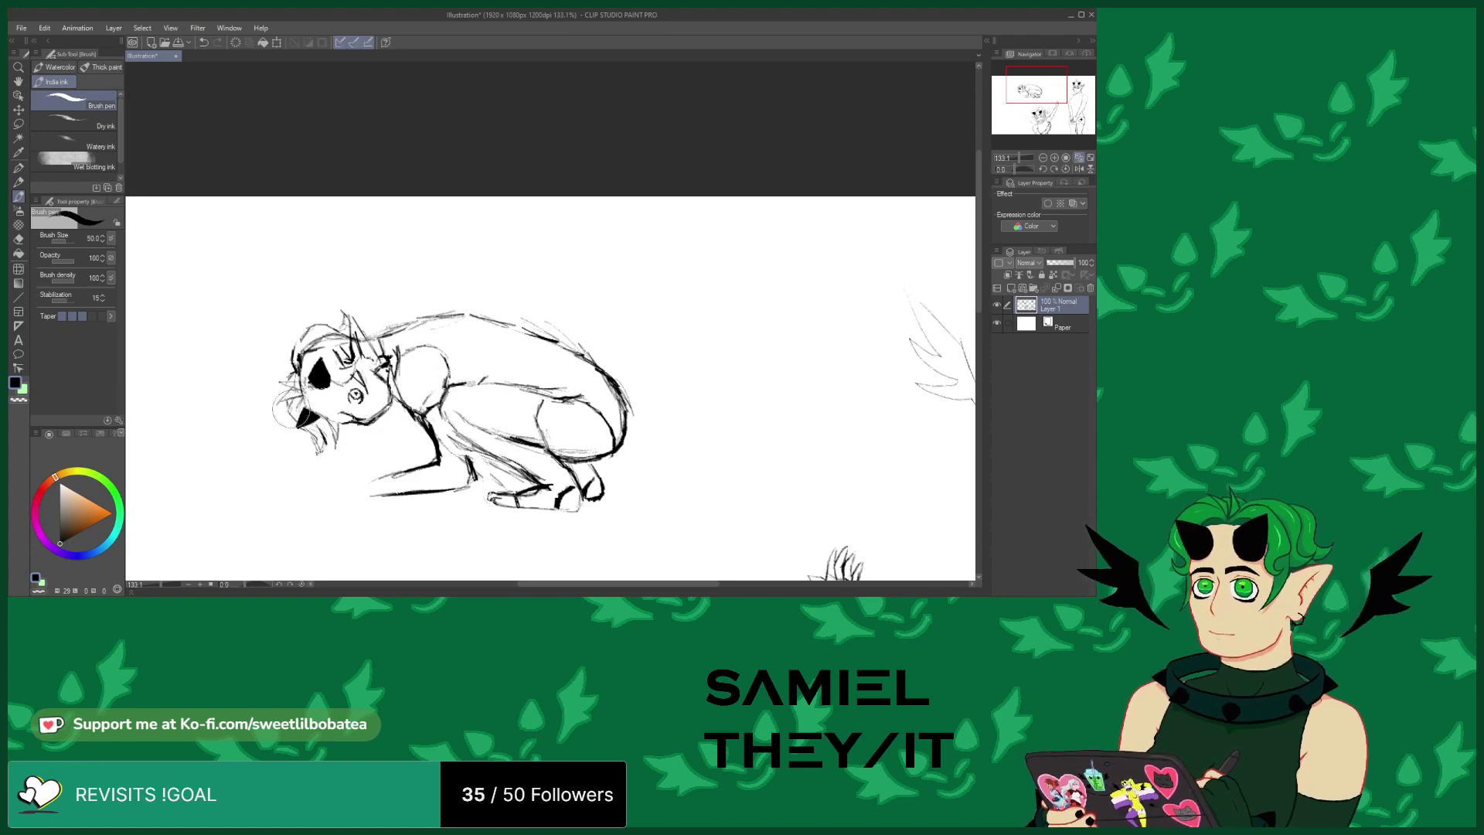
left_click_drag(297, 341, 286, 379)
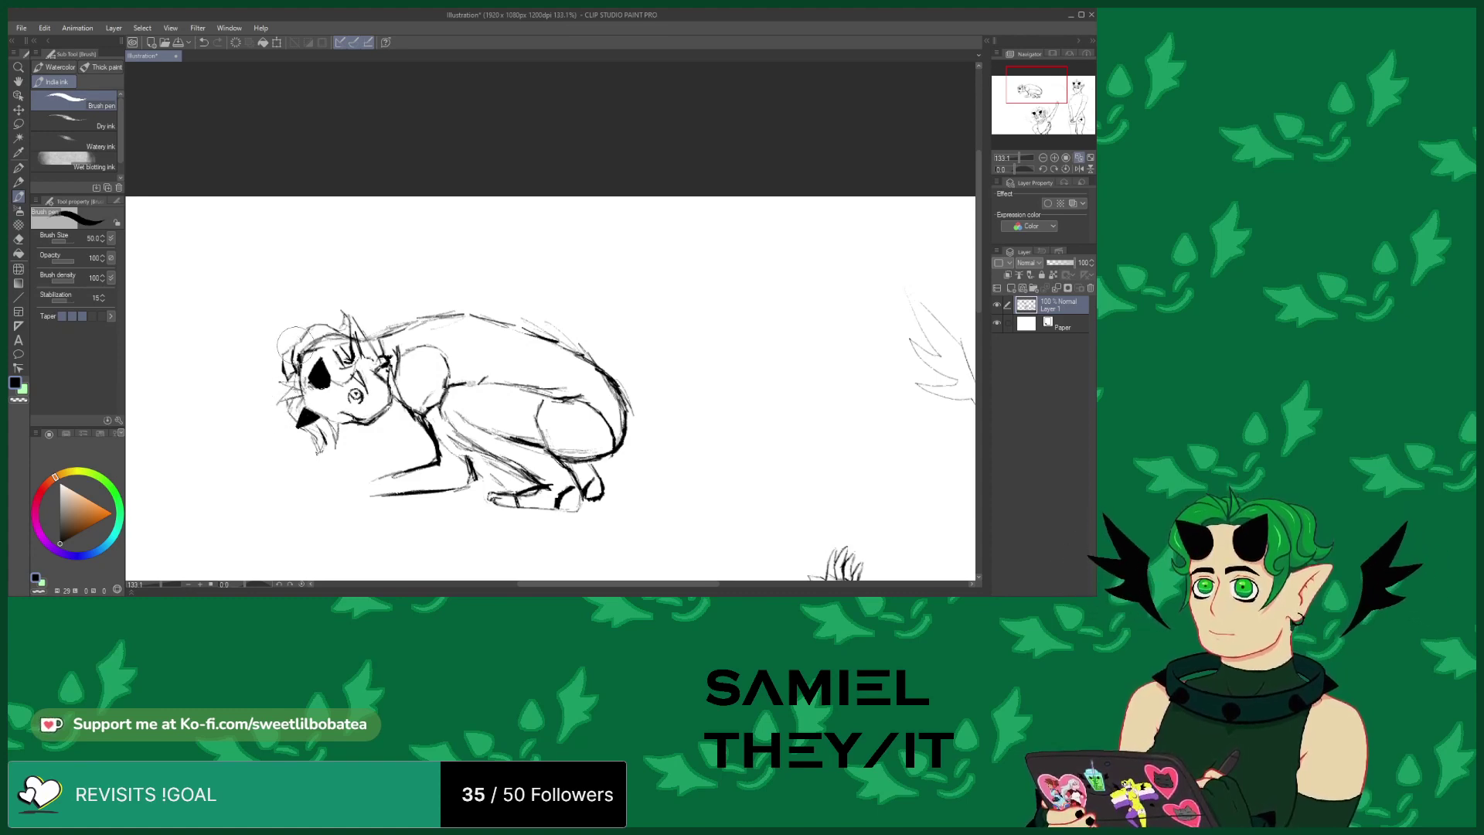
mouse_move(305, 328)
left_mouse_down()
mouse_move(361, 325)
mouse_move(363, 417)
mouse_move(377, 408)
left_mouse_up()
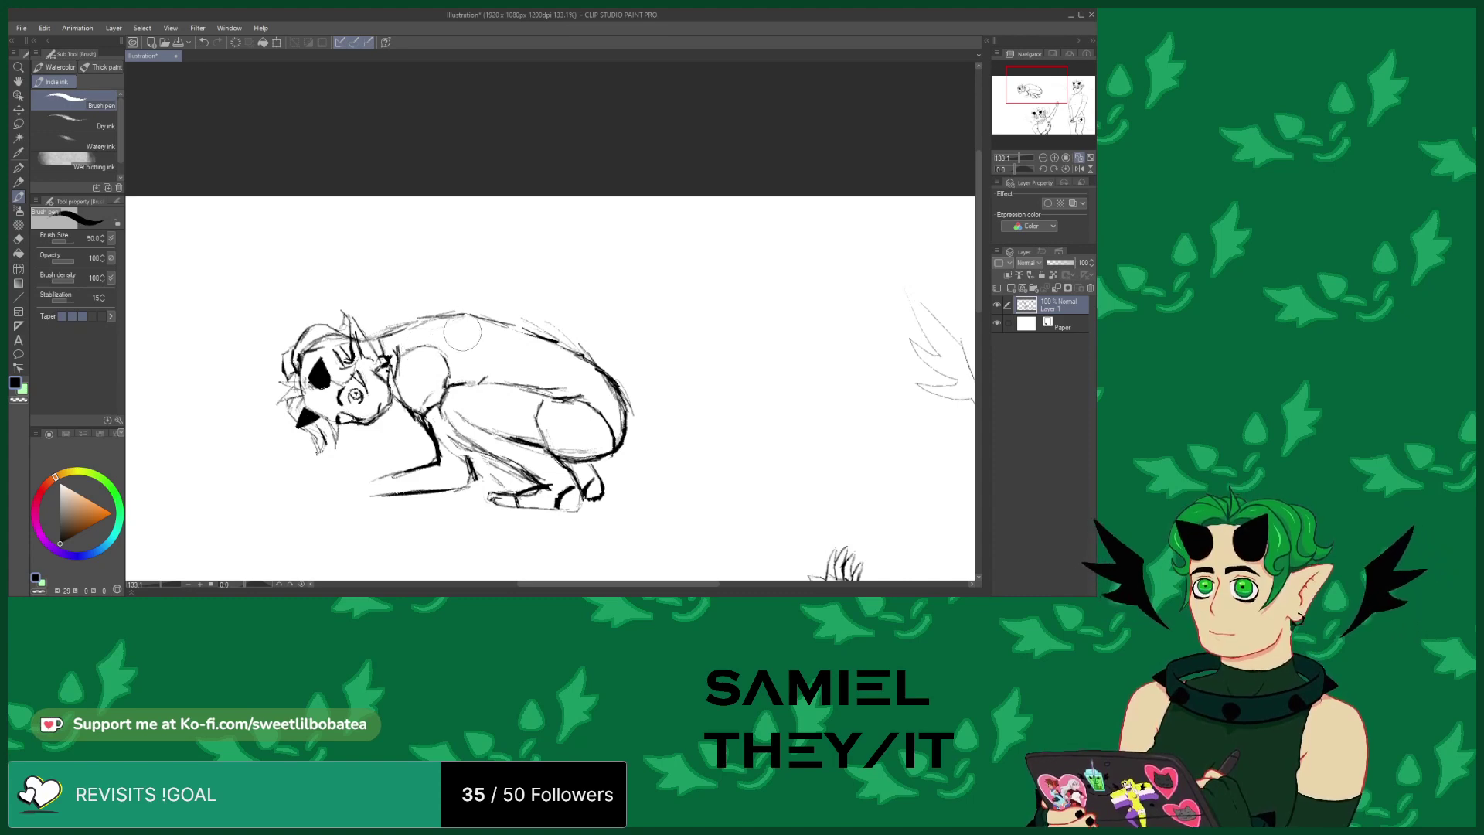
mouse_move(448, 288)
left_mouse_down()
mouse_move(400, 257)
mouse_move(414, 217)
mouse_move(424, 242)
mouse_move(441, 223)
mouse_move(431, 246)
mouse_move(448, 233)
mouse_move(436, 260)
mouse_move(494, 214)
mouse_move(483, 262)
left_mouse_up()
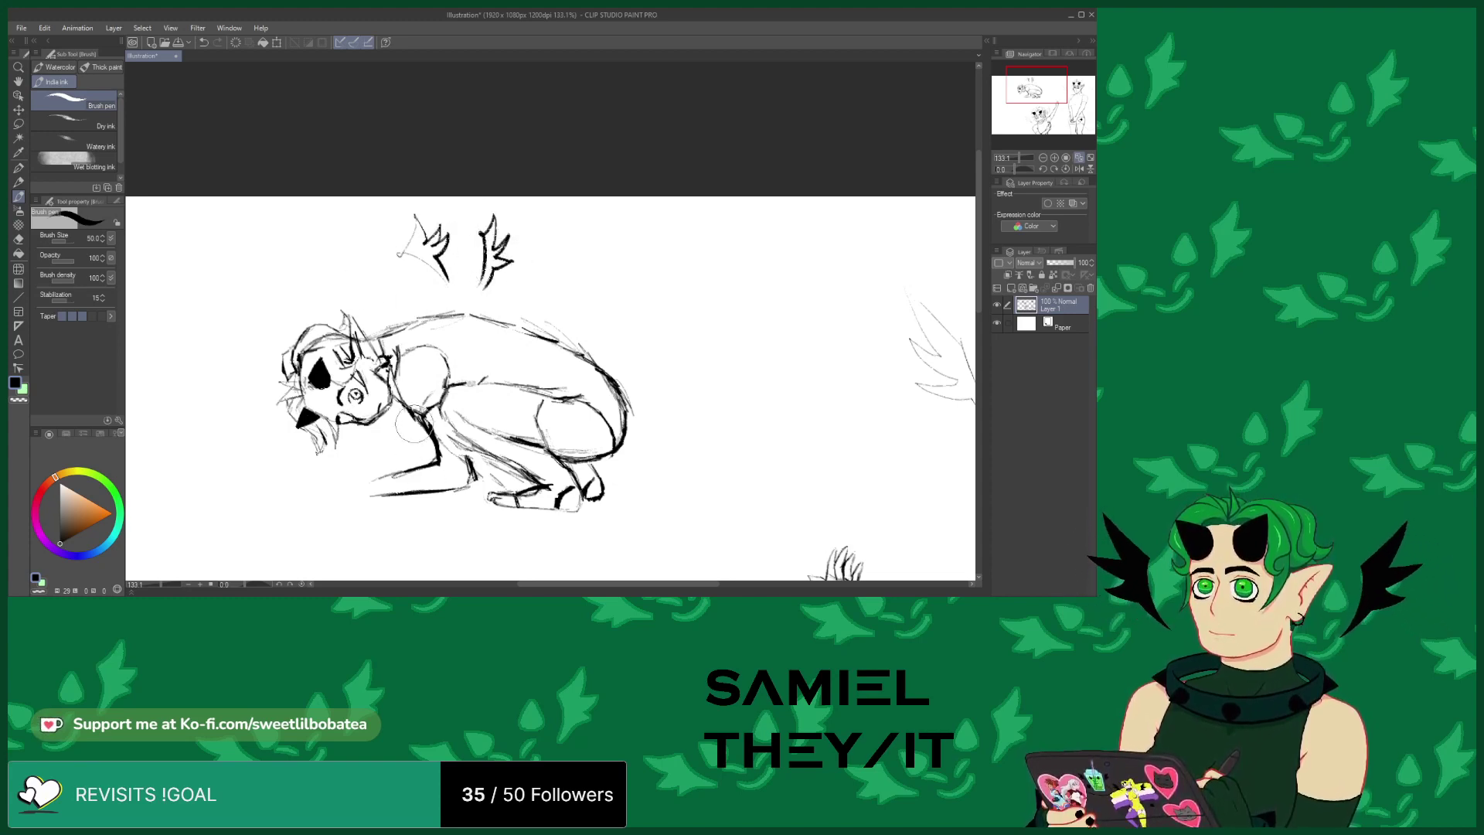
Extend the forearm forward into a flat hand with fingers and draw a long curling tail from the crouching figure's hip
mouse_move(406, 433)
left_mouse_down()
mouse_move(387, 469)
mouse_move(292, 488)
left_mouse_up()
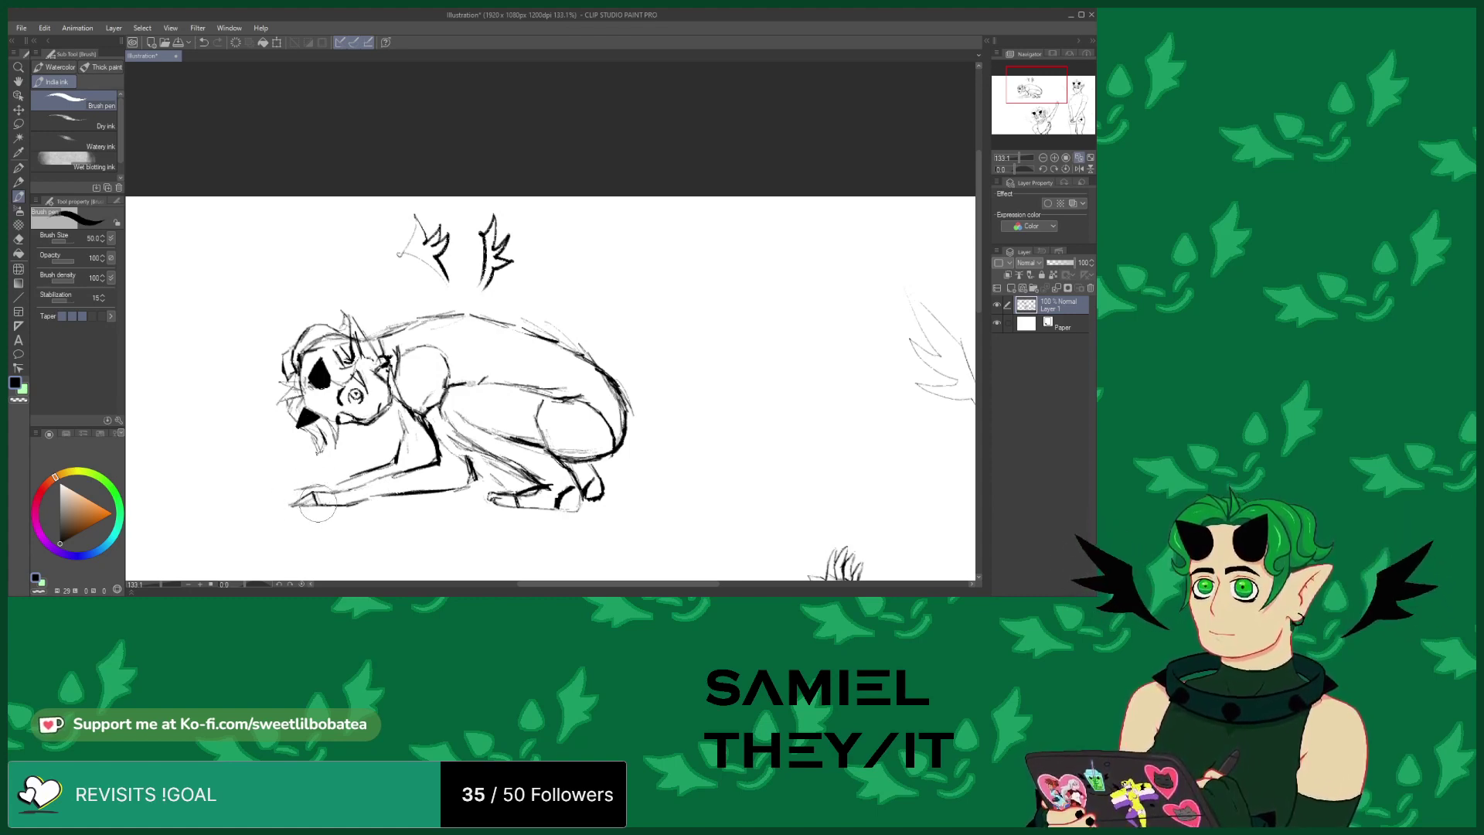
left_click_drag(298, 489, 267, 506)
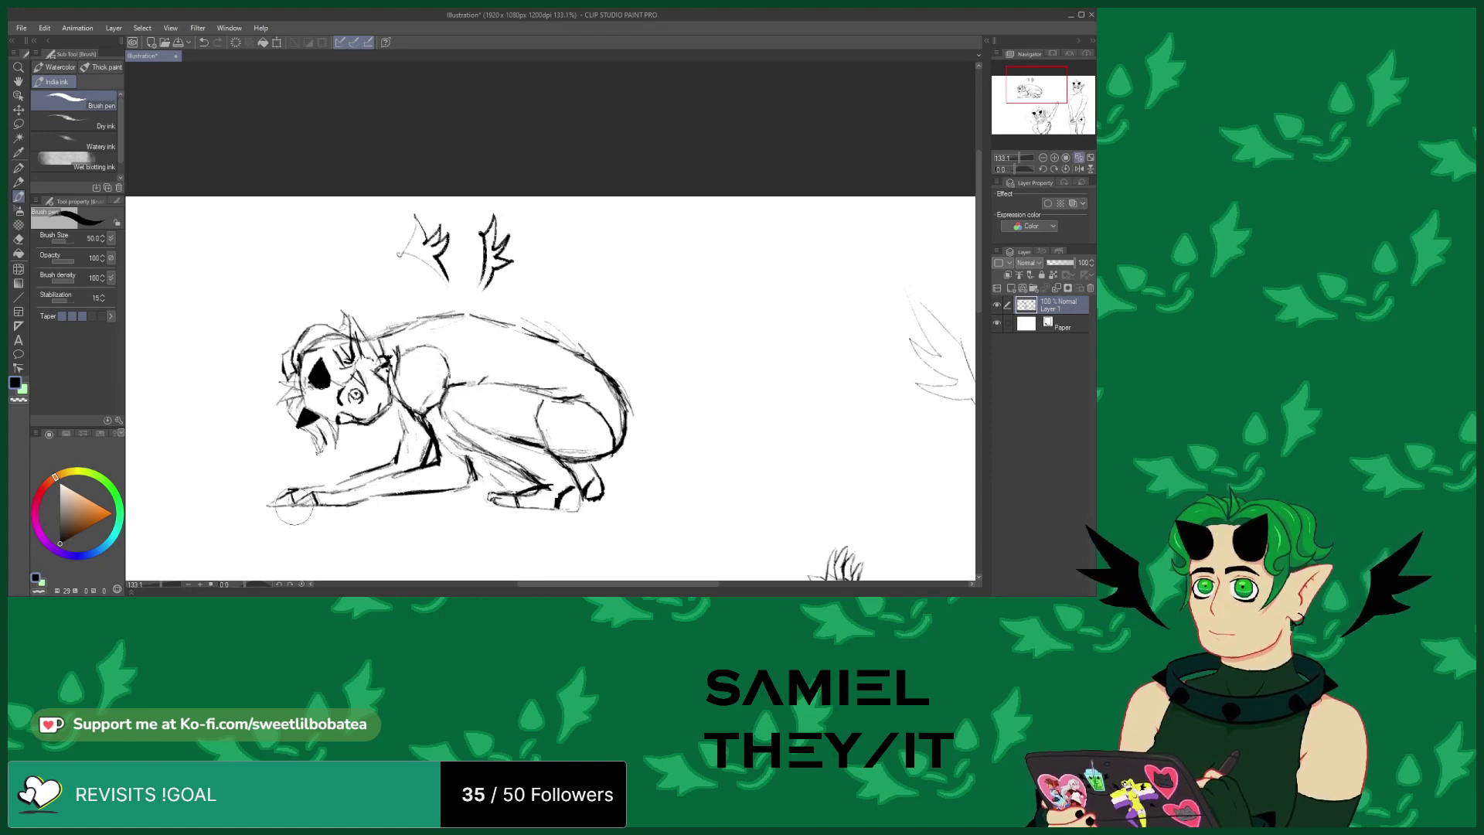
mouse_move(630, 406)
left_mouse_down()
mouse_move(728, 425)
mouse_move(801, 478)
mouse_move(690, 504)
mouse_move(688, 485)
mouse_move(663, 485)
mouse_move(715, 473)
left_mouse_up()
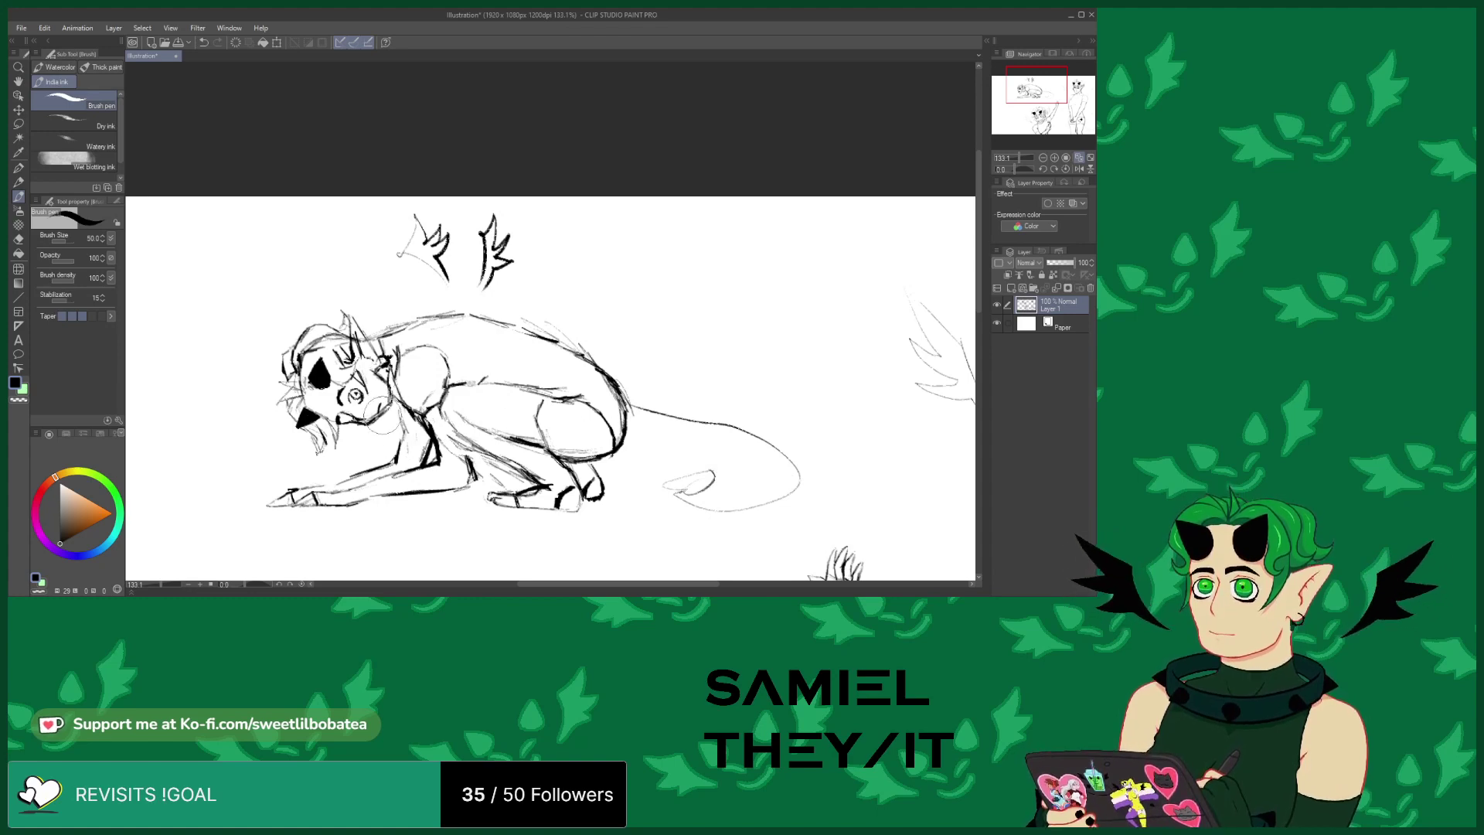
Darken the crouching figure's thigh and knee contours, and erase the stray lines inside the leg with the hard eraser
scroll(379, 415, "down", 6)
scroll(438, 383, "up", 1)
scroll(425, 384, "down", 3)
scroll(402, 385, "up", 3)
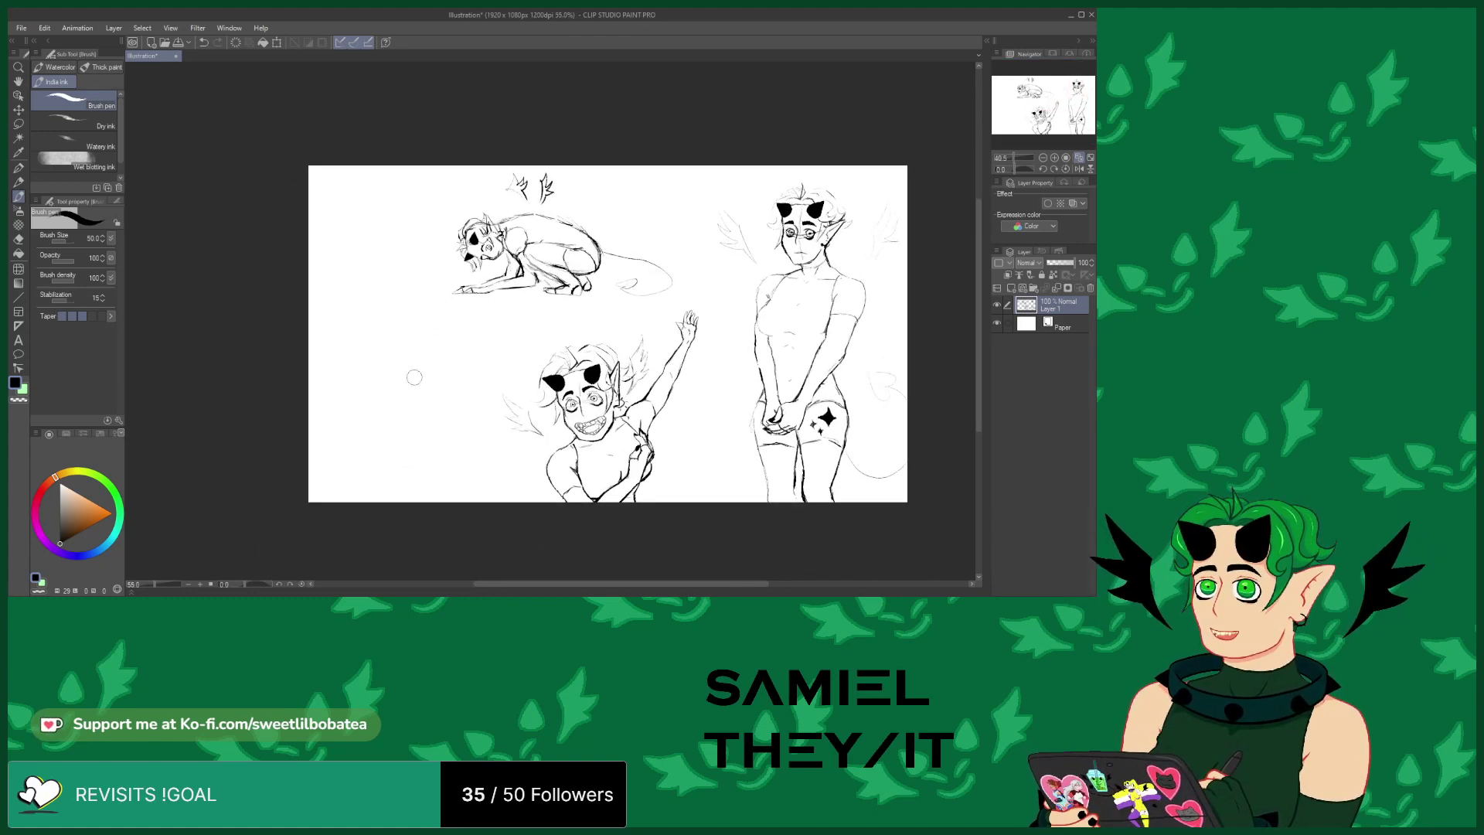
scroll(557, 238, "up", 4)
mouse_move(549, 296)
left_mouse_down()
mouse_move(459, 260)
mouse_move(497, 265)
mouse_move(463, 262)
mouse_move(441, 293)
mouse_move(441, 270)
mouse_move(435, 299)
mouse_move(524, 334)
left_mouse_up()
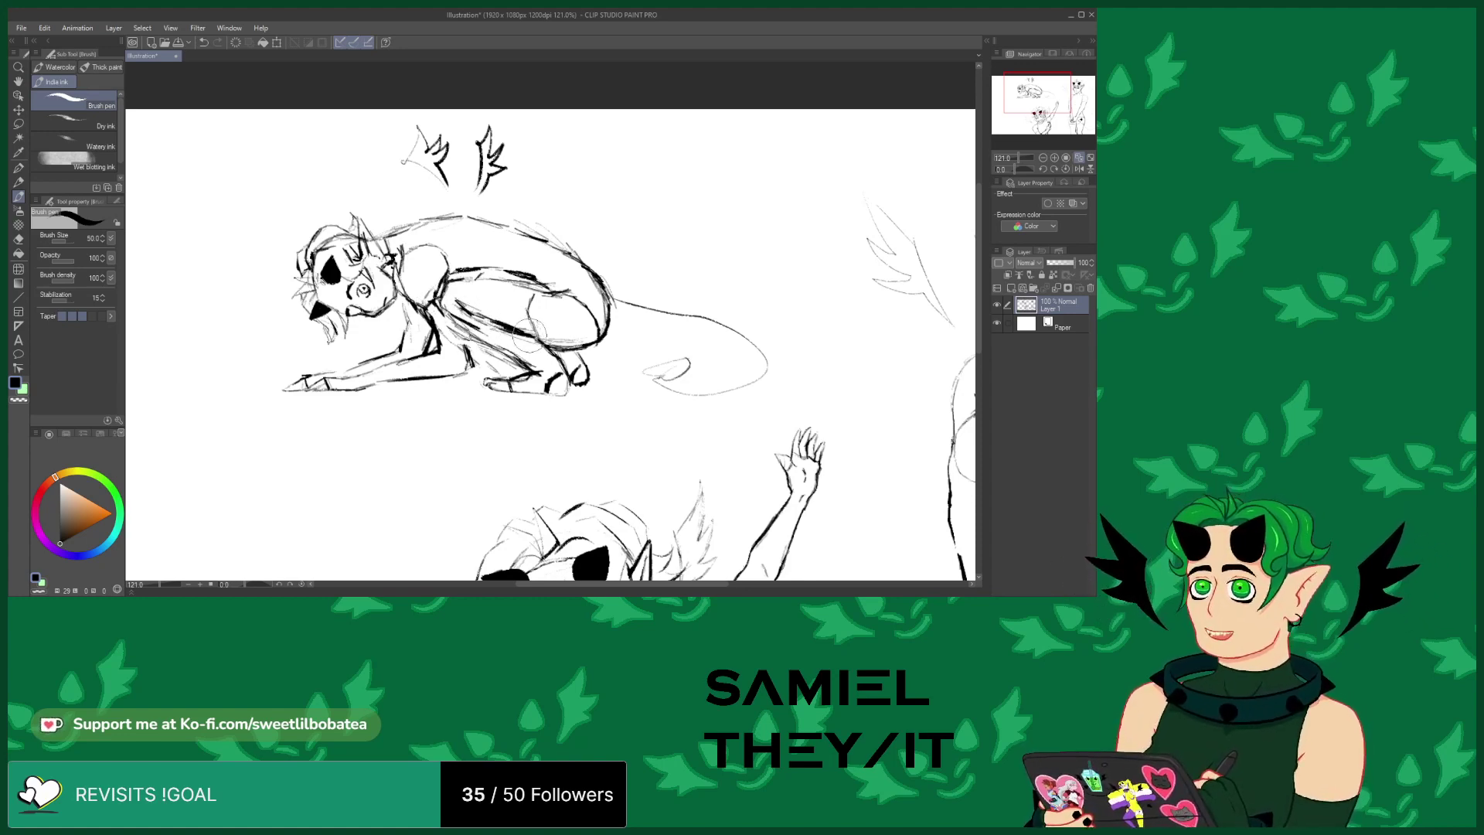
key("b")
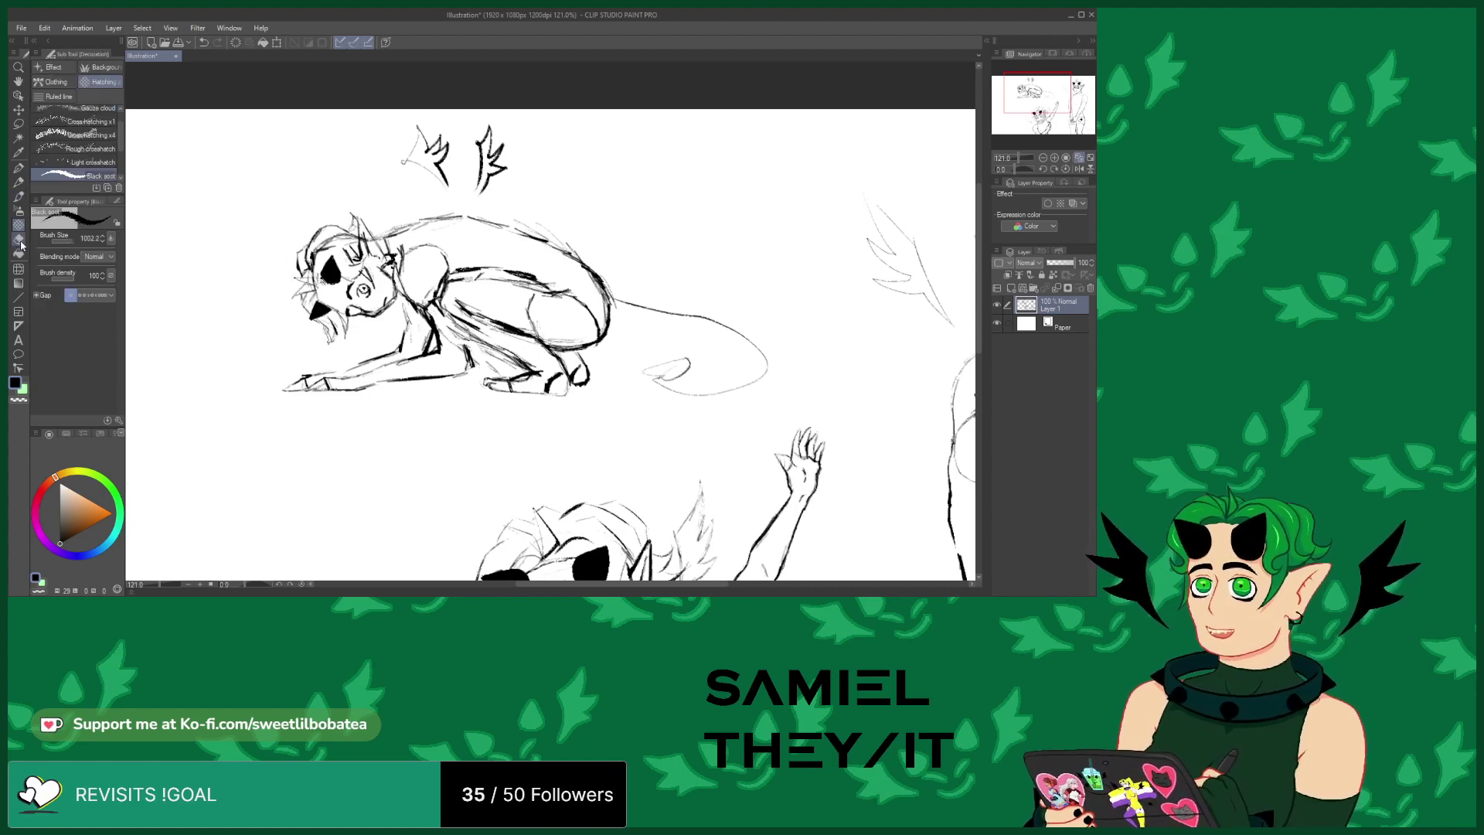
left_click(19, 239)
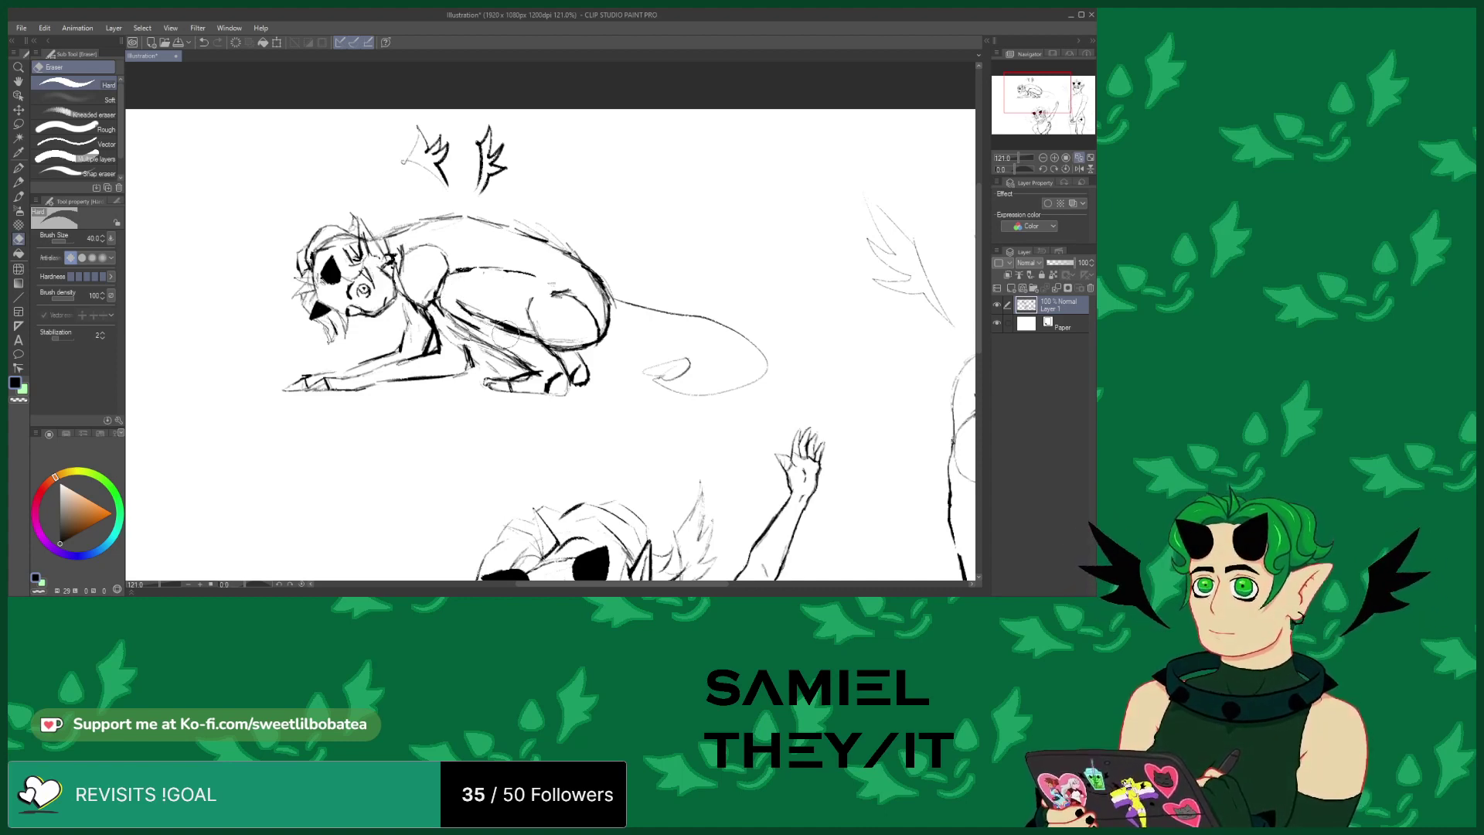
left_click_drag(476, 317, 455, 317)
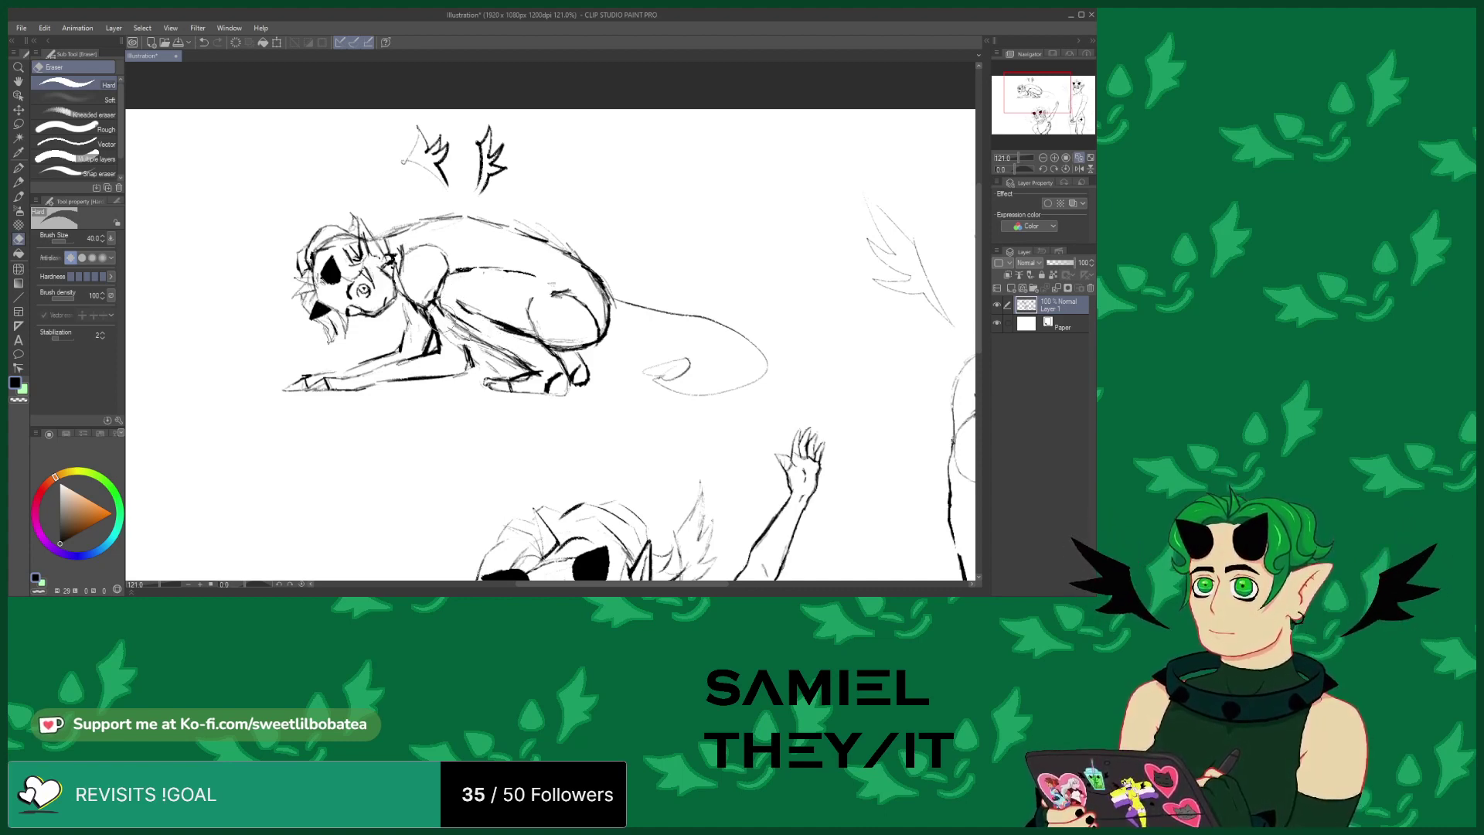
Mark the hip crease of the crouching figure with the brush pen and darken its lower back and rump contour
left_click(18, 196)
left_click_drag(539, 279, 576, 287)
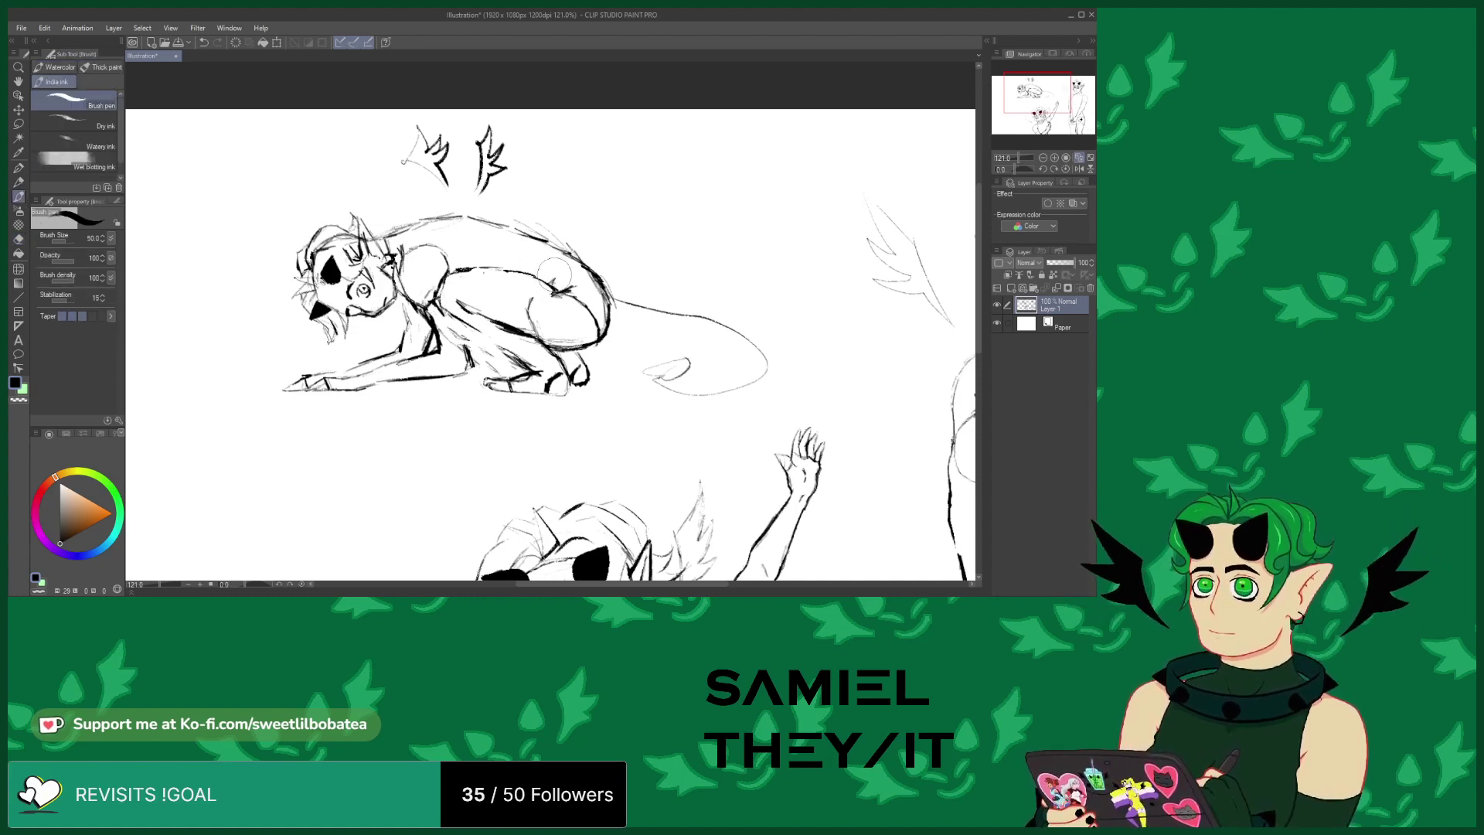
left_click_drag(522, 235, 618, 297)
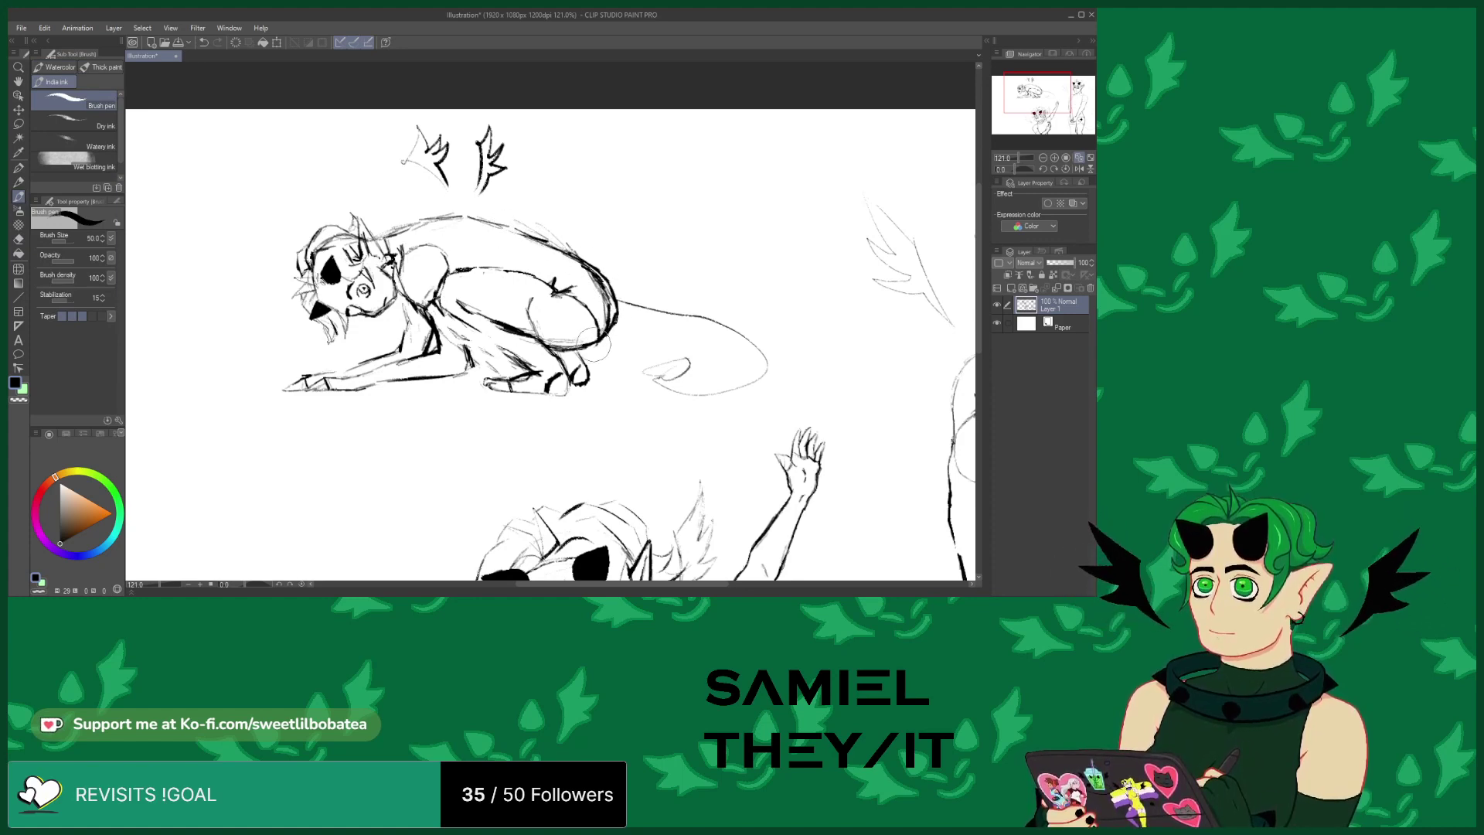
Erase the crouching figure's sketchy back line with the hard eraser and redraw it as one smooth brush pen curve
left_click(19, 239)
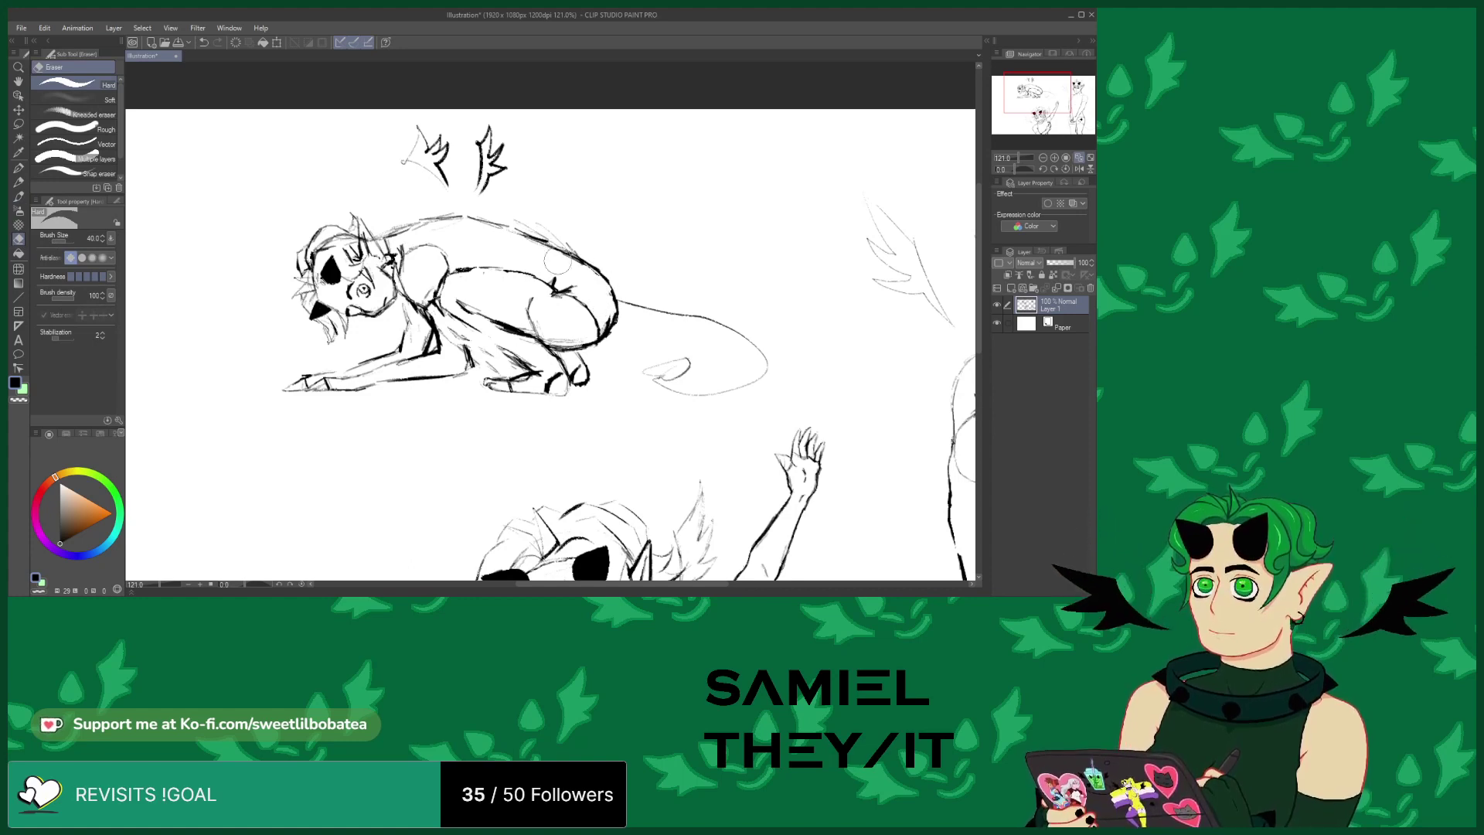
mouse_move(497, 237)
left_mouse_down()
mouse_move(528, 240)
mouse_move(468, 223)
mouse_move(564, 232)
left_mouse_up()
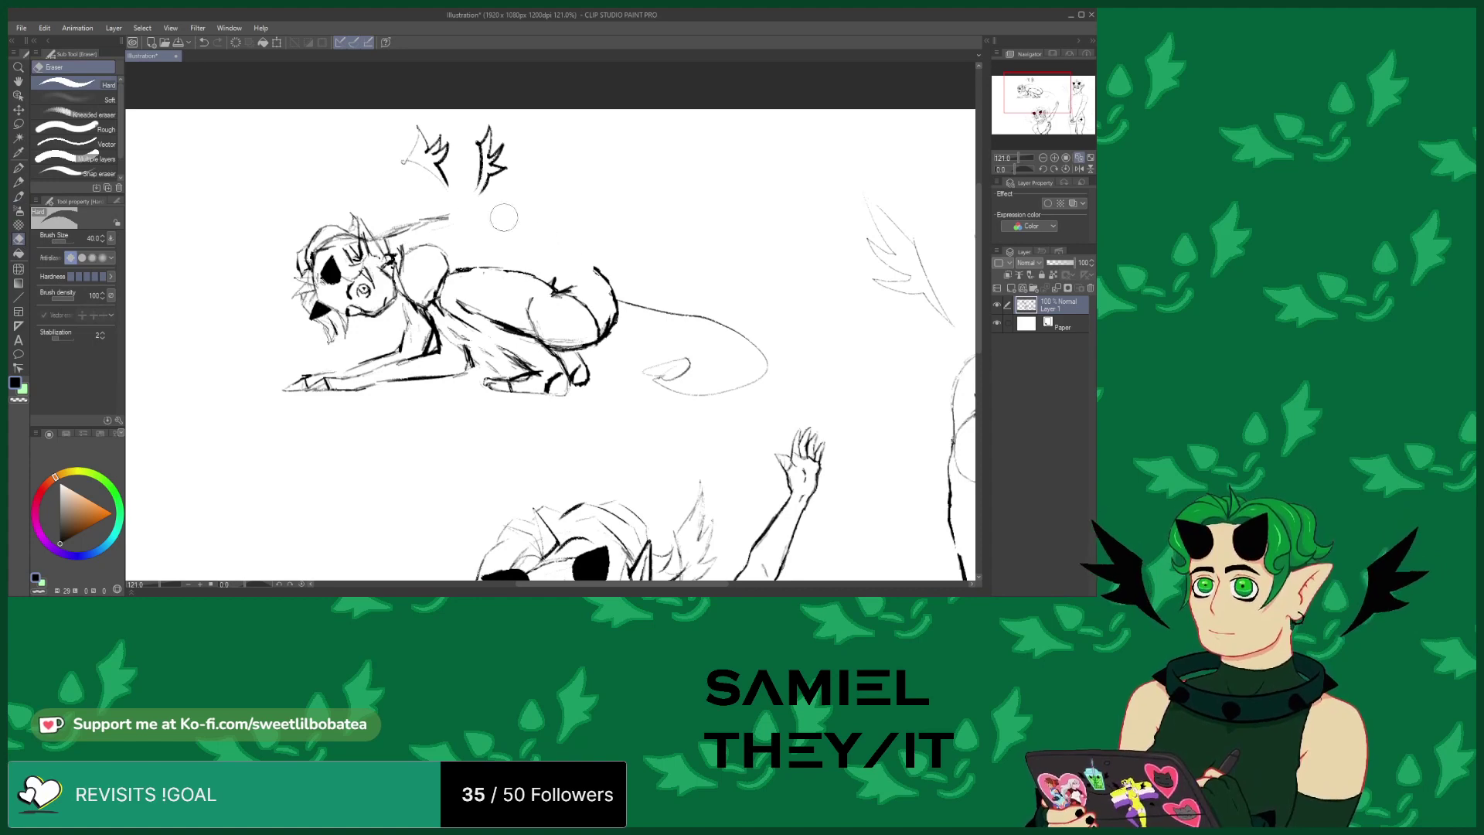
left_click(19, 198)
mouse_move(421, 218)
left_mouse_down()
mouse_move(541, 236)
mouse_move(599, 271)
left_mouse_up()
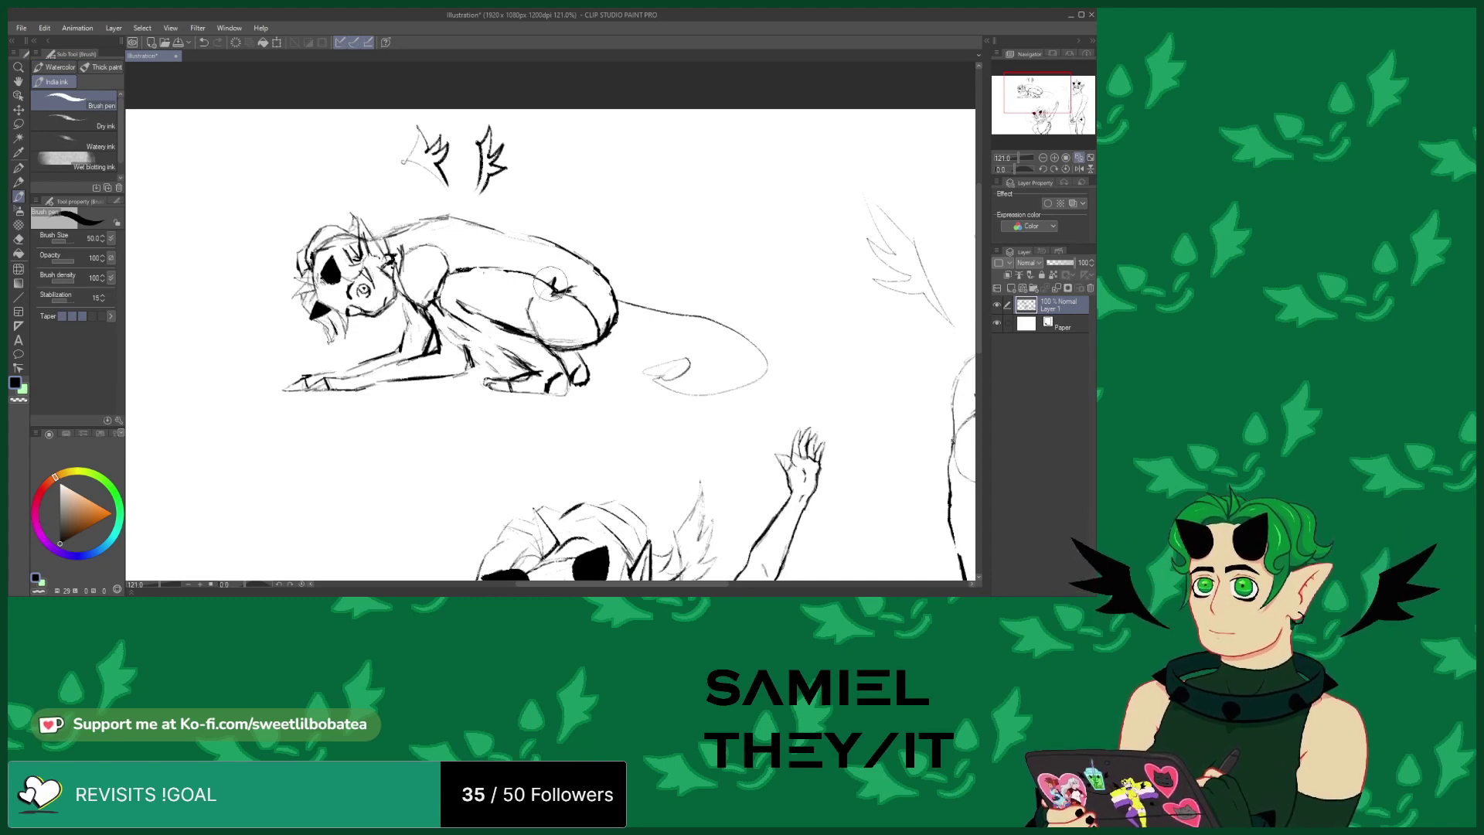
Add more short strokes to the crouching figure's hip crease and thicken the contour along its lower back
mouse_move(555, 283)
left_mouse_down()
mouse_move(545, 306)
mouse_move(569, 288)
left_mouse_up()
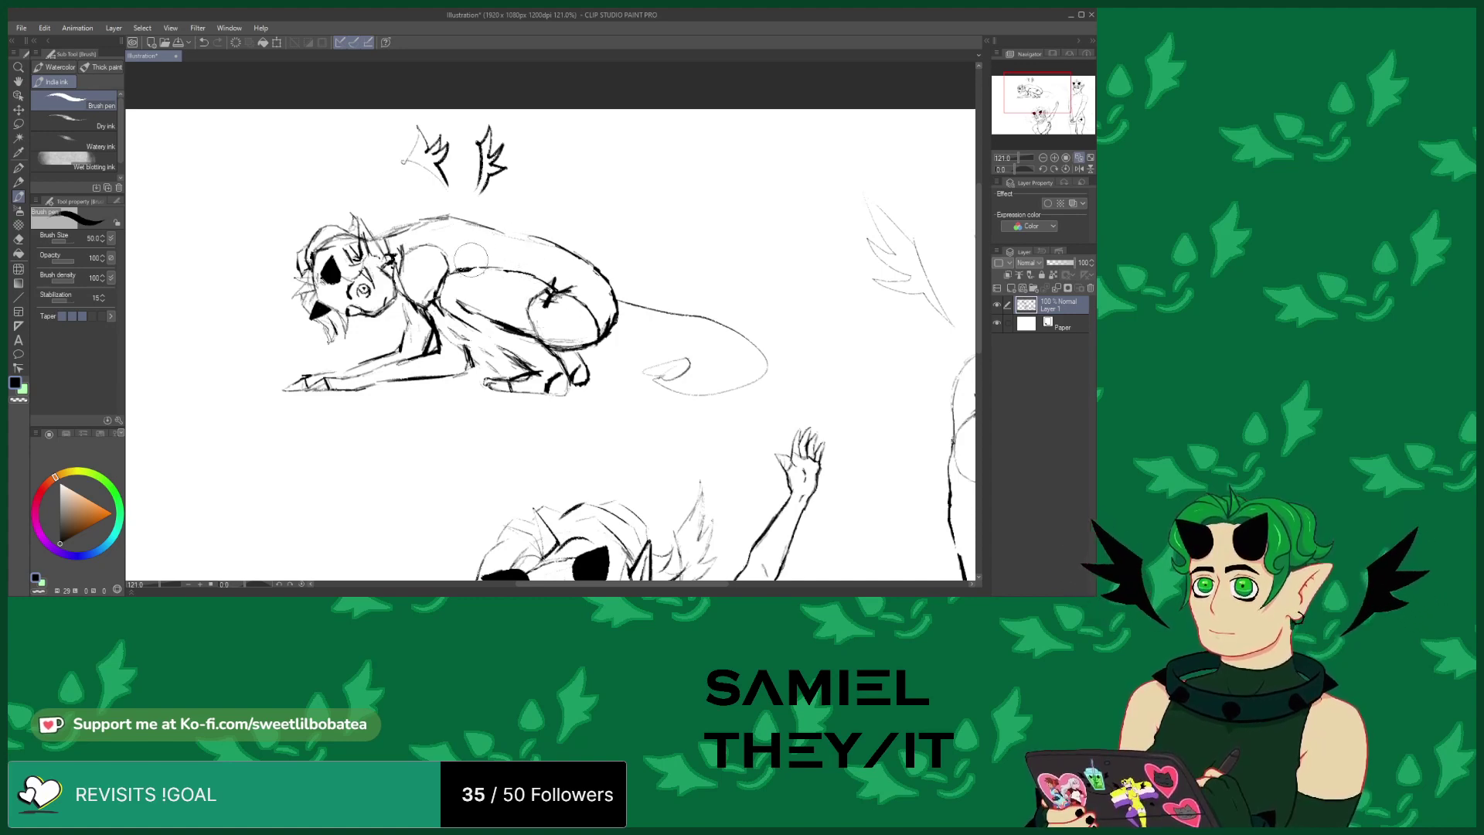
scroll(462, 261, "down", 2)
scroll(467, 257, "up", 1)
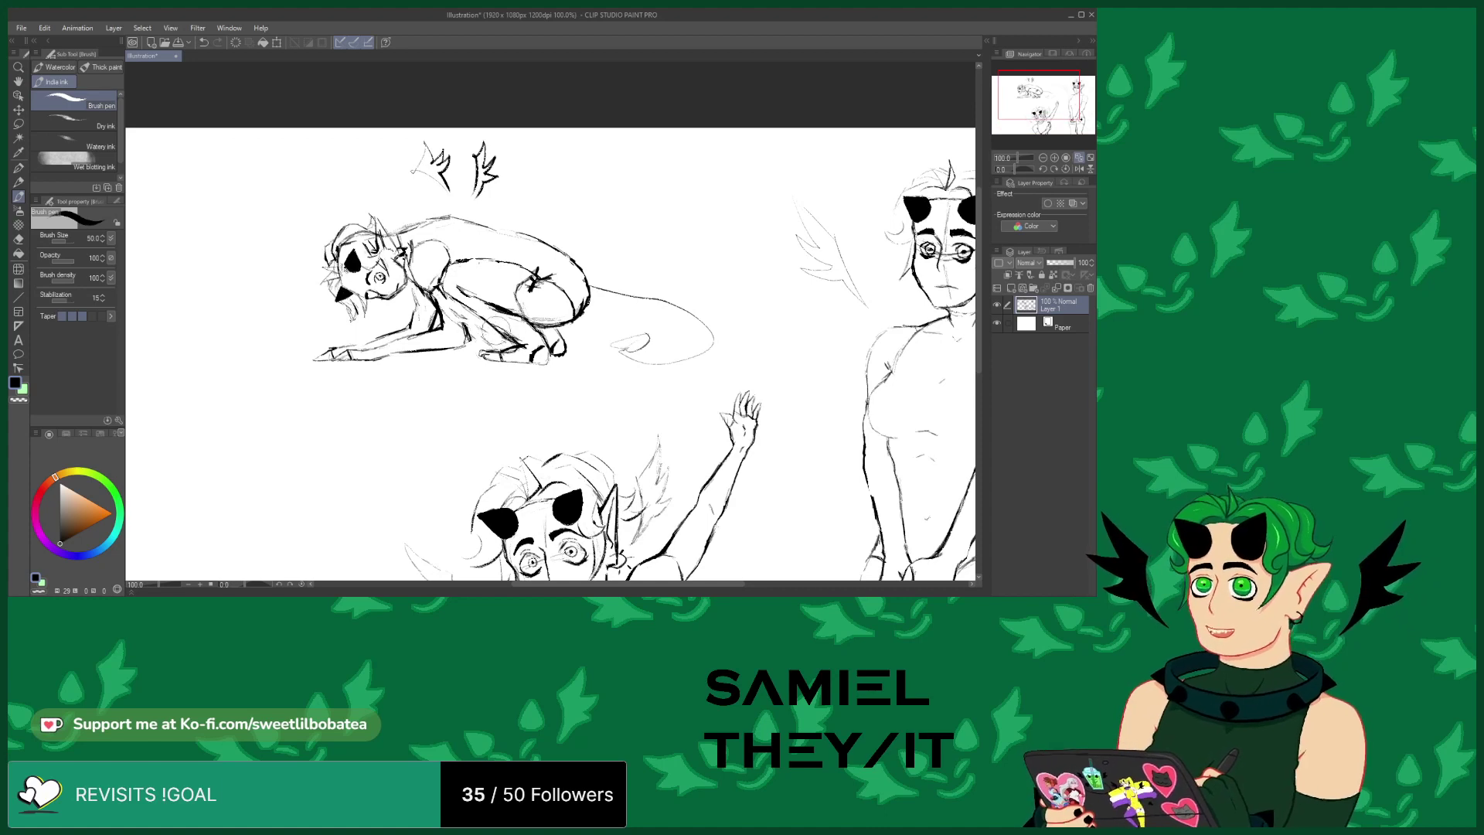
mouse_move(463, 328)
left_mouse_down()
mouse_move(464, 302)
mouse_move(470, 351)
mouse_move(473, 309)
mouse_move(507, 331)
left_mouse_up()
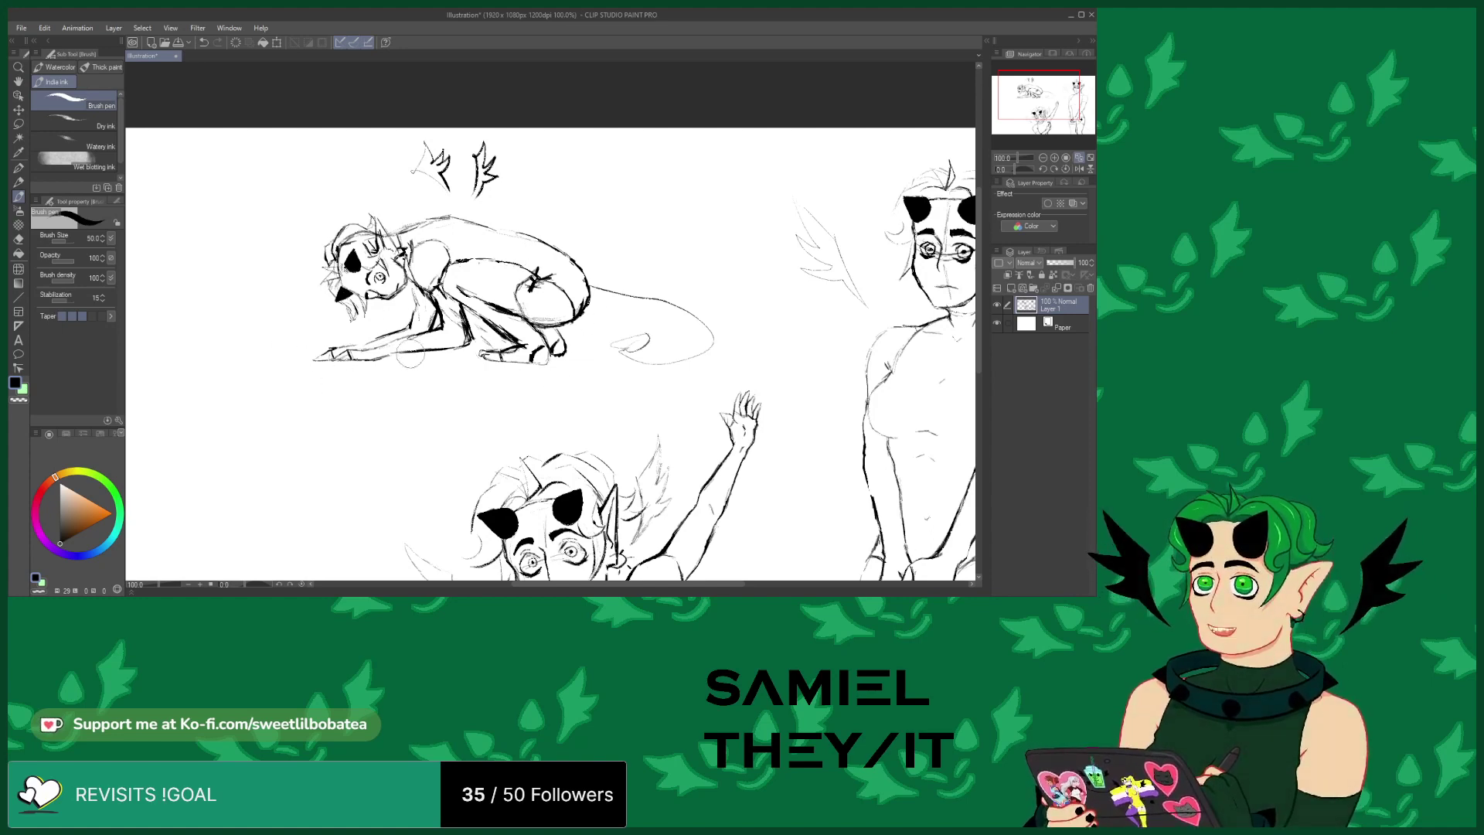
scroll(441, 320, "down", 4)
scroll(441, 321, "up", 5)
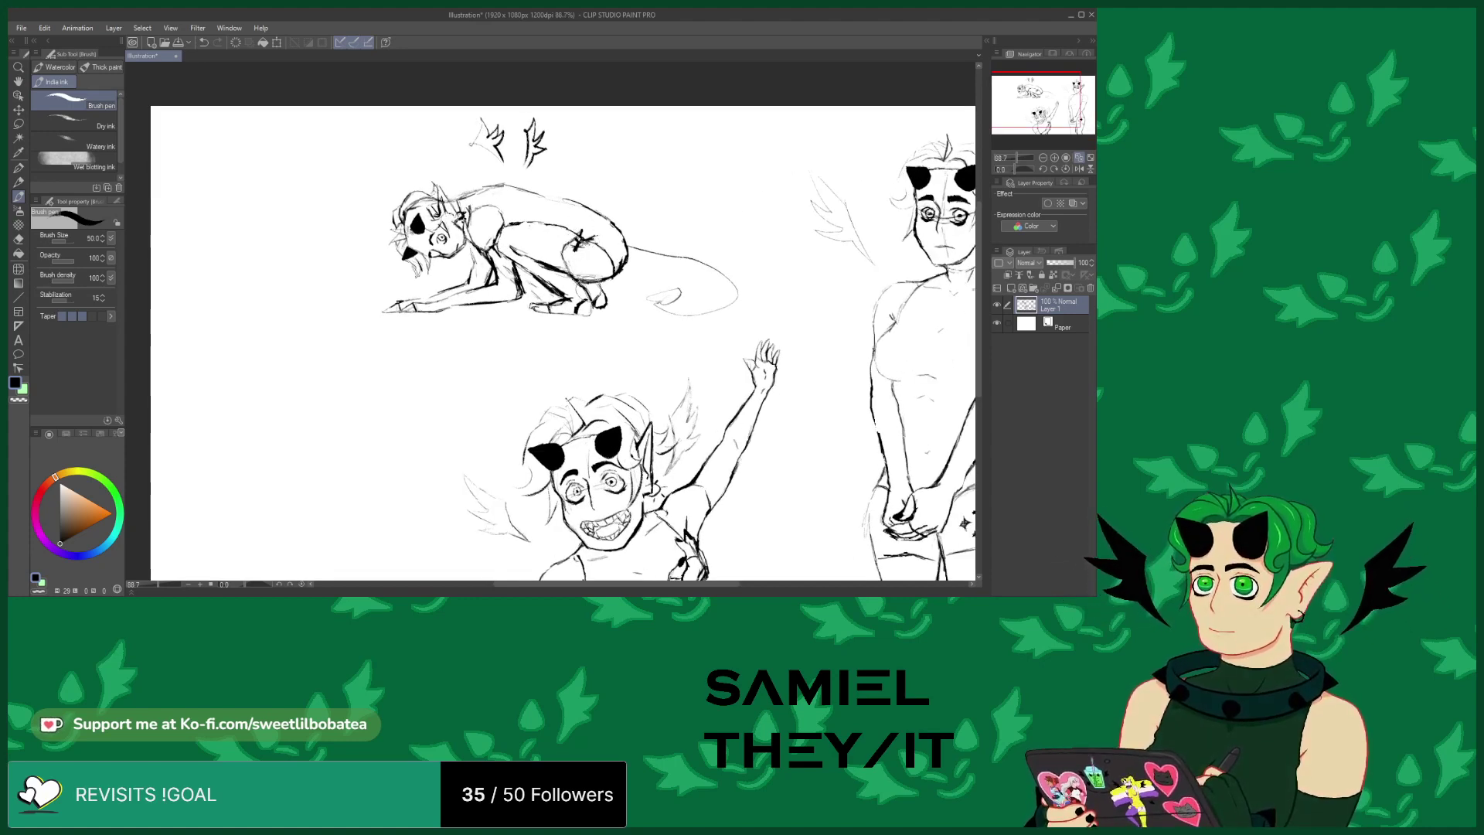
scroll(600, 272, "up", 2)
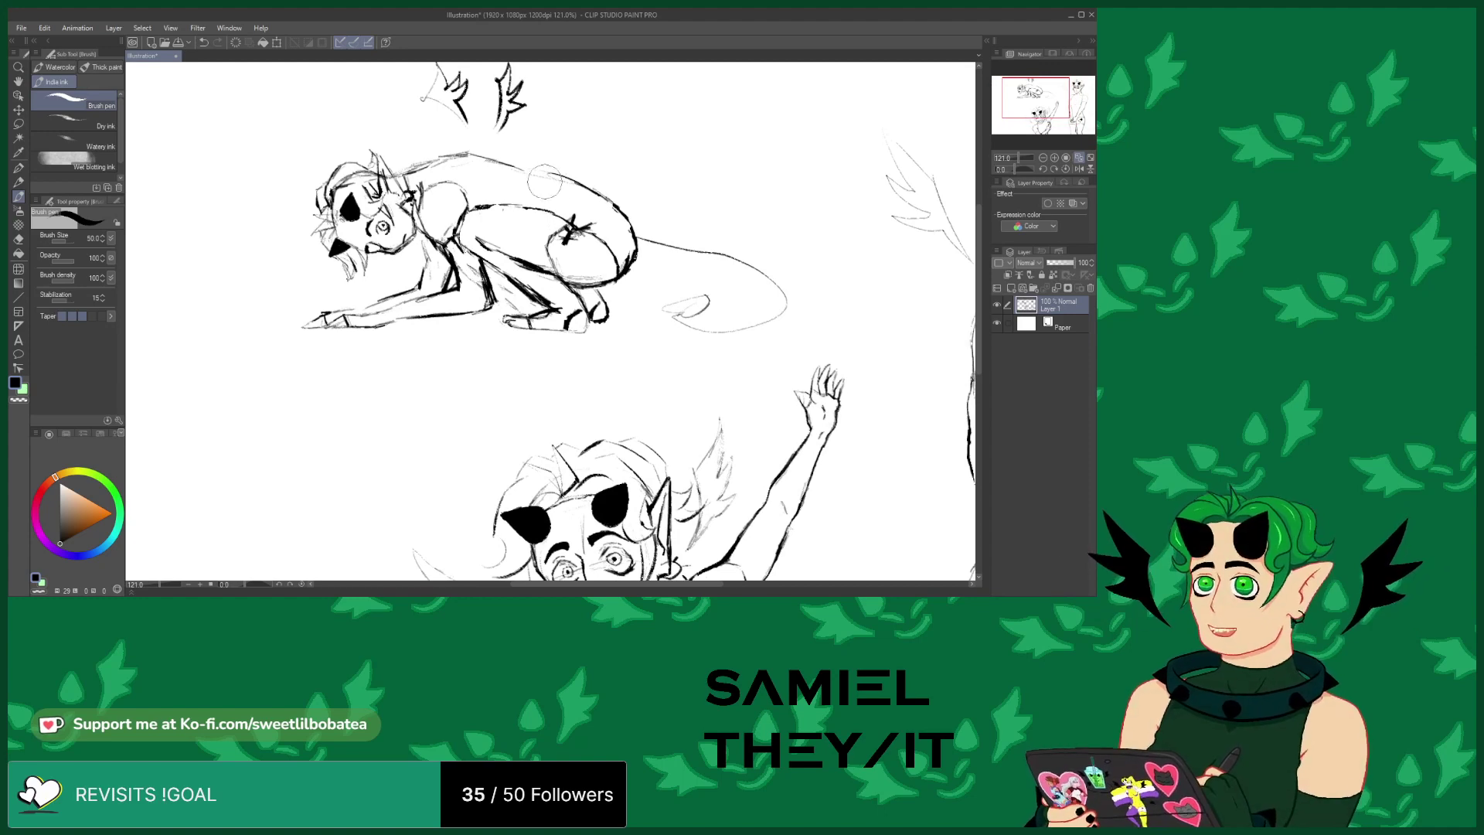
left_click_drag(528, 170, 612, 201)
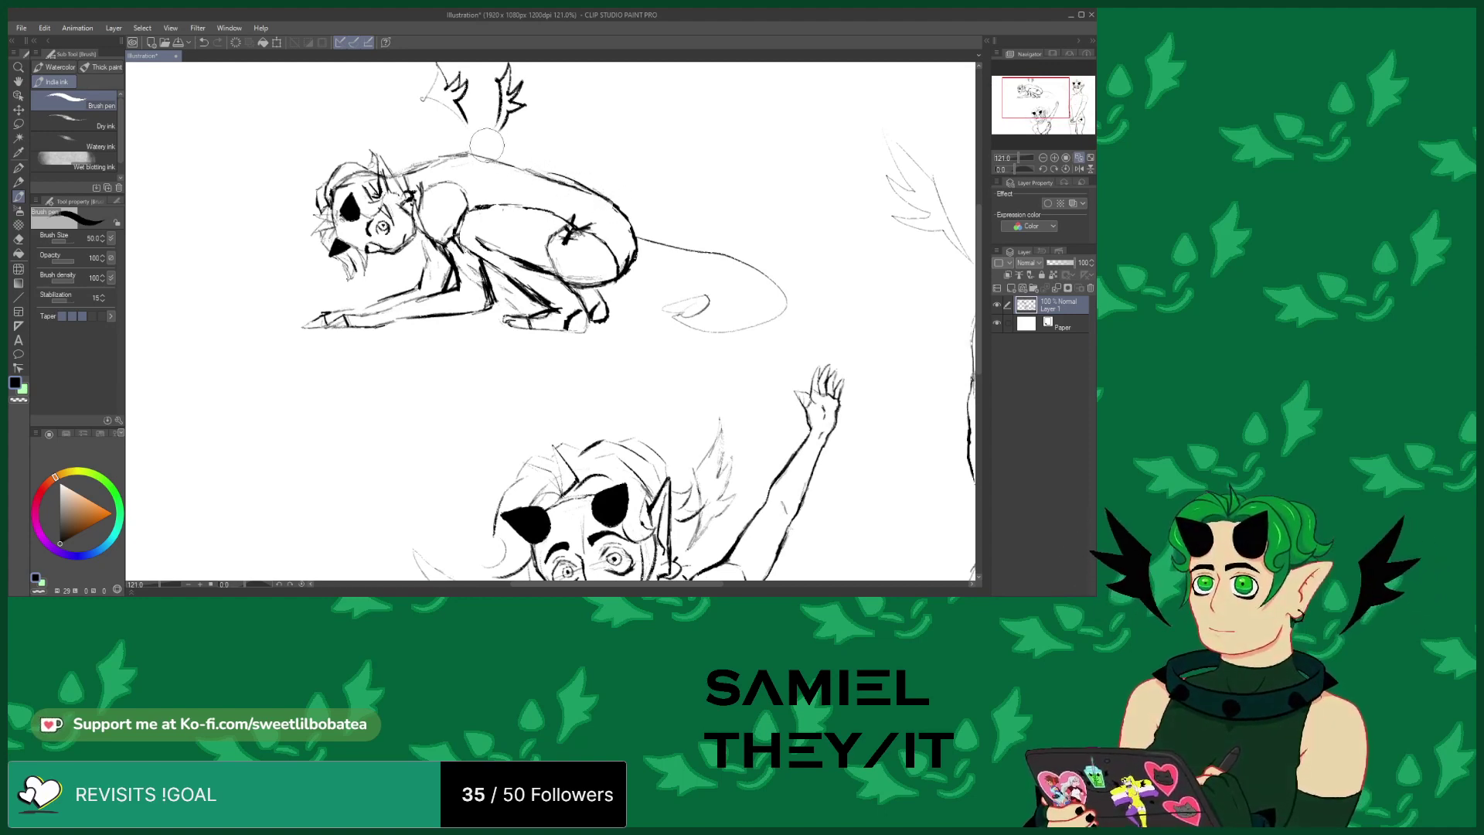
Draw a new face in the empty area below the crouching figure, with flat brows, half-lidded eyes, a stuck-out tongue and an angular jaw
scroll(572, 263, "down", 2)
scroll(649, 255, "down", 3)
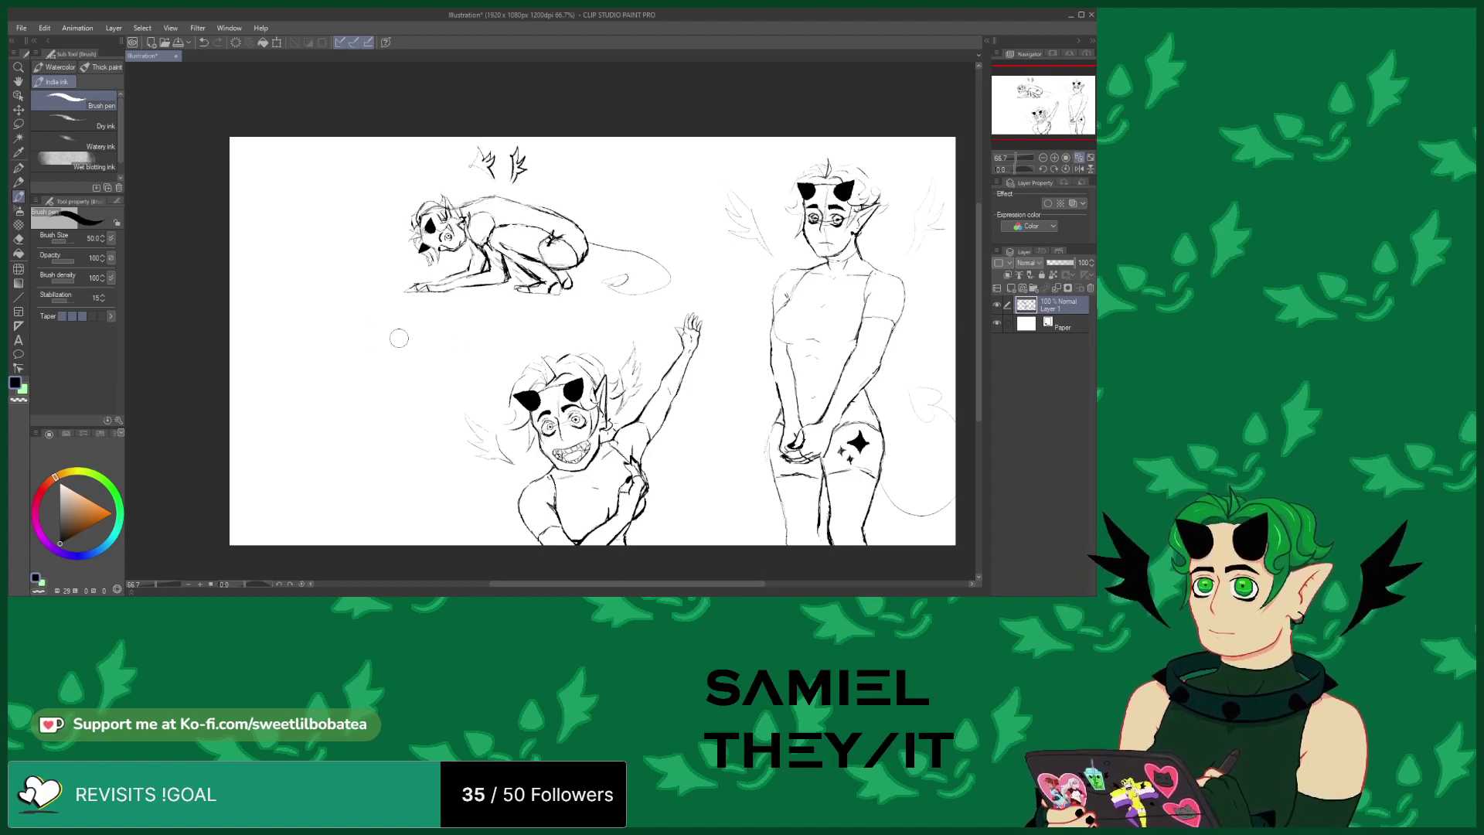
scroll(391, 336, "down", 3)
scroll(345, 417, "up", 3)
scroll(348, 441, "up", 2)
scroll(348, 440, "up", 1)
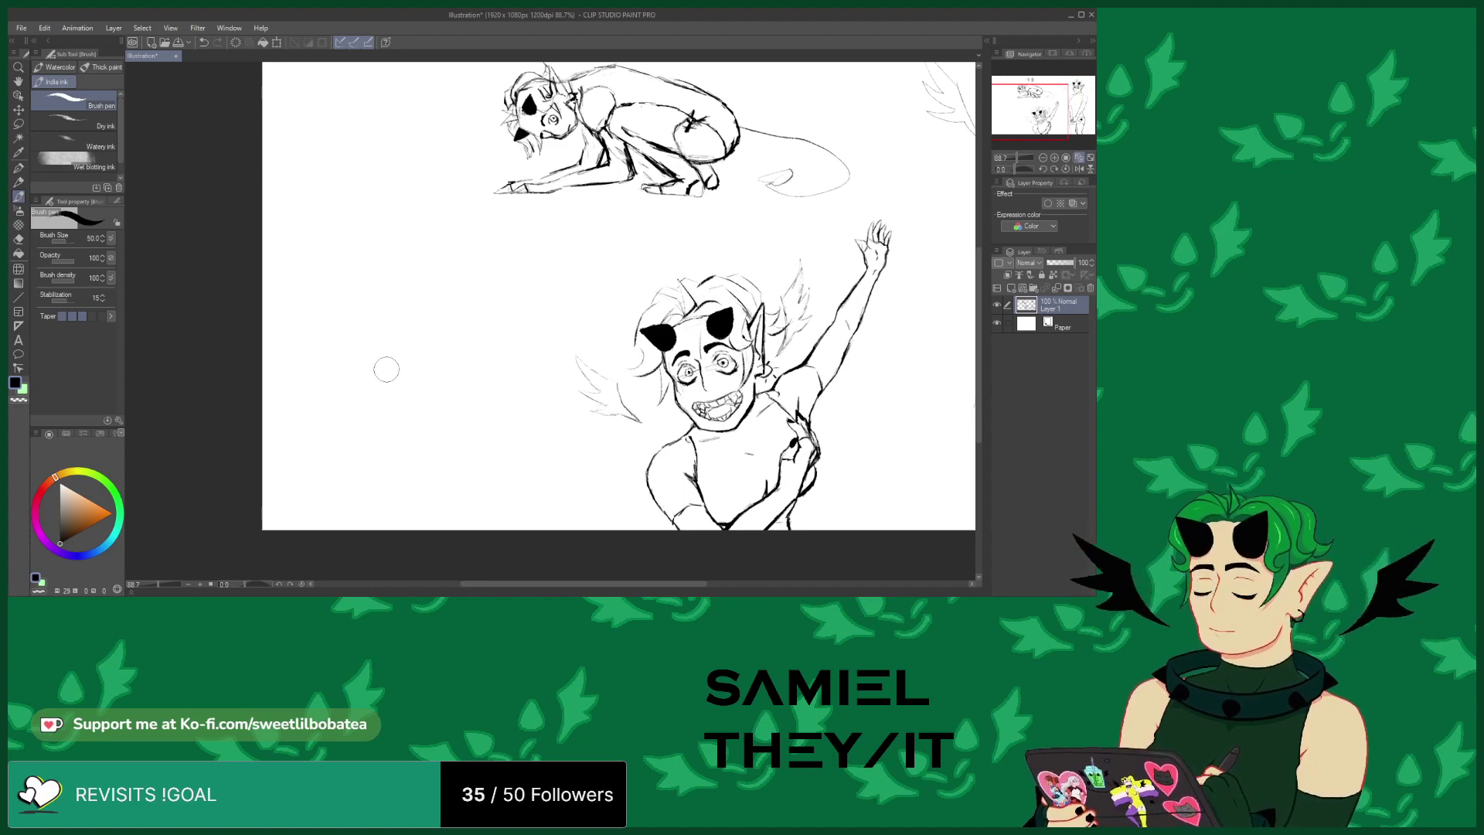
mouse_move(451, 350)
left_mouse_down()
mouse_move(445, 387)
mouse_move(415, 398)
mouse_move(442, 372)
mouse_move(422, 377)
left_mouse_up()
mouse_move(389, 334)
left_mouse_down()
mouse_move(409, 334)
mouse_move(388, 335)
left_mouse_up()
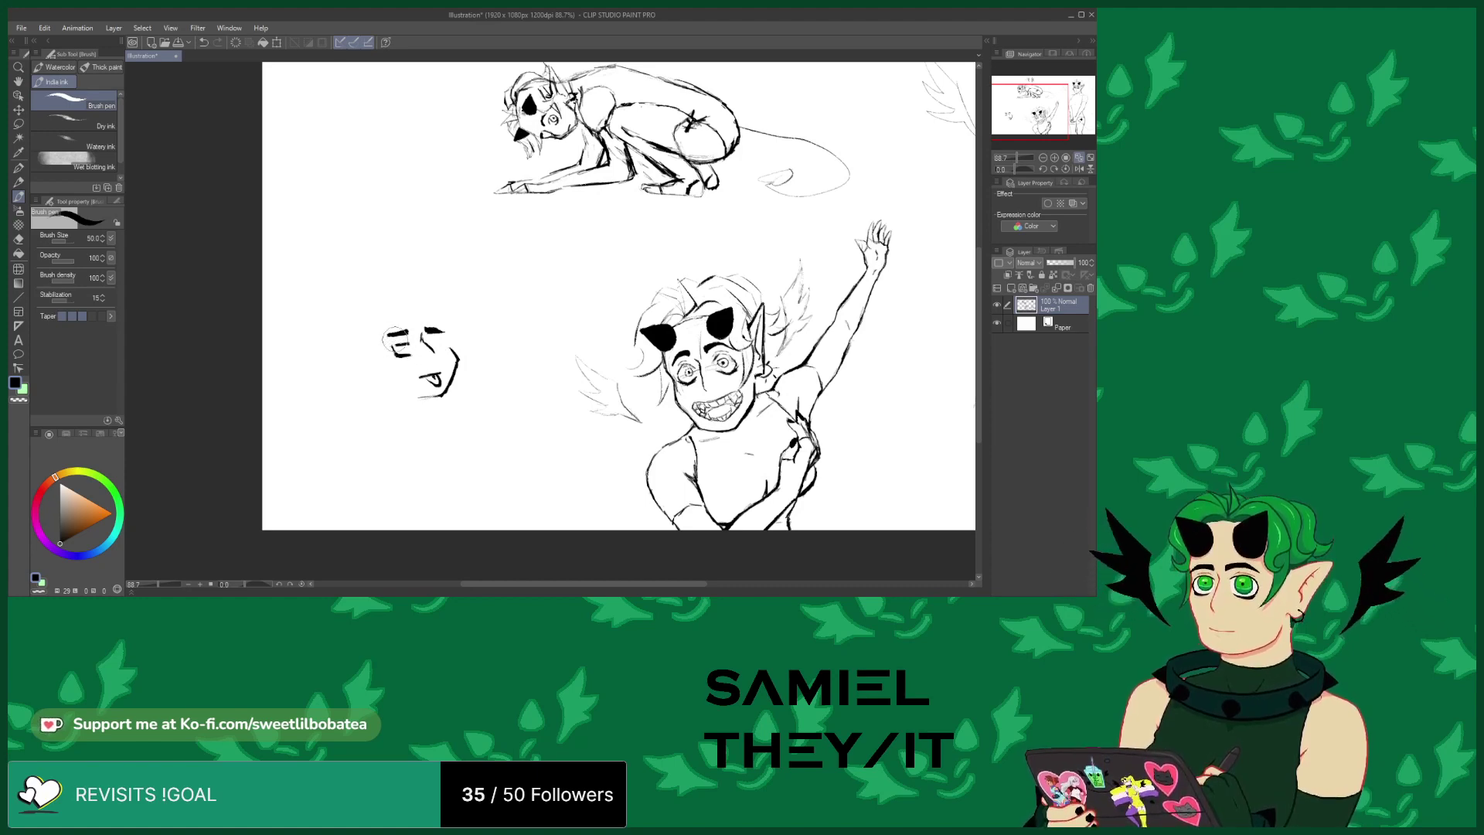
scroll(401, 347, "up", 3)
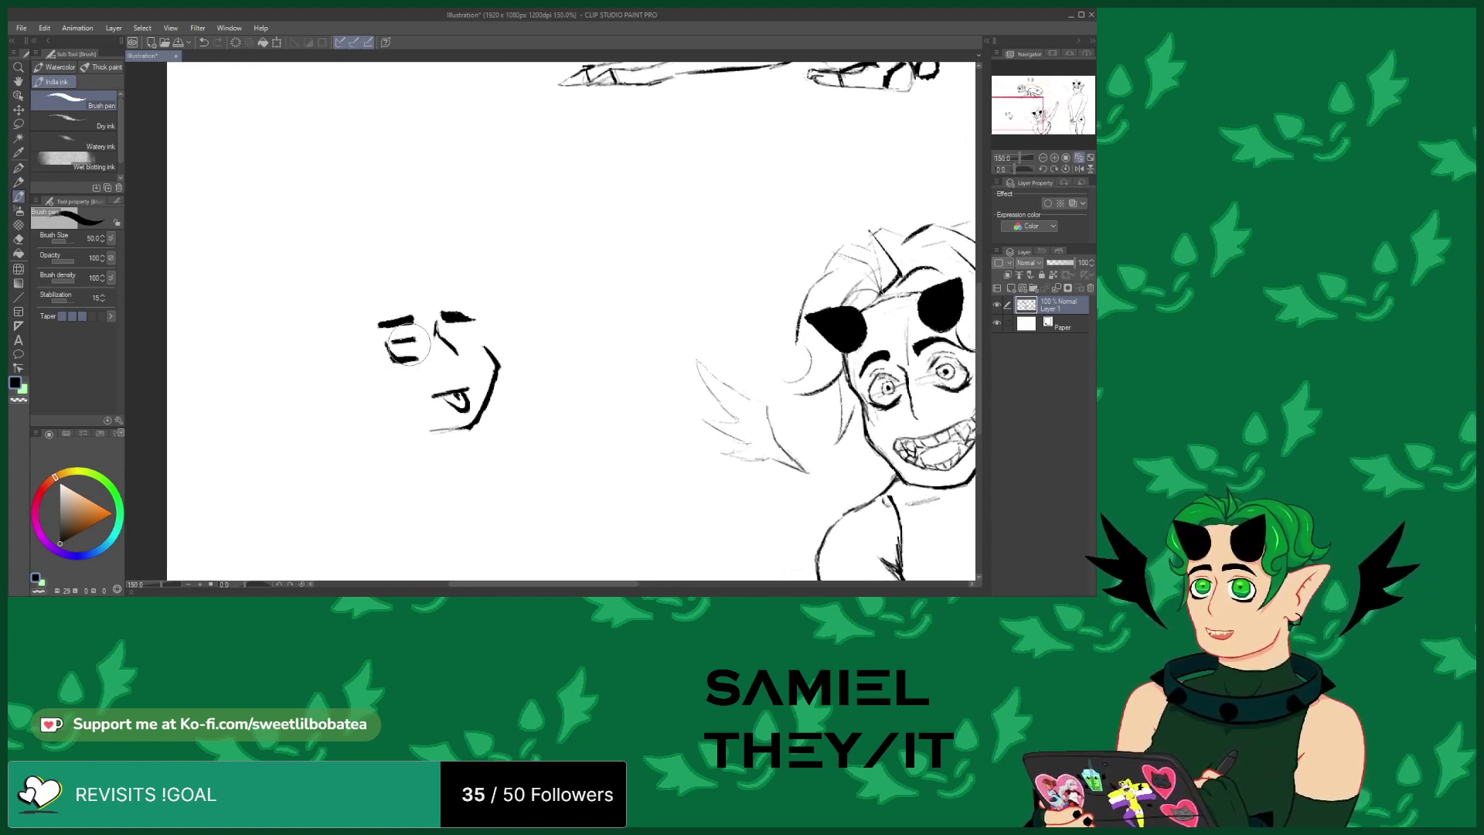
key("ctrl+z")
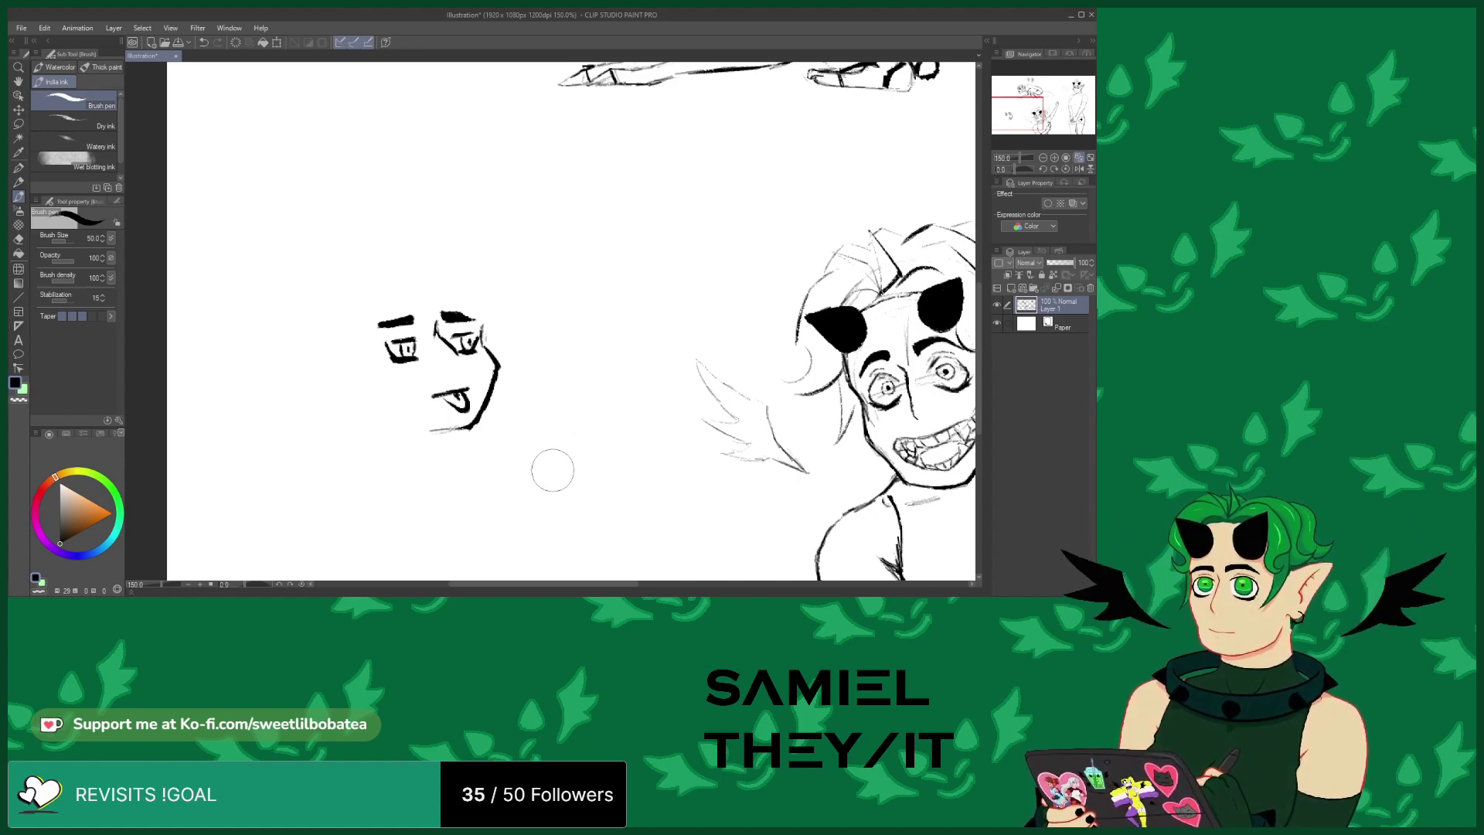
Draw two hands pressed together below the new face, with separated fingers, bent wrists and the start of both forearms
mouse_move(529, 449)
left_mouse_down()
mouse_move(529, 487)
mouse_move(488, 510)
left_mouse_up()
mouse_move(533, 441)
left_mouse_down()
mouse_move(554, 433)
mouse_move(569, 504)
mouse_move(515, 540)
left_mouse_up()
mouse_move(562, 430)
left_mouse_down()
mouse_move(580, 496)
mouse_move(617, 504)
mouse_move(620, 491)
mouse_move(637, 562)
left_mouse_up()
mouse_move(562, 519)
left_mouse_down()
mouse_move(627, 526)
mouse_move(604, 536)
mouse_move(600, 578)
left_mouse_up()
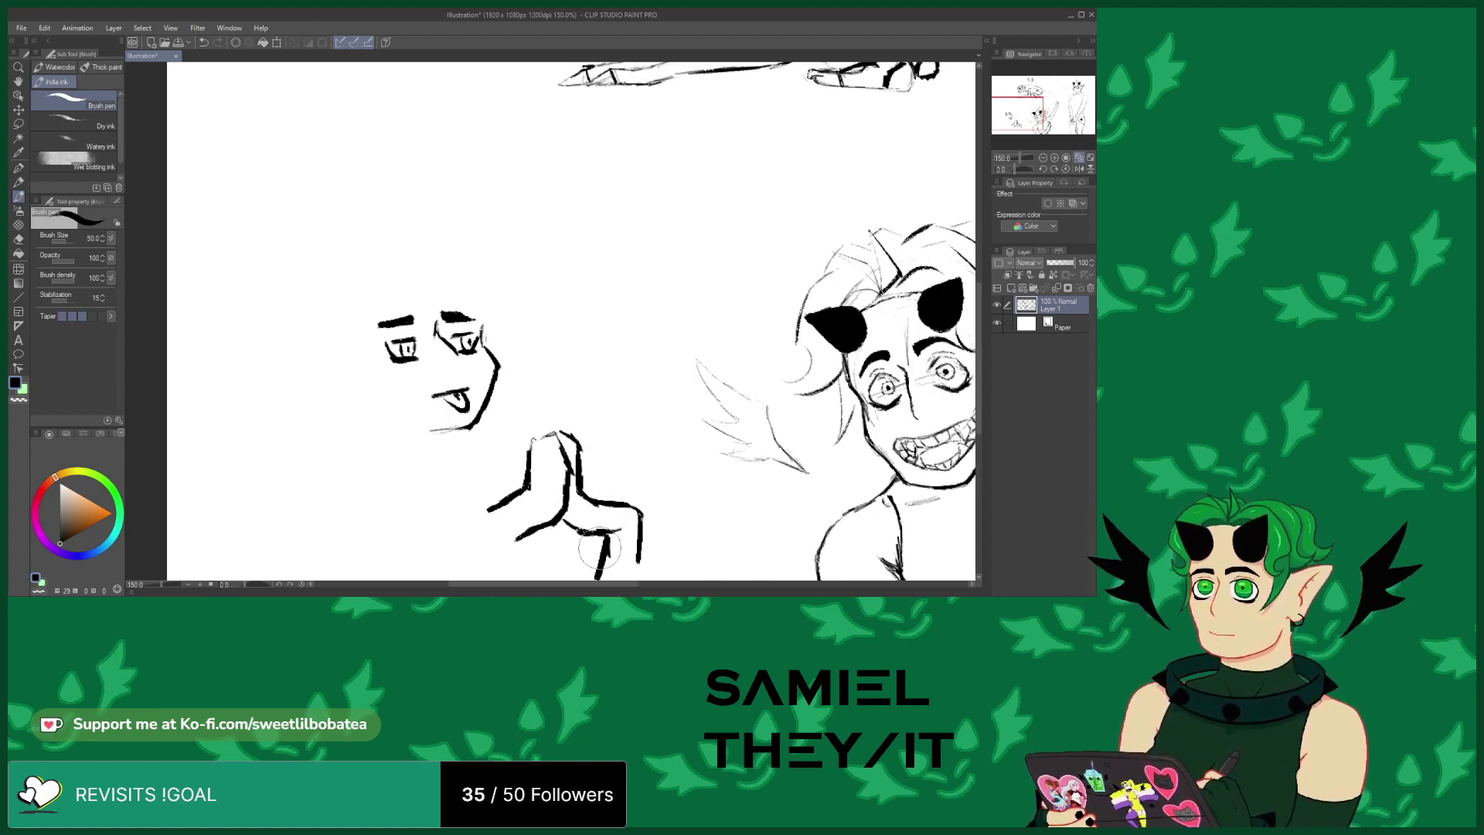
mouse_move(504, 541)
left_mouse_down()
mouse_move(541, 525)
mouse_move(466, 517)
mouse_move(464, 576)
mouse_move(466, 541)
mouse_move(500, 576)
mouse_move(502, 544)
mouse_move(563, 475)
mouse_move(555, 464)
mouse_move(552, 490)
mouse_move(557, 425)
mouse_move(541, 495)
mouse_move(537, 437)
mouse_move(539, 487)
left_mouse_up()
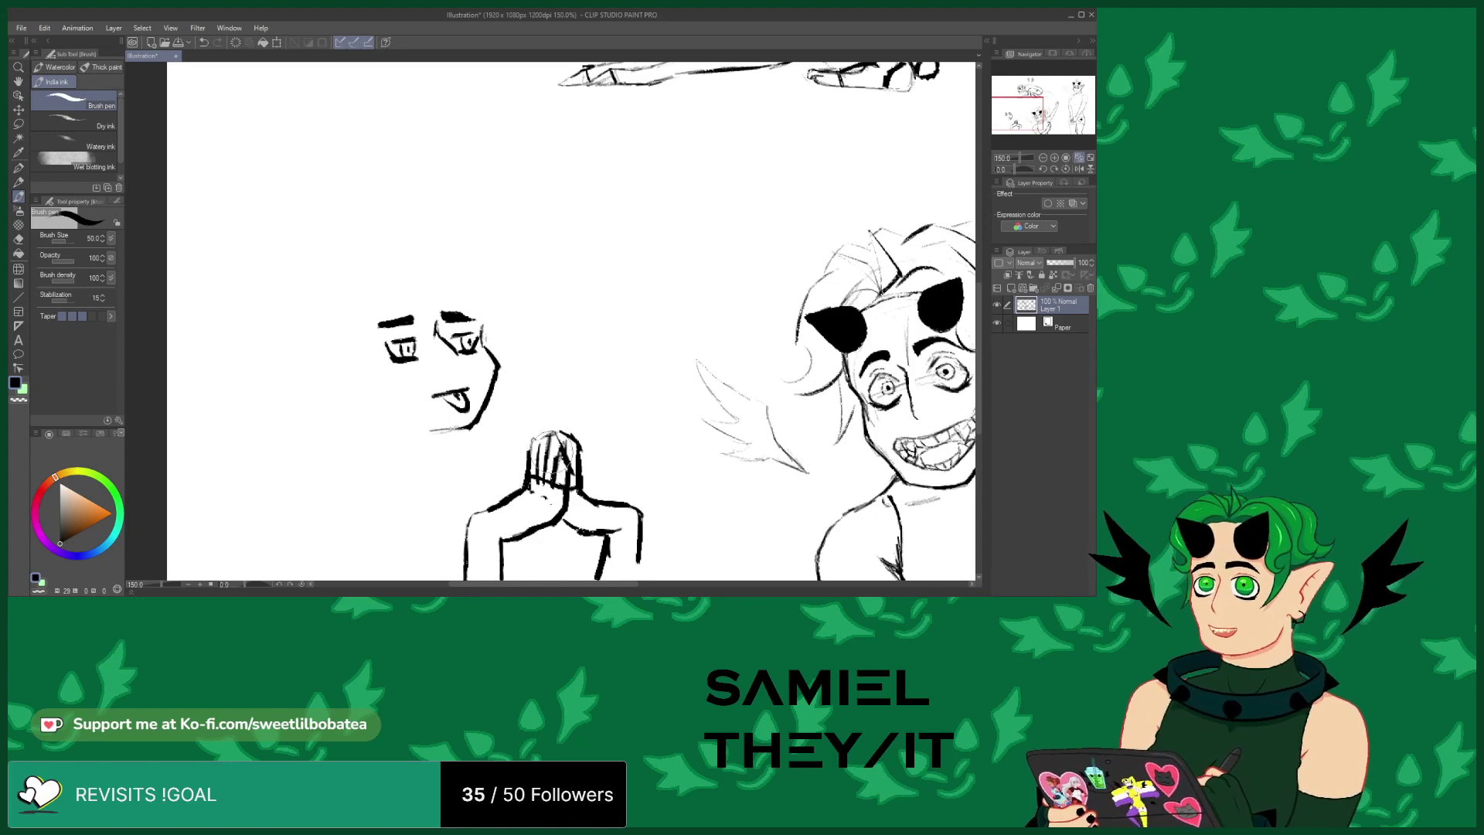
left_click_drag(461, 520, 461, 538)
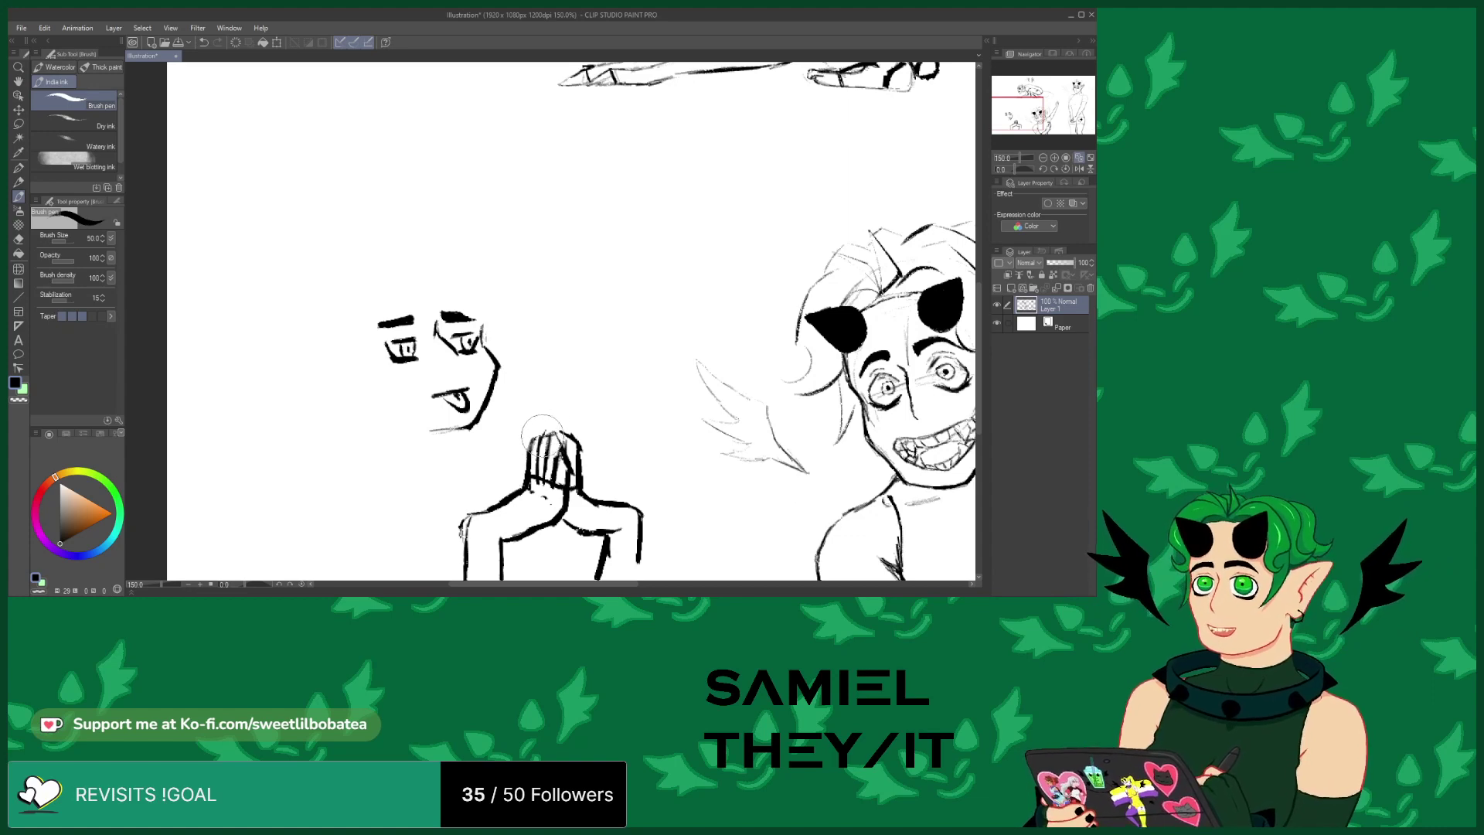
left_click_drag(548, 426, 559, 440)
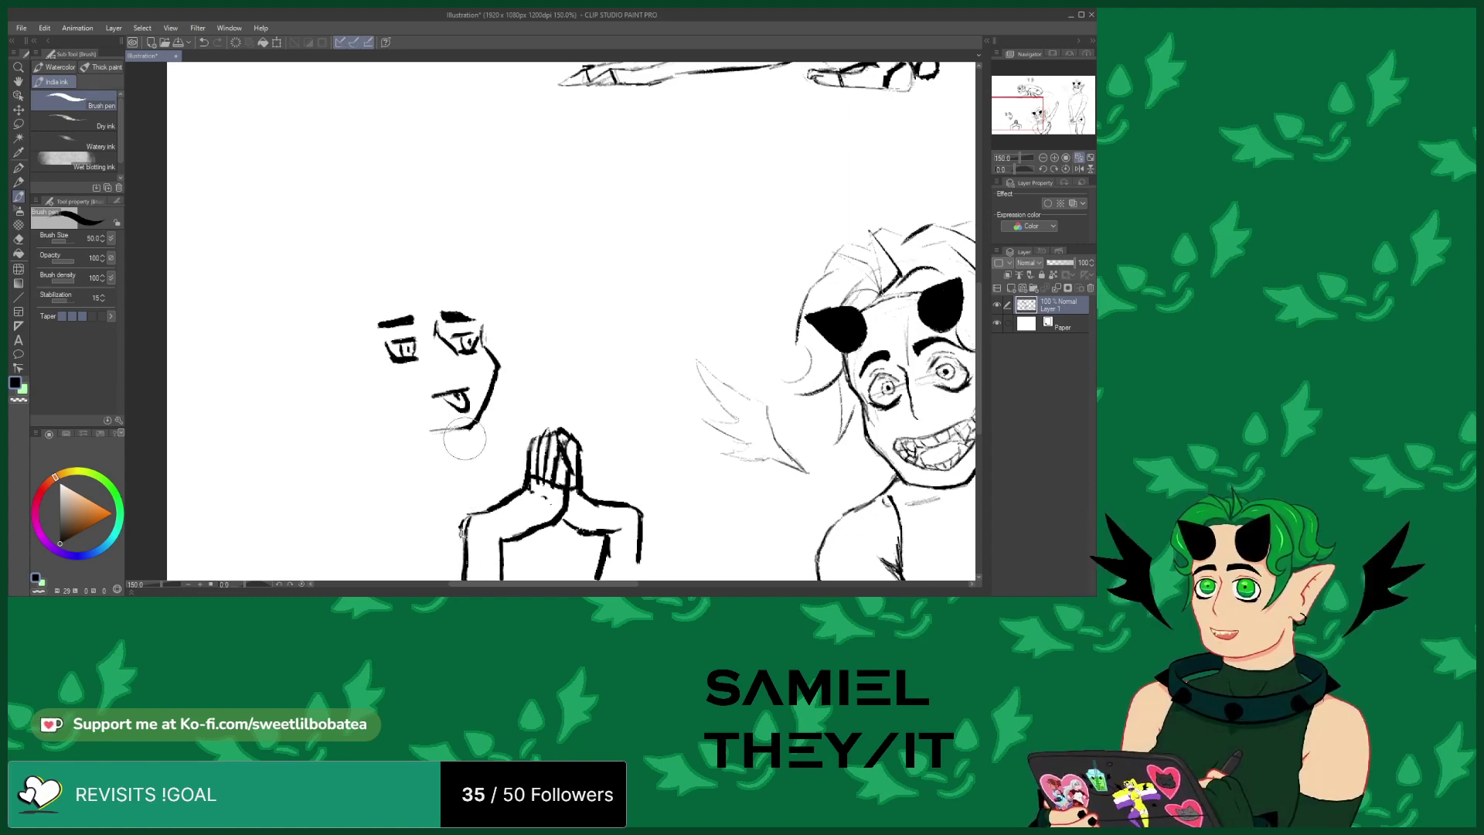
Draw two solid black pointed horns above the new face's brows and sharpen their tips
scroll(547, 340, "down", 3)
scroll(570, 448, "up", 3)
scroll(518, 361, "down", 3)
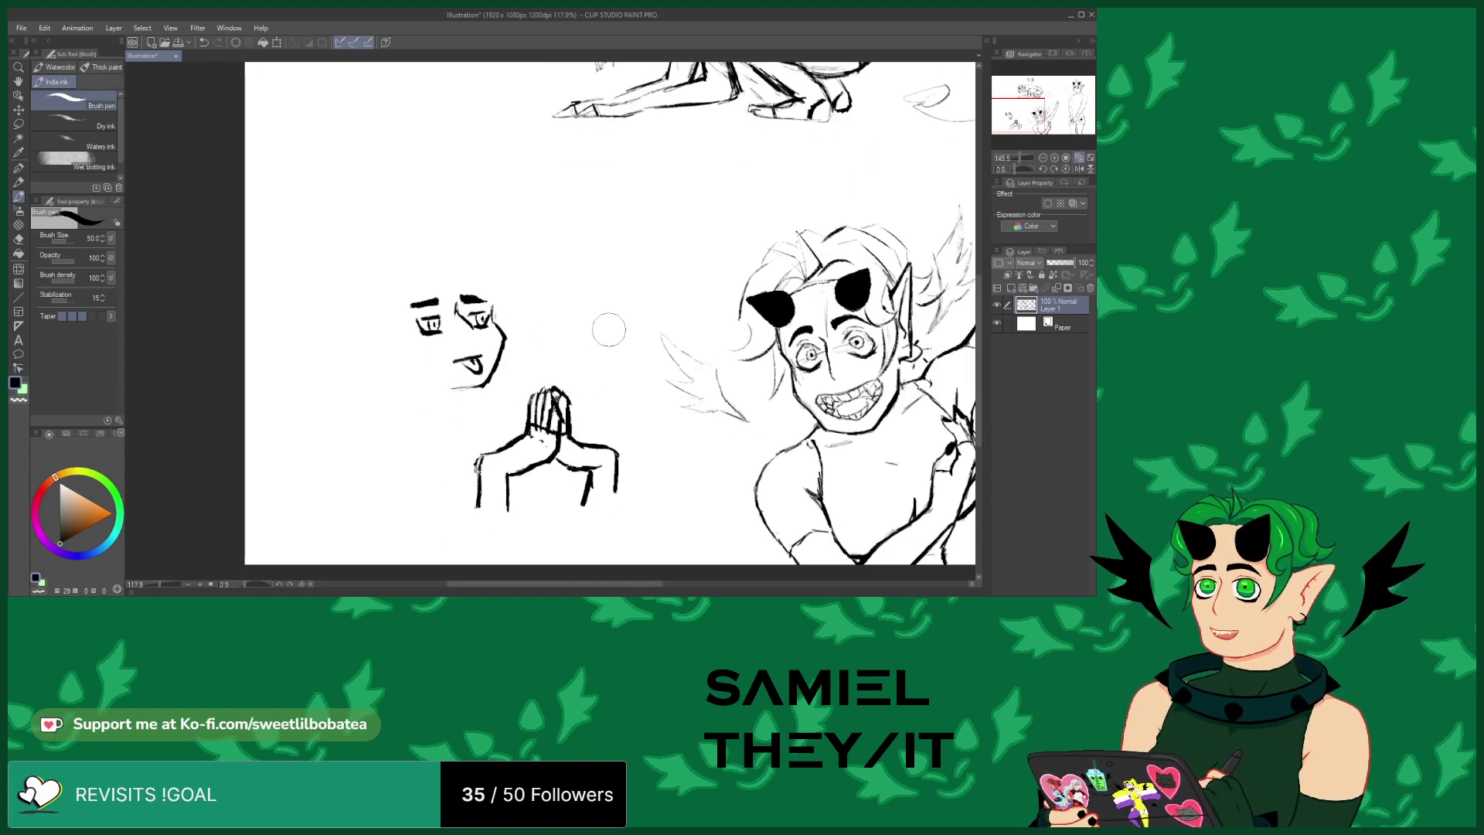
scroll(412, 381, "up", 3)
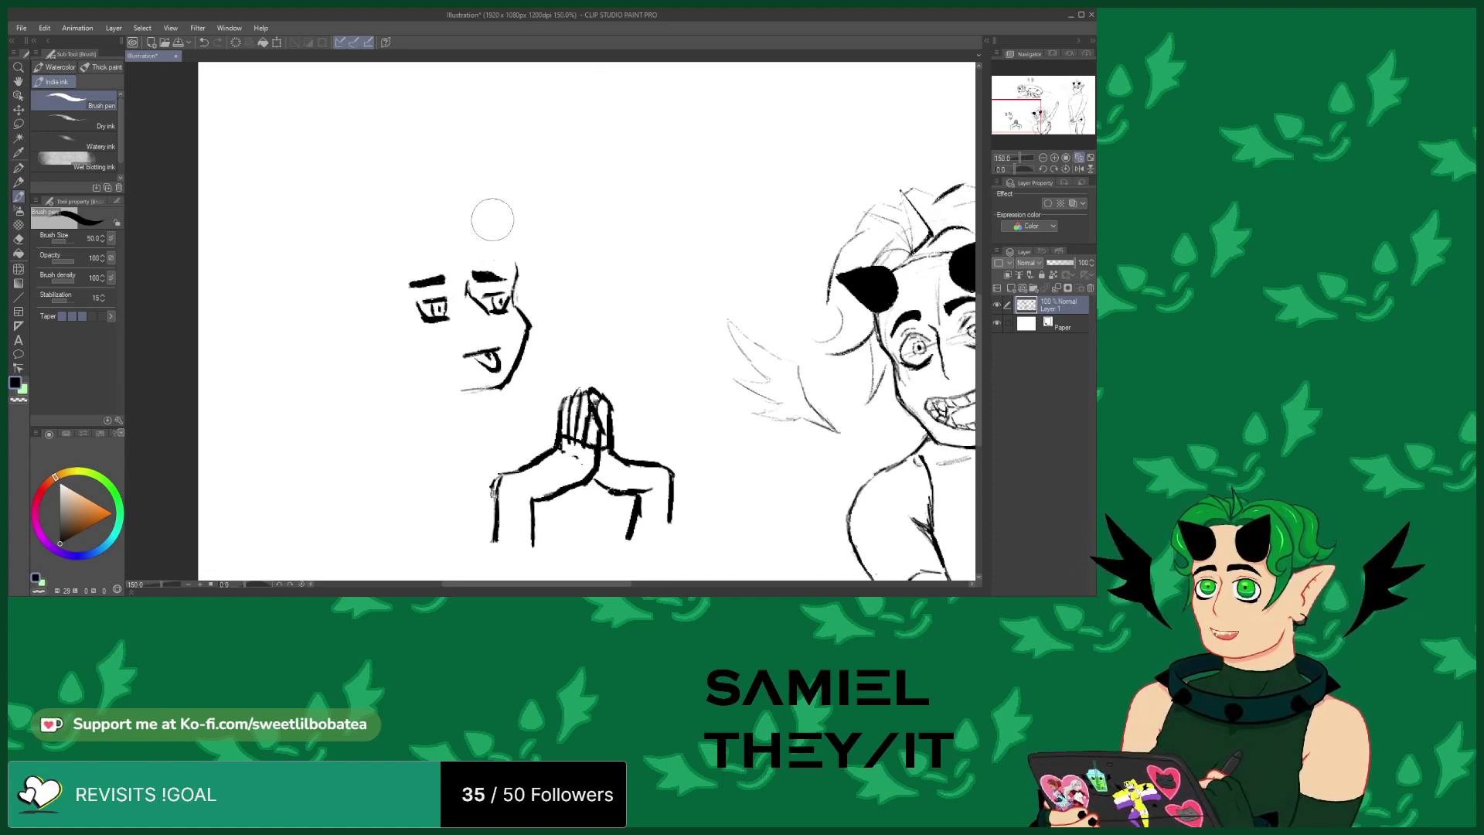
mouse_move(496, 247)
left_mouse_down()
mouse_move(490, 225)
mouse_move(514, 214)
mouse_move(504, 234)
left_mouse_up()
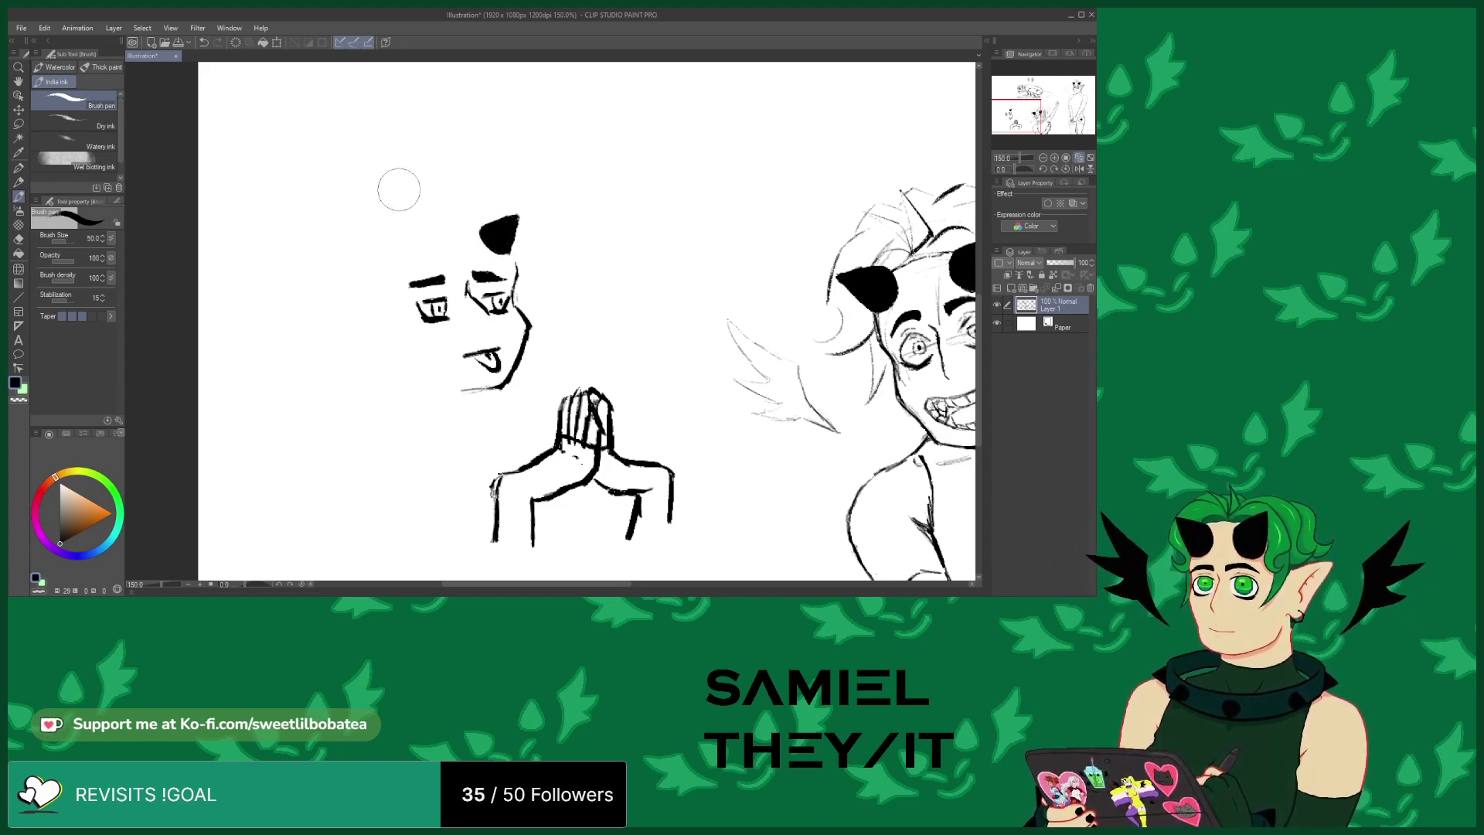
mouse_move(384, 248)
left_mouse_down()
mouse_move(396, 228)
mouse_move(389, 259)
mouse_move(371, 219)
mouse_move(403, 232)
left_mouse_up()
mouse_move(506, 246)
left_mouse_down()
mouse_move(520, 210)
mouse_move(518, 225)
mouse_move(496, 218)
mouse_move(511, 214)
mouse_move(484, 227)
mouse_move(490, 249)
mouse_move(504, 250)
mouse_move(486, 235)
mouse_move(520, 212)
left_mouse_up()
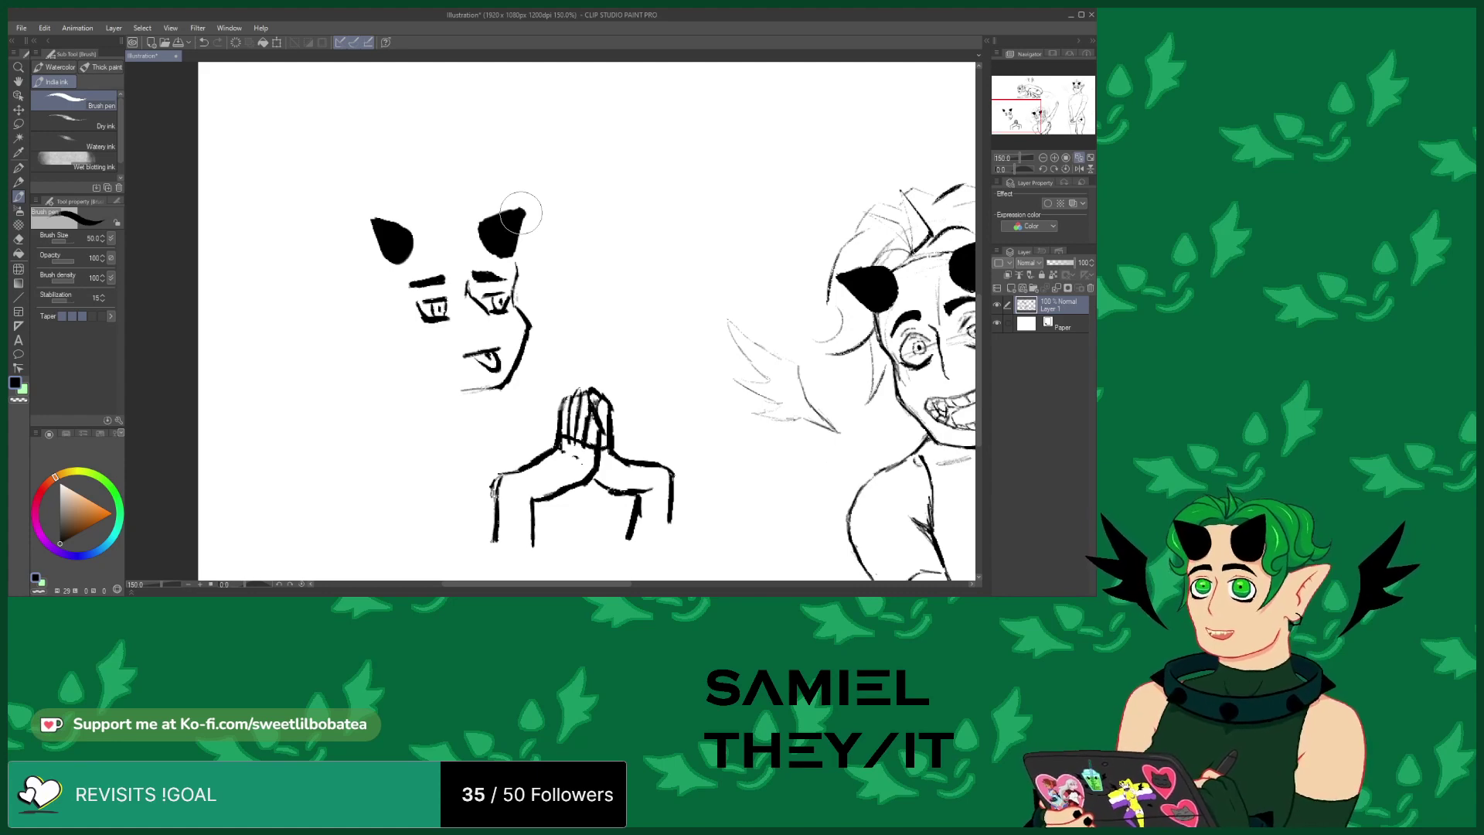
mouse_move(399, 246)
left_mouse_down()
mouse_move(414, 232)
mouse_move(409, 247)
mouse_move(406, 226)
mouse_move(370, 224)
mouse_move(383, 242)
left_mouse_up()
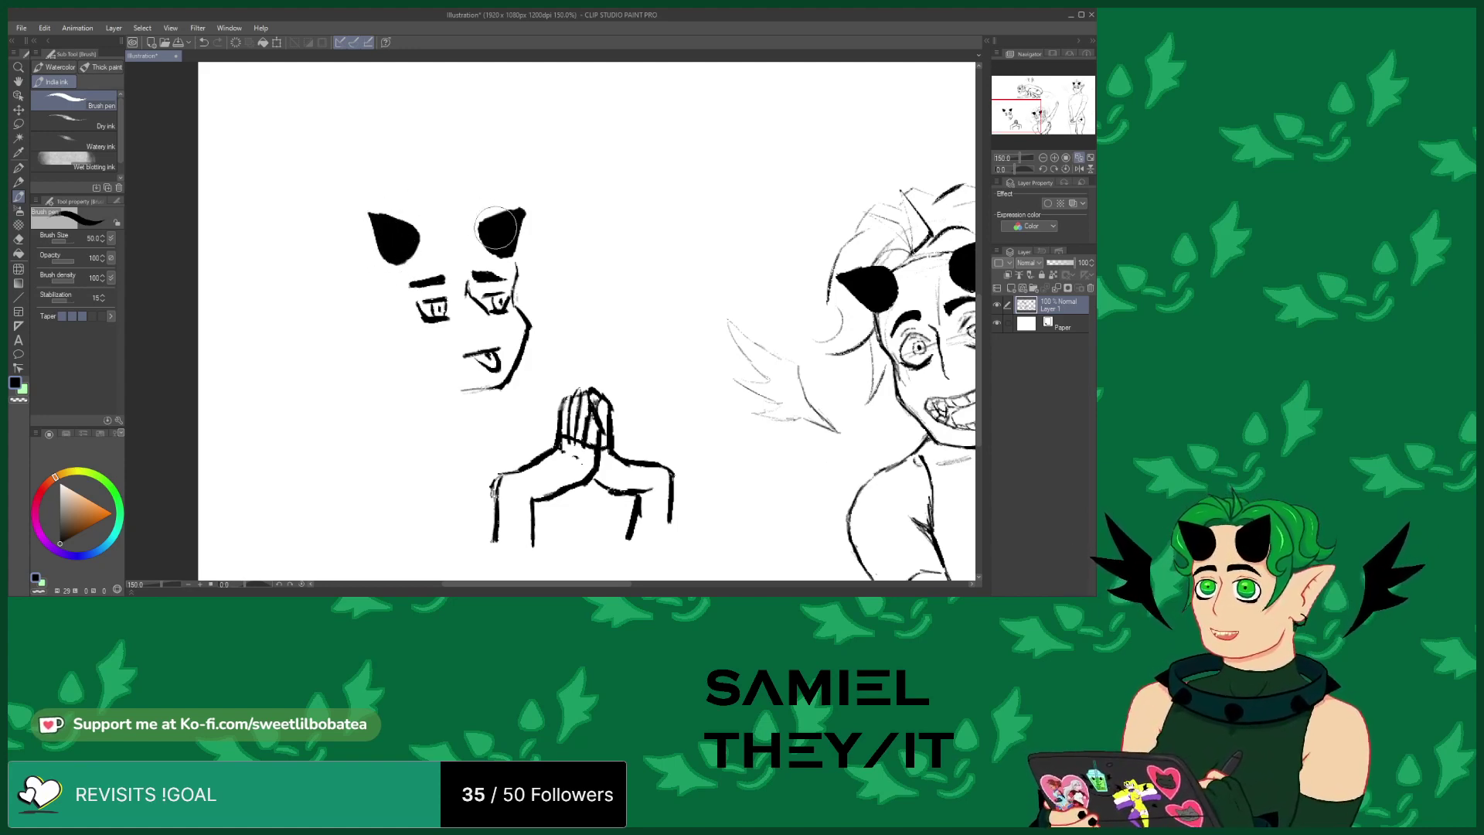
Draw a spiky hair tuft and curled side locks around the horns, and complete the jawline under the mouth
mouse_move(437, 208)
left_mouse_down()
mouse_move(426, 171)
mouse_move(447, 187)
mouse_move(437, 204)
mouse_move(450, 156)
mouse_move(458, 185)
mouse_move(423, 200)
left_mouse_up()
mouse_move(390, 266)
left_mouse_down()
mouse_move(341, 289)
mouse_move(366, 251)
mouse_move(421, 363)
left_mouse_up()
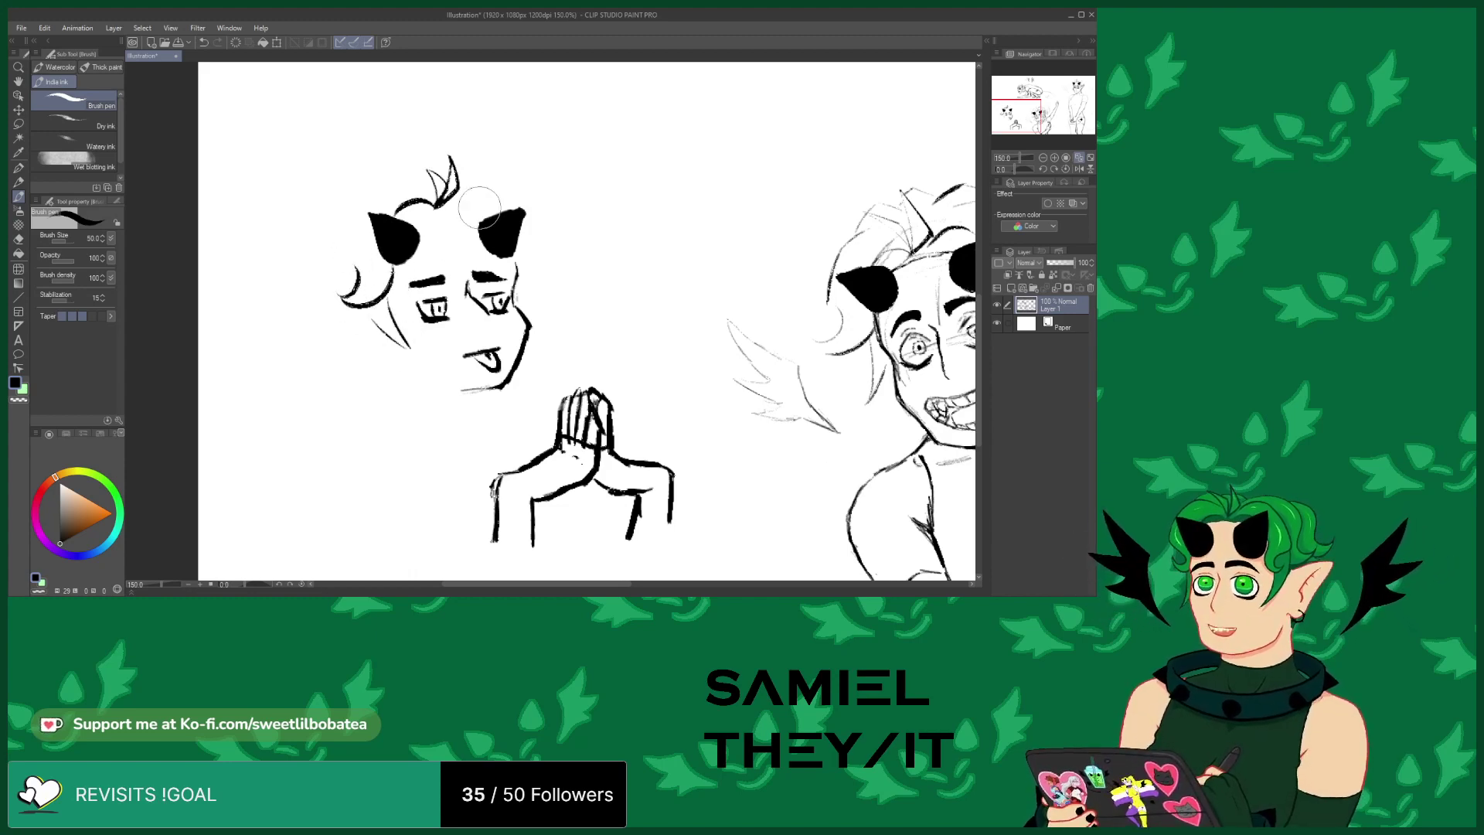
mouse_move(463, 195)
left_mouse_down()
mouse_move(492, 201)
mouse_move(558, 275)
left_mouse_up()
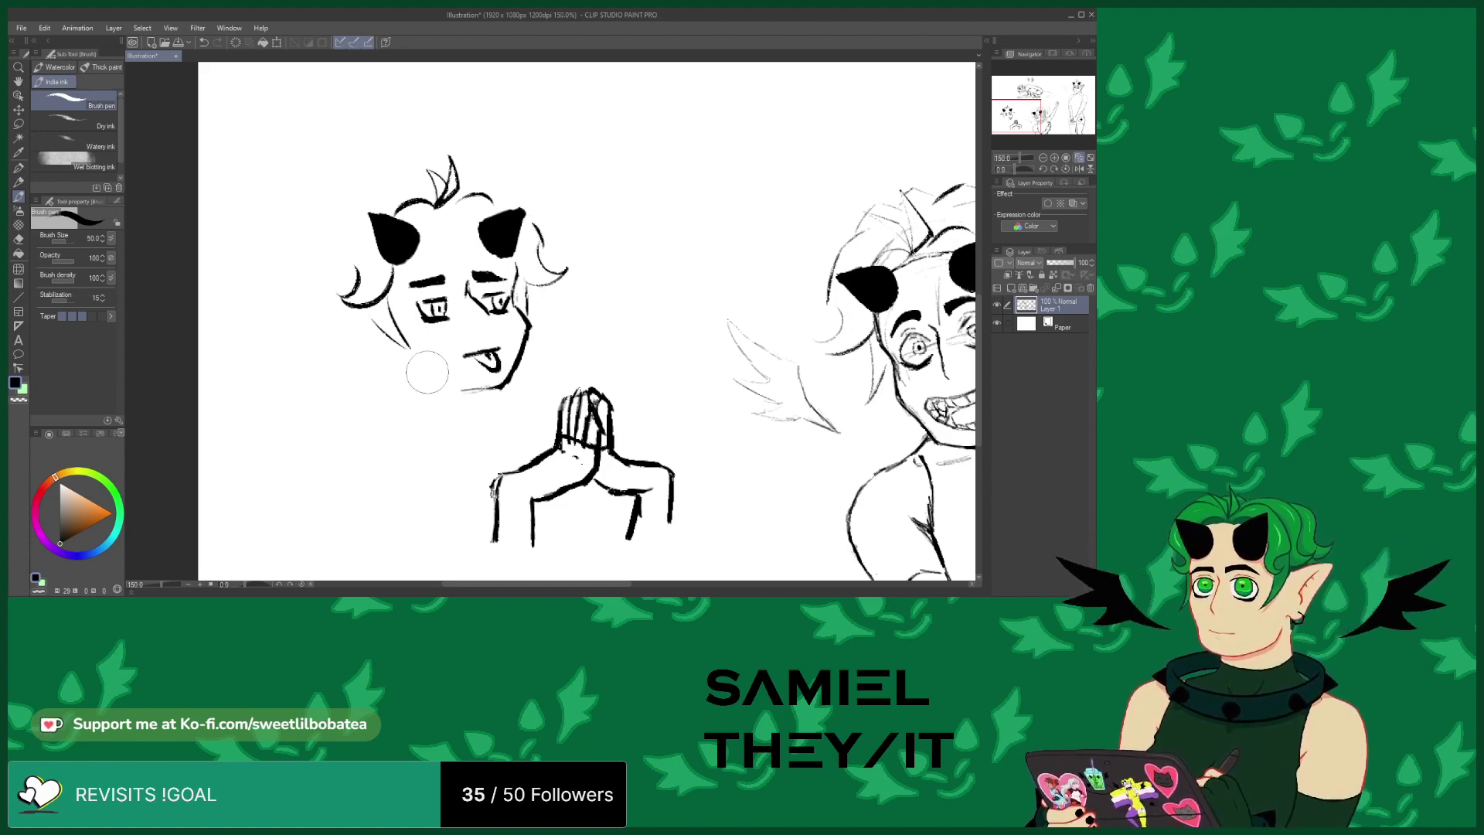
mouse_move(442, 390)
left_mouse_down()
mouse_move(468, 389)
mouse_move(442, 390)
left_mouse_up()
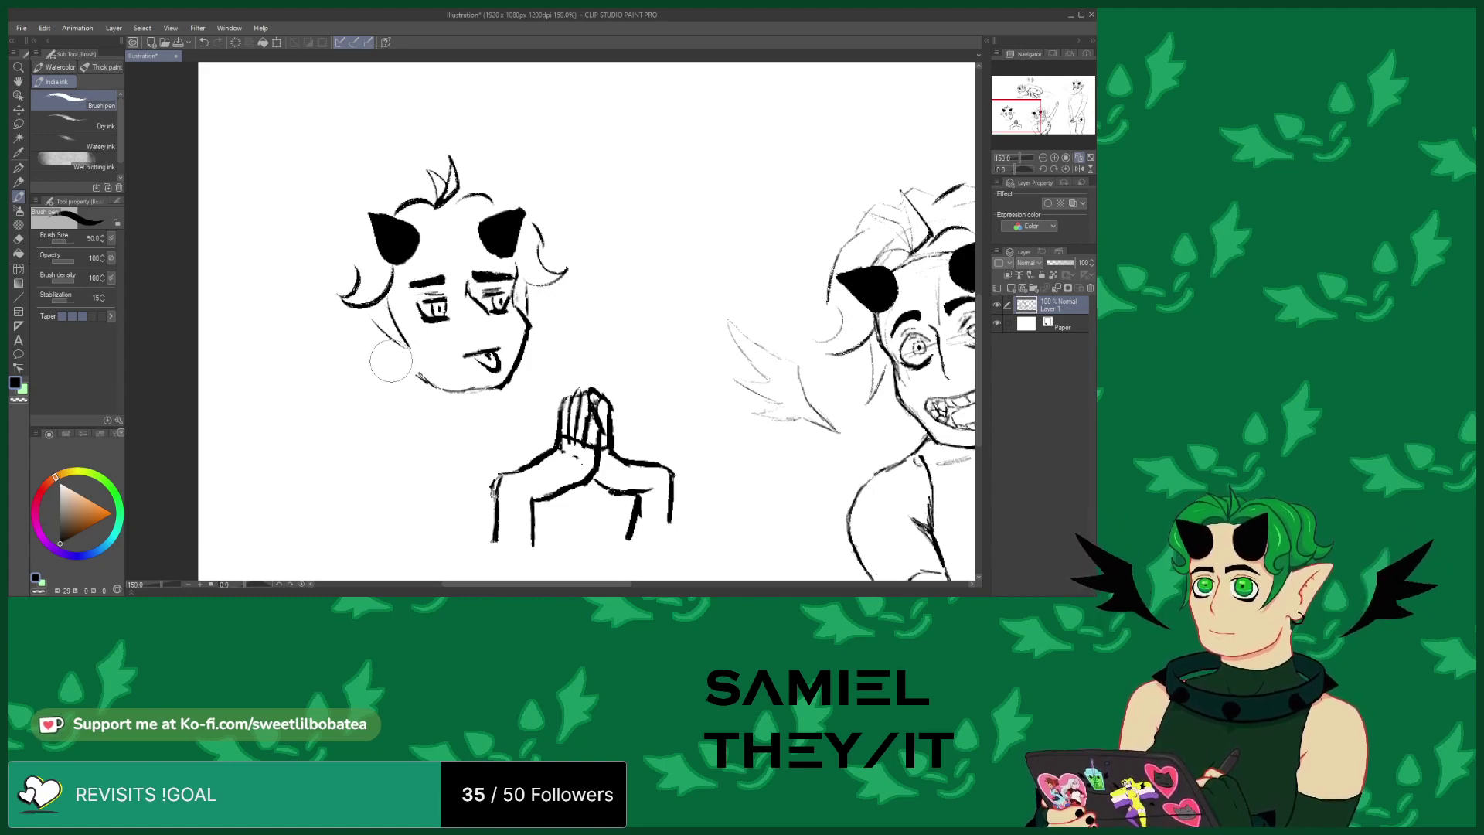
Add a pointed ear with an earring and sketch the outer hair outline and hairline around the horns
mouse_move(344, 283)
left_mouse_down()
mouse_move(308, 276)
mouse_move(377, 349)
left_mouse_up()
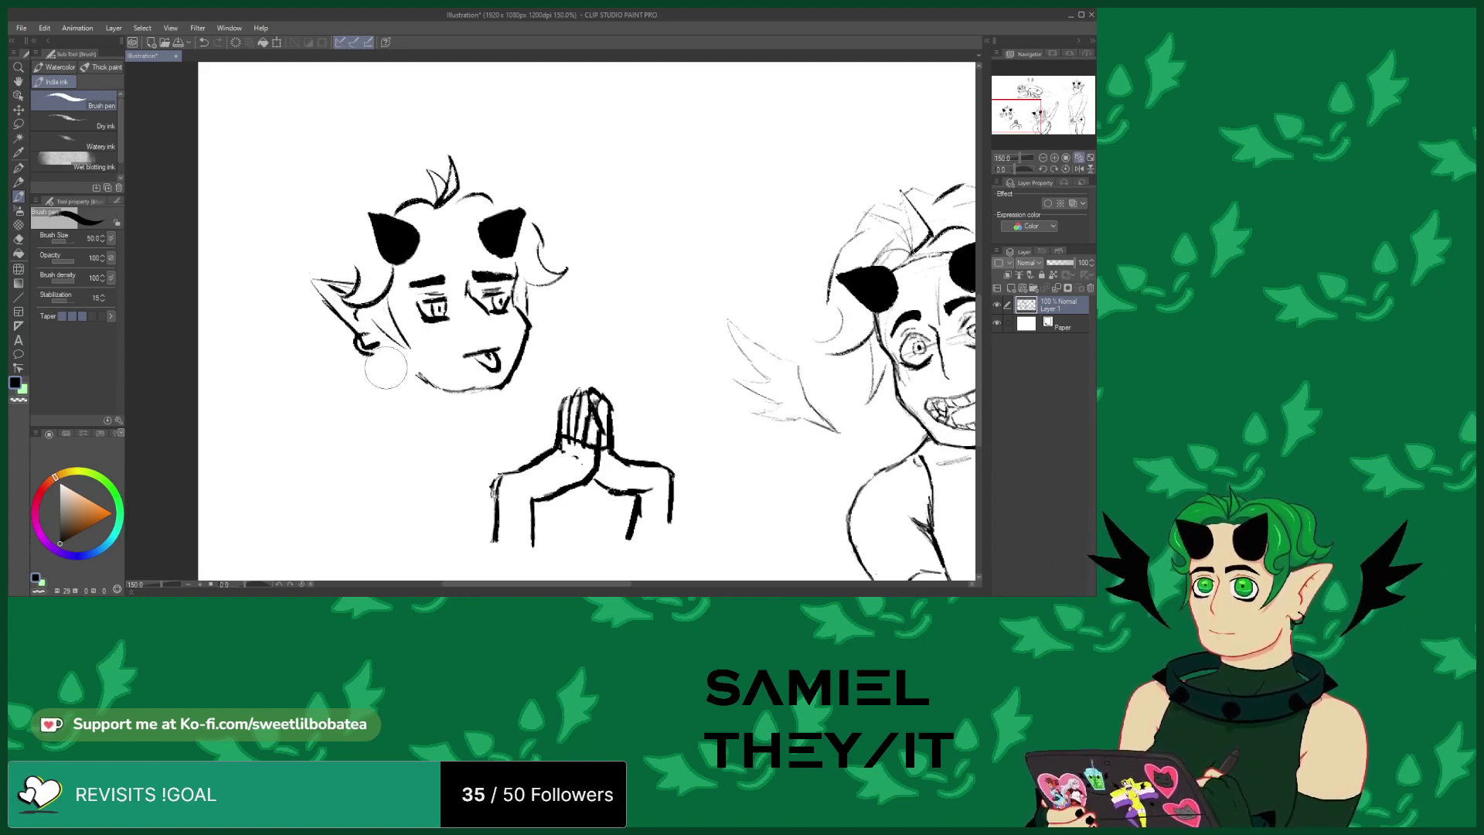
mouse_move(333, 232)
left_mouse_down()
mouse_move(300, 265)
mouse_move(288, 260)
mouse_move(352, 239)
mouse_move(352, 259)
mouse_move(327, 226)
mouse_move(366, 195)
left_mouse_up()
mouse_move(491, 176)
left_mouse_down()
mouse_move(524, 183)
mouse_move(551, 233)
left_mouse_up()
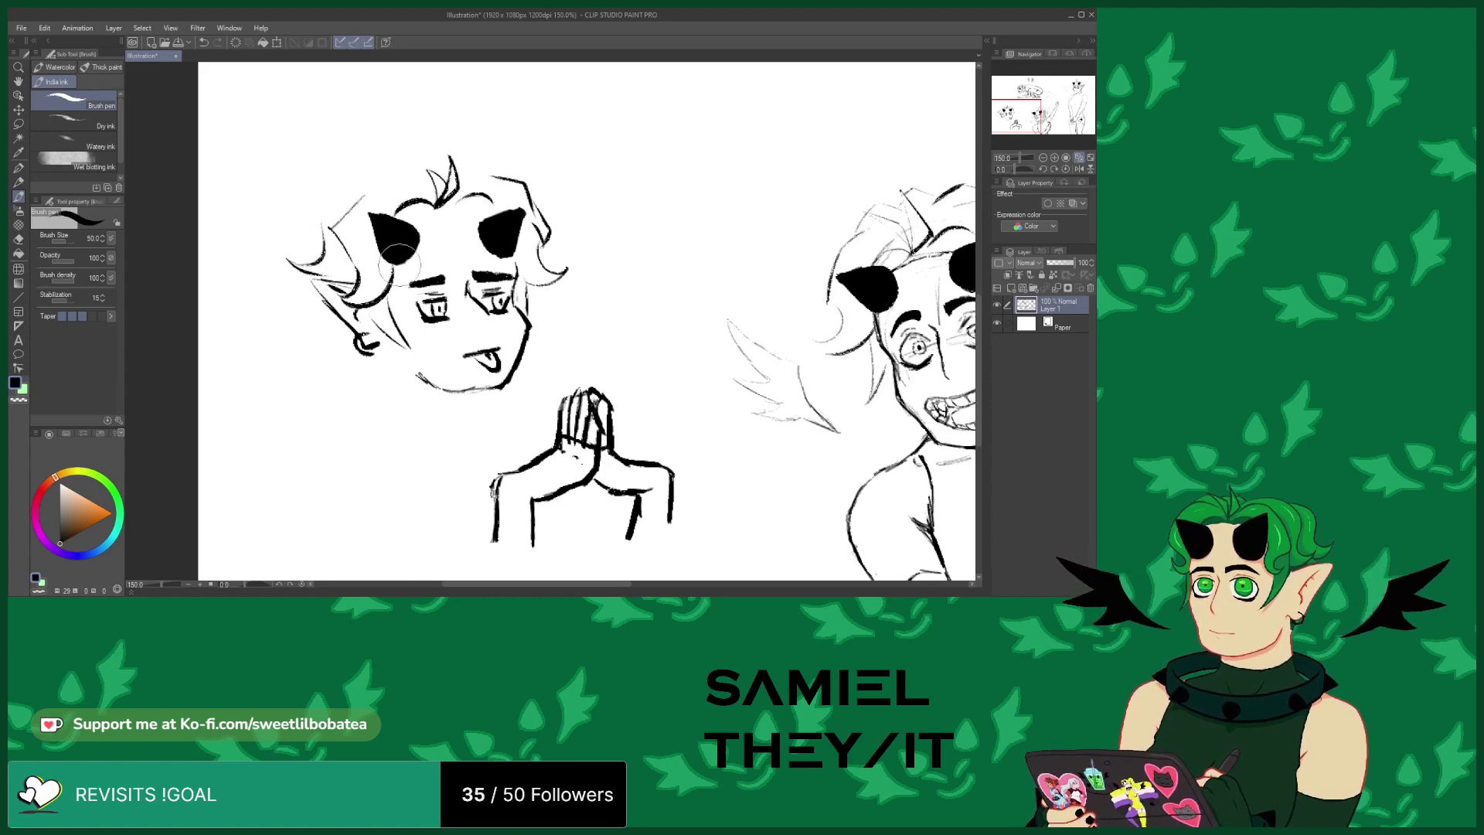
left_click_drag(396, 211, 436, 202)
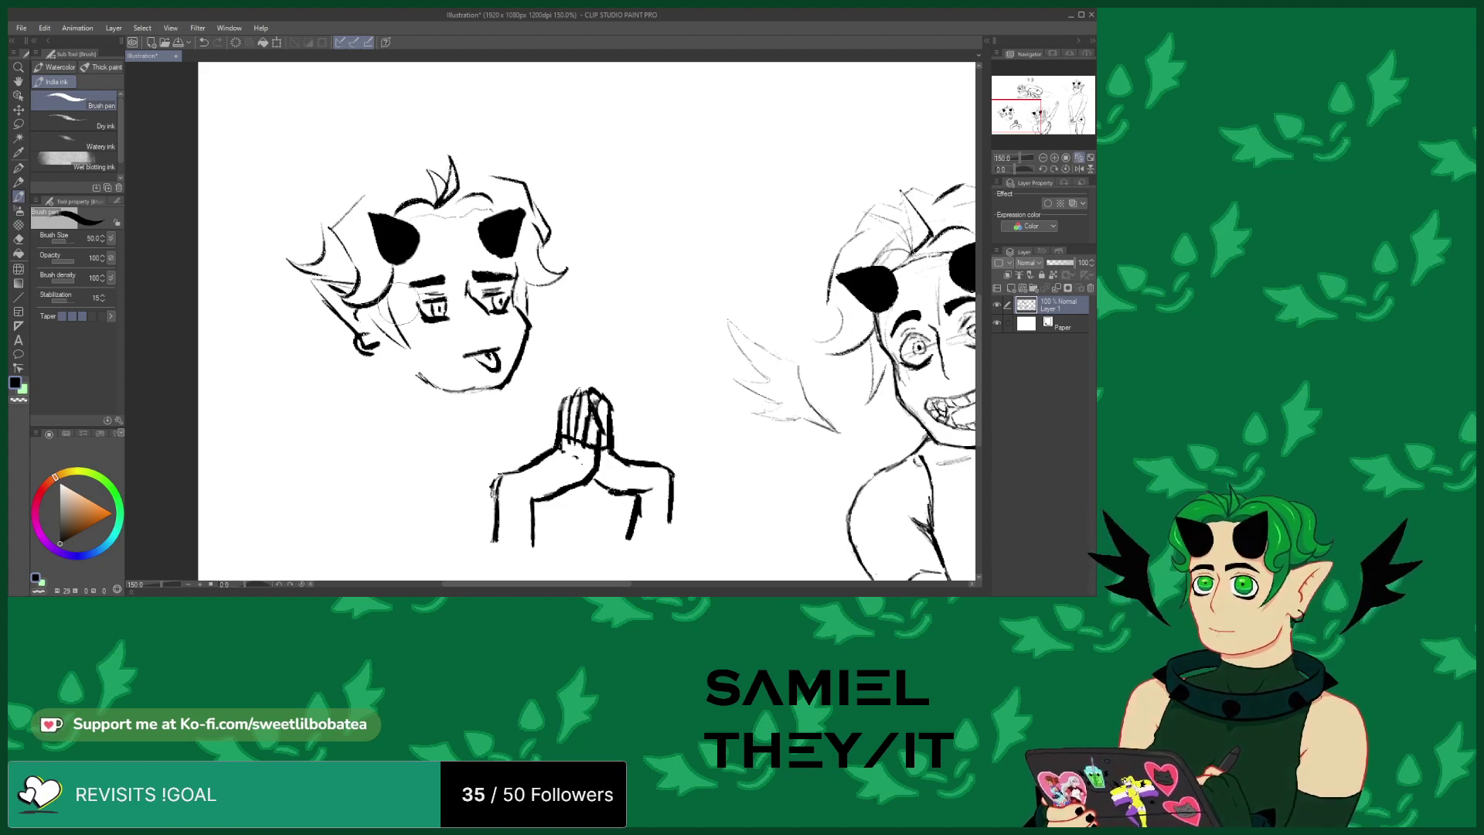
Draw the new figure's neck and rounded shoulder, and extend the upper arm's outer line down to the canvas edge
left_click_drag(382, 350, 392, 370)
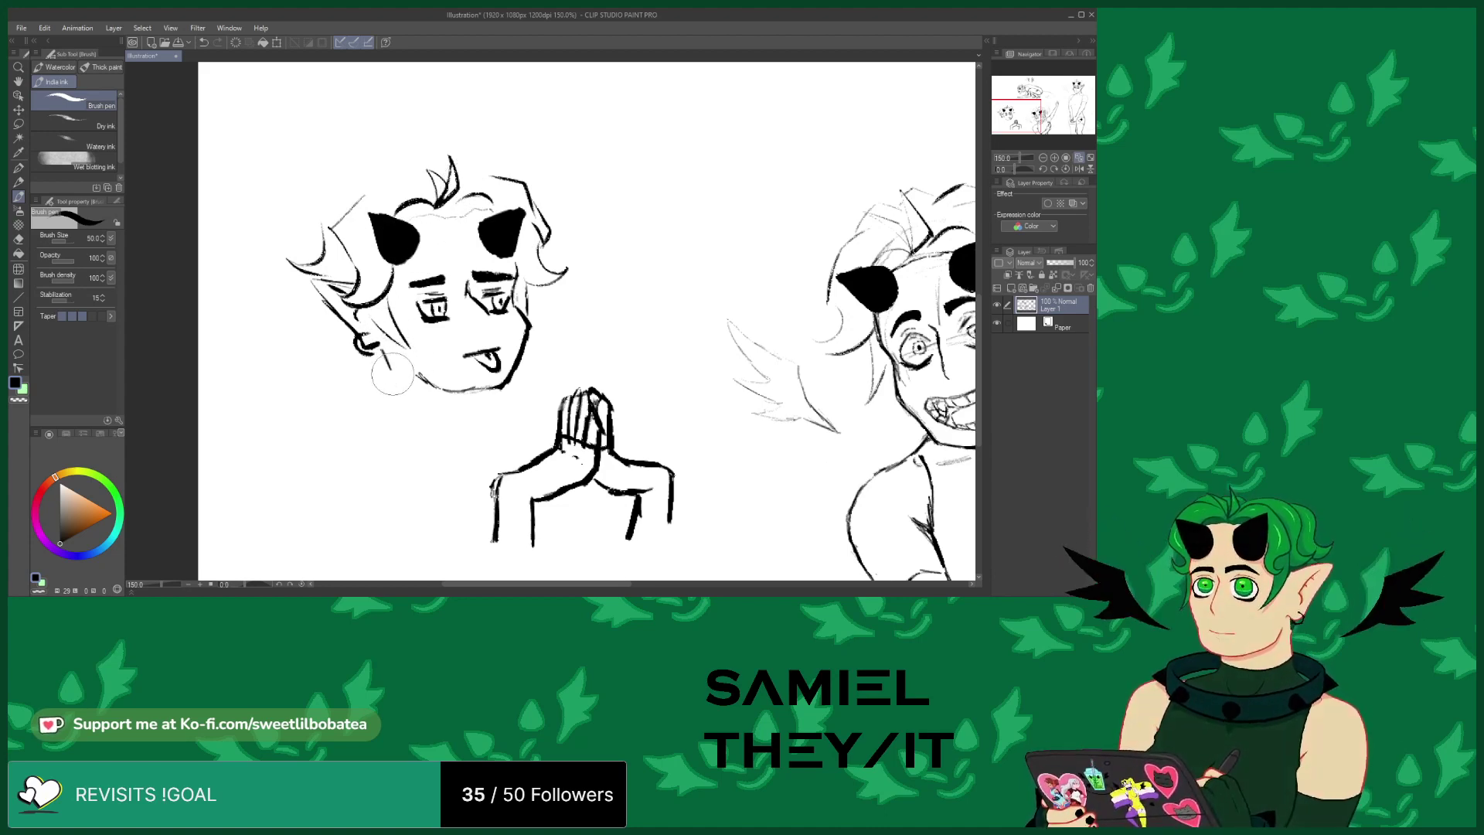
mouse_move(389, 374)
left_mouse_down()
mouse_move(316, 464)
mouse_move(311, 451)
mouse_move(334, 529)
left_mouse_up()
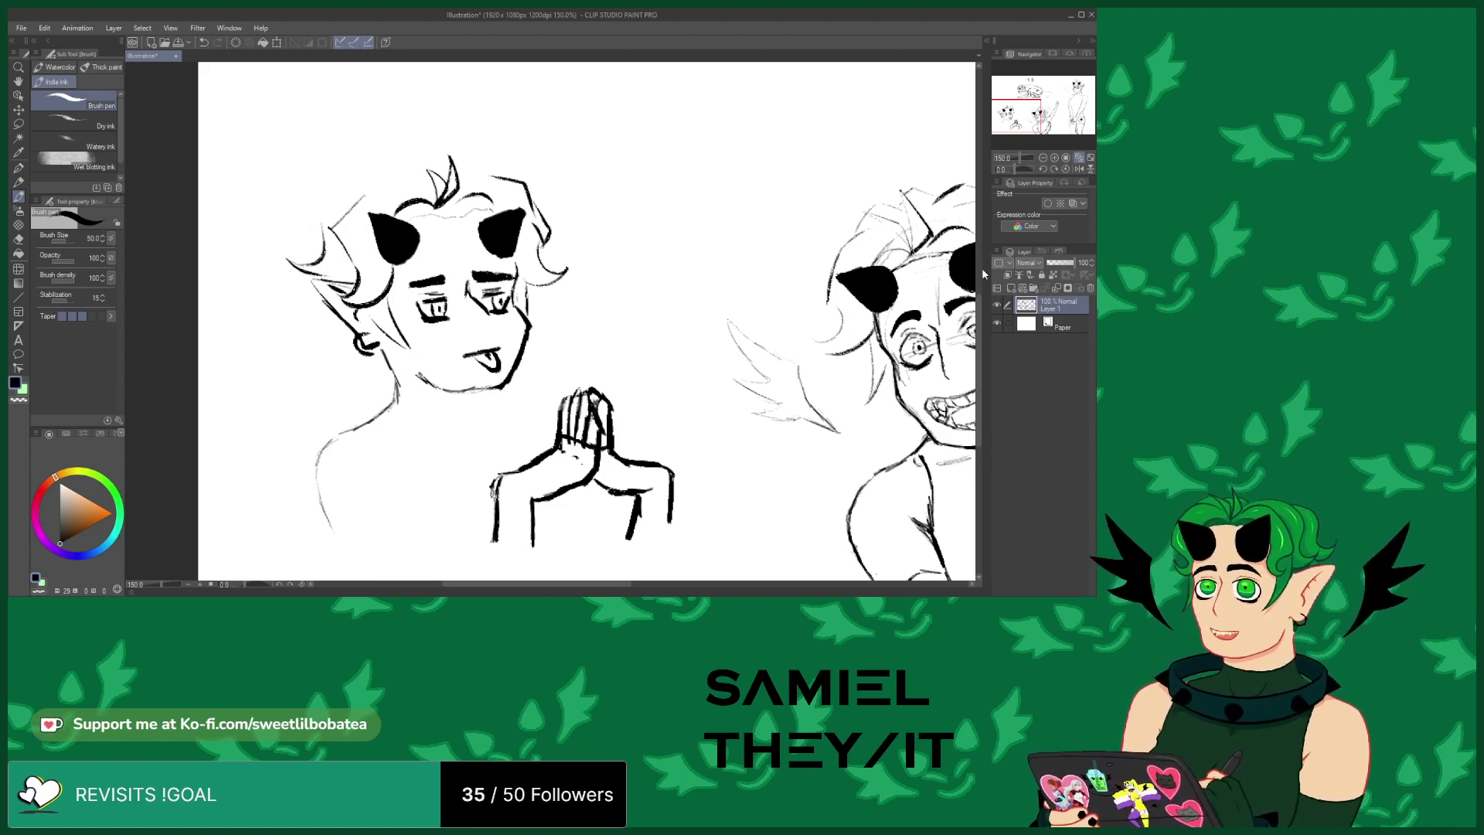
scroll(440, 379, "down", 3)
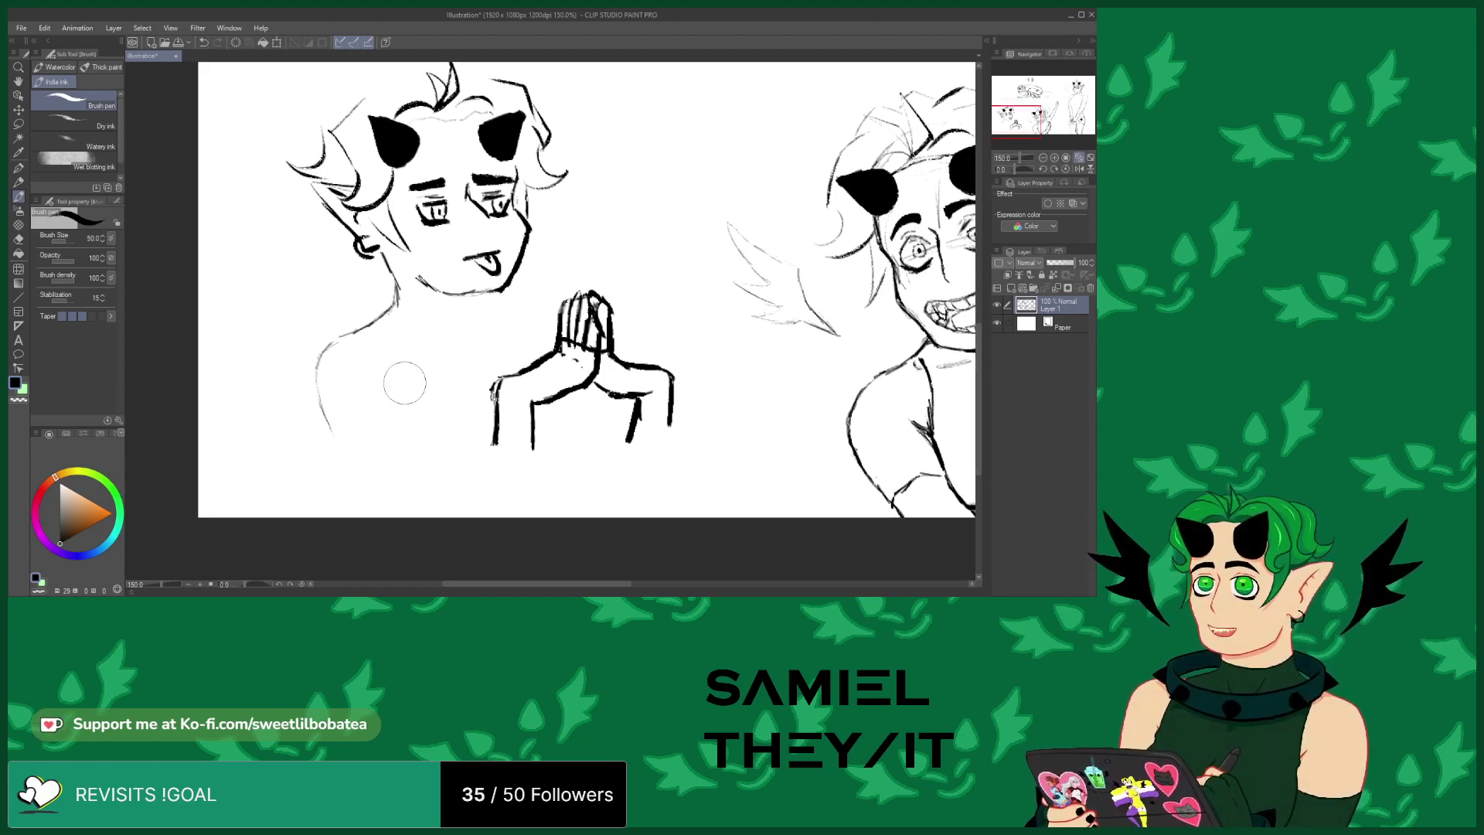
left_click_drag(321, 424, 379, 515)
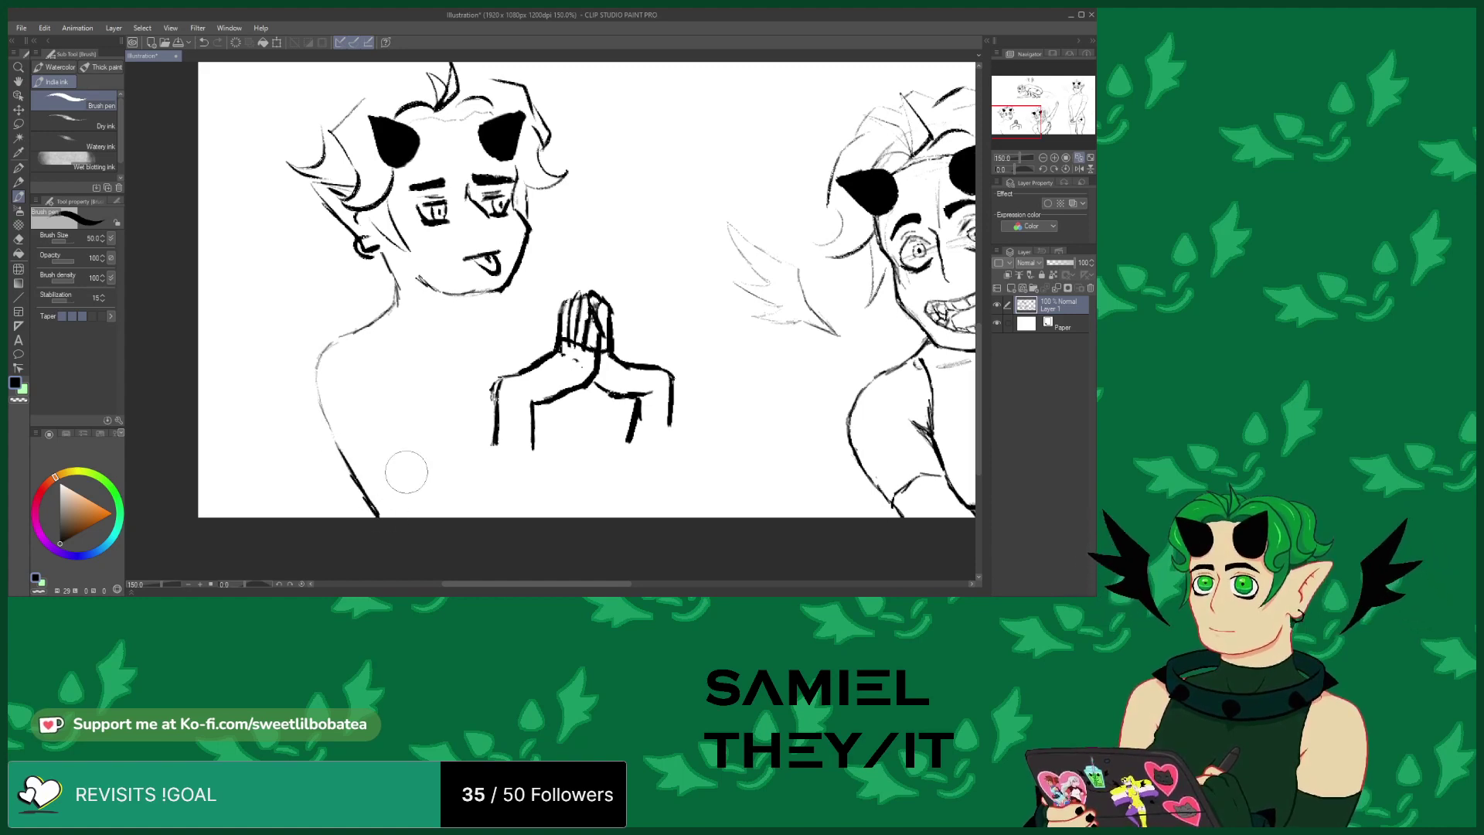
Extend both forearms of the pressed-hands figure down to the canvas edge with heavy ink lines
left_click_drag(493, 441, 471, 515)
left_click_drag(533, 421, 525, 515)
left_click_drag(532, 464, 527, 489)
mouse_move(637, 408)
left_mouse_down()
mouse_move(618, 493)
mouse_move(673, 413)
mouse_move(665, 504)
left_mouse_up()
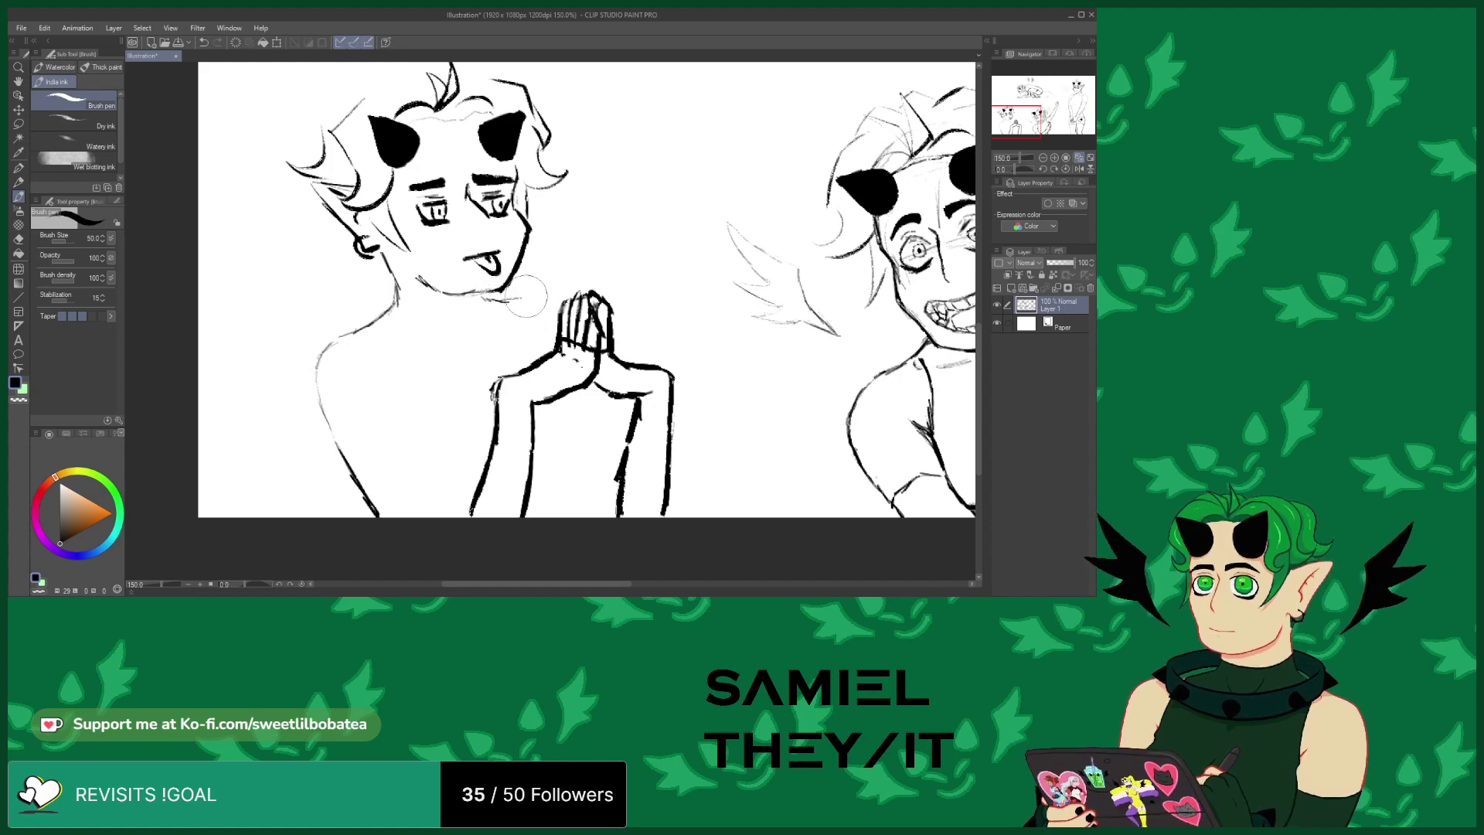
Hand-letter "hmm..." beside the tongue-out face and sketch the collarbones and far shoulder line under the chin
mouse_move(589, 217)
left_mouse_down()
mouse_move(588, 236)
mouse_move(679, 231)
left_mouse_up()
left_click(684, 236)
left_click(695, 237)
left_click(704, 239)
left_click_drag(457, 294, 490, 293)
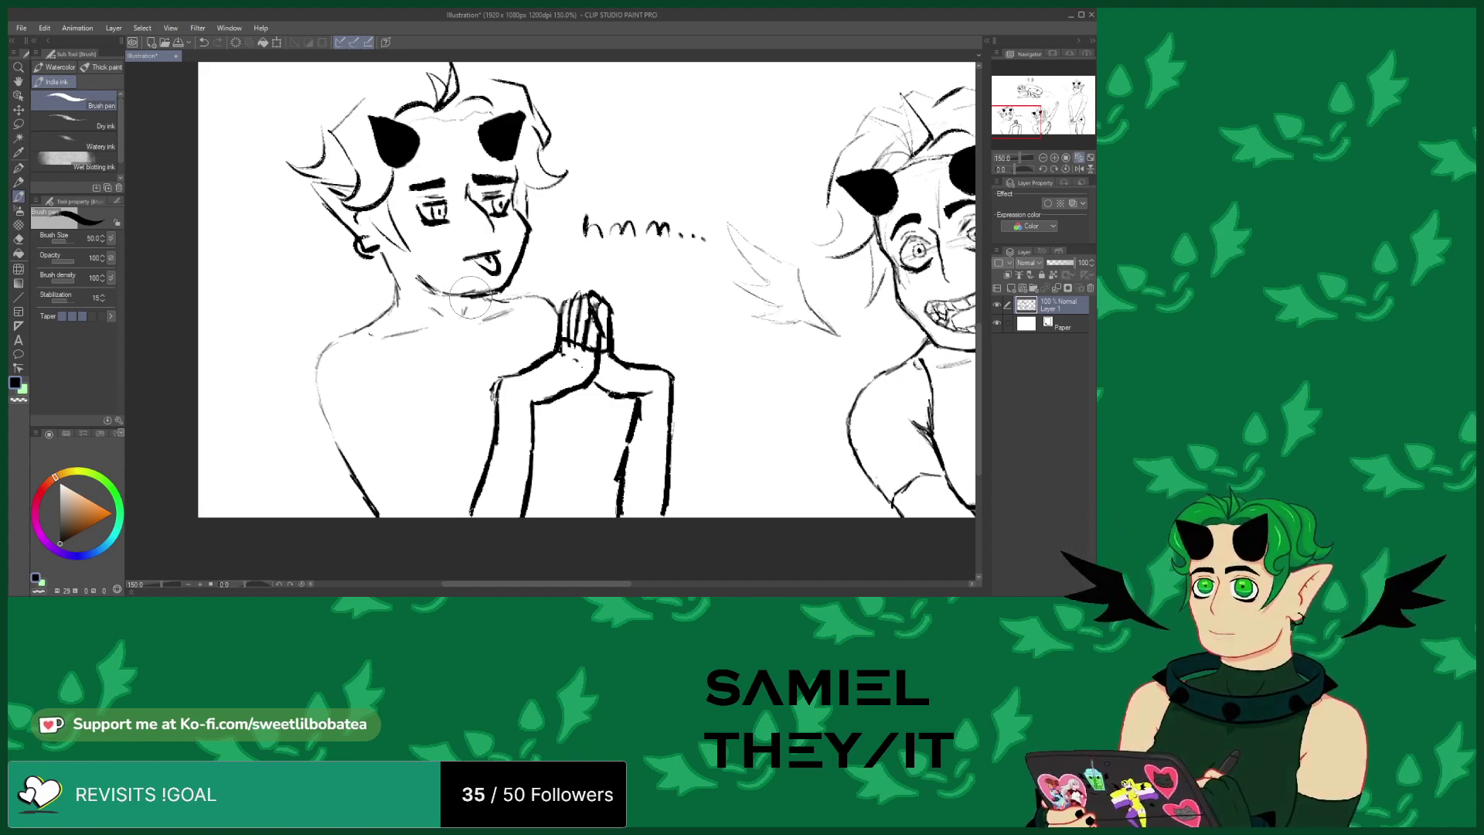
Sketch a thin line from below the hands to the far forearm's inner edge and erase the excess thickness along that edge
mouse_move(588, 378)
left_mouse_down()
mouse_move(629, 437)
mouse_move(614, 486)
mouse_move(660, 507)
left_mouse_up()
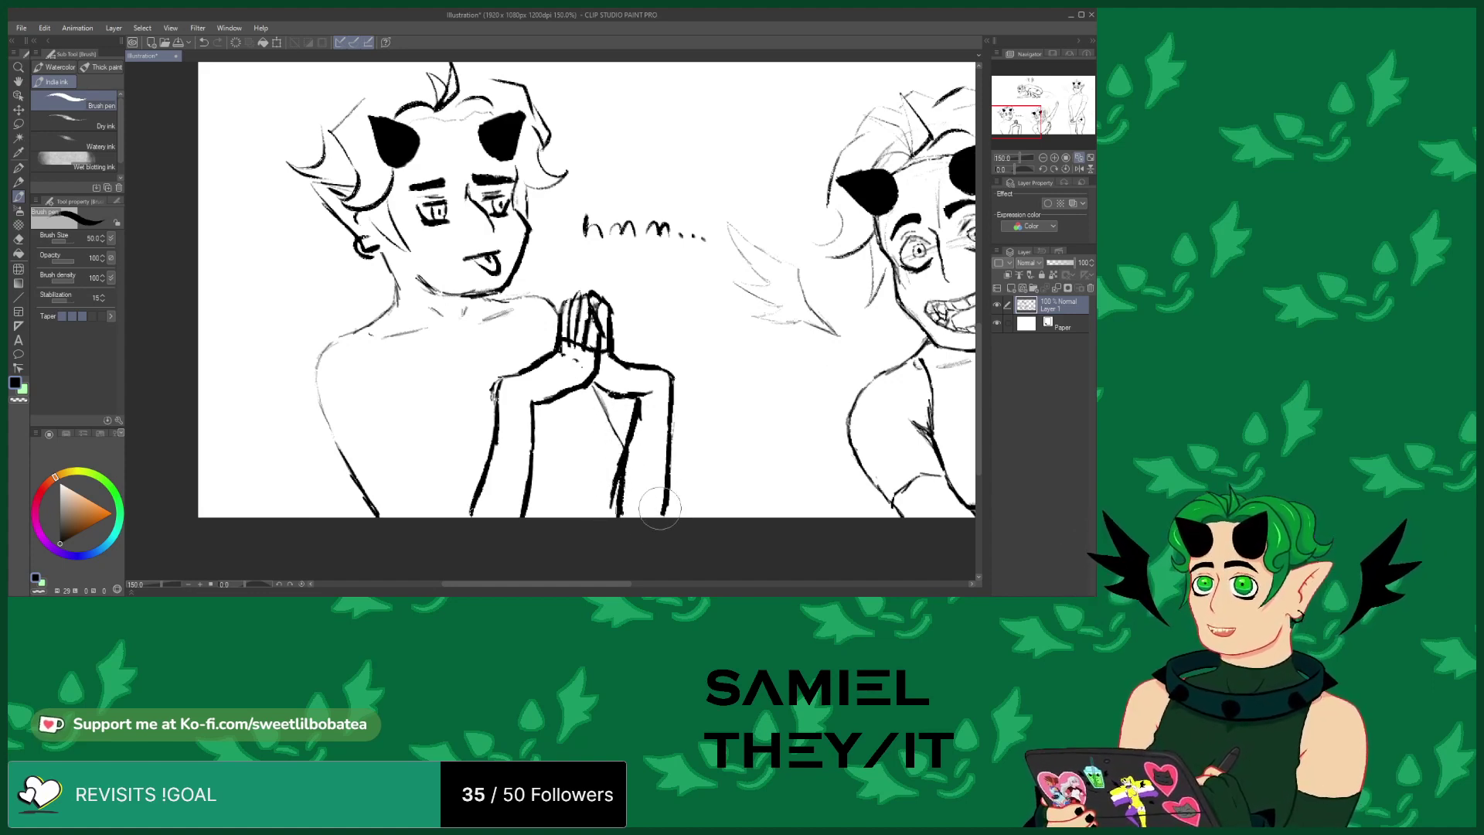
left_click(19, 241)
mouse_move(624, 508)
left_mouse_down()
mouse_move(646, 424)
mouse_move(635, 460)
left_mouse_up()
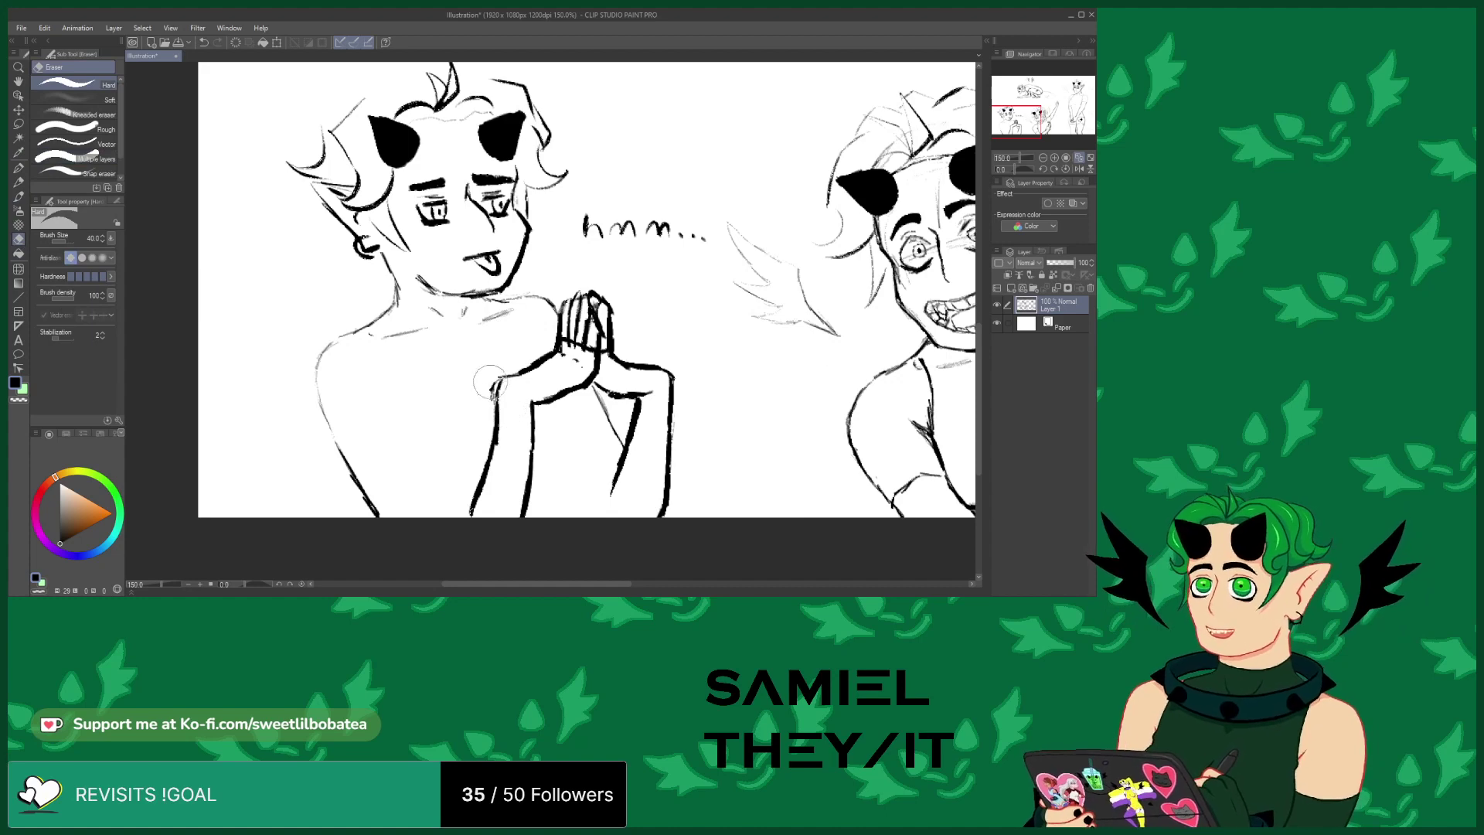
Sketch the near upper arm's inner line, the chest side line and the torso and elbow lines visible between the forearms
left_click(19, 197)
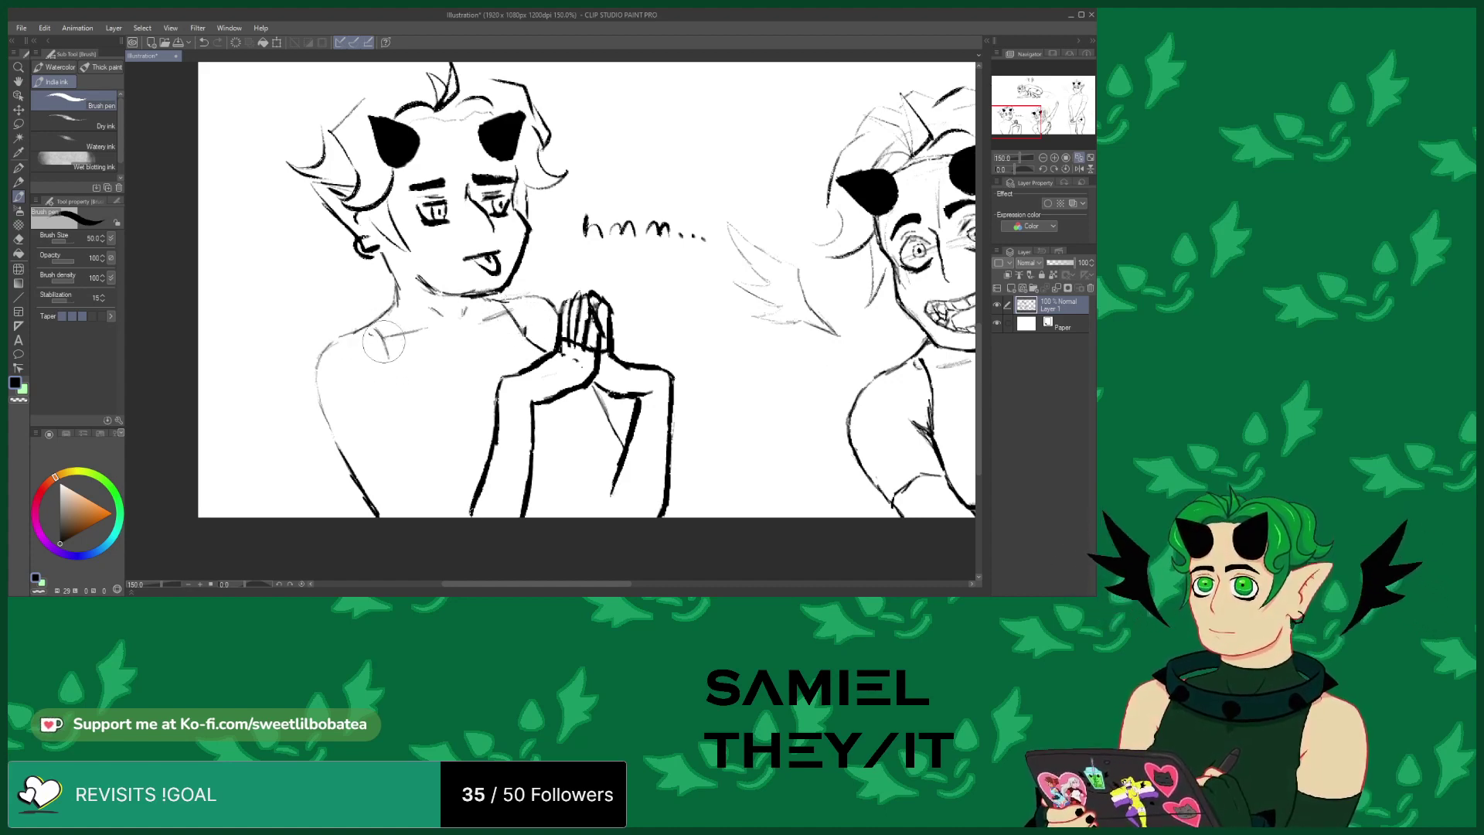
mouse_move(379, 334)
left_mouse_down()
mouse_move(397, 425)
mouse_move(439, 504)
left_mouse_up()
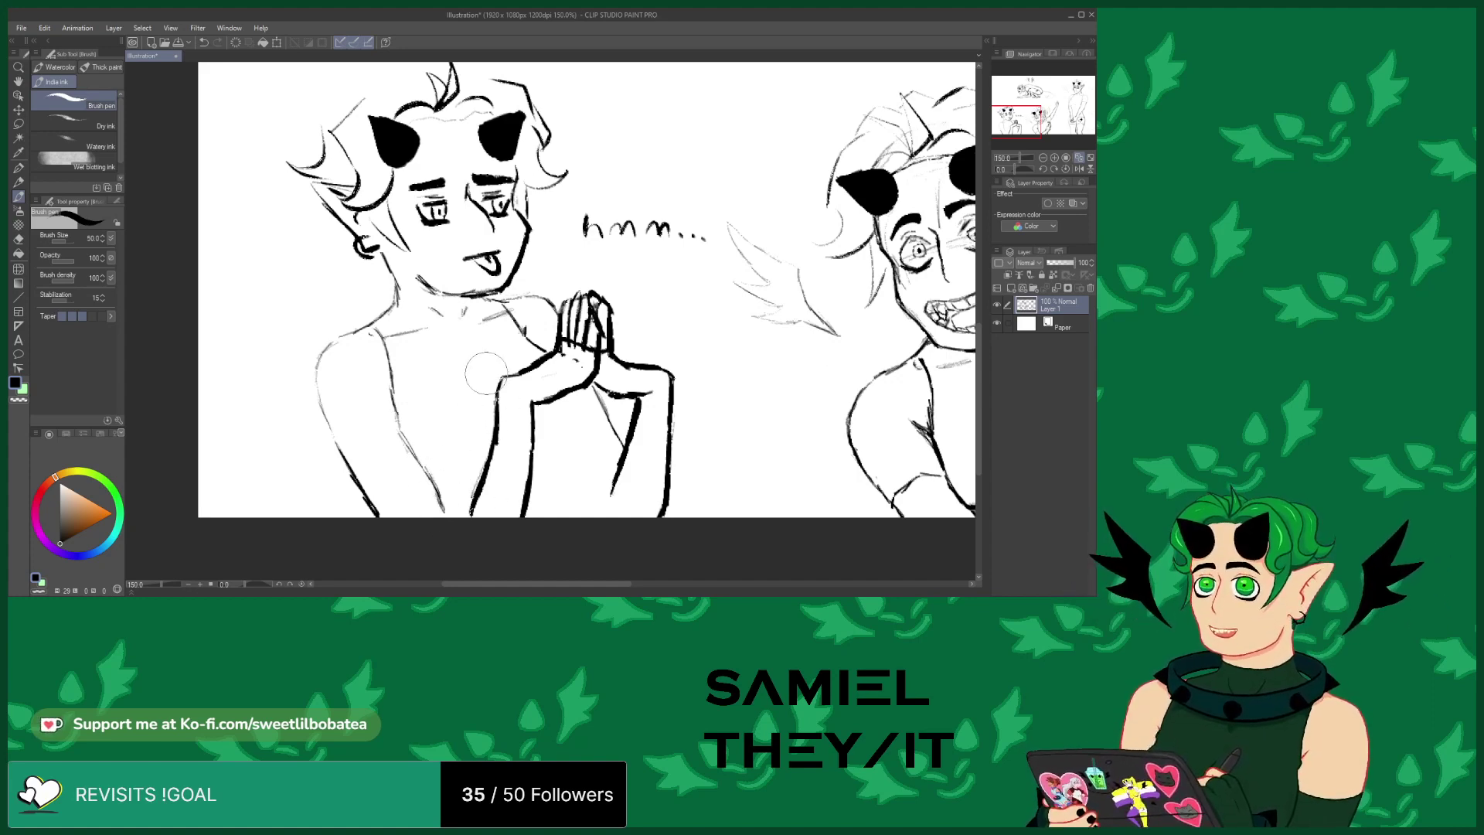
mouse_move(570, 402)
left_mouse_down()
mouse_move(551, 431)
mouse_move(549, 516)
mouse_move(557, 448)
mouse_move(595, 512)
left_mouse_up()
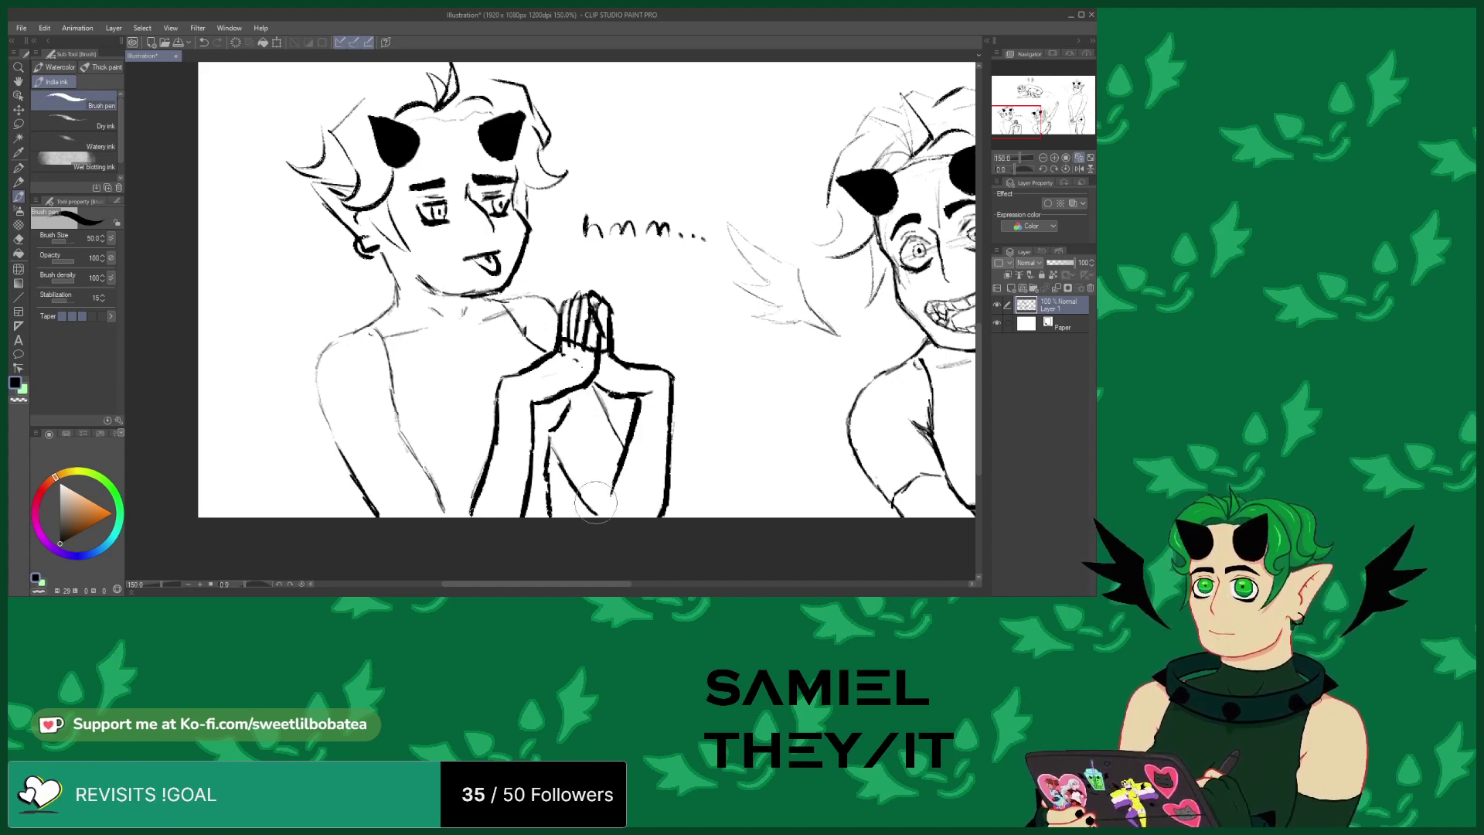
Draw a curved band across the near upper arm, darken the outer arm line below it, and erase the stray edges
mouse_move(363, 416)
left_mouse_down()
mouse_move(334, 420)
mouse_move(385, 520)
left_mouse_up()
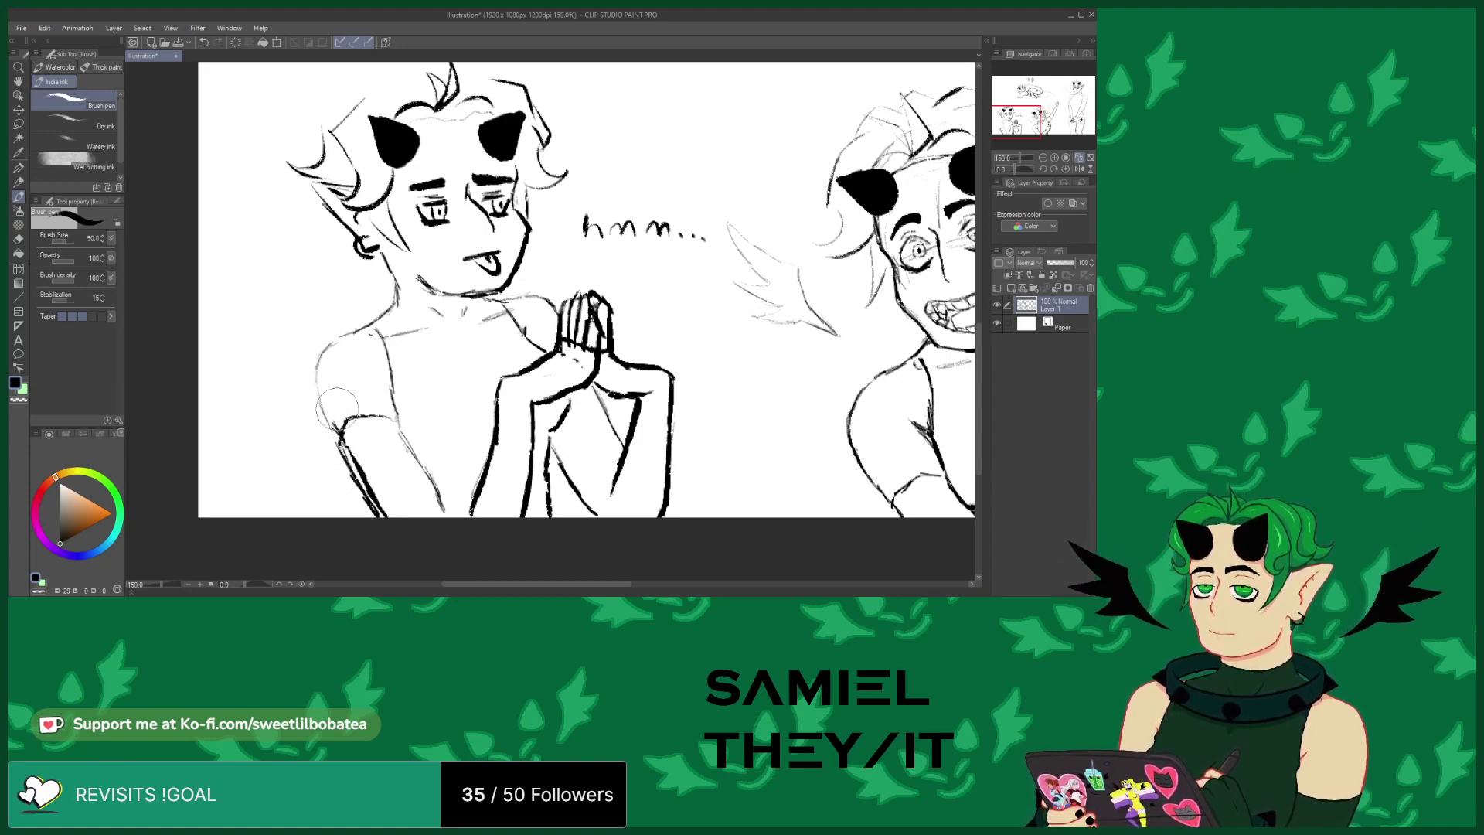
left_click_drag(320, 411, 339, 455)
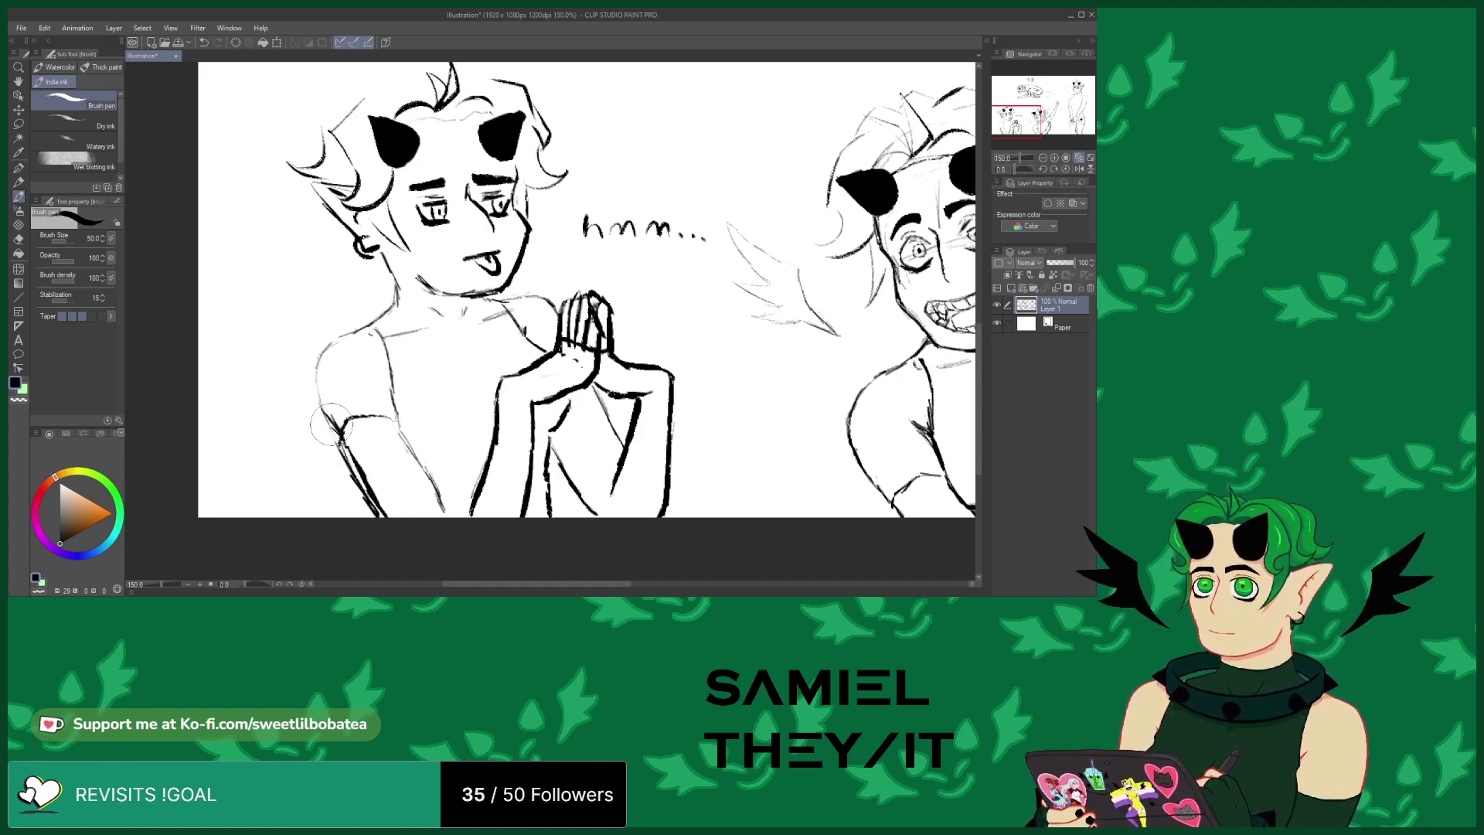
left_click(19, 238)
left_click_drag(321, 430, 387, 541)
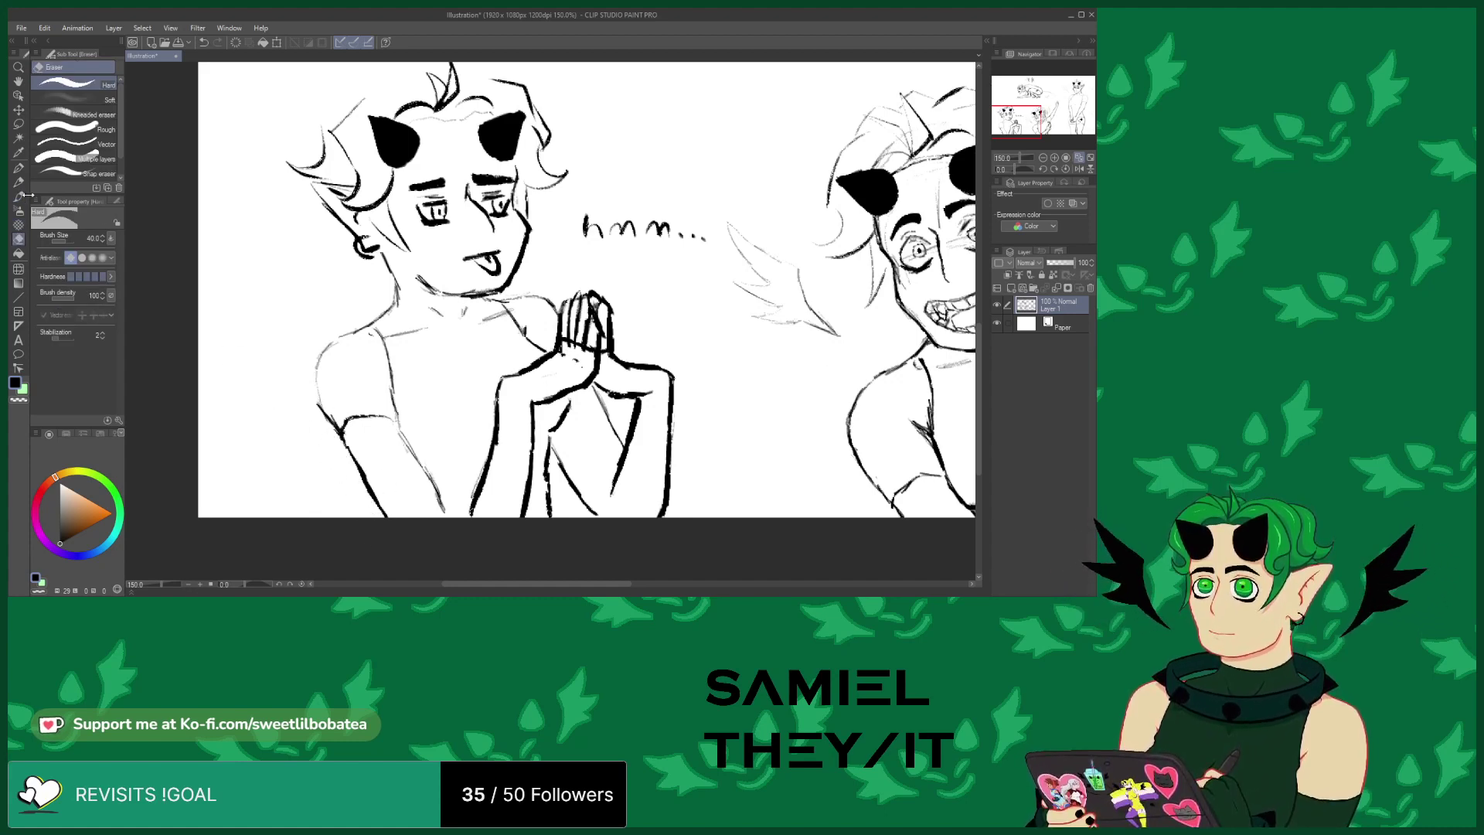
Refine the far forearm's inner contour below the hands, trim its stray lines with the eraser, and add a short chest mark
left_click(19, 196)
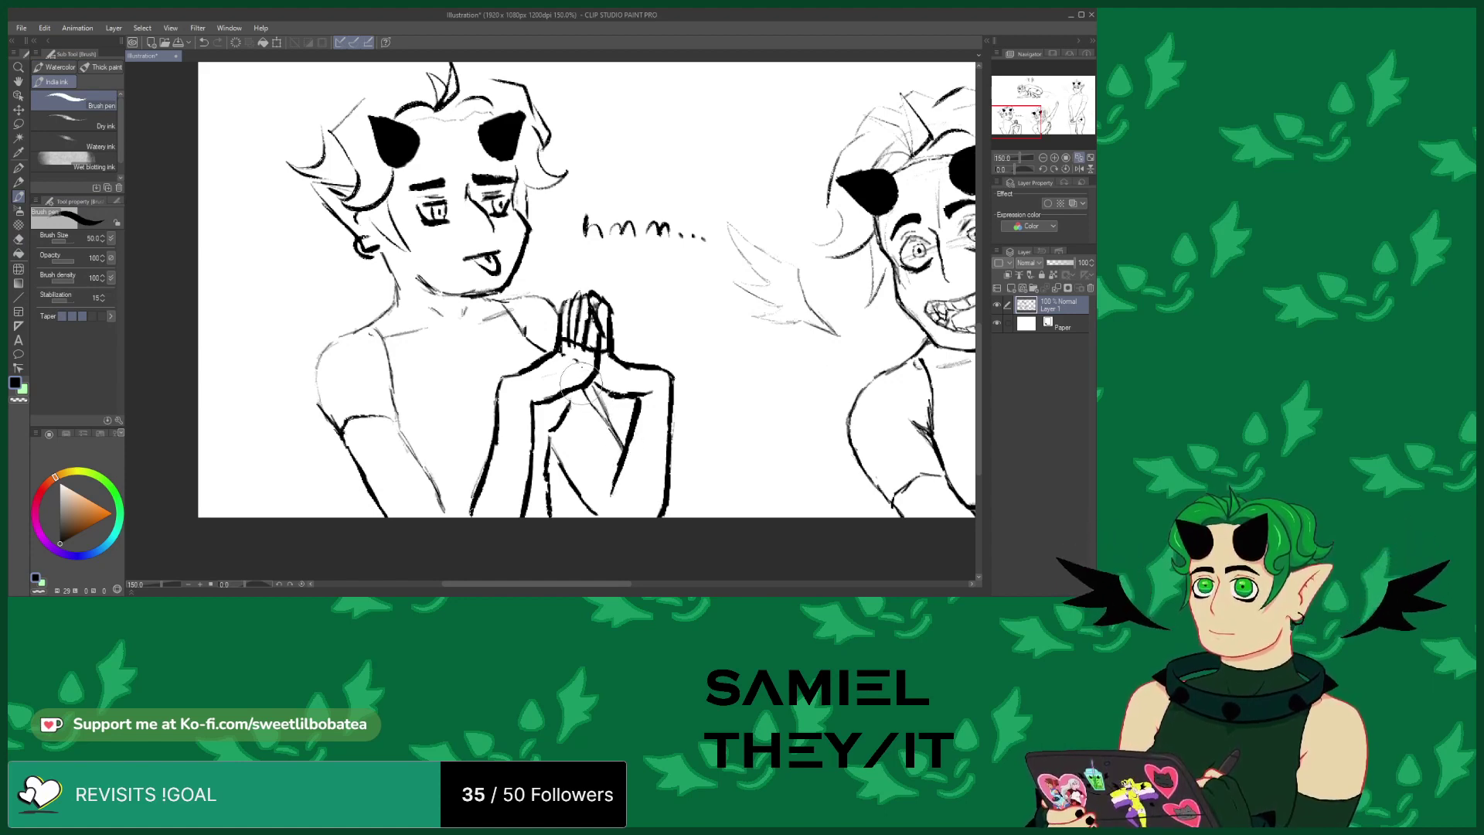
left_click(18, 239)
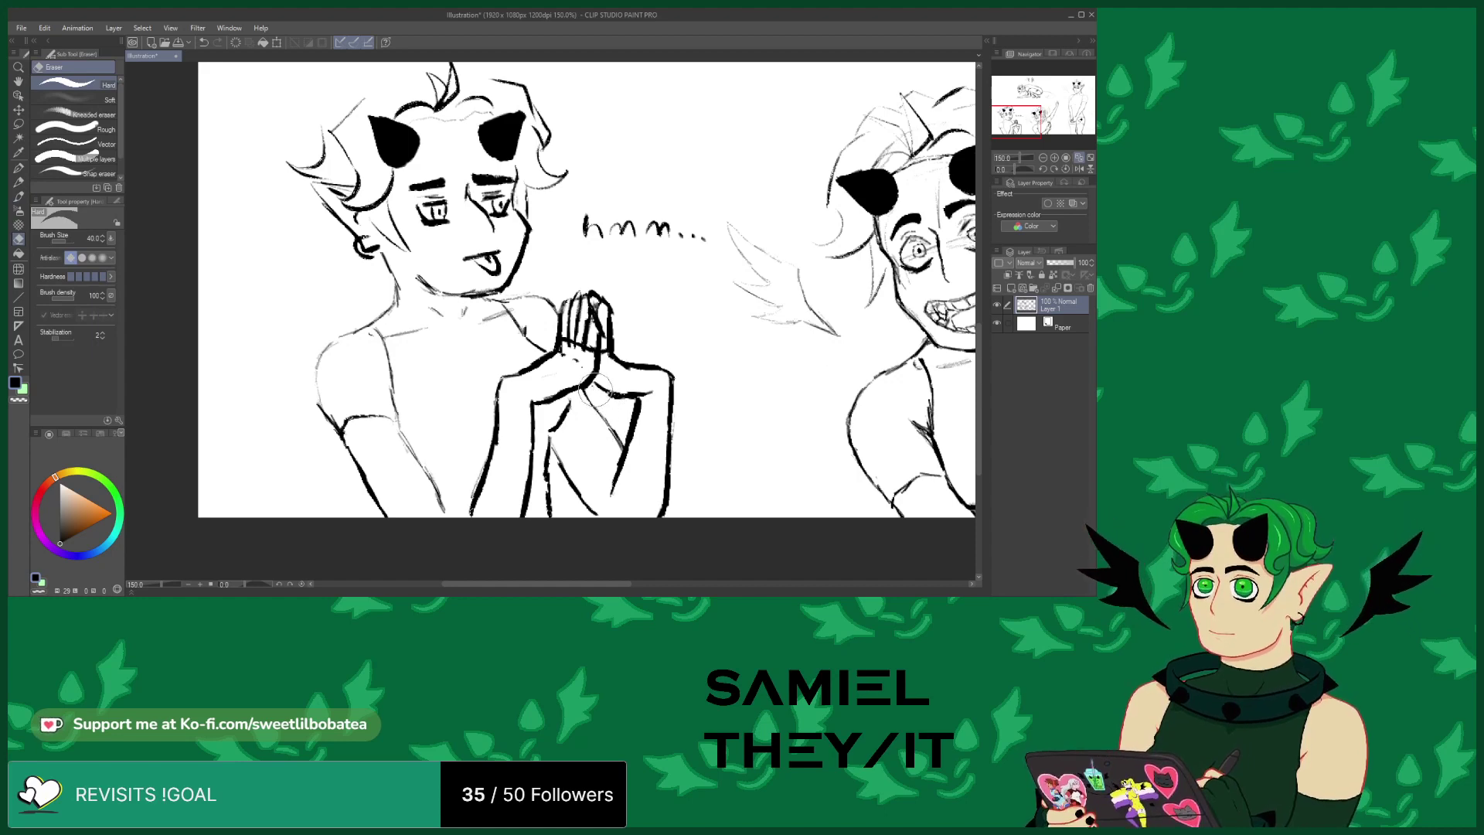
left_click(18, 196)
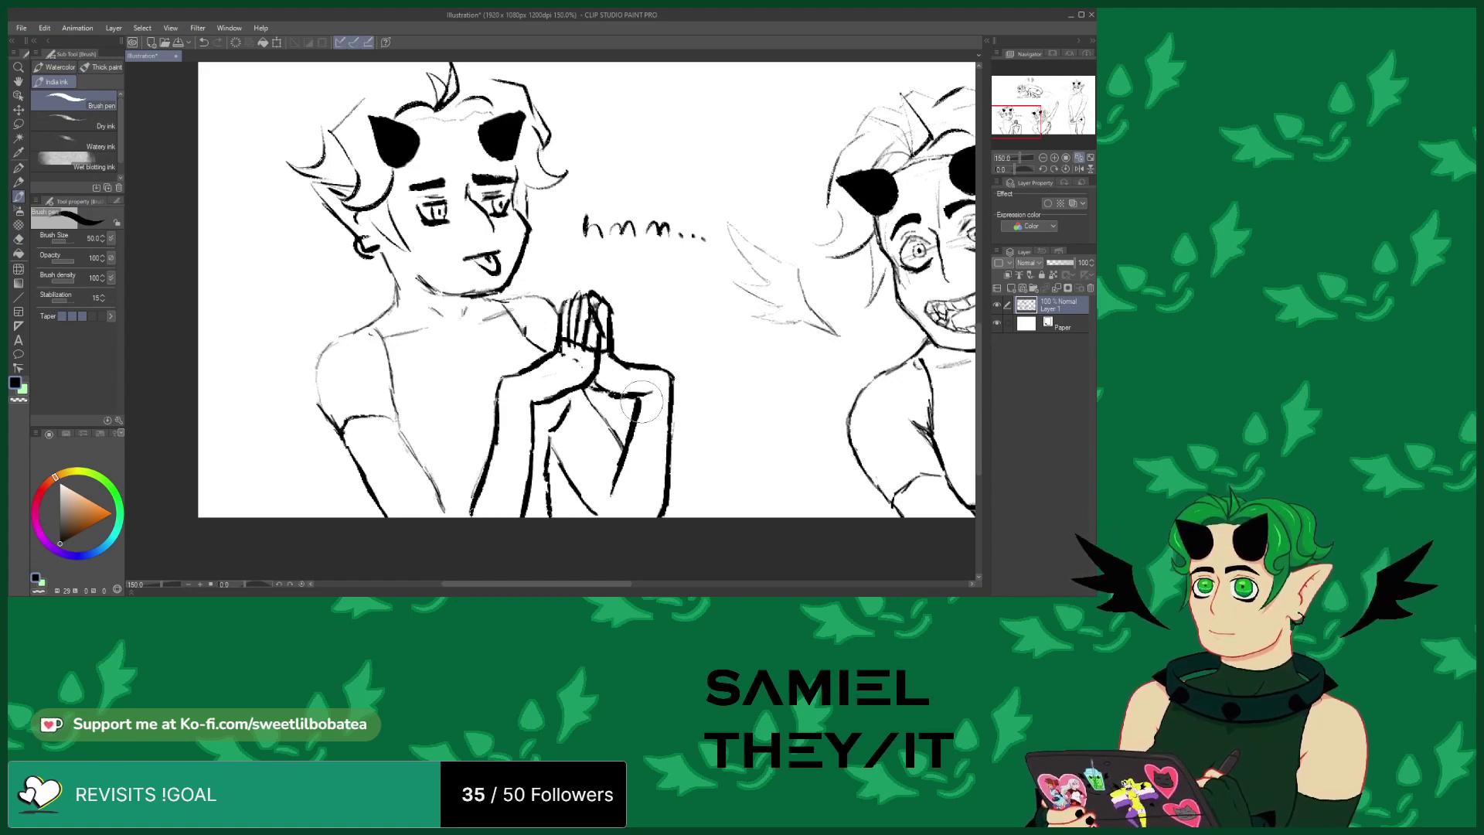
left_click_drag(649, 393, 646, 407)
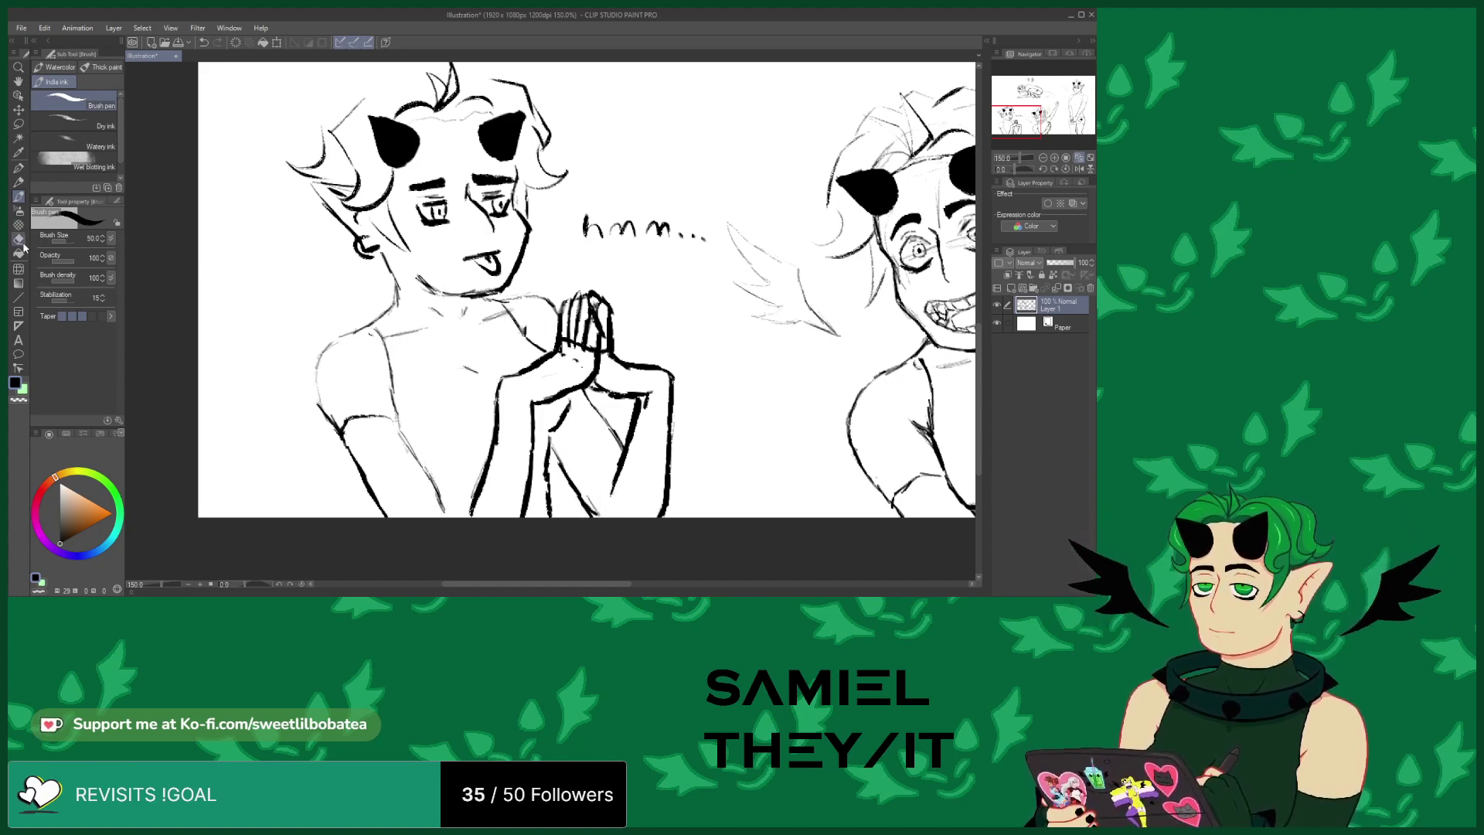
left_click(21, 242)
mouse_move(618, 463)
left_mouse_down()
mouse_move(642, 479)
mouse_move(630, 433)
mouse_move(600, 518)
mouse_move(607, 499)
left_mouse_up()
left_click(18, 196)
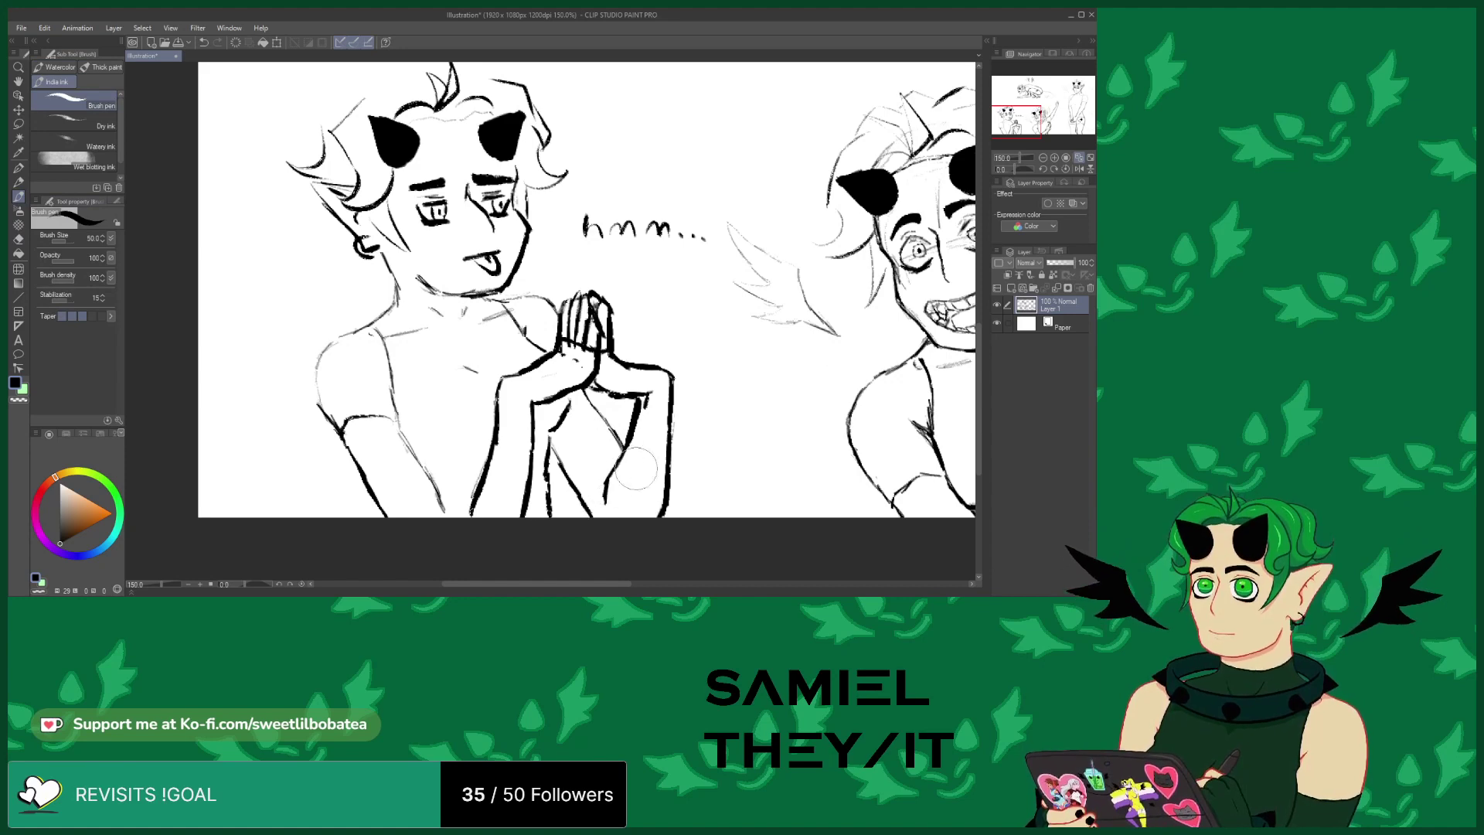
Redraw the near forearm's lower contours slanting toward the elbow, erase the leftover lines, and darken the jaw and neck lines
mouse_move(473, 467)
left_mouse_down()
mouse_move(442, 503)
mouse_move(457, 510)
mouse_move(530, 415)
mouse_move(517, 483)
left_mouse_up()
left_click_drag(545, 429, 504, 533)
left_click_drag(535, 480, 498, 539)
left_click_drag(545, 431, 510, 495)
mouse_move(550, 398)
left_mouse_down()
mouse_move(528, 499)
mouse_move(546, 425)
mouse_move(521, 412)
mouse_move(488, 514)
mouse_move(503, 468)
mouse_move(476, 502)
mouse_move(511, 418)
mouse_move(469, 512)
mouse_move(490, 480)
mouse_move(457, 469)
left_mouse_up()
left_click(17, 240)
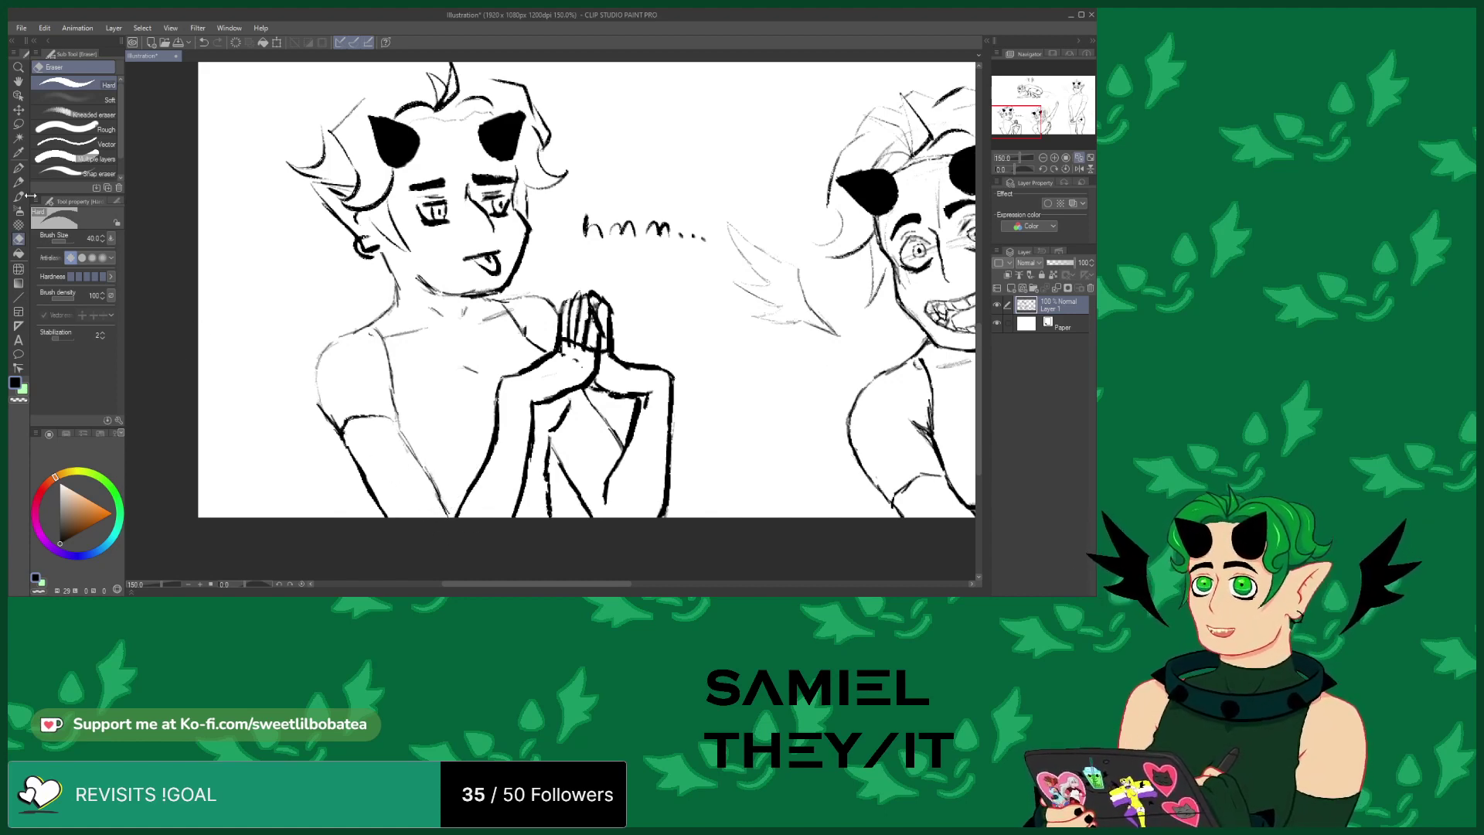
left_click(19, 197)
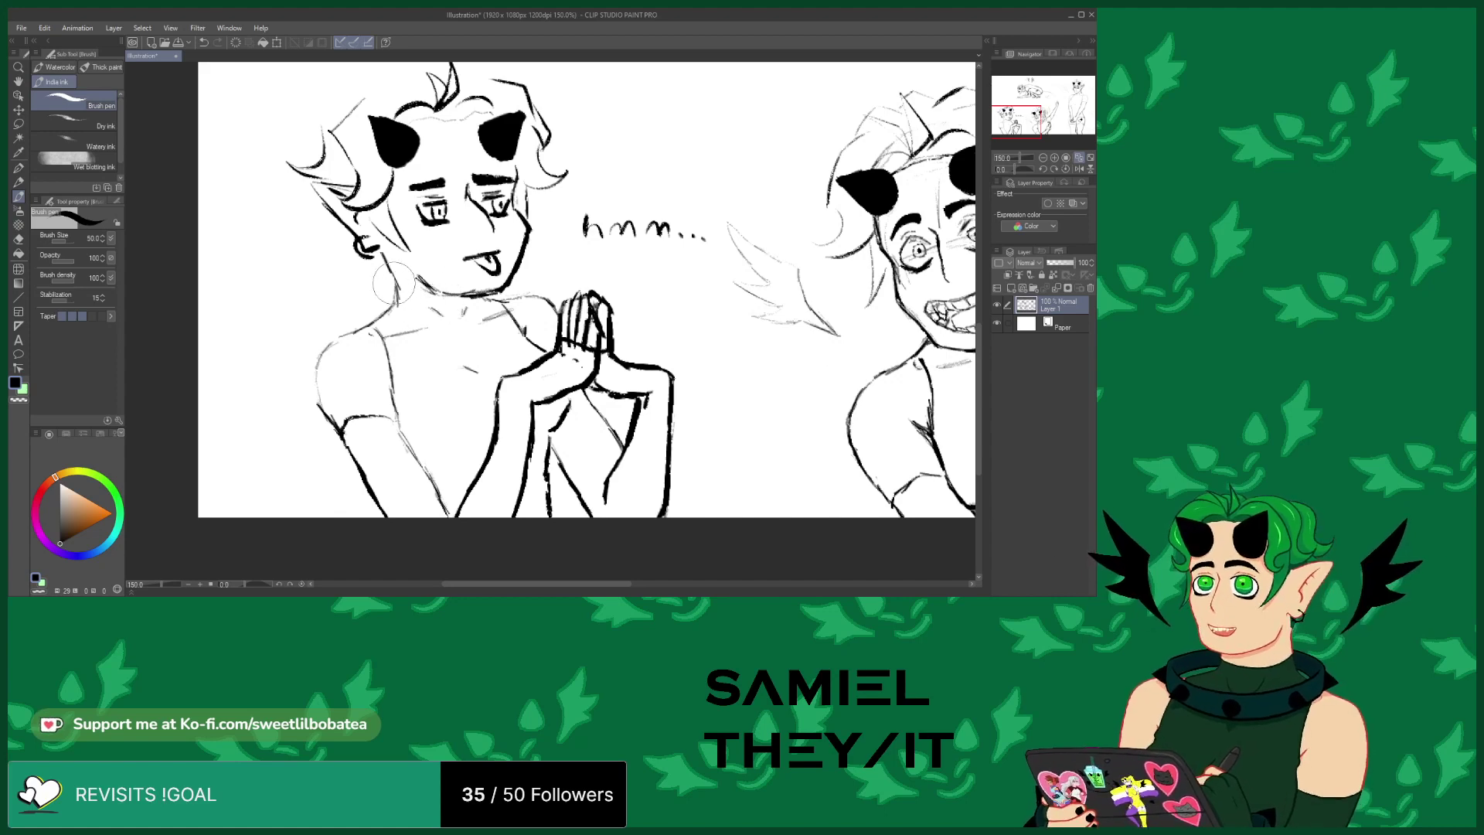
mouse_move(402, 286)
left_mouse_down()
mouse_move(457, 294)
mouse_move(464, 315)
left_mouse_up()
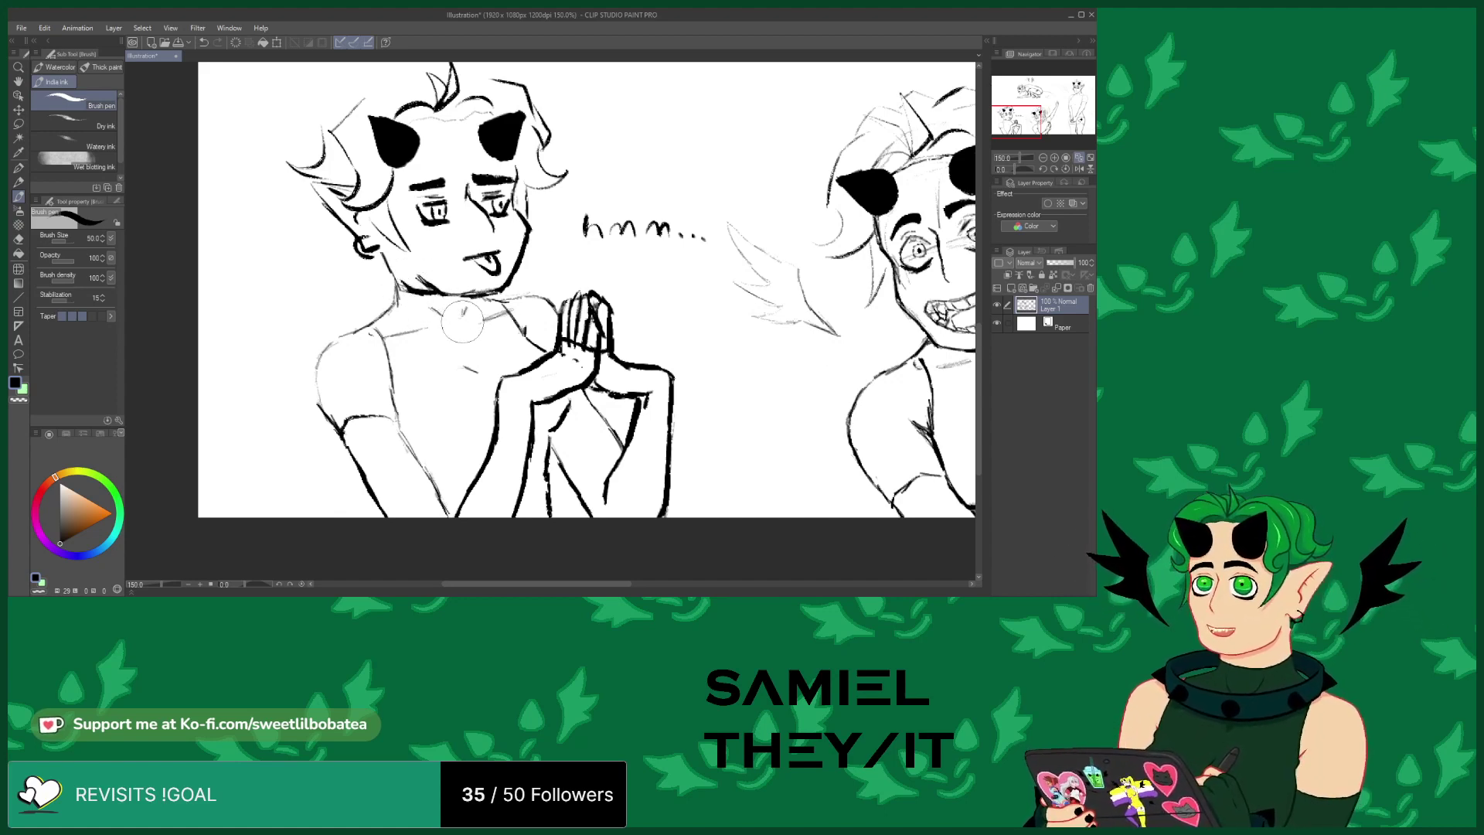
scroll(430, 369, "down", 6)
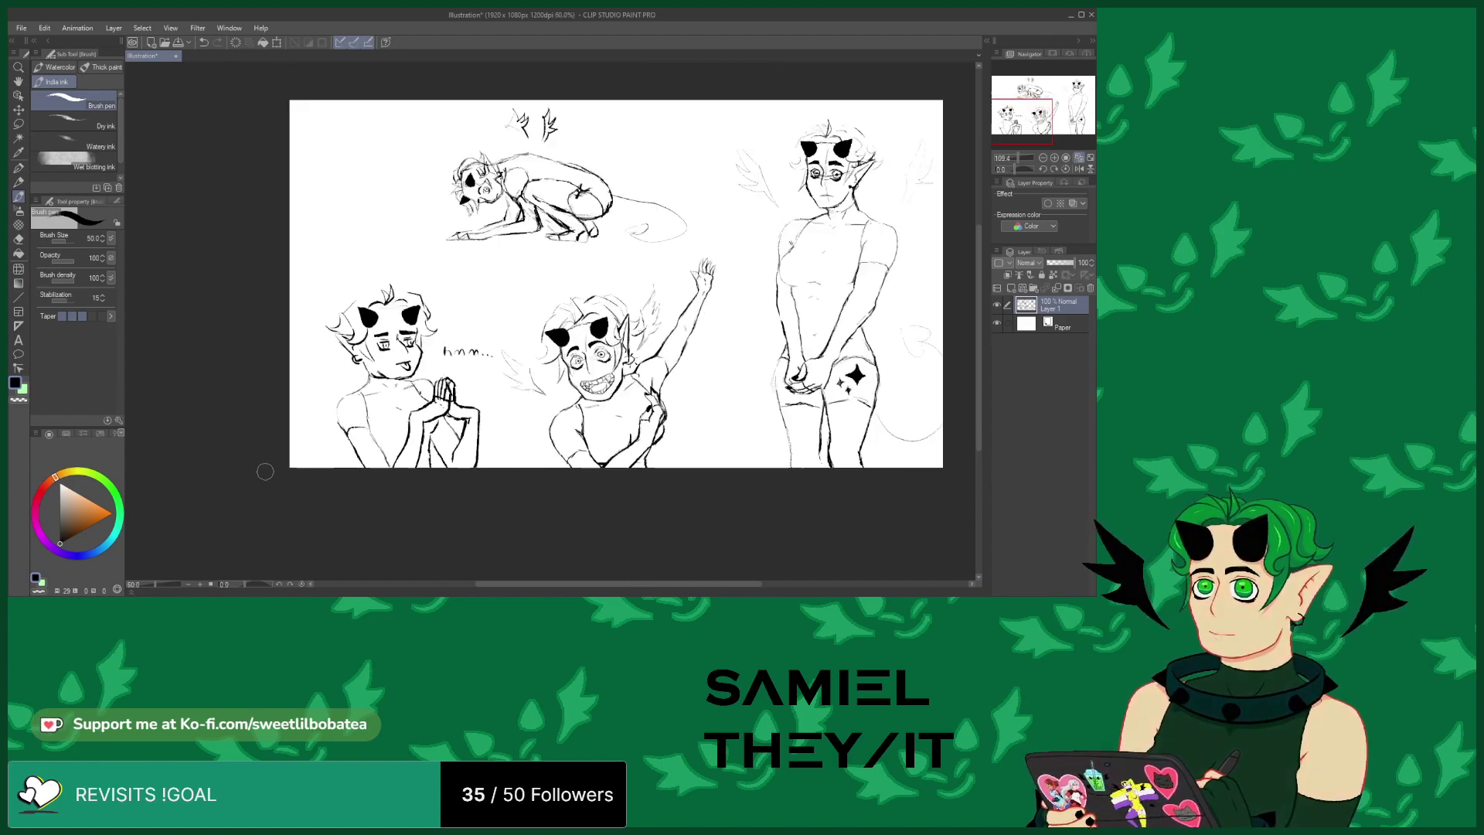
scroll(399, 201, "up", 3)
scroll(266, 203, "down", 3)
scroll(442, 376, "up", 2)
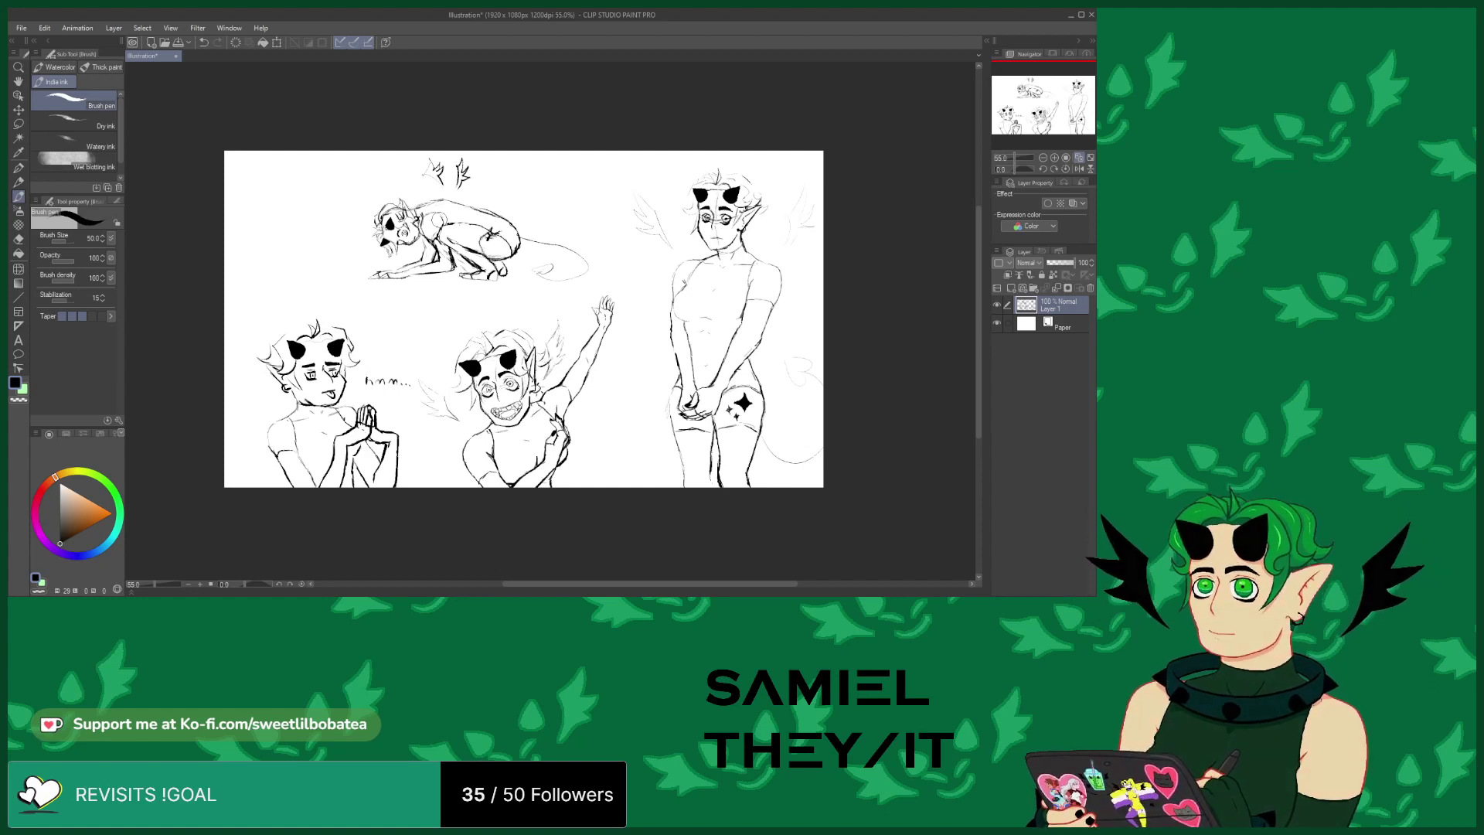
scroll(439, 238, "up", 1)
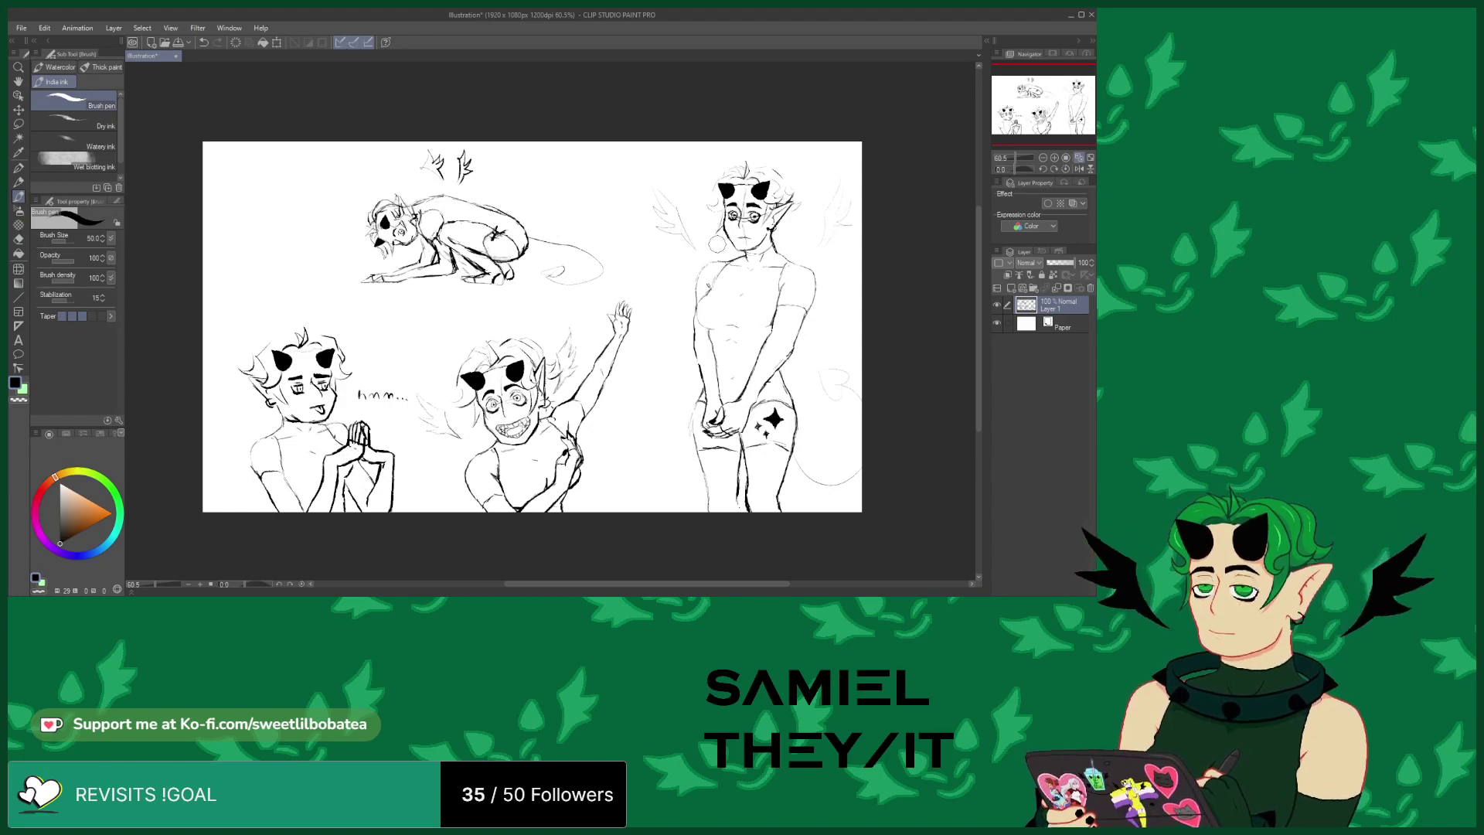
Hand-letter a small "*pop*" between the standing figure's face and the wing beside it
scroll(746, 199, "up", 4)
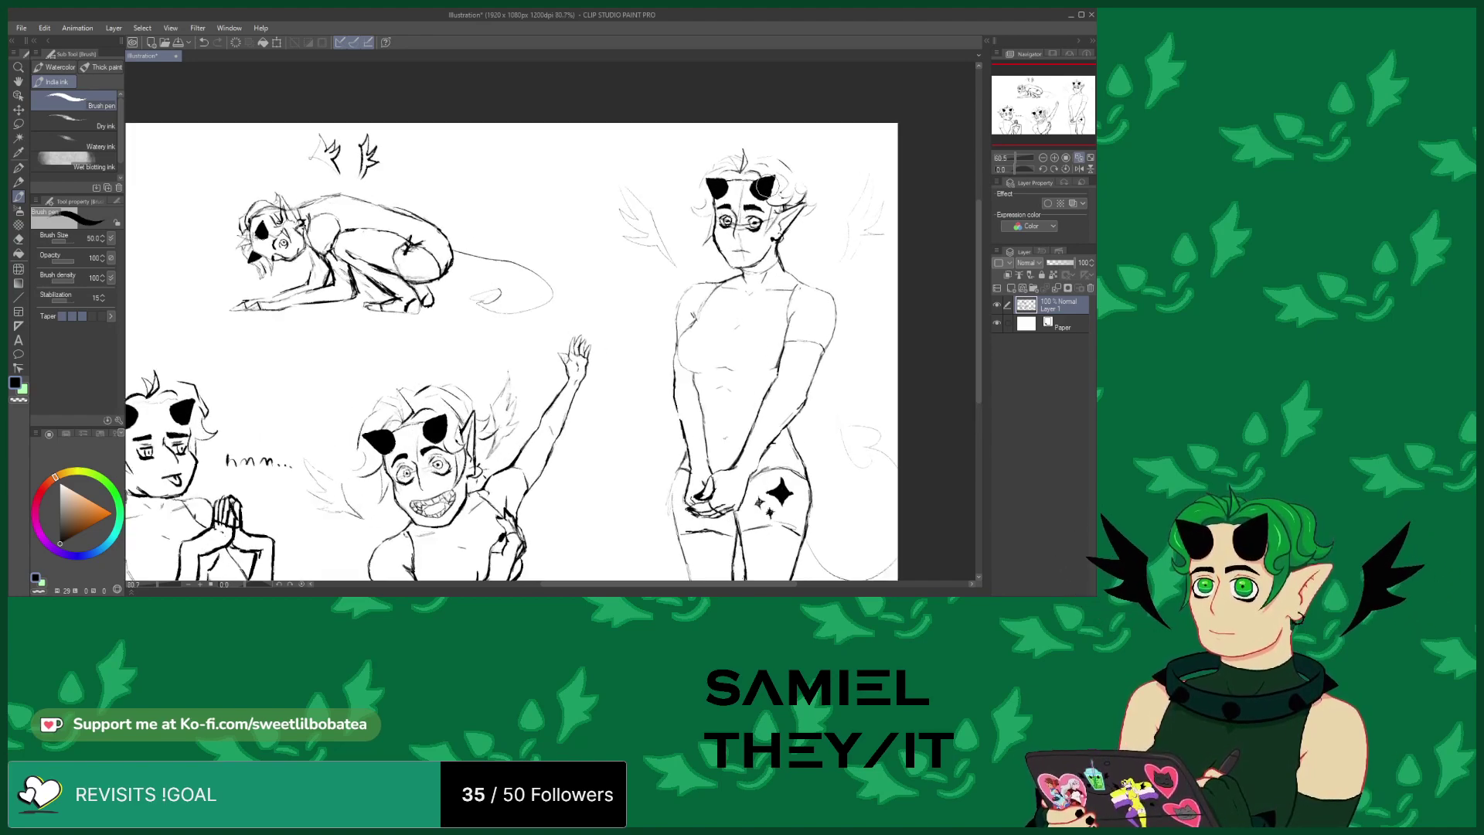
scroll(588, 348, "up", 5)
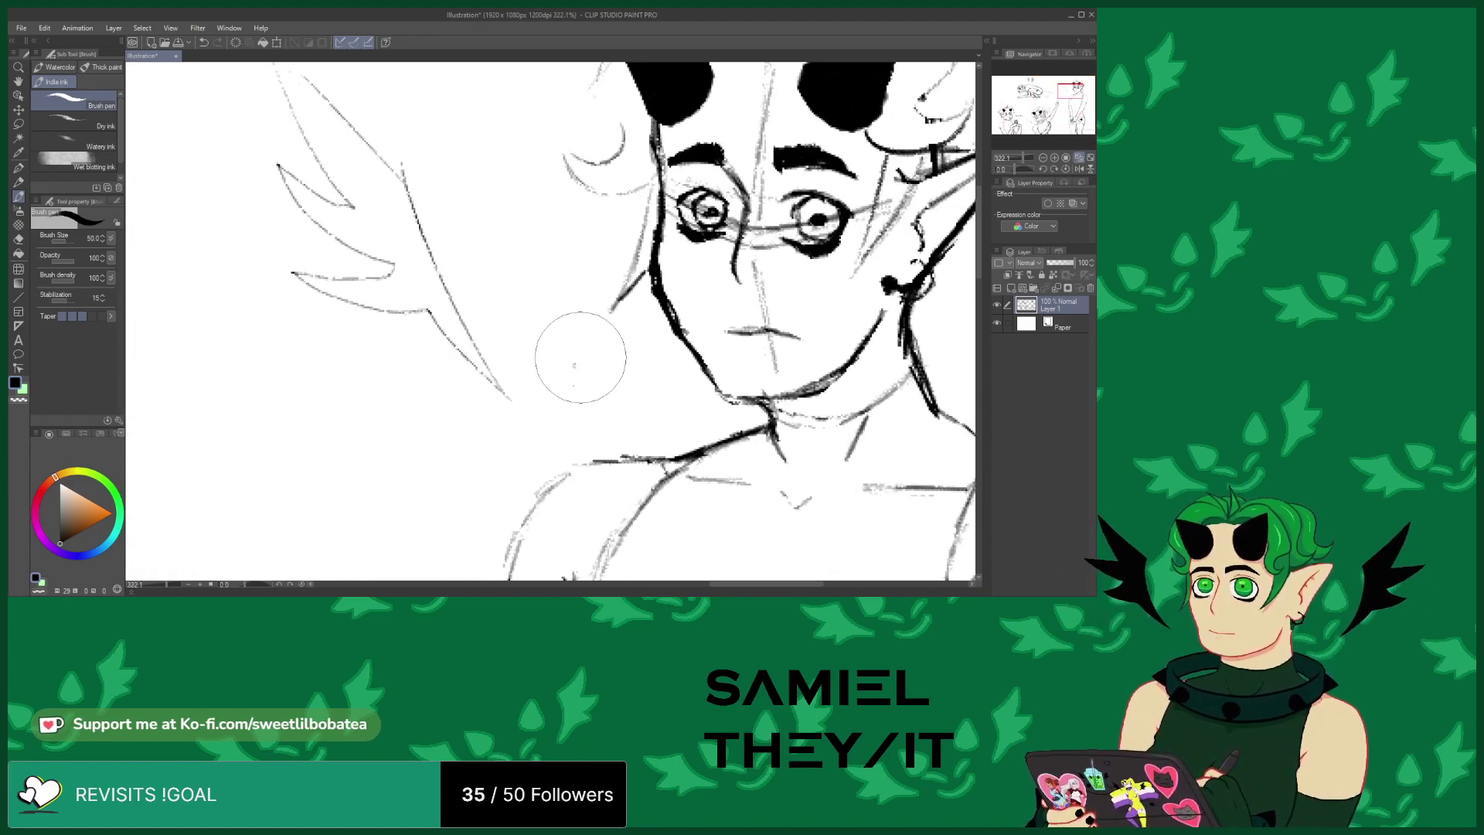
mouse_move(580, 363)
left_mouse_down()
mouse_move(573, 383)
mouse_move(603, 367)
mouse_move(613, 382)
mouse_move(649, 353)
left_mouse_up()
left_click_drag(554, 341, 556, 355)
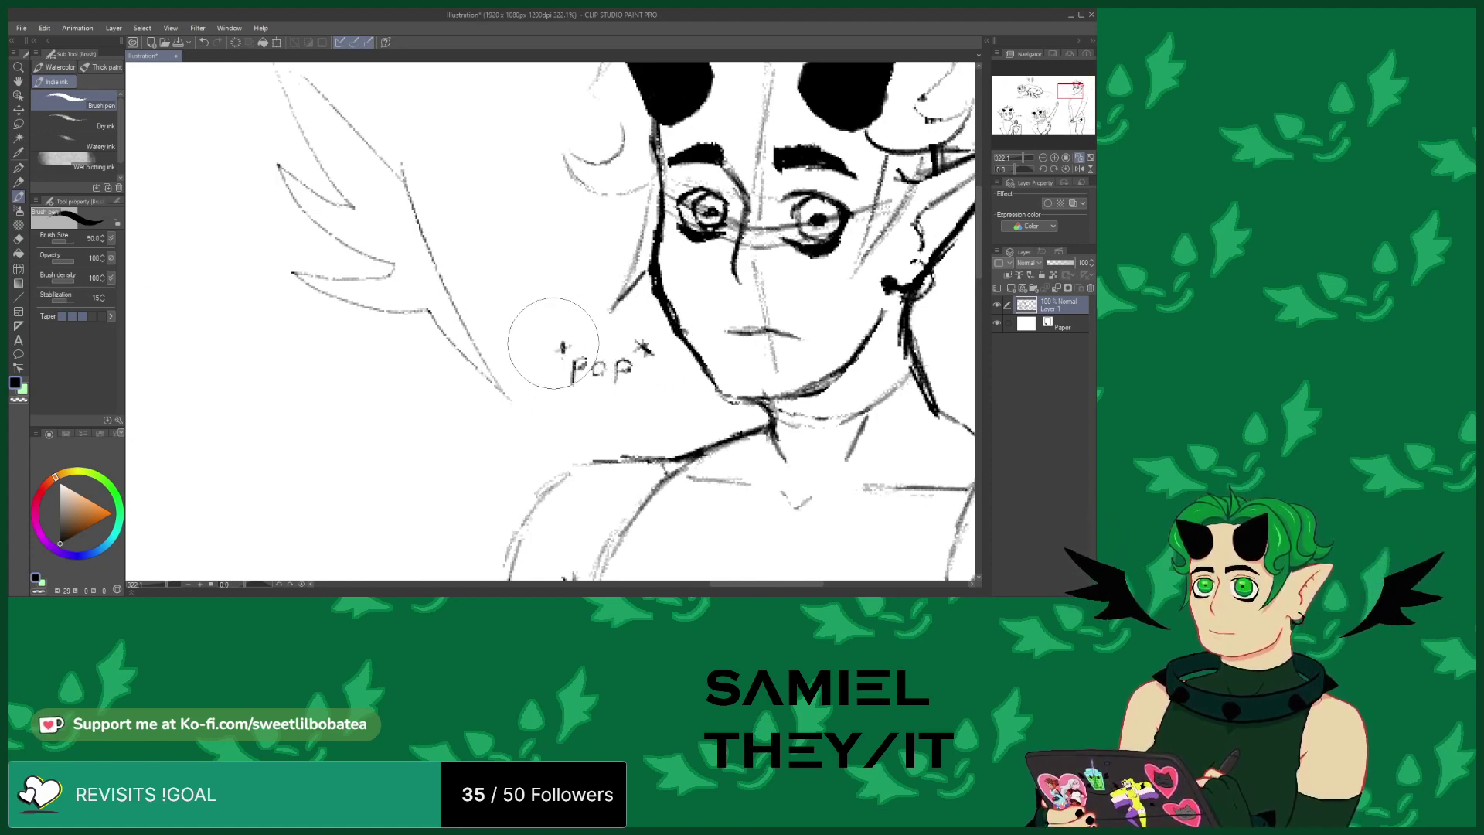
Review all four figures on the whole canvas and the empty space around them
scroll(572, 332, "down", 5)
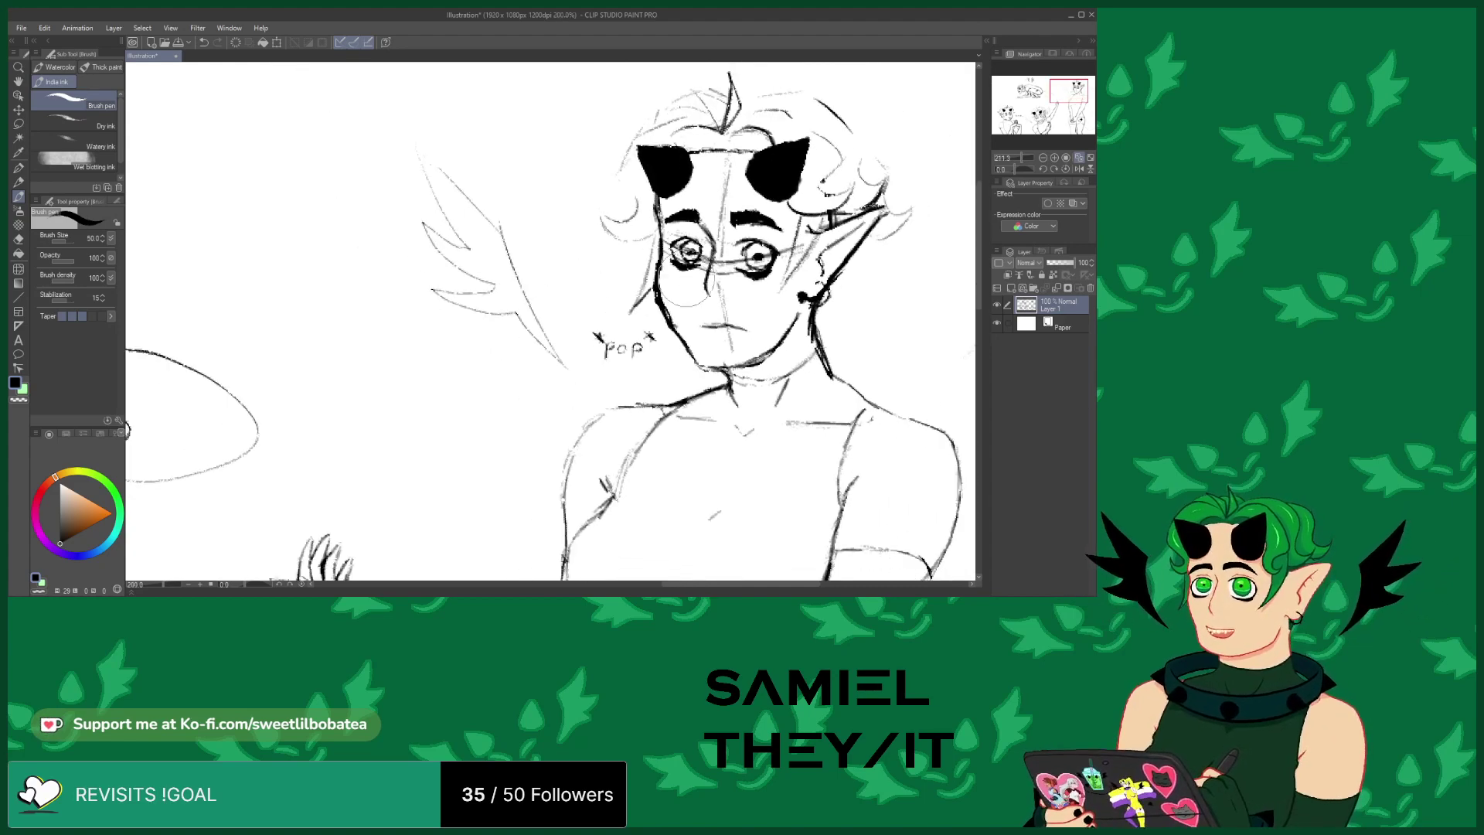
scroll(654, 286, "down", 3)
scroll(590, 346, "up", 1)
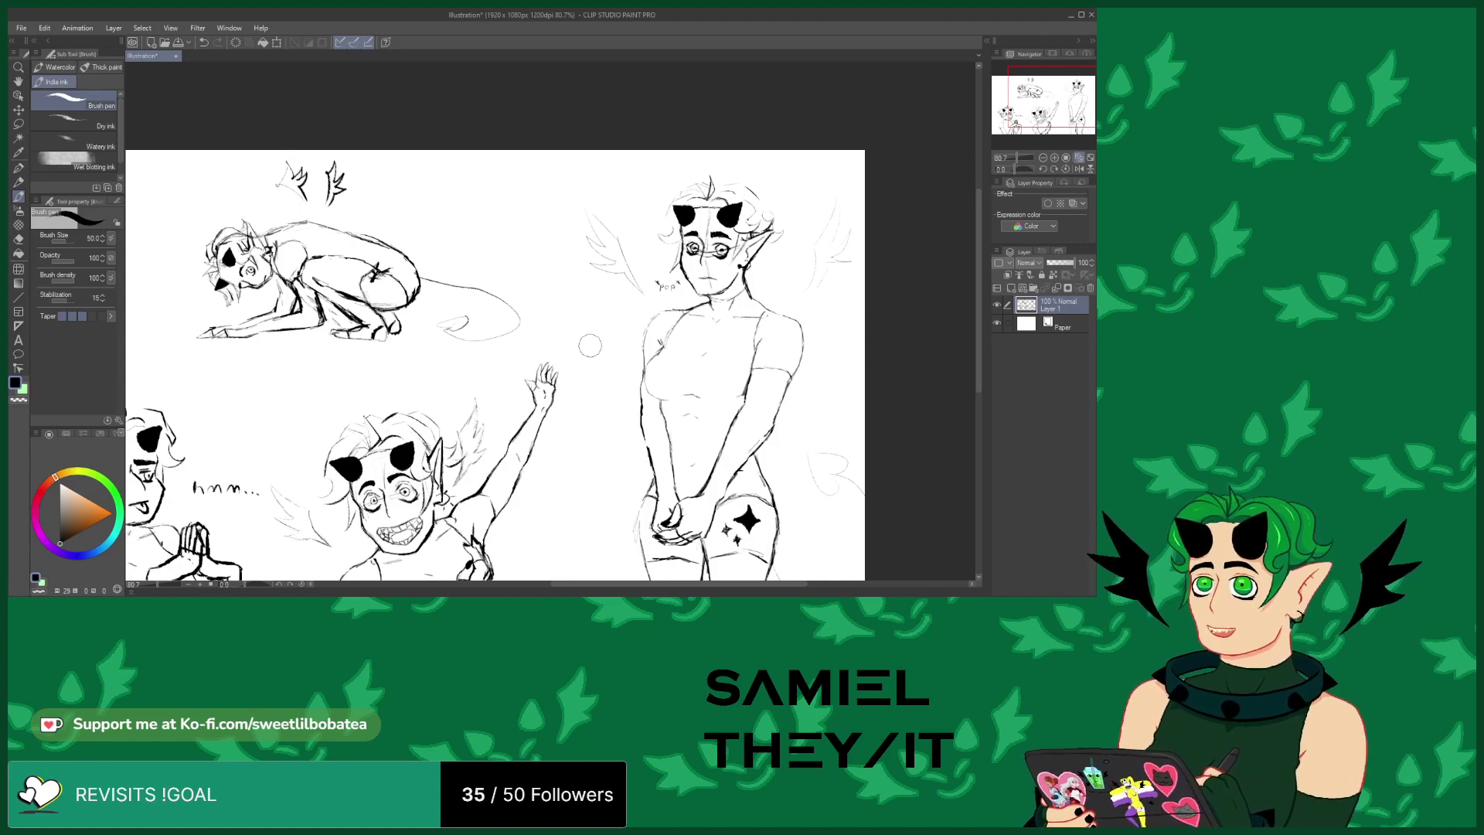
scroll(589, 346, "down", 4)
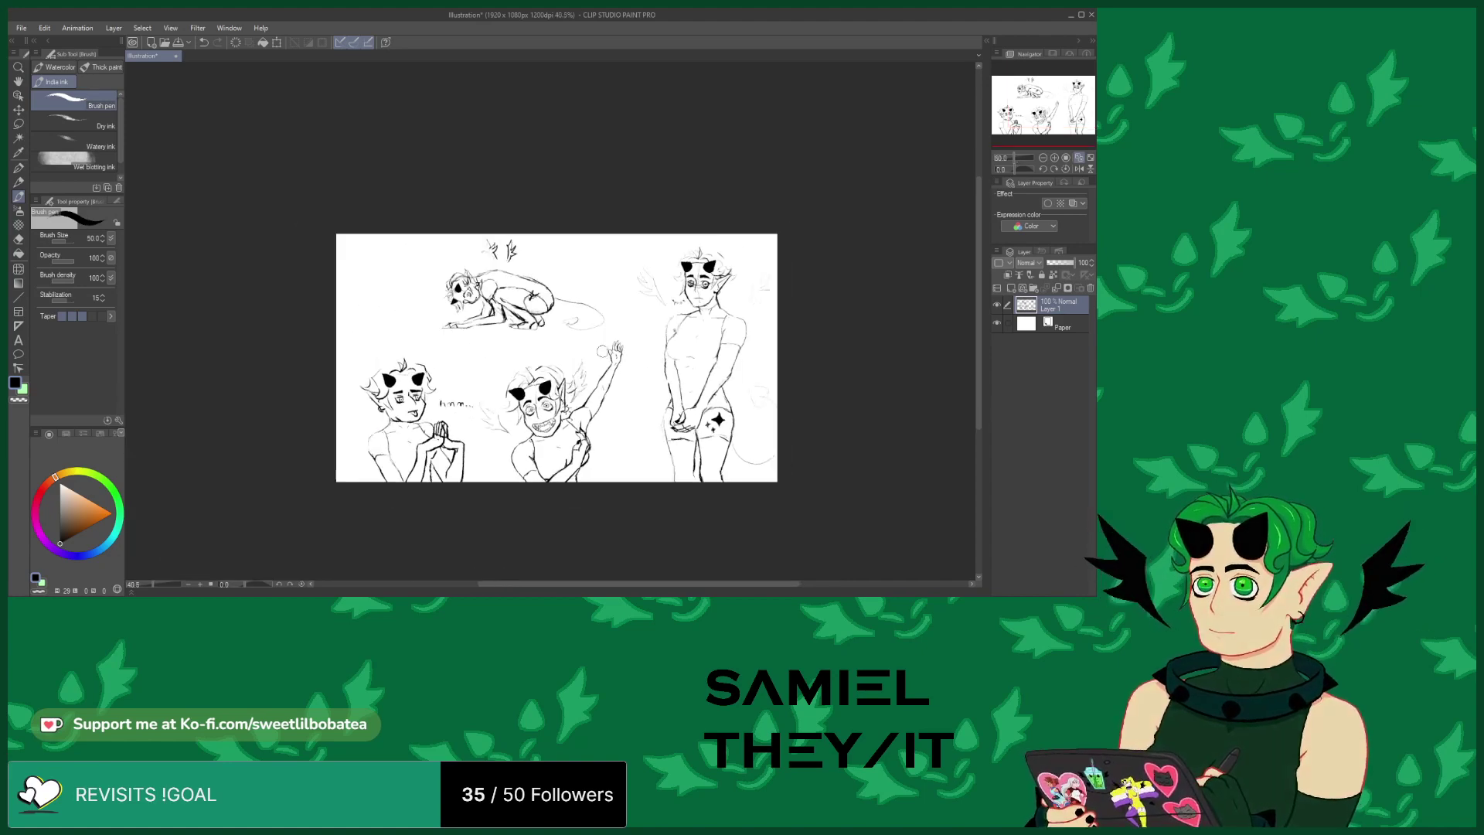
scroll(713, 367, "up", 2)
scroll(713, 367, "up", 1)
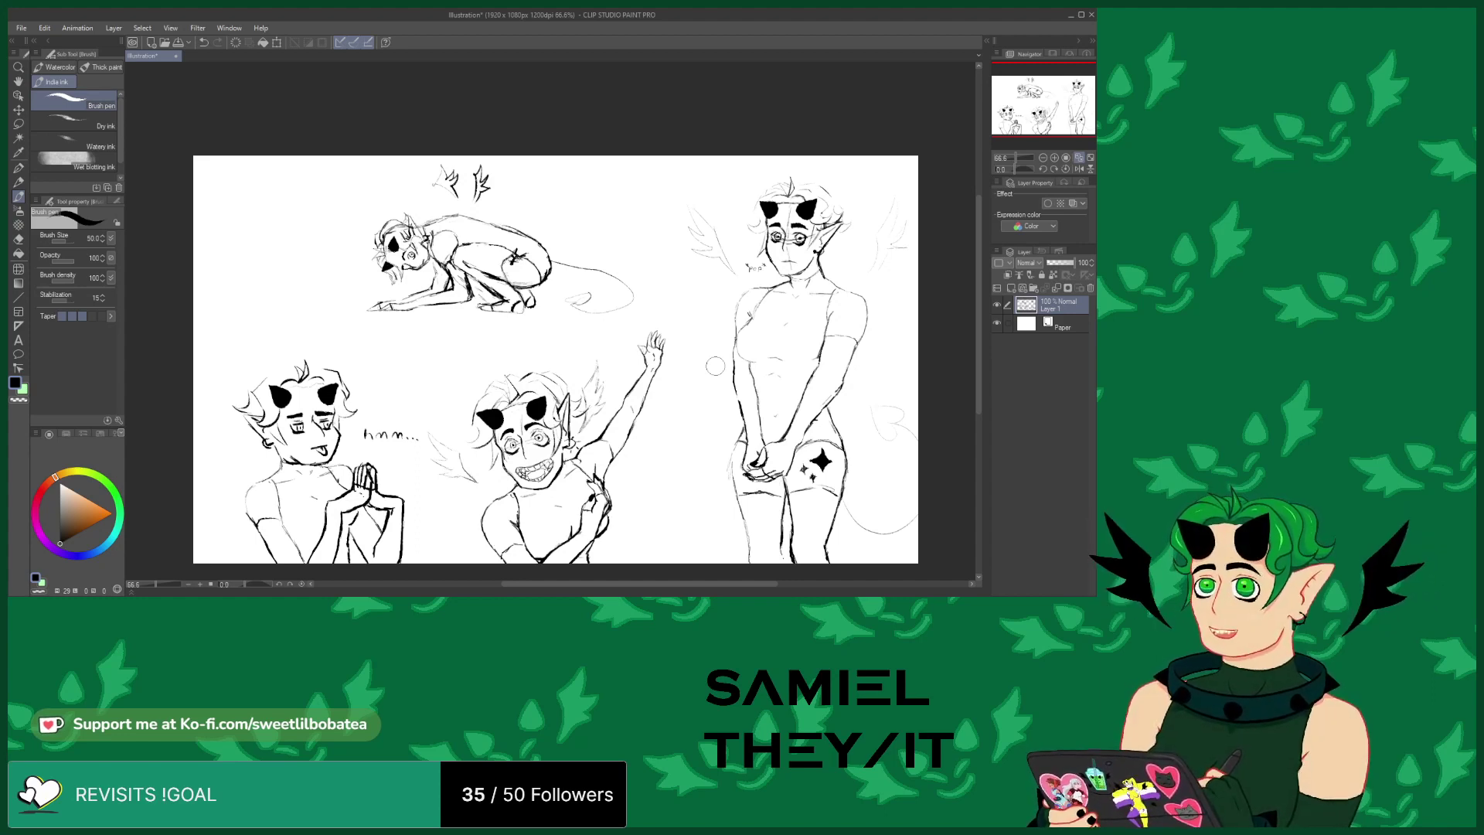
scroll(696, 333, "down", 1)
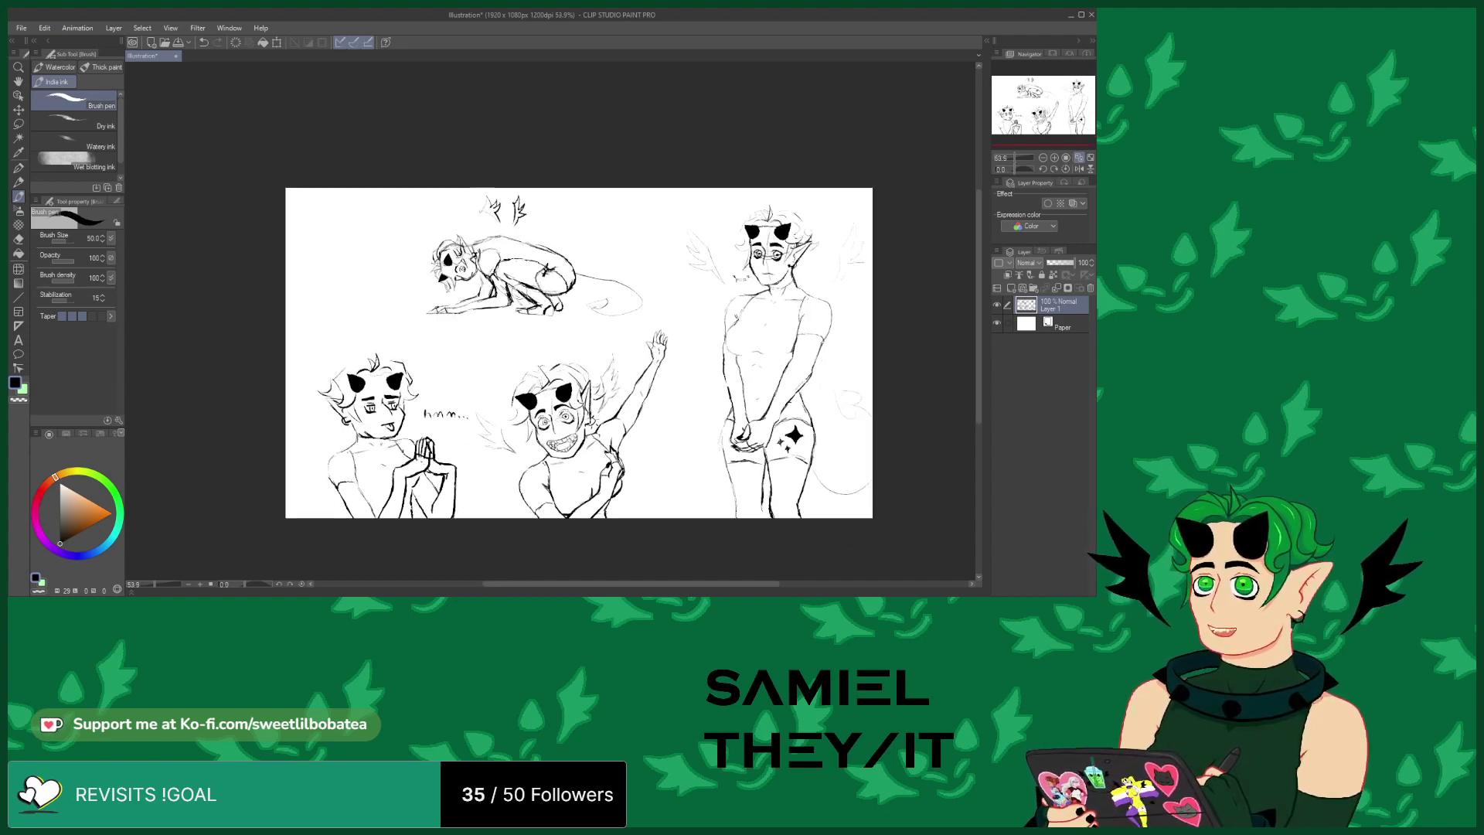
scroll(558, 342, "up", 1)
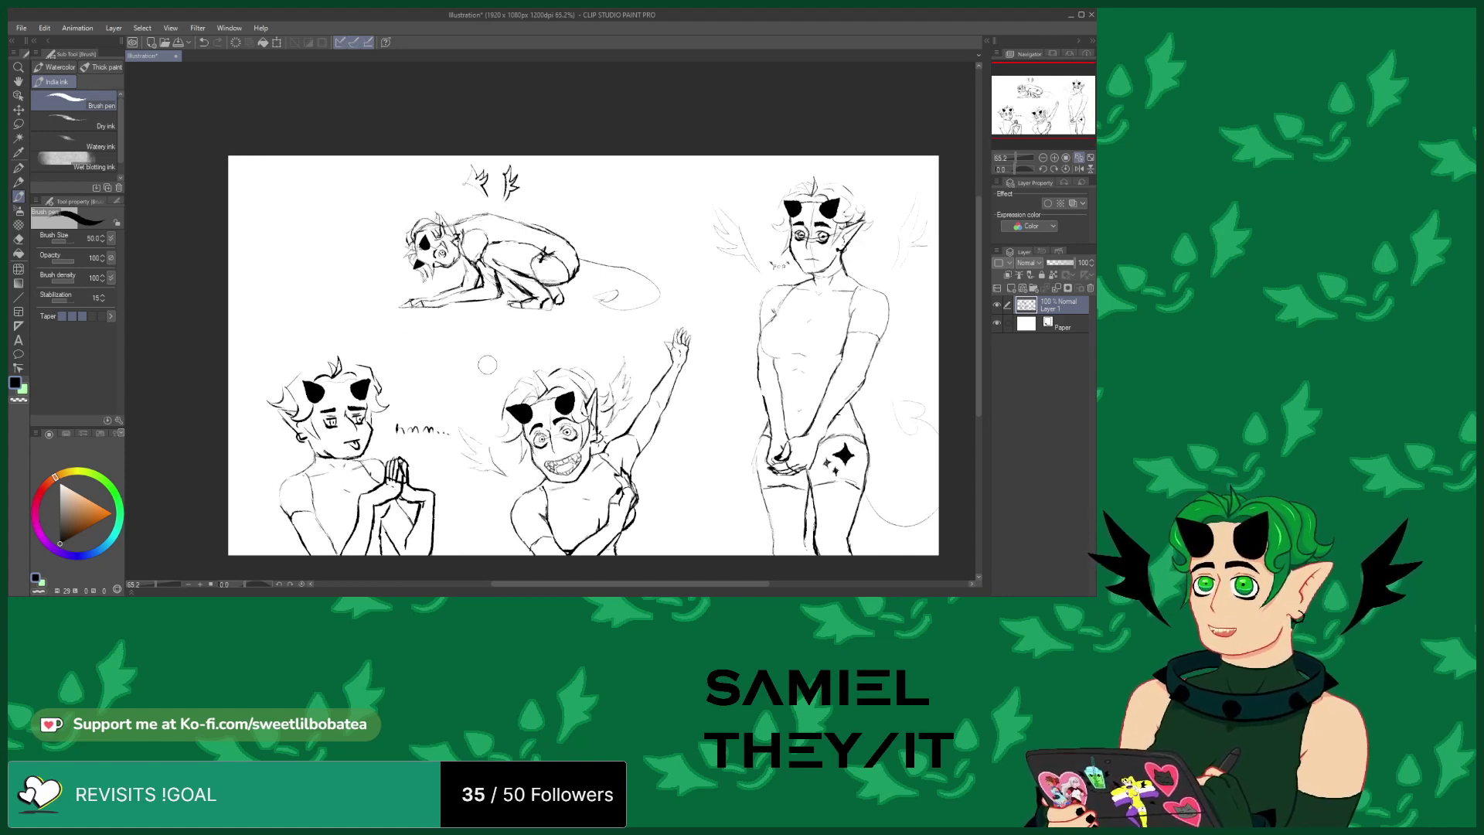
scroll(265, 224, "up", 1)
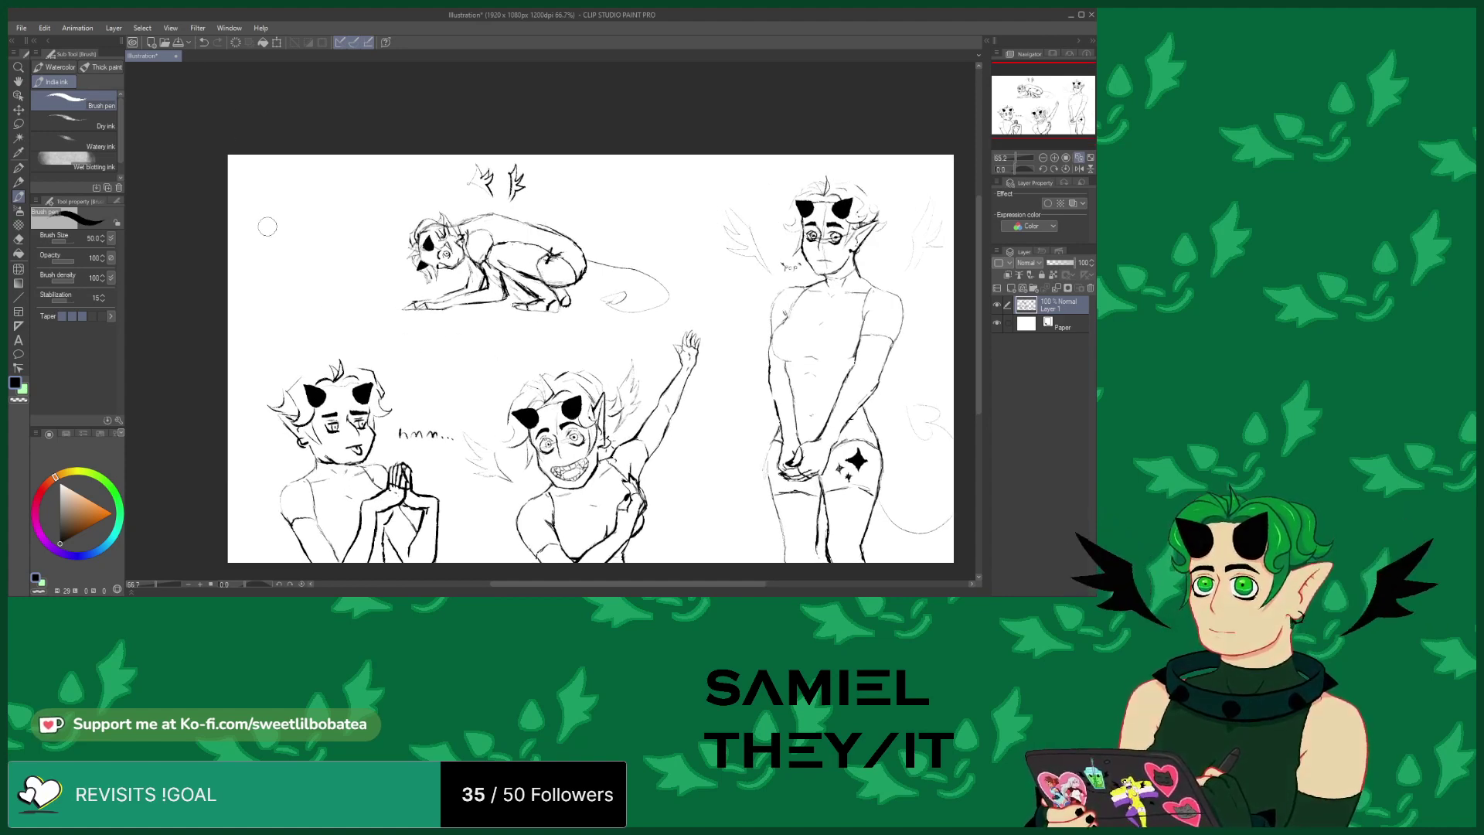
Sketch the jawline and a wide curved smile of a new face in the empty space beside the crouching figure's head
scroll(265, 224, "up", 6)
mouse_move(302, 256)
left_mouse_down()
mouse_move(301, 315)
mouse_move(348, 365)
mouse_move(402, 361)
mouse_move(441, 313)
left_mouse_up()
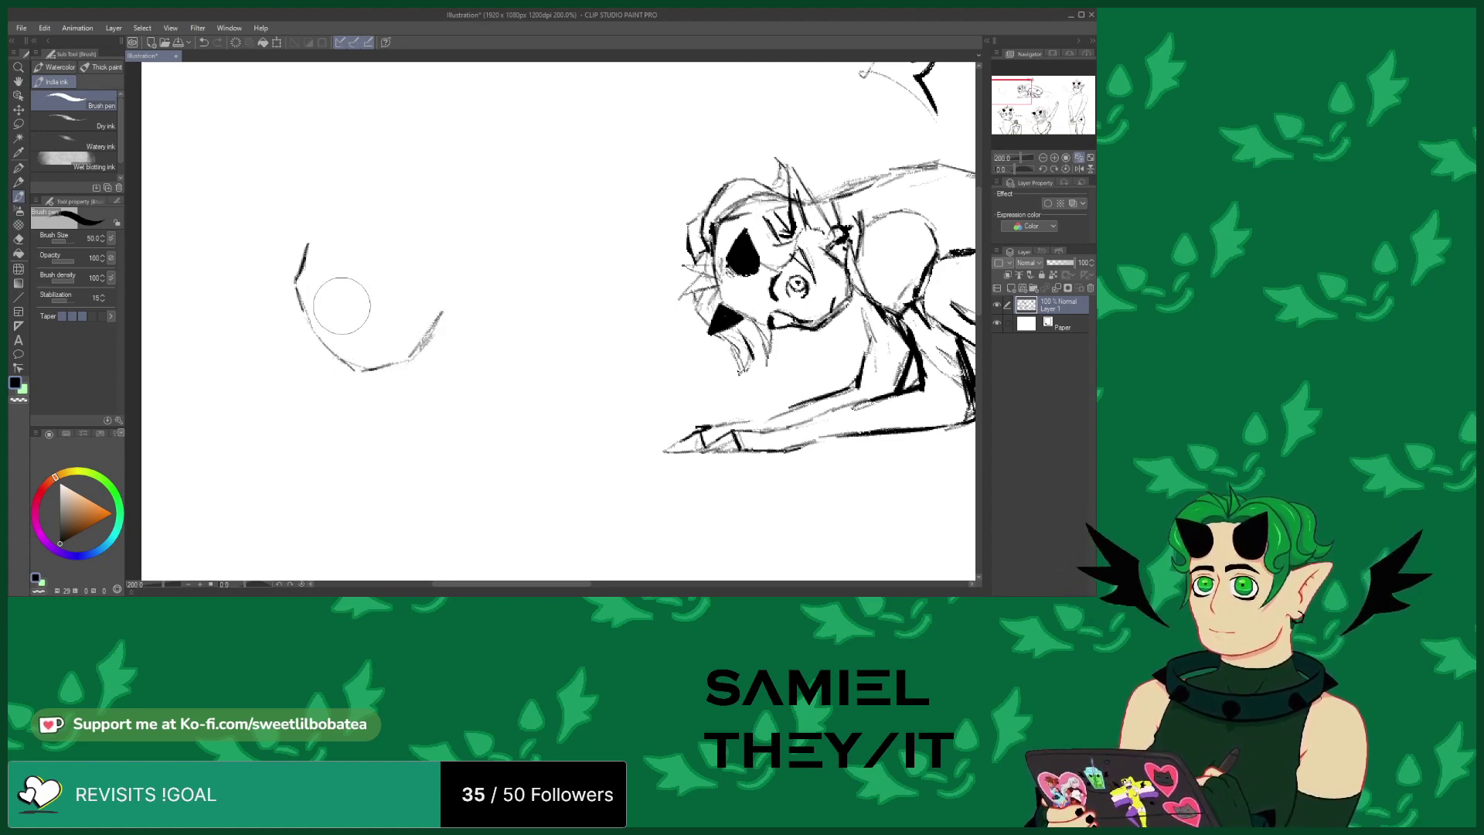
mouse_move(334, 304)
left_mouse_down()
mouse_move(364, 324)
mouse_move(390, 317)
left_mouse_up()
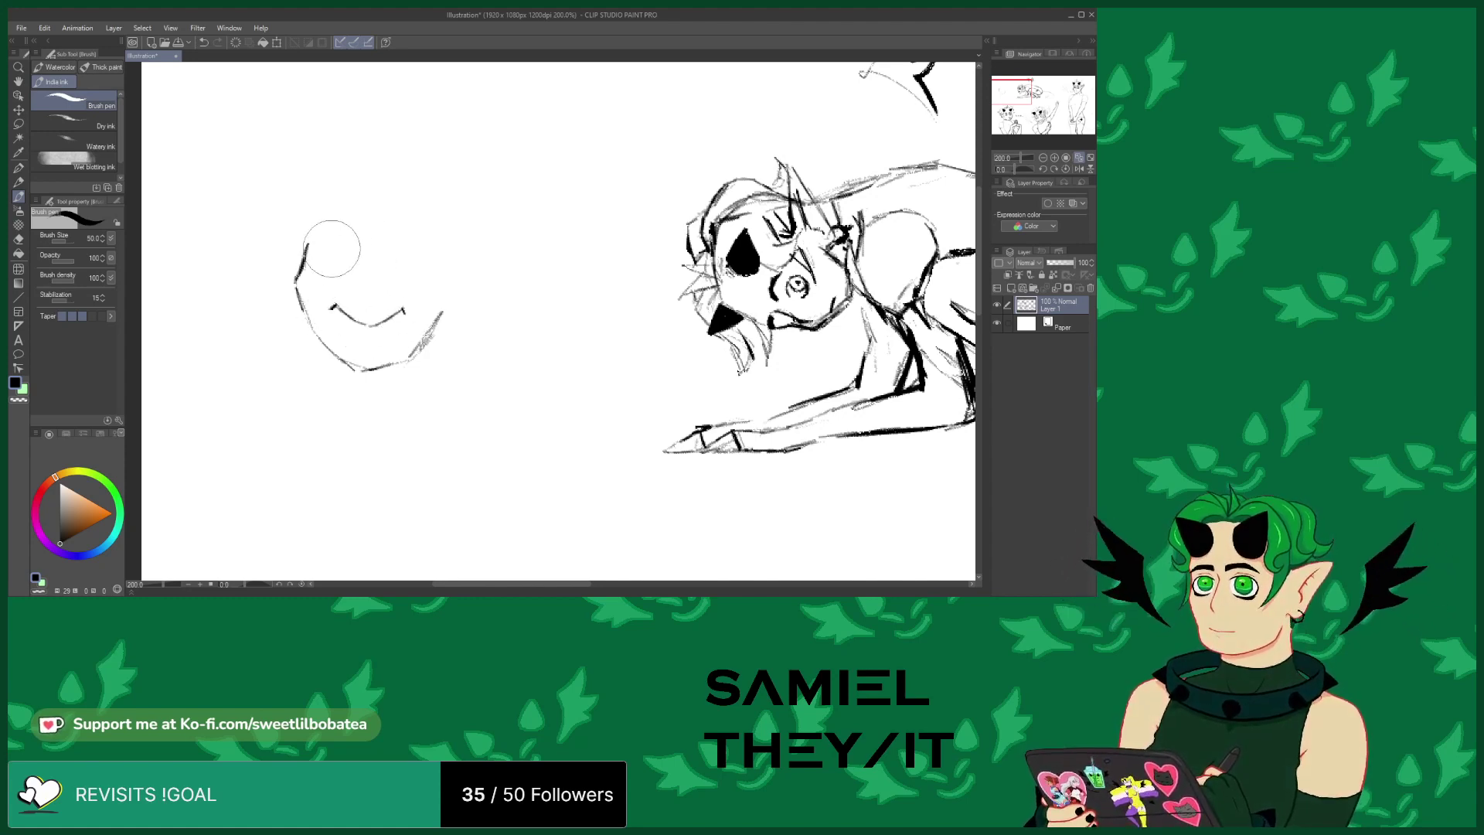
Draw two wide round eyes above the smile, with ringed irises, dot pupils and heavy dark lower lids
mouse_move(327, 220)
left_mouse_down()
mouse_move(356, 225)
mouse_move(324, 219)
mouse_move(321, 246)
left_mouse_up()
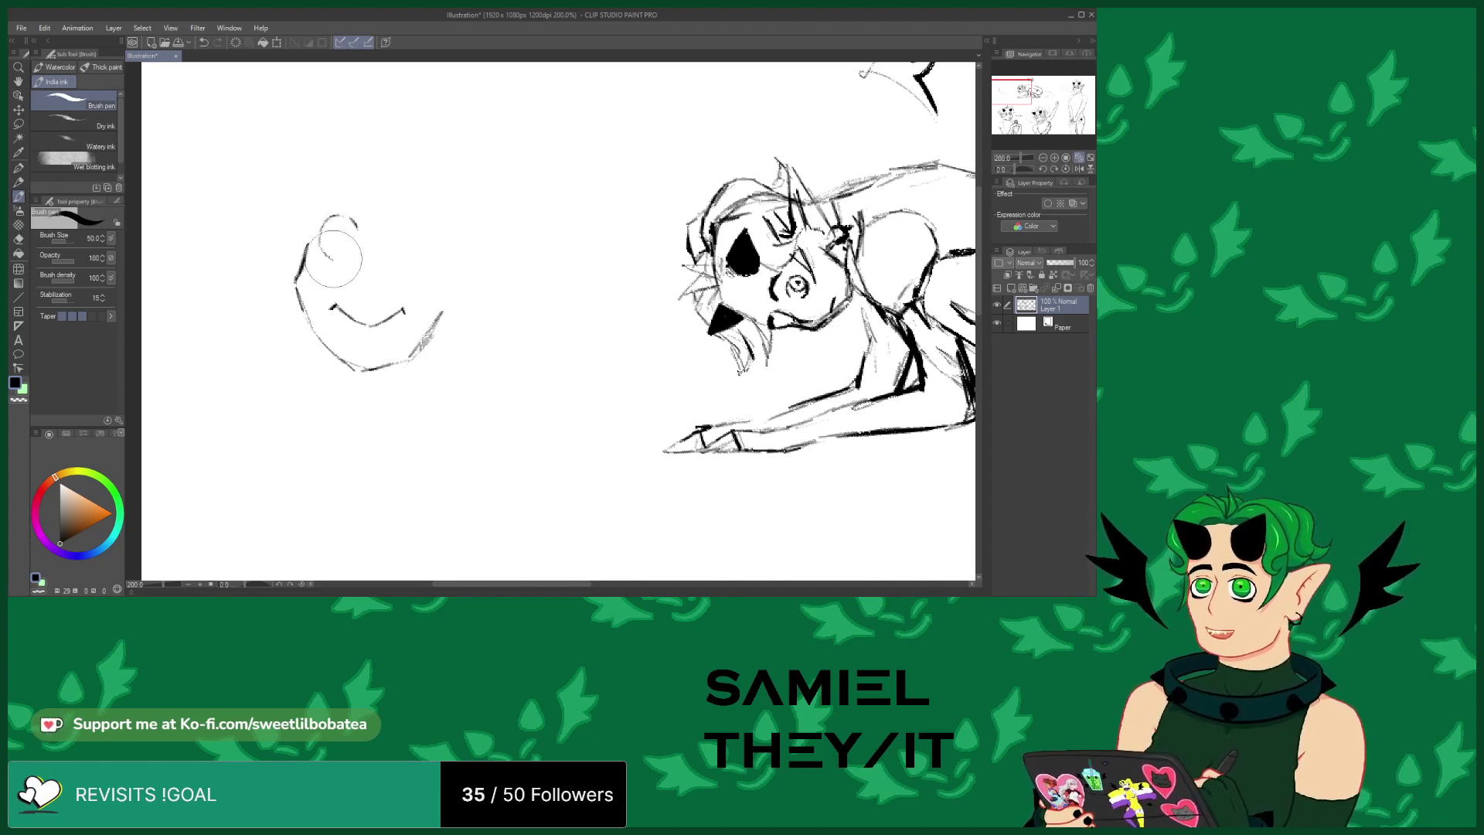
left_click_drag(317, 249, 354, 252)
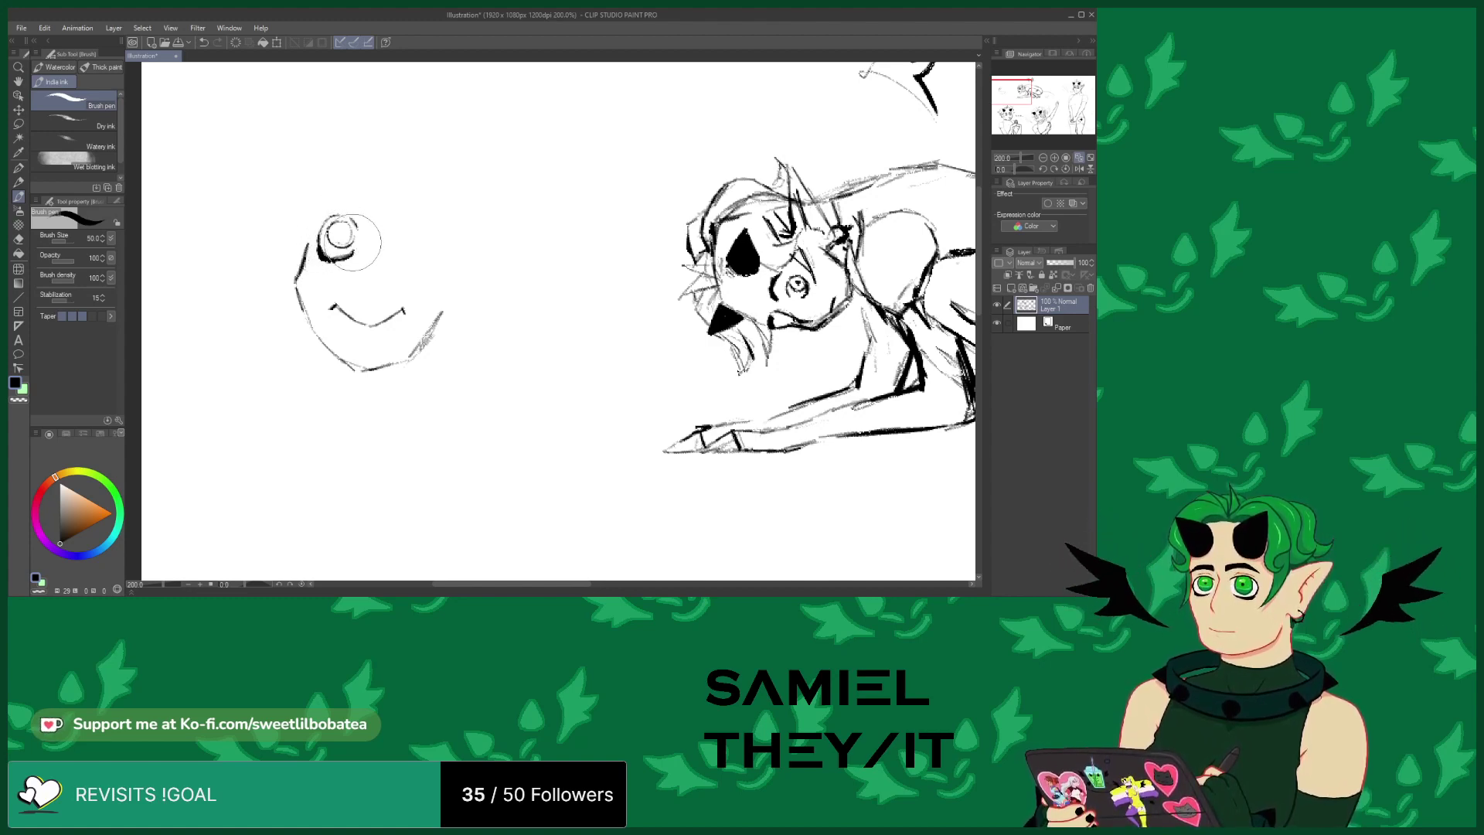
left_click(341, 235)
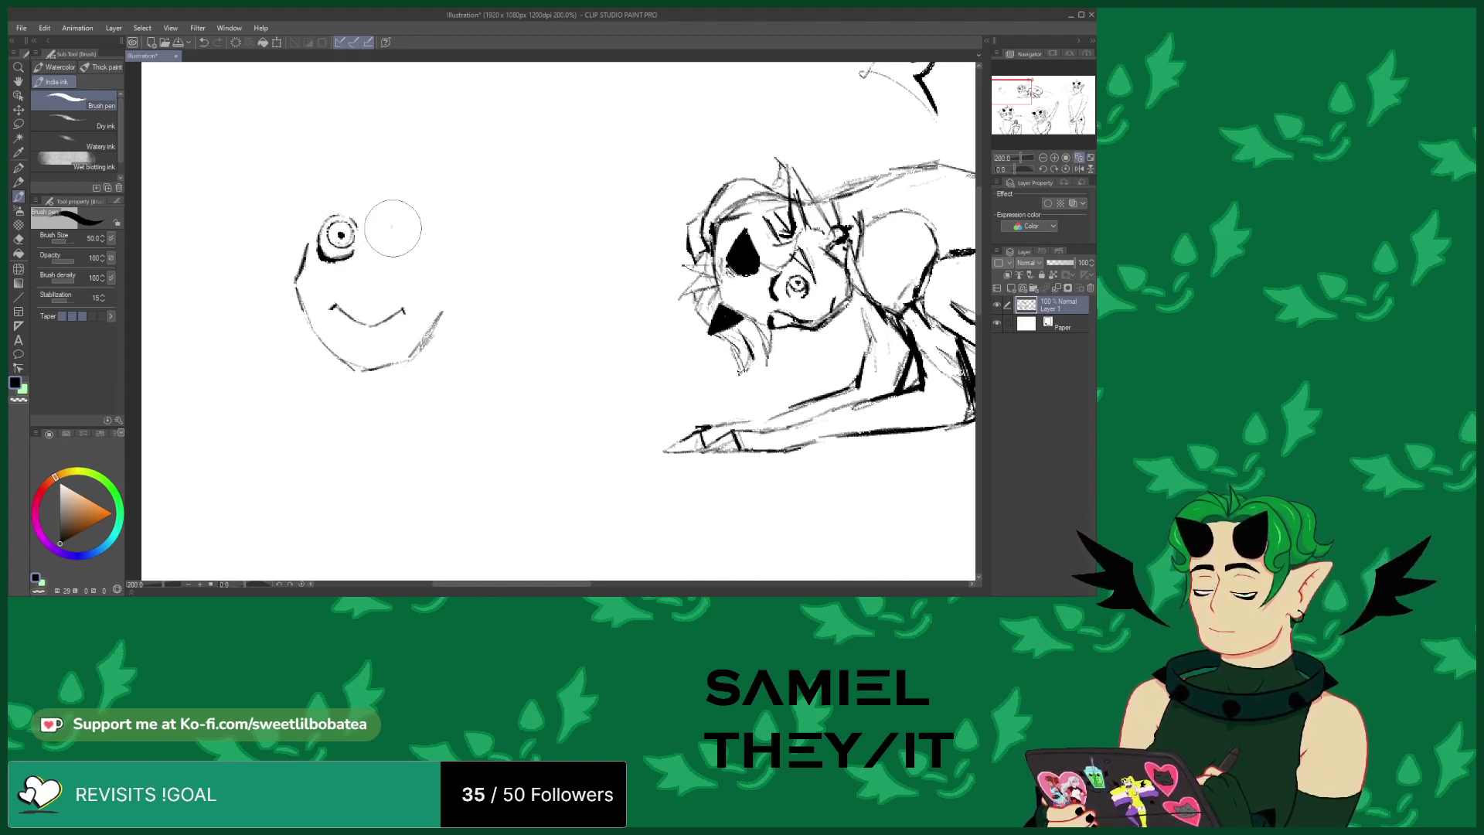
mouse_move(392, 228)
left_mouse_down()
mouse_move(421, 214)
mouse_move(432, 240)
mouse_move(409, 259)
left_mouse_up()
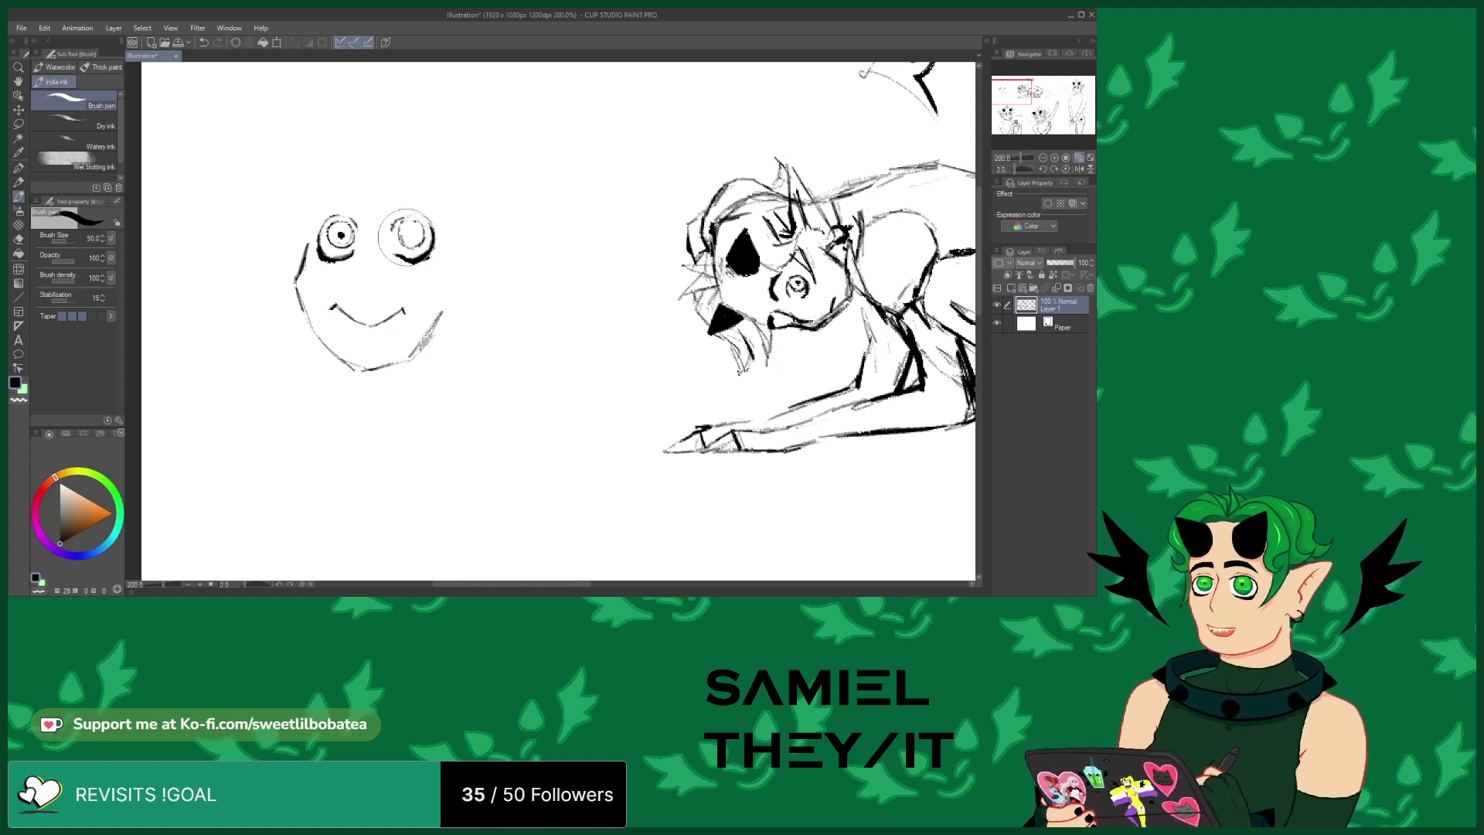
left_click(410, 234)
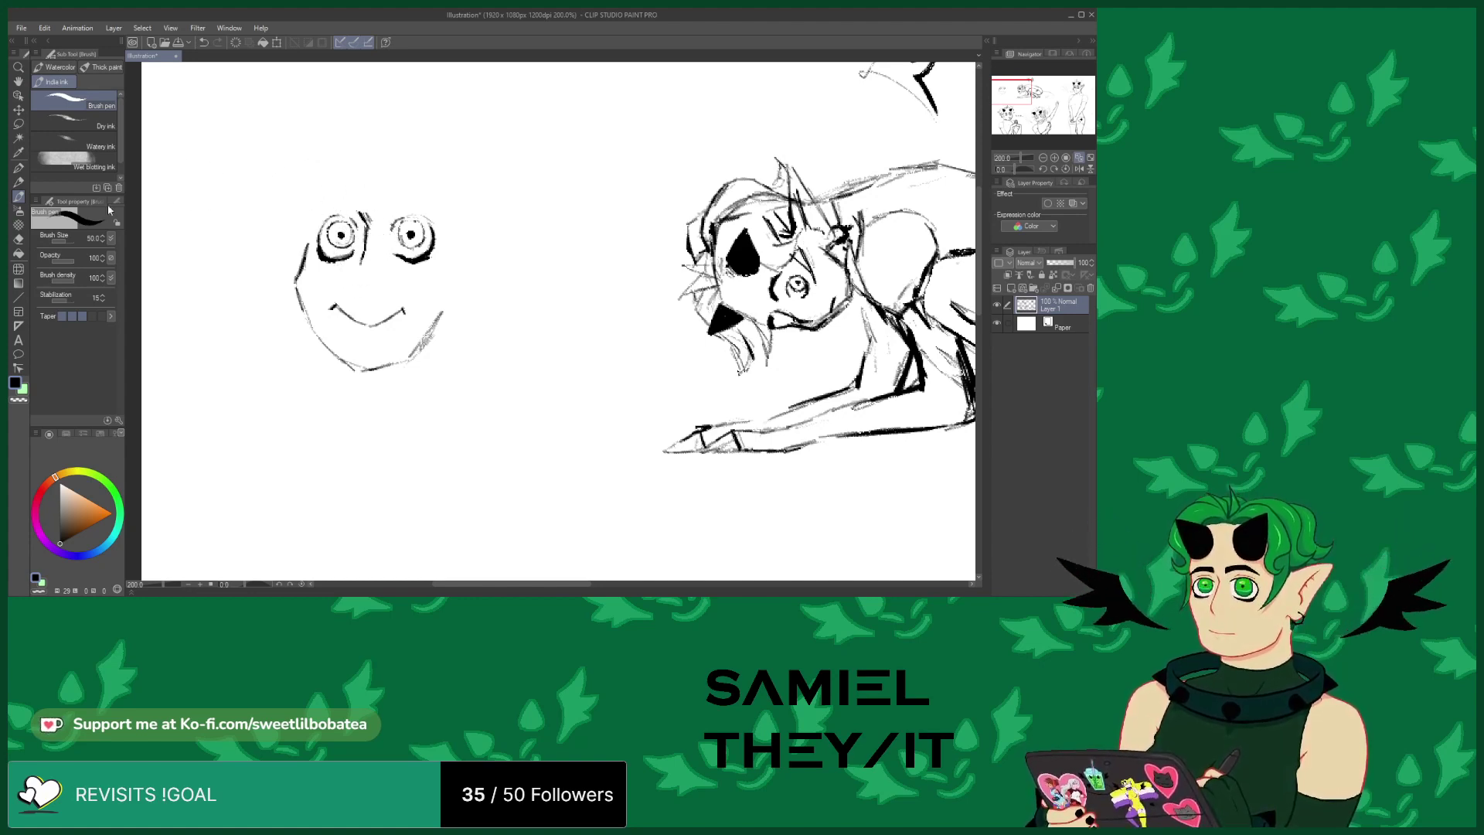
Clean up the nose lines between the eyes with the eraser and draw two raised, arched eyebrows, filling the first one solid black
left_click(19, 240)
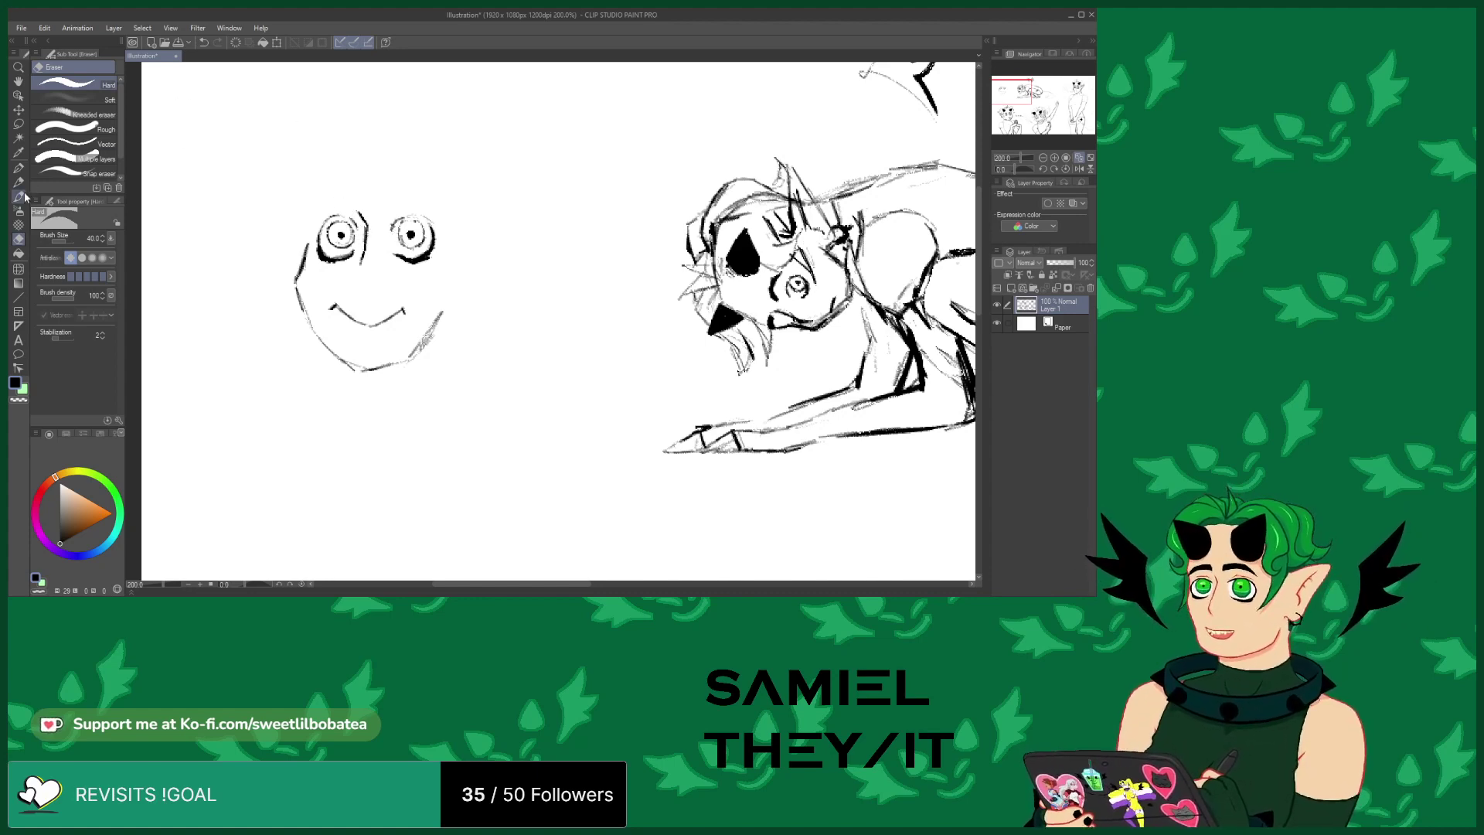
left_click(20, 196)
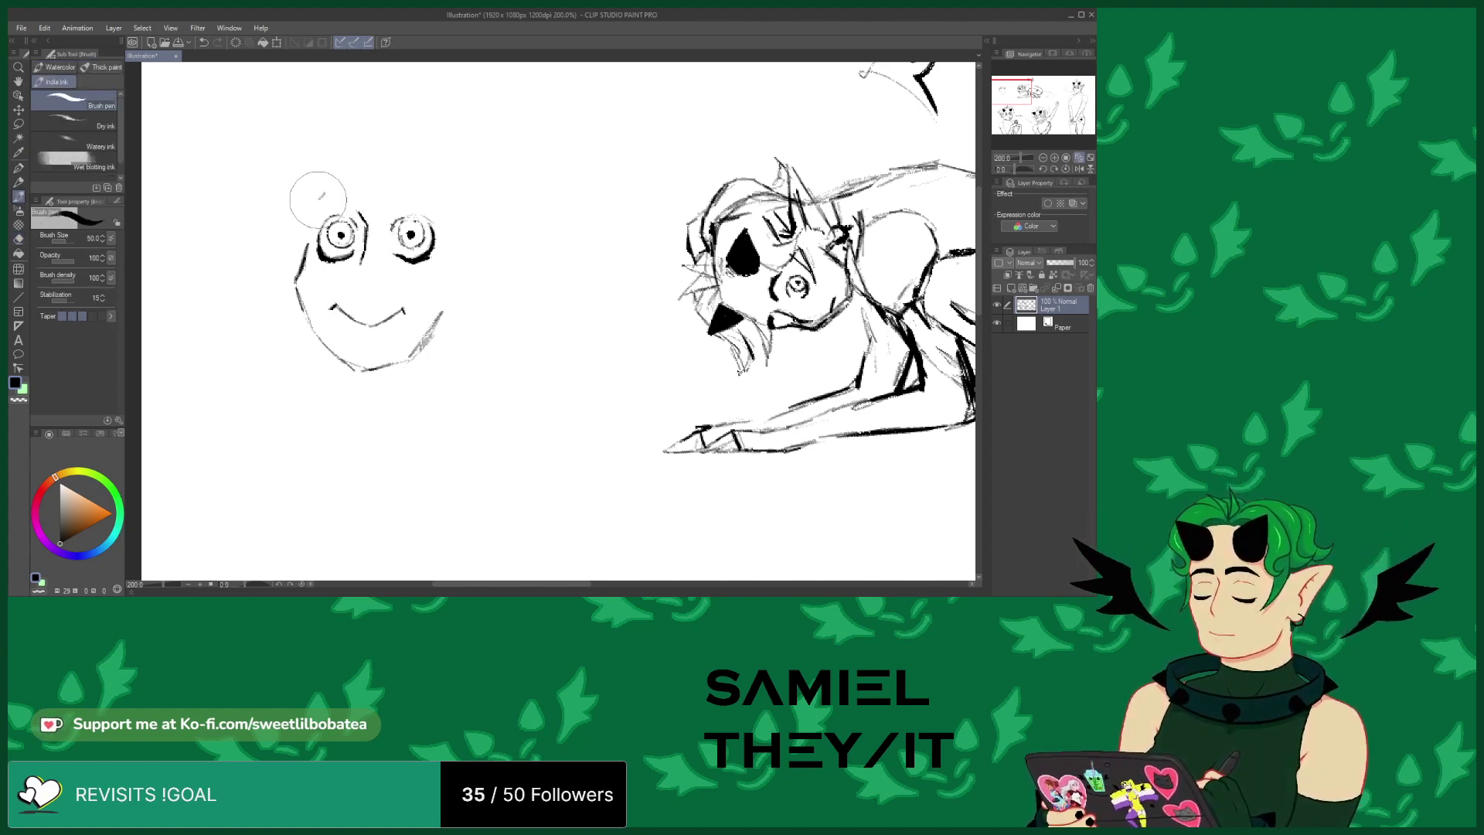
mouse_move(320, 198)
left_mouse_down()
mouse_move(348, 178)
mouse_move(313, 202)
left_mouse_up()
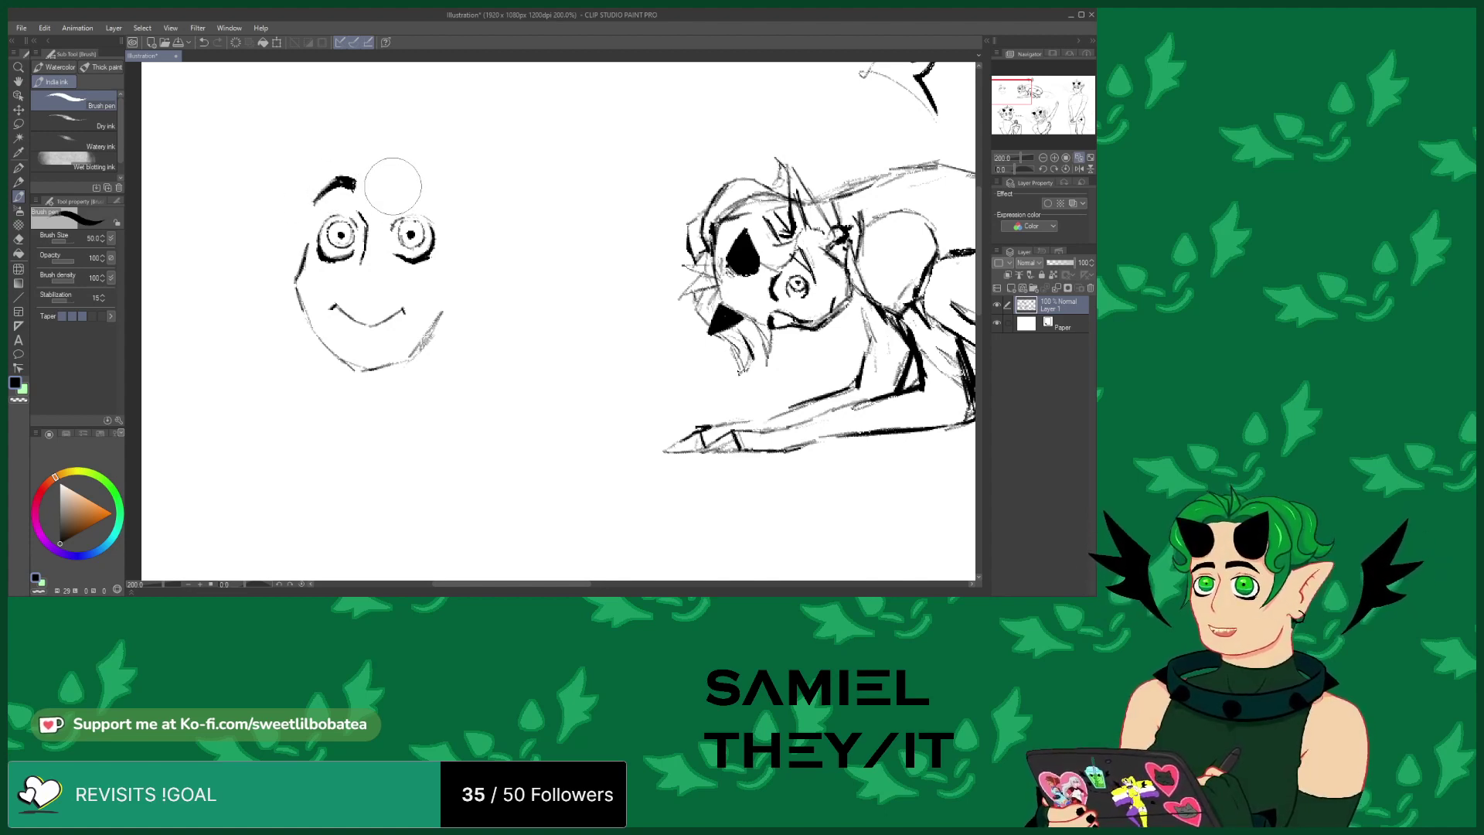
left_click_drag(385, 189, 433, 199)
Sketch a hand pinching the jaw's corner nearest the crouching figure, with its fingers and outer contour curving downward
mouse_move(431, 321)
left_mouse_down()
mouse_move(430, 309)
mouse_move(434, 358)
mouse_move(394, 362)
left_mouse_up()
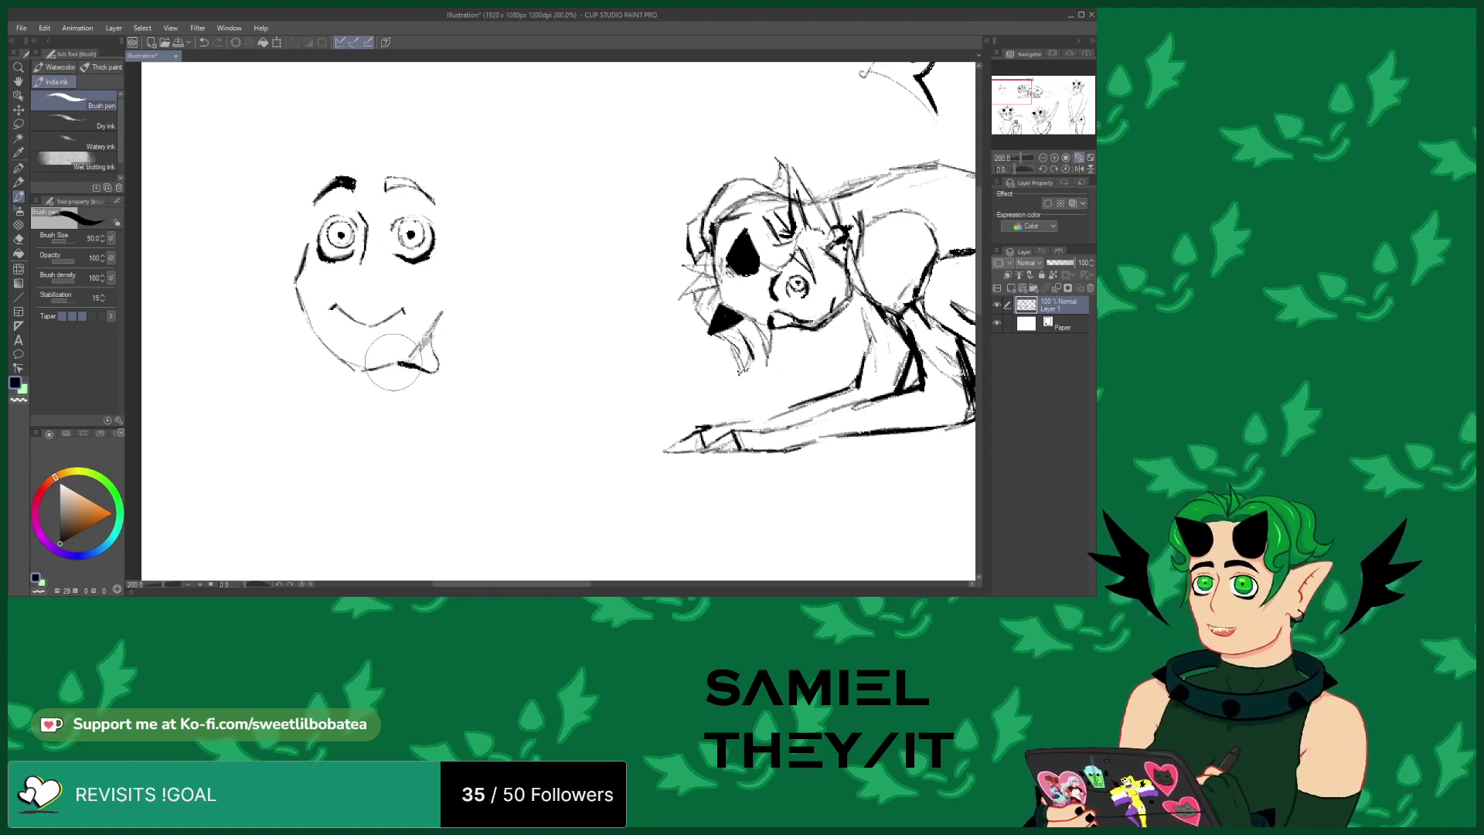
left_click(204, 45)
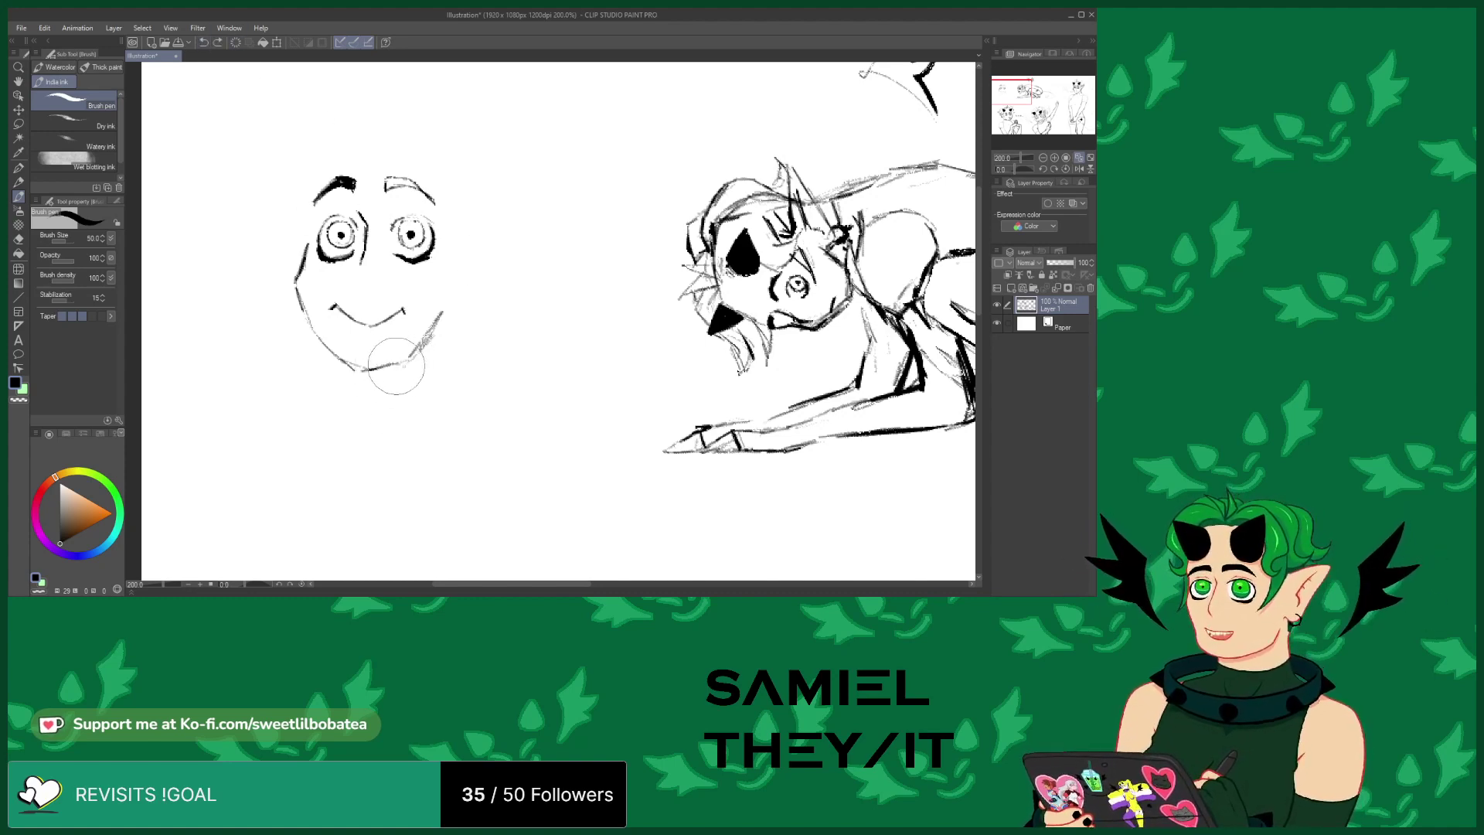
left_click_drag(400, 364, 415, 372)
mouse_move(437, 323)
left_mouse_down()
mouse_move(431, 354)
mouse_move(423, 293)
mouse_move(438, 332)
mouse_move(442, 318)
mouse_move(422, 358)
left_mouse_up()
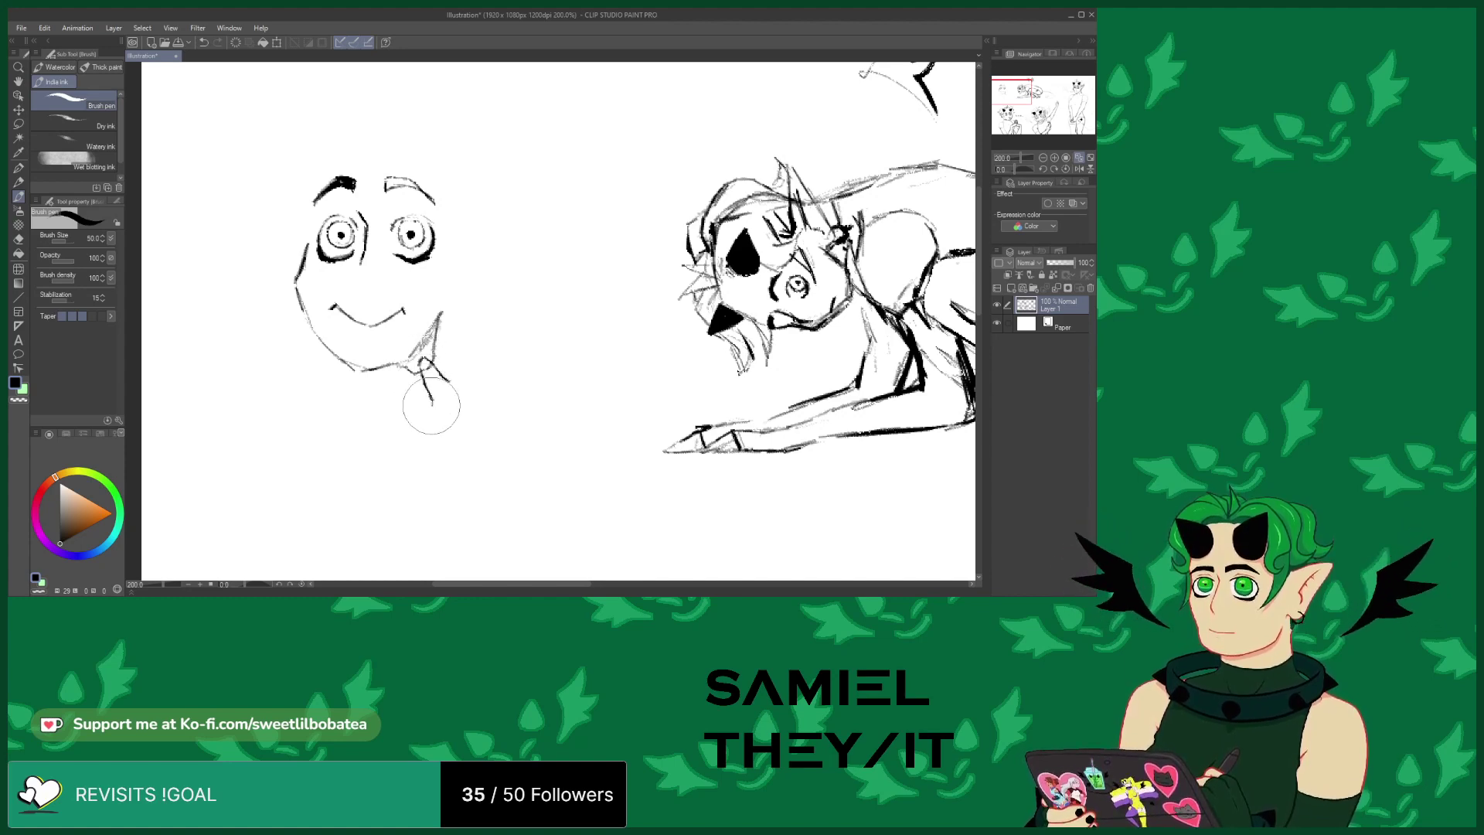
left_click_drag(422, 360, 437, 419)
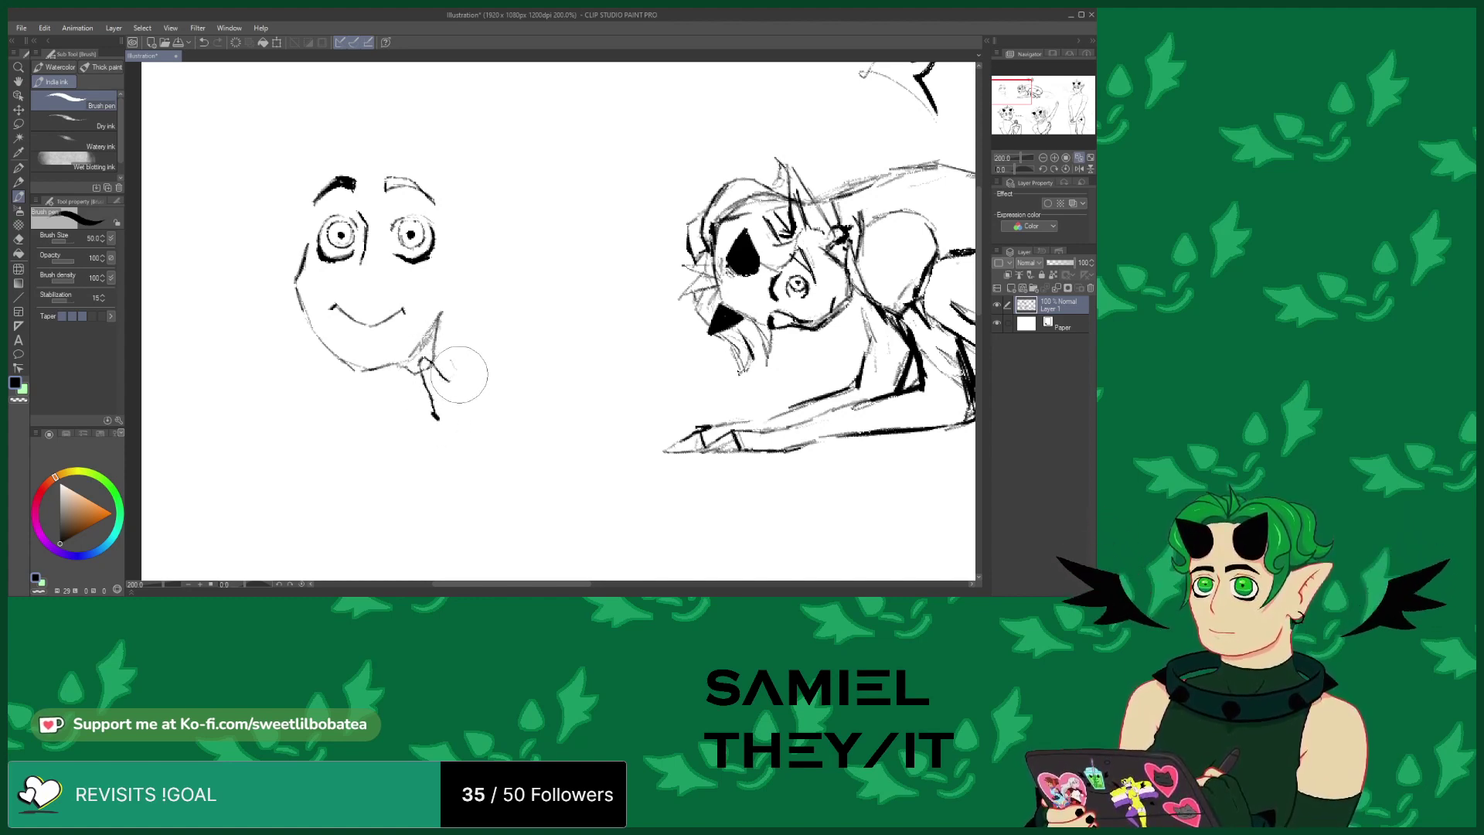
left_click_drag(453, 362, 464, 412)
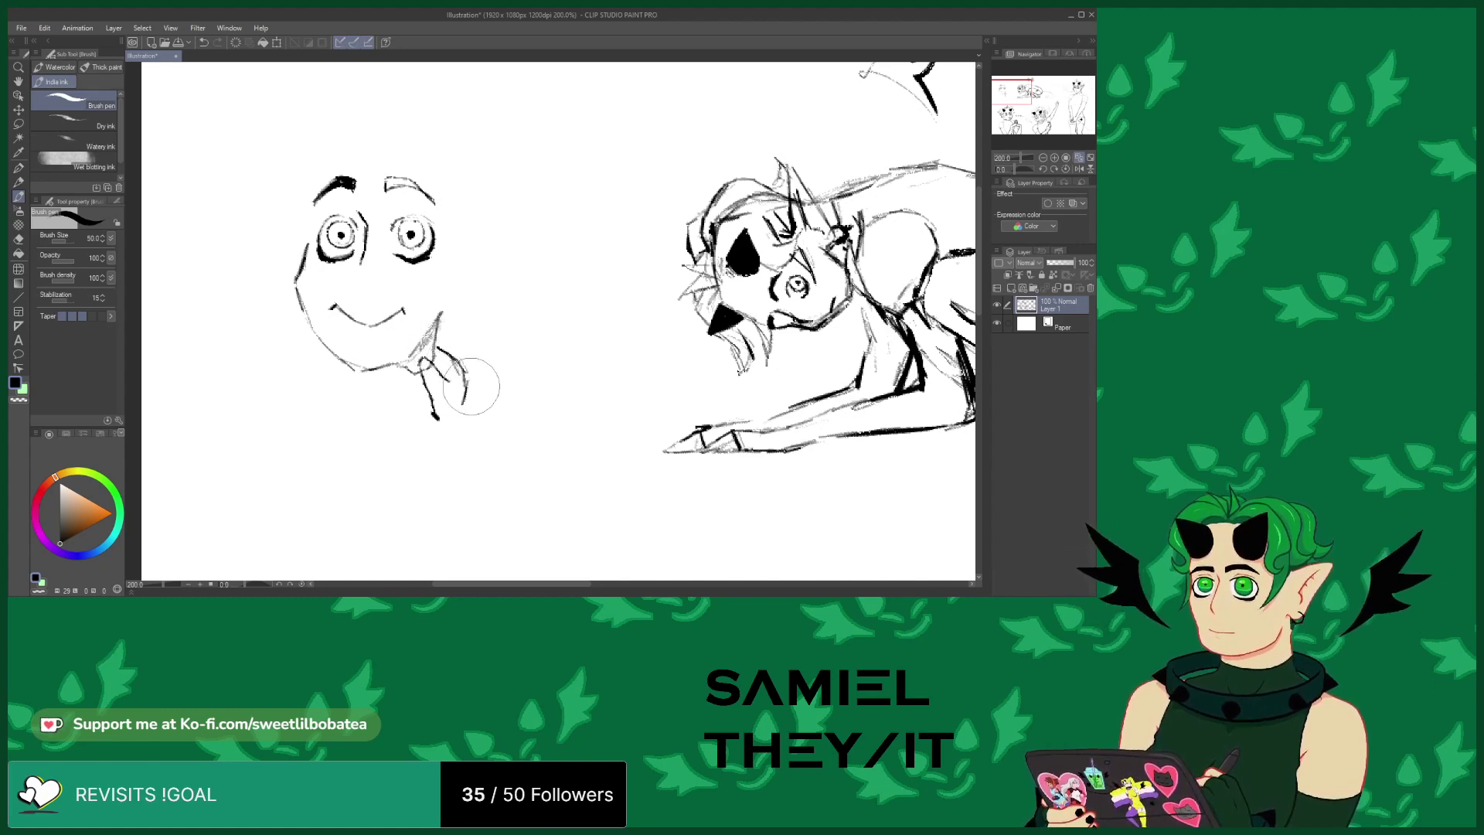
Erase the sketchy cheek line above the pinching hand and redraw it as a cleaner contour running down to the fingertips
left_click(18, 239)
left_click_drag(422, 354, 433, 306)
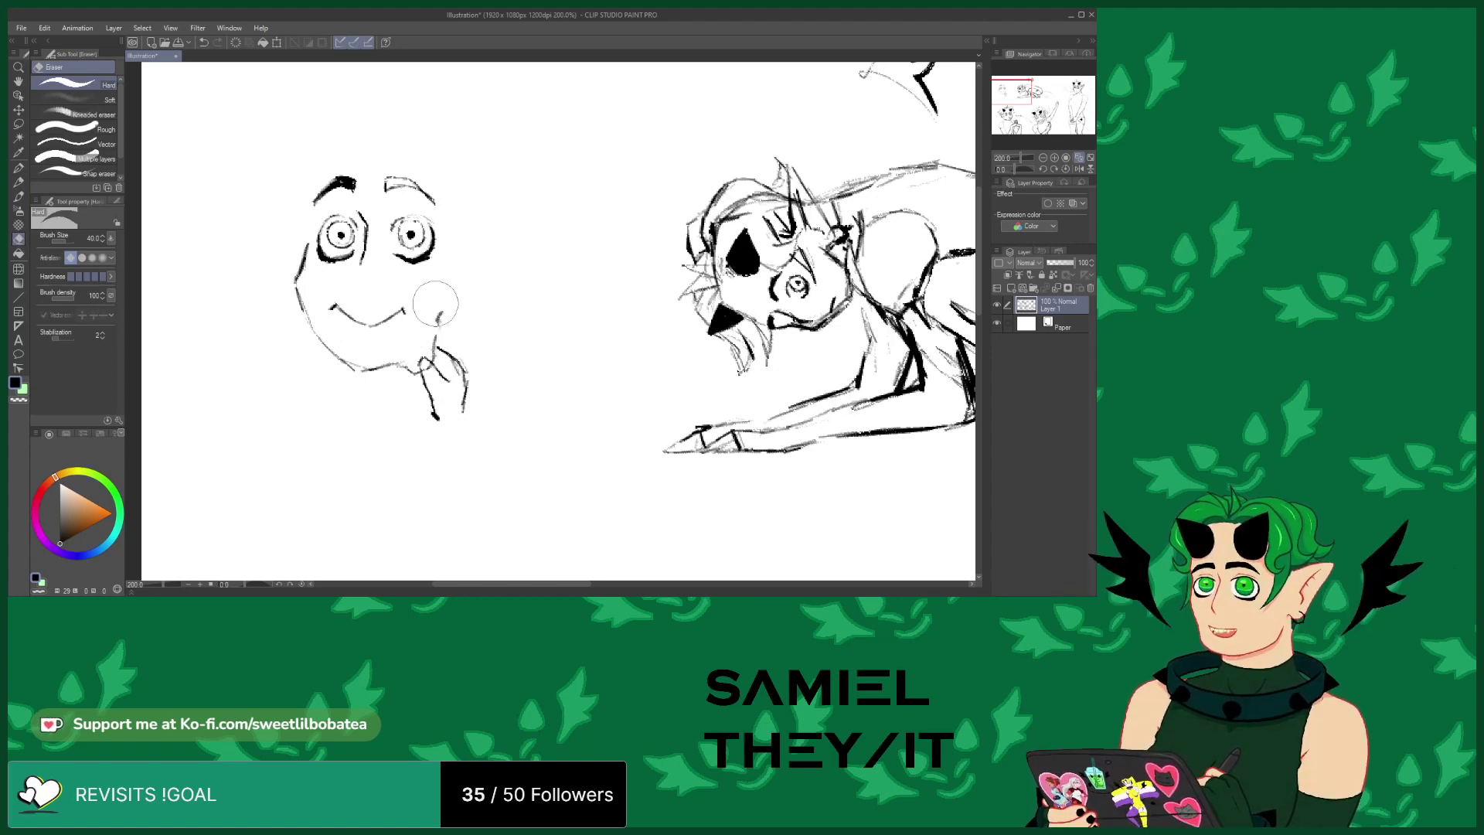
left_click(19, 196)
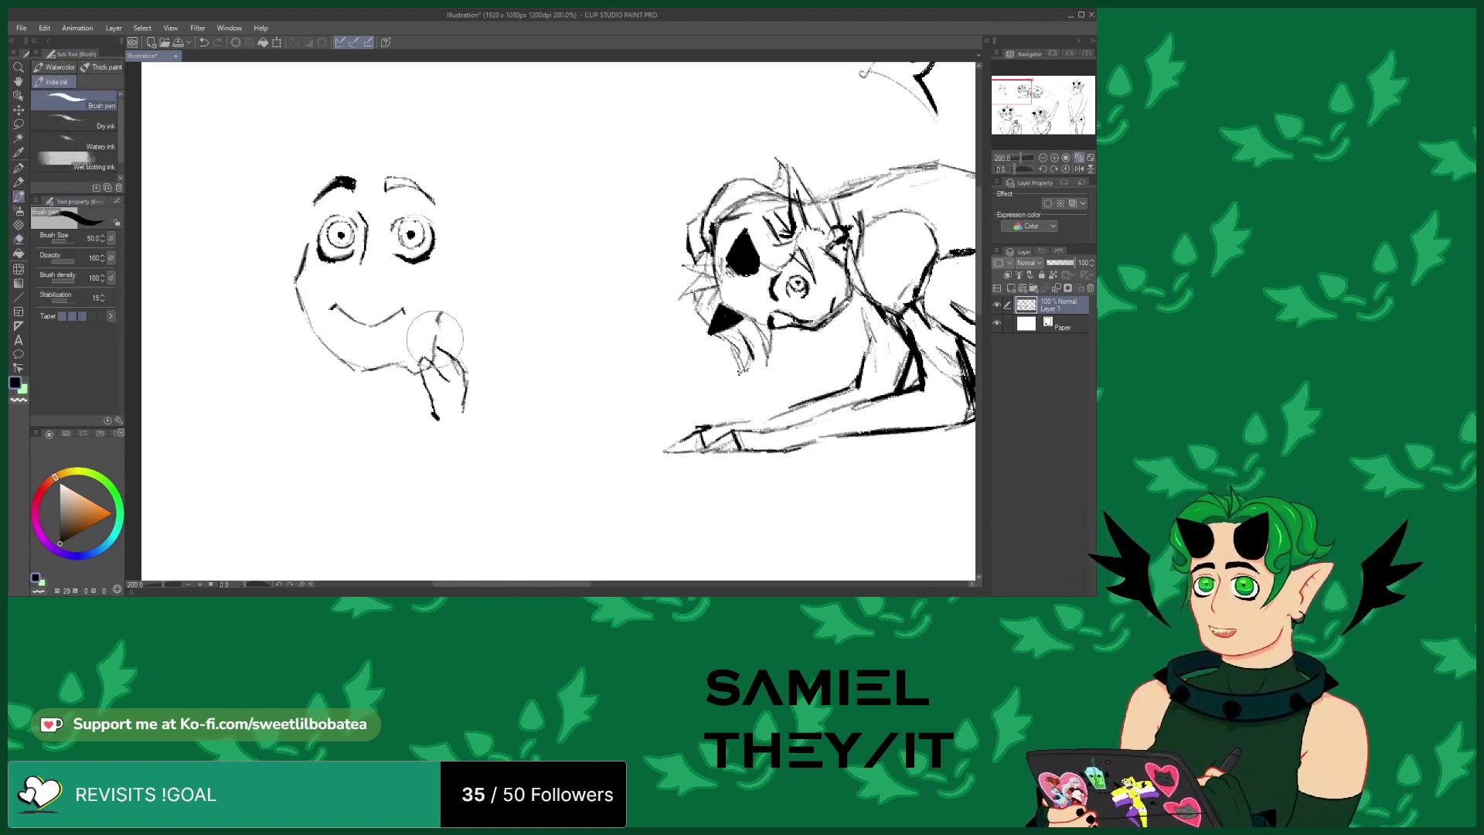
left_click_drag(447, 295, 438, 342)
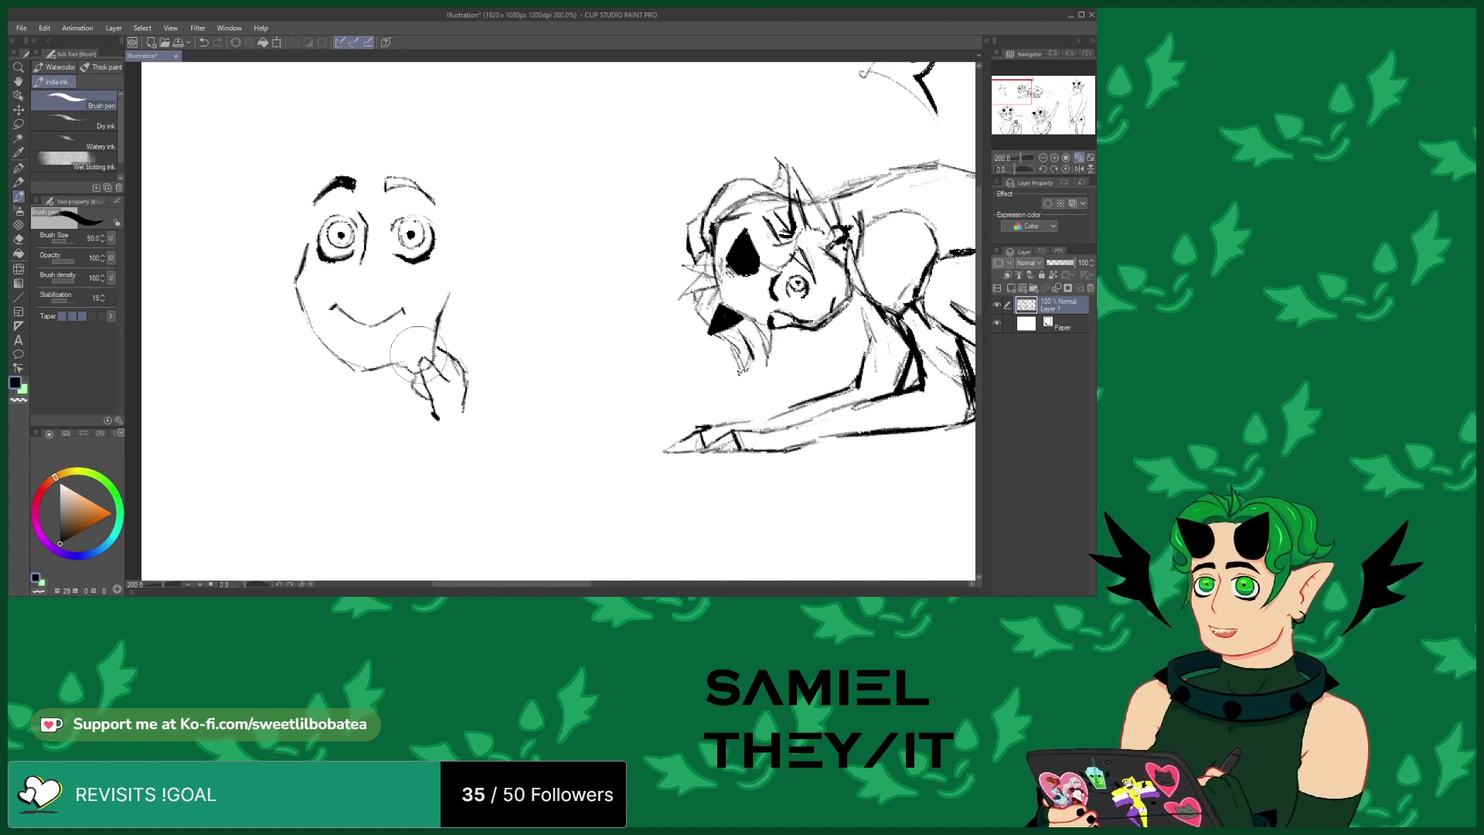
Fill the second eyebrow solid black and sketch a second hand with curled fingers pinching the opposite corner of the jaw
left_click_drag(391, 182, 409, 181)
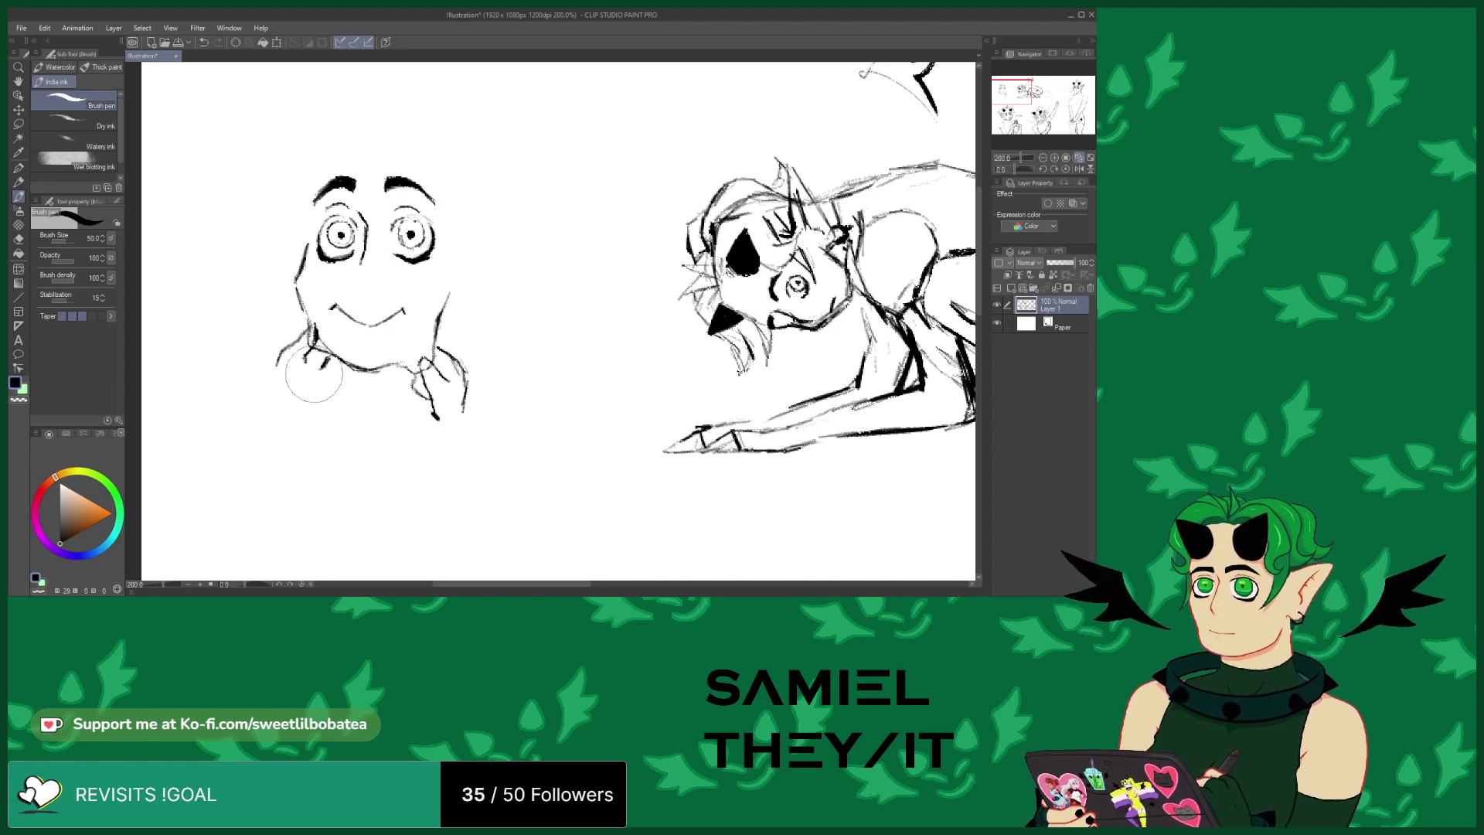
left_click_drag(277, 365, 313, 331)
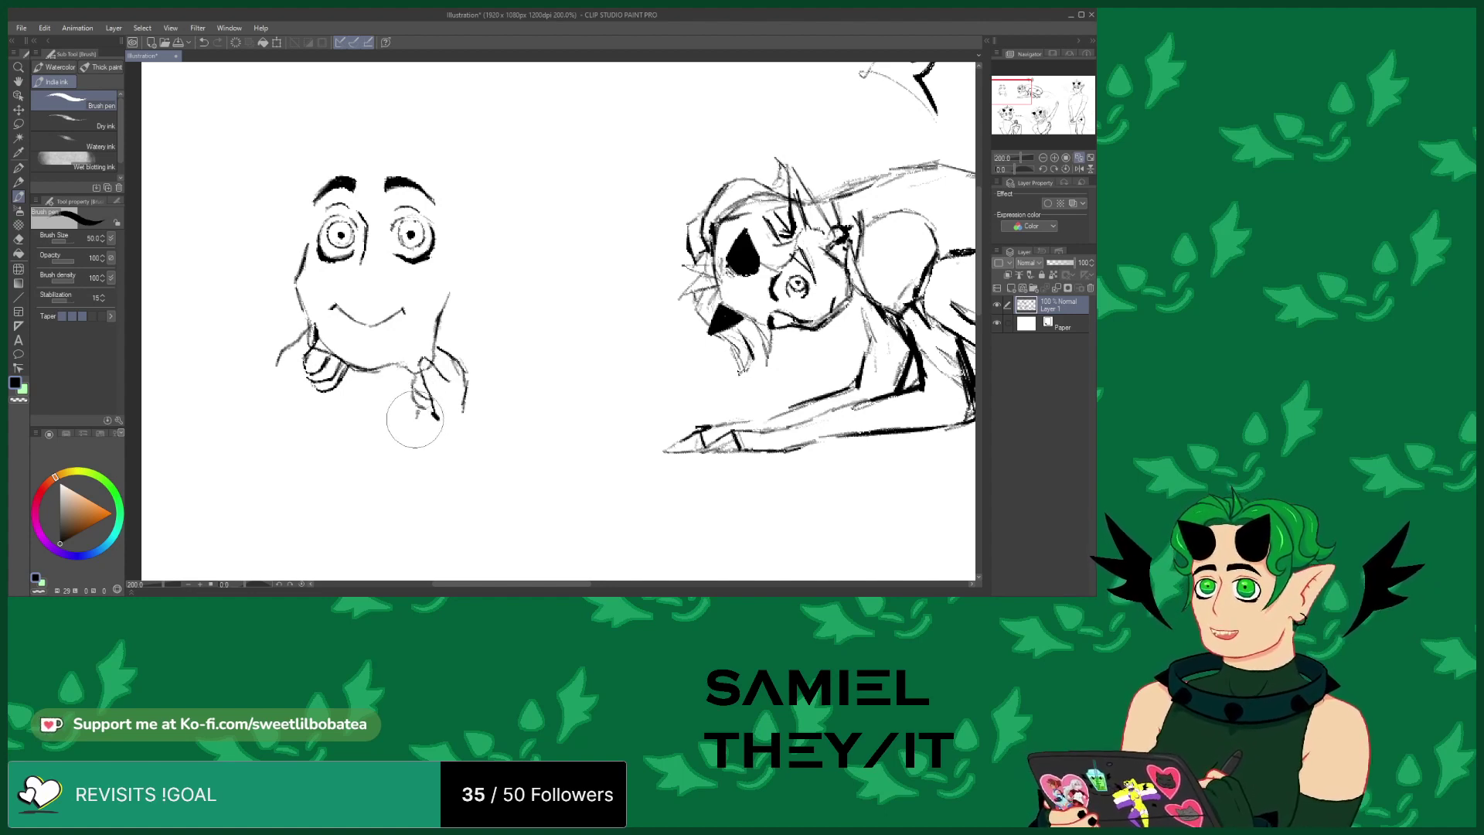
Extend the first hand's contours down to the wrist, thicken its outer edge, and blacken the thumbnails on both hands
mouse_move(424, 424)
left_mouse_down()
mouse_move(438, 457)
mouse_move(462, 408)
mouse_move(469, 453)
left_mouse_up()
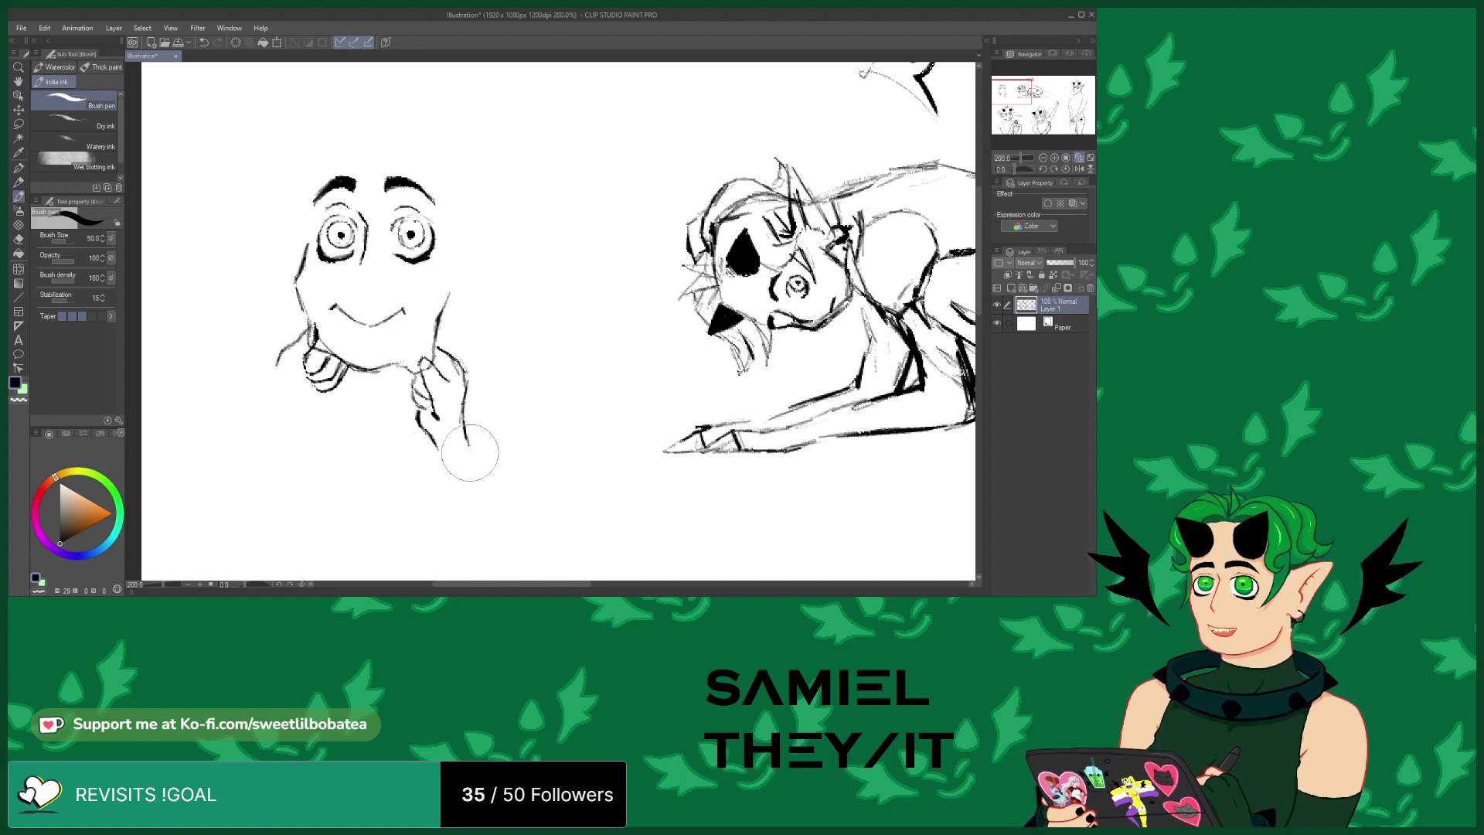
mouse_move(466, 372)
left_mouse_down()
mouse_move(470, 393)
mouse_move(471, 364)
mouse_move(434, 339)
left_mouse_up()
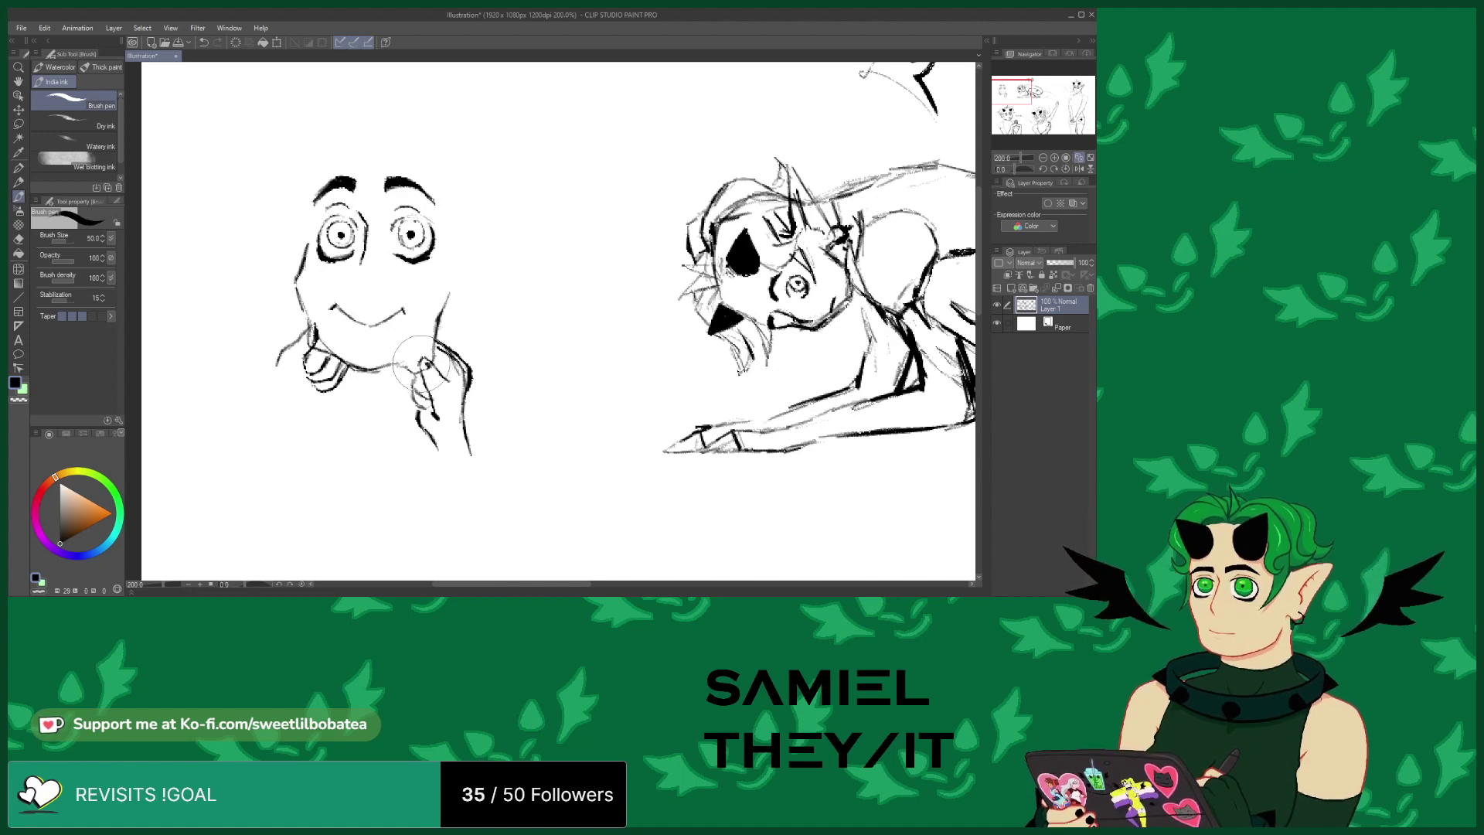
left_click_drag(423, 360, 430, 371)
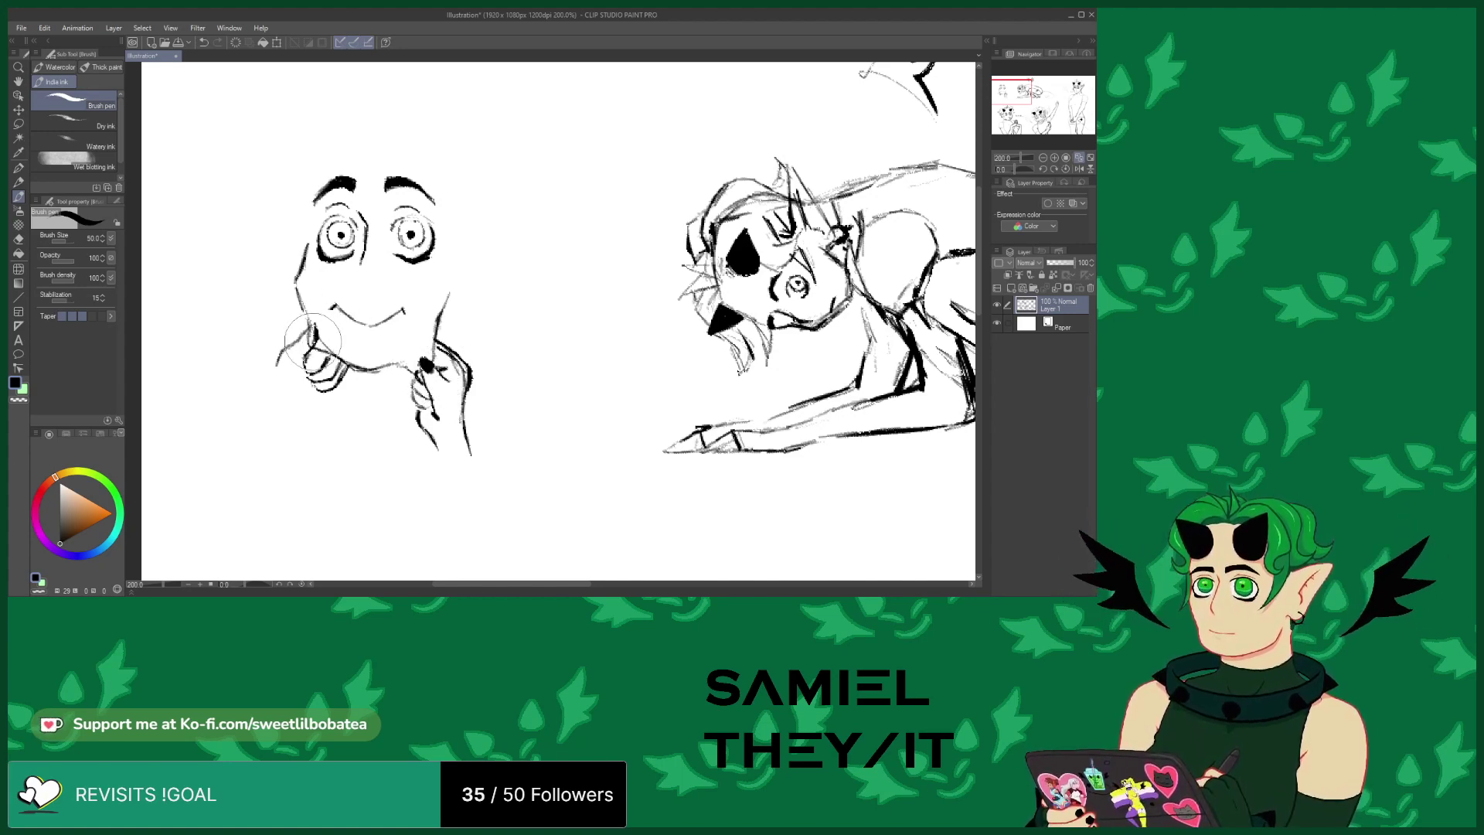
left_click_drag(313, 341, 309, 334)
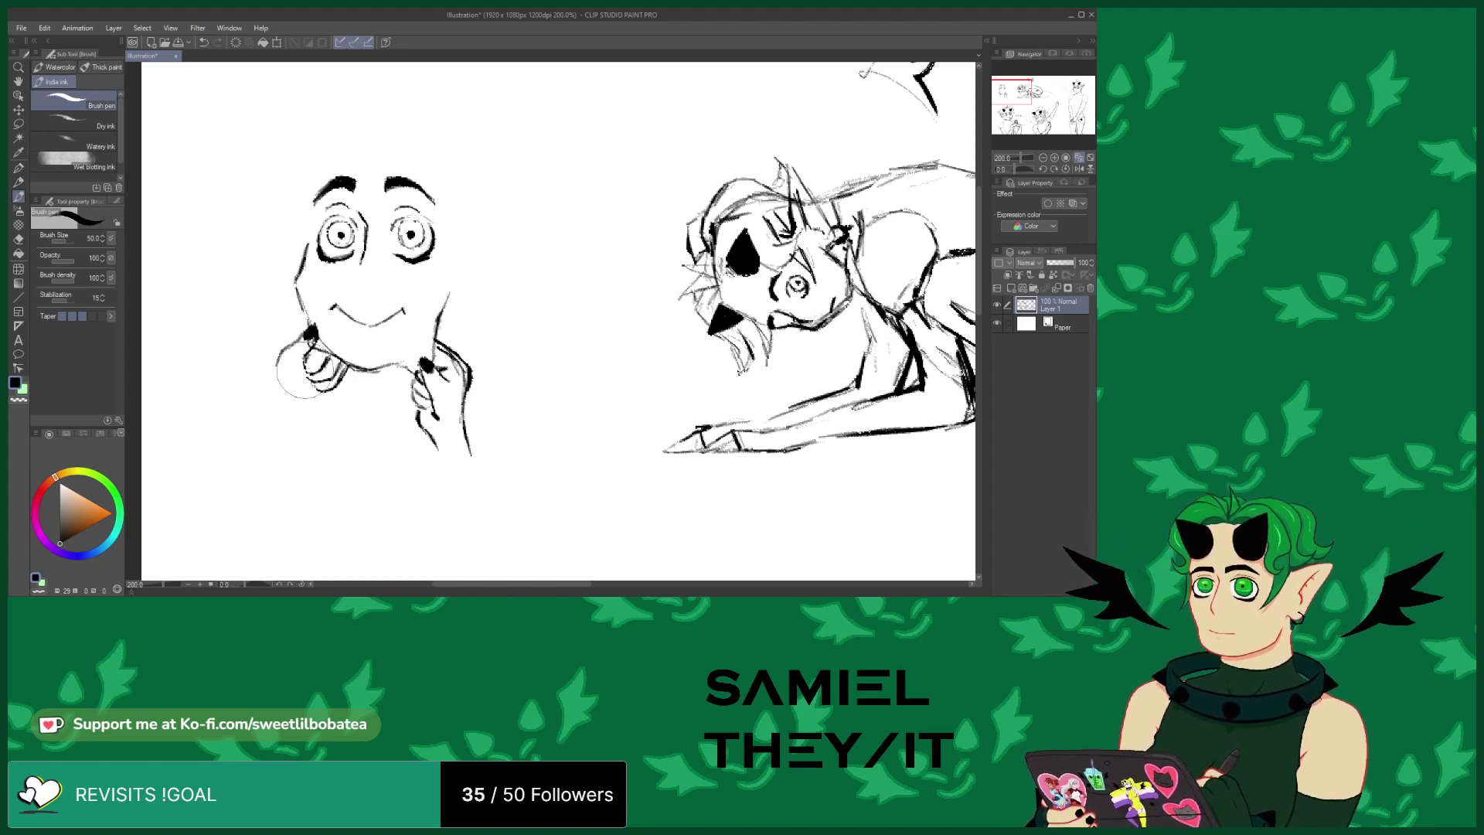
Draw the second hand's palm and wrist lines slanting outward from the face and trim their rough ends with the eraser
mouse_move(313, 394)
left_mouse_down()
mouse_move(297, 406)
mouse_move(269, 386)
mouse_move(242, 405)
mouse_move(265, 404)
mouse_move(248, 441)
mouse_move(253, 398)
mouse_move(280, 409)
mouse_move(232, 404)
mouse_move(236, 418)
mouse_move(223, 356)
left_mouse_up()
left_click(19, 240)
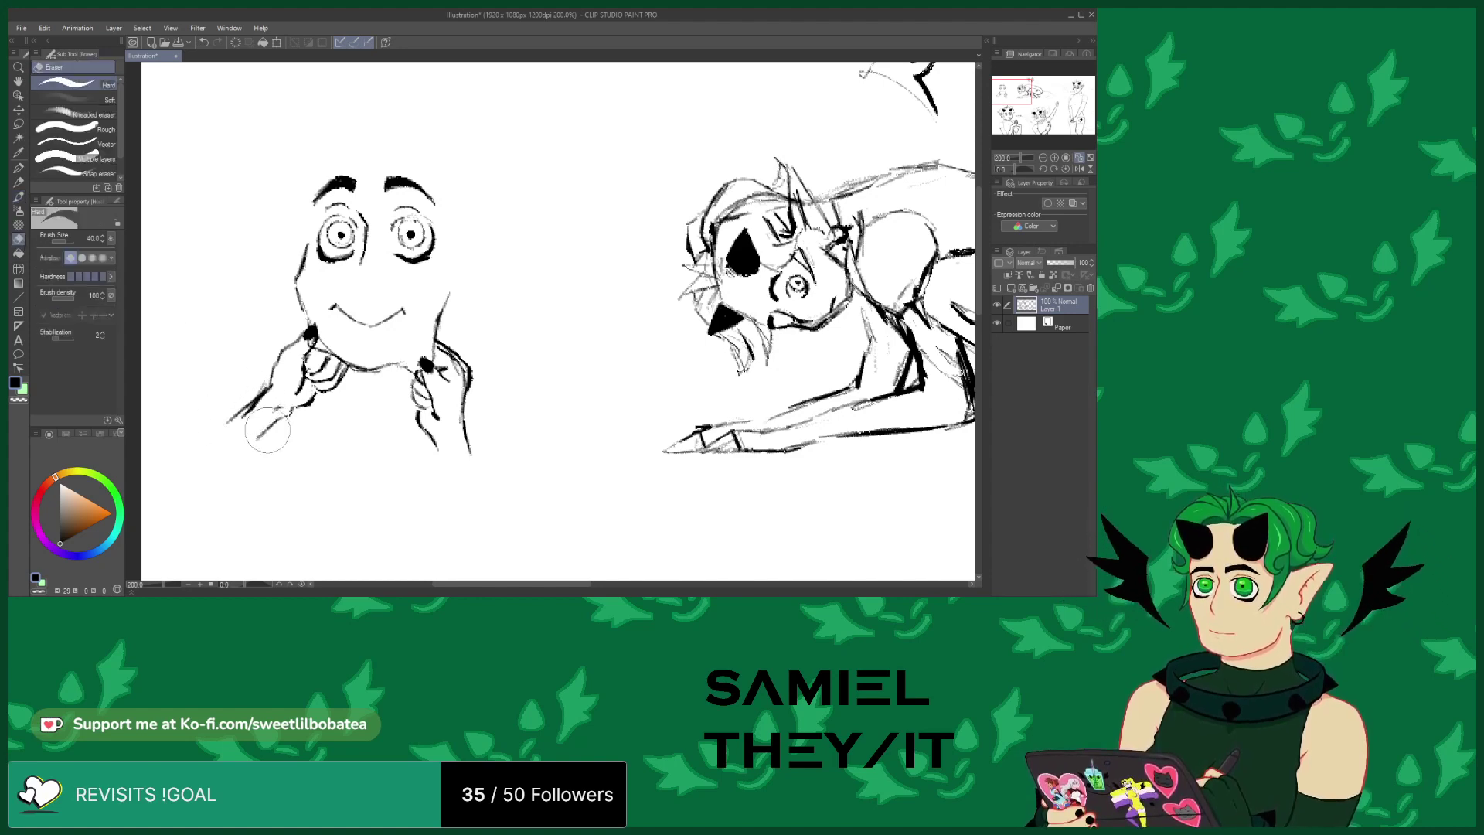
mouse_move(232, 423)
left_mouse_down()
mouse_move(272, 396)
mouse_move(239, 420)
left_mouse_up()
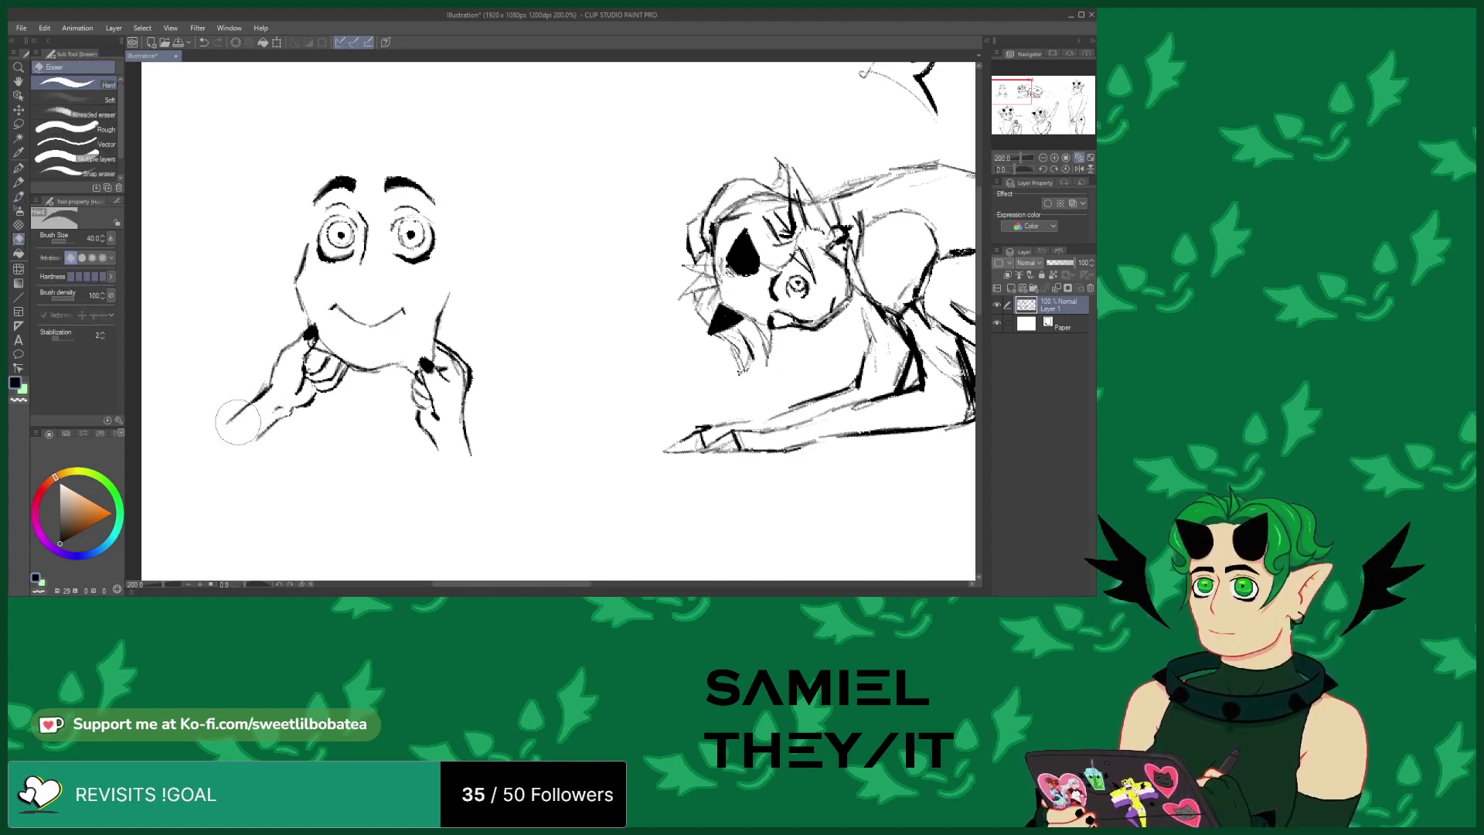
Erase the excess lines on the first hand and redraw its inner wrist contour with the brush pen
mouse_move(449, 429)
left_mouse_down()
mouse_move(433, 433)
mouse_move(456, 363)
mouse_move(460, 379)
mouse_move(446, 356)
left_mouse_up()
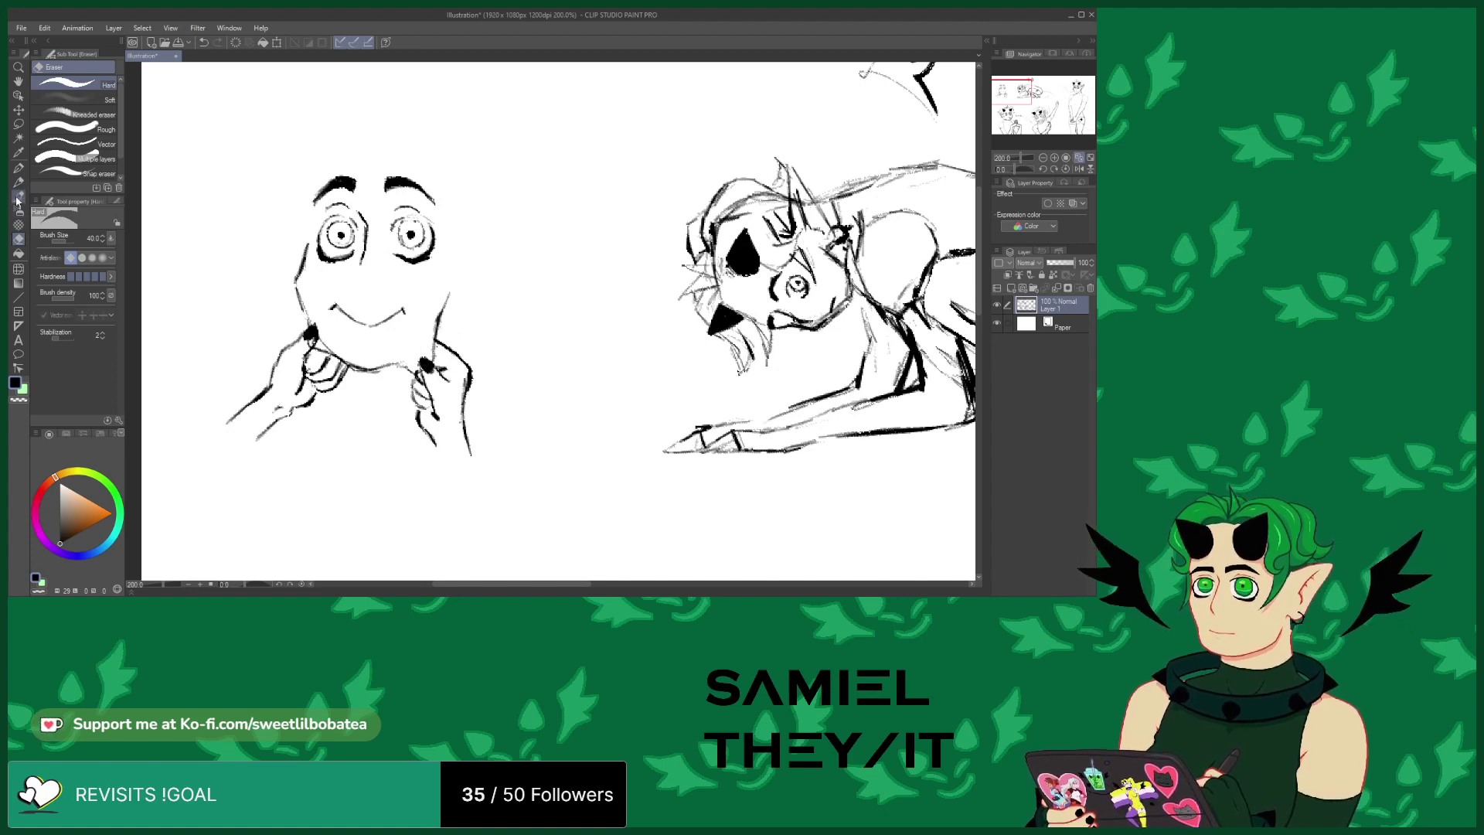
left_click(17, 199)
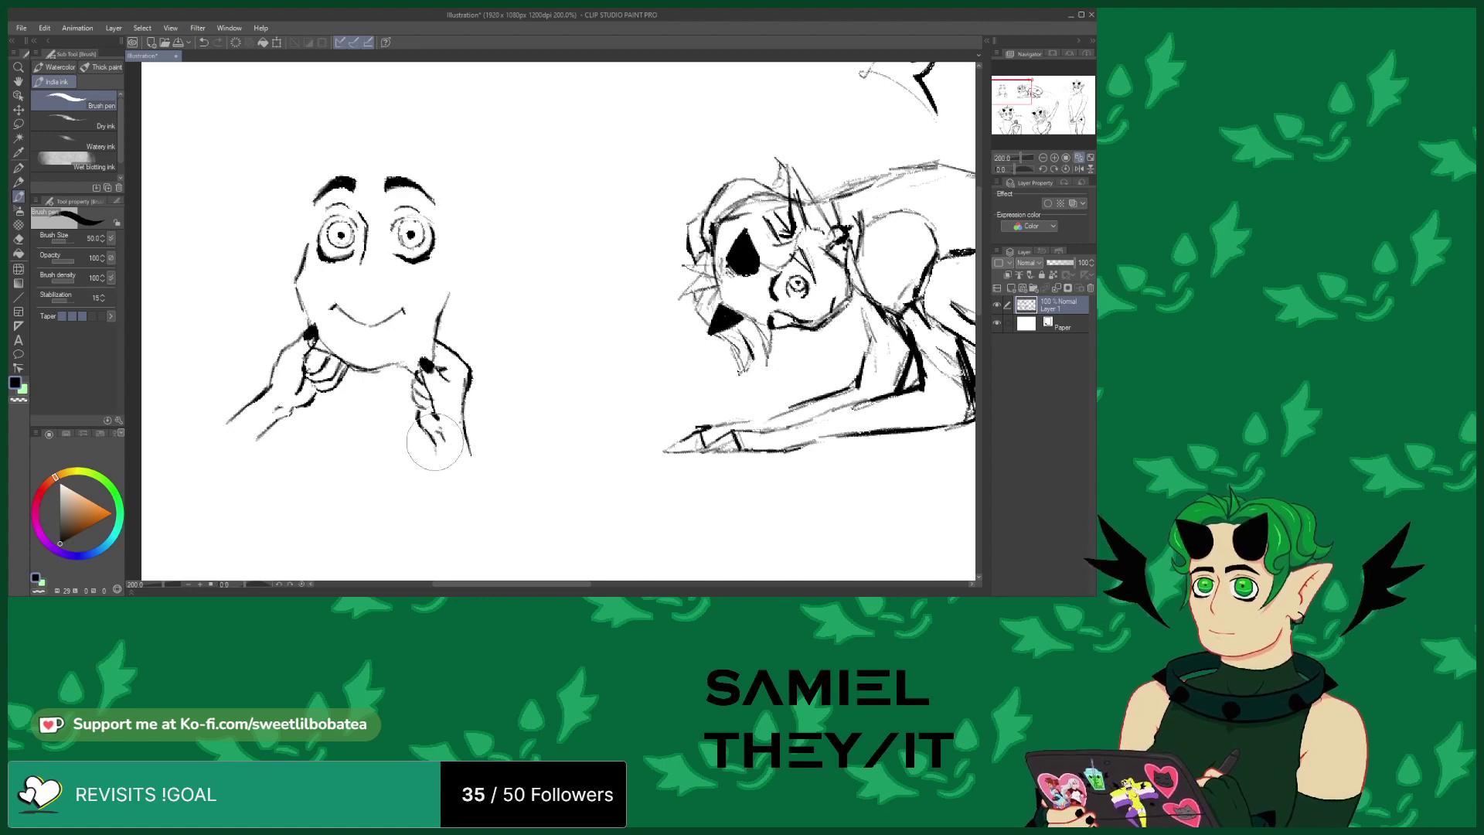
left_click_drag(430, 435, 441, 467)
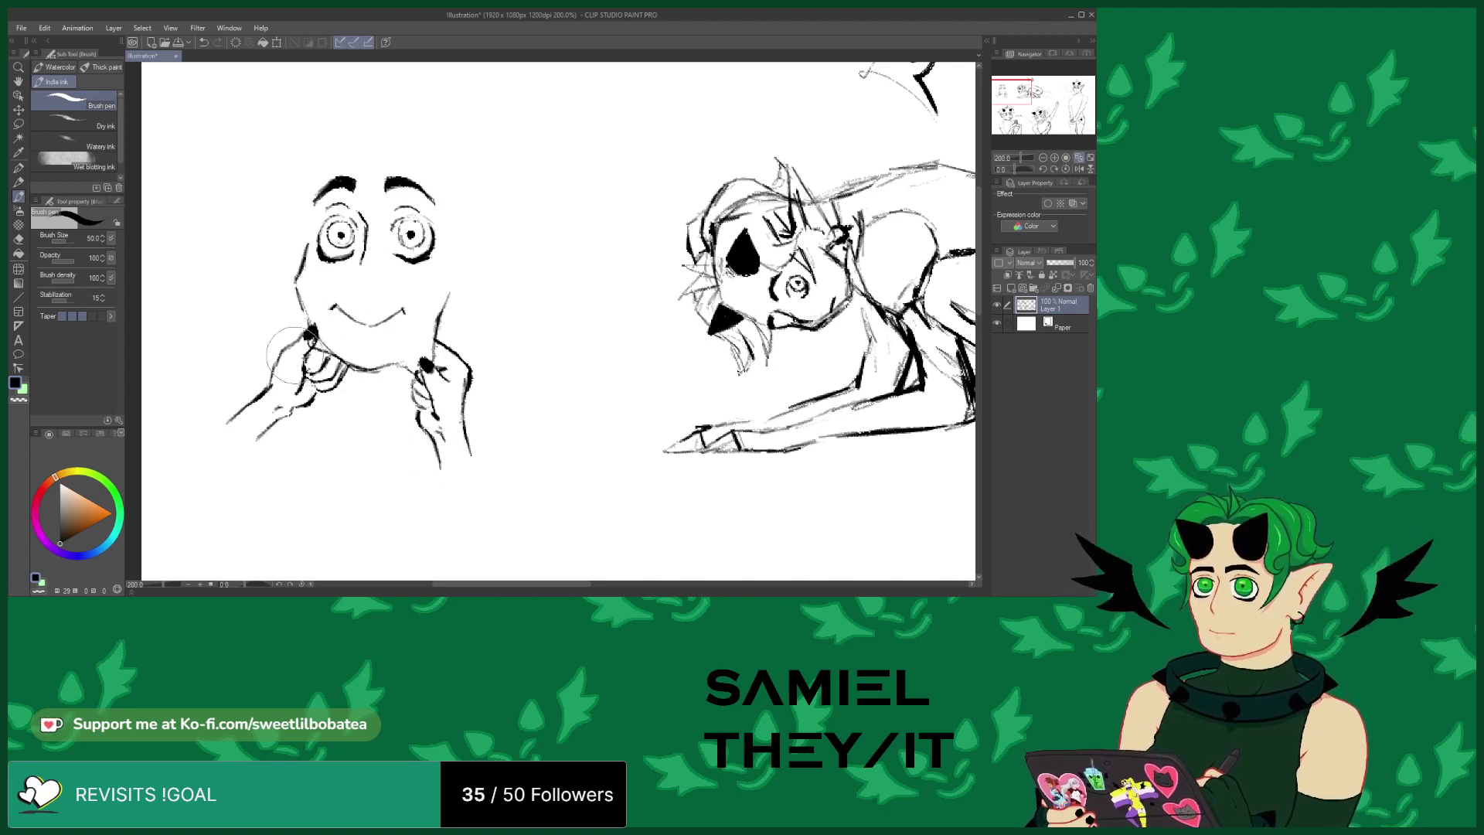
left_click(18, 239)
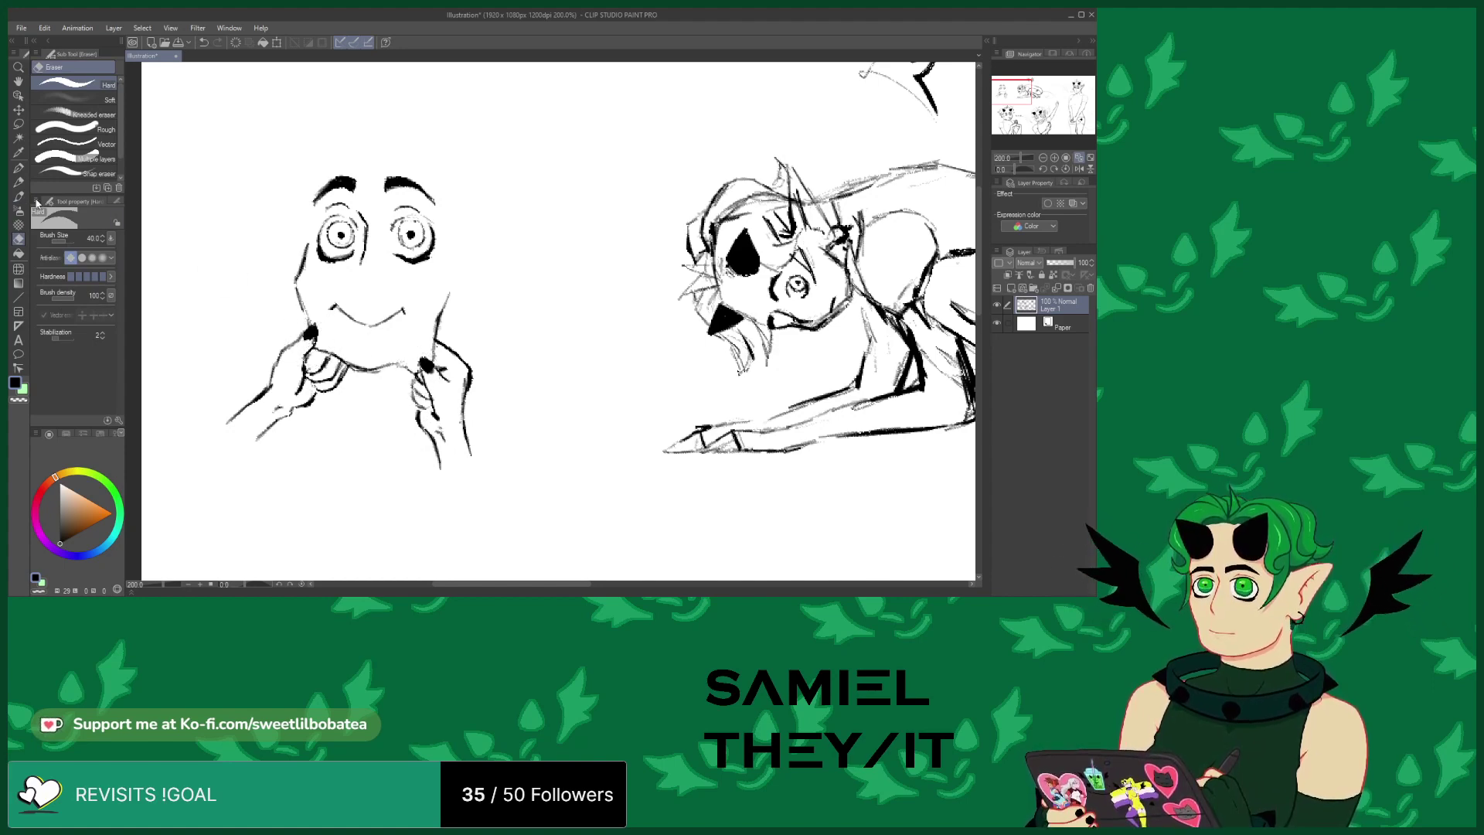
left_click(19, 195)
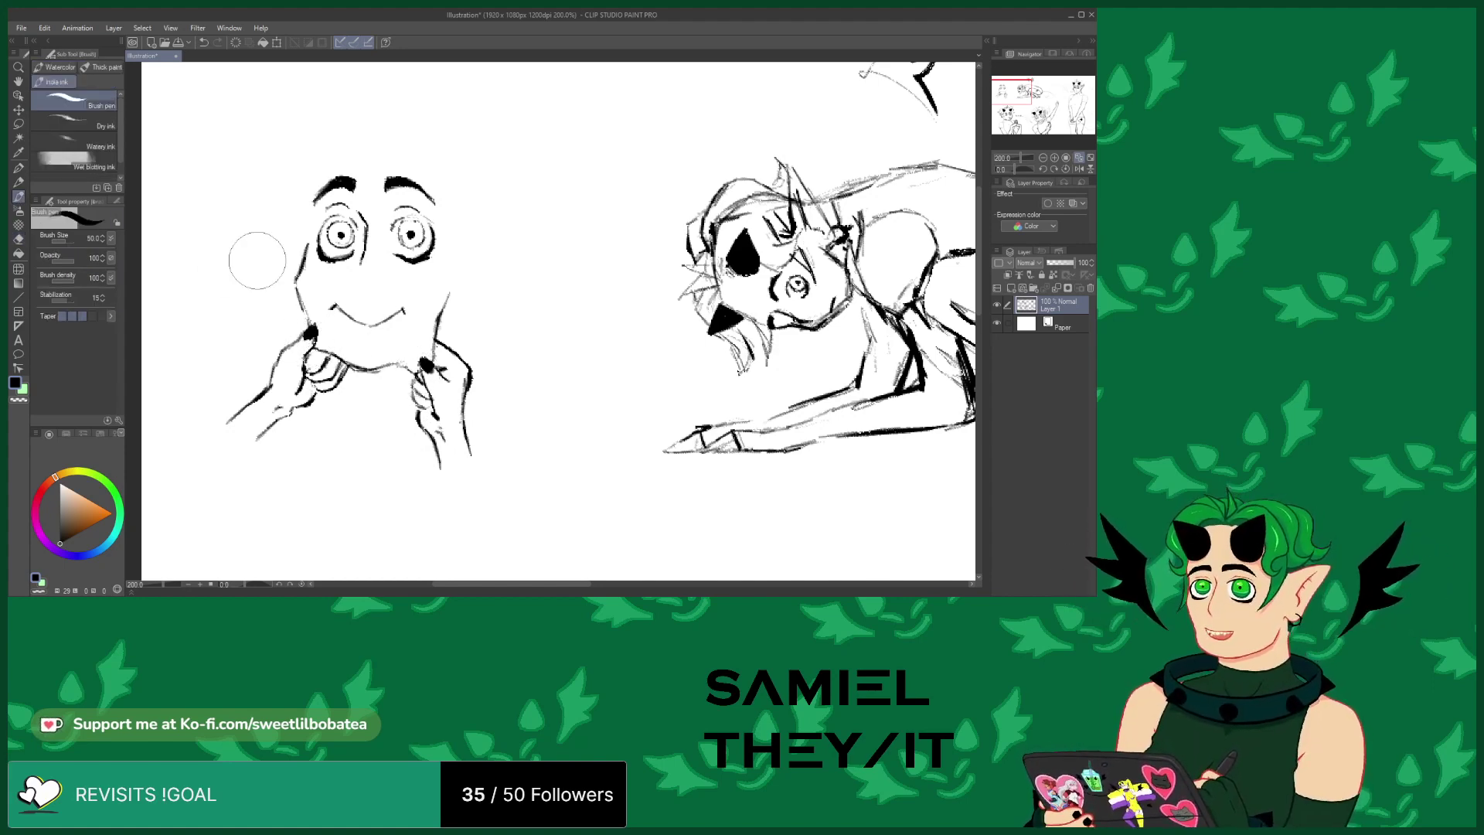
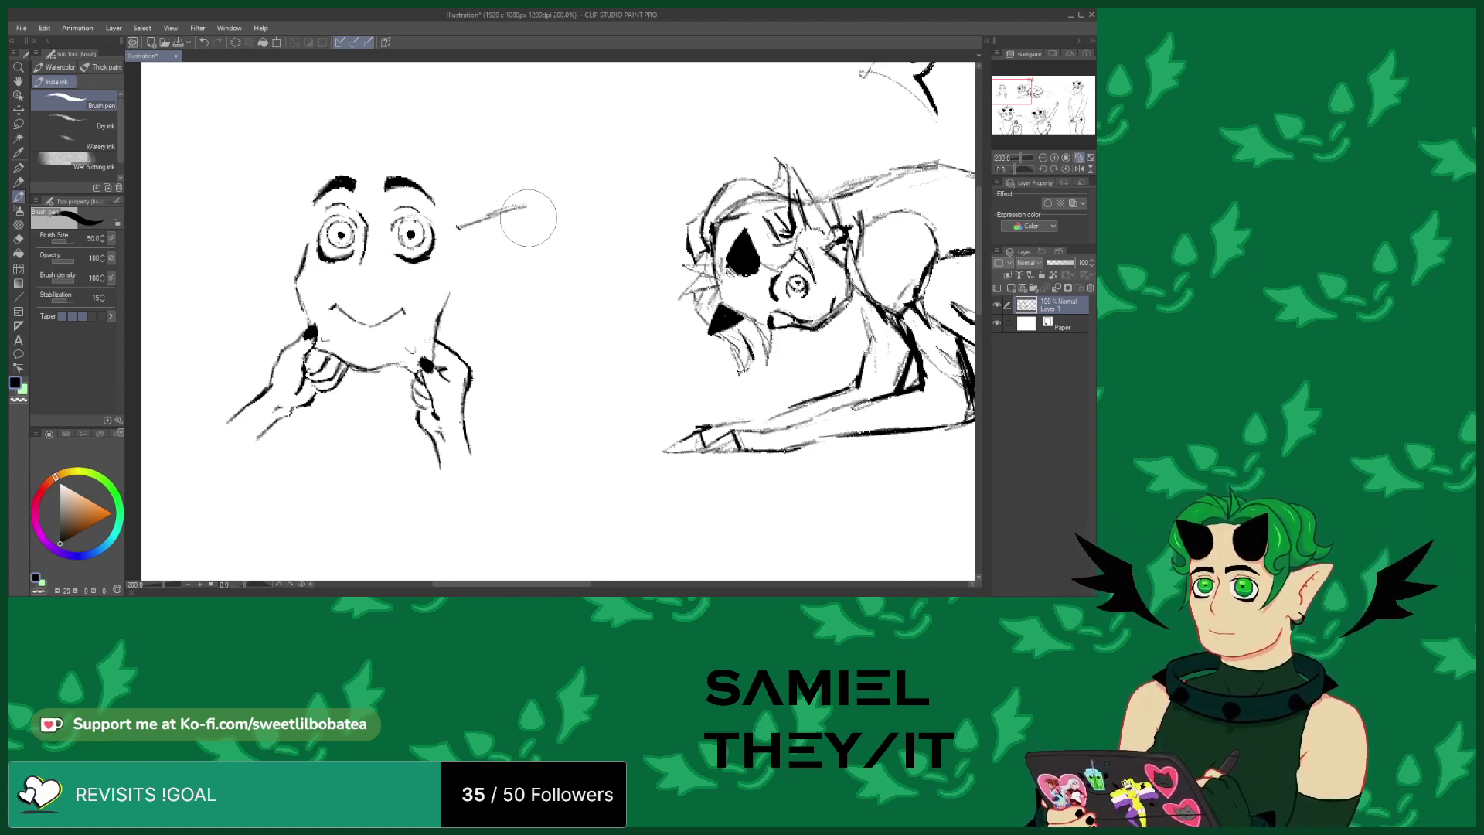
Draw a long pointed ear on the cheek side facing the crouching figure, adding inner ear lines and a small earring at the lobe
left_click_drag(534, 205, 465, 299)
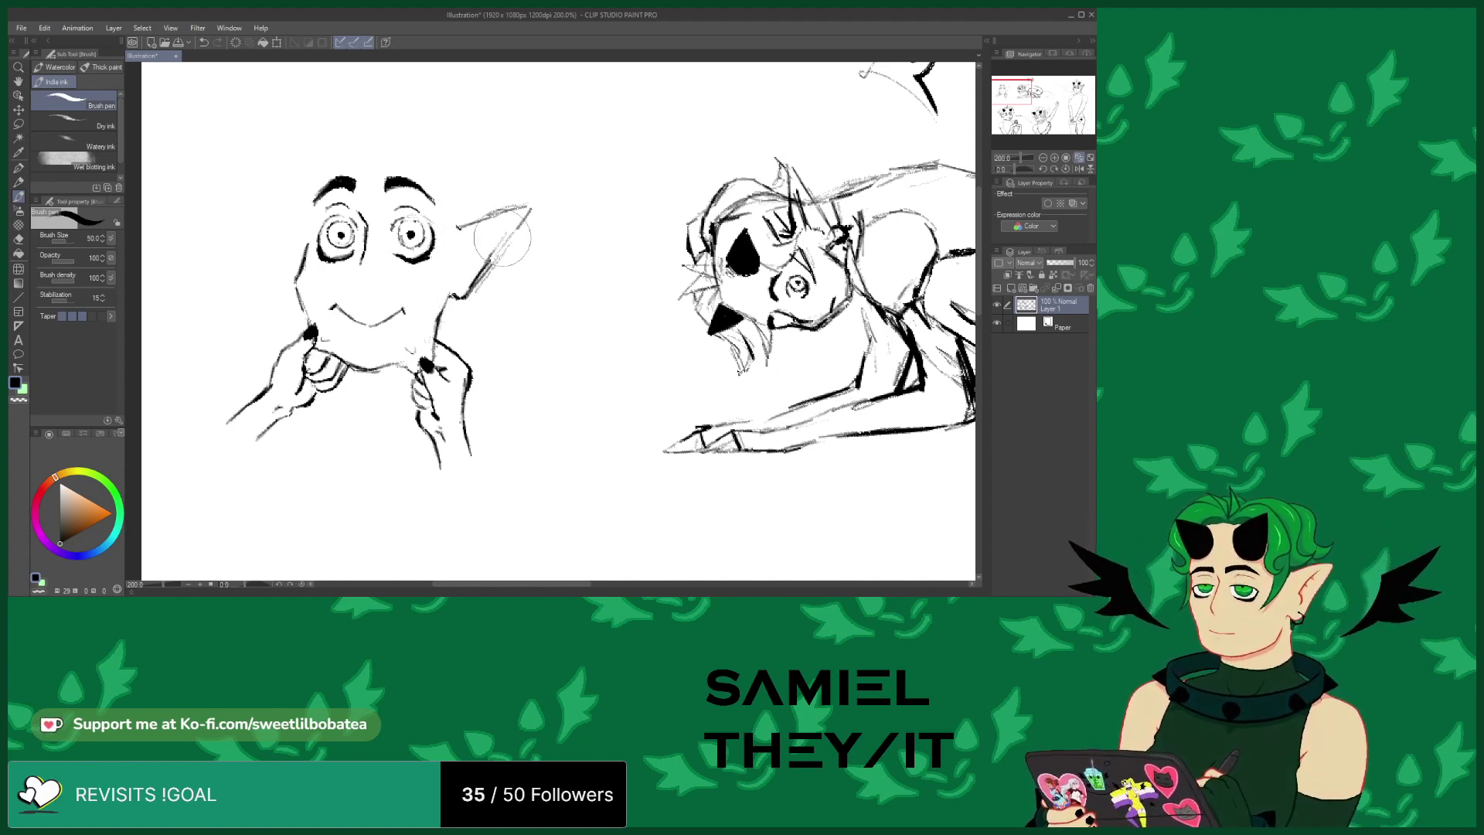
mouse_move(530, 206)
left_mouse_down()
mouse_move(464, 227)
mouse_move(468, 245)
left_mouse_up()
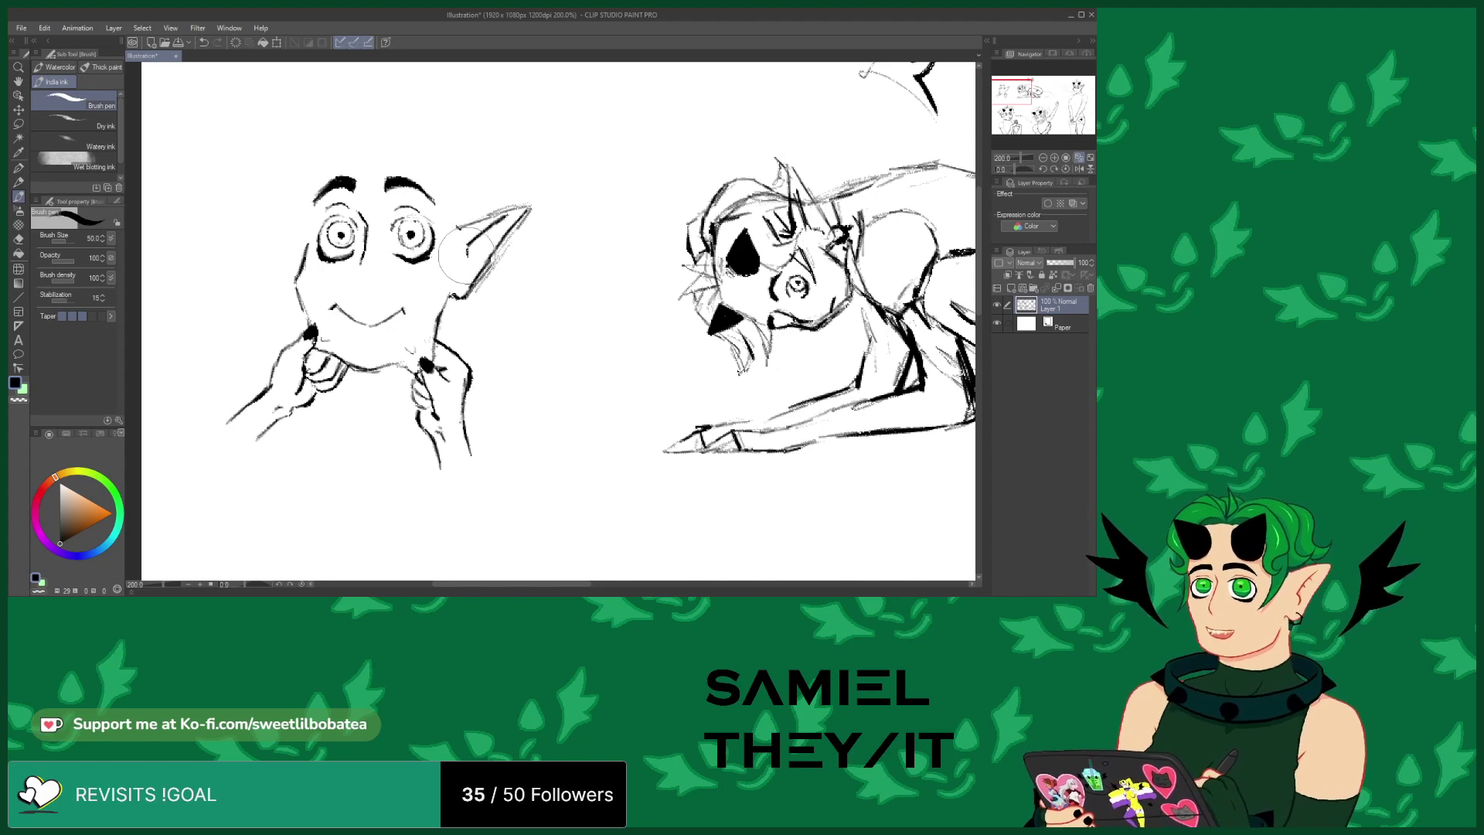
mouse_move(474, 264)
left_mouse_down()
mouse_move(459, 308)
mouse_move(471, 294)
left_mouse_up()
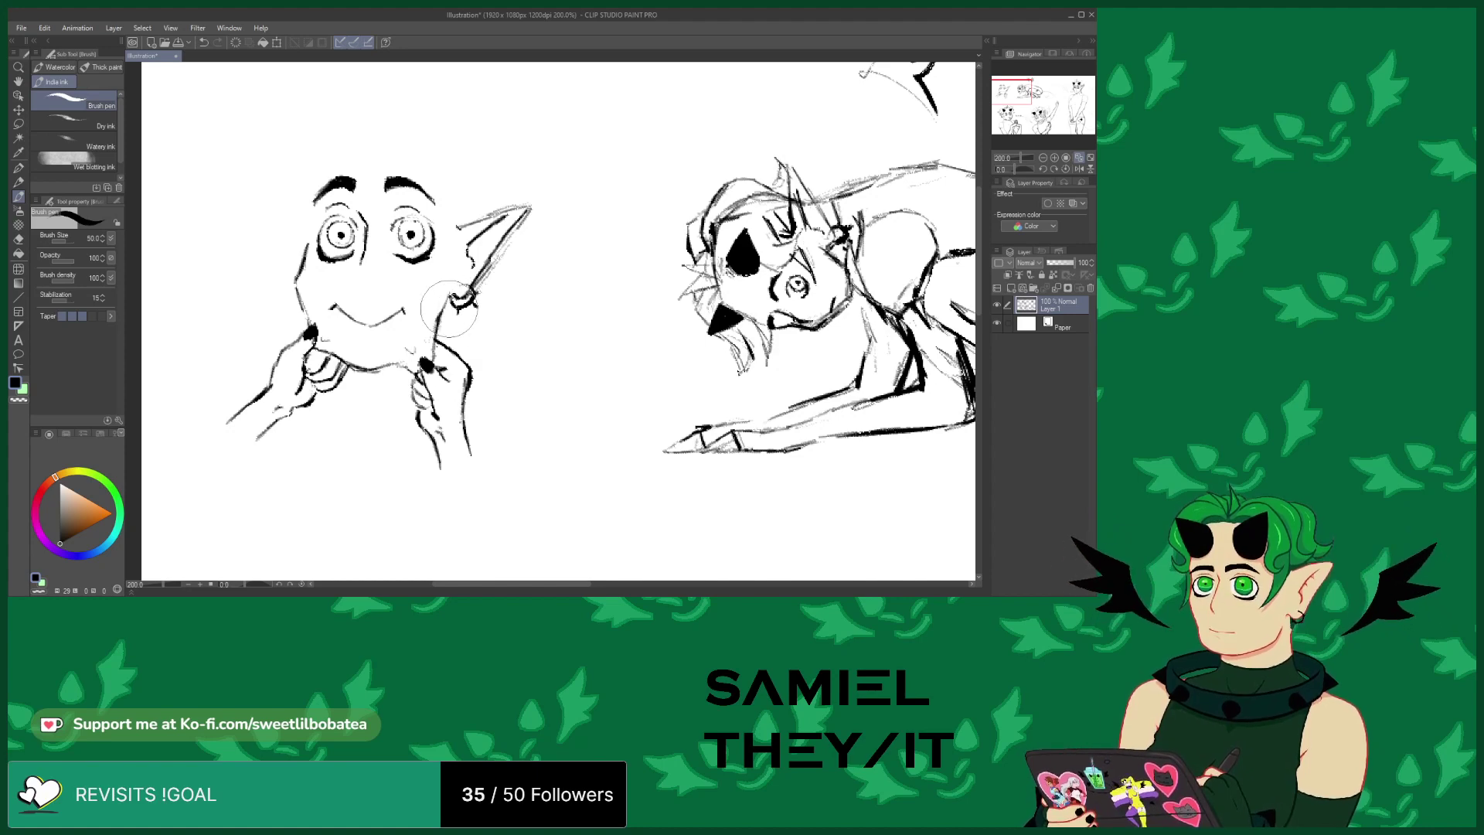
Trim the first ear's rough edge with the eraser and draw a matching pointed ear with an earring on the opposite side
left_click(19, 239)
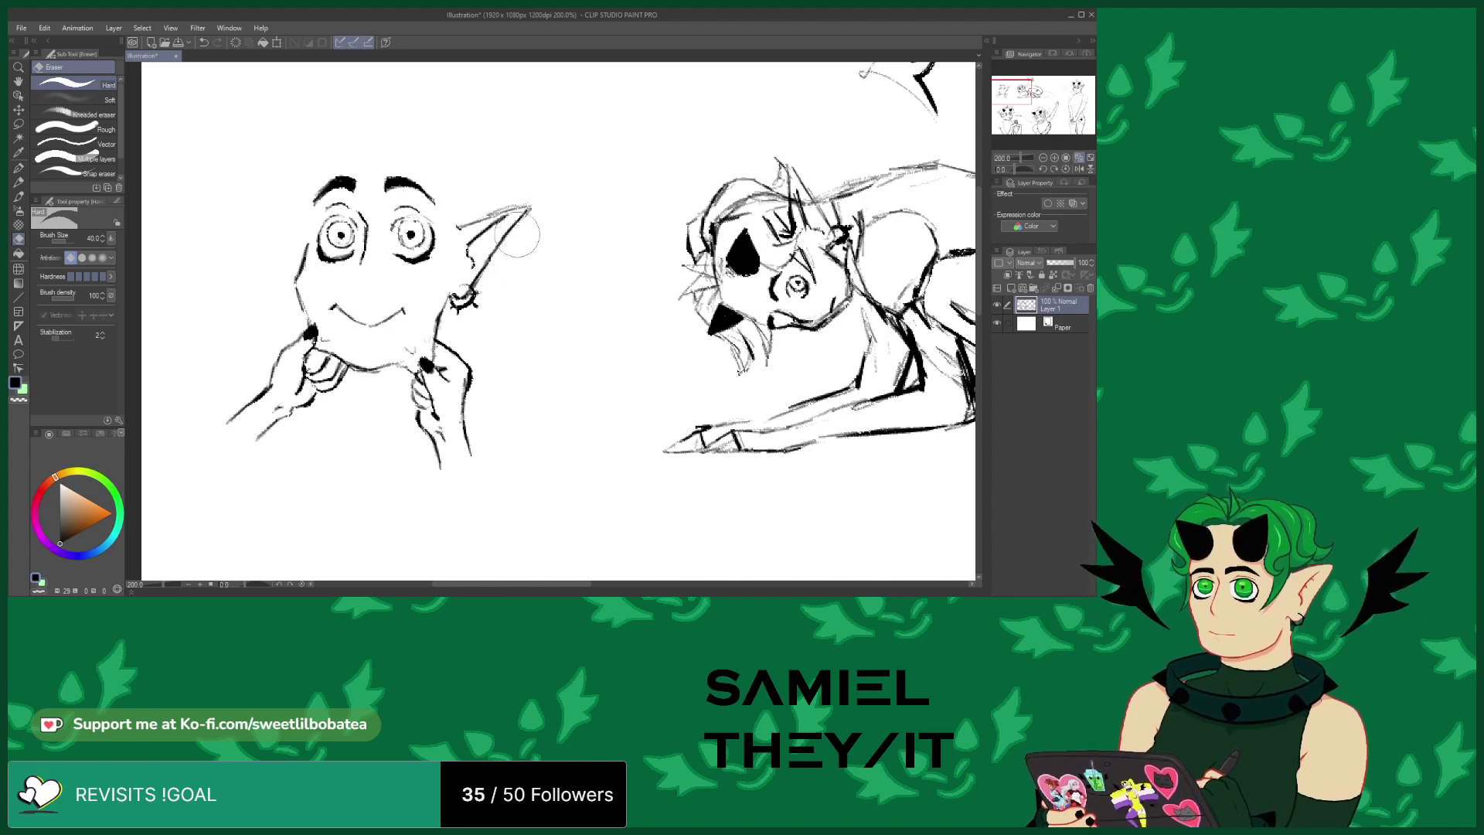
left_click_drag(513, 199, 481, 228)
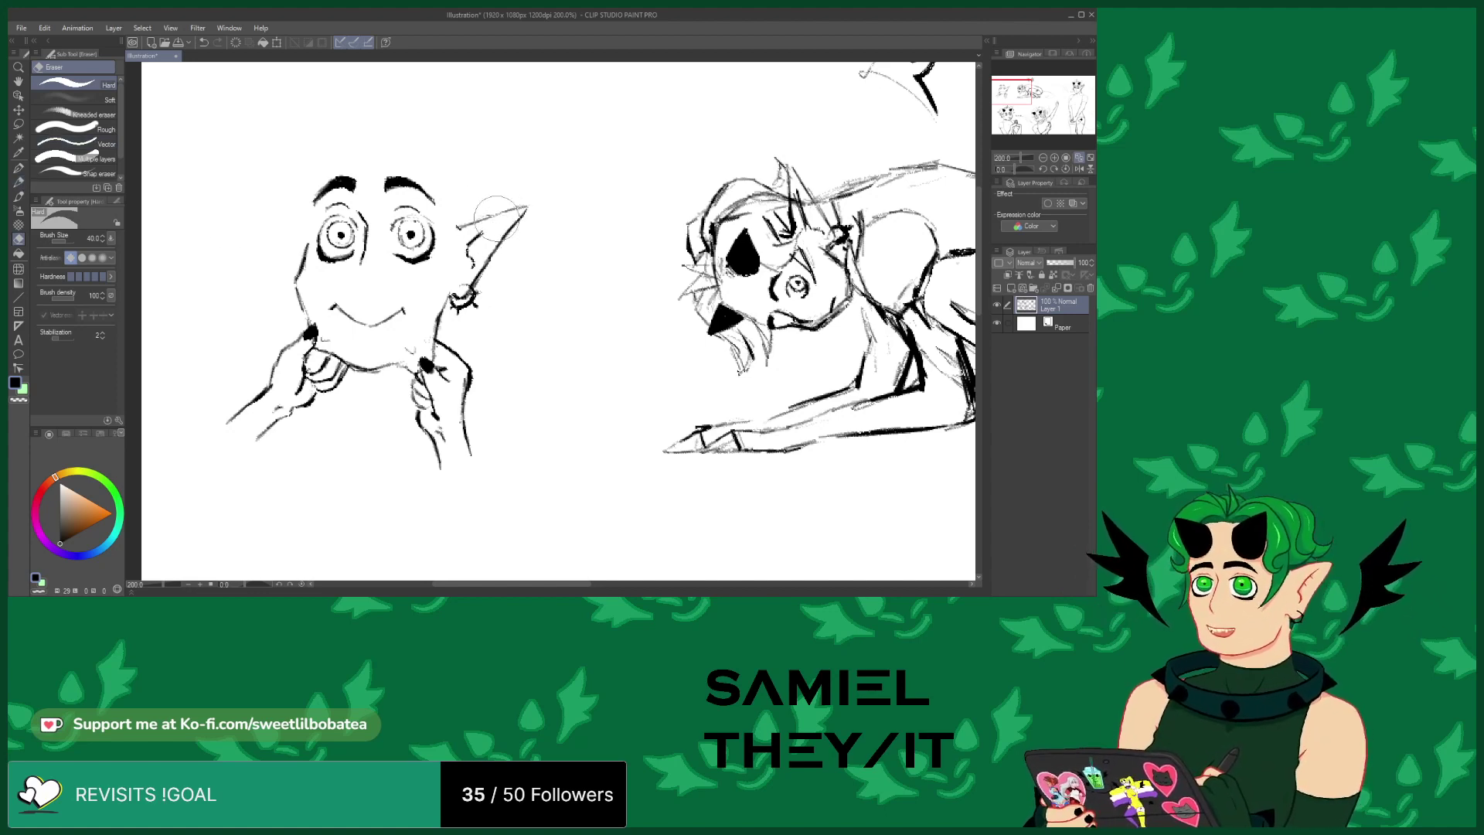
left_click(18, 195)
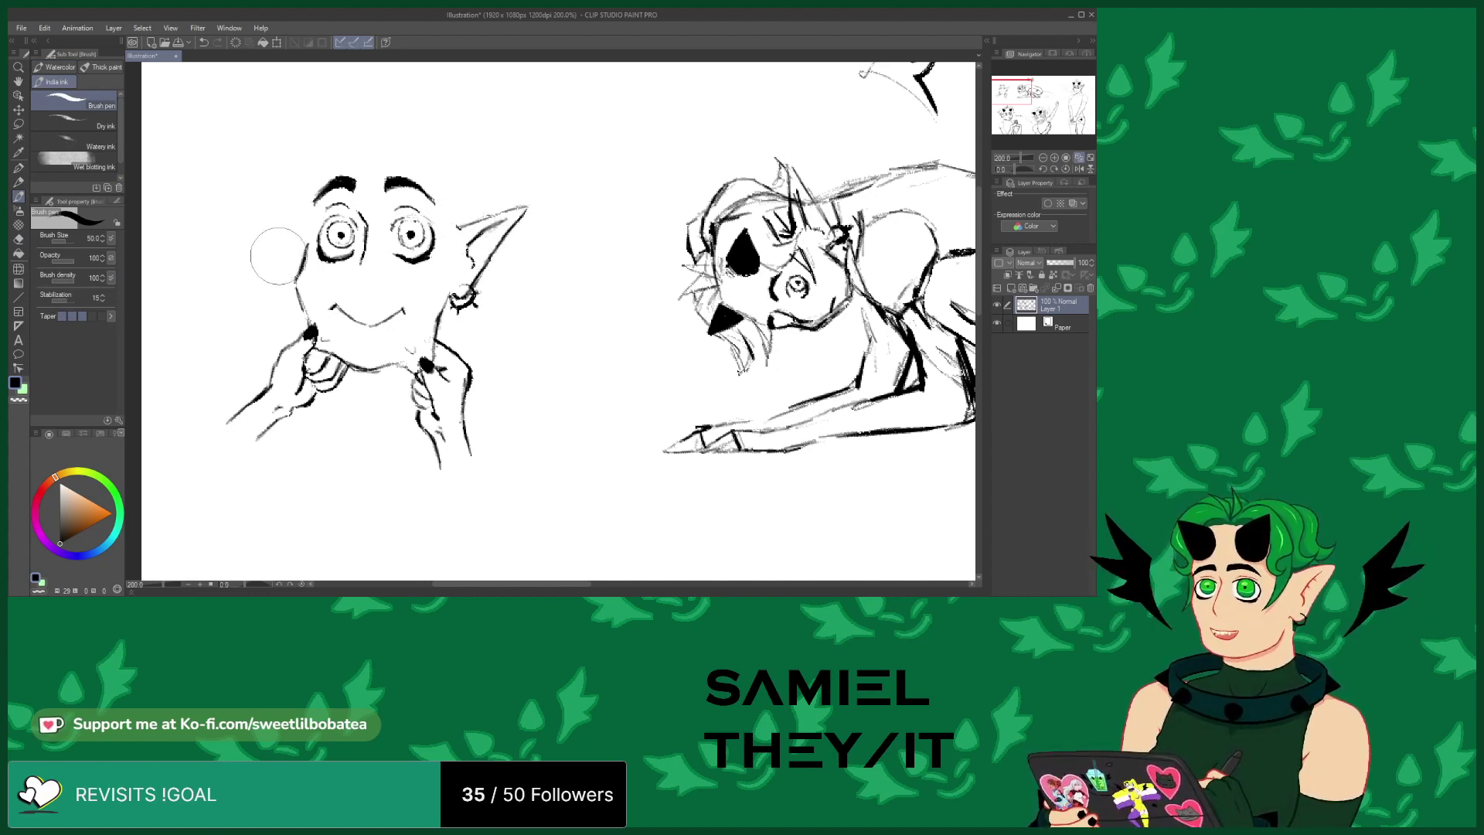
mouse_move(291, 223)
left_mouse_down()
mouse_move(237, 209)
mouse_move(275, 249)
left_mouse_up()
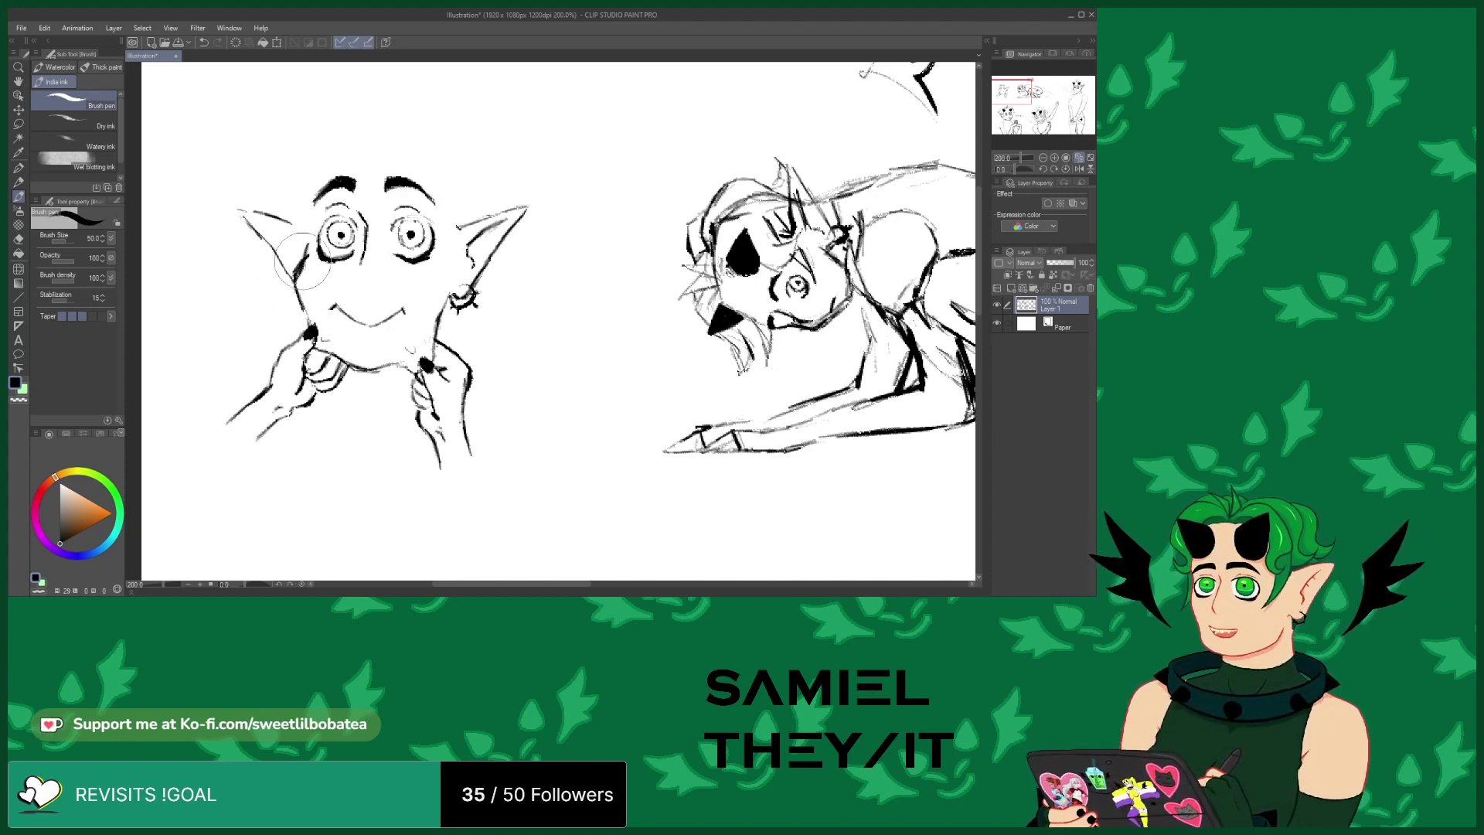
left_click(18, 239)
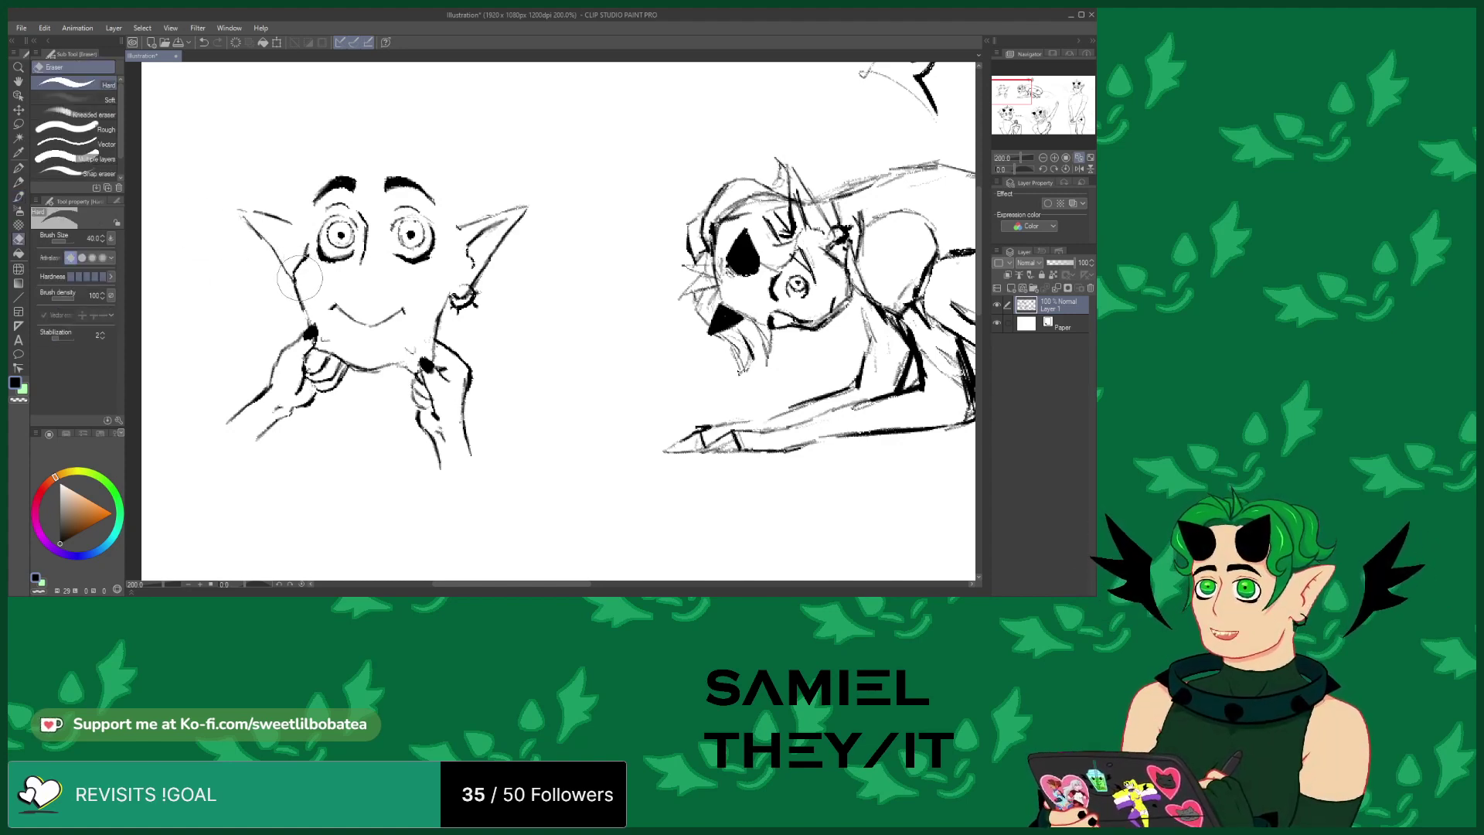
left_click(17, 198)
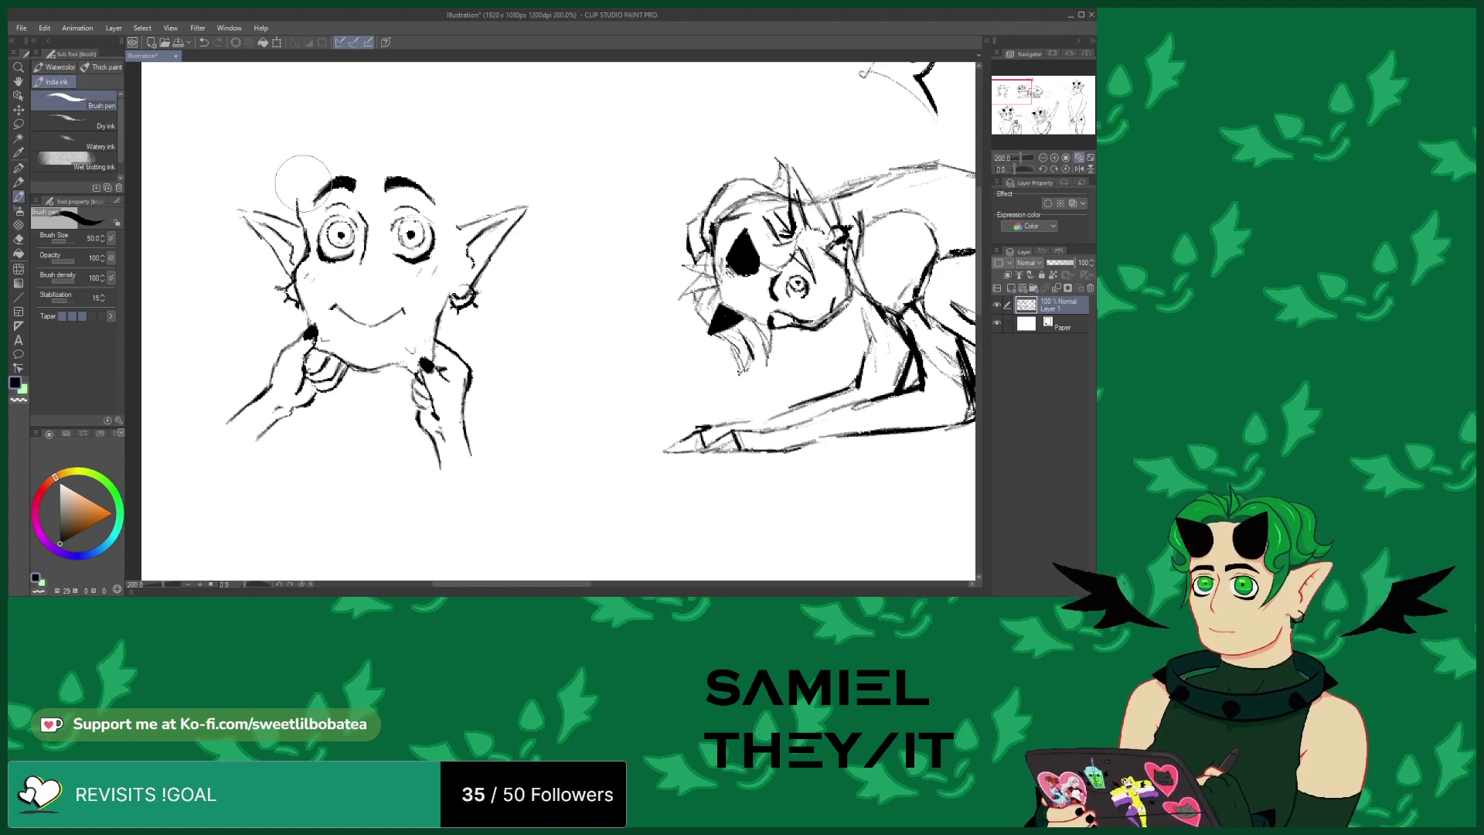
Draw two solid black horns above the eyebrows with the brush pen and widen both shapes
mouse_move(305, 149)
left_mouse_down()
mouse_move(317, 143)
mouse_move(298, 162)
mouse_move(296, 116)
mouse_move(296, 137)
mouse_move(327, 138)
mouse_move(324, 124)
mouse_move(326, 147)
mouse_move(311, 134)
left_mouse_up()
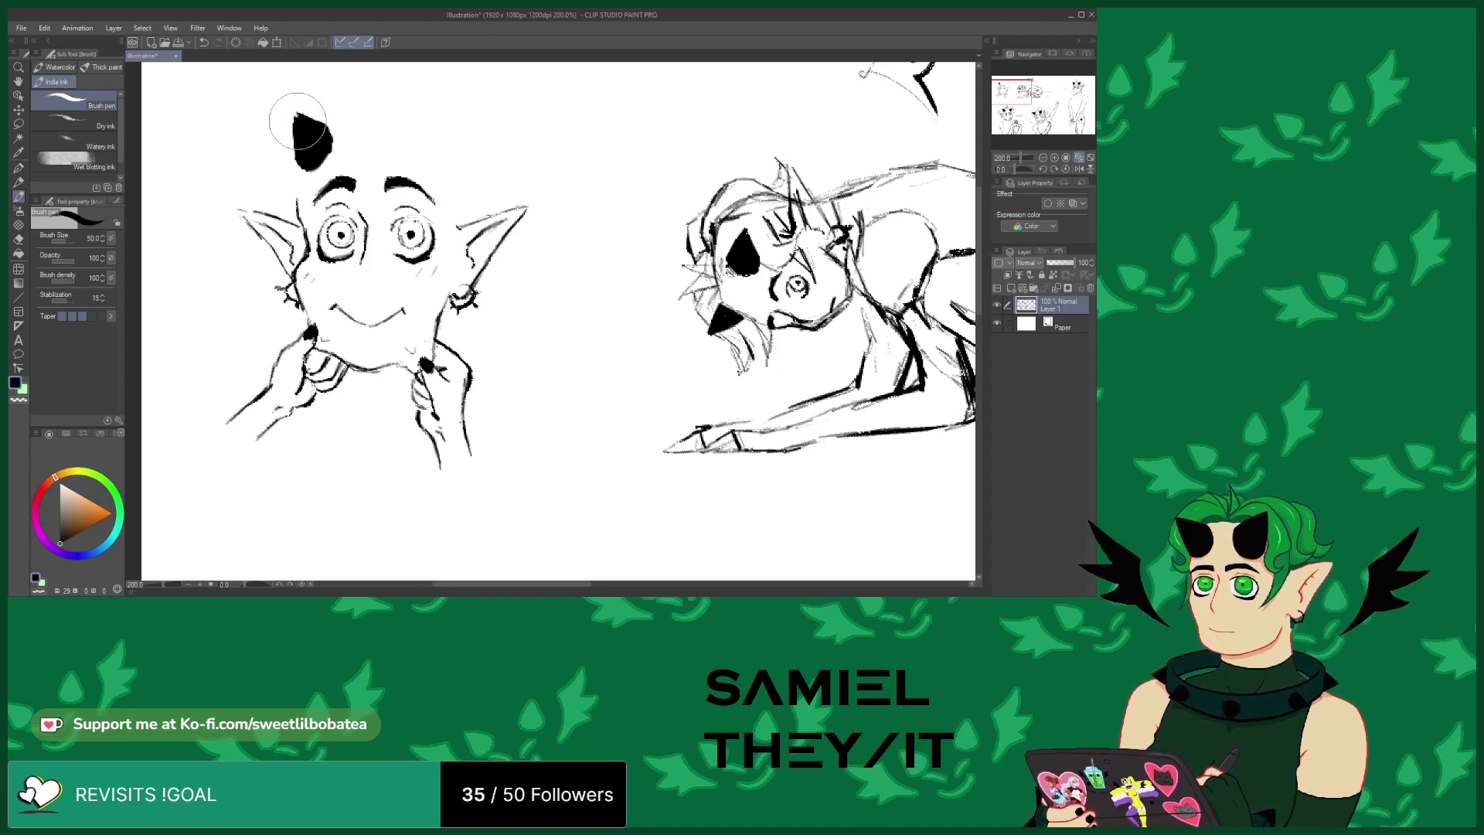
mouse_move(442, 135)
left_mouse_down()
mouse_move(417, 143)
mouse_move(448, 162)
mouse_move(431, 160)
mouse_move(431, 124)
mouse_move(459, 119)
mouse_move(445, 139)
mouse_move(462, 121)
mouse_move(443, 137)
left_mouse_up()
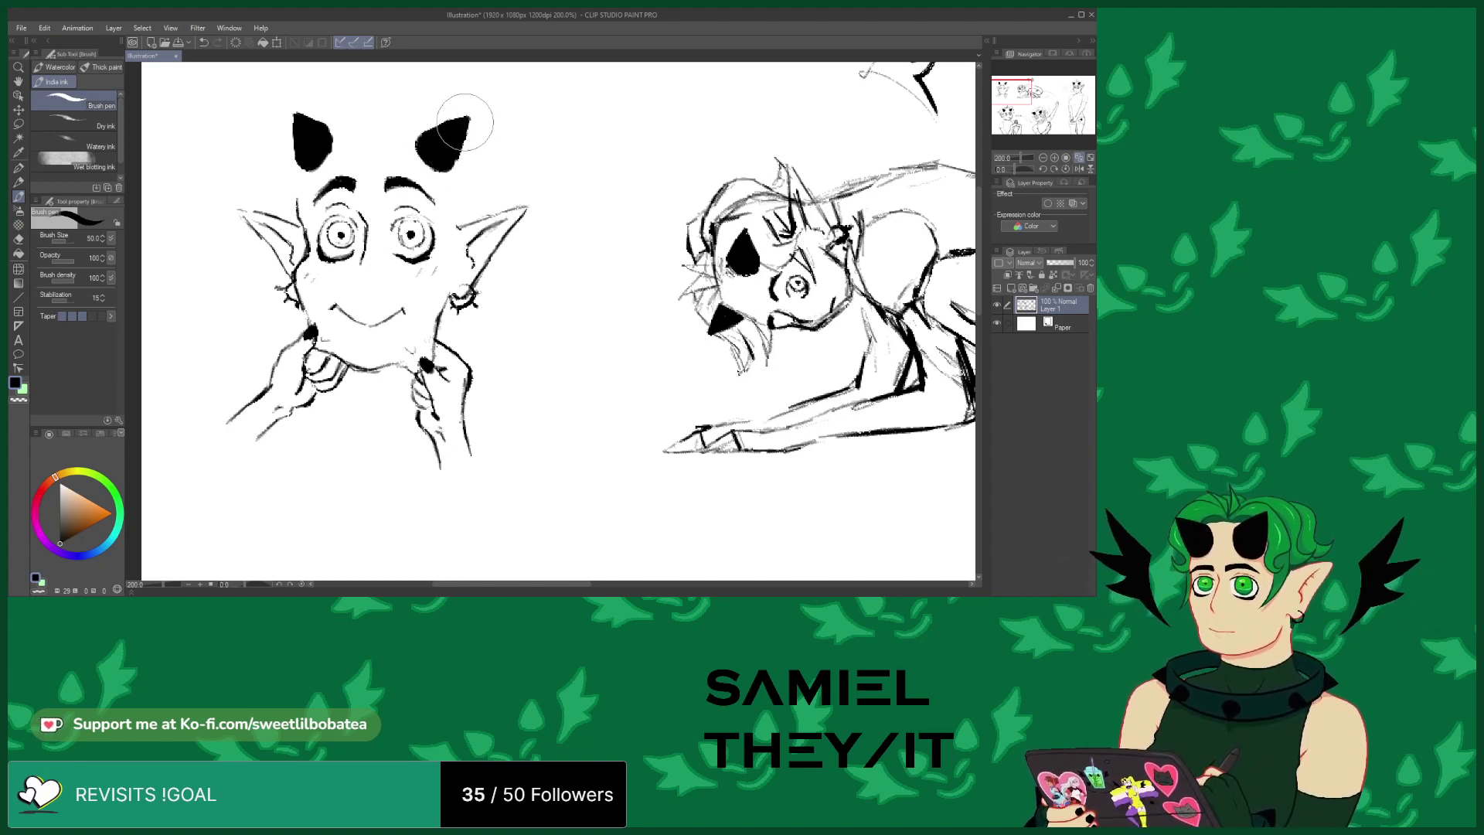
left_click_drag(305, 155, 286, 115)
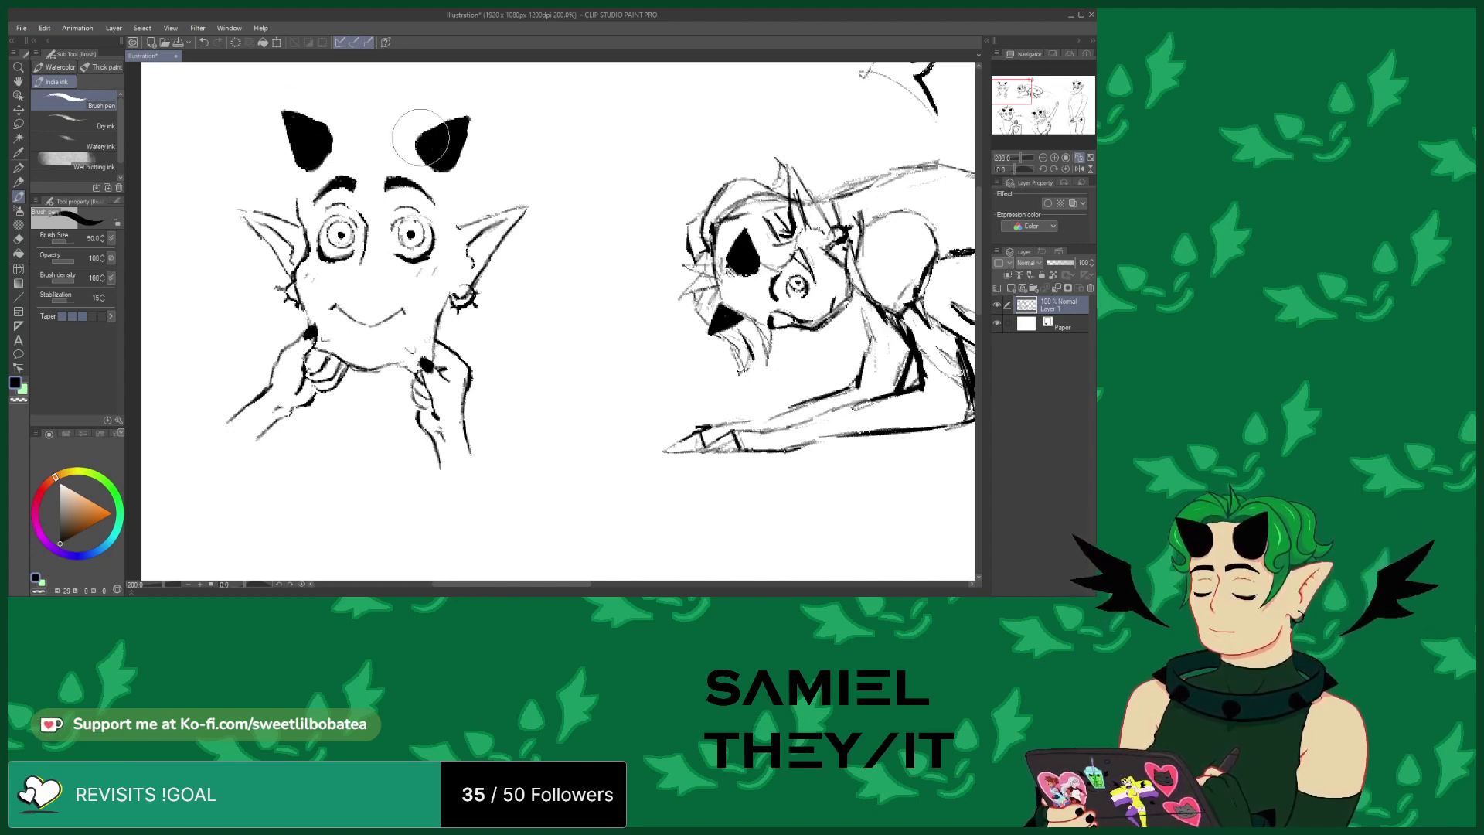
mouse_move(416, 156)
left_mouse_down()
mouse_move(430, 133)
mouse_move(418, 135)
mouse_move(432, 169)
mouse_move(444, 147)
mouse_move(458, 158)
mouse_move(427, 162)
mouse_move(431, 132)
left_mouse_up()
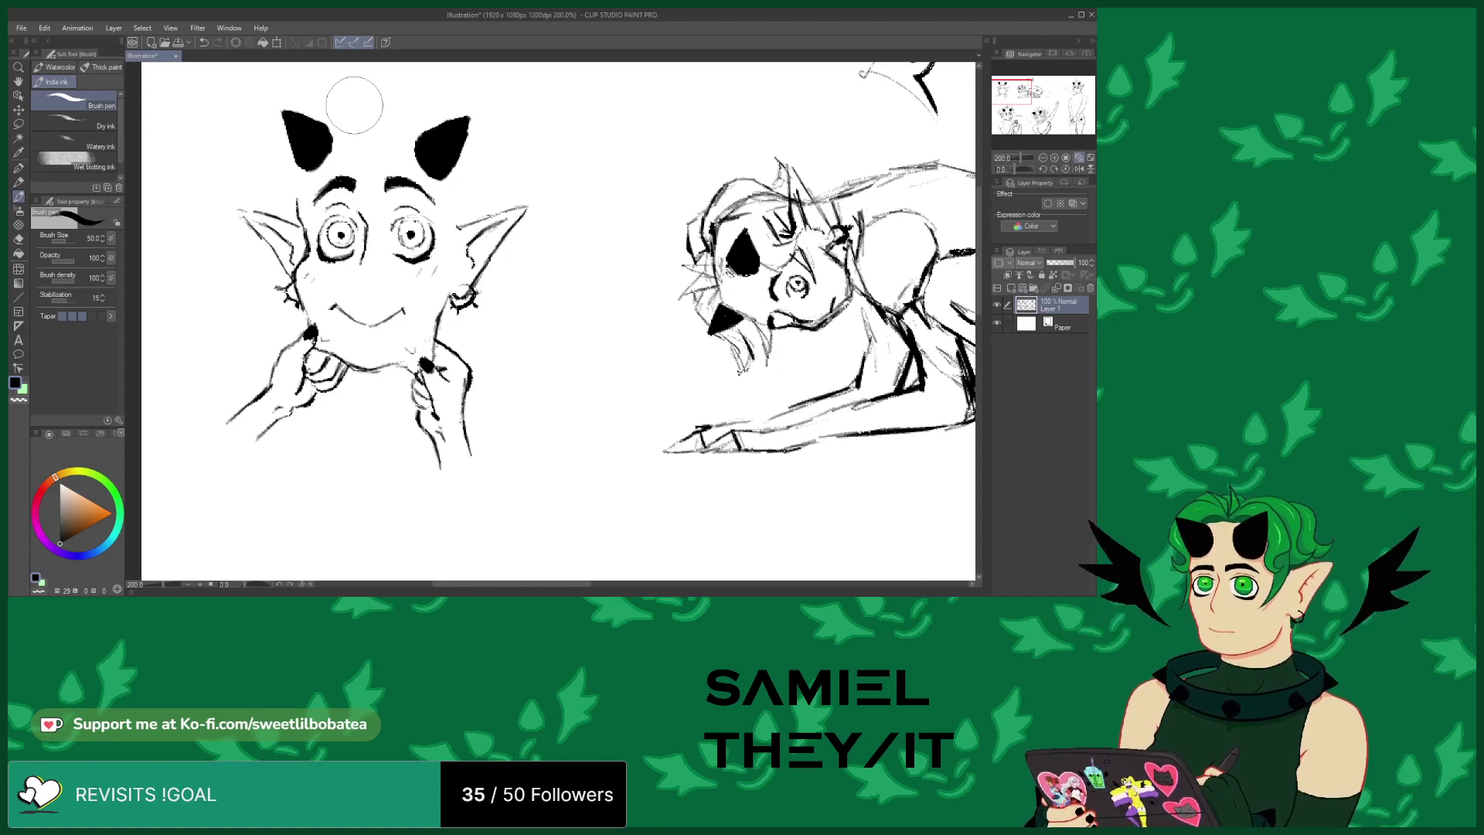
Draw the hairline between the horns, a spiky tuft on top, and curled hair strands outside both horns
scroll(359, 252, "down", 3)
scroll(360, 143, "up", 5)
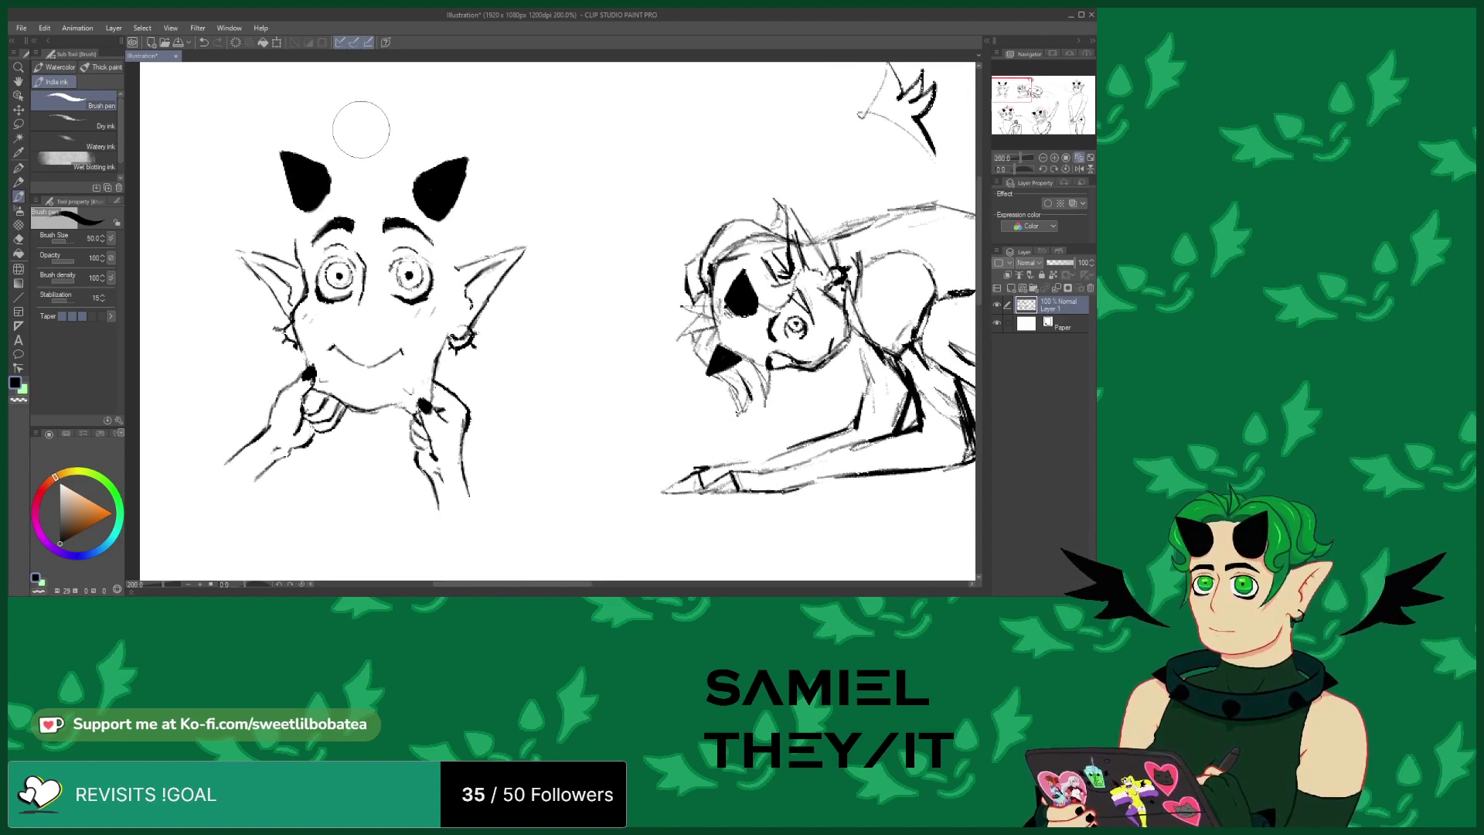
scroll(356, 193, "down", 3)
scroll(355, 195, "down", 3)
scroll(352, 103, "up", 4)
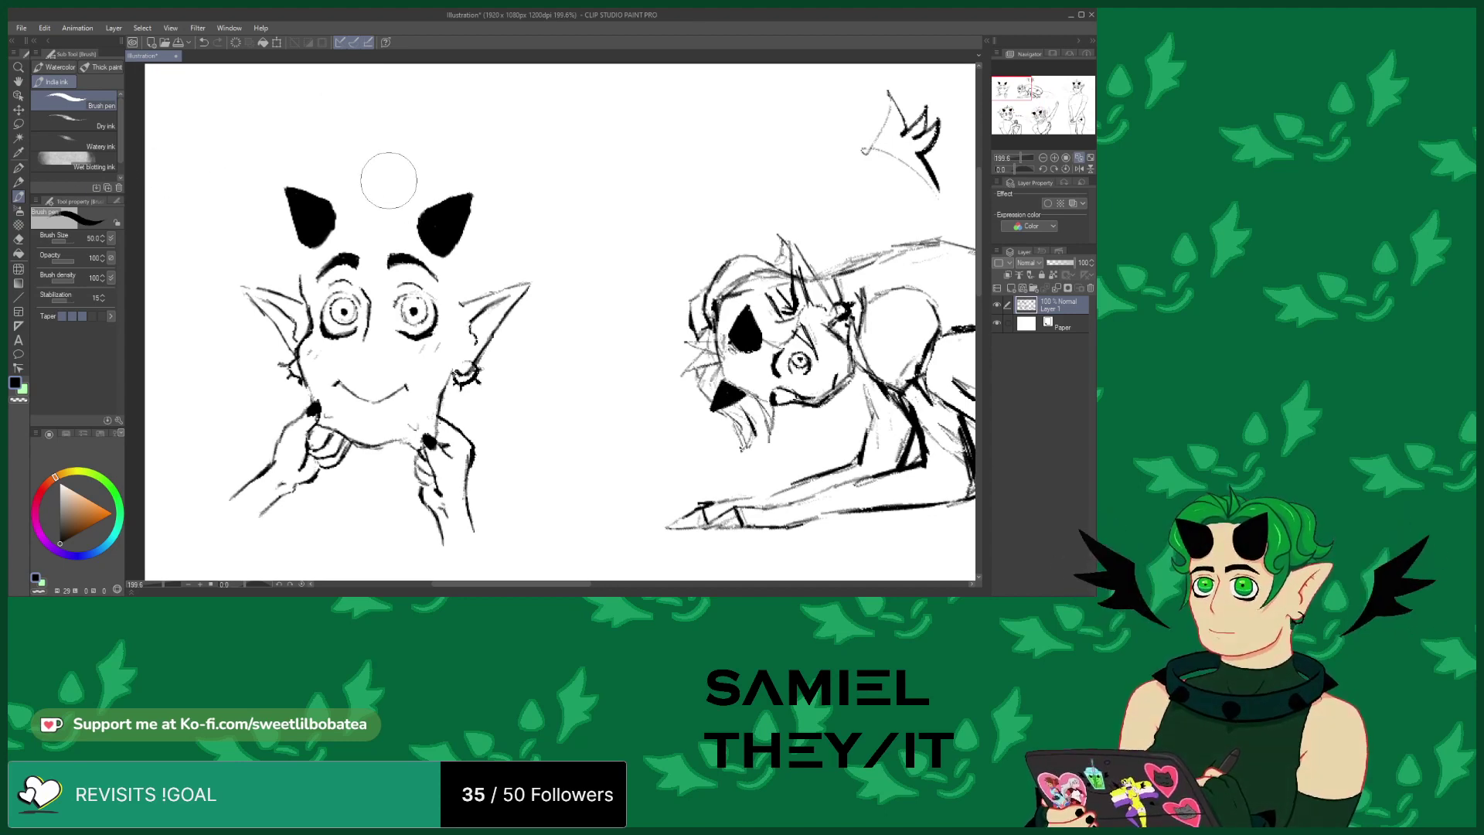
mouse_move(346, 136)
left_mouse_down()
mouse_move(371, 175)
mouse_move(386, 125)
mouse_move(388, 174)
mouse_move(349, 143)
mouse_move(317, 170)
left_mouse_up()
mouse_move(306, 251)
left_mouse_down()
mouse_move(222, 232)
mouse_move(236, 232)
left_mouse_up()
left_click_drag(340, 189, 468, 198)
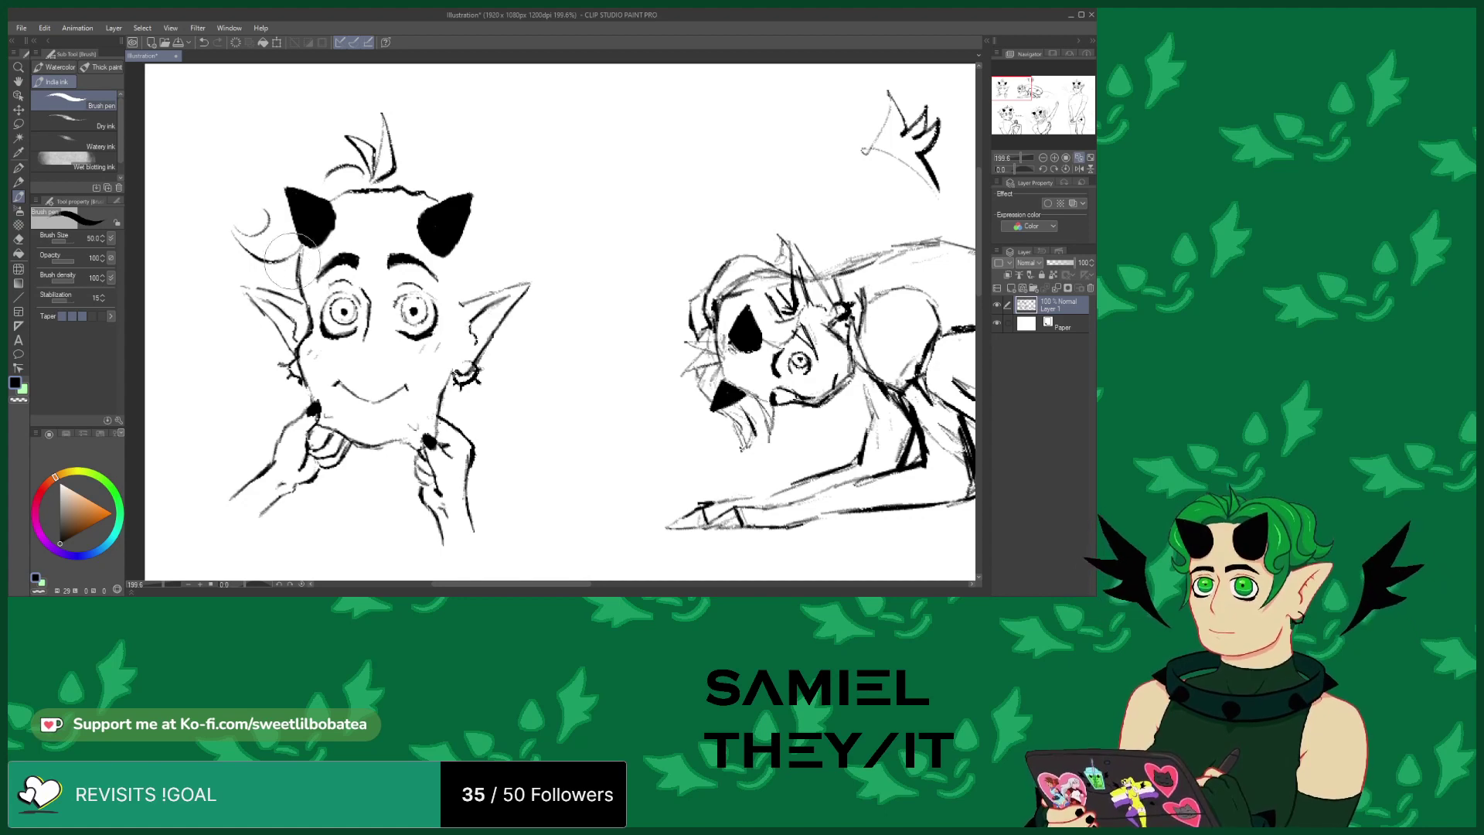
mouse_move(402, 174)
left_mouse_down()
mouse_move(472, 205)
mouse_move(468, 255)
mouse_move(515, 267)
mouse_move(460, 164)
left_mouse_up()
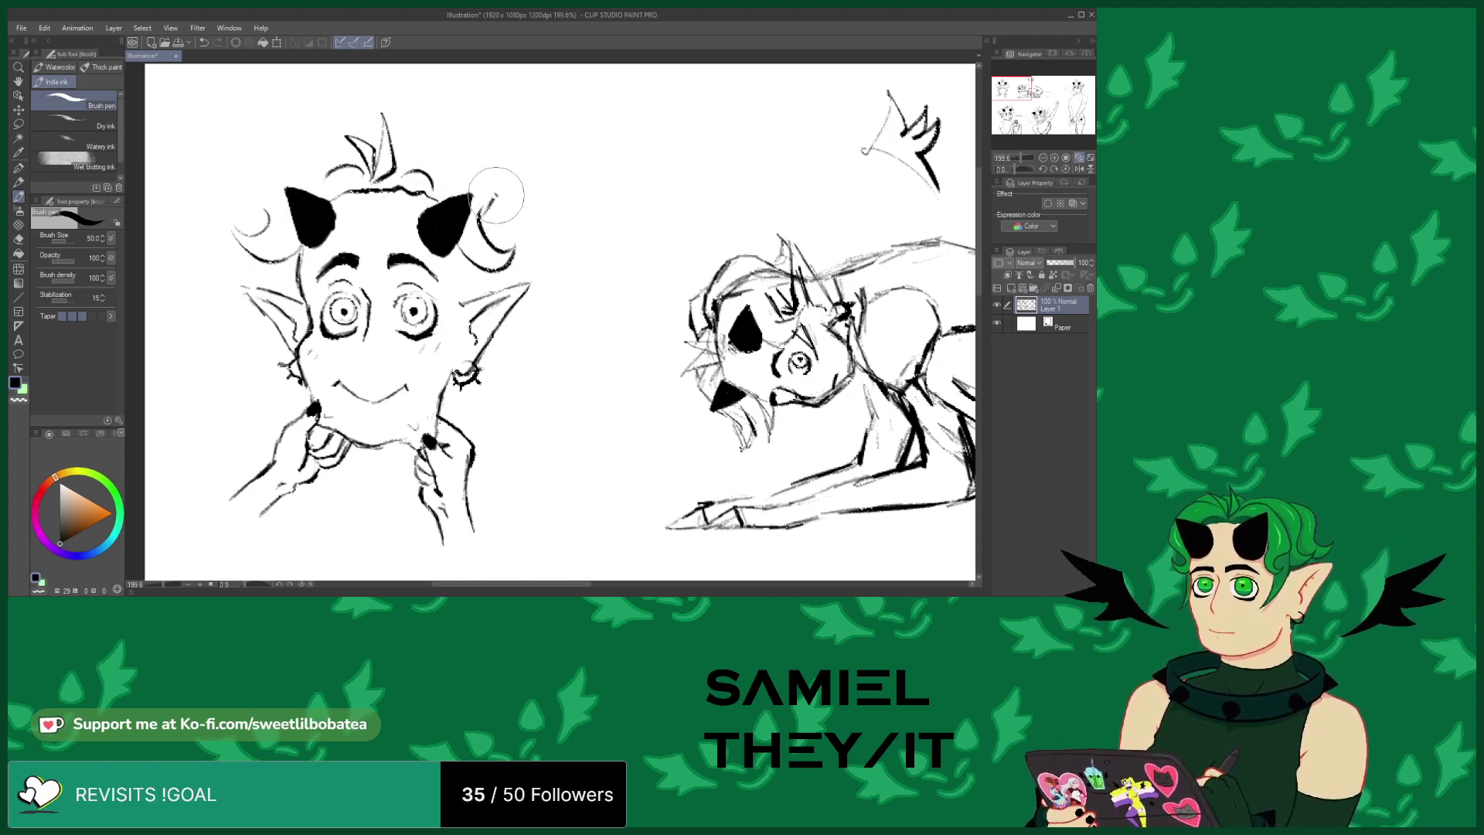
left_click_drag(258, 195, 291, 166)
Draw hair locks falling beside the face in front of both ears, redoing the first lock
mouse_move(280, 267)
left_mouse_down()
mouse_move(299, 337)
mouse_move(273, 340)
left_mouse_up()
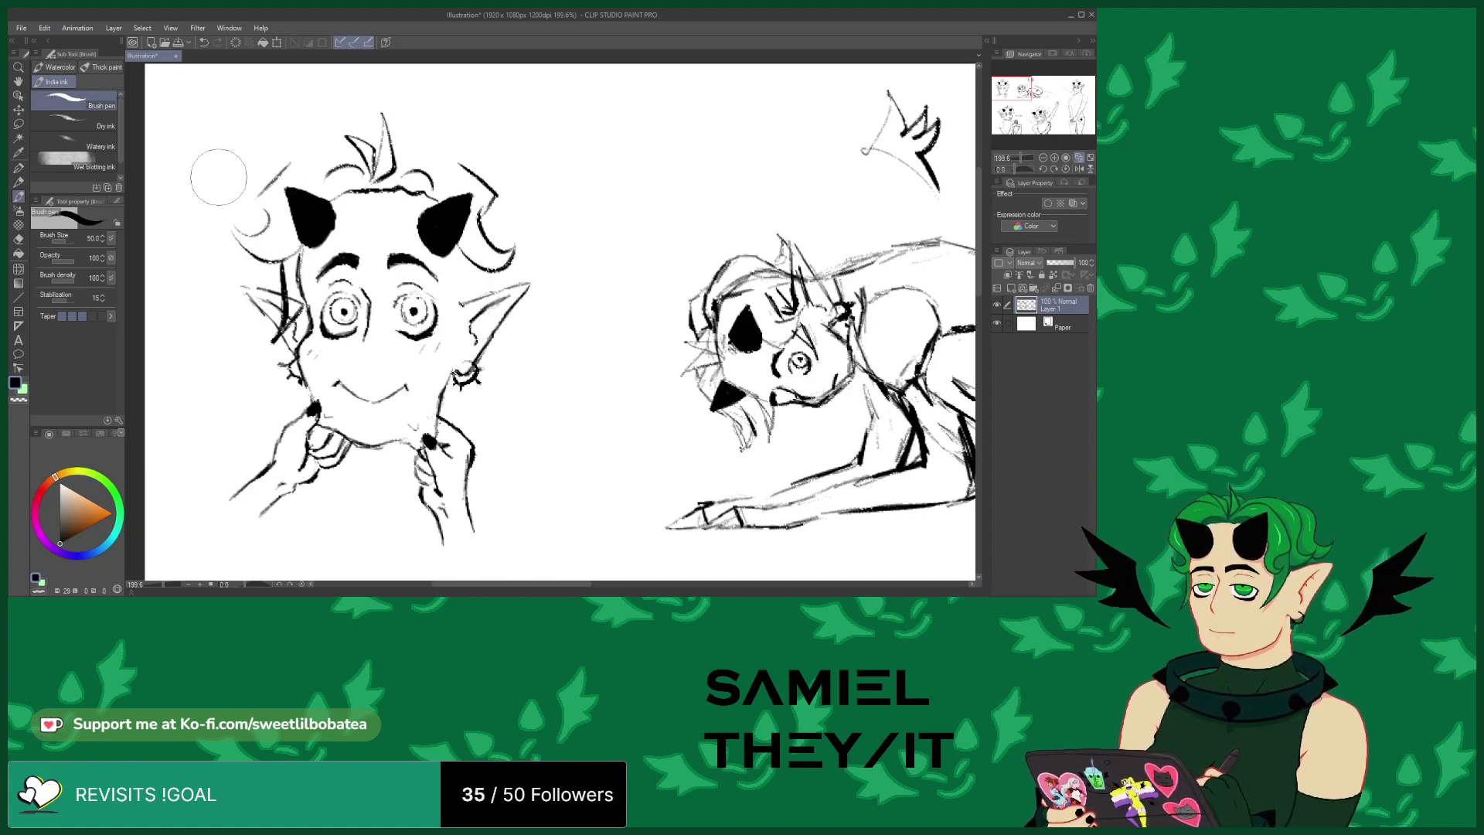
left_click(204, 43)
left_click(203, 43)
mouse_move(295, 256)
left_mouse_down()
mouse_move(305, 317)
mouse_move(265, 307)
mouse_move(247, 357)
left_mouse_up()
left_click_drag(317, 300, 280, 333)
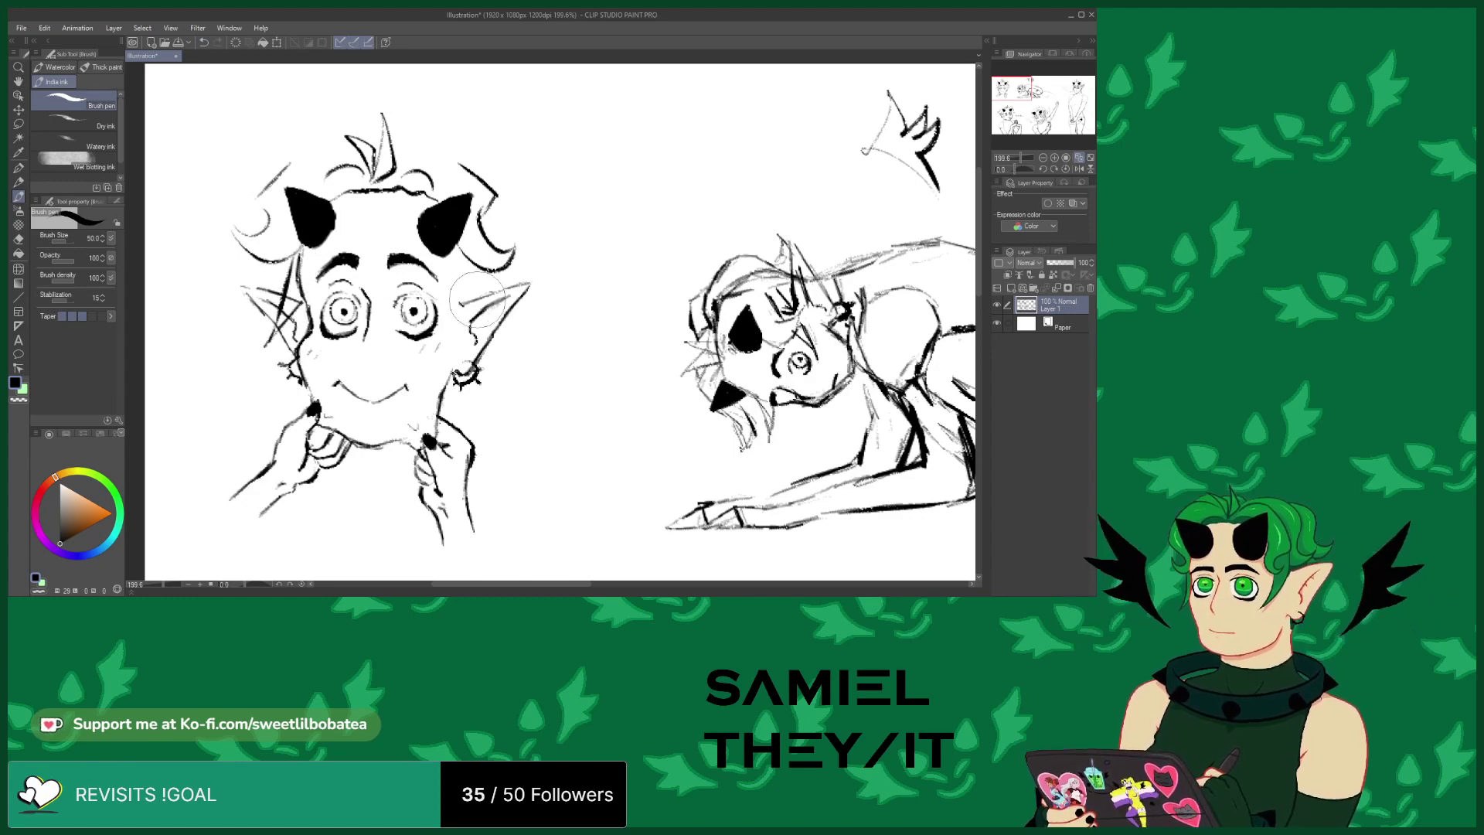
left_click_drag(461, 263, 460, 340)
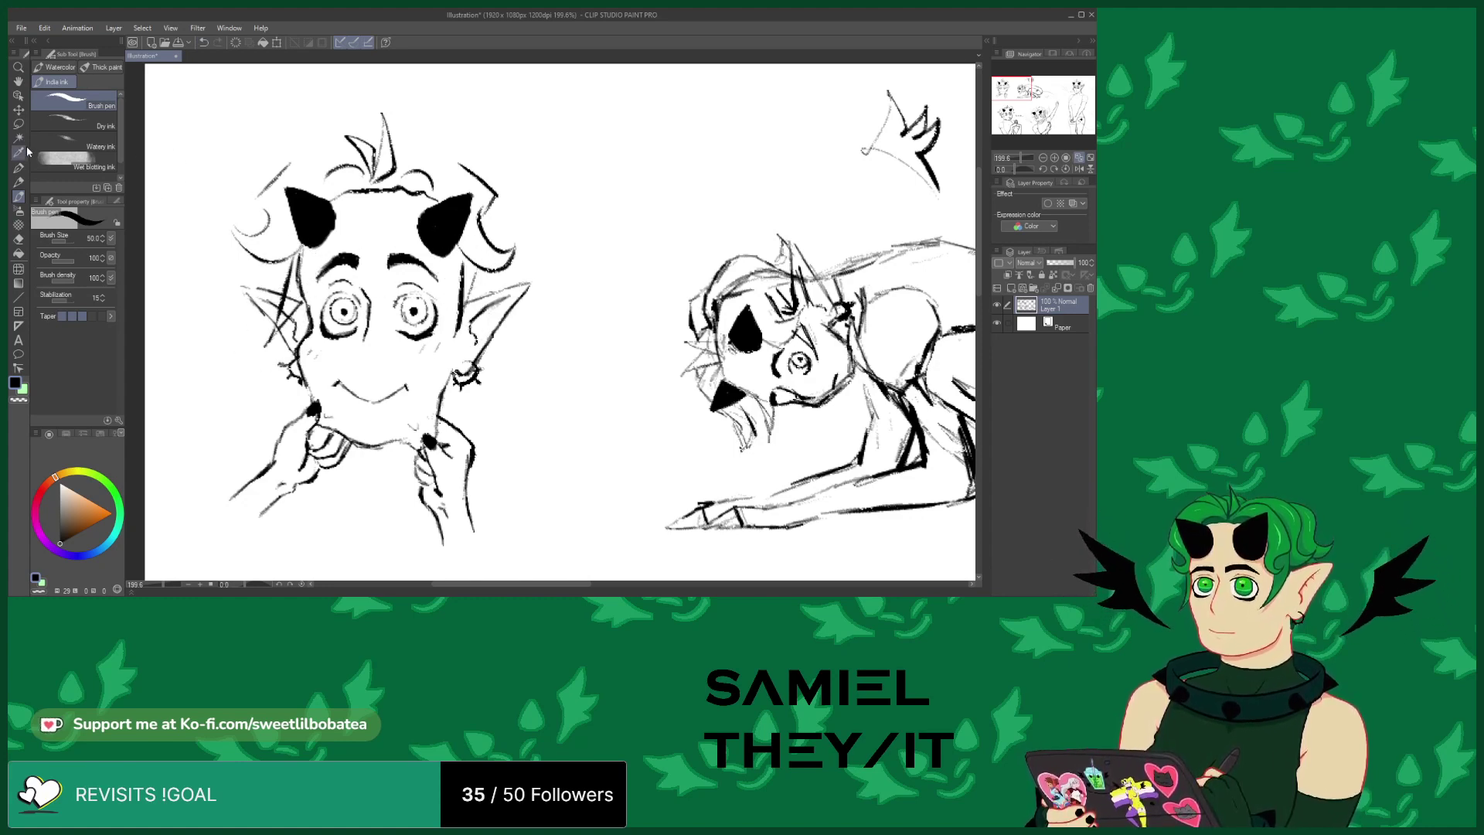
Lasso the hair, horns and side locks of the cheek-pinching face, leaving out its facial features
left_click(19, 124)
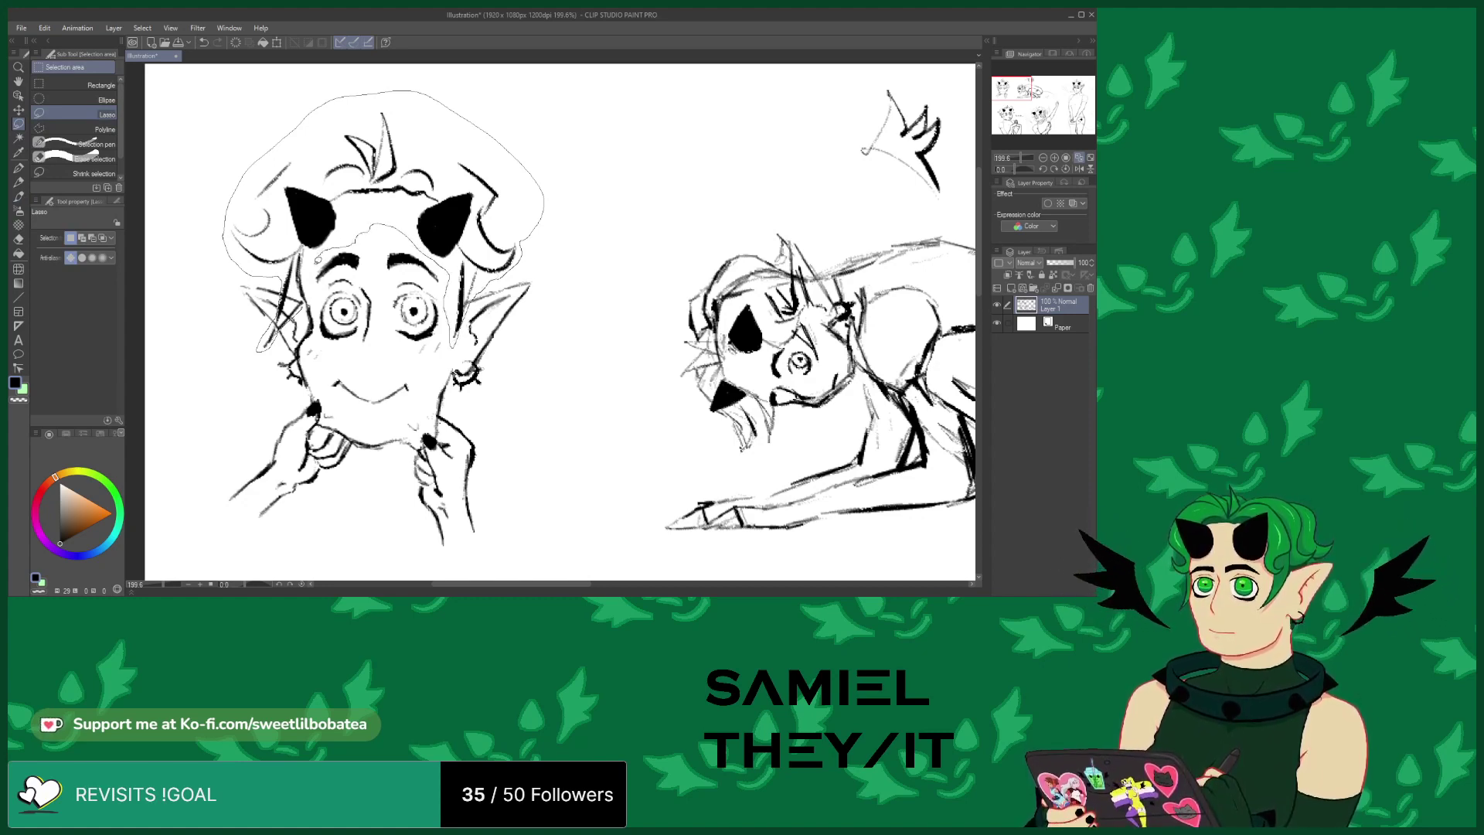
left_click_drag(310, 286, 309, 287)
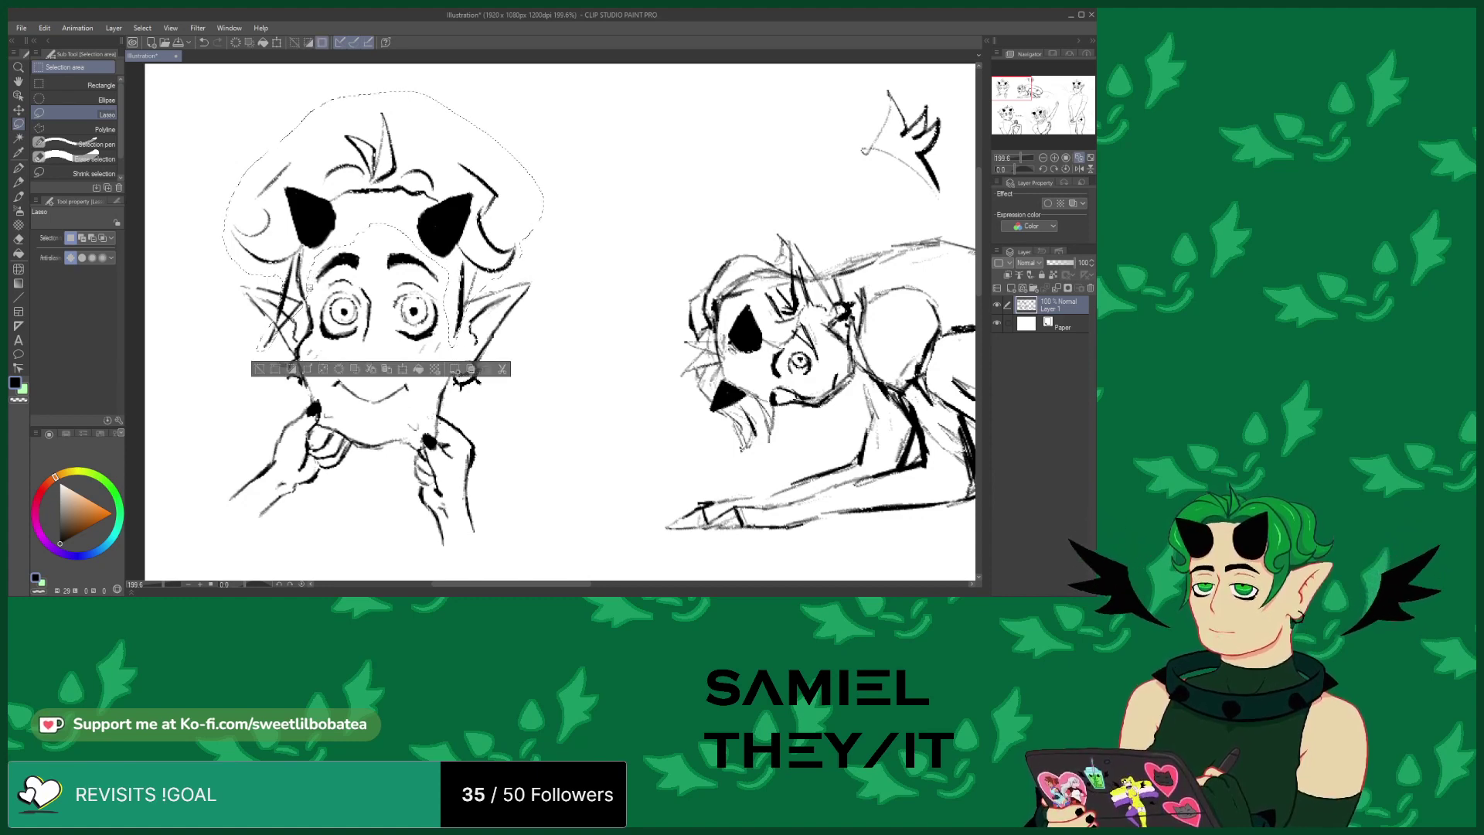
left_click(404, 369)
key("Return")
key("ctrl+d")
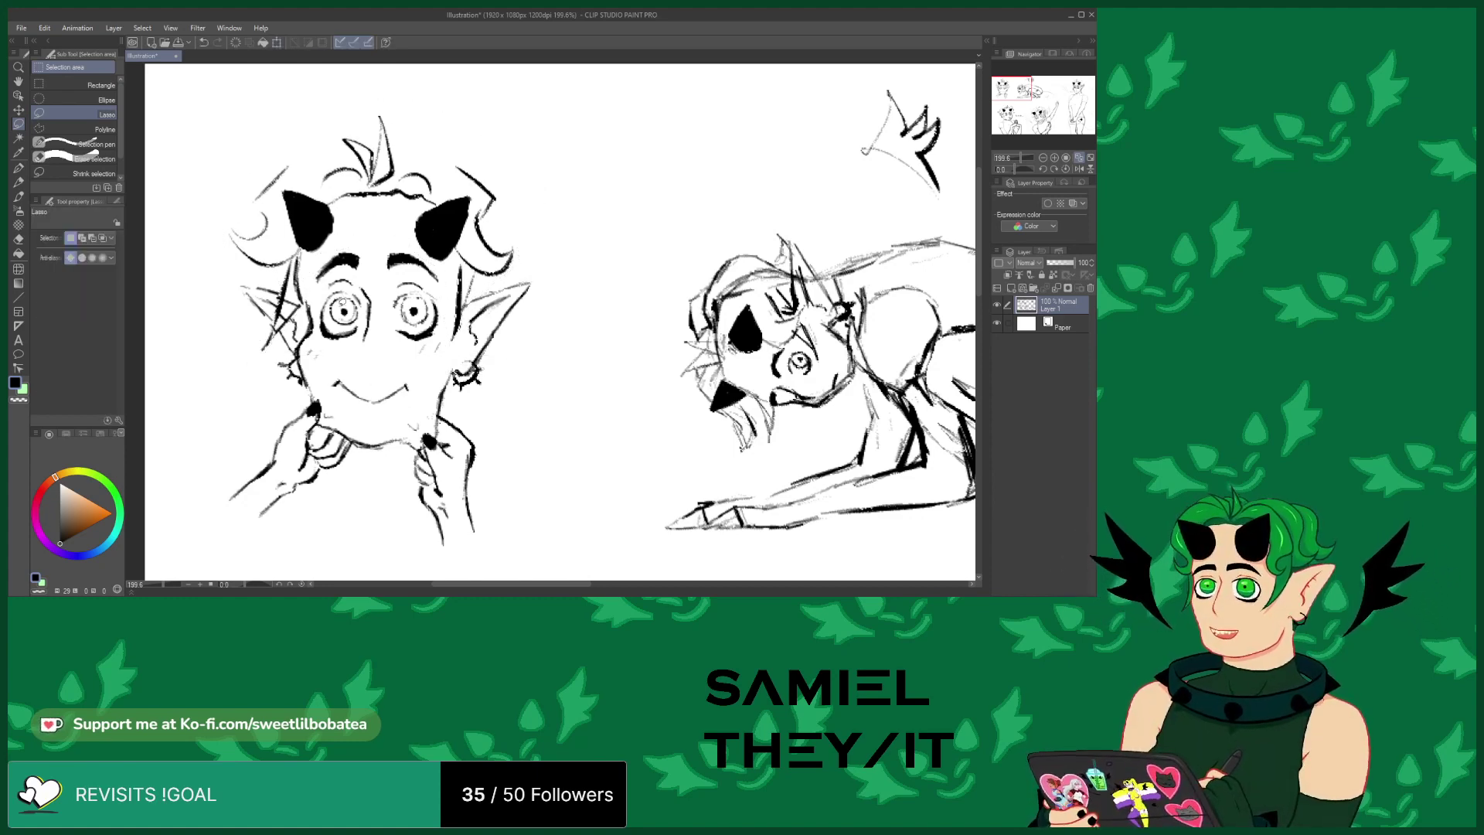
left_click(203, 42)
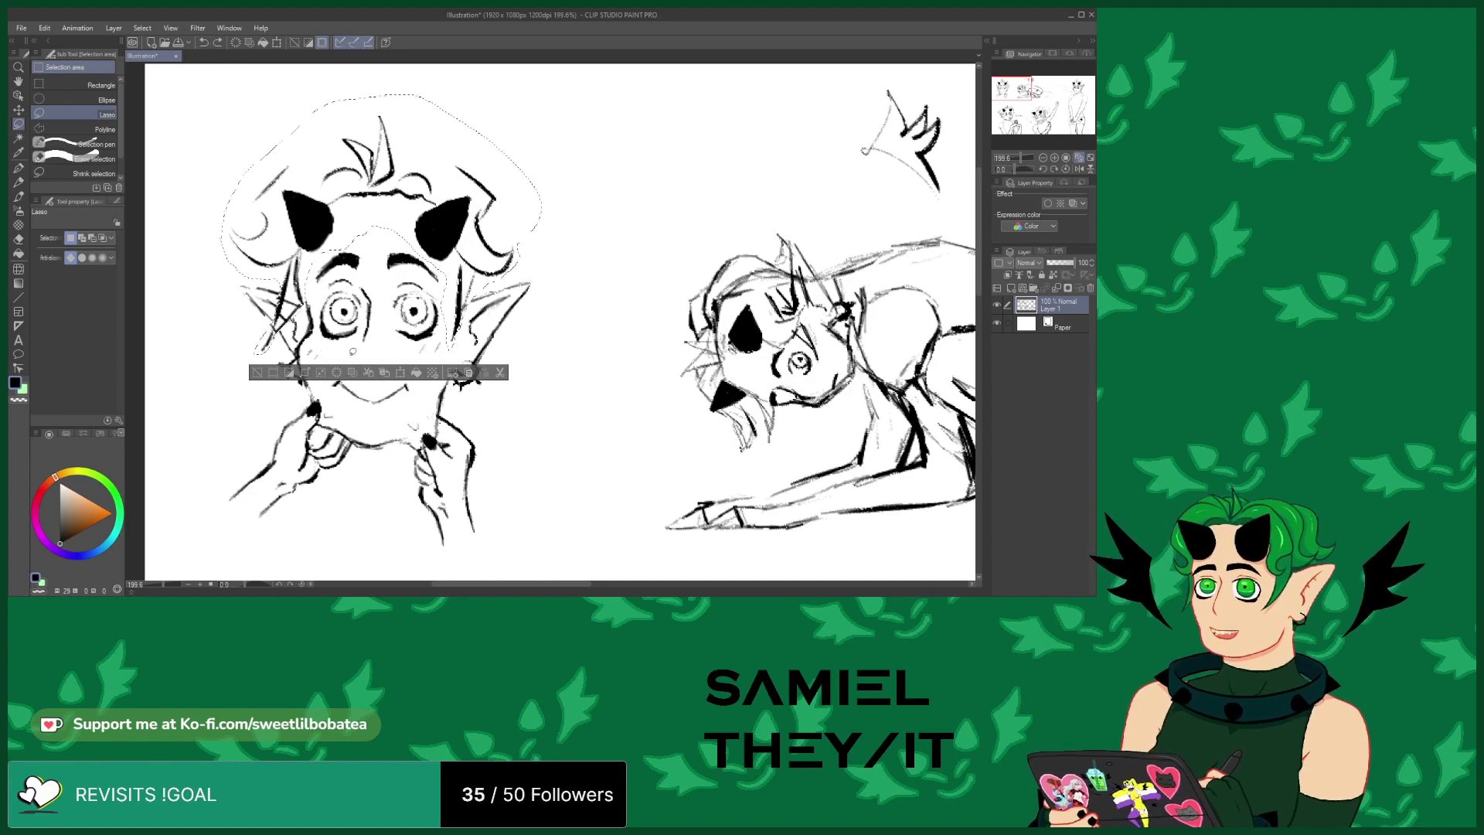
key("ctrl+z")
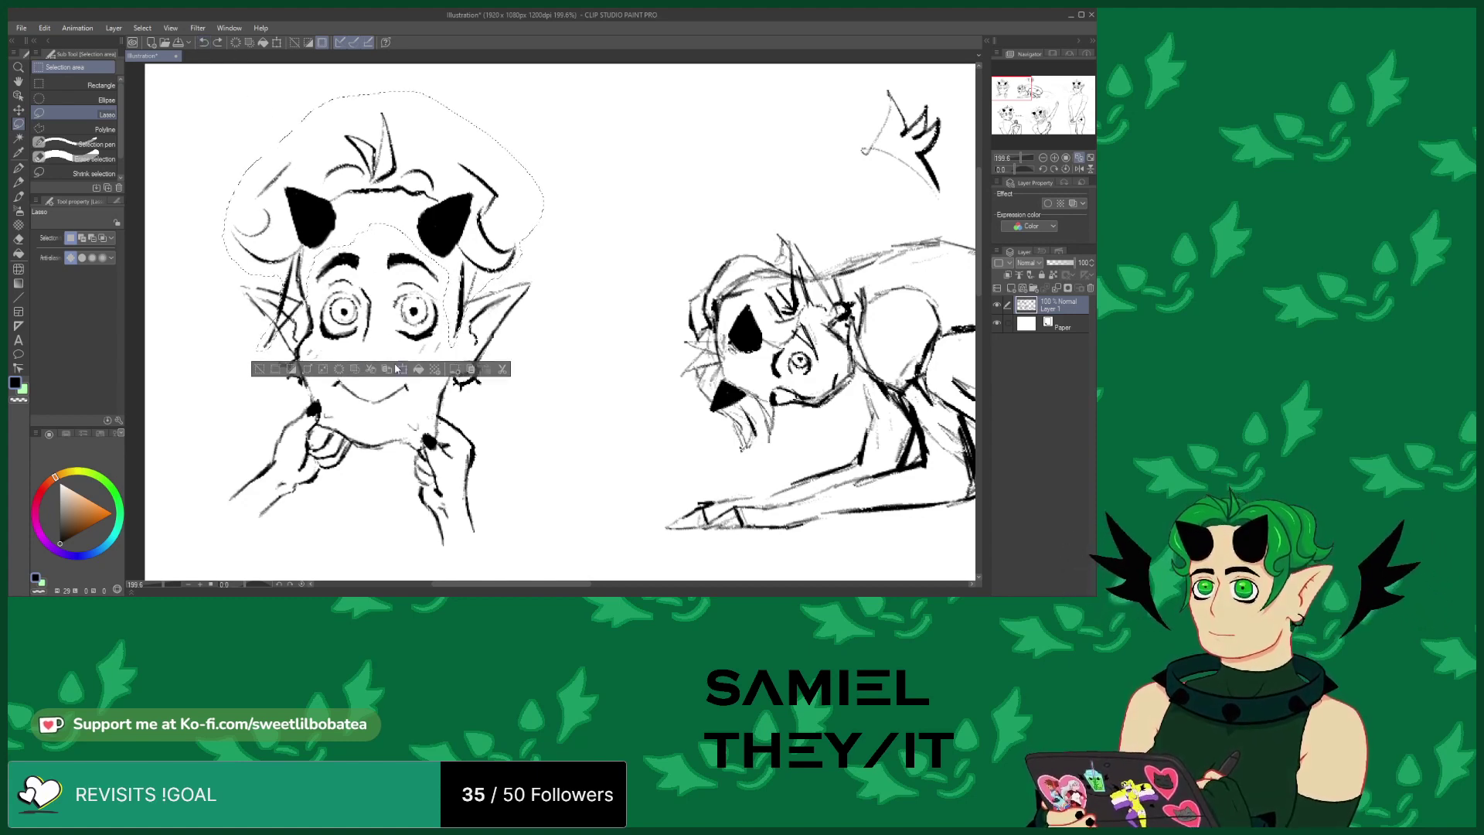
Nudge the selected hair and horns slightly down toward the eyebrows with a transform and apply it
key("ctrl+t")
key("Down")
key("Down")
key("Down")
key("Down")
key("Down")
key("Down")
key("Down")
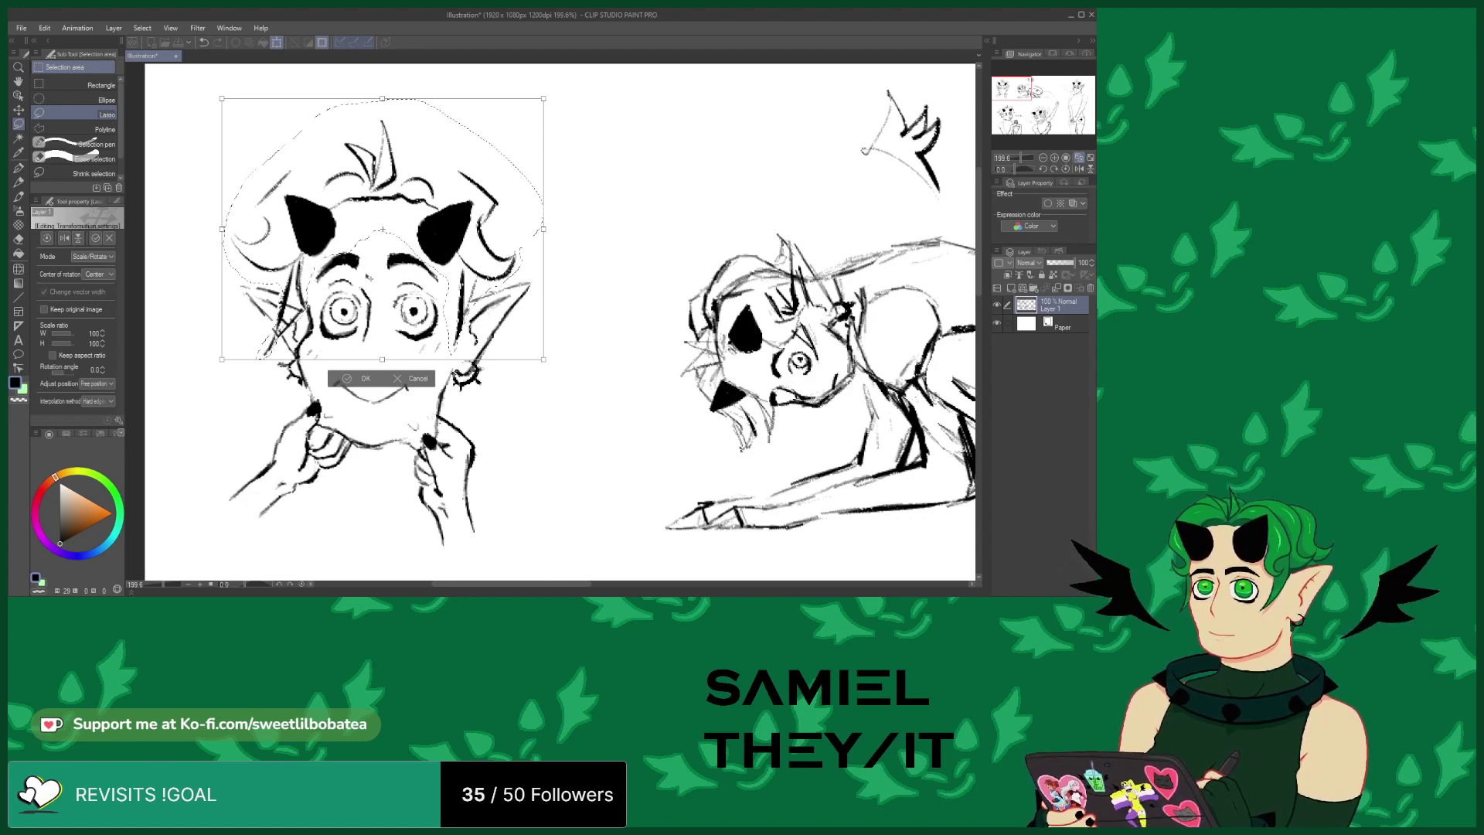
key("Down")
key("Down")
key("Down")
key("Down")
key("Down")
key("Left")
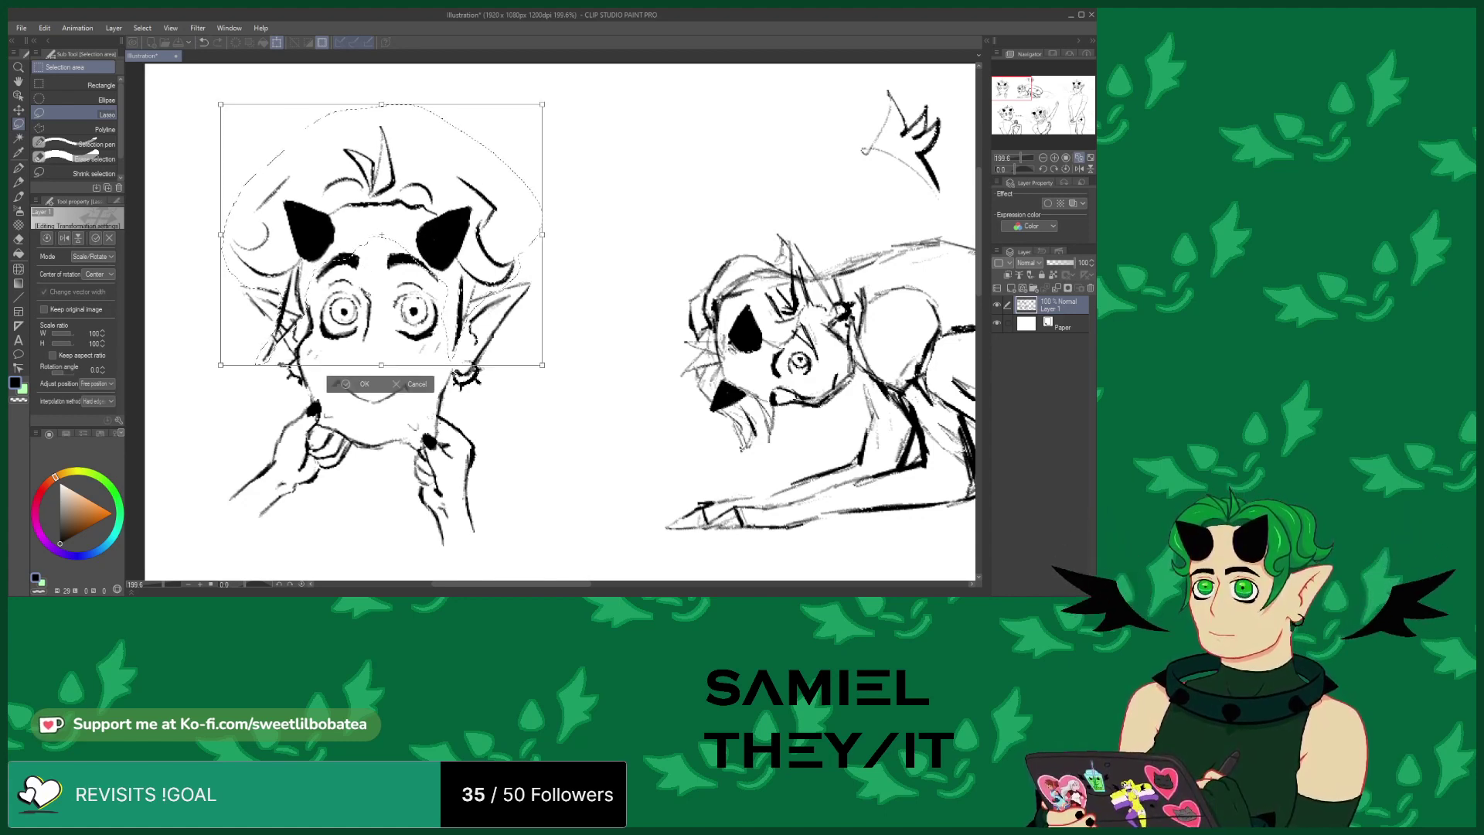
key("Up")
key("Up")
key("Right")
key("Right")
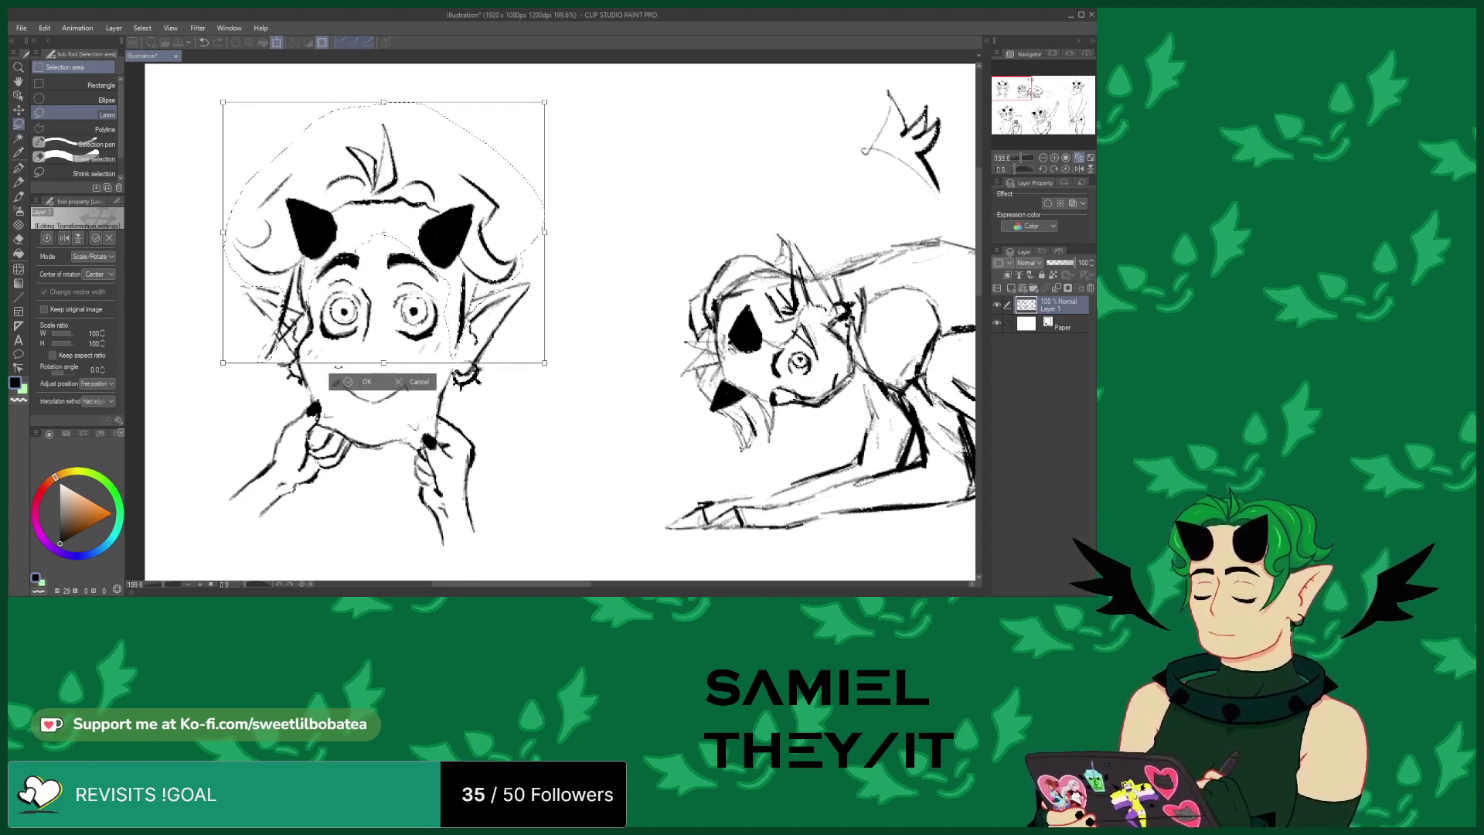
left_click(344, 382)
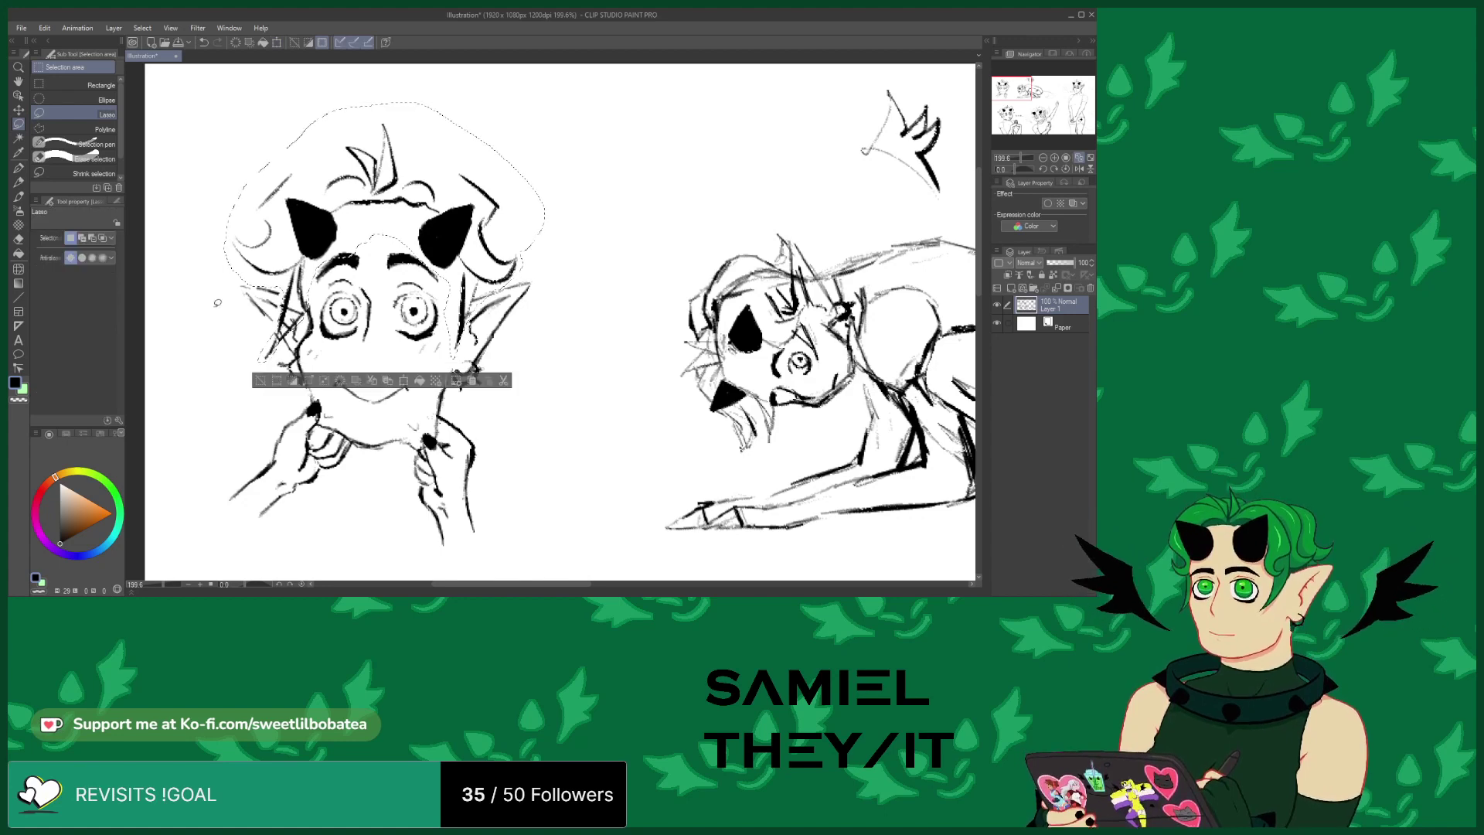
Erase the excess lock lines crossing the ear and draw the outer contour of the hair around the head
left_click(19, 241)
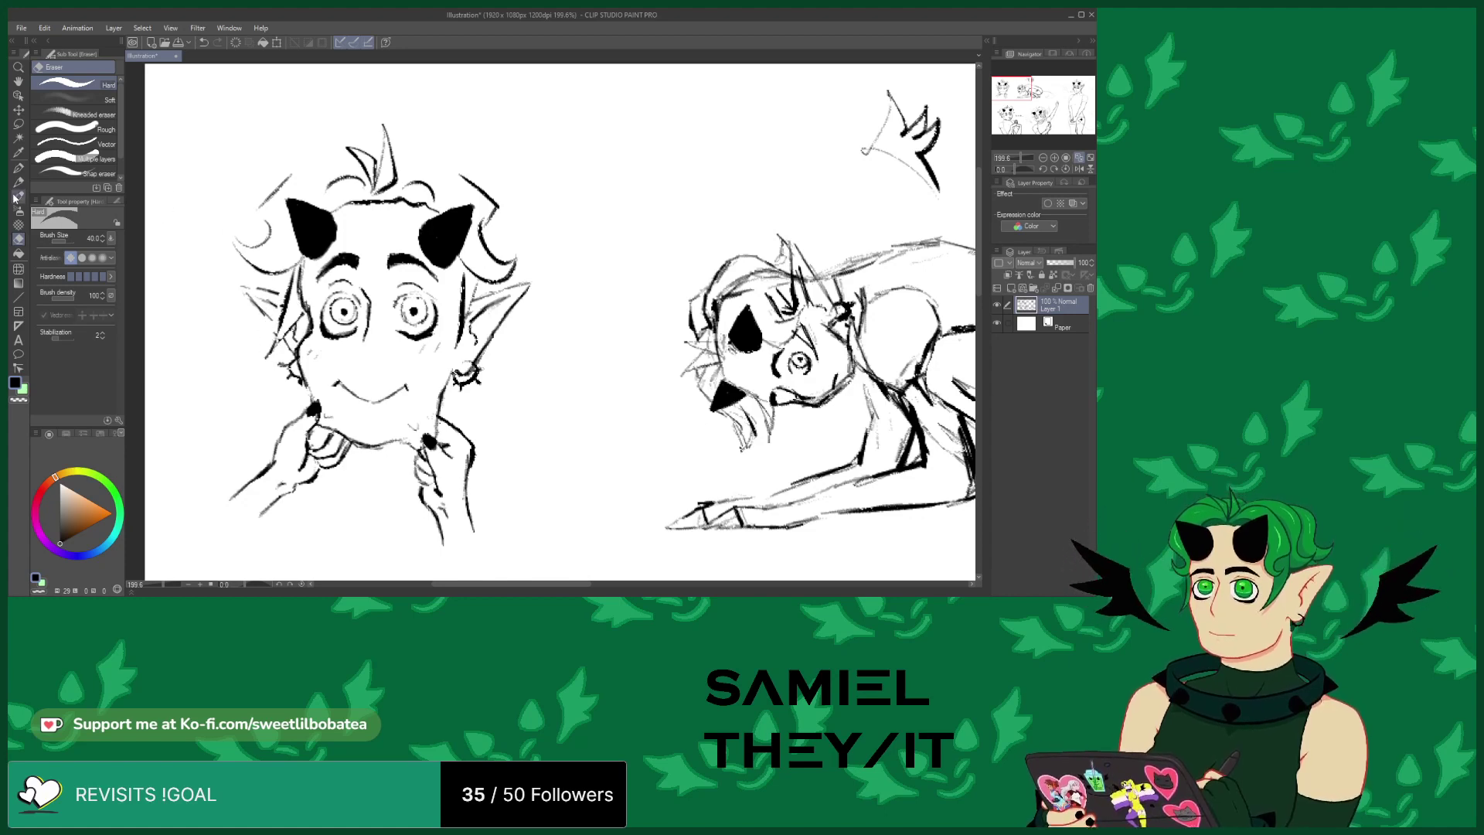
left_click(17, 196)
mouse_move(405, 154)
left_mouse_down()
mouse_move(454, 133)
mouse_move(500, 186)
mouse_move(507, 222)
mouse_move(527, 226)
mouse_move(505, 249)
left_mouse_up()
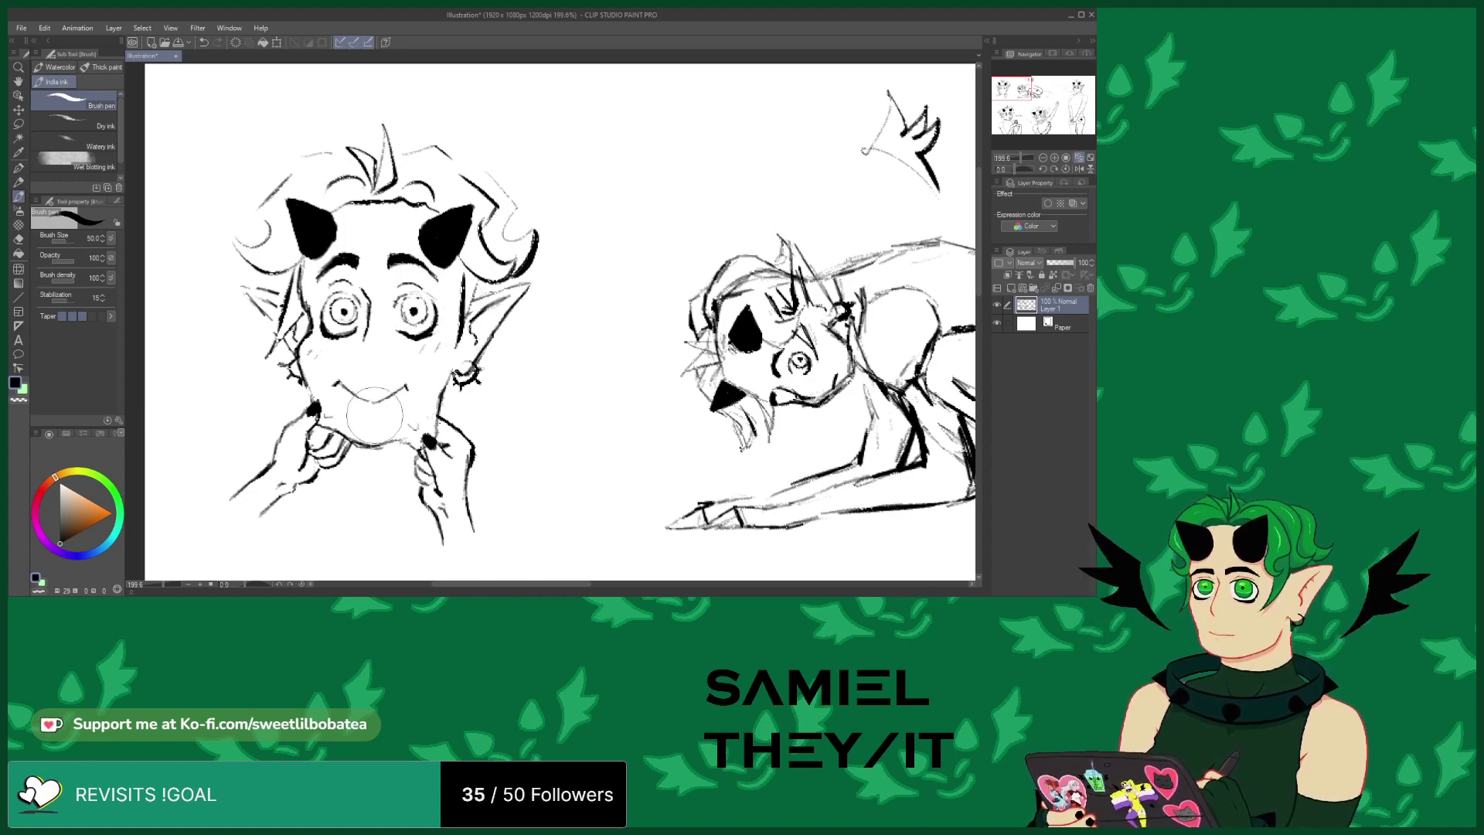
Draw the shoulder and outer arm contour on the side facing the crouching figure and erase its excess inner lines
mouse_move(448, 413)
left_mouse_down()
mouse_move(515, 424)
mouse_move(521, 467)
mouse_move(536, 467)
mouse_move(525, 507)
mouse_move(511, 417)
mouse_move(485, 423)
mouse_move(534, 423)
mouse_move(545, 464)
mouse_move(525, 526)
mouse_move(542, 487)
mouse_move(534, 433)
mouse_move(484, 398)
mouse_move(435, 406)
left_mouse_up()
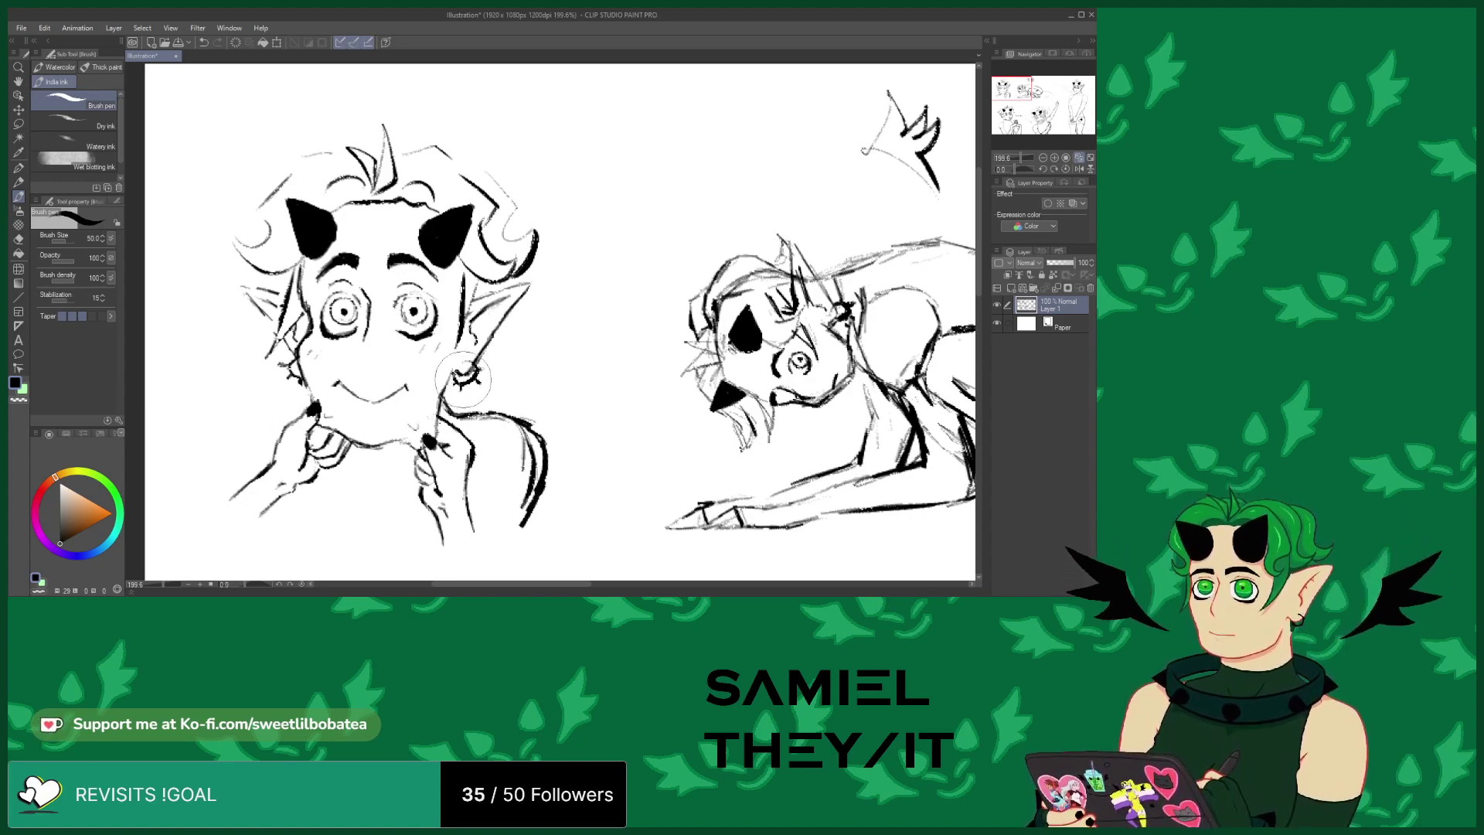
left_click(20, 240)
mouse_move(511, 449)
left_mouse_down()
mouse_move(520, 500)
mouse_move(527, 458)
mouse_move(494, 429)
left_mouse_up()
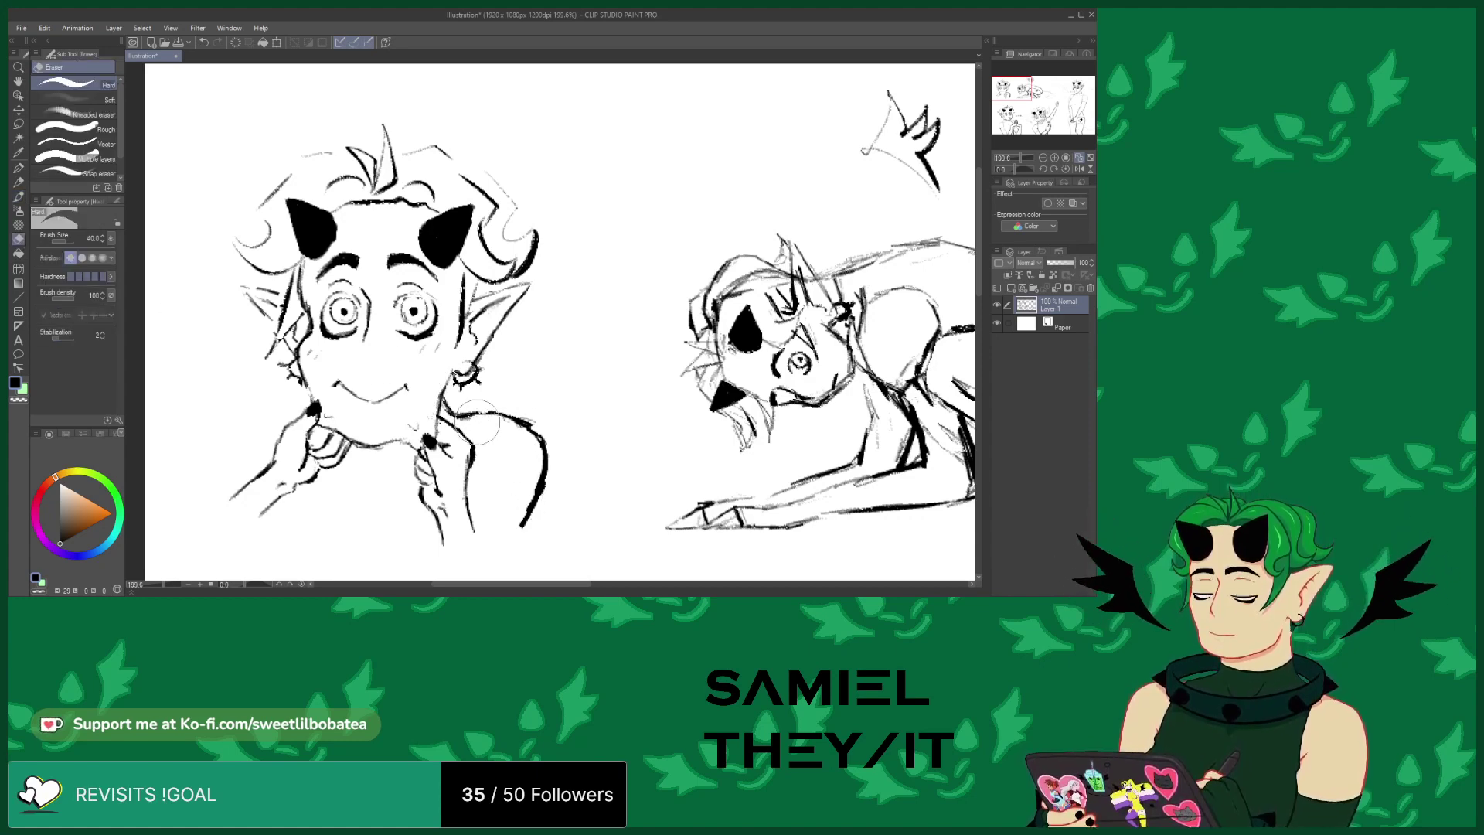
Draw the opposite shoulder's contour behind the first hand and add a short stroke on the chest below the chin
left_click(18, 196)
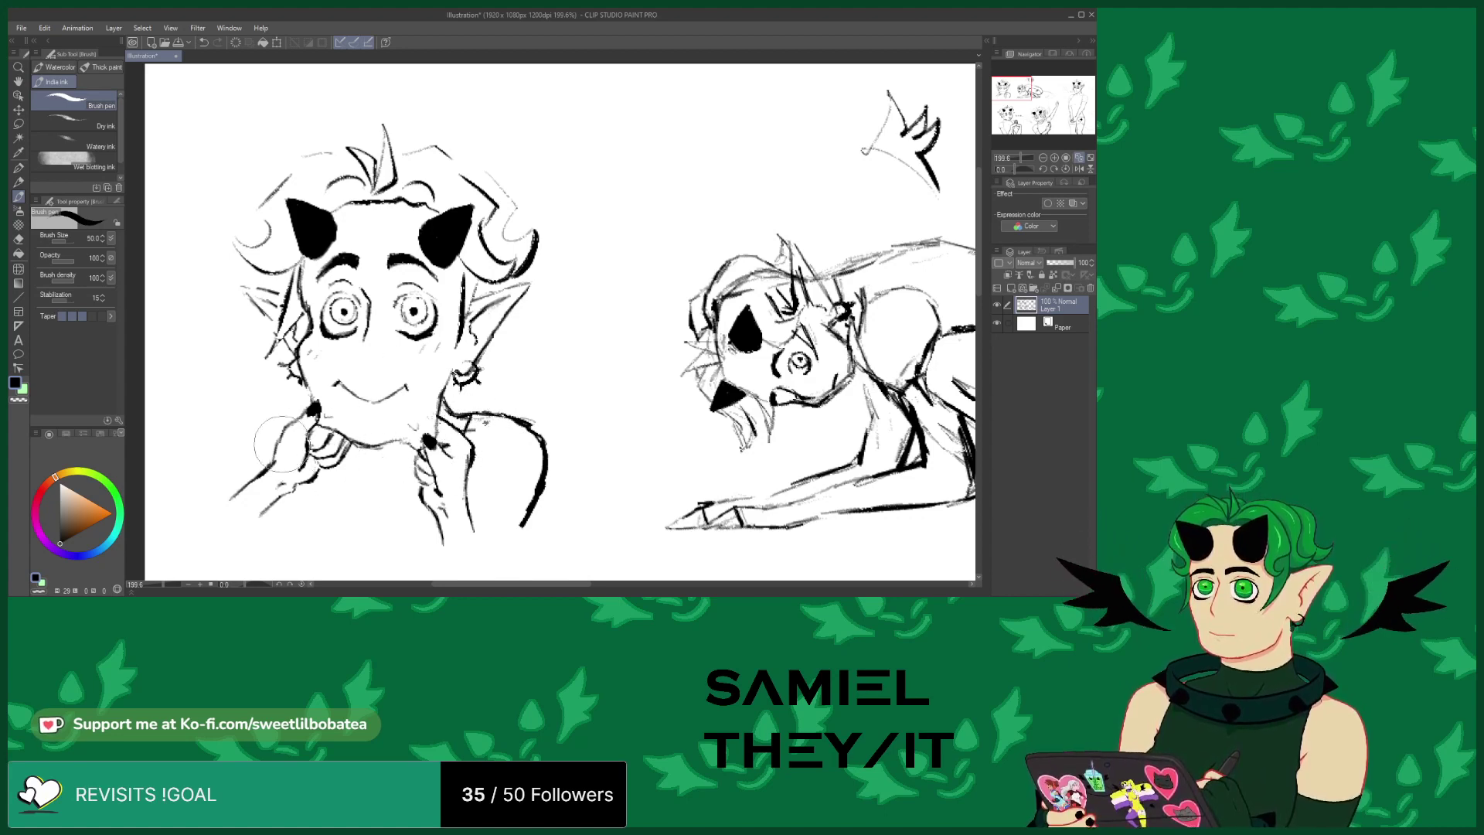
mouse_move(271, 420)
left_mouse_down()
mouse_move(290, 419)
mouse_move(247, 426)
mouse_move(240, 465)
left_mouse_up()
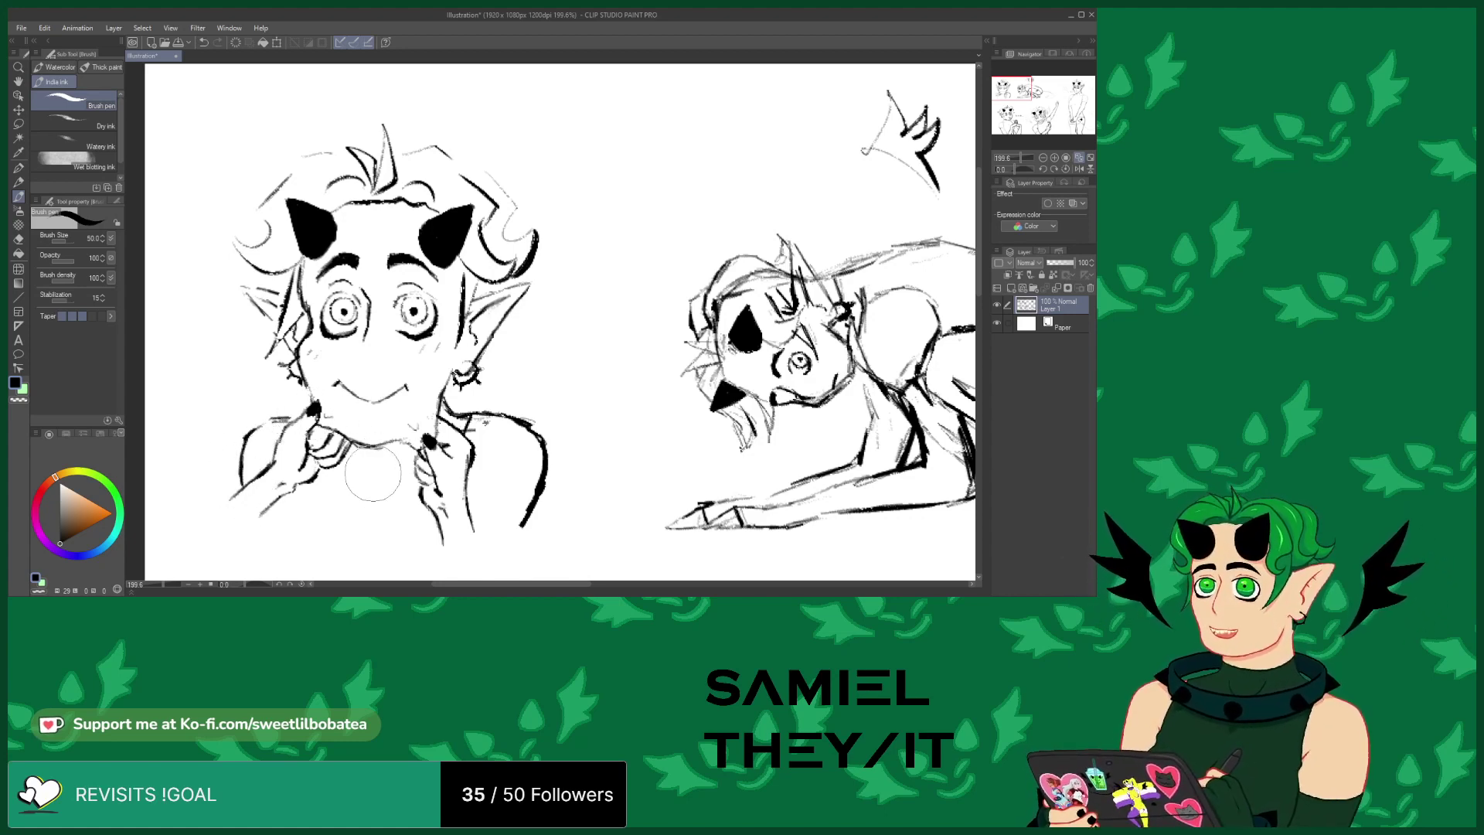
left_click_drag(365, 503, 376, 495)
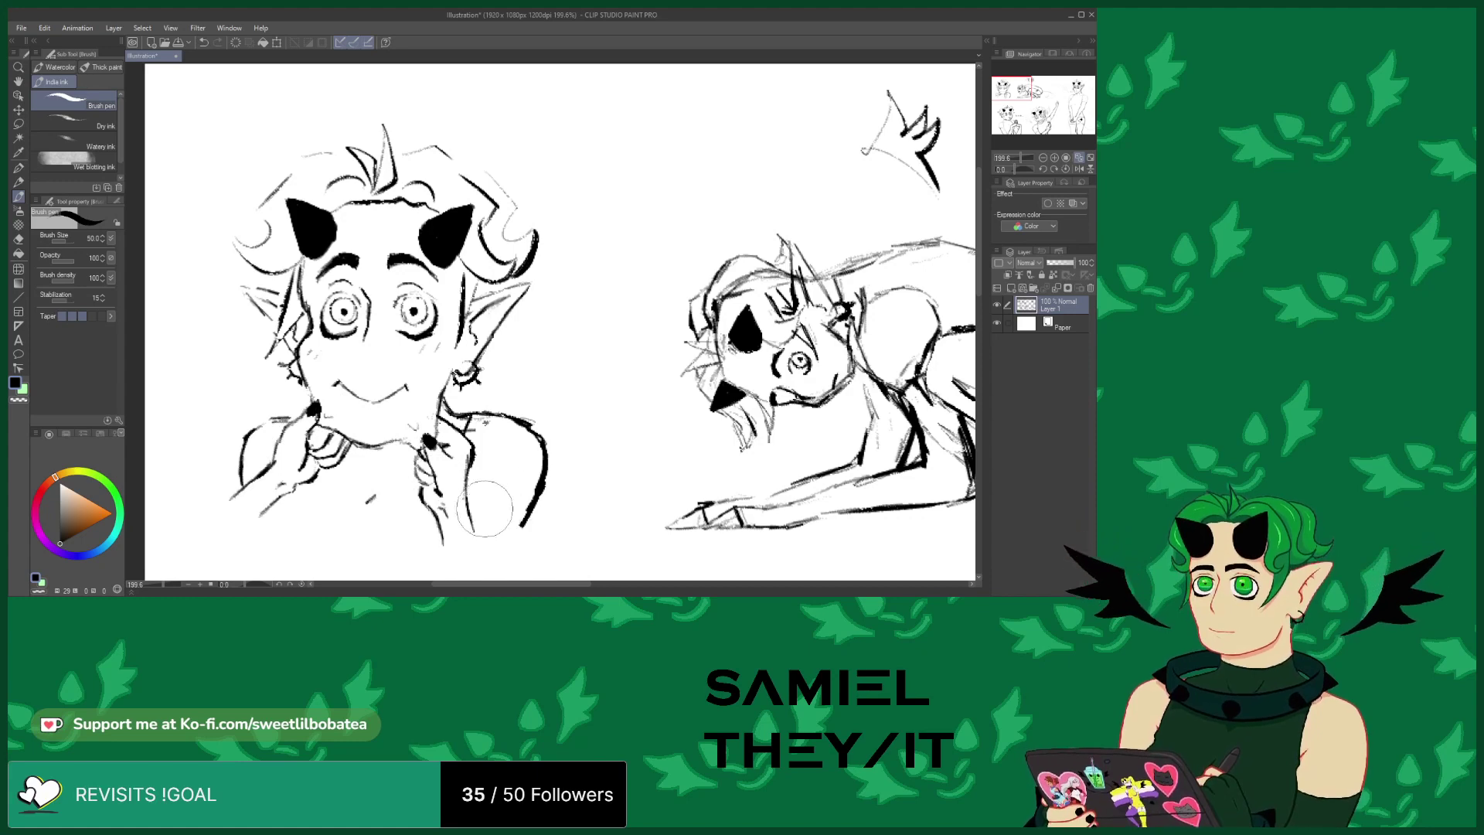
Extend the forearm lines of both arms downward with the brush pen and erase the overlap near the second elbow
mouse_move(474, 509)
left_mouse_down()
mouse_move(516, 542)
mouse_move(488, 522)
mouse_move(491, 546)
mouse_move(470, 515)
mouse_move(486, 557)
left_mouse_up()
left_click_drag(231, 496, 187, 533)
left_click_drag(267, 507, 229, 555)
left_click(18, 239)
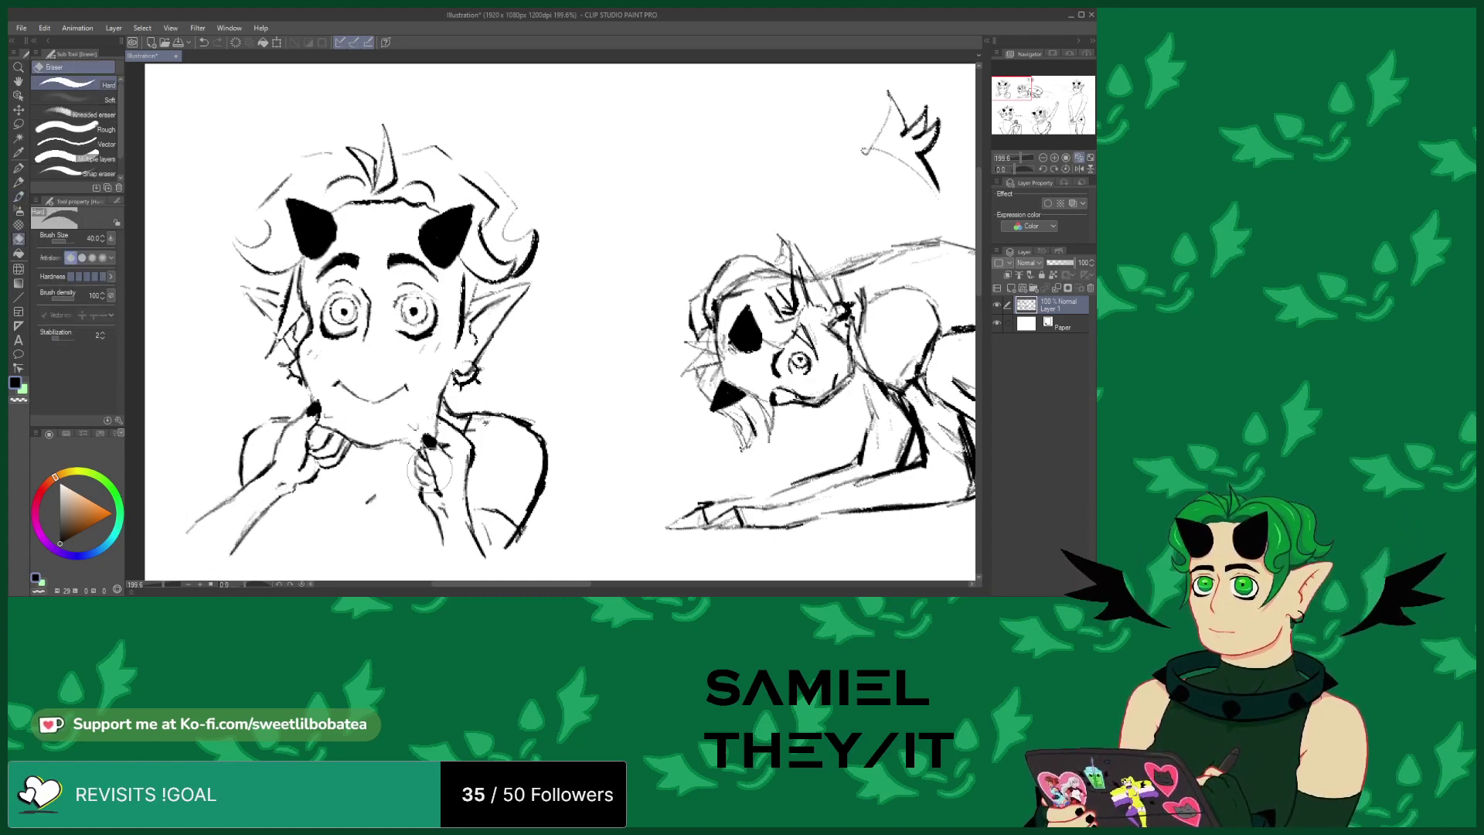
left_click_drag(489, 534, 495, 545)
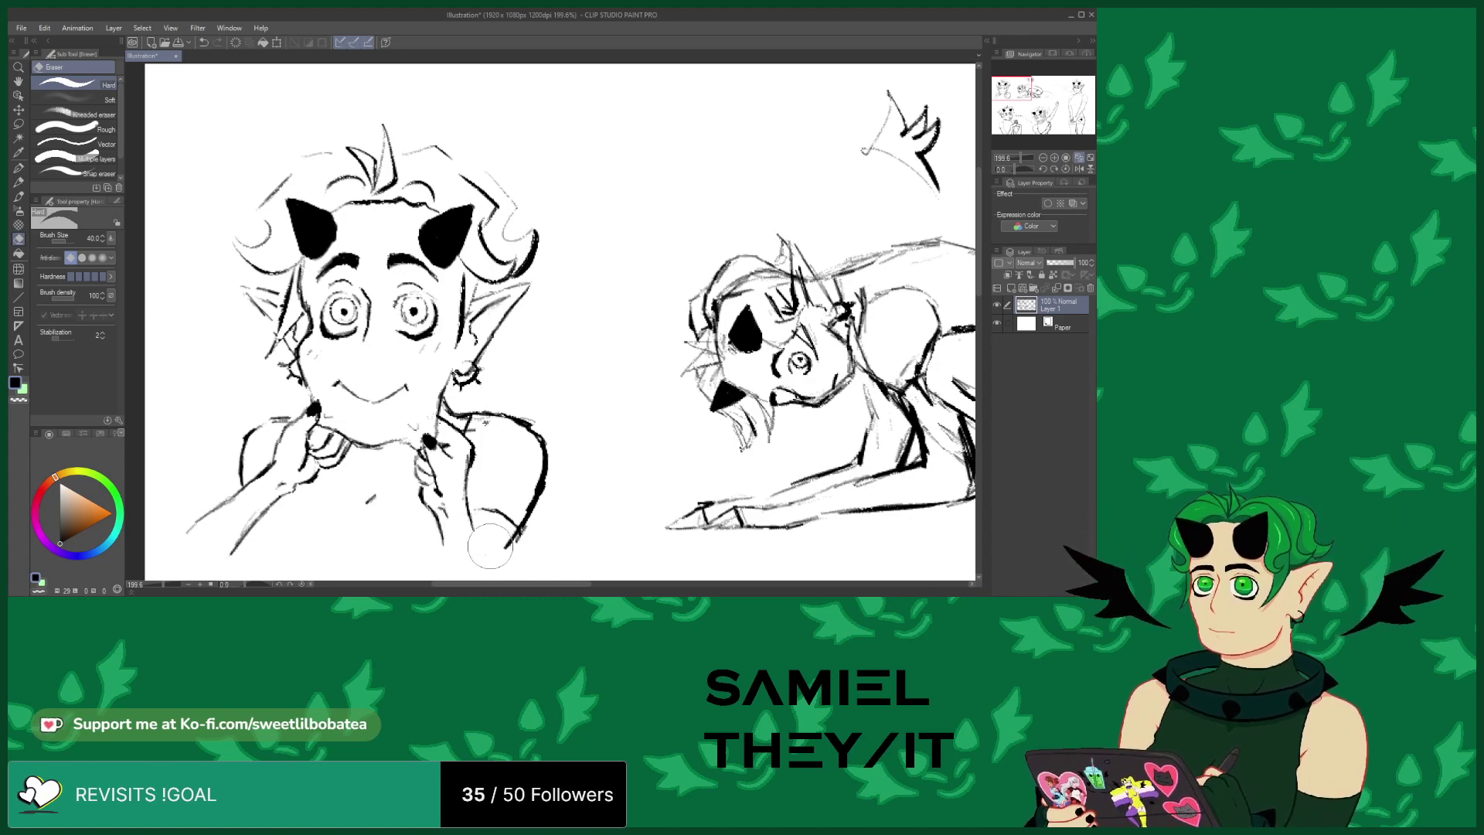
Draw both side contours of the torso below the arms with the brush pen and add a short stroke on the lower chest
left_click(17, 197)
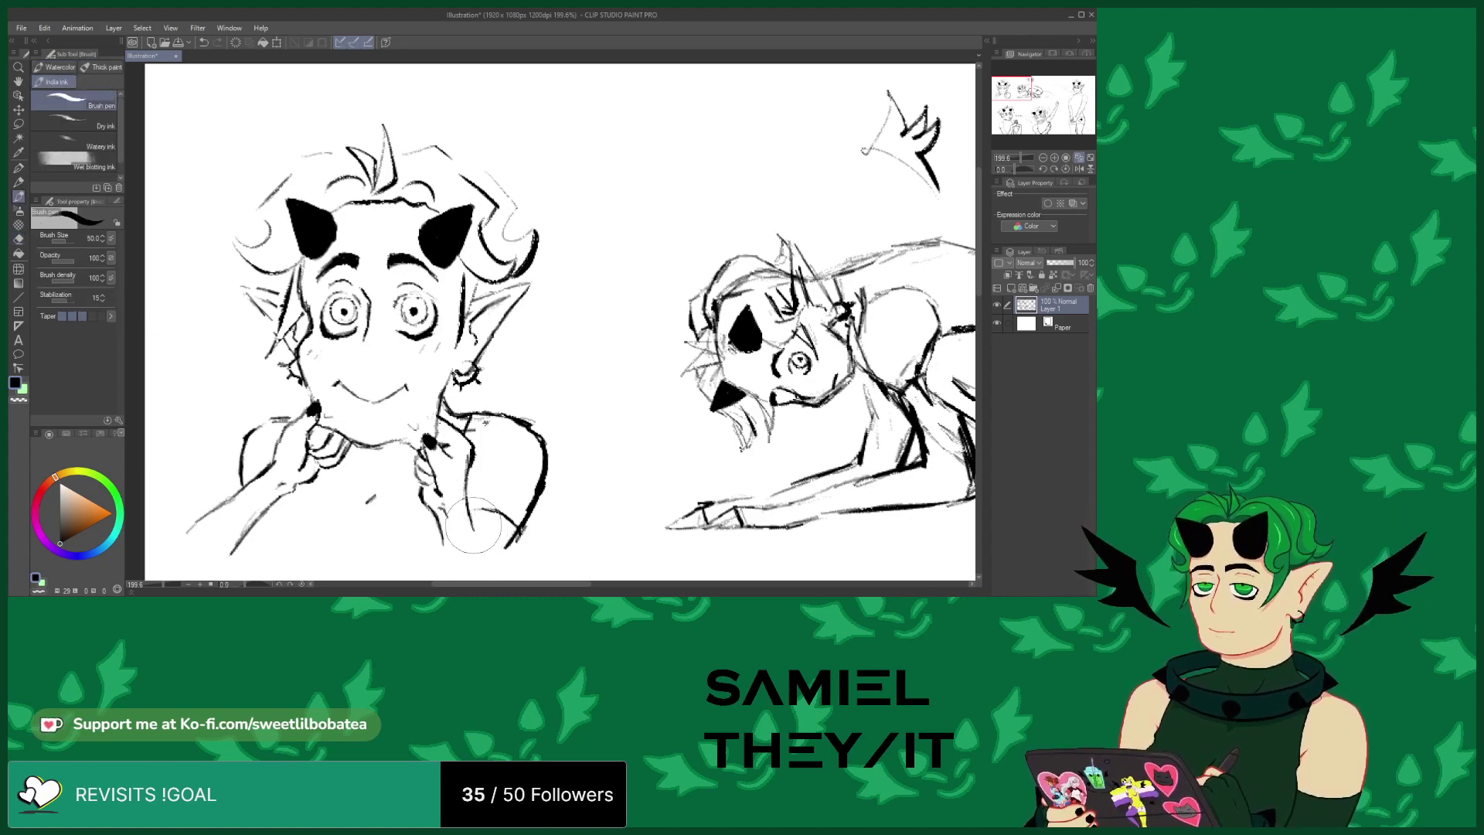
mouse_move(476, 526)
left_mouse_down()
mouse_move(483, 560)
mouse_move(495, 541)
left_mouse_up()
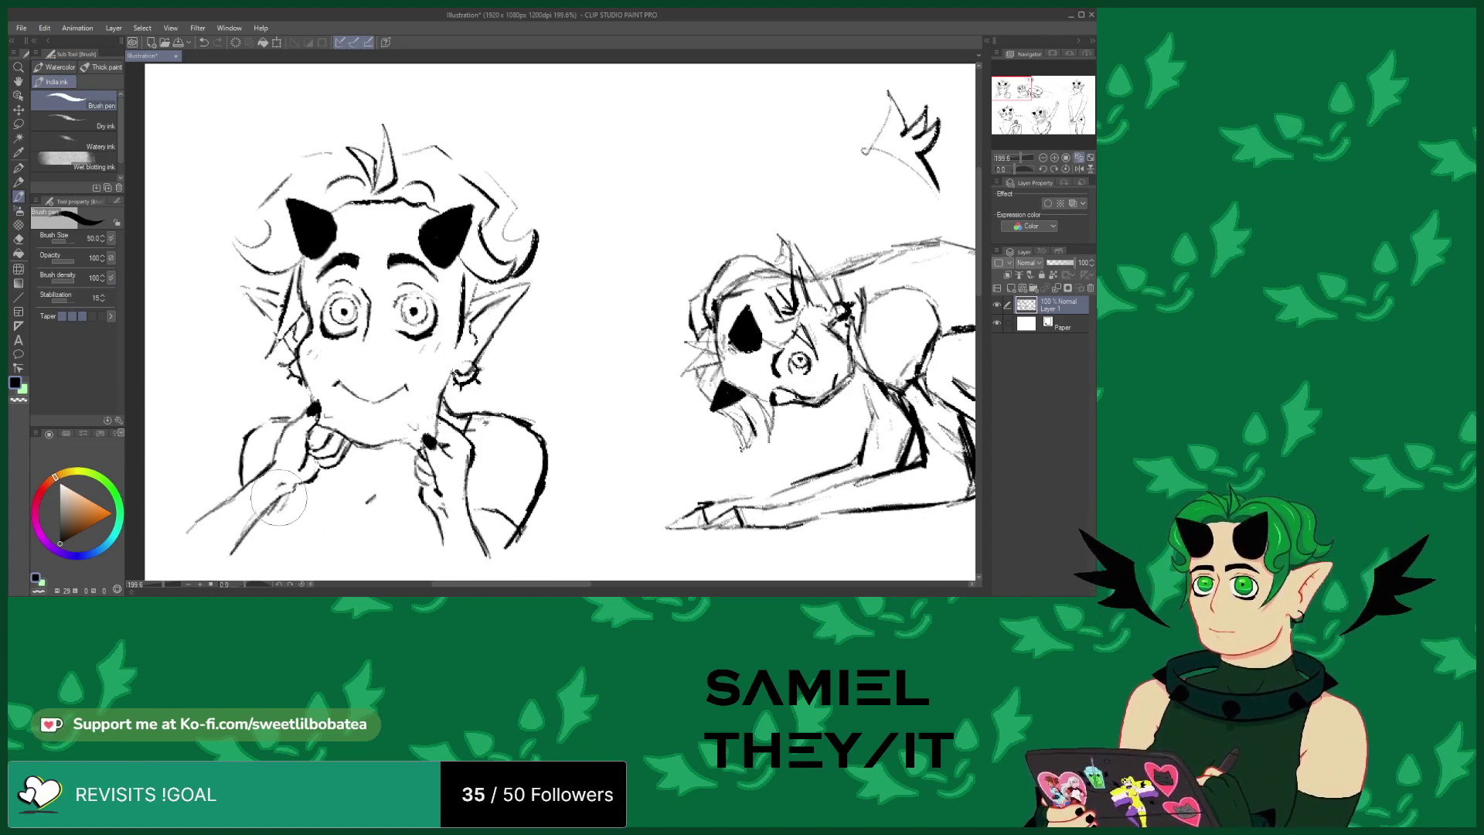
left_click_drag(264, 515, 280, 557)
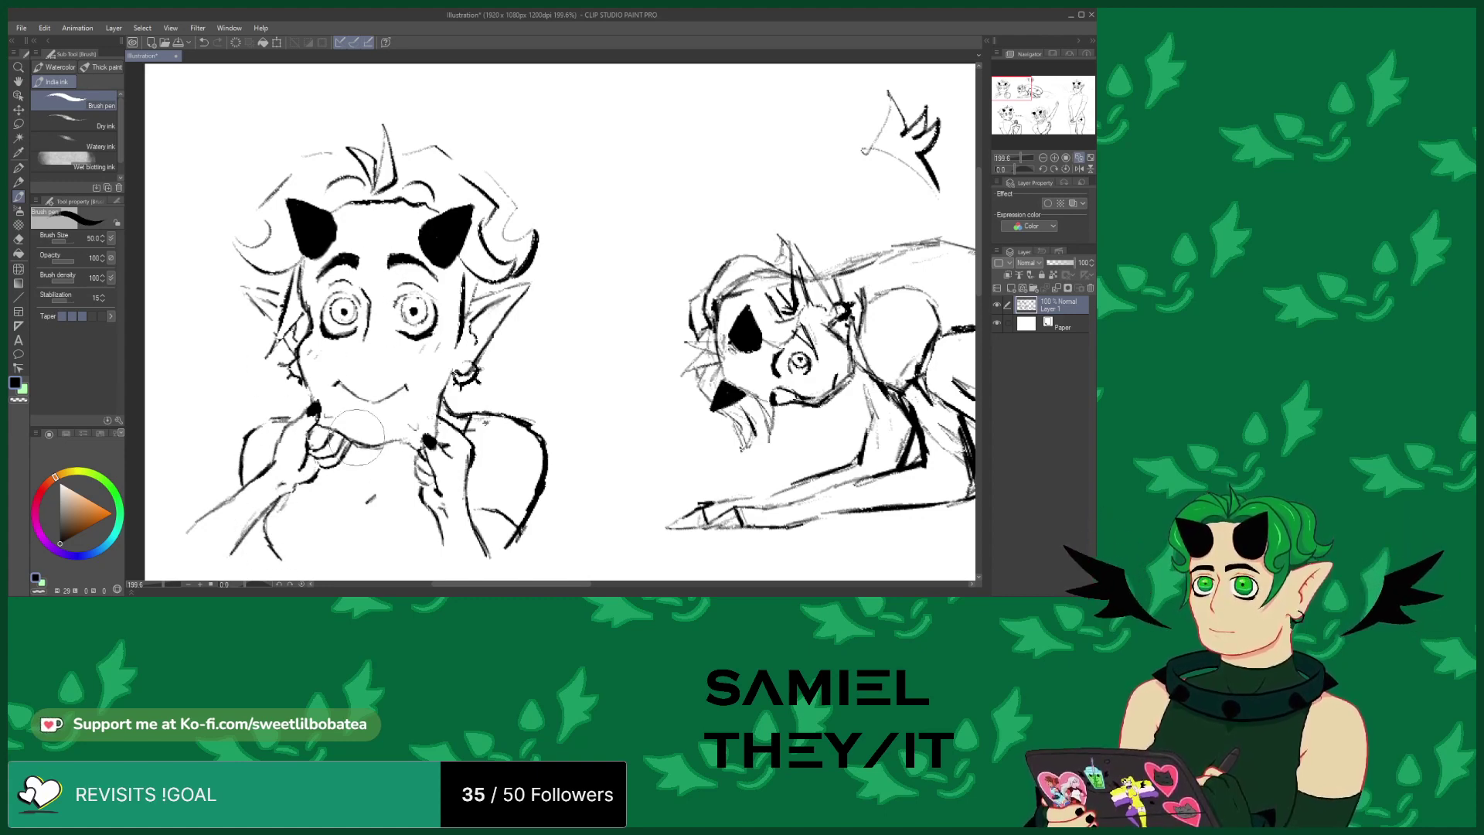
left_click_drag(358, 545, 367, 552)
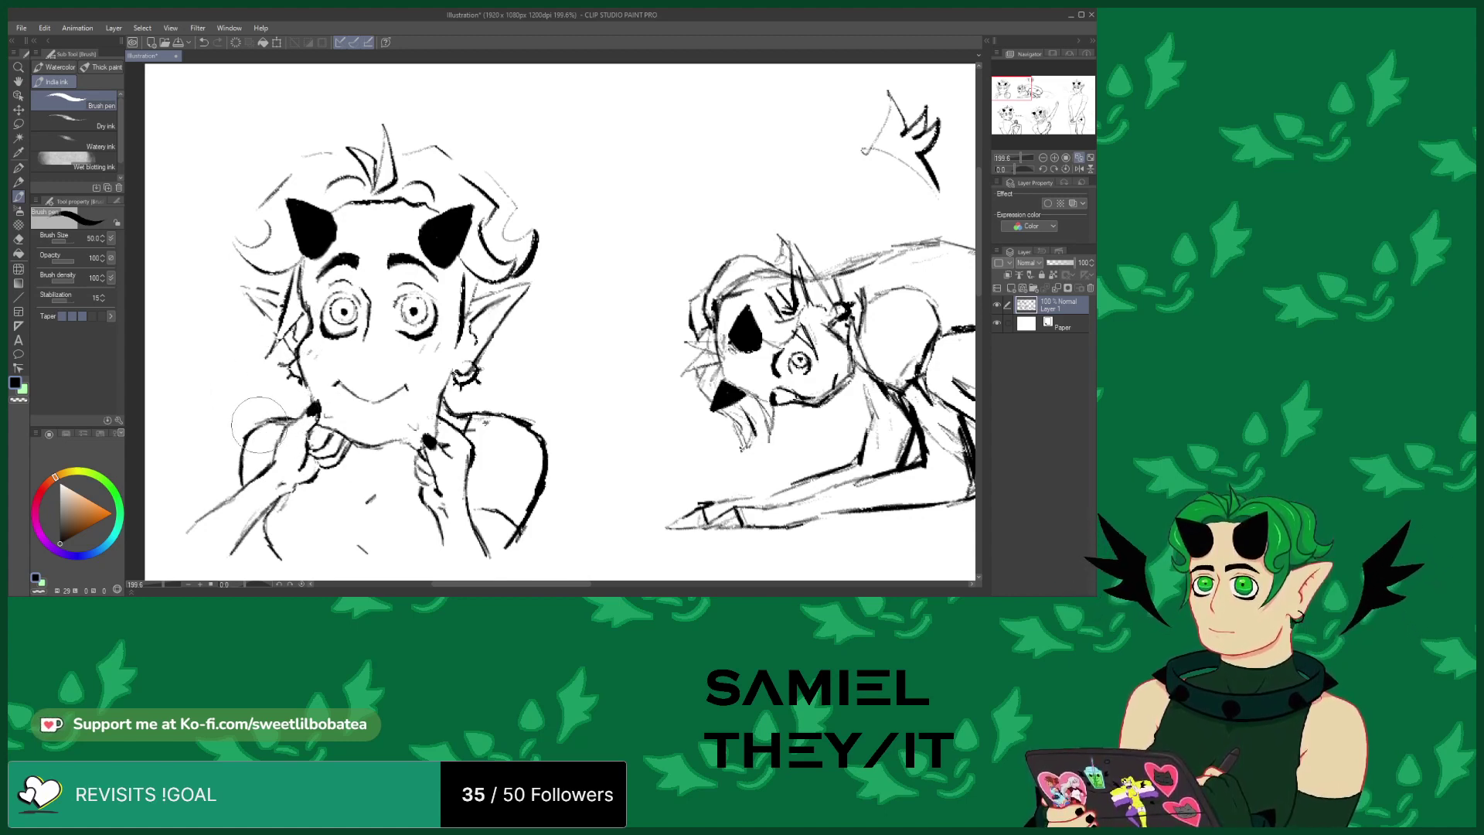
Examine the whole canvas to review the cheek-pinching figure alongside the other character poses
scroll(298, 405, "down", 3)
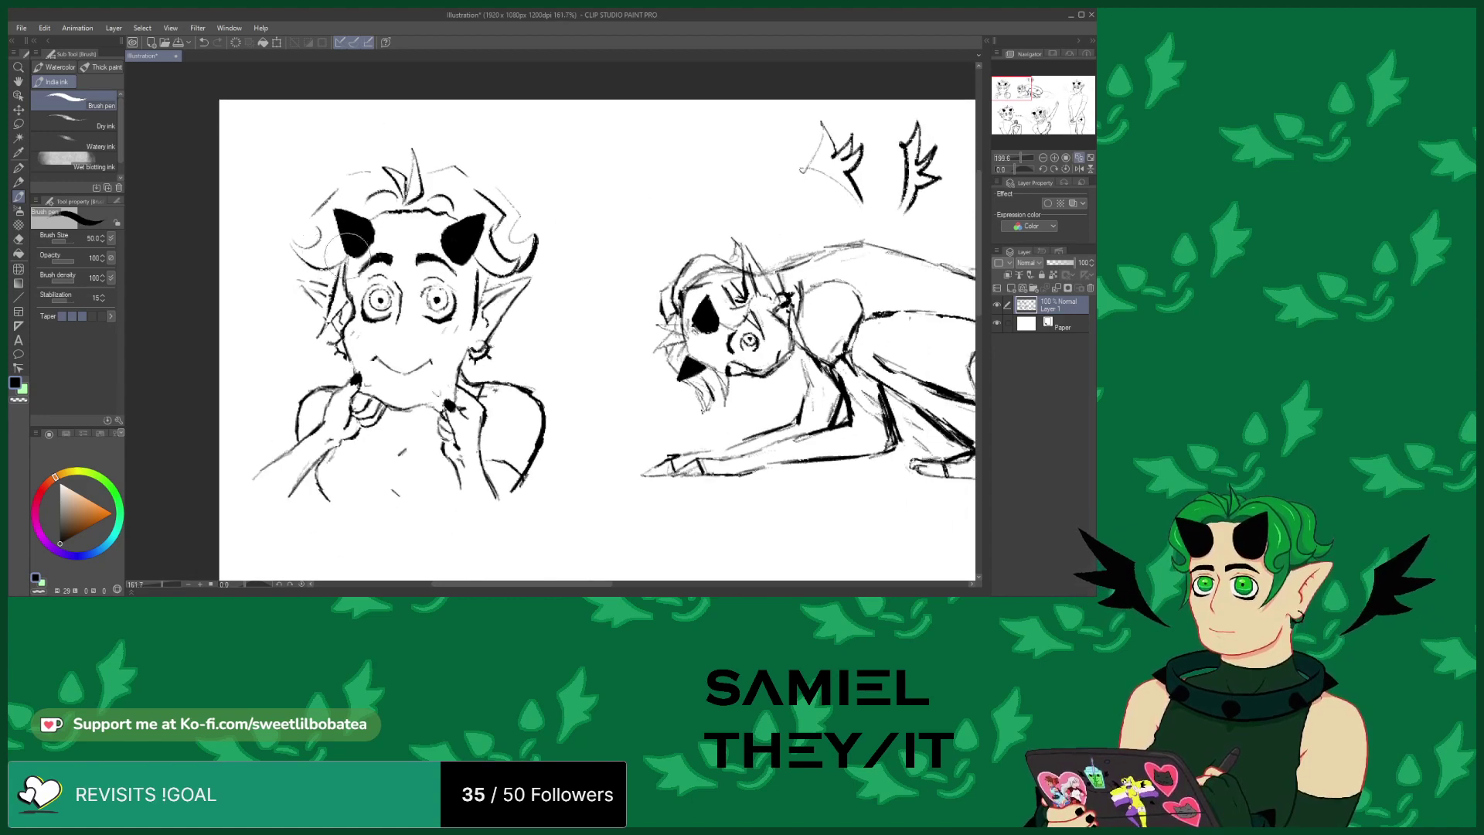
scroll(340, 367, "down", 4)
scroll(224, 315, "down", 2)
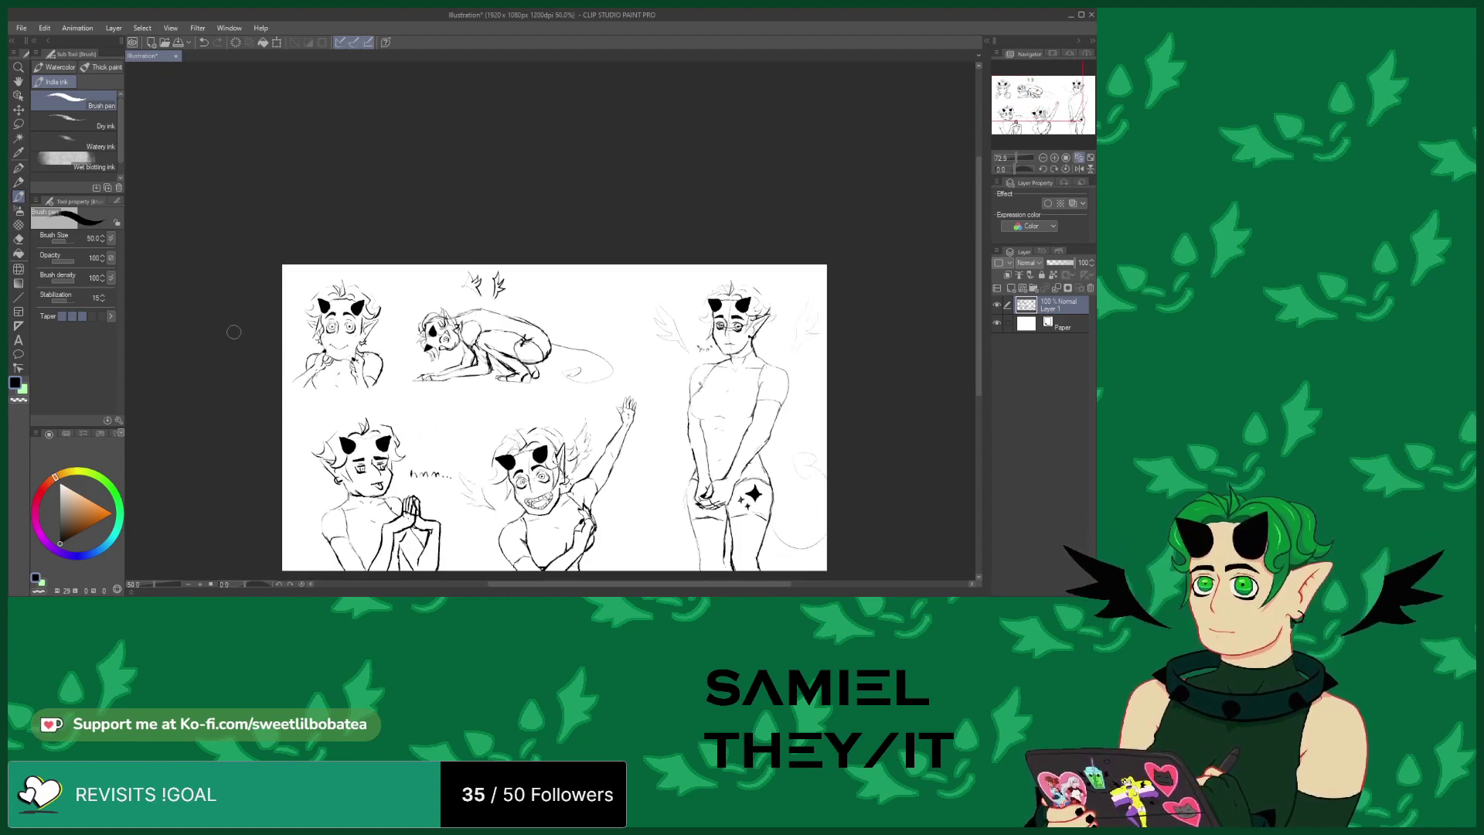
scroll(413, 324, "down", 1)
scroll(410, 378, "up", 2)
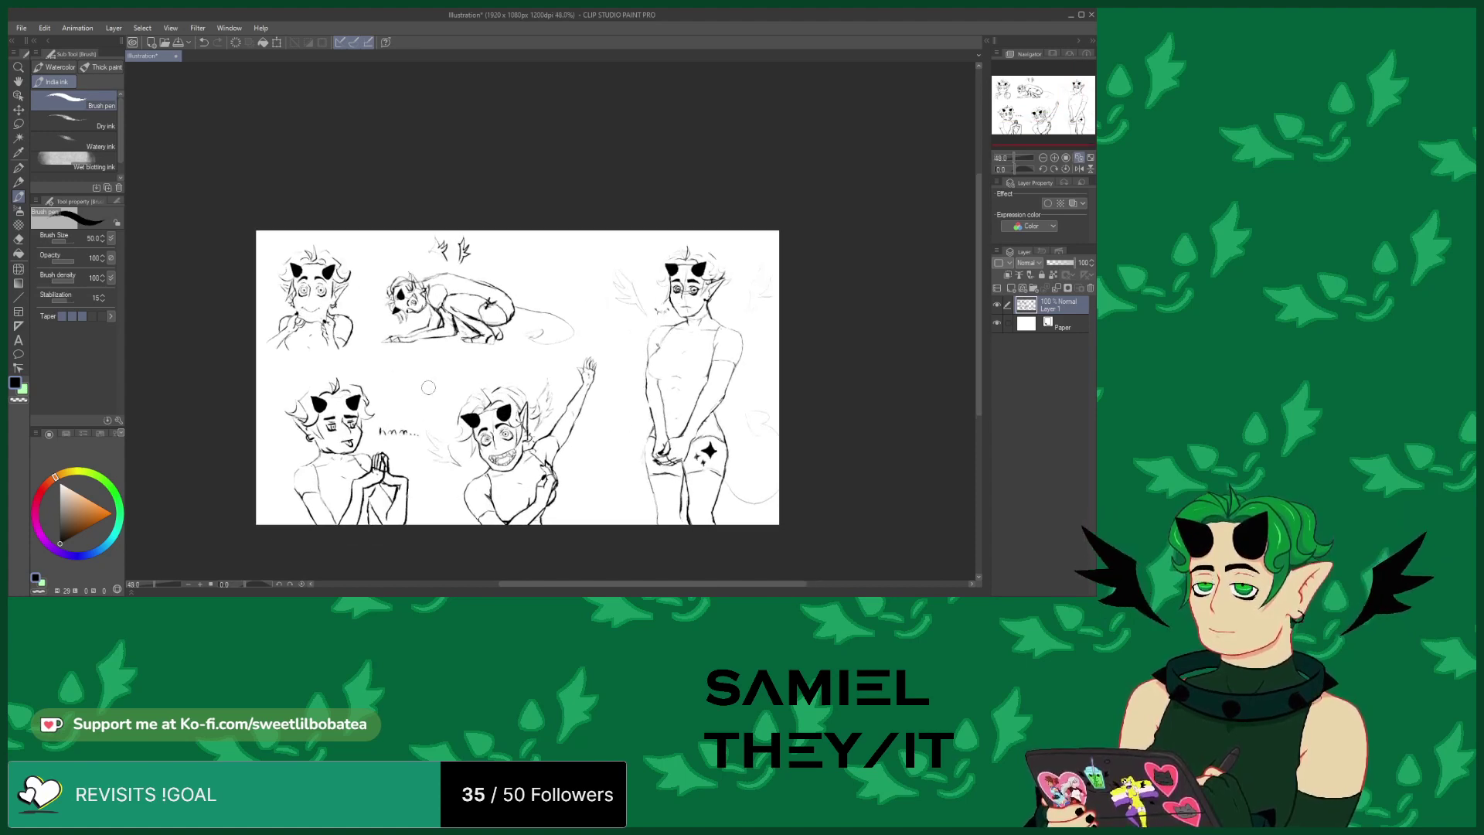
scroll(409, 378, "down", 1)
scroll(410, 378, "up", 1)
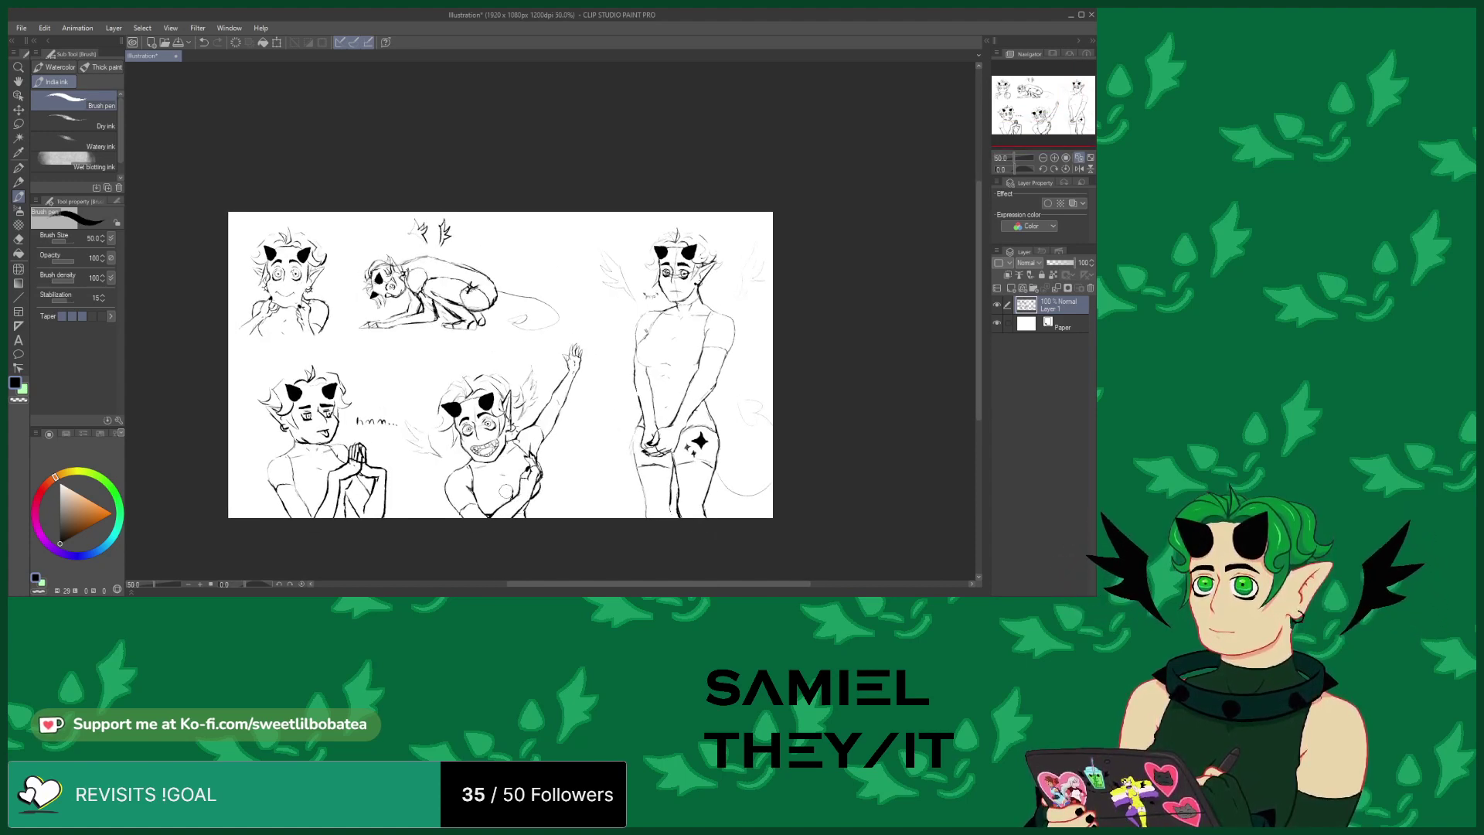
scroll(410, 378, "up", 1)
scroll(528, 310, "up", 1)
scroll(493, 338, "down", 1)
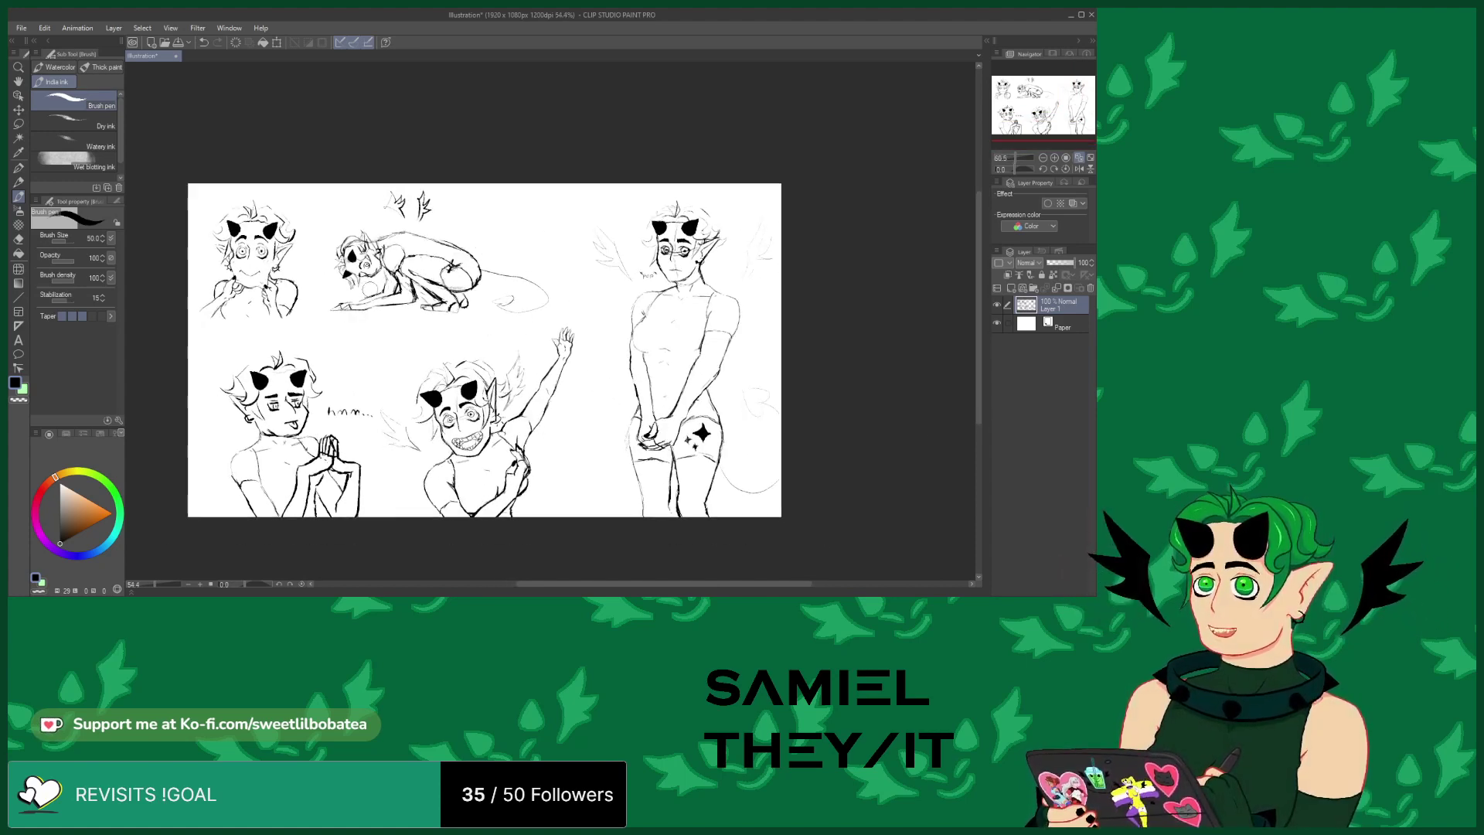